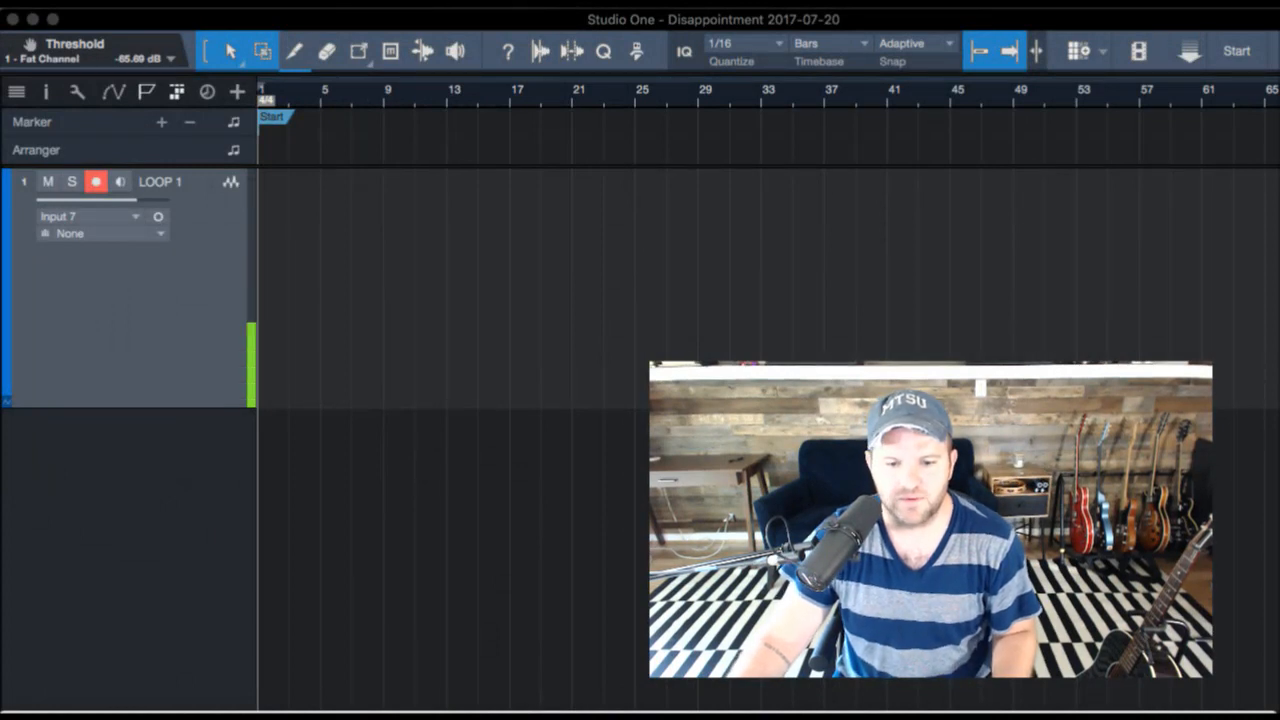
- Set the song tempo to 132 BPM
left_click_drag(1279, 719, 1272, 717)
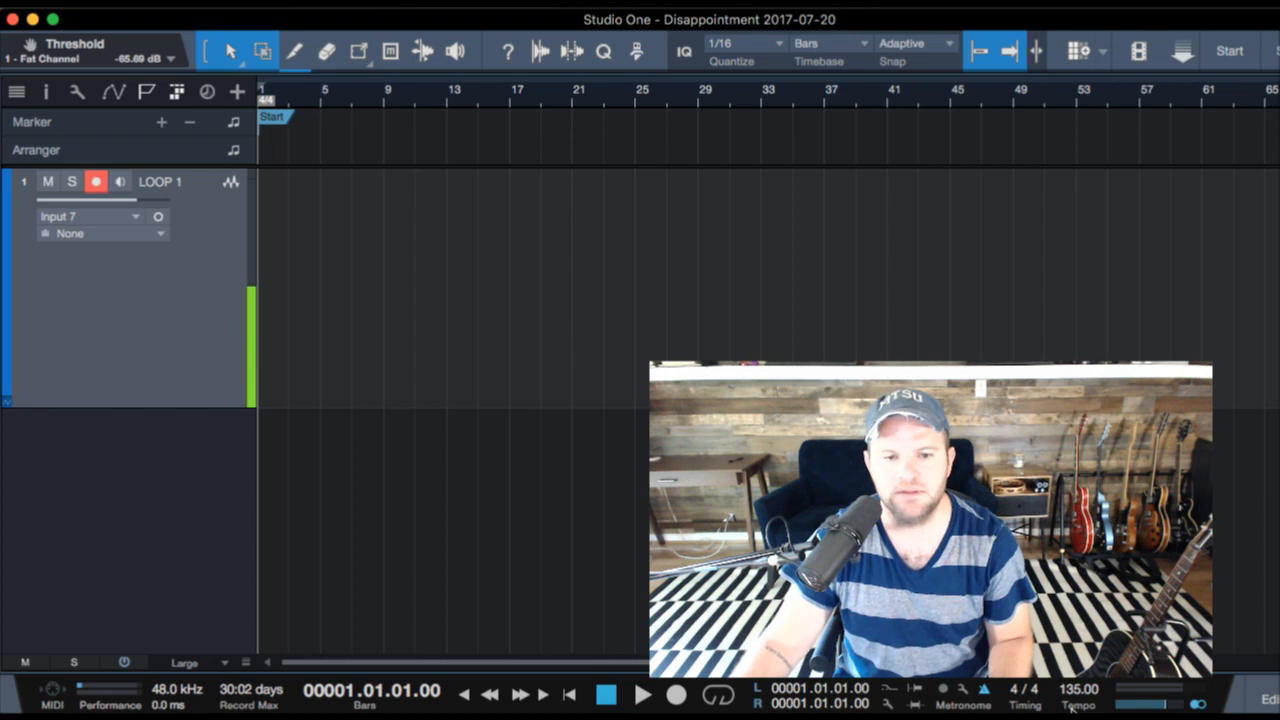
left_click(1073, 708)
left_click(1073, 706)
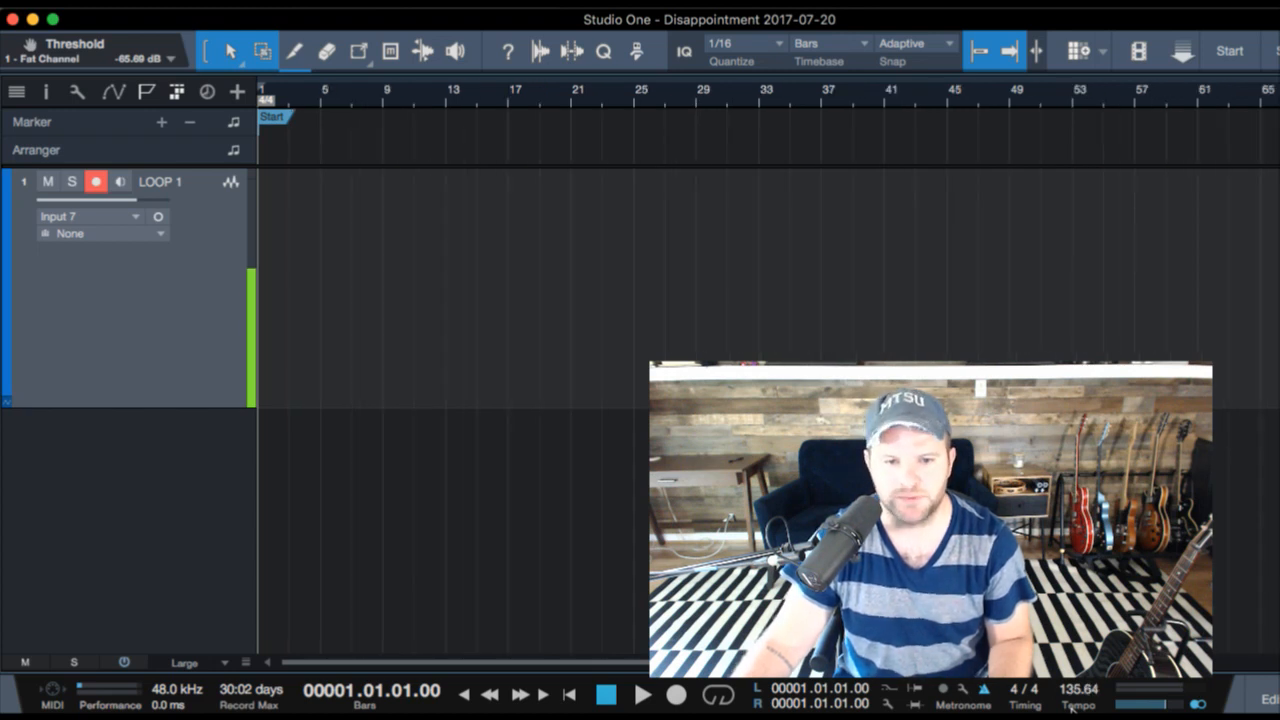
left_click(1073, 706)
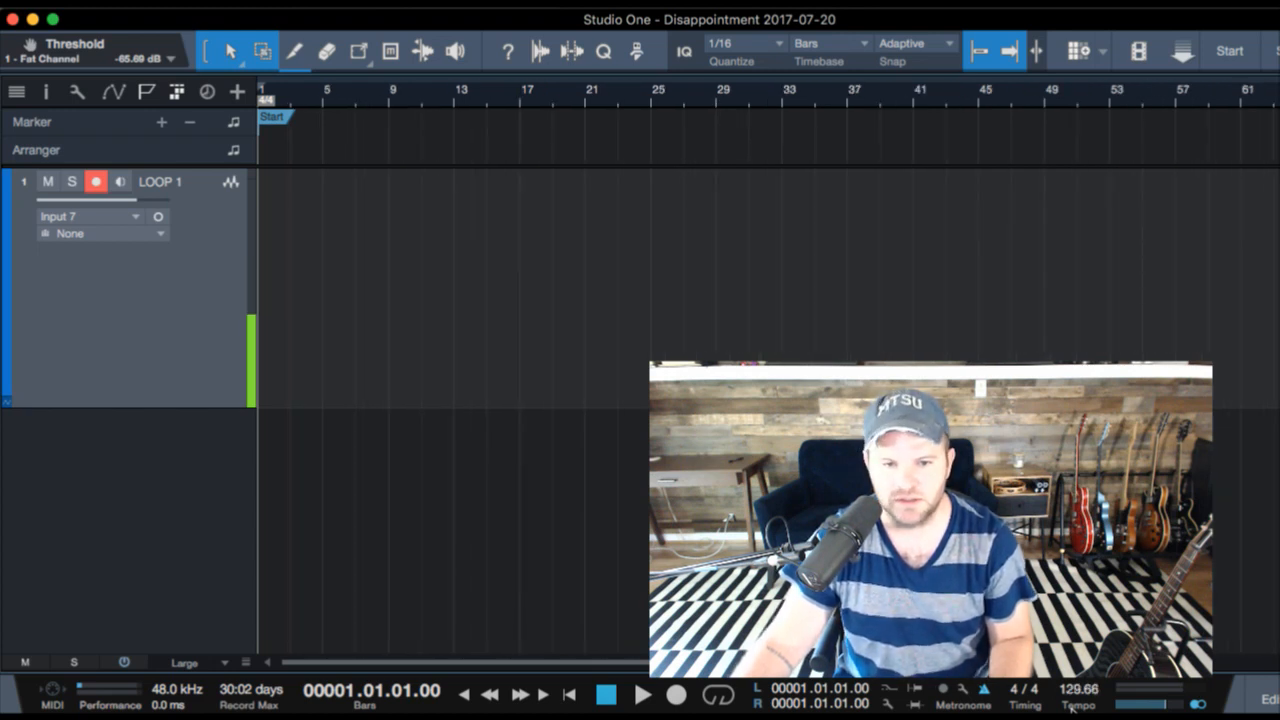
left_click(1073, 706)
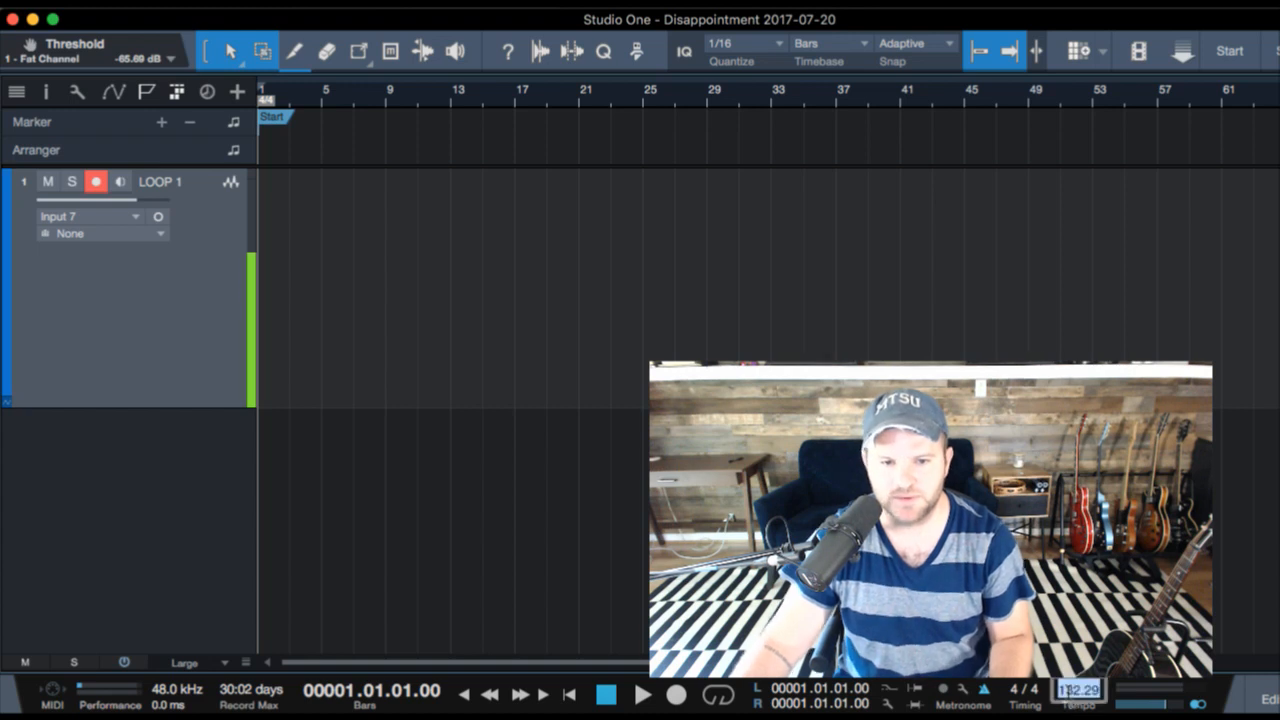
type("132")
key("Return")
- Play the empty song from bar 1 at the new tempo, with the timeline zoomed in to show about 20 bars
key("space")
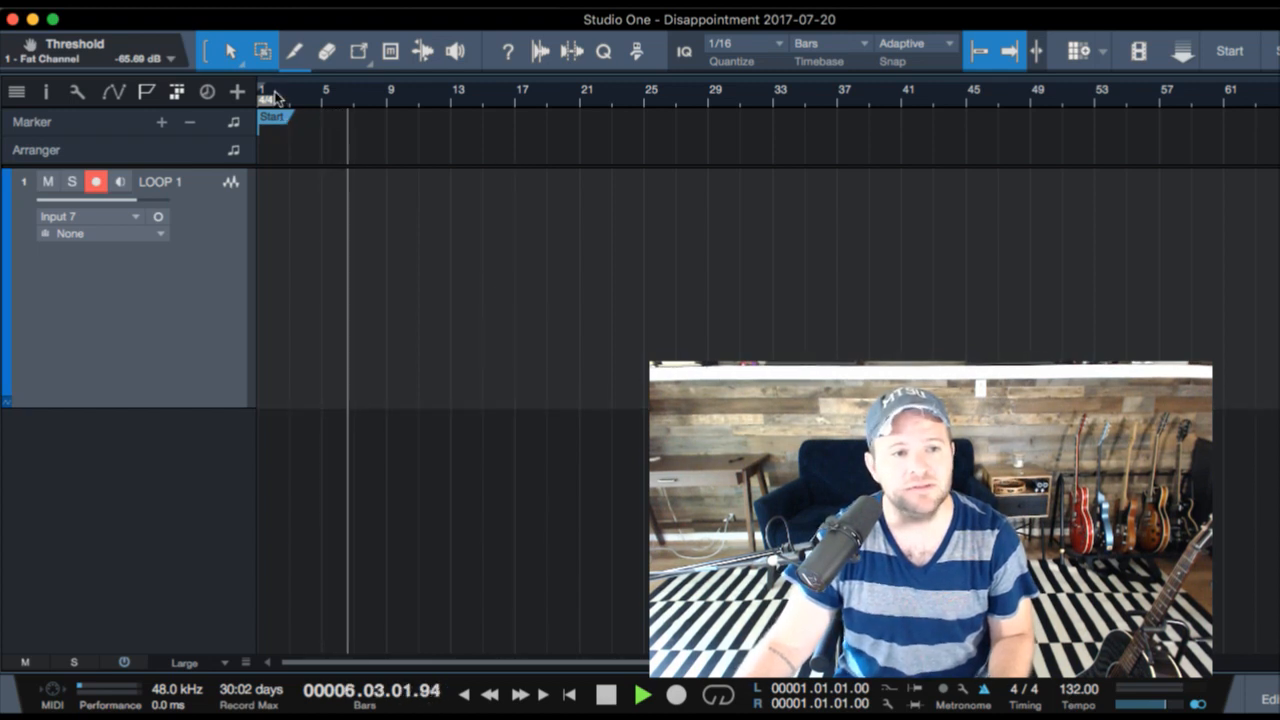
left_click_drag(274, 99, 278, 134)
scroll(446, 209, "left", 2)
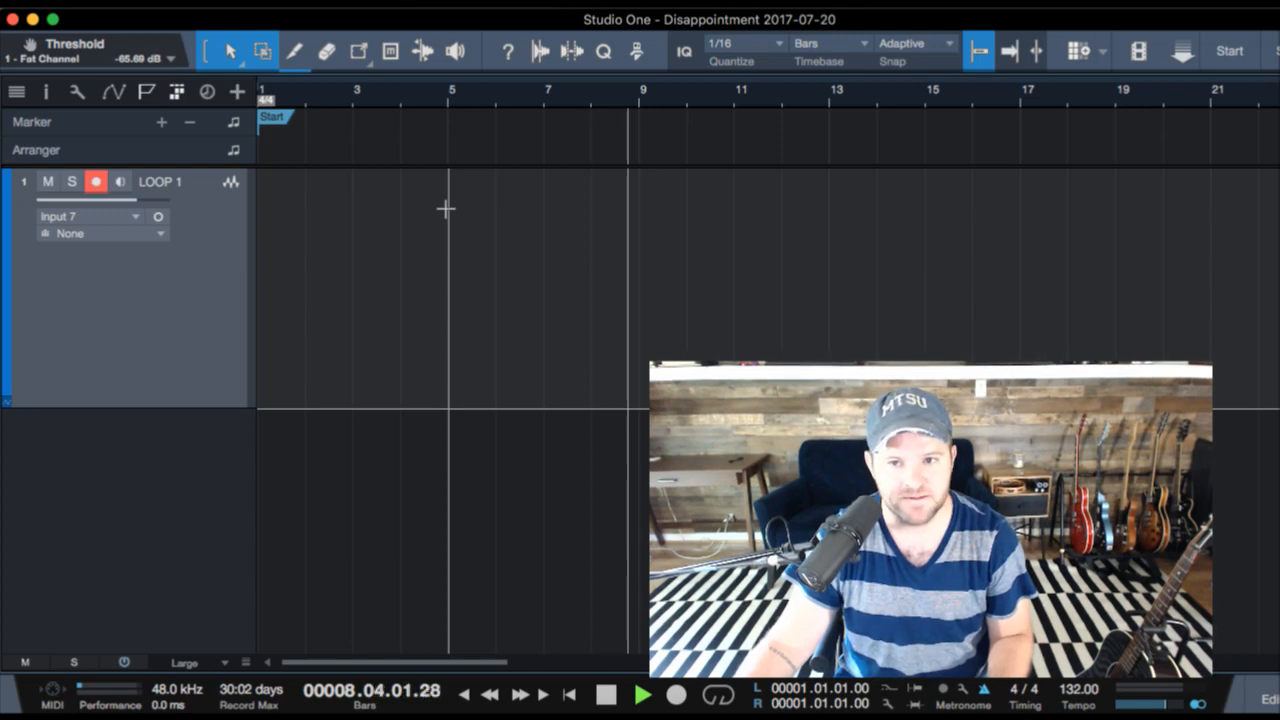
key("space")
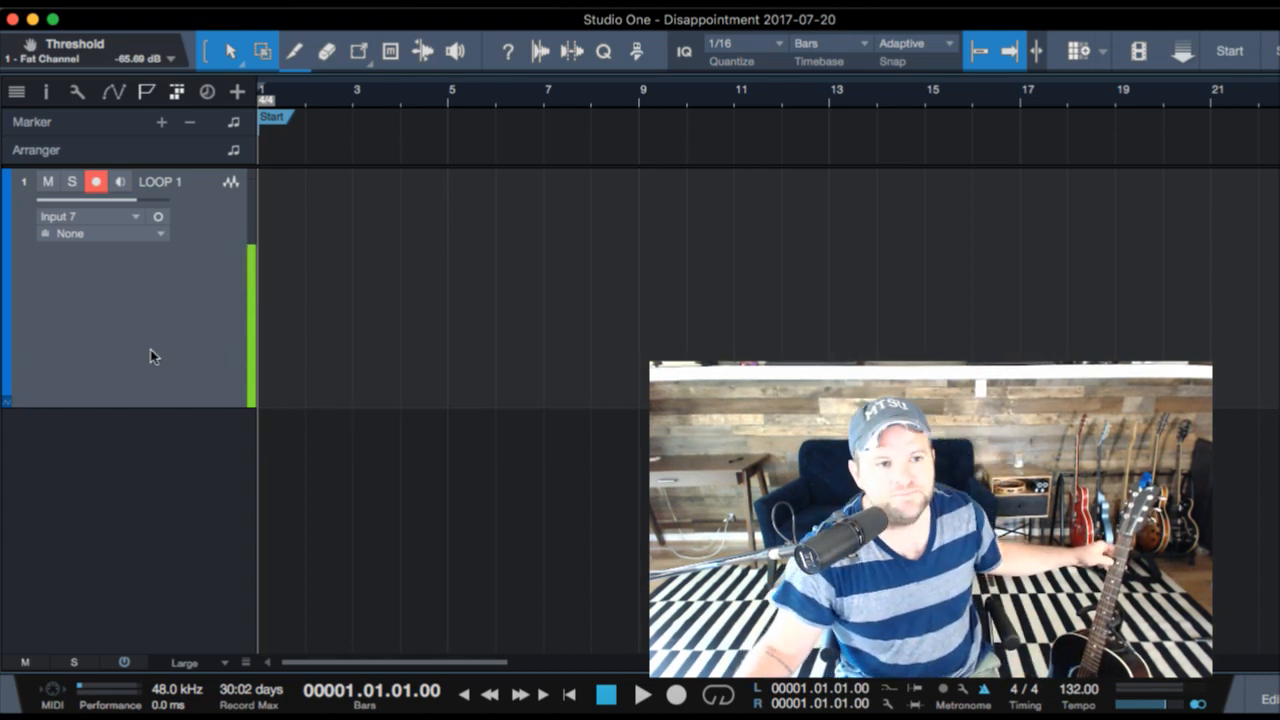
key("space")
key("space")
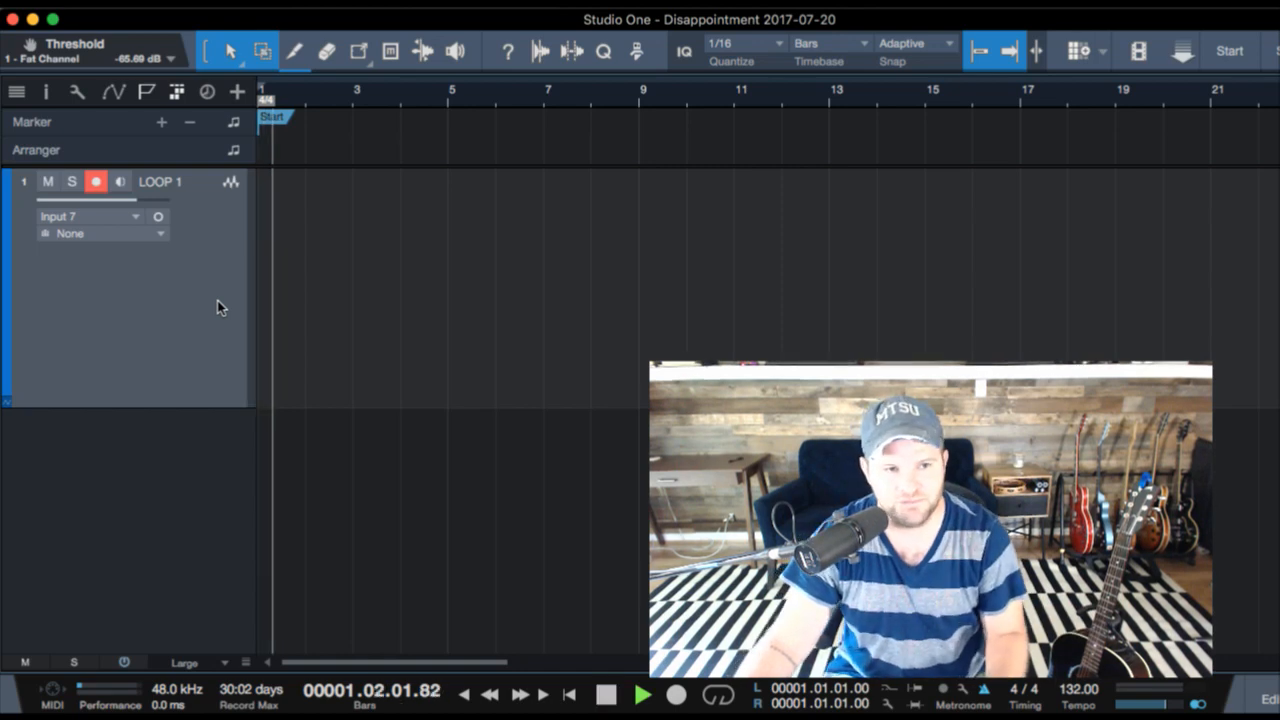
key("KP_Multiply")
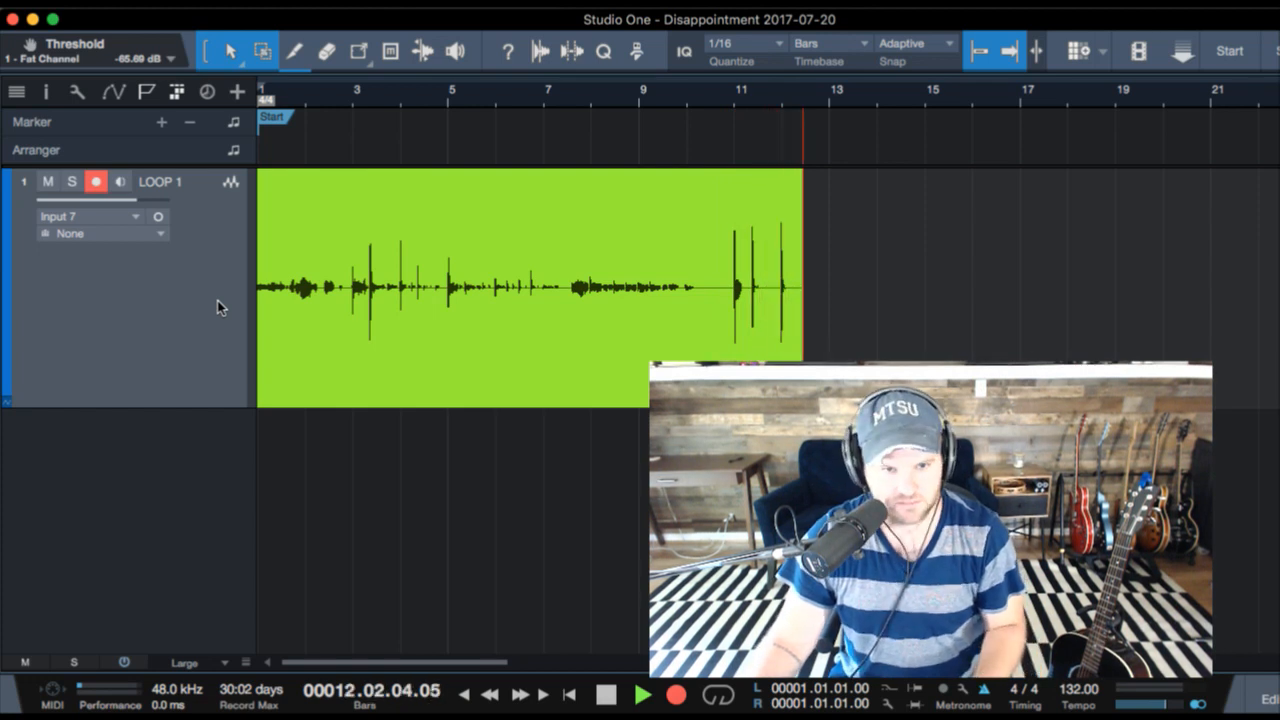
key("space")
key("Delete")
key("space")
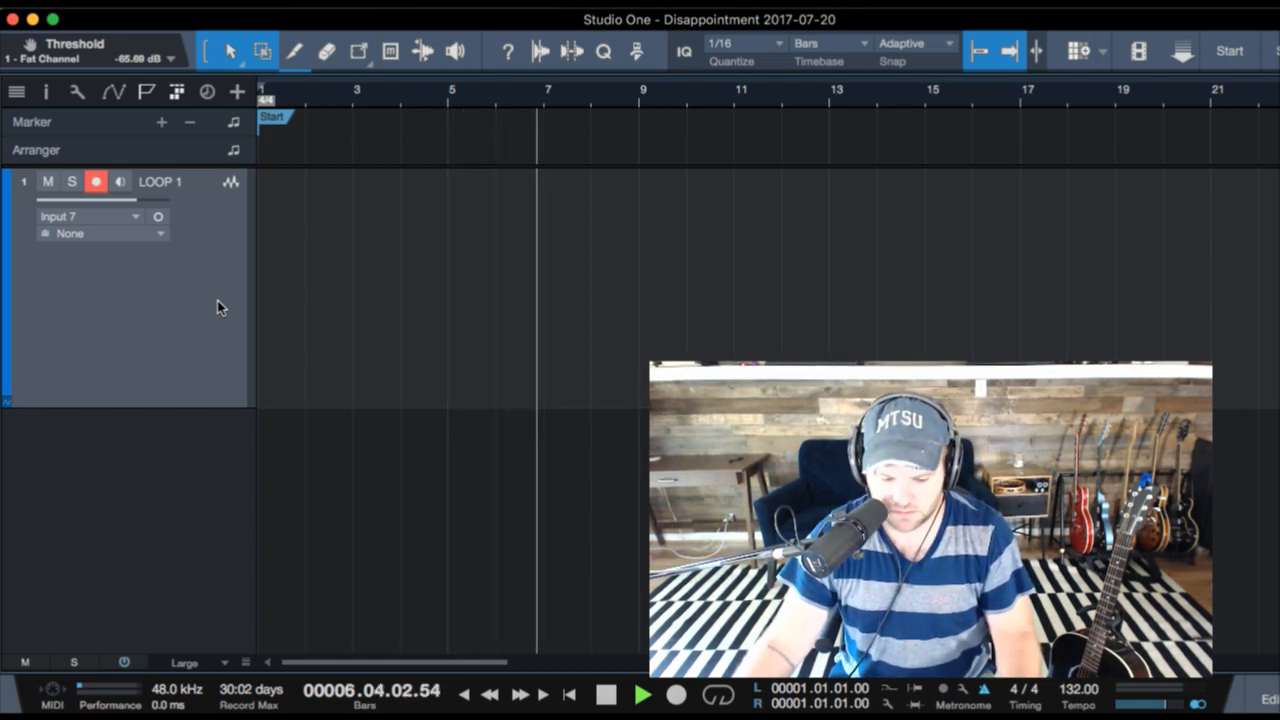
key("space")
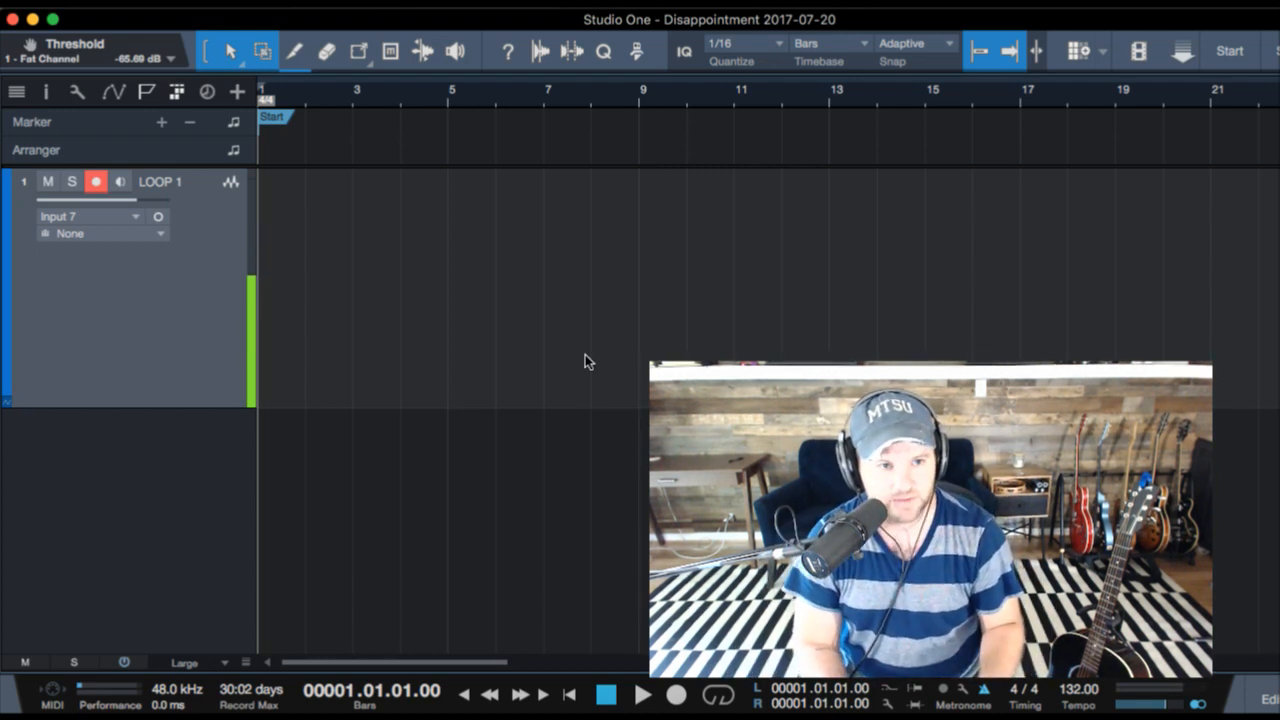
- Record a percussion take on the LOOP 1 track from just before bar 3 to bar 5 and quantize it
key("space")
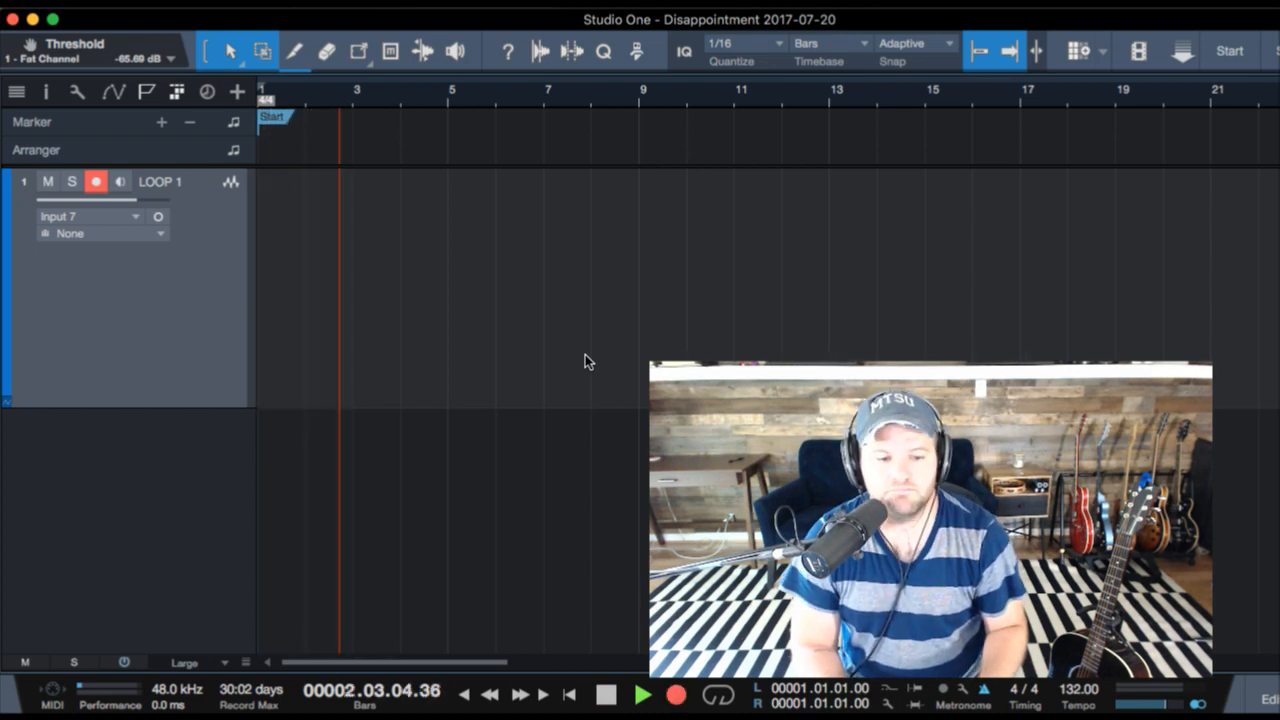
key("KP_Multiply")
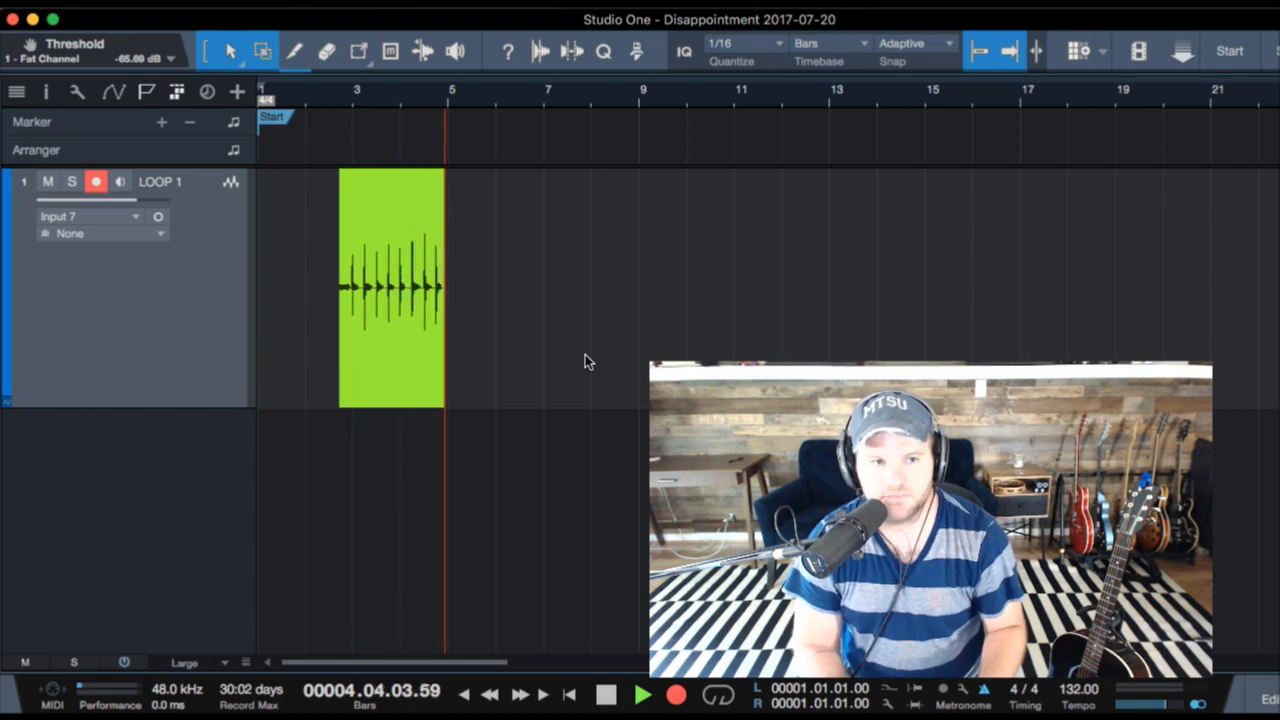
key("space")
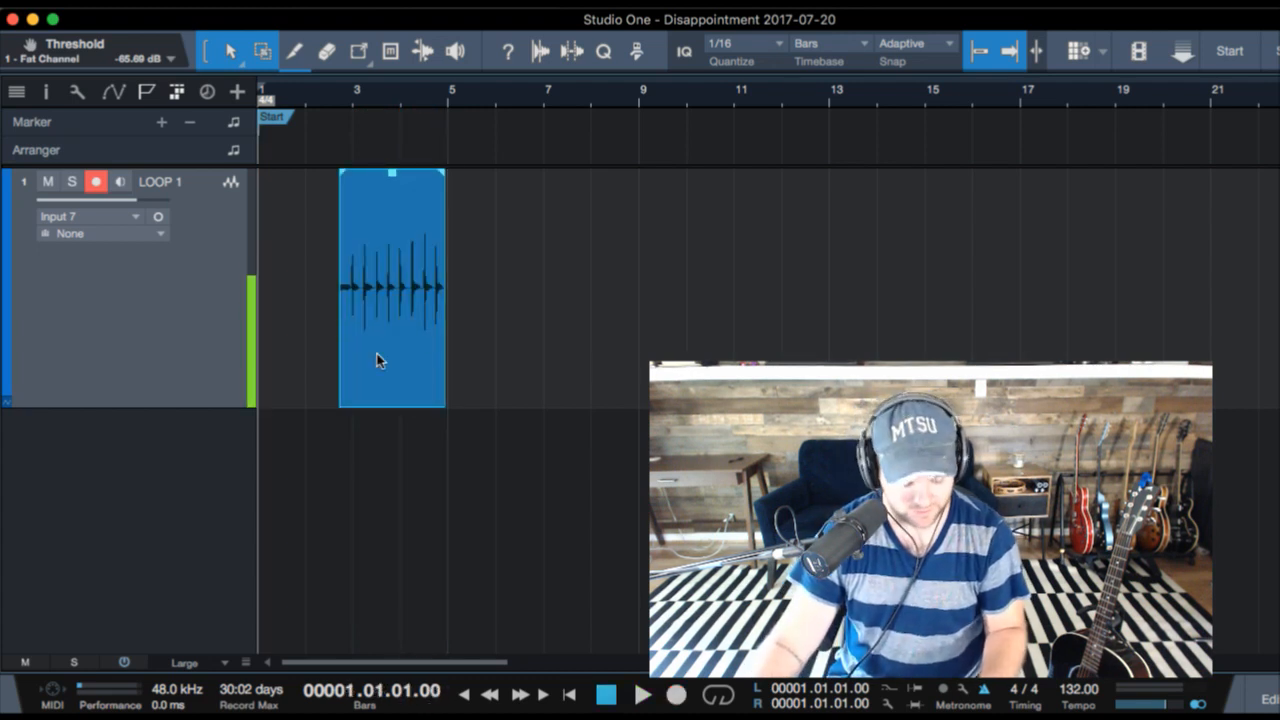
key("q")
key("ctrl+z")
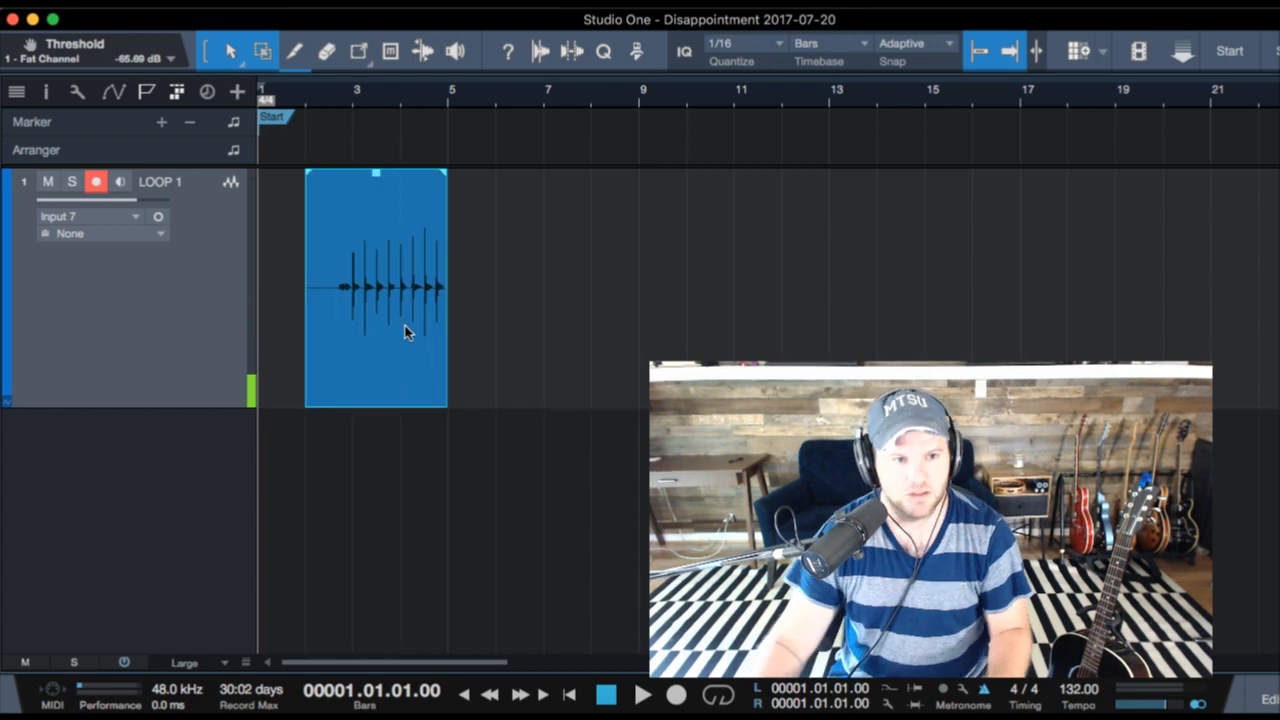
- Cut off the part of the LOOP 1 clip before bar 3 and move the remaining clip to bar 1
left_click(353, 277, "super")
left_click(320, 316)
key("Delete")
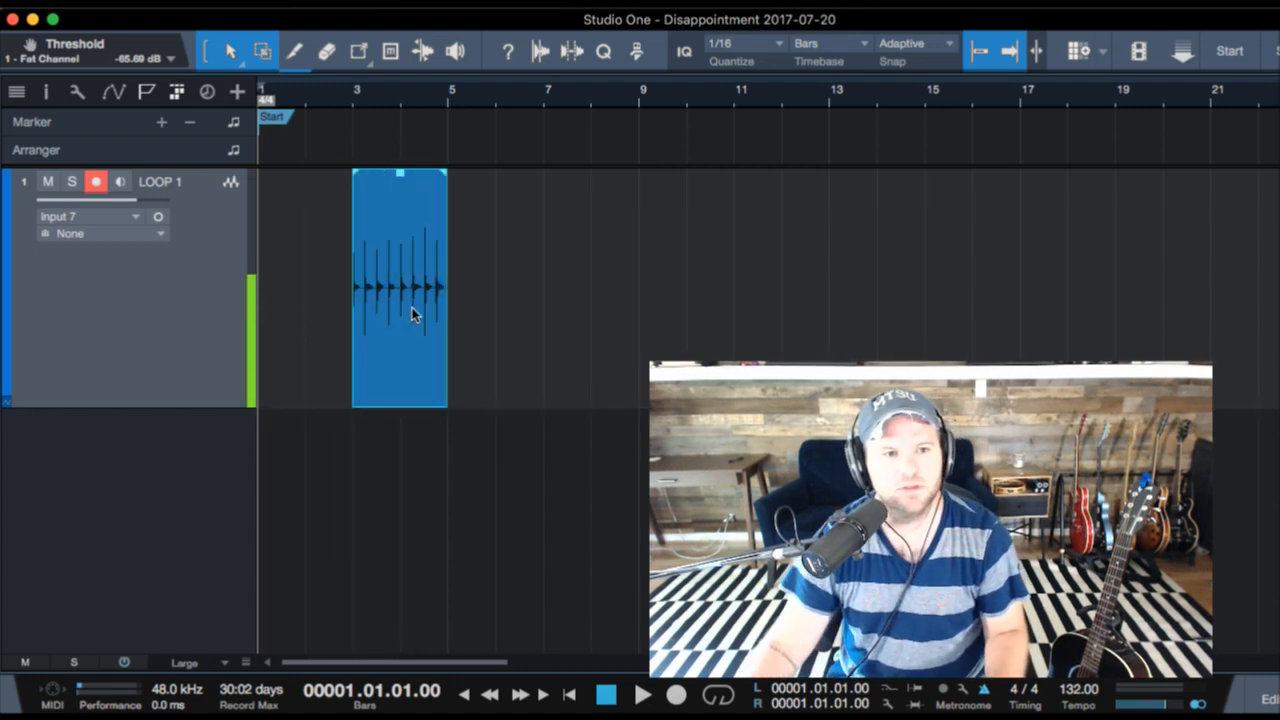
left_click_drag(412, 309, 320, 306)
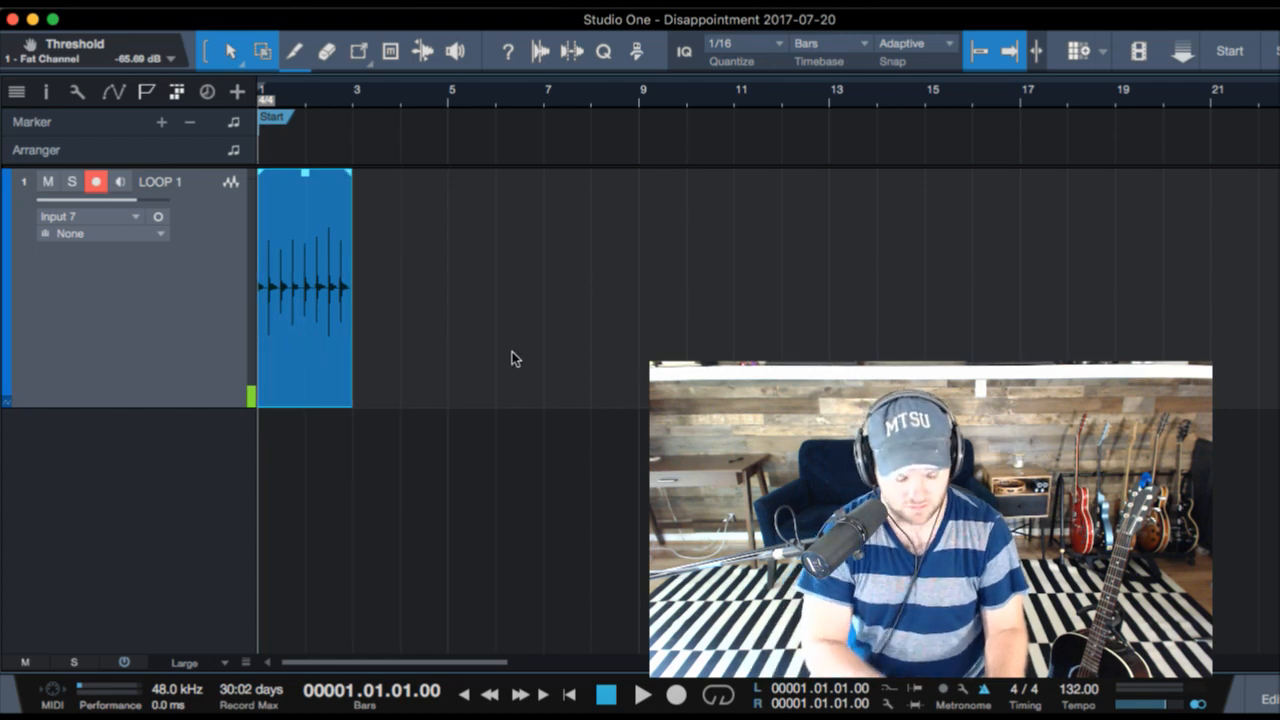
- Duplicate the LOOP 1 clip directly after itself, and add two empty duplicates of its track during playback
key("d")
key("space")
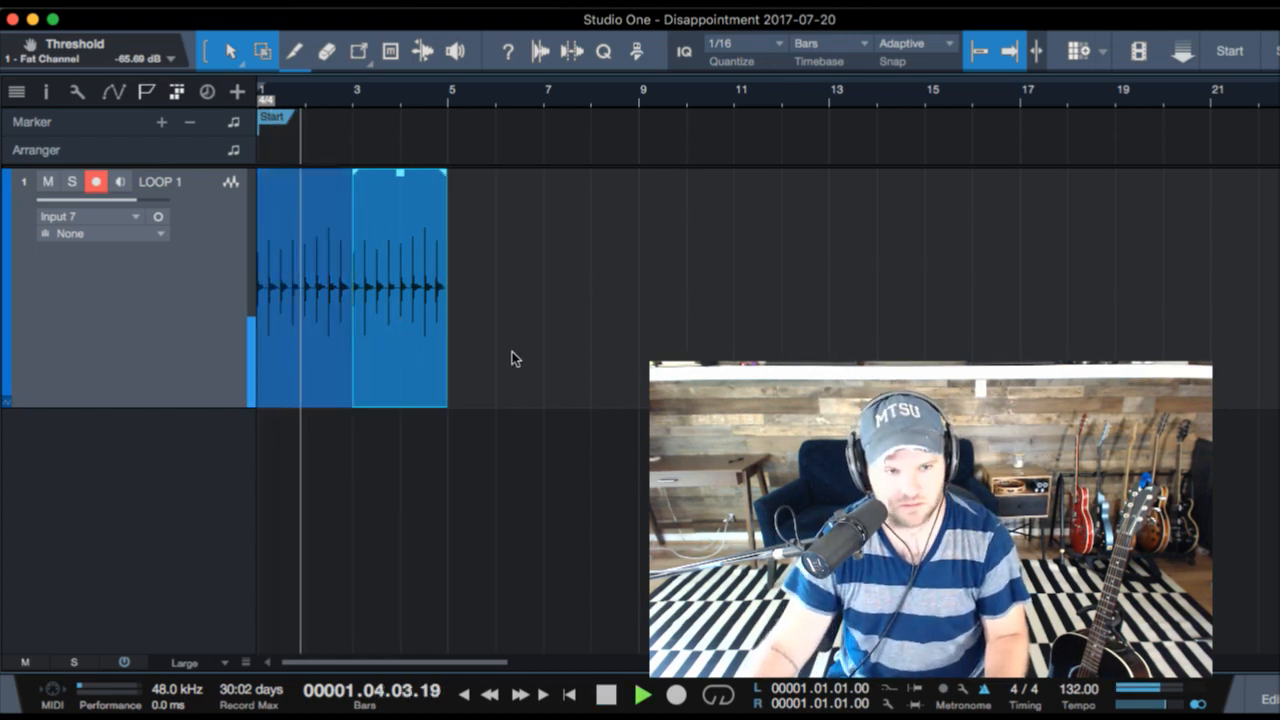
key("super+d")
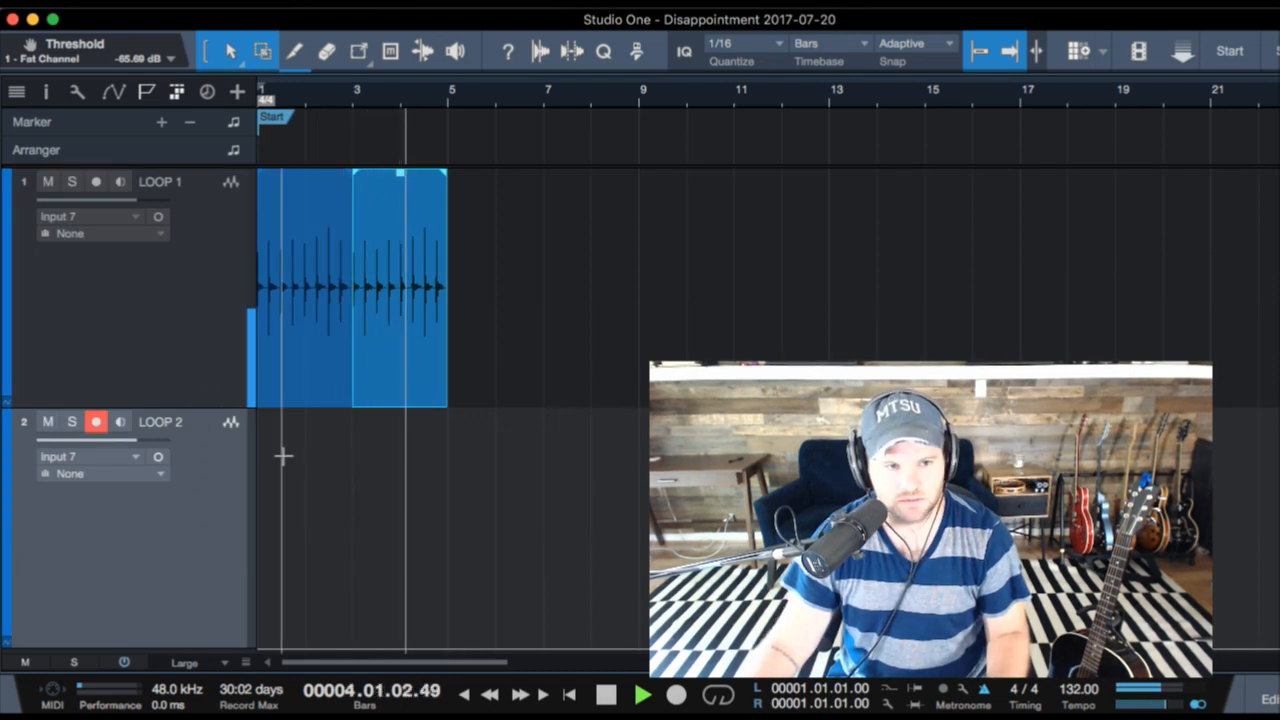
key("super+d")
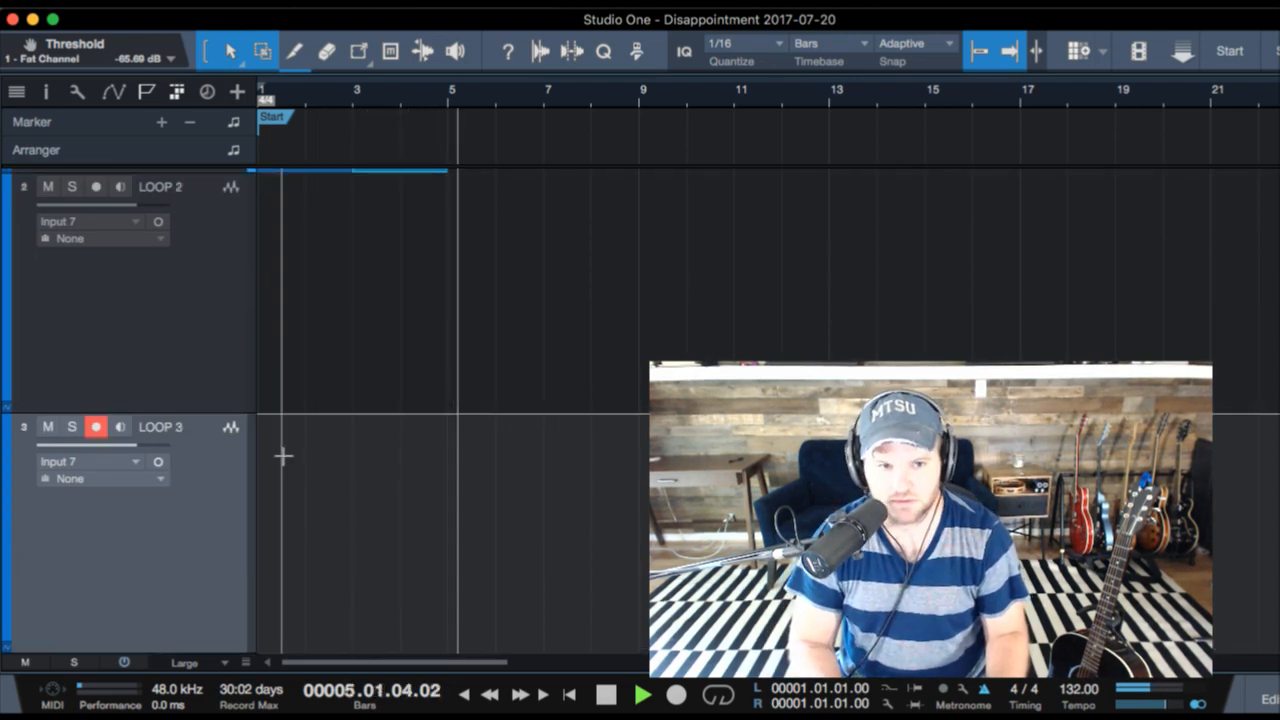
key("space")
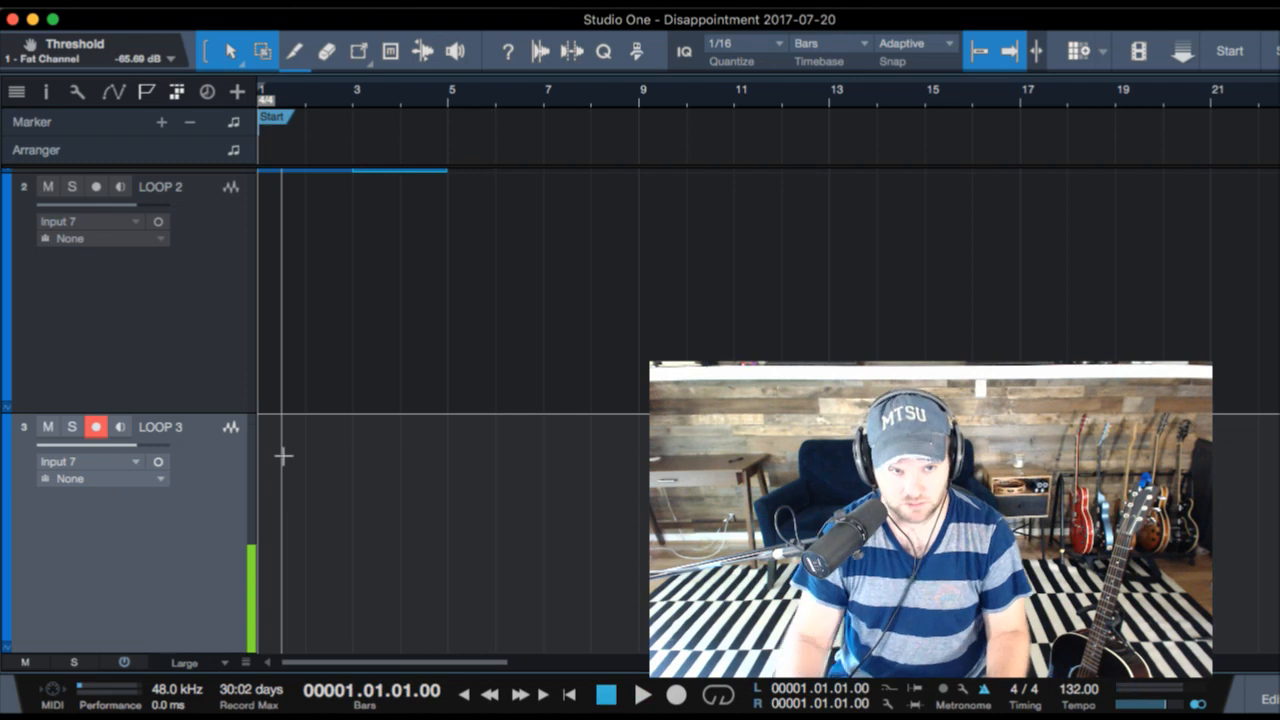
- Merge the two LOOP 1 clips into one and loop playback over its length, bars 1 to 5
scroll(388, 250, "up", 3)
left_click(343, 337, "shift")
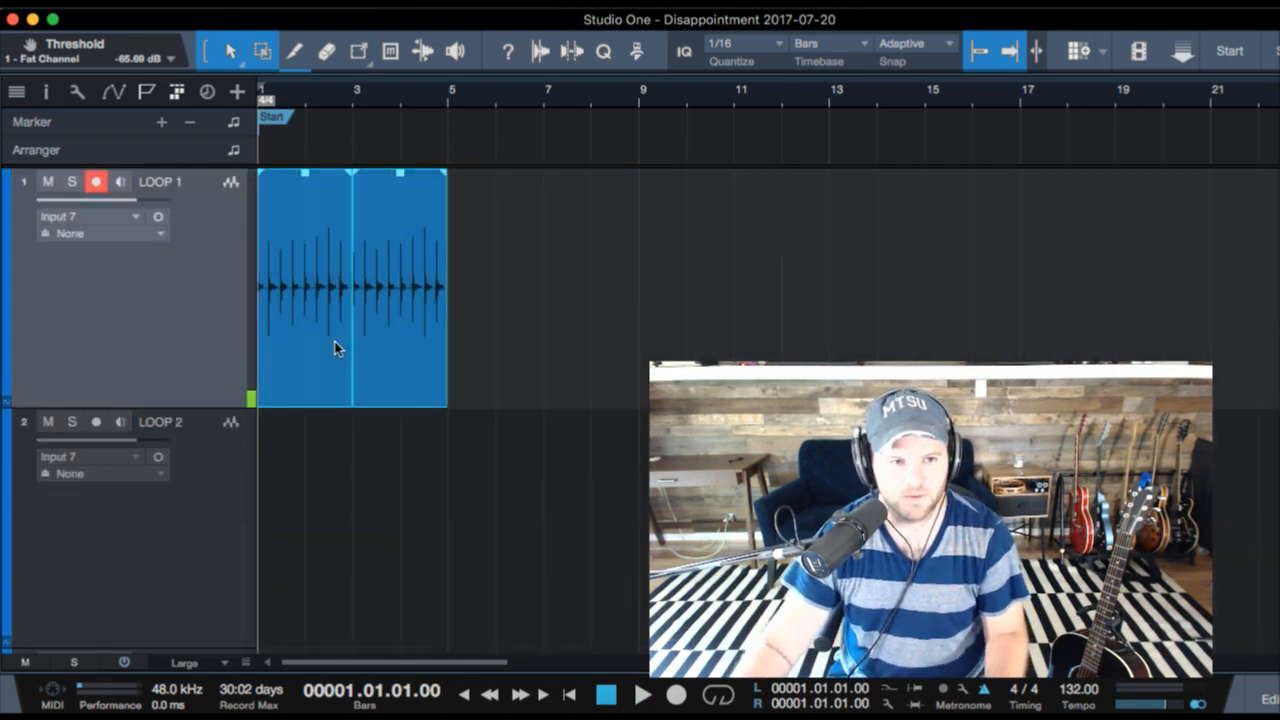
key("super+b")
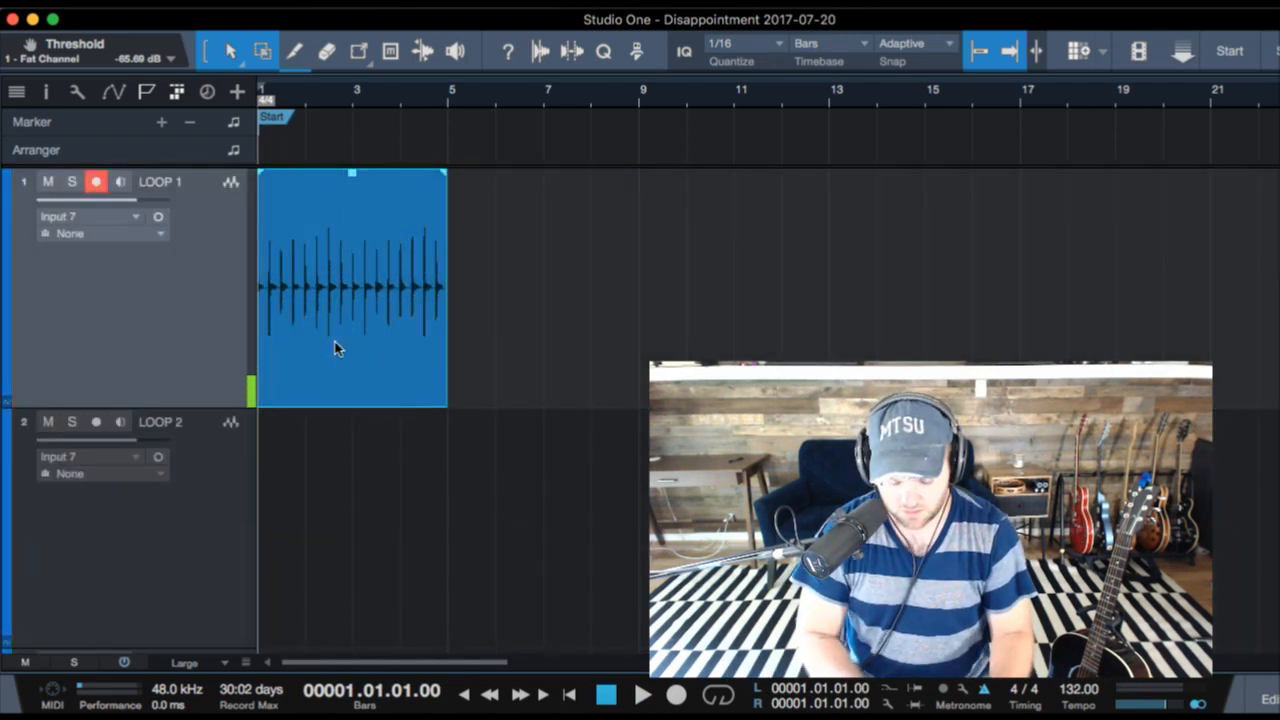
key("p")
key("slash")
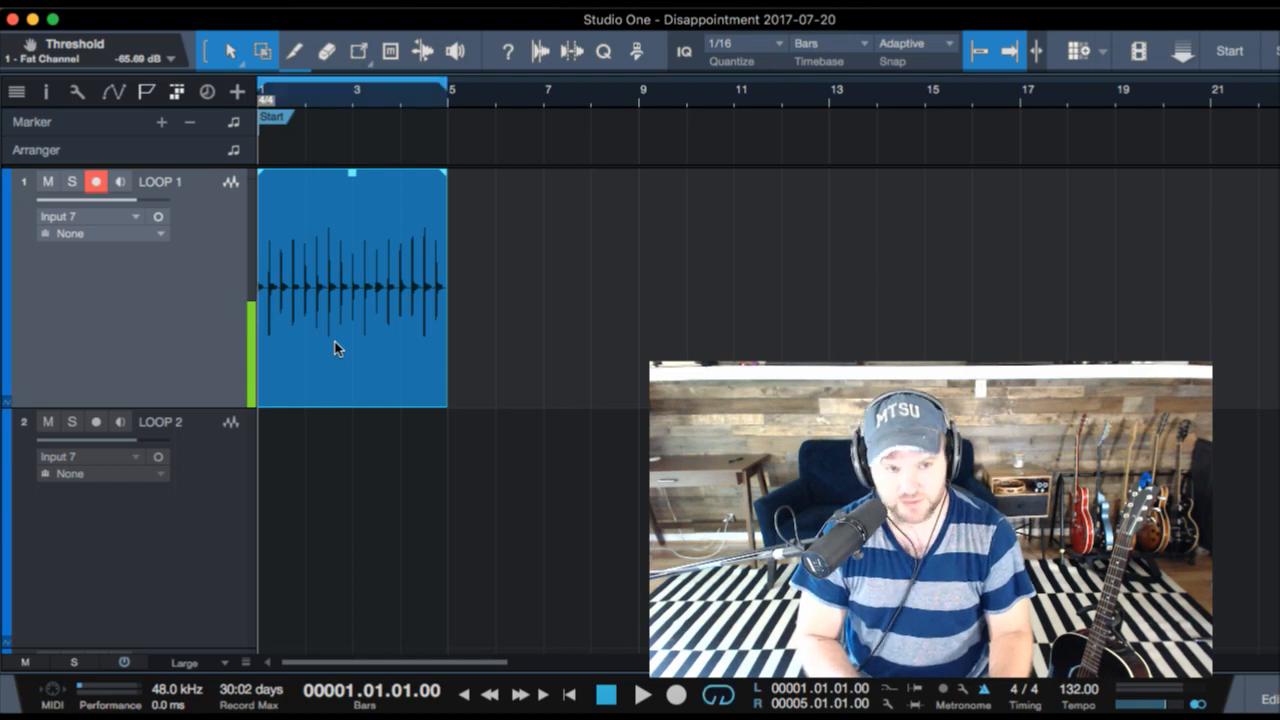
- Record a second percussion take on the LOOP 2 track over the looped section from bar 1 to bar 5
key("Down")
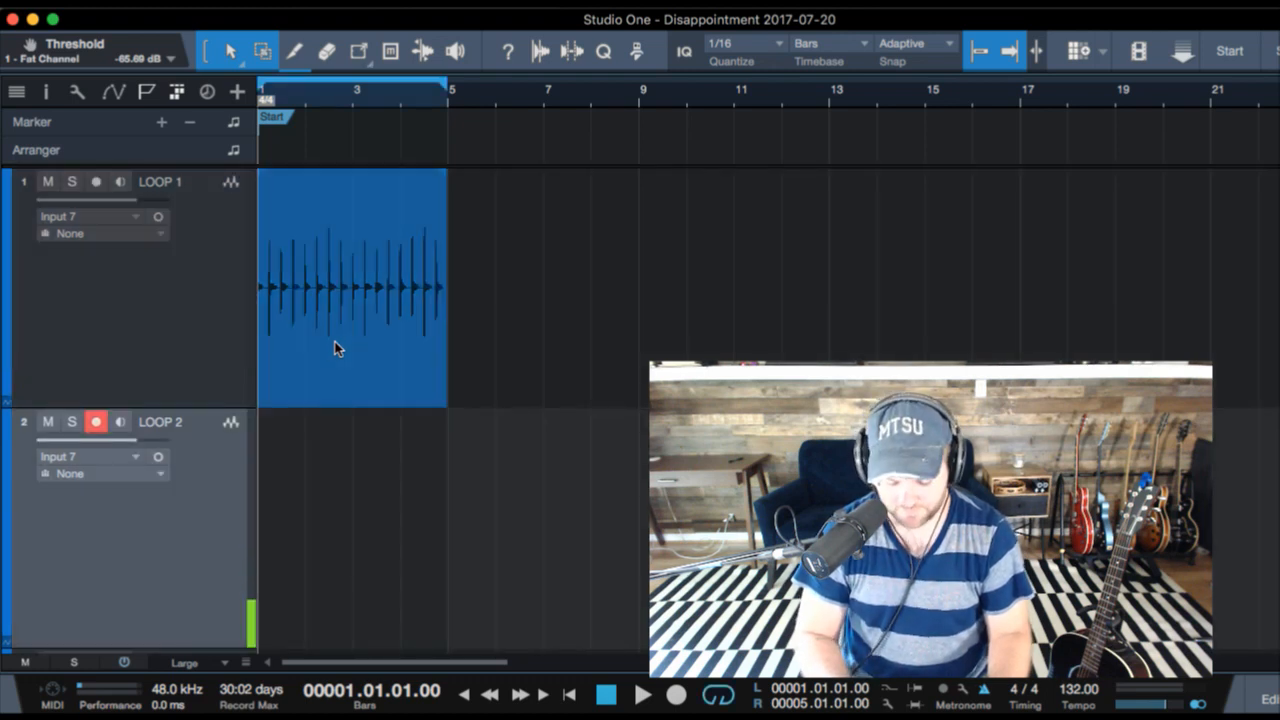
key("KP_Multiply")
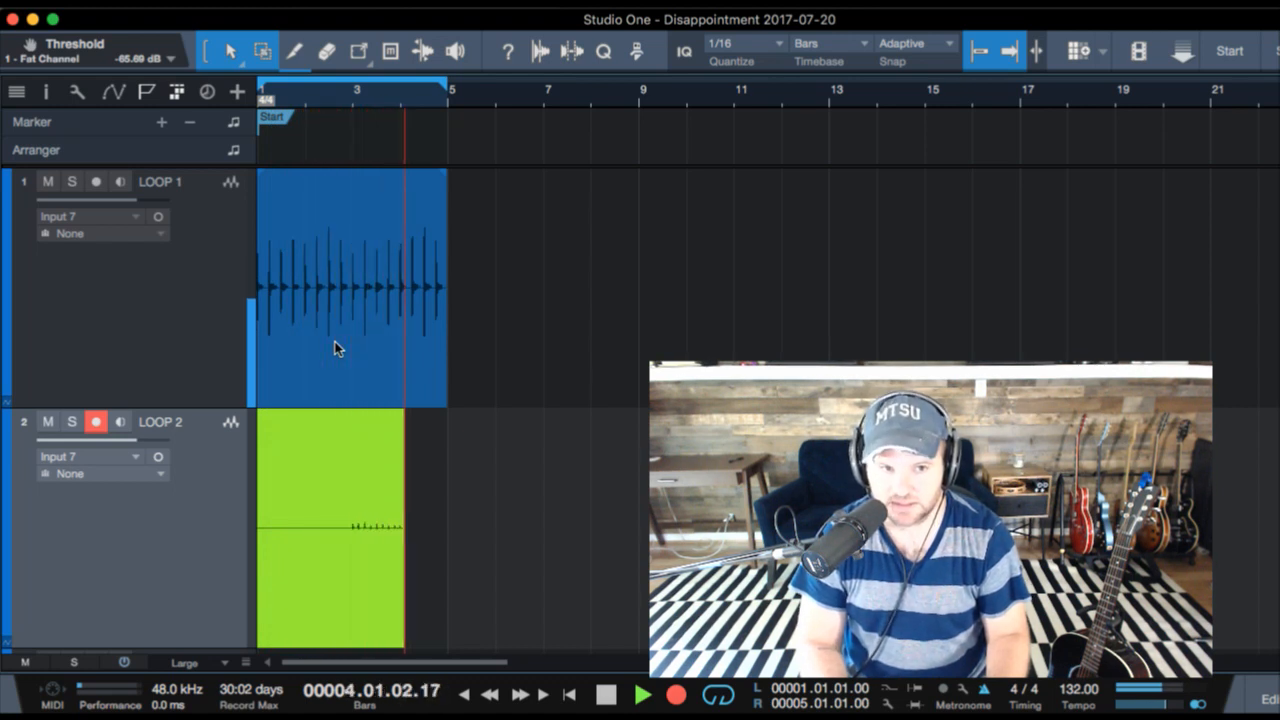
key("space")
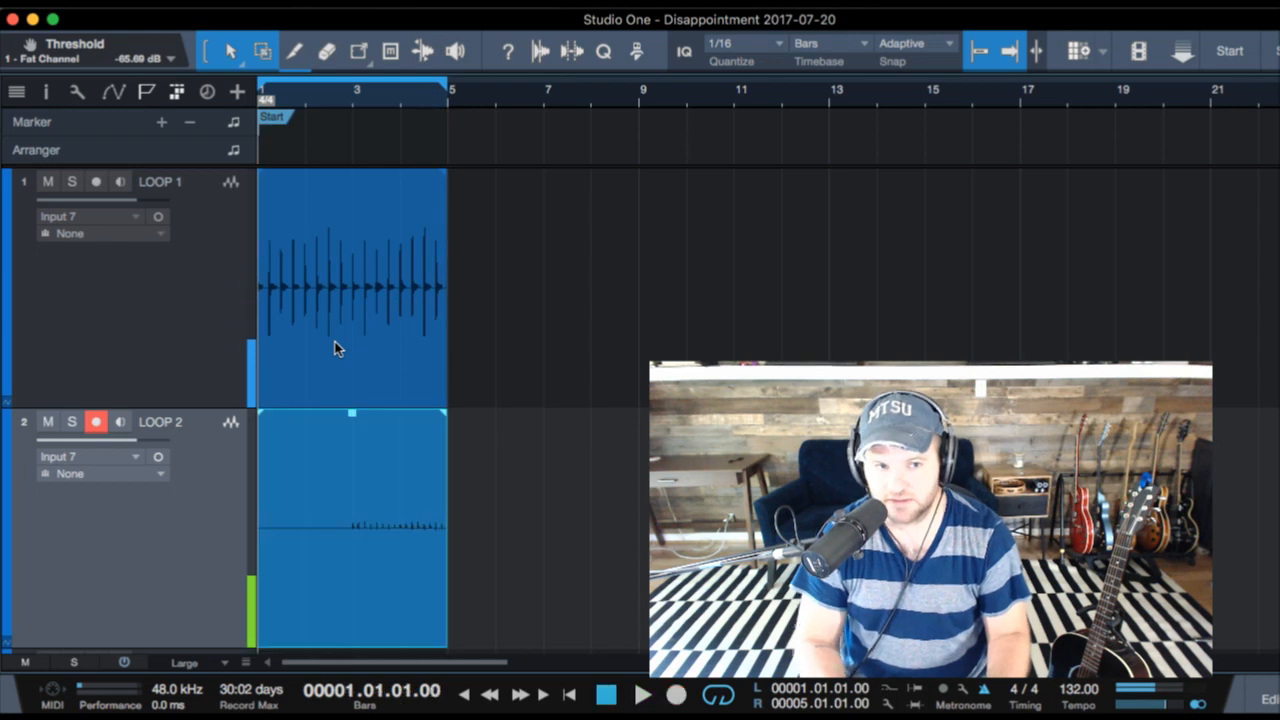
left_click(365, 560, "alt")
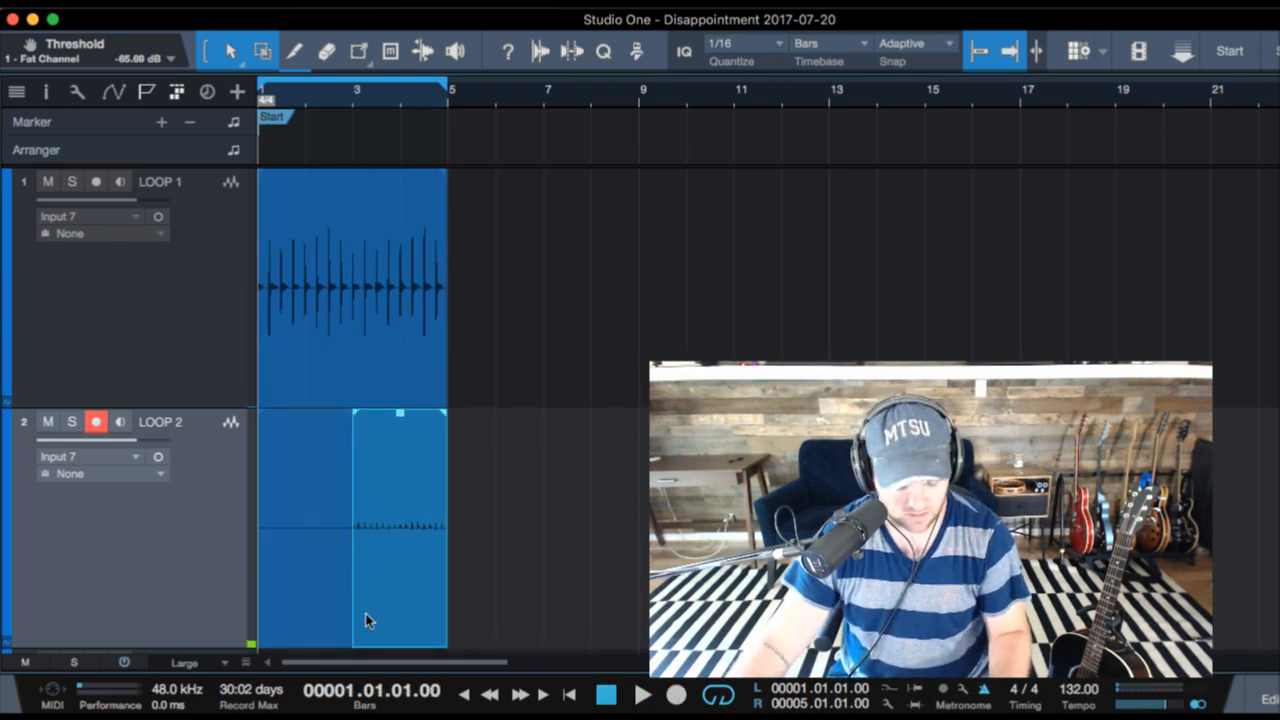
left_click(309, 646)
key("w")
key("super+z")
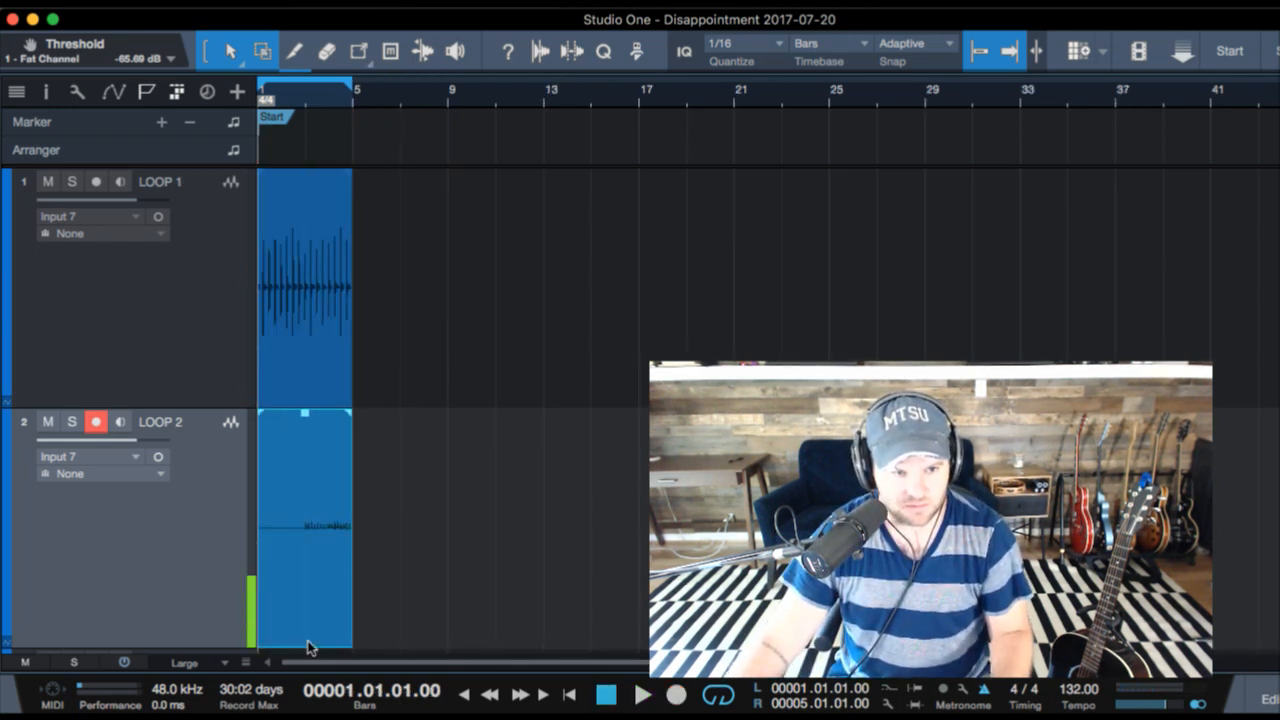
- Split the LOOP 2 clip at bar 3, delete its silent first half and quantize the remaining part
left_click(313, 579, "alt")
left_click(287, 594)
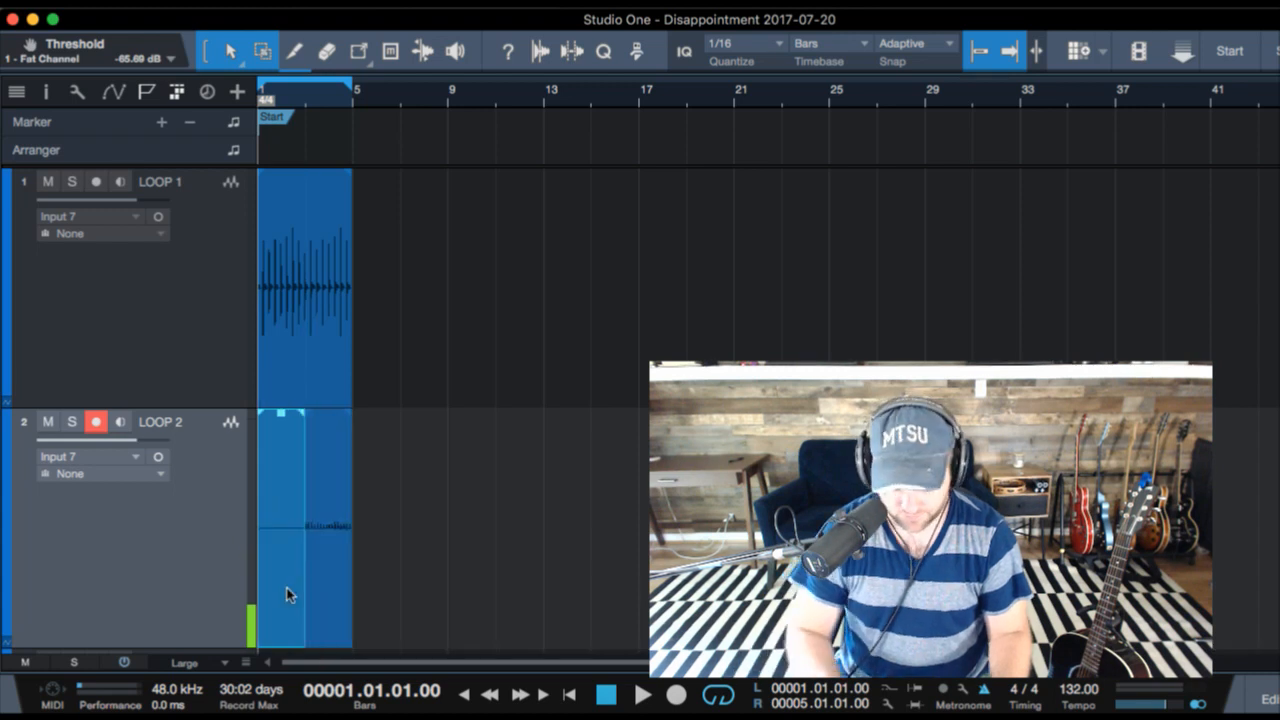
key("Delete")
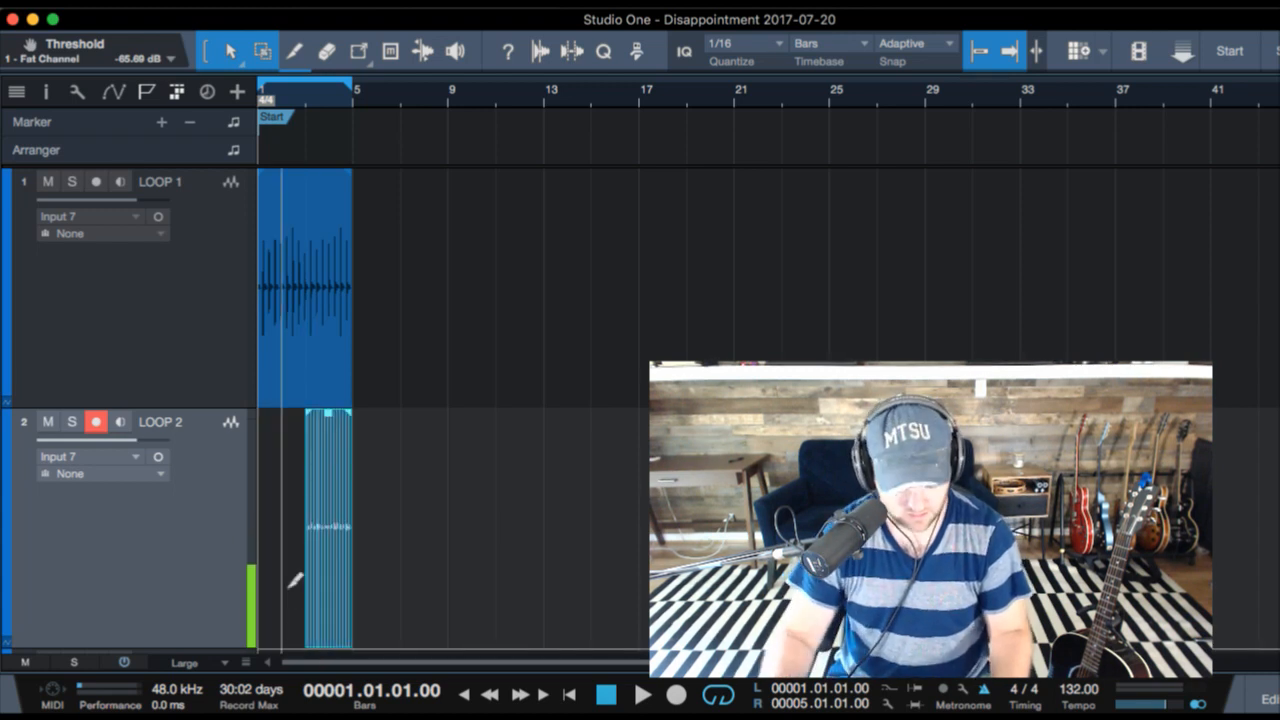
- Copy the LOOP 2 clip from bar 3 to bar 1 and merge both clips into one
left_click_drag(313, 590, 280, 585)
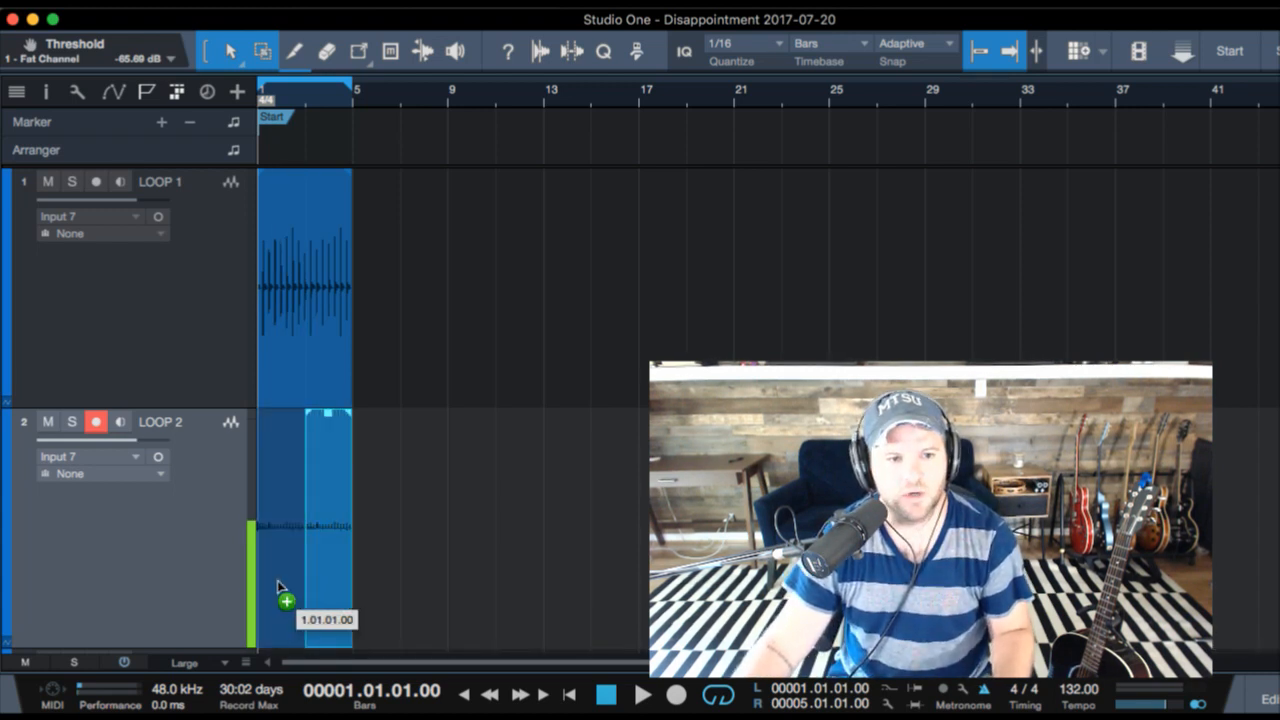
key("d")
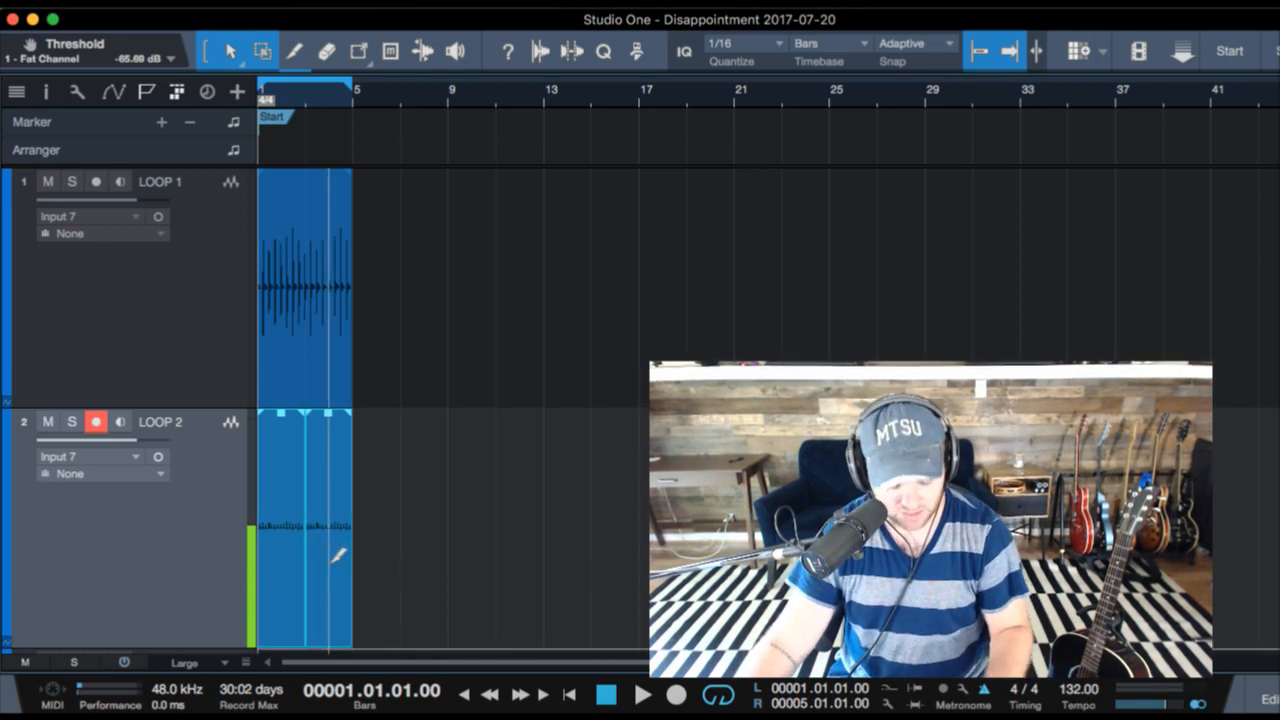
- Select the LOOP 3 track for recording and play the looped section
scroll(297, 489, "down", 3)
left_click(185, 535)
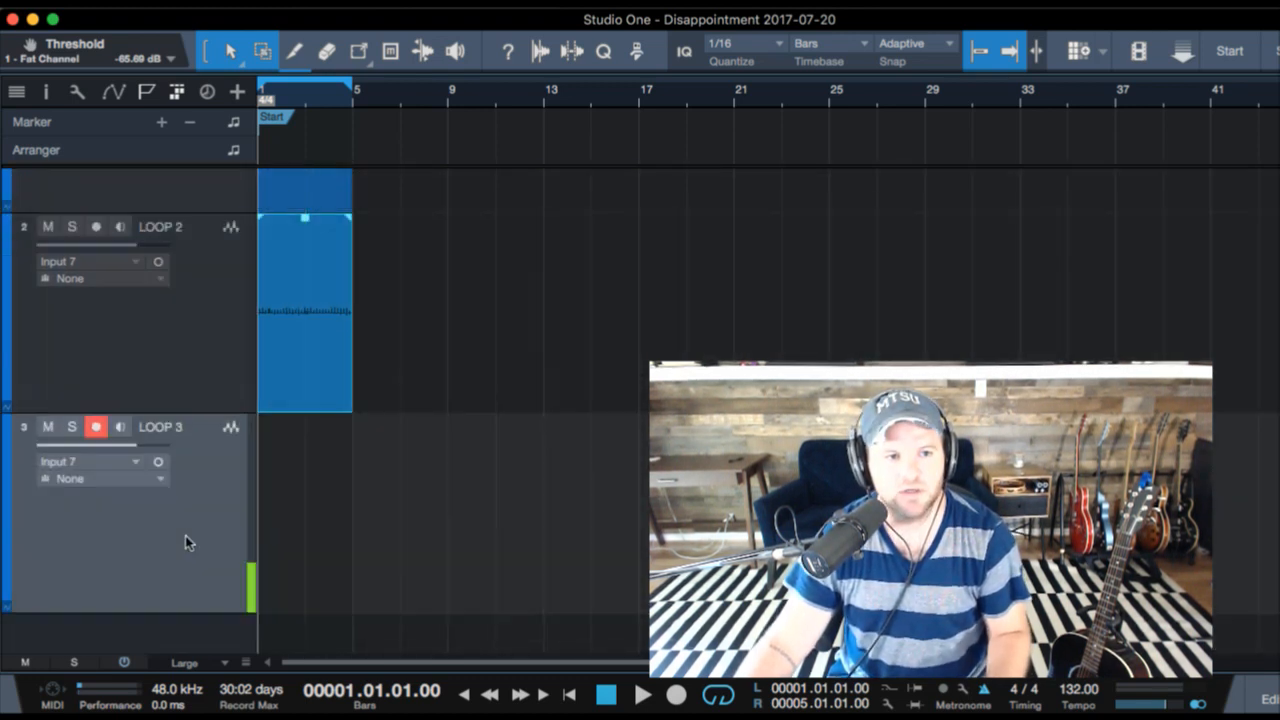
key("space")
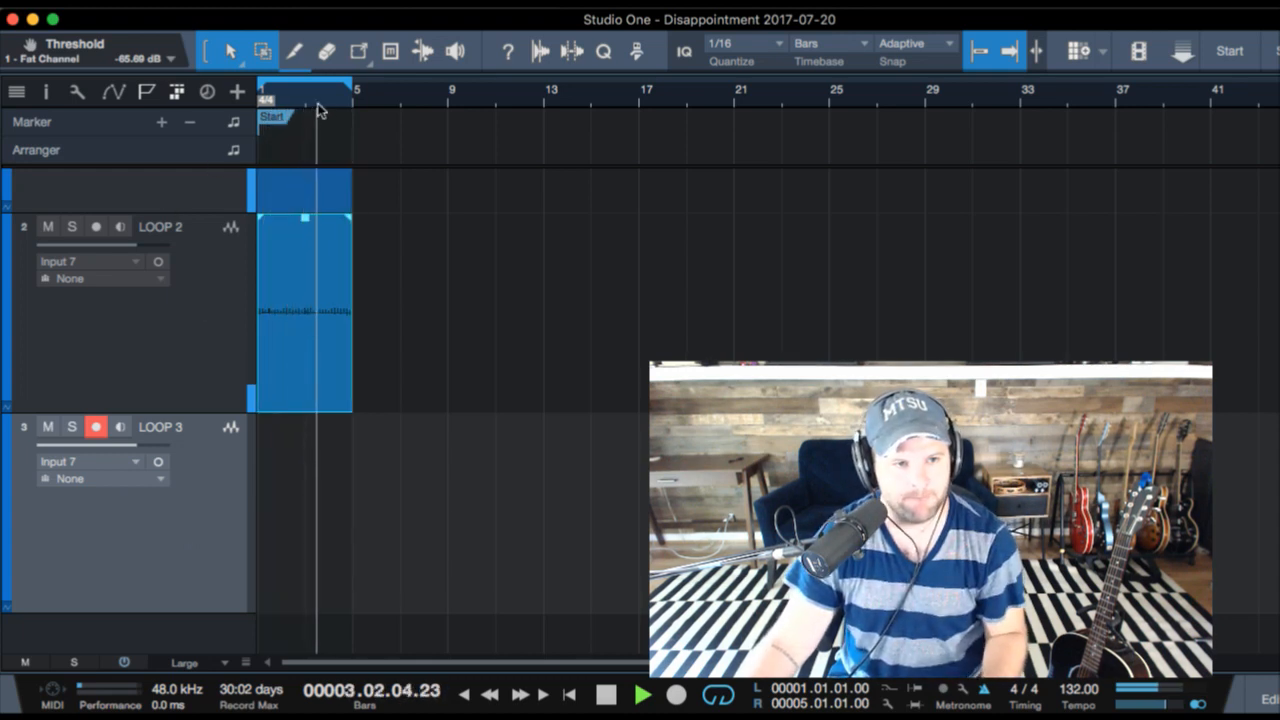
- Play back the looped section to check LOOP 1 and LOOP 2 together, selecting both clips
left_click_drag(317, 98, 324, 176)
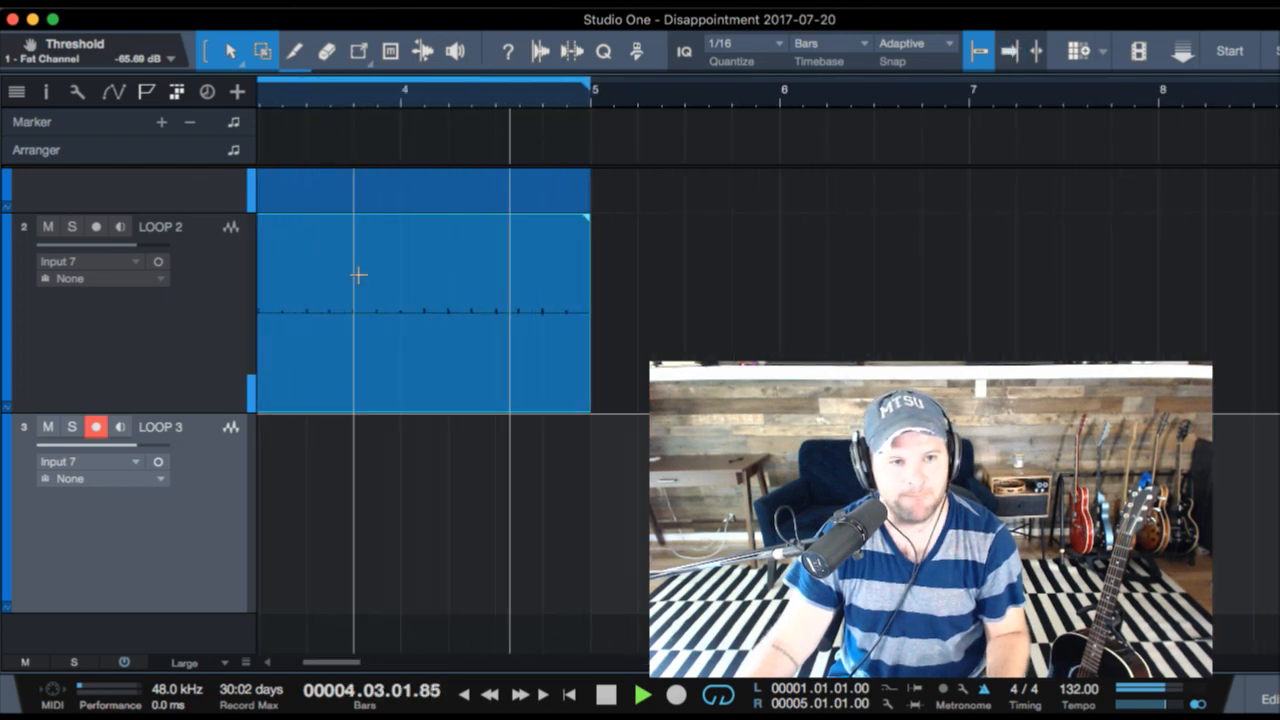
scroll(358, 276, "up", 3)
scroll(359, 275, "down", 1)
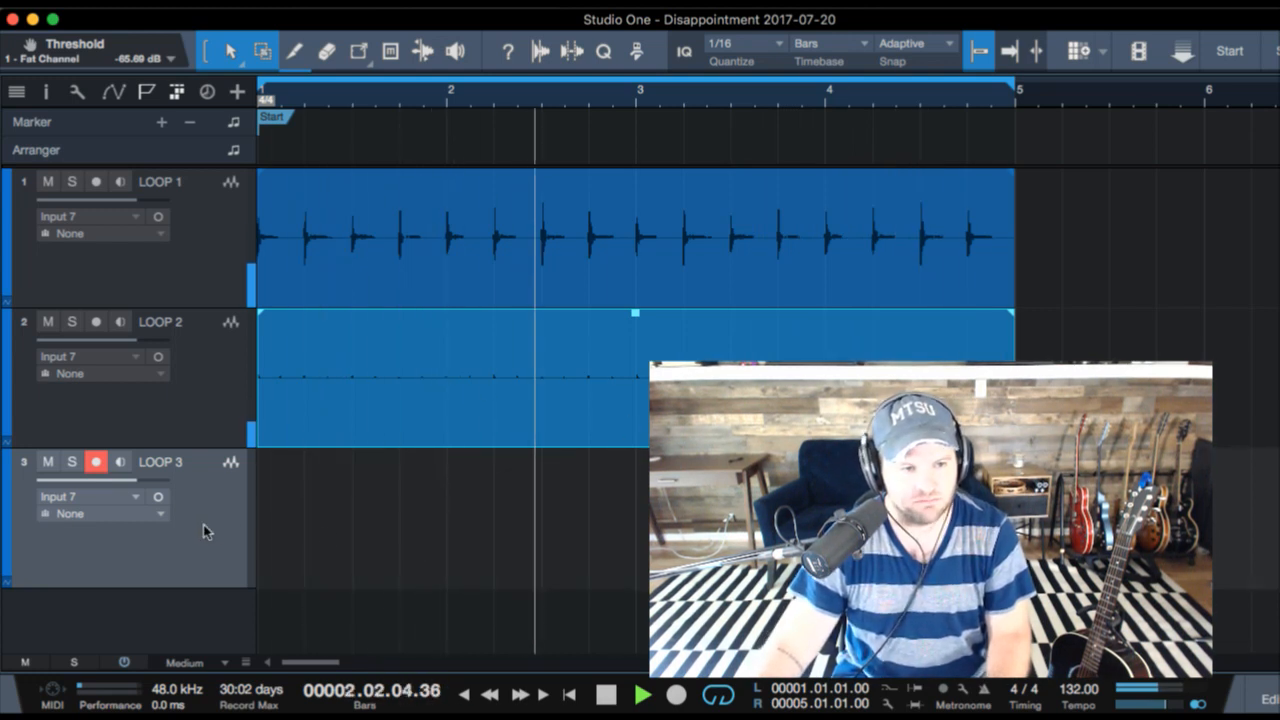
key("space")
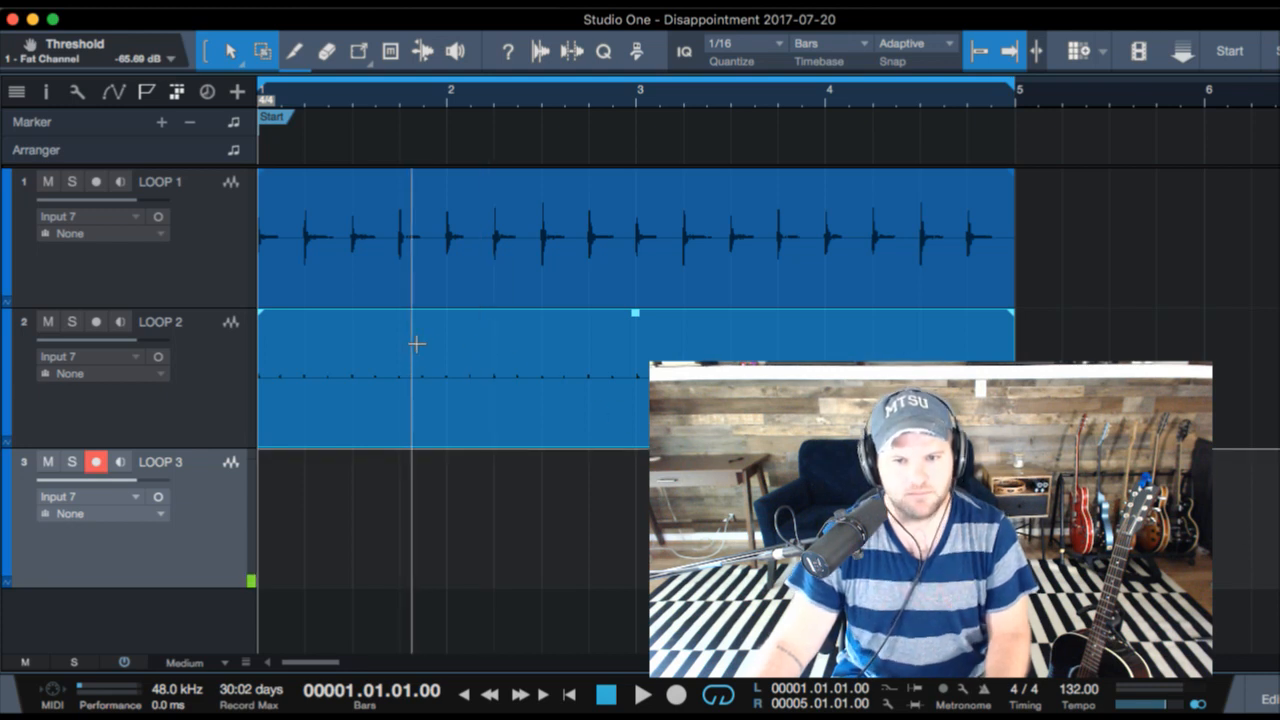
left_click(385, 396)
key("space")
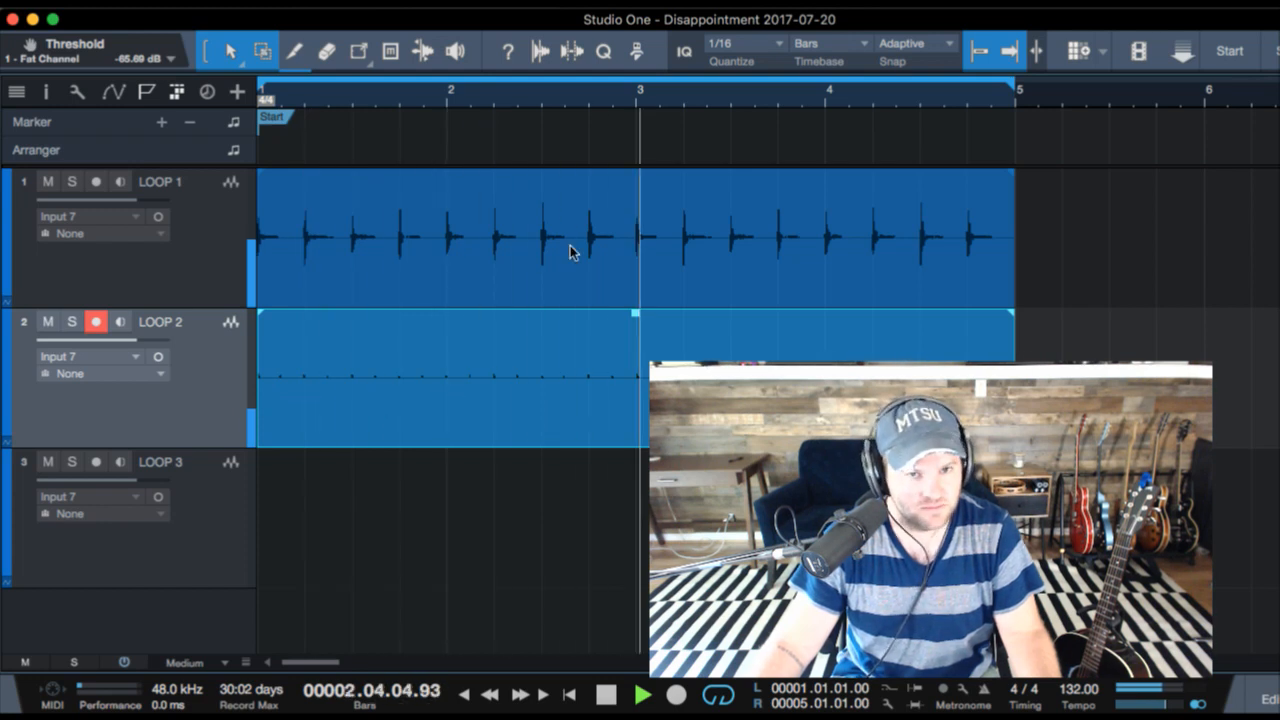
left_click_drag(526, 94, 524, 64)
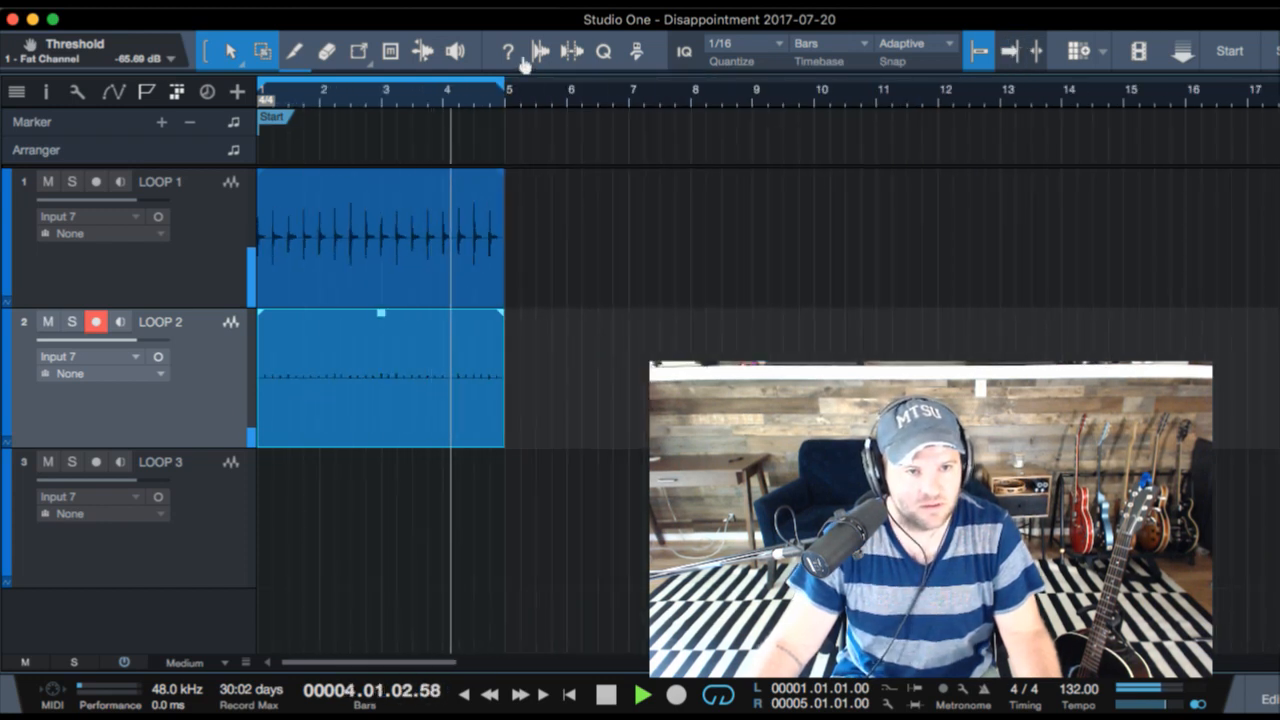
left_click(379, 276)
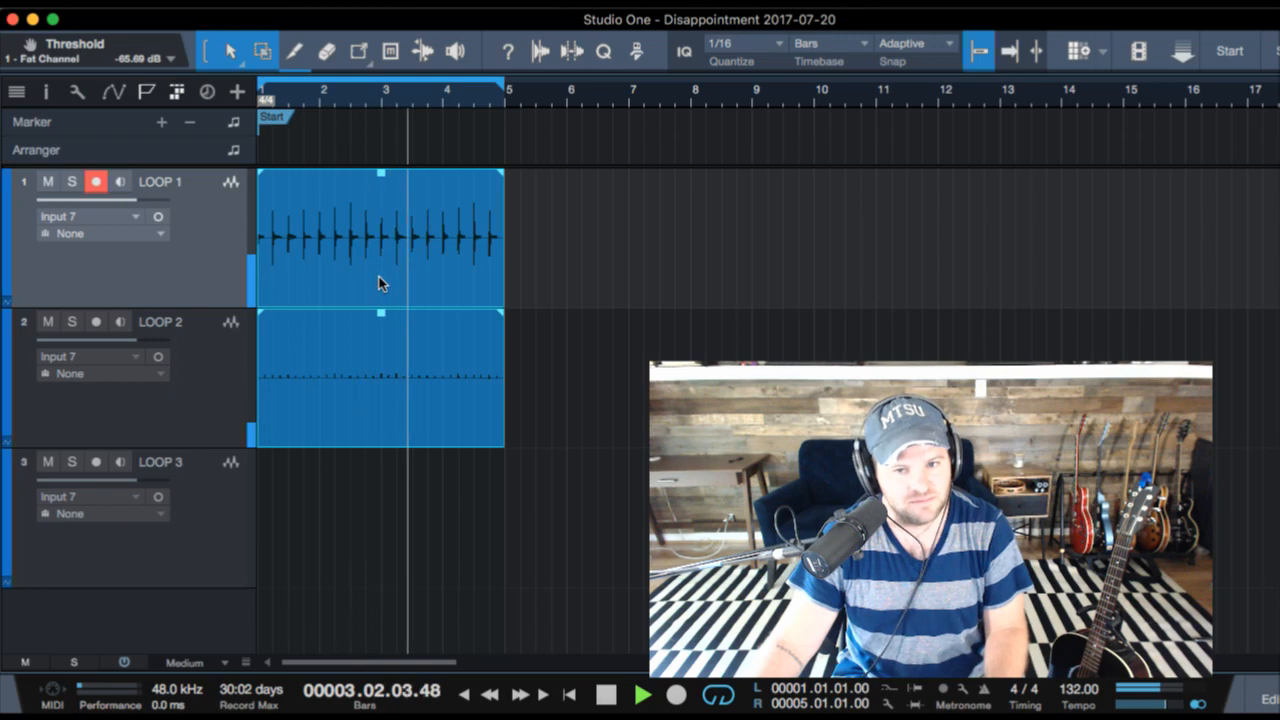
- Record a sustained take on the LOOP 3 track over the looped section from bar 1 to bar 5
left_click(226, 509)
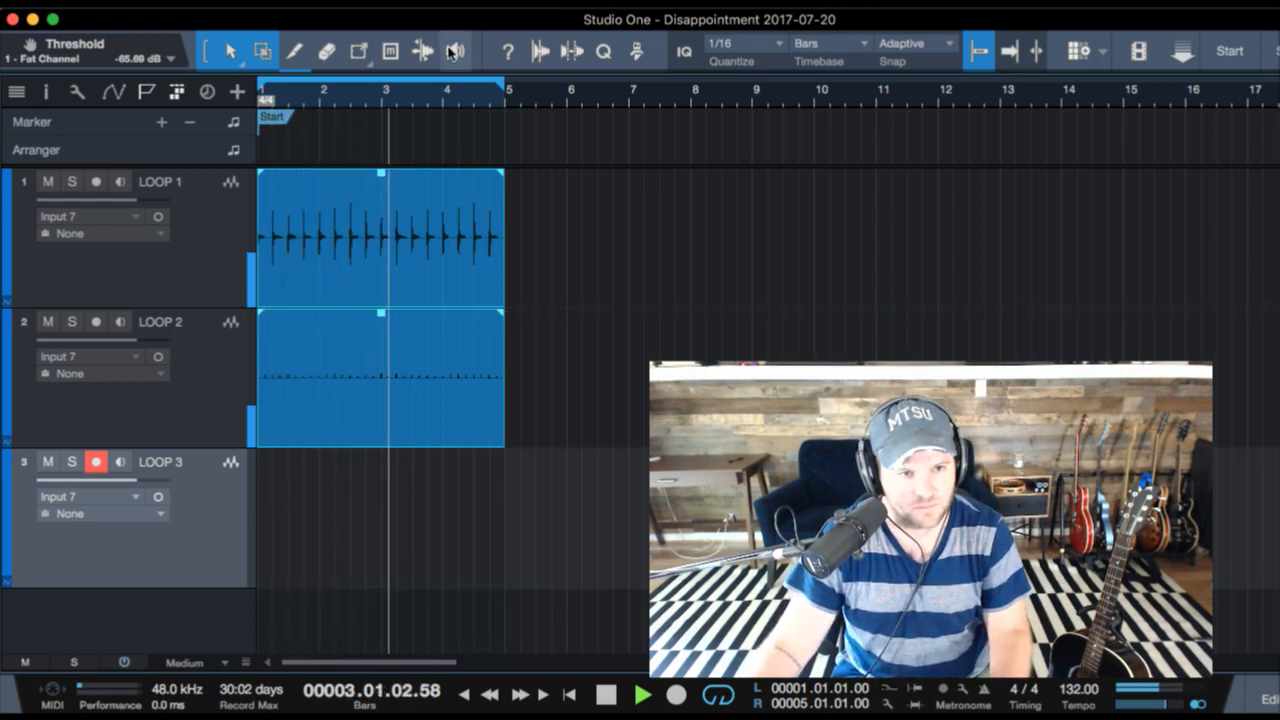
key("space")
key("space")
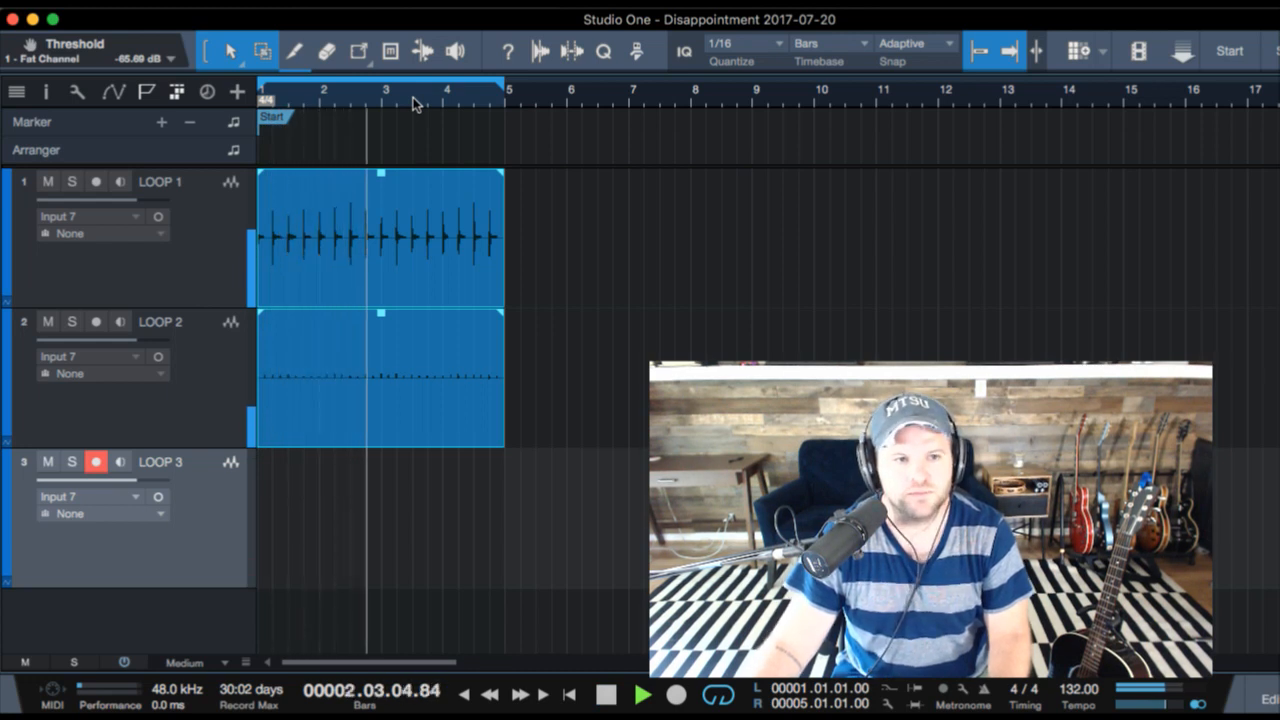
key("space")
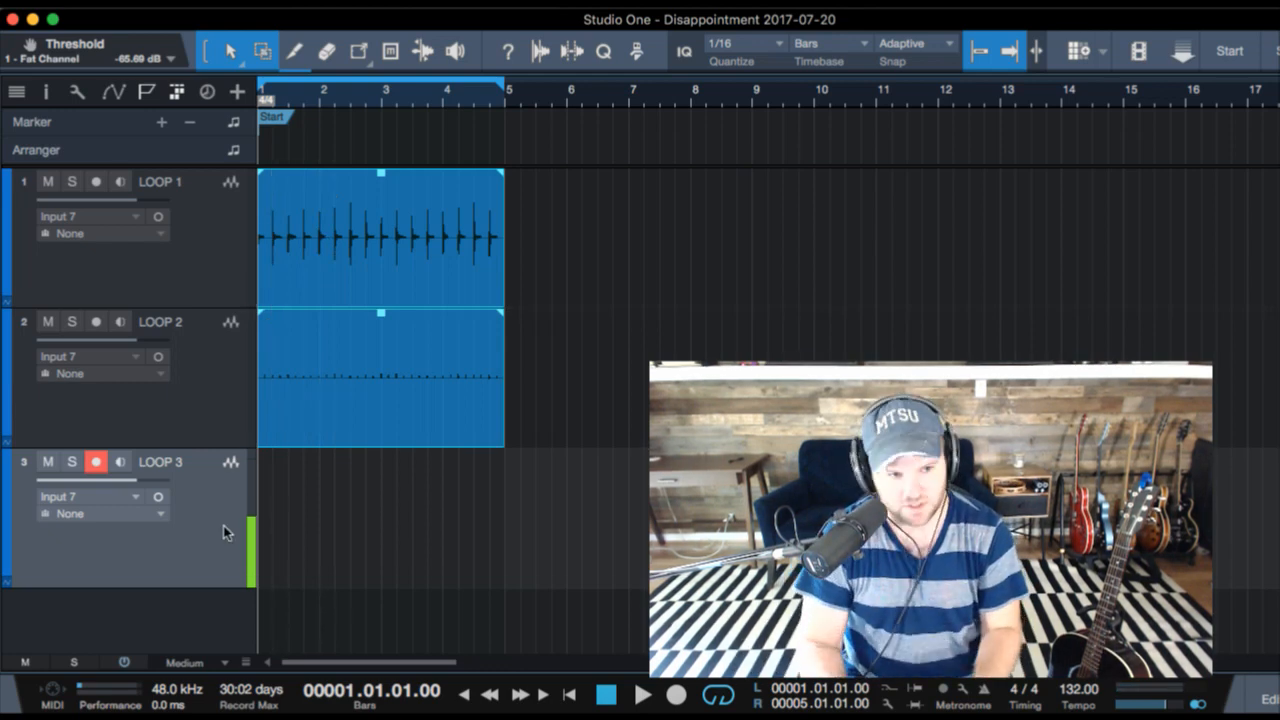
key("space")
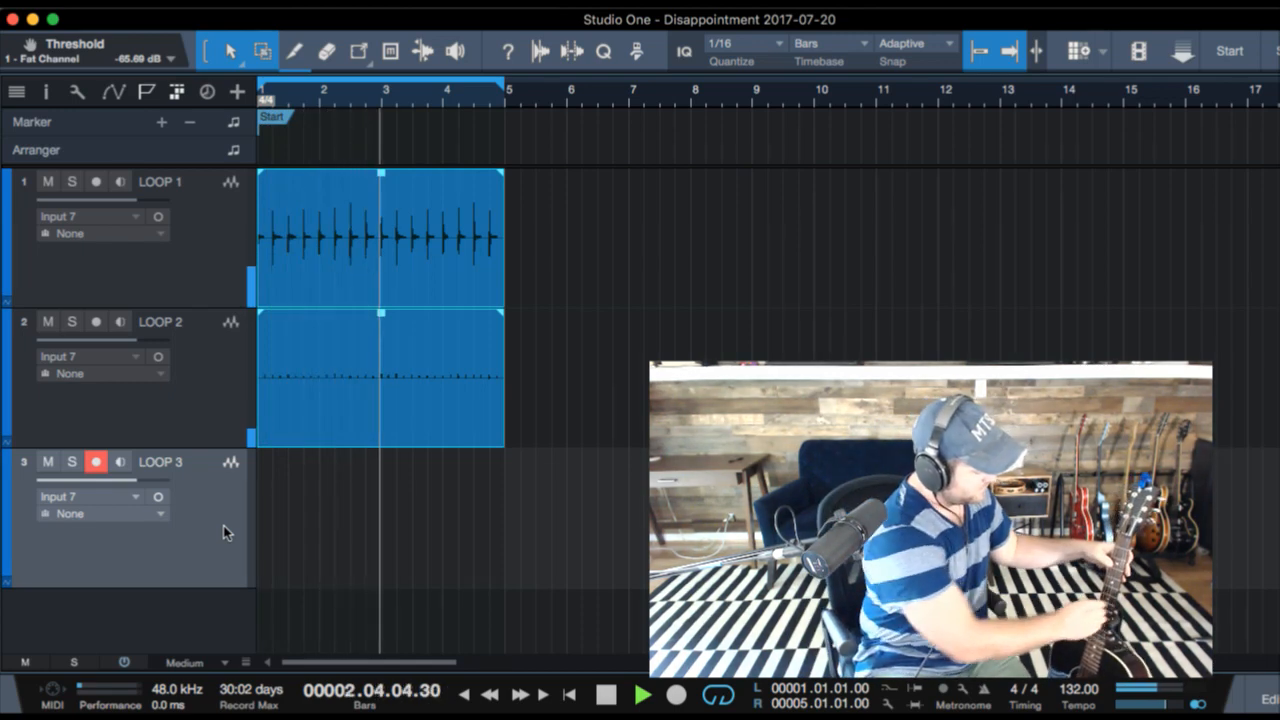
key("KP_Multiply")
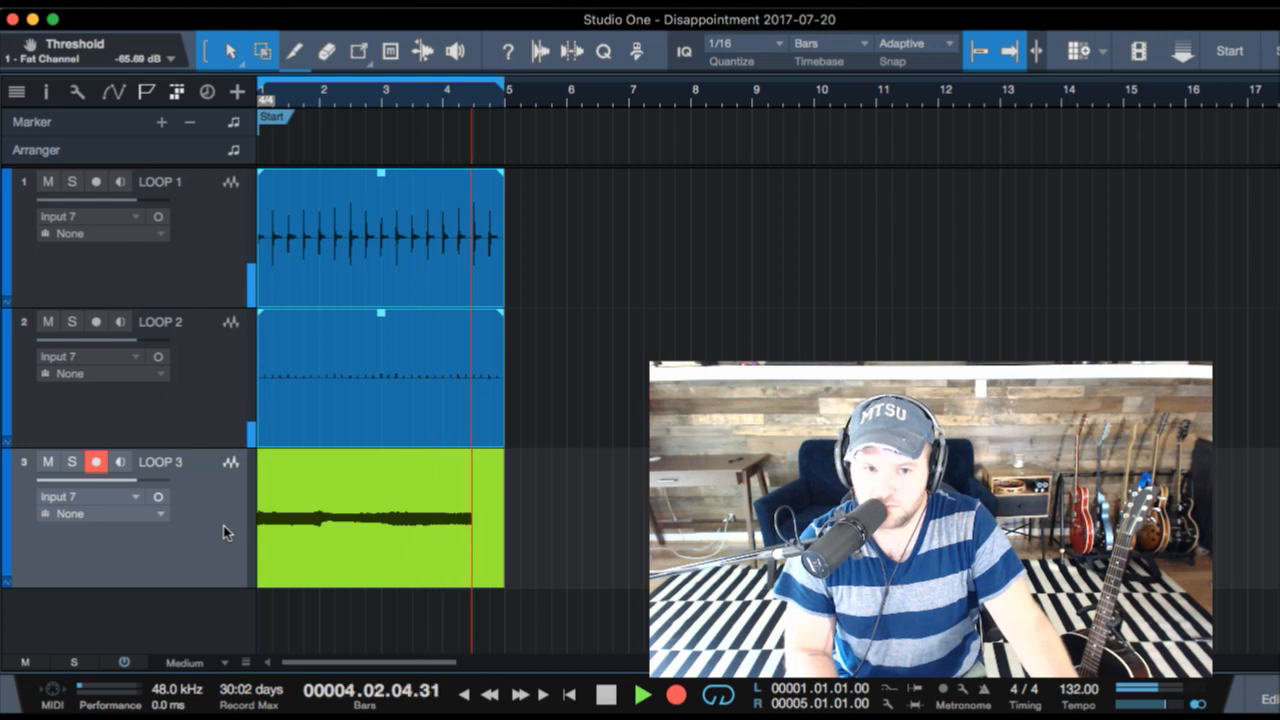
key("KP_Multiply")
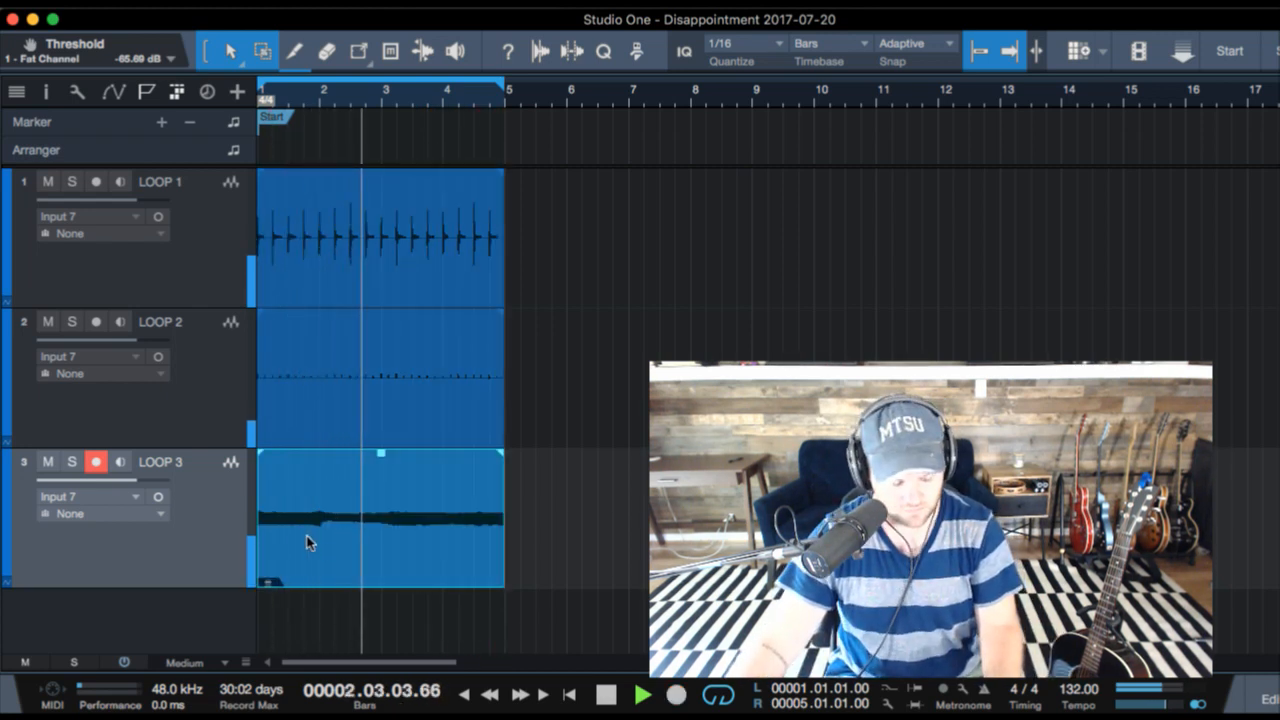
key("space")
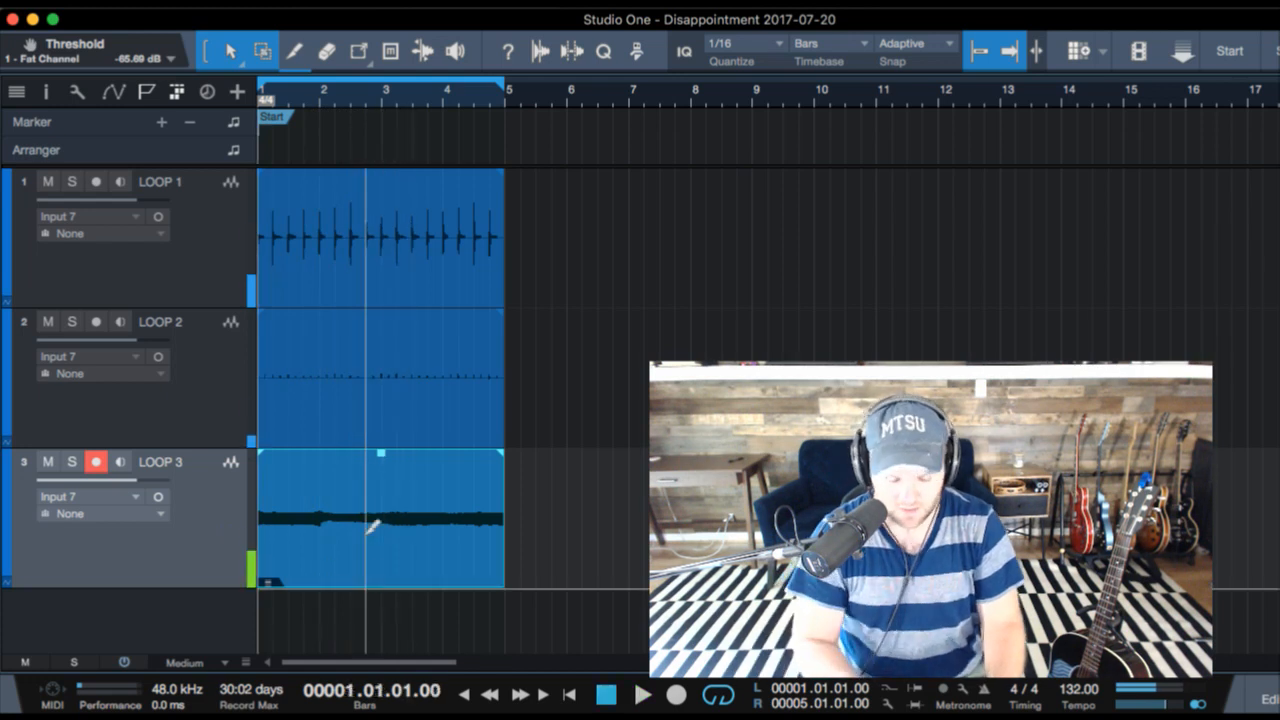
- Open the LOOP 3 clip in Melodyne and correct its pitch with Pitch Center and Pitch Drift at 100%
double_click(370, 525)
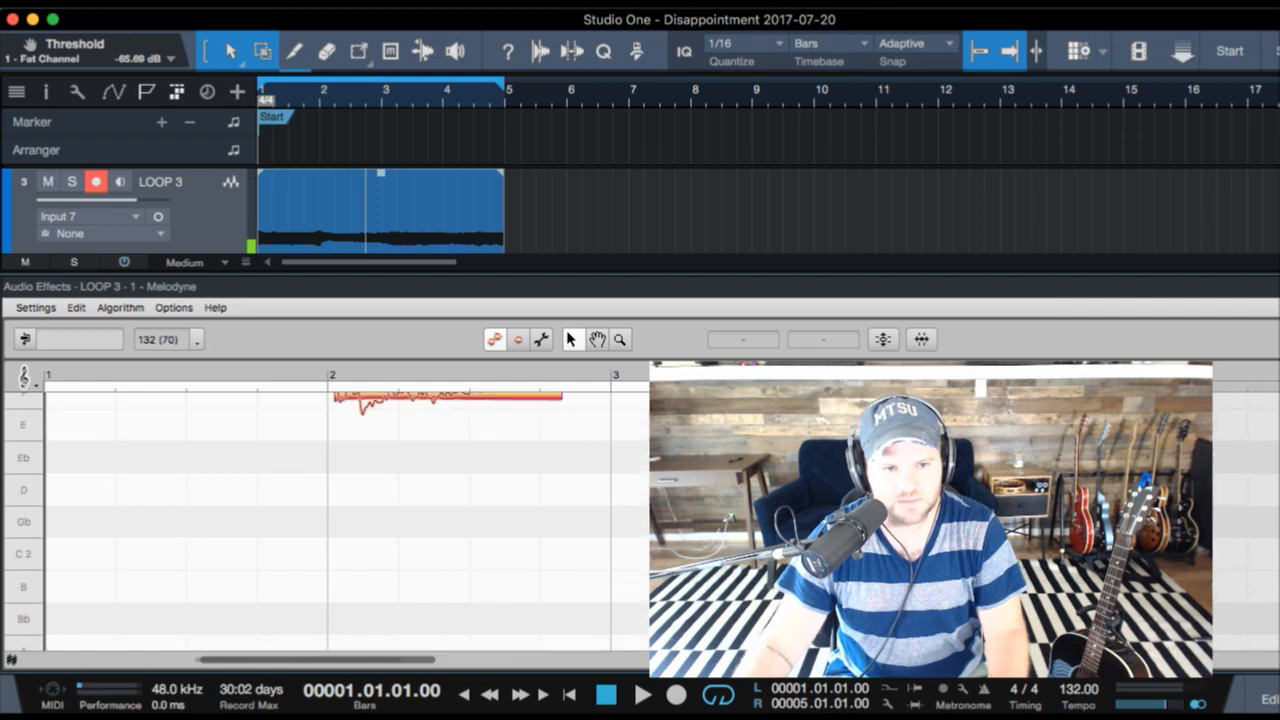
left_click(884, 340)
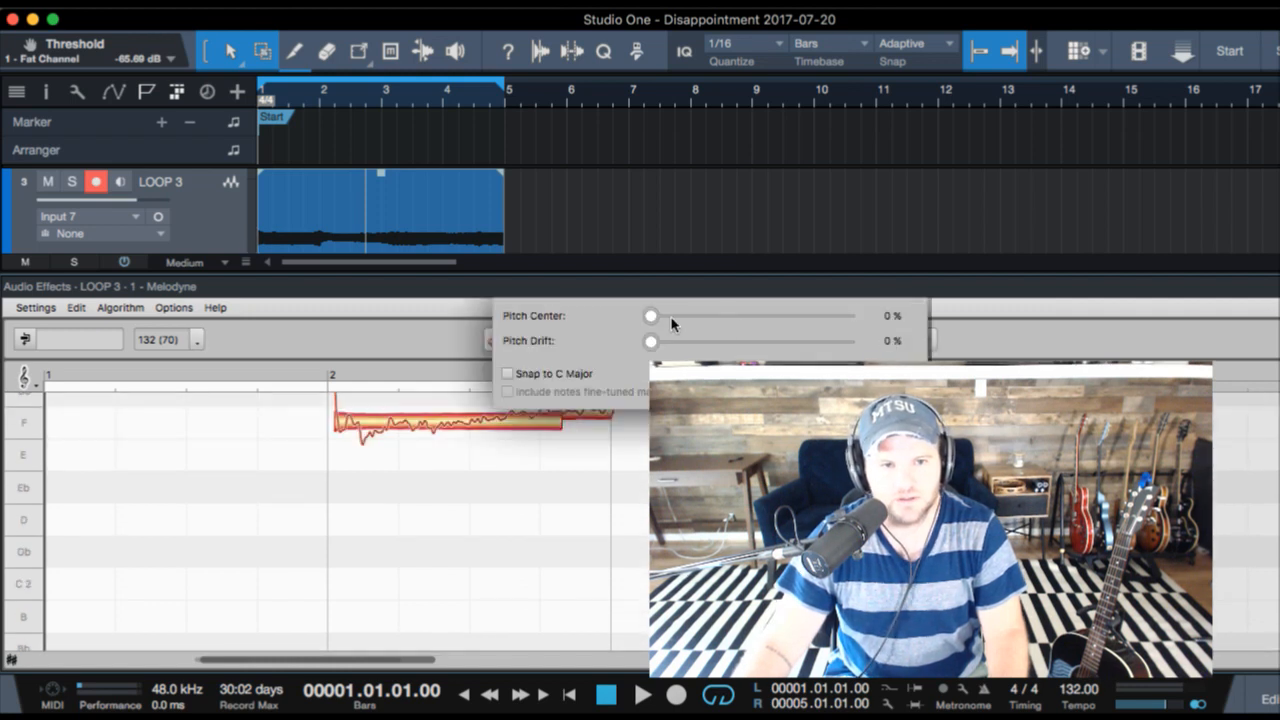
left_click_drag(662, 314, 898, 305)
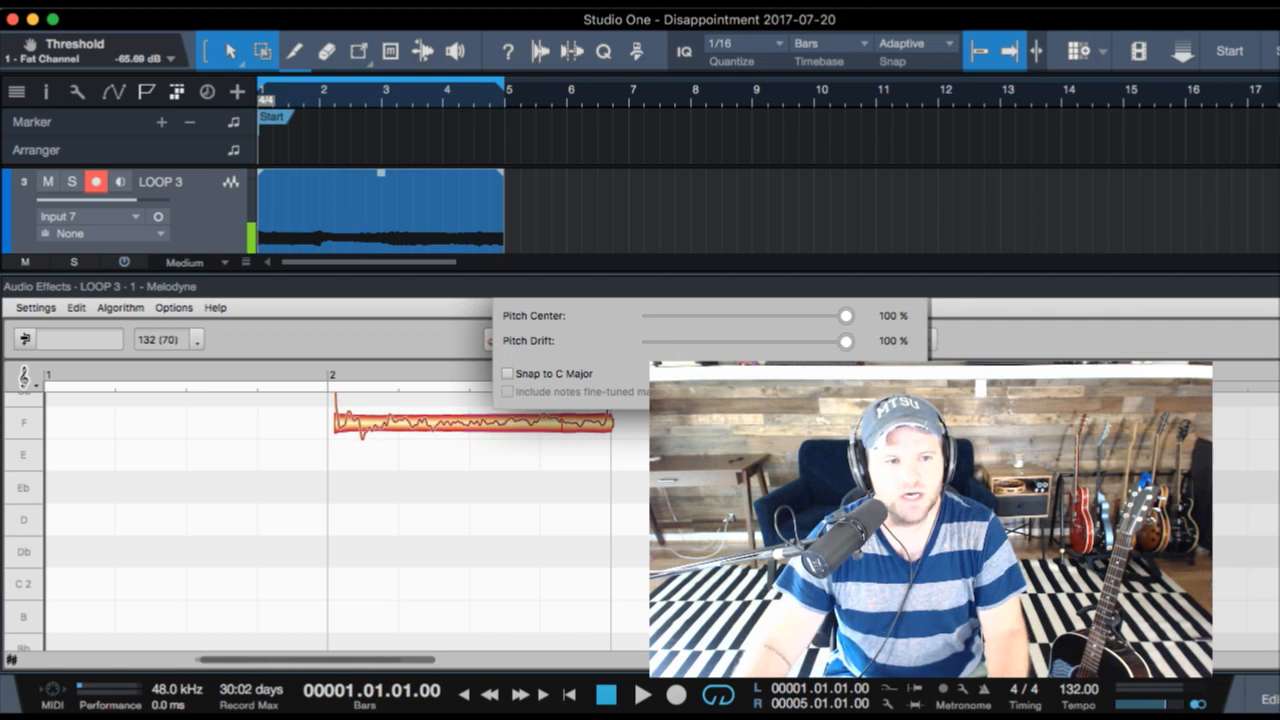
left_click(884, 387)
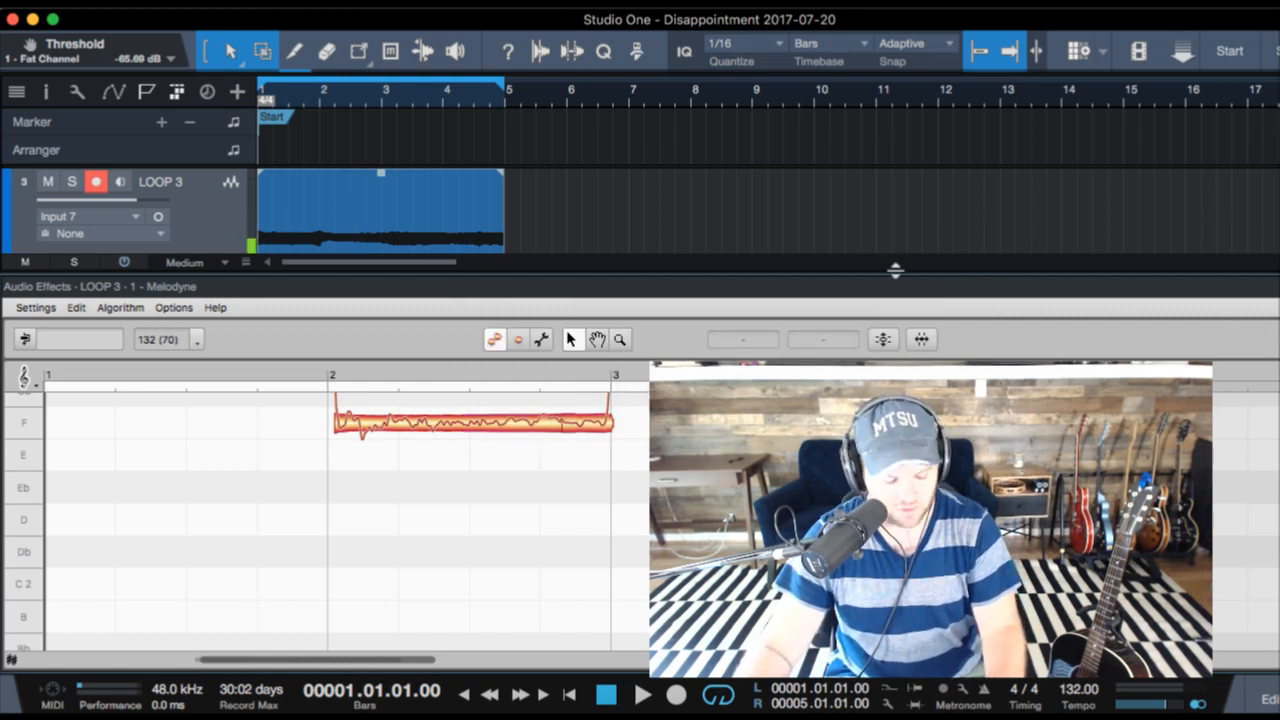
- Close the Melodyne editor and render the event effects of the LOOP 3 clip
key("F2")
key("F3")
key("F3")
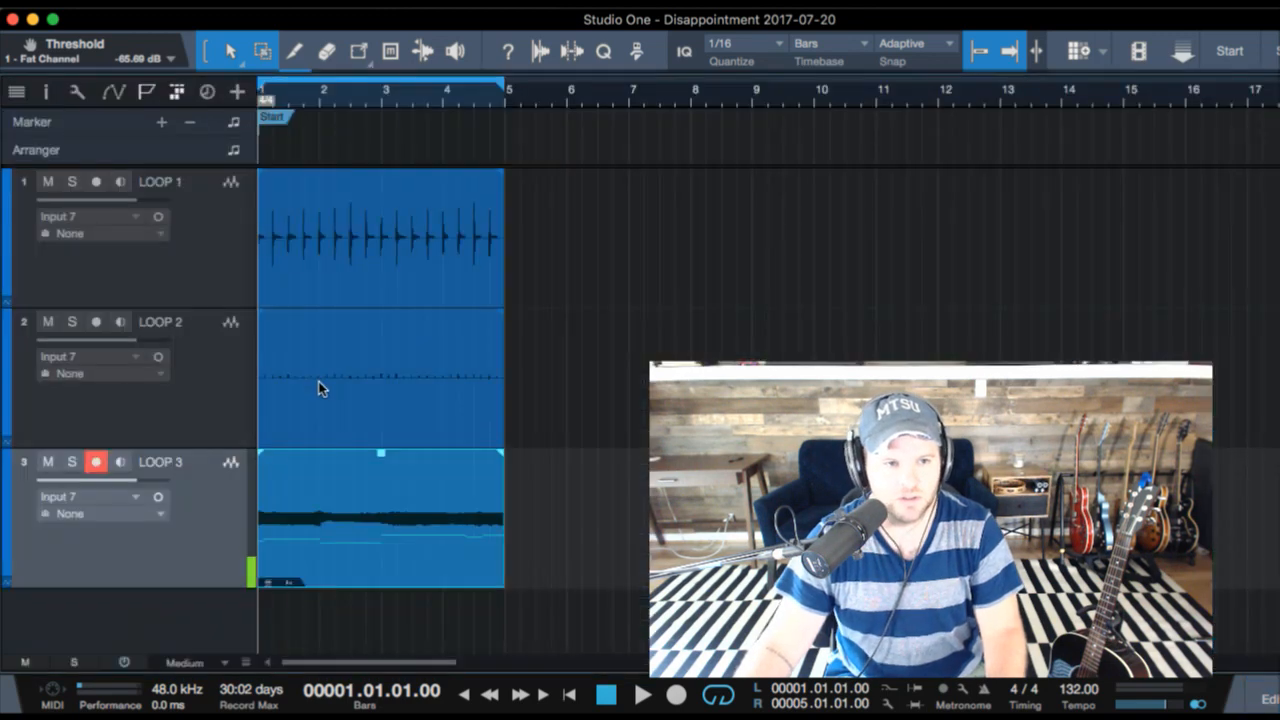
key("F4")
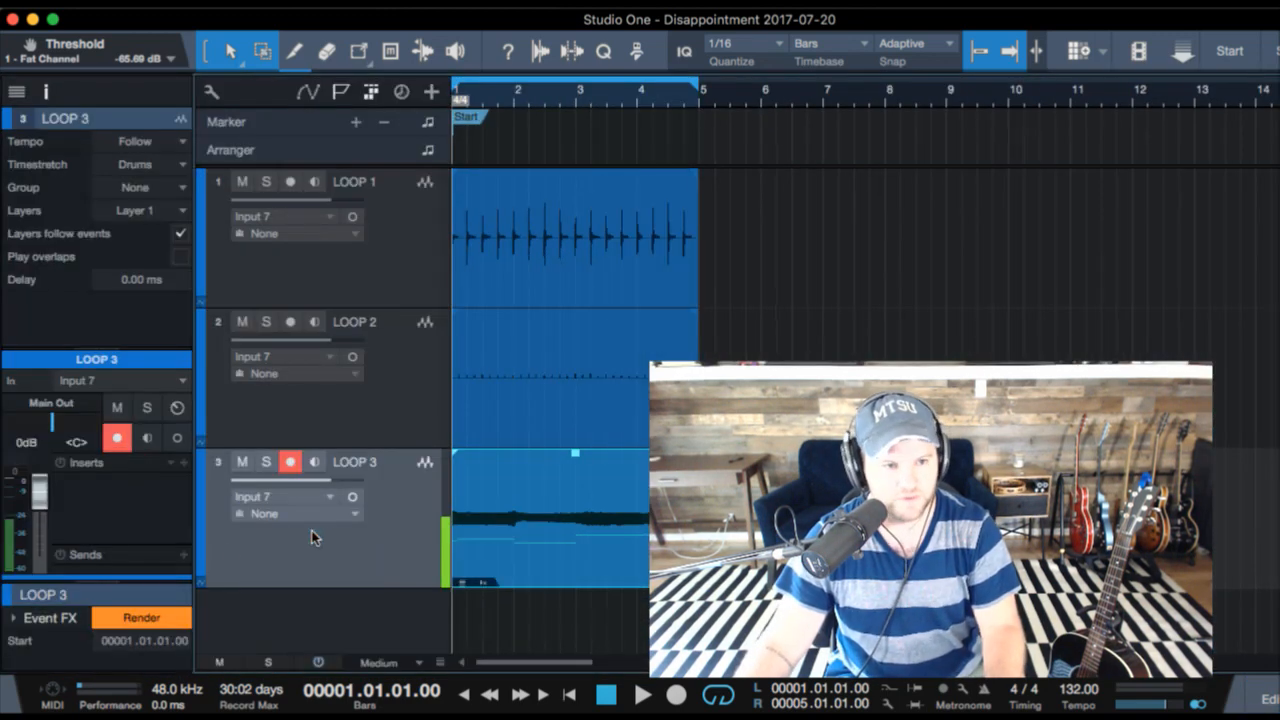
left_click(141, 618)
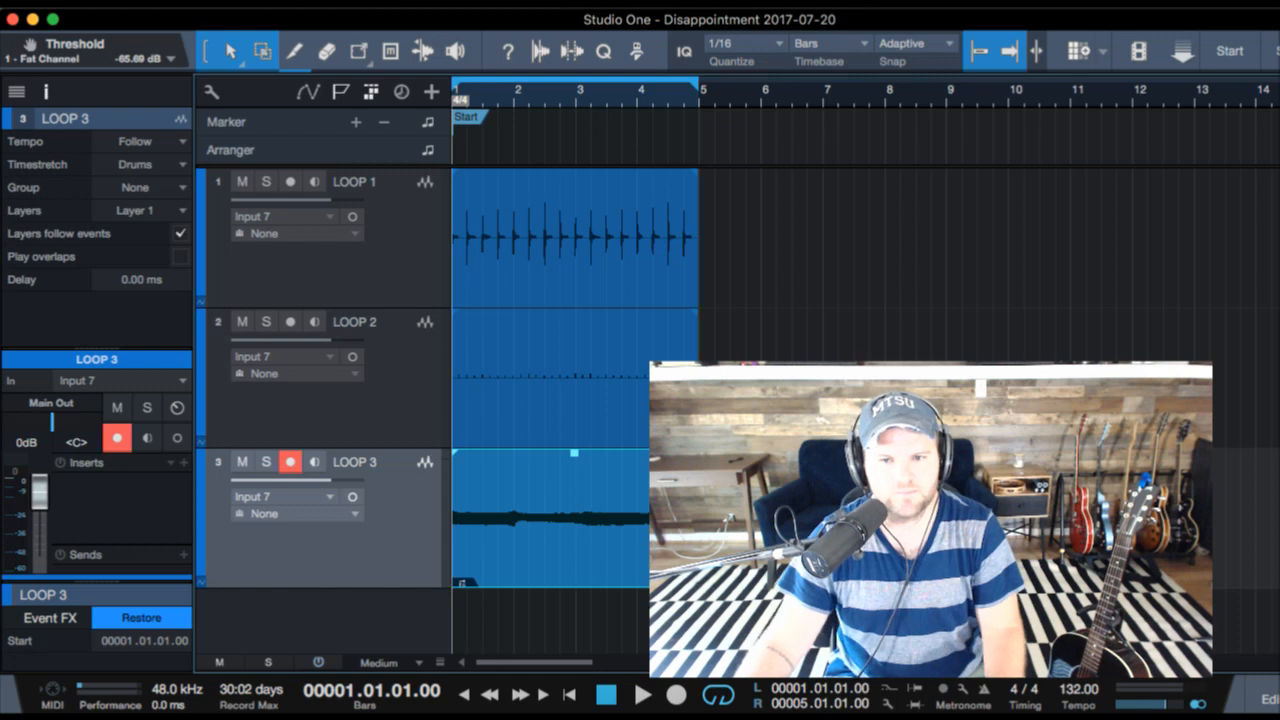
- Add empty tracks LOOP 4 and LOOP 5 and record an acoustic guitar take on LOOP 4 over bars 1 to 5
key("space")
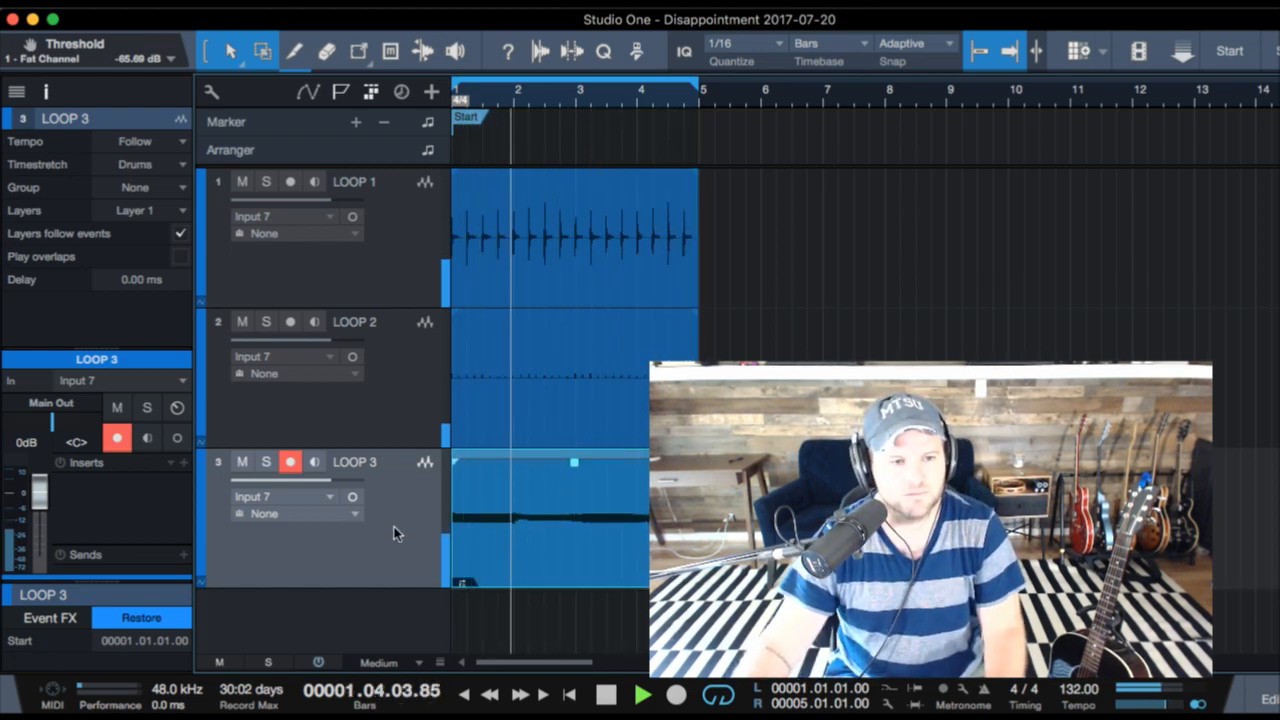
key("super+d")
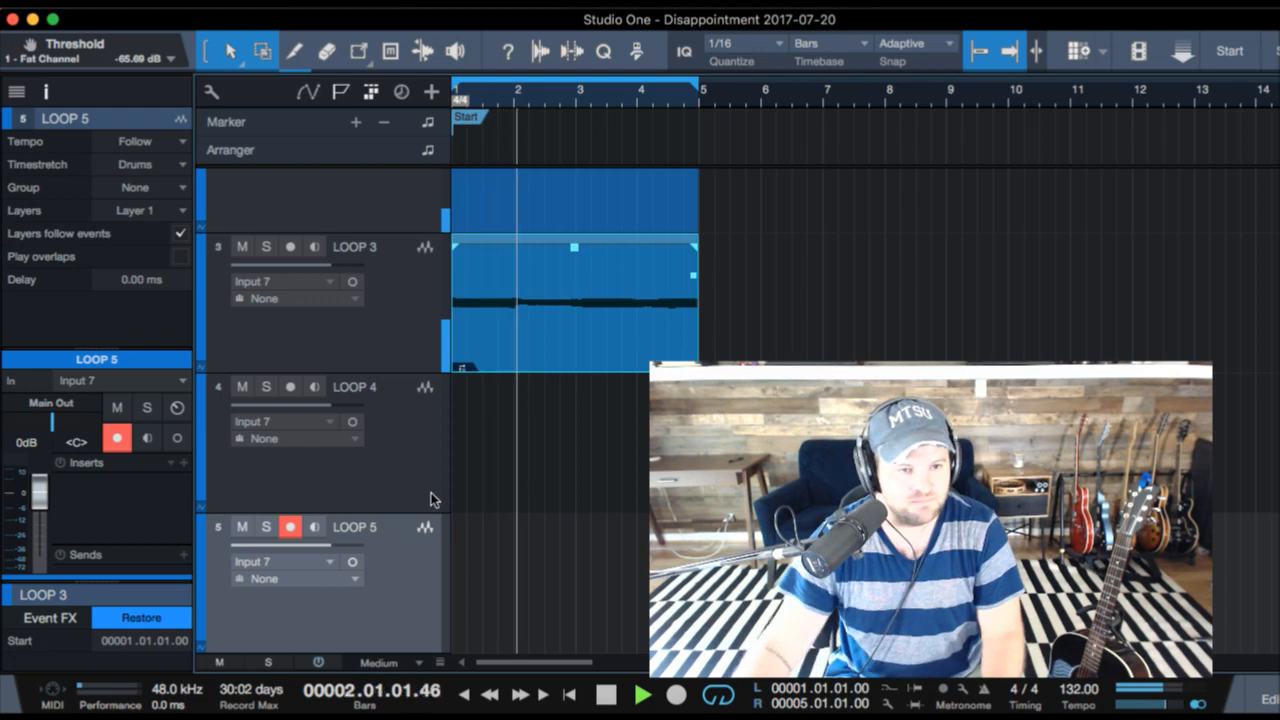
left_click(425, 440)
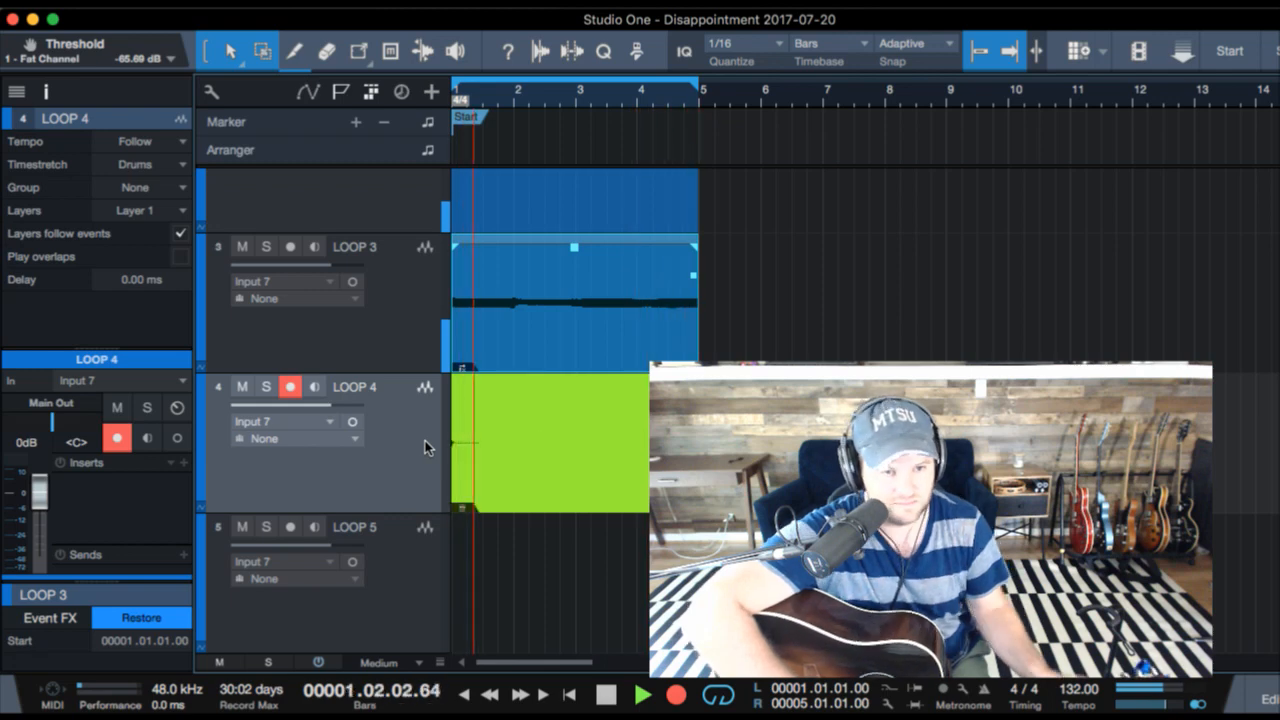
key("KP_Multiply")
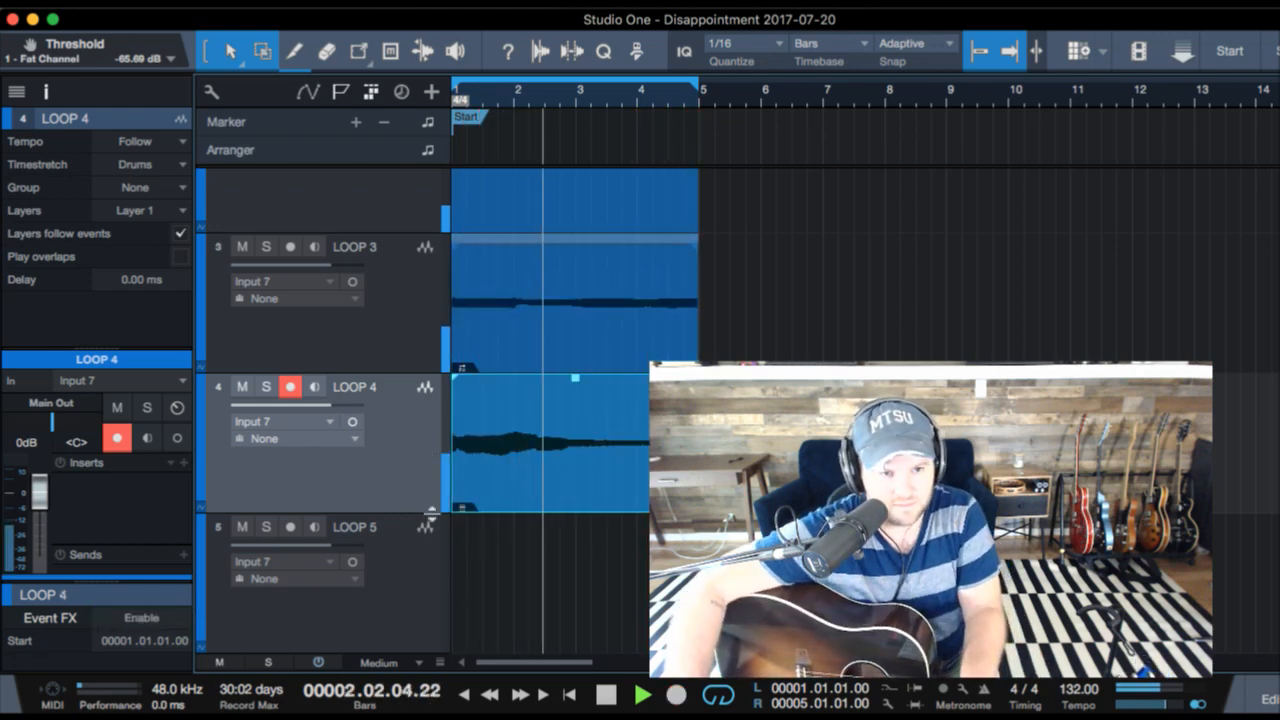
key("space")
- Select the LOOP 3, LOOP 4 and LOOP 5 tracks together and route their output to the BGV bus
key("F3")
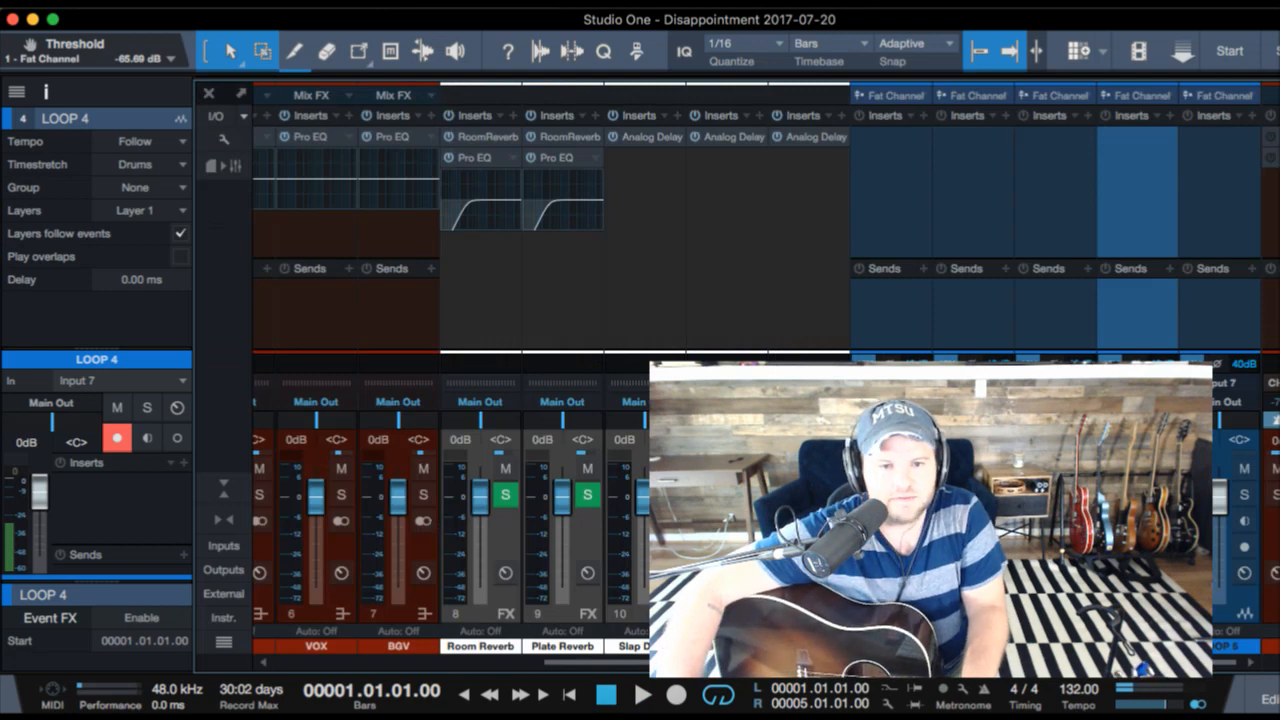
left_click(1215, 316)
left_click(1064, 324)
key("F3")
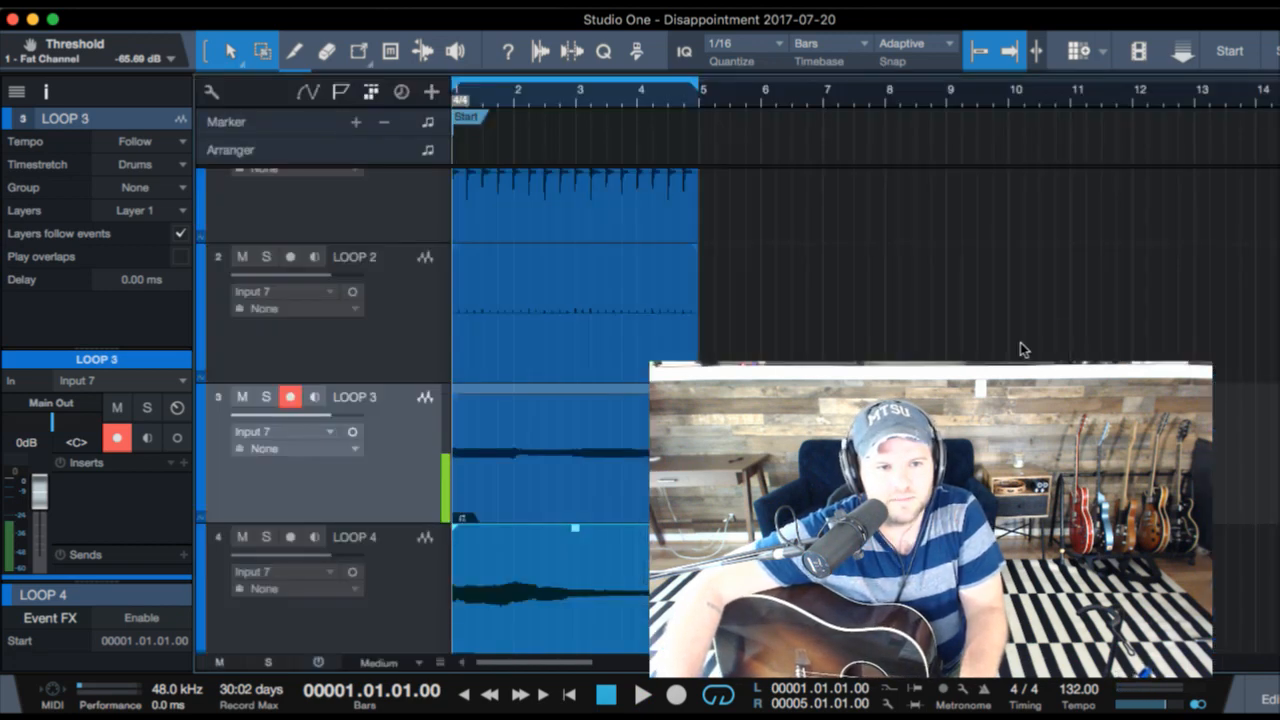
left_click(400, 588)
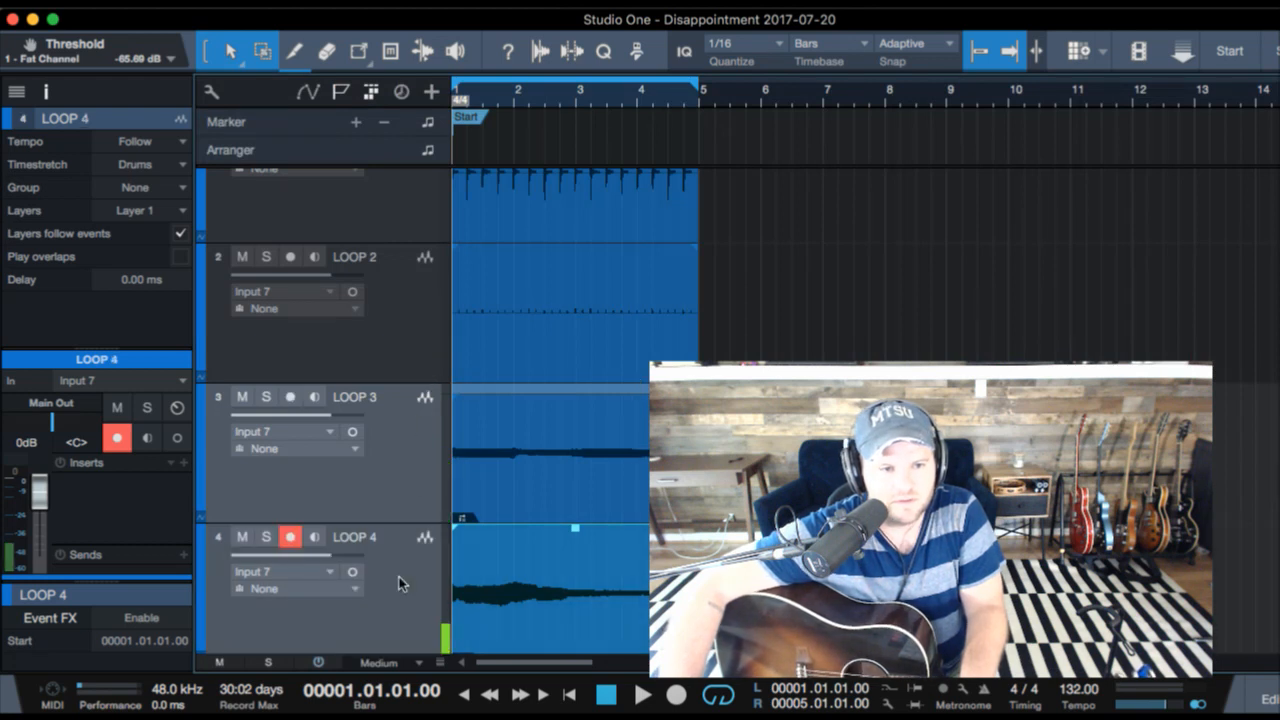
scroll(400, 585, "down", 2)
left_click(415, 630)
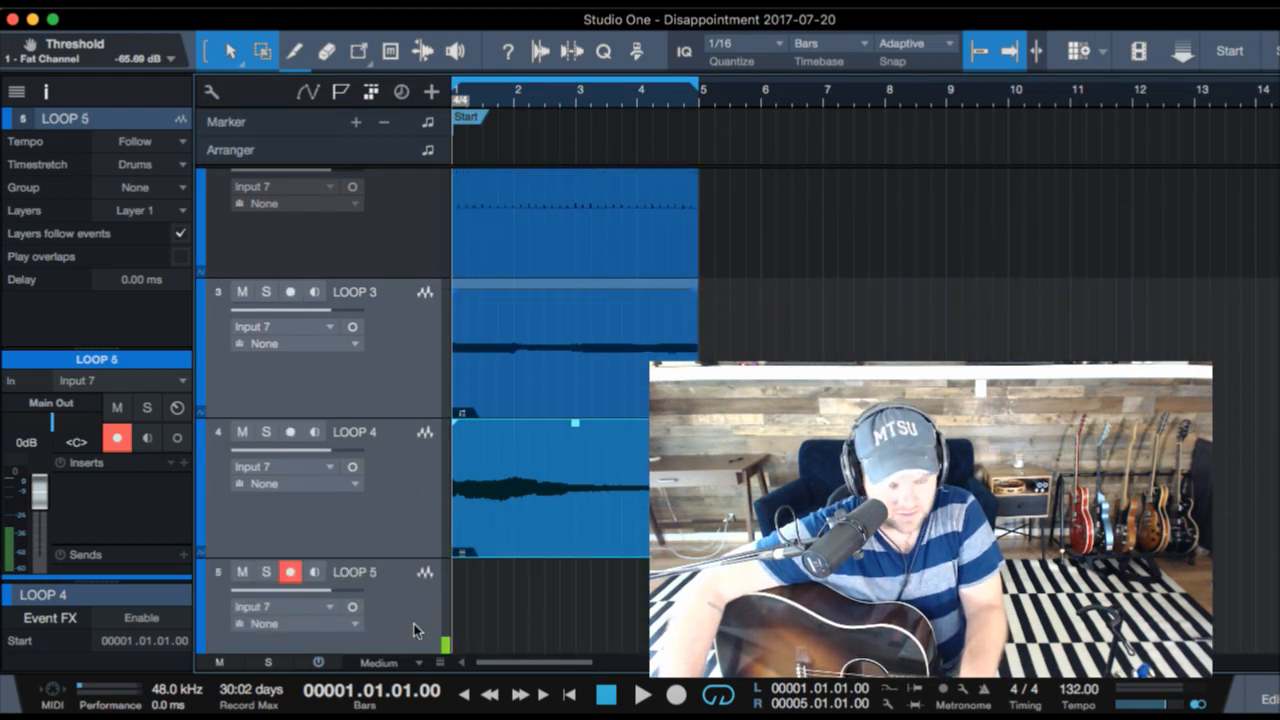
left_click(77, 405)
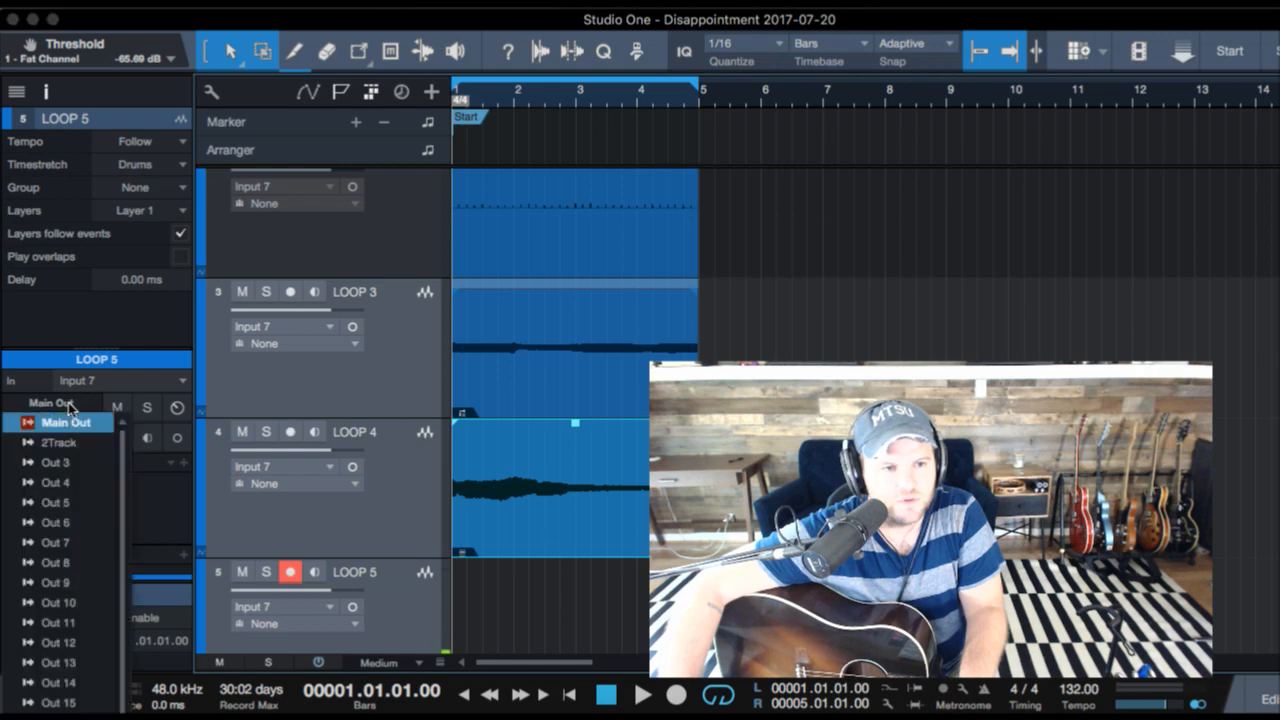
scroll(60, 500, "down", 5)
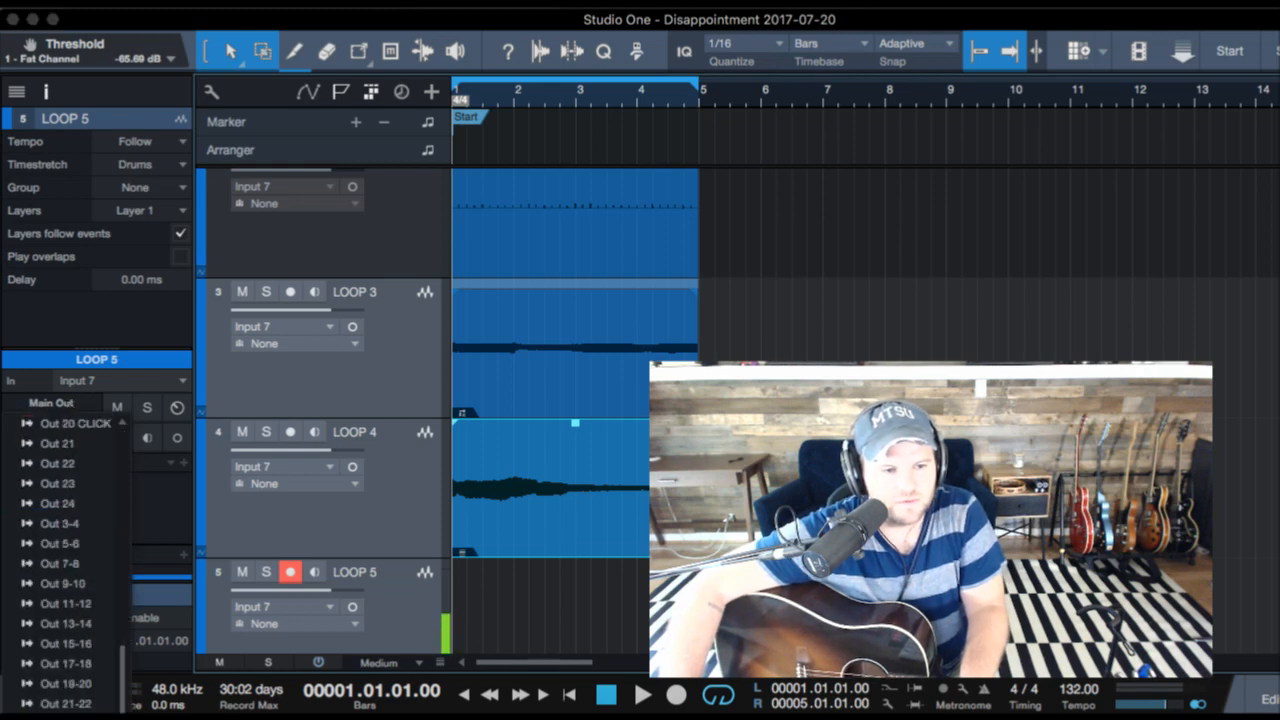
left_click(62, 712)
- Open the Pro EQ on the BGV bus in the mixer and shape a cut with its LMF band
key("F3")
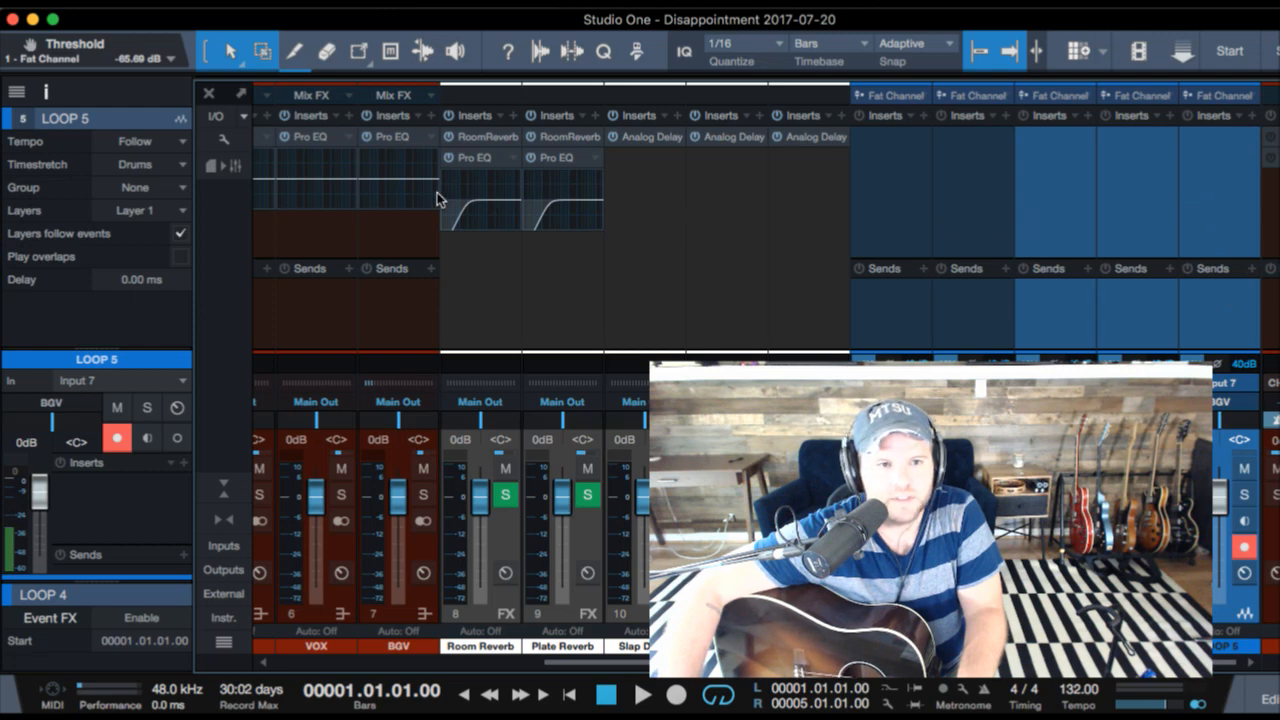
left_click(427, 158)
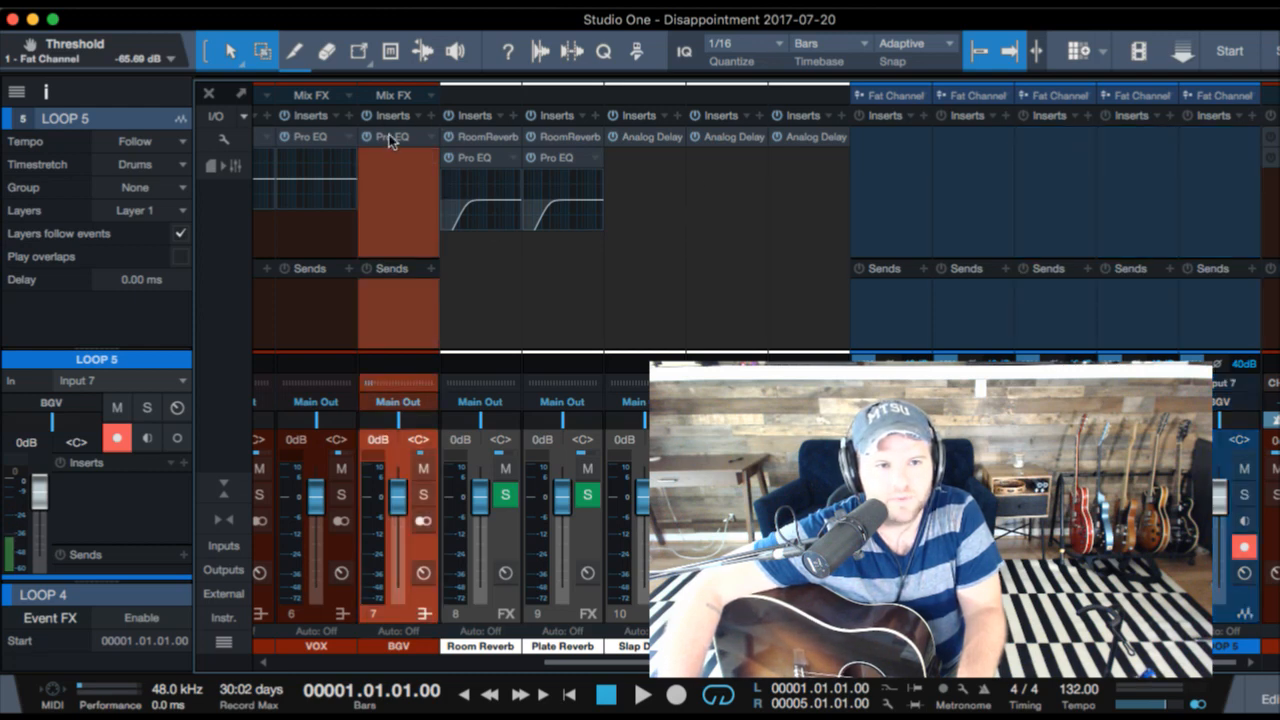
left_click(390, 140)
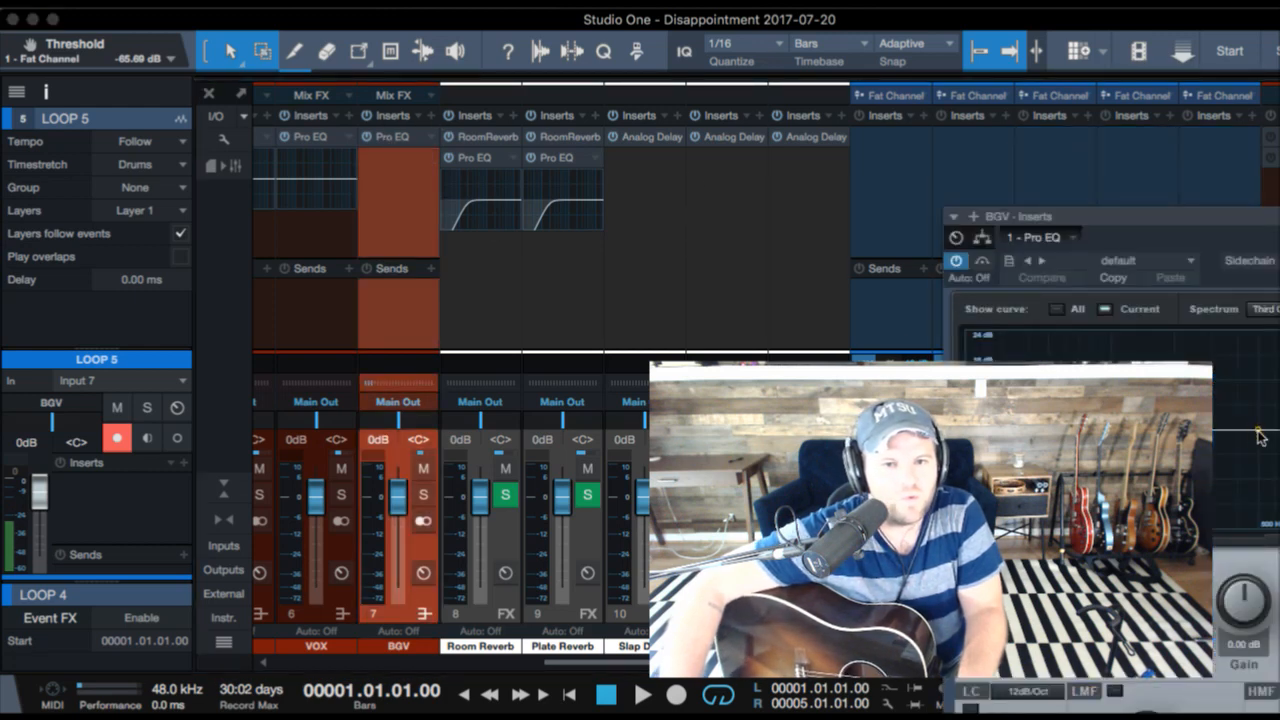
left_click_drag(1259, 434, 1227, 474)
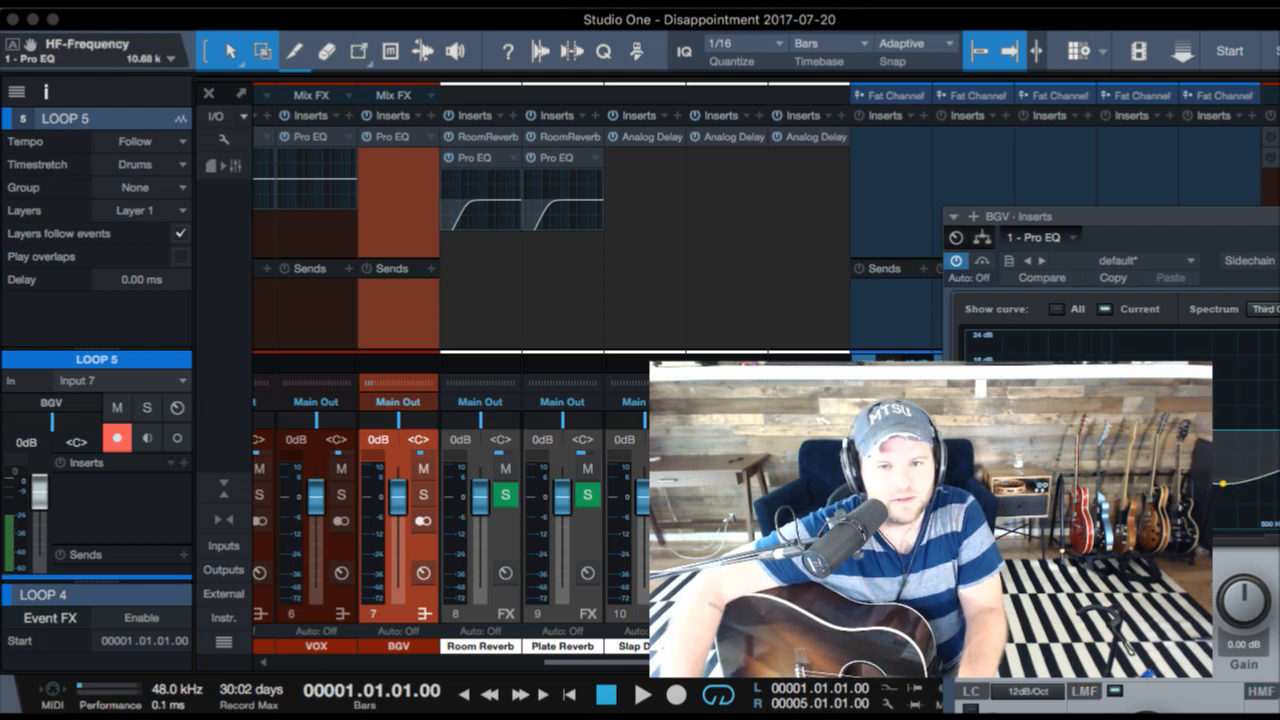
left_click_drag(1225, 486, 1258, 487)
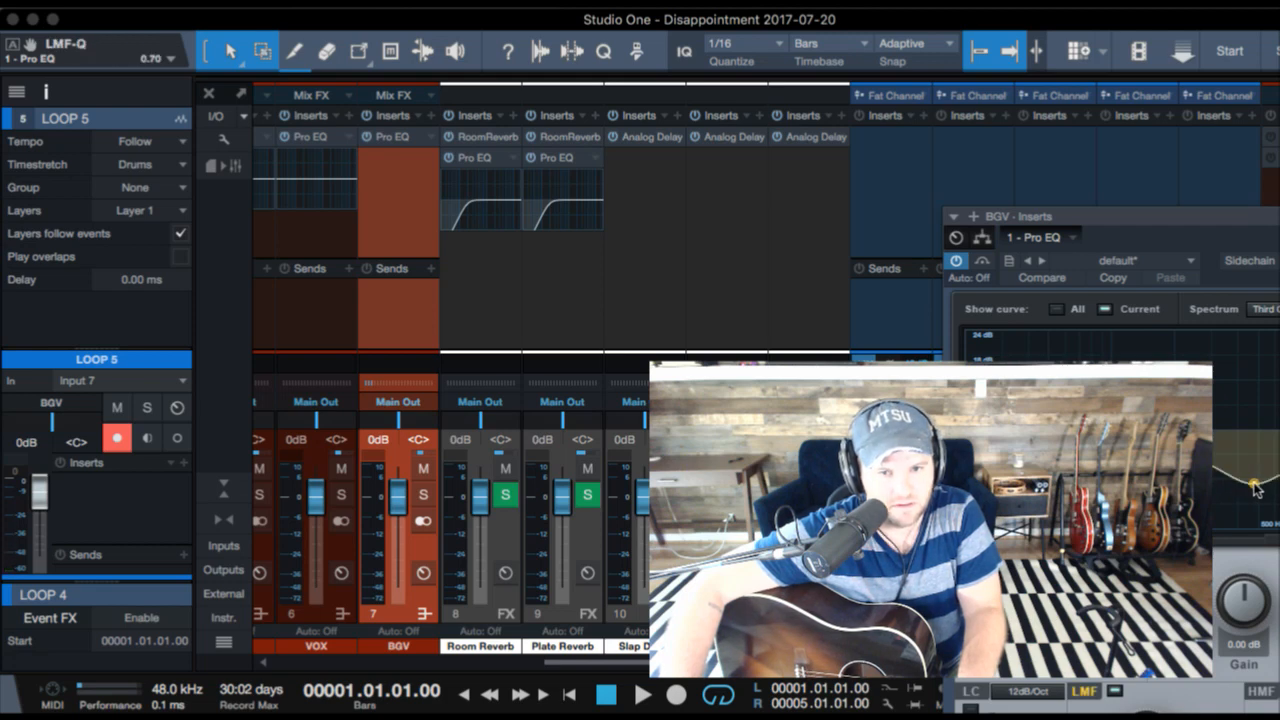
- Fine-tune the LMF cut on the BGV bus Pro EQ to about 486 Hz during playback, and close the EQ and the mixer
key("space")
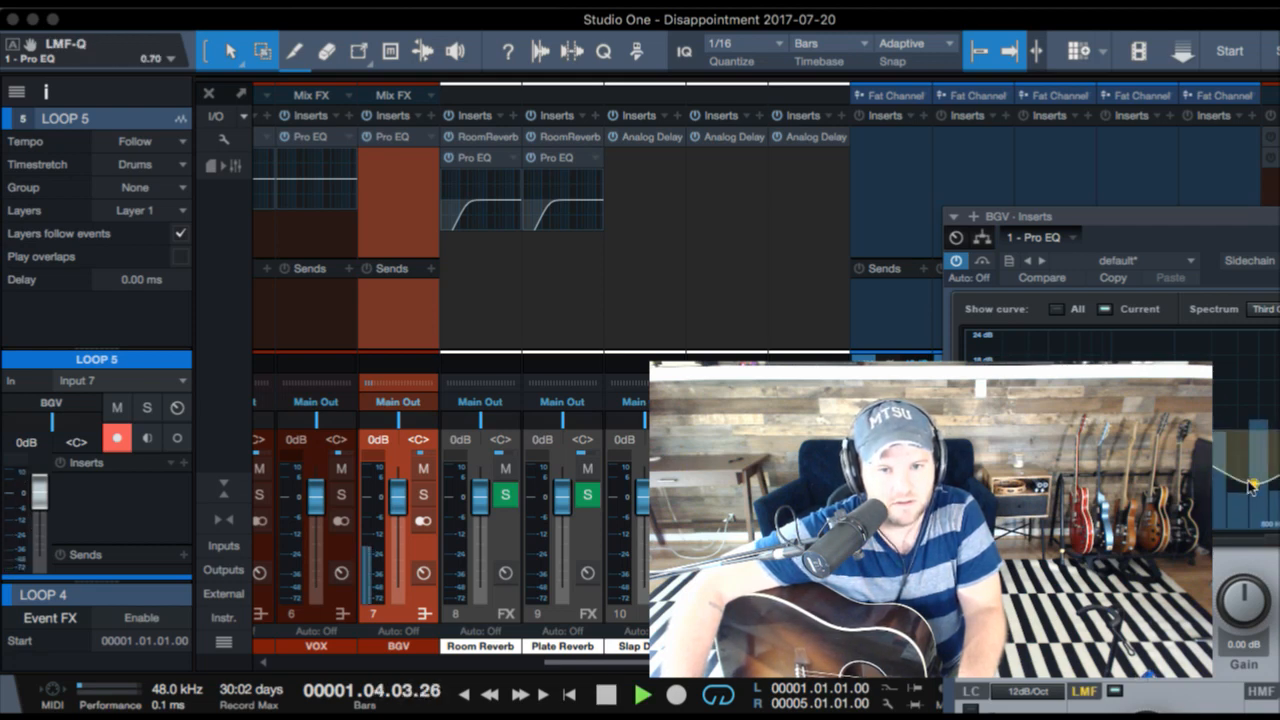
mouse_move(1256, 483)
left_mouse_down()
mouse_move(1220, 476)
mouse_move(1254, 478)
left_mouse_up()
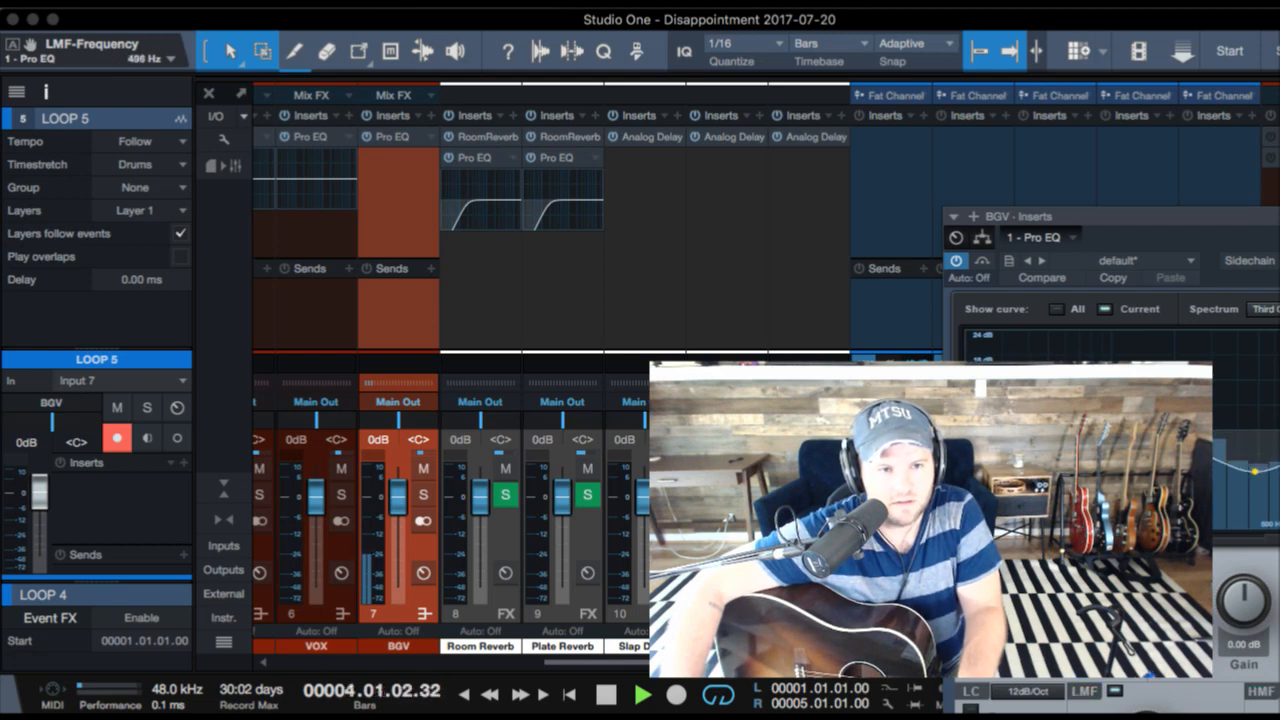
key("F3")
key("super+w")
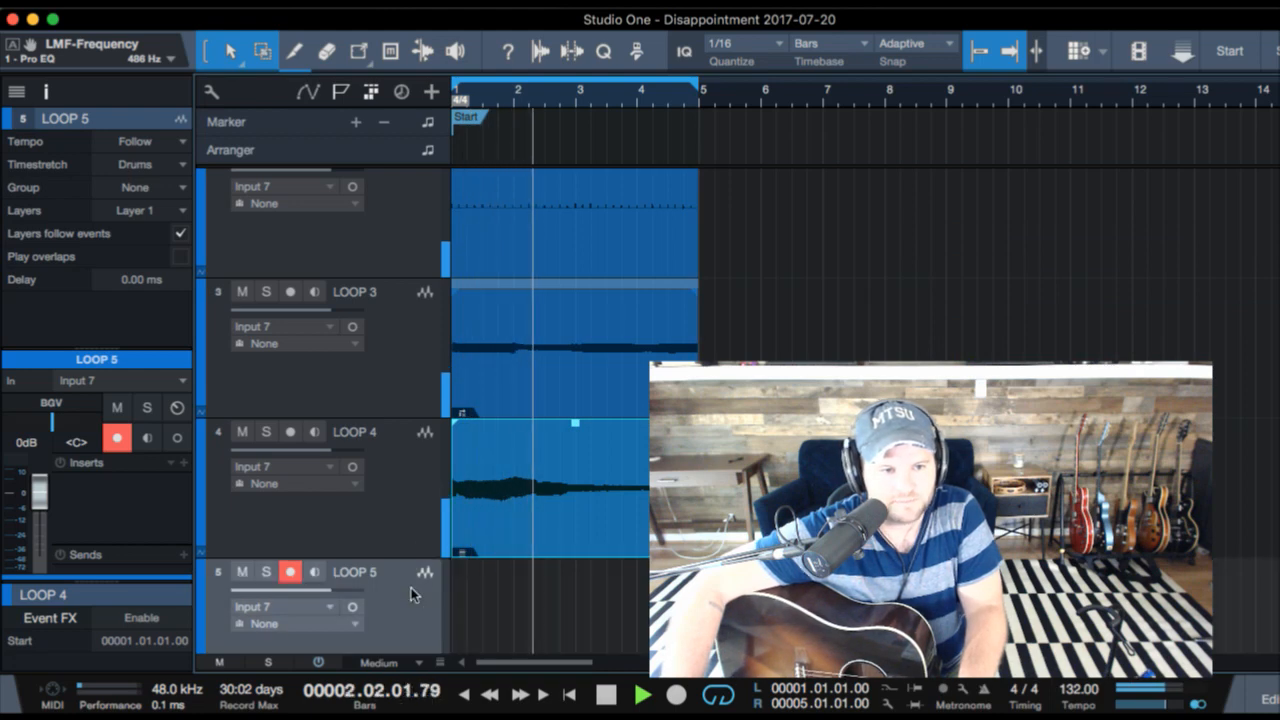
- Record a new take on LOOP 4 and a matching take on LOOP 5 over bars 1 to 5
left_click(417, 531)
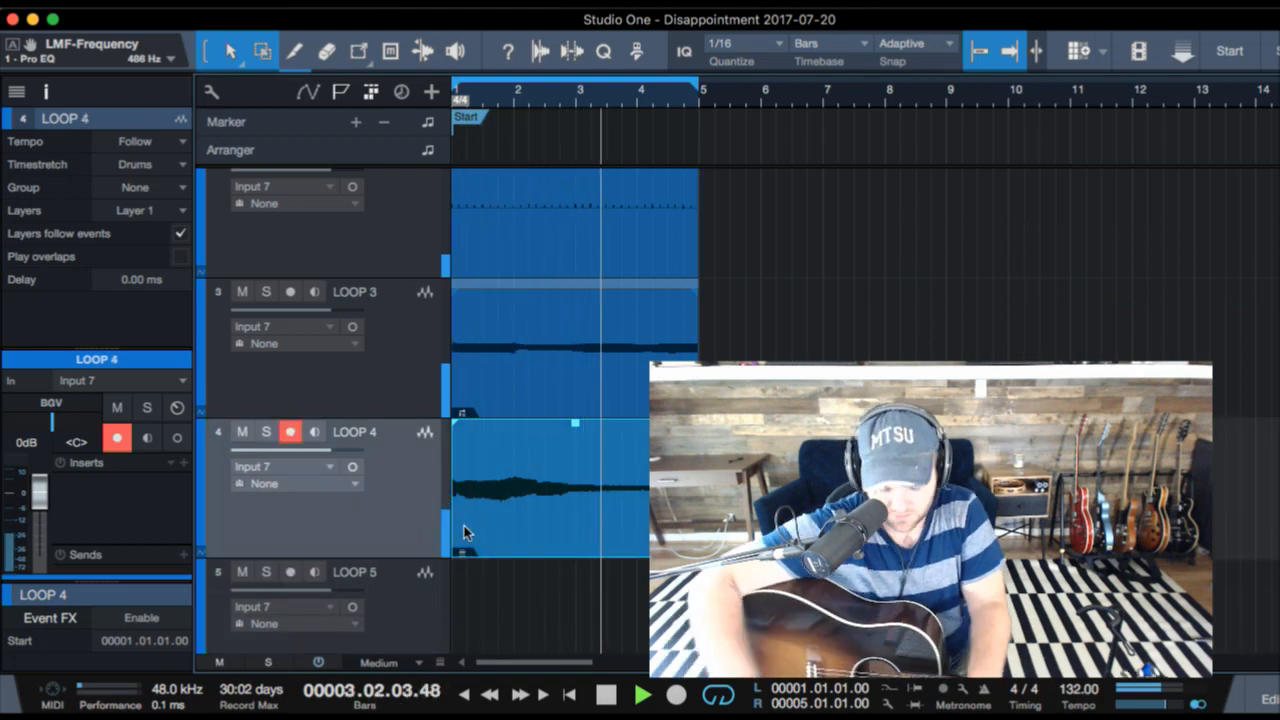
key("KP_Multiply")
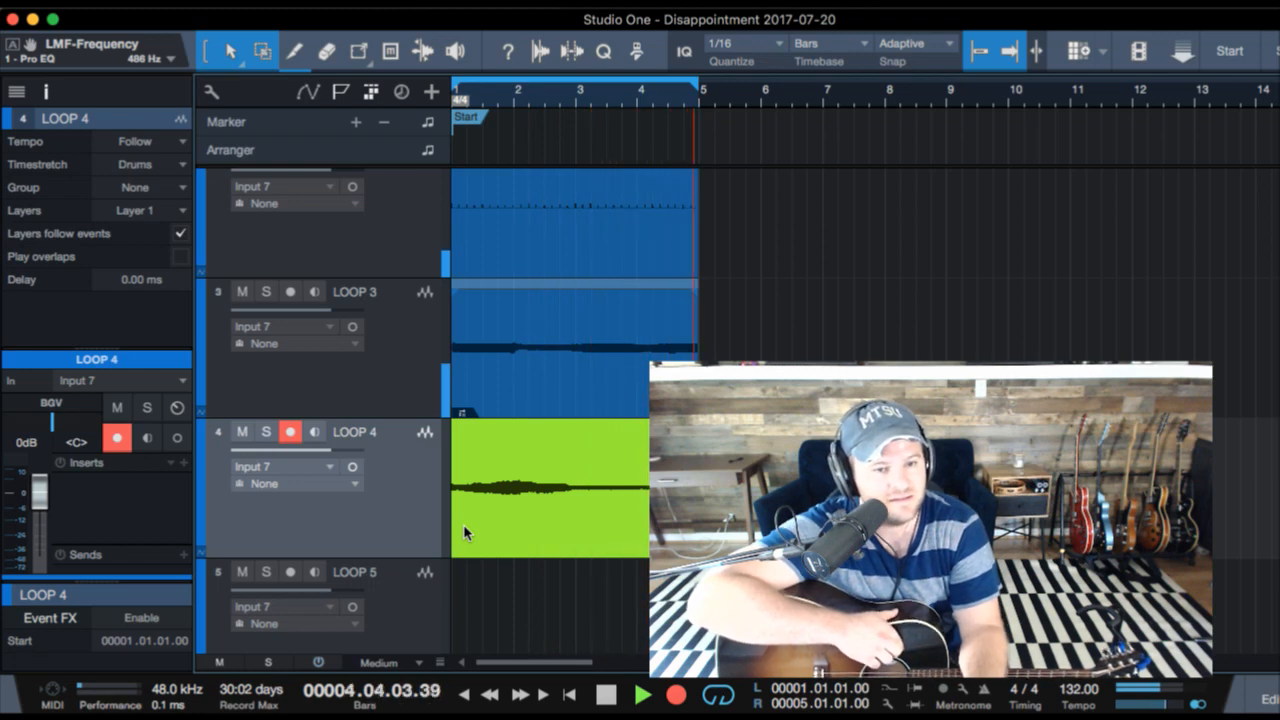
key("Down")
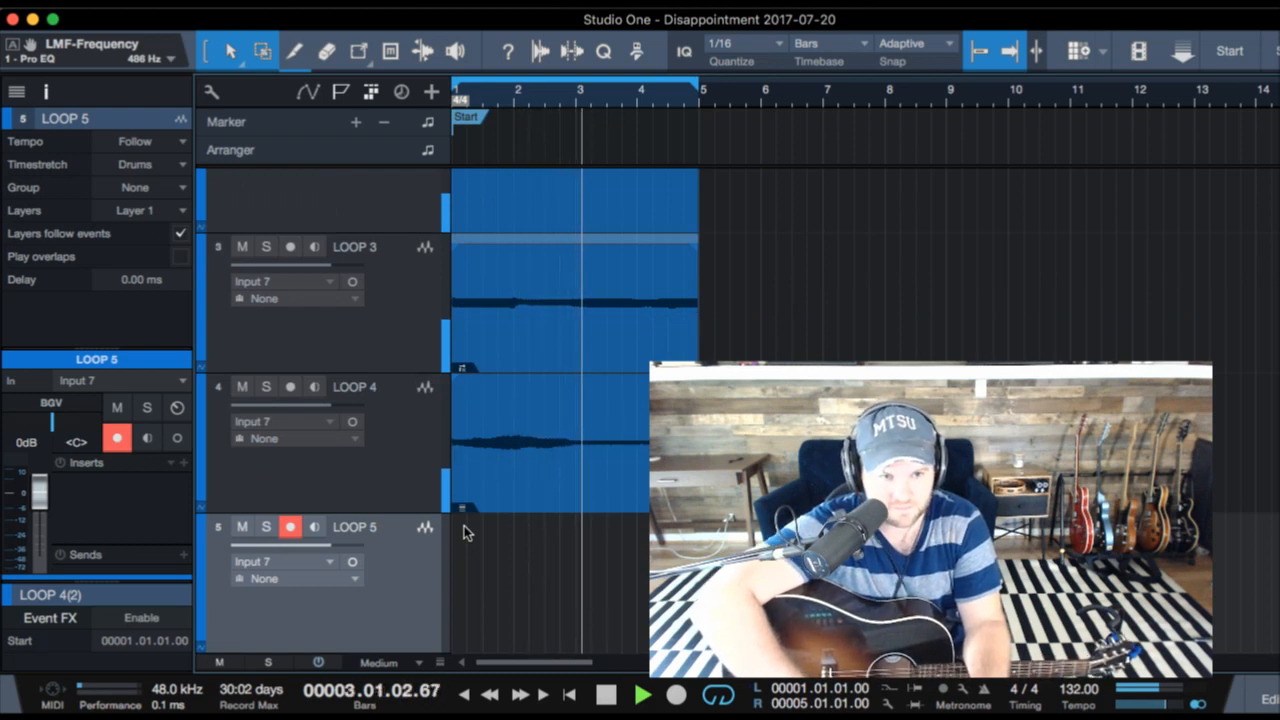
key("KP_Multiply")
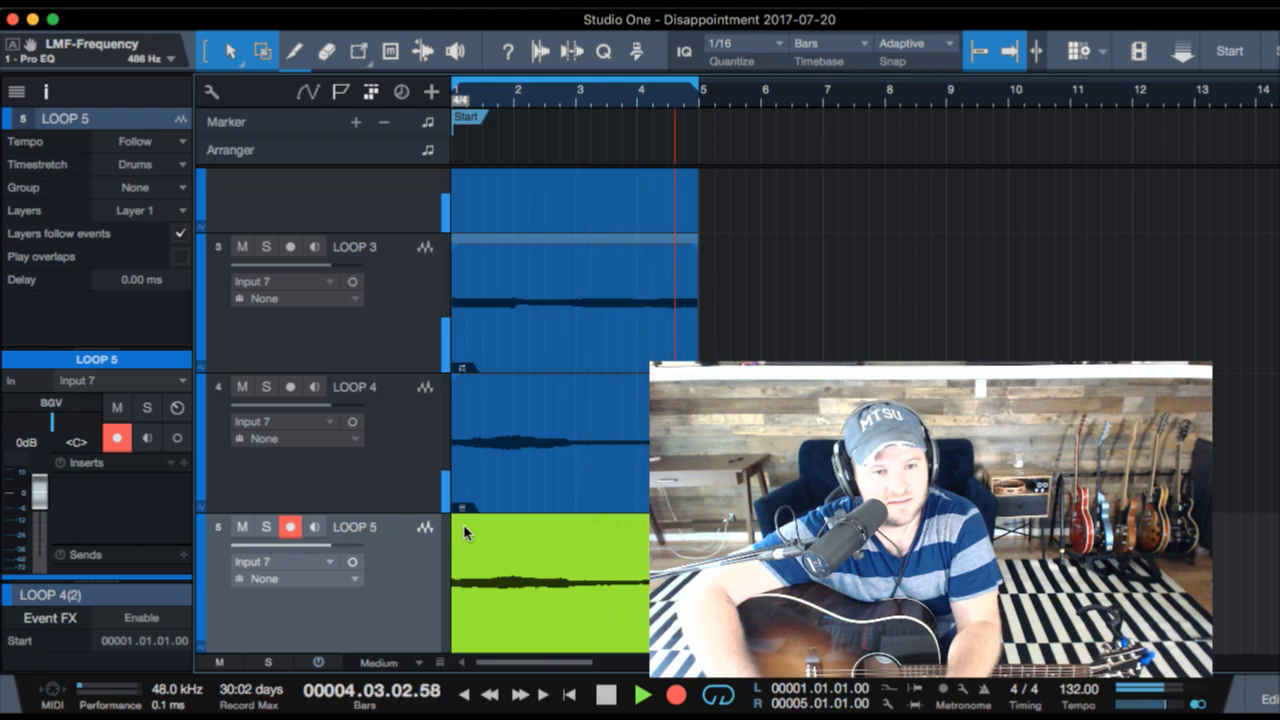
key("space")
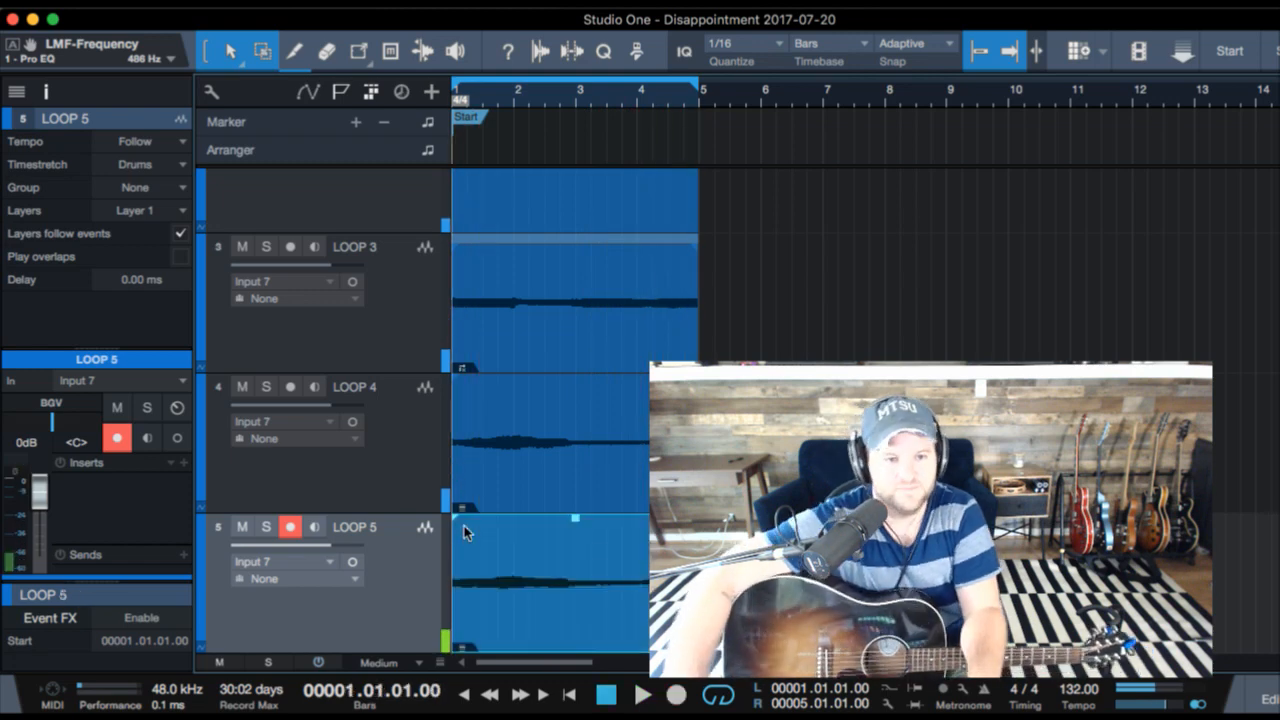
- Pan LOOP 4 hard left and LOOP 5 hard right during playback
key("space")
left_click(297, 471)
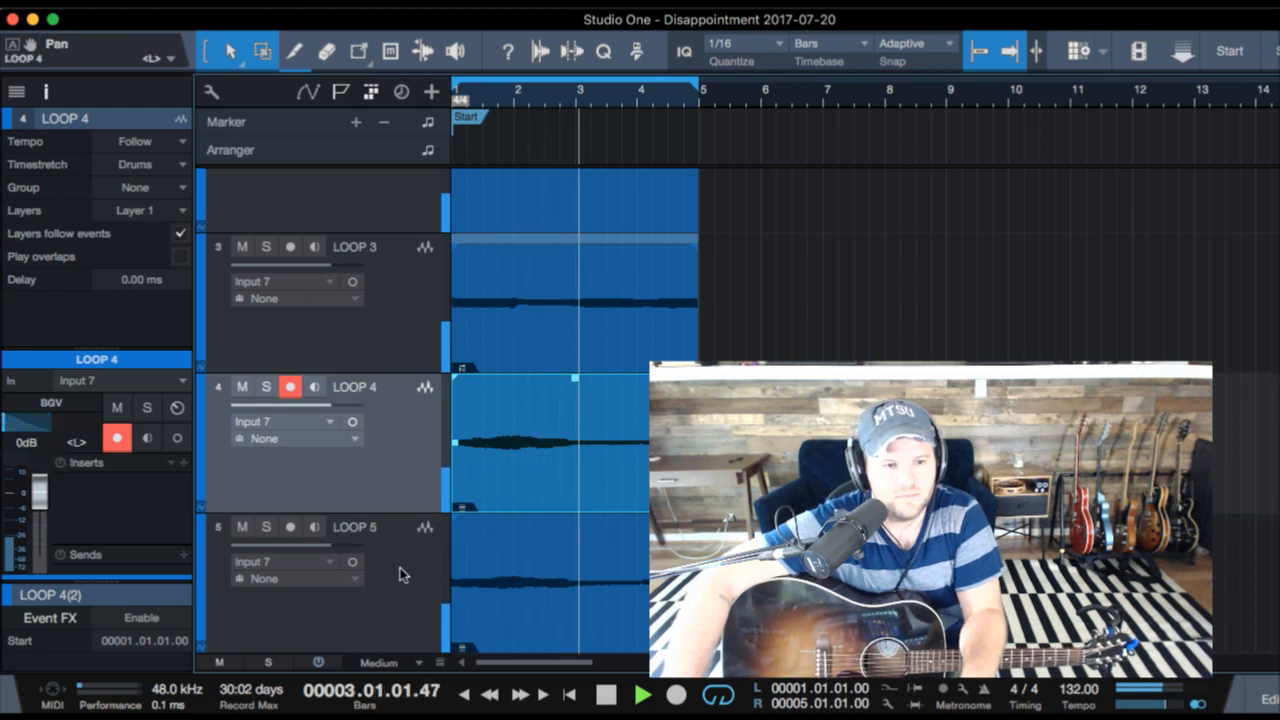
left_click(291, 527)
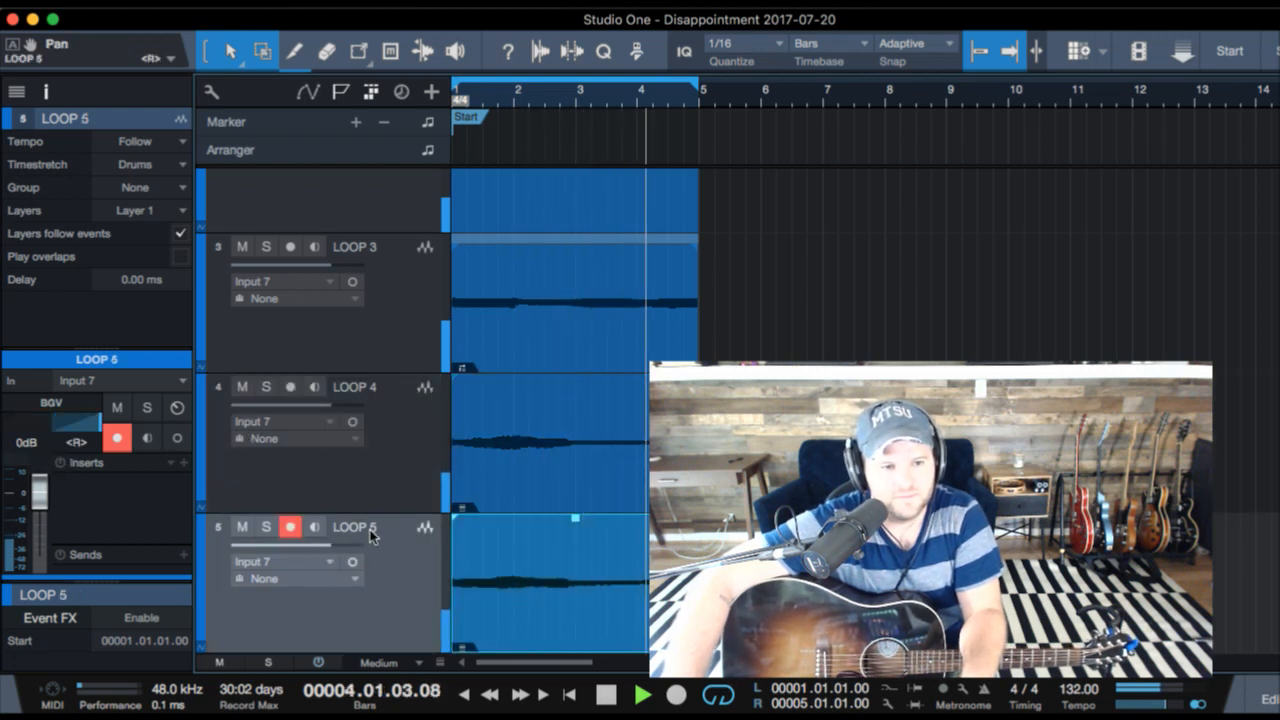
- Duplicate the LOOP 4 and LOOP 5 tracks without their clips as two LOOP 6 tracks and arm the first one
scroll(391, 565, "down", 1)
left_click(400, 383)
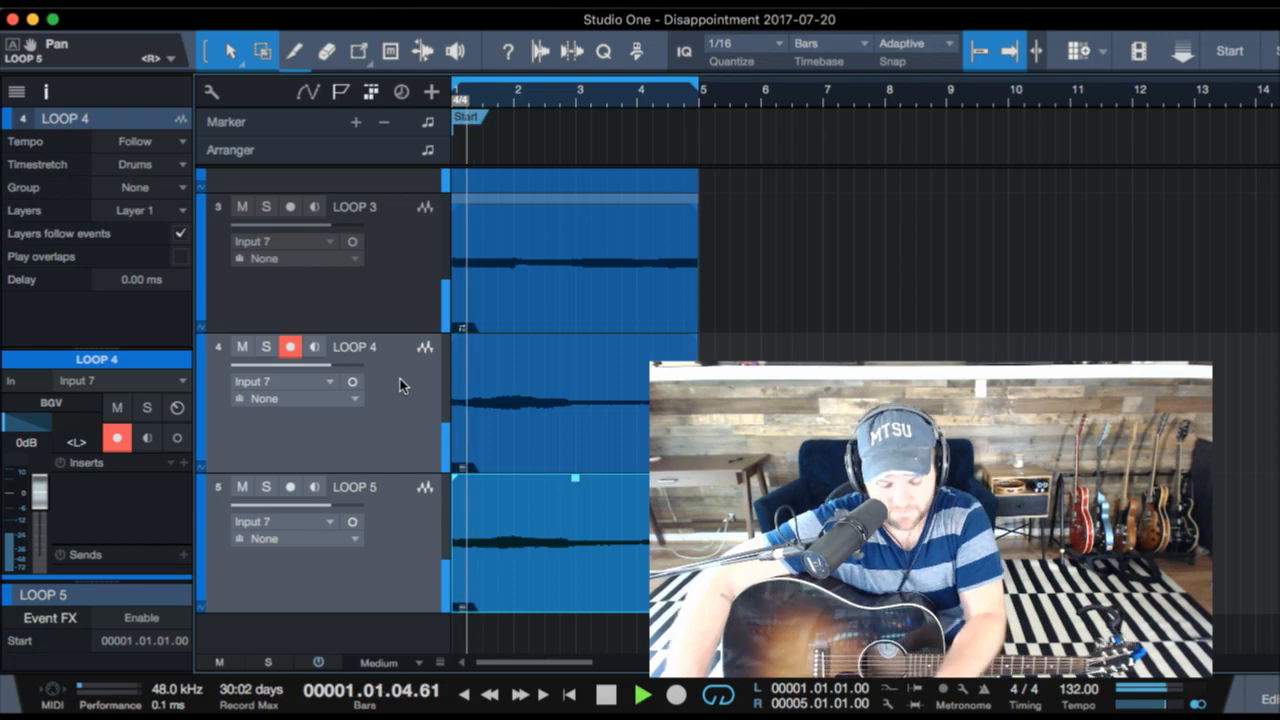
key("d")
left_click(403, 460)
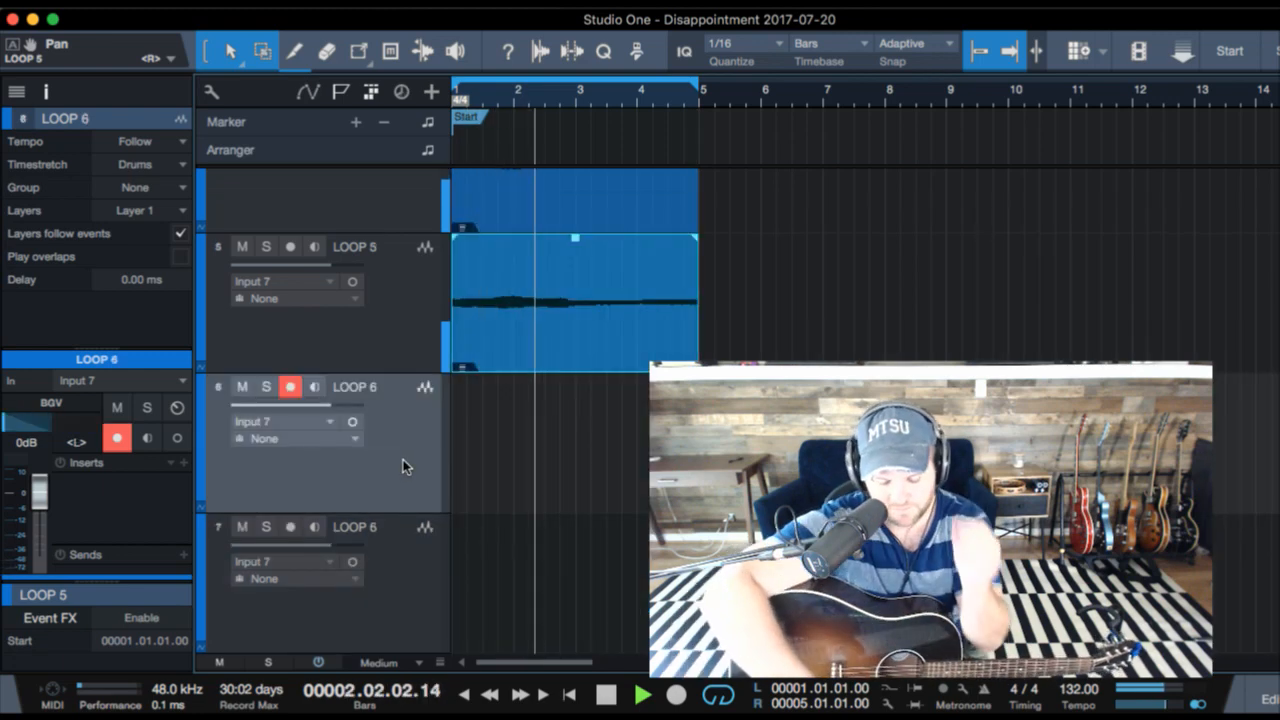
- Record and re-record a take on the left-panned LOOP 6 track, and record another on the right-panned LOOP 6 track
key("KP_Multiply")
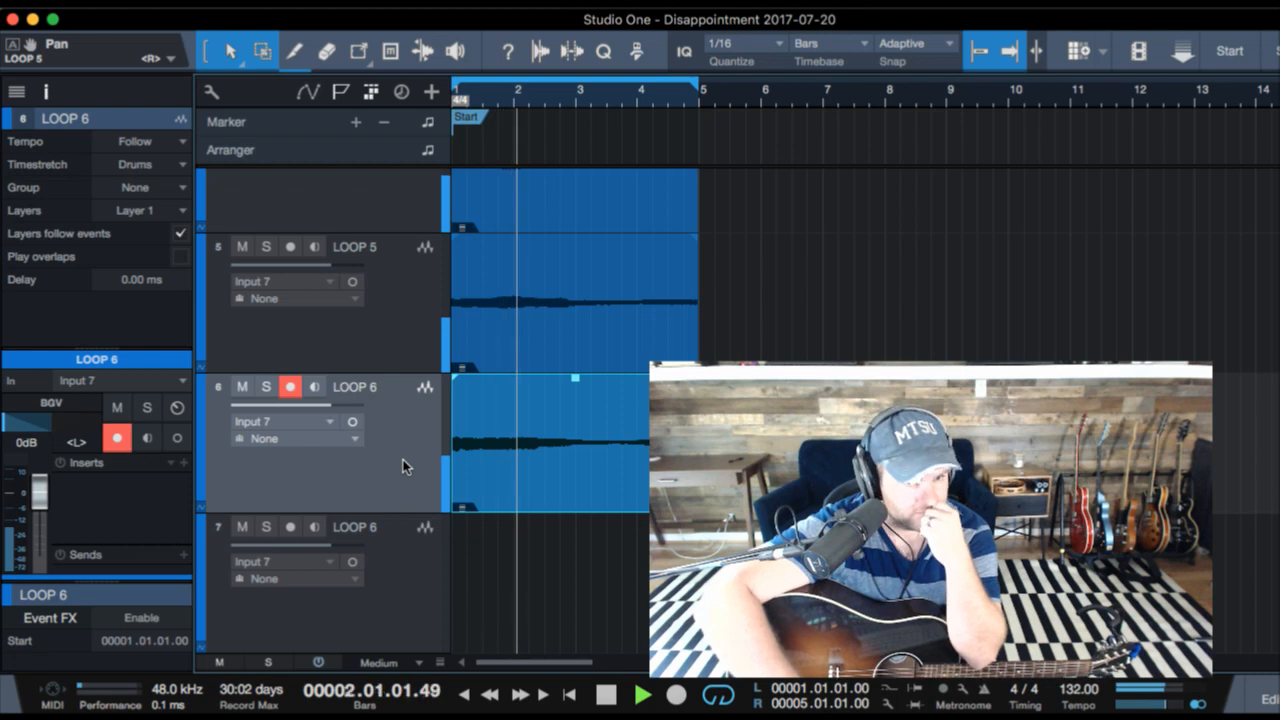
key("Down")
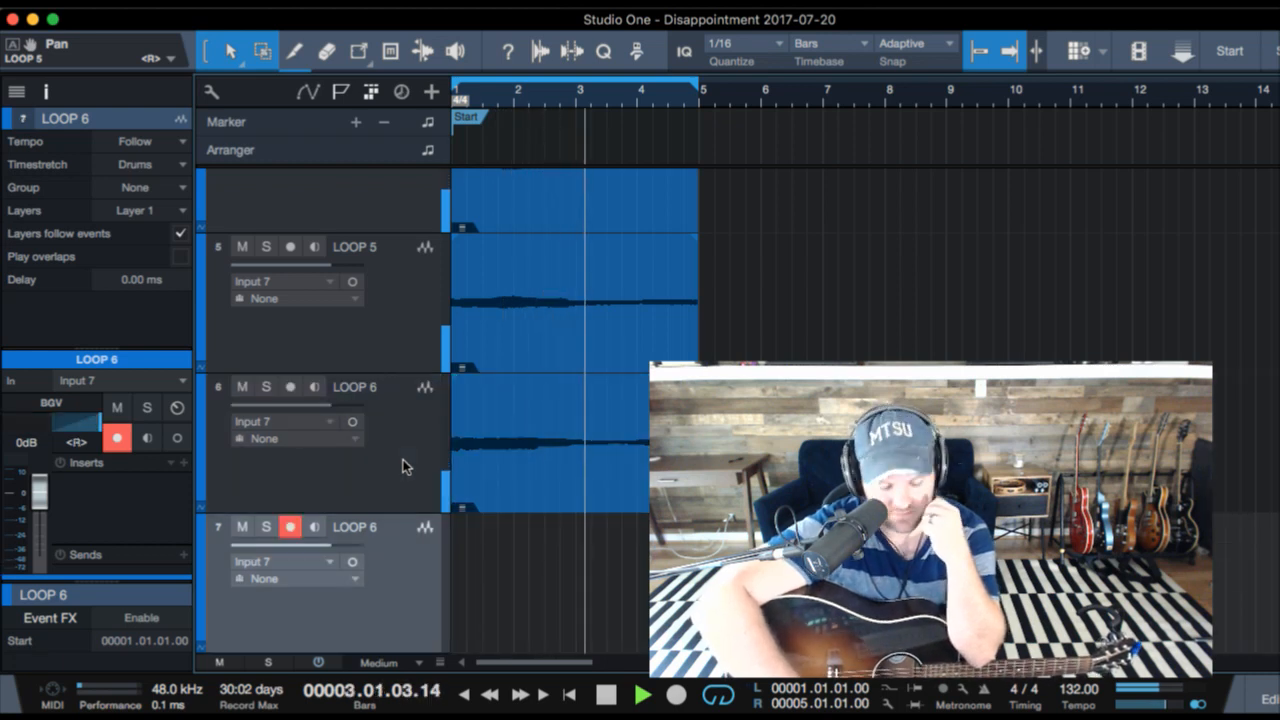
key("Up")
key("KP_Multiply")
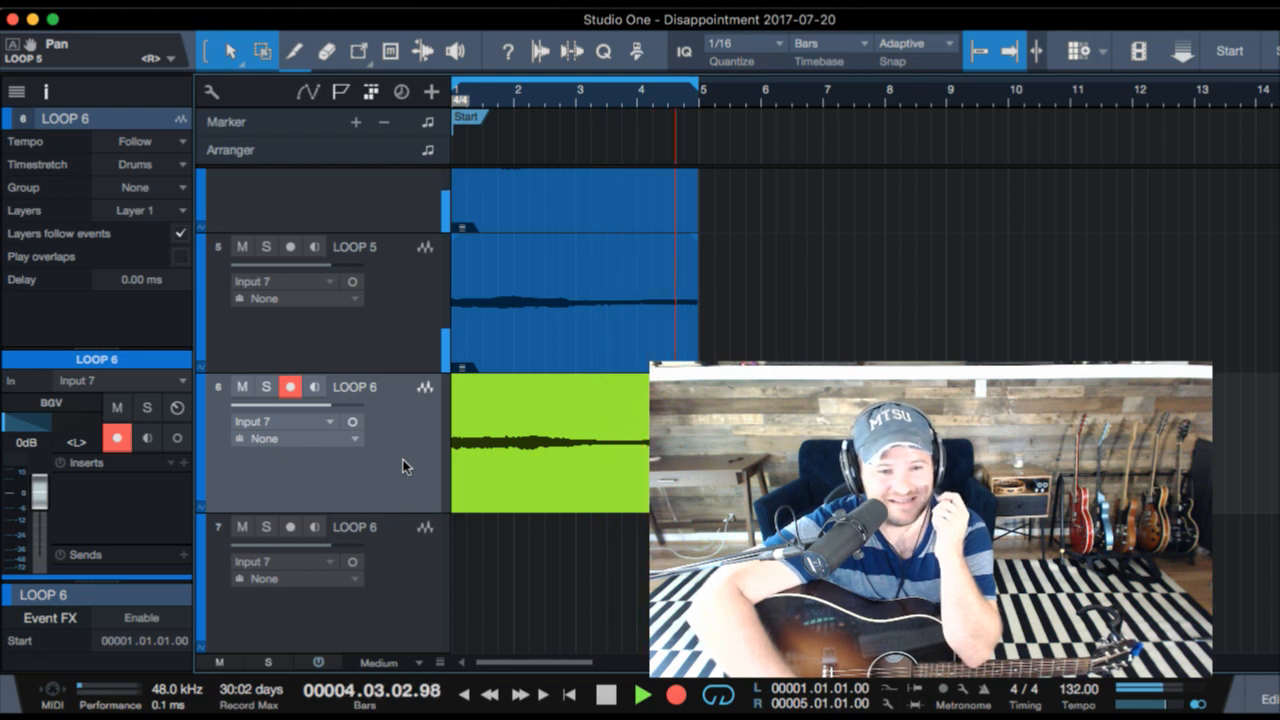
key("KP_Multiply")
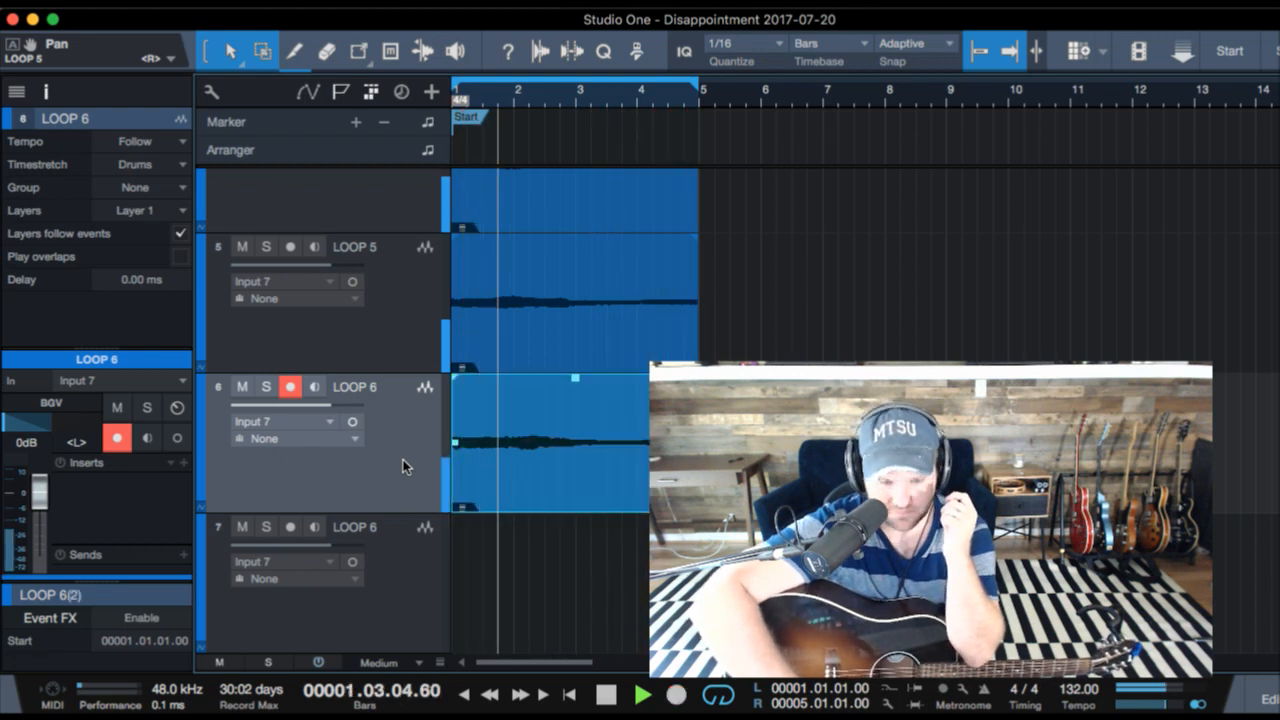
key("Down")
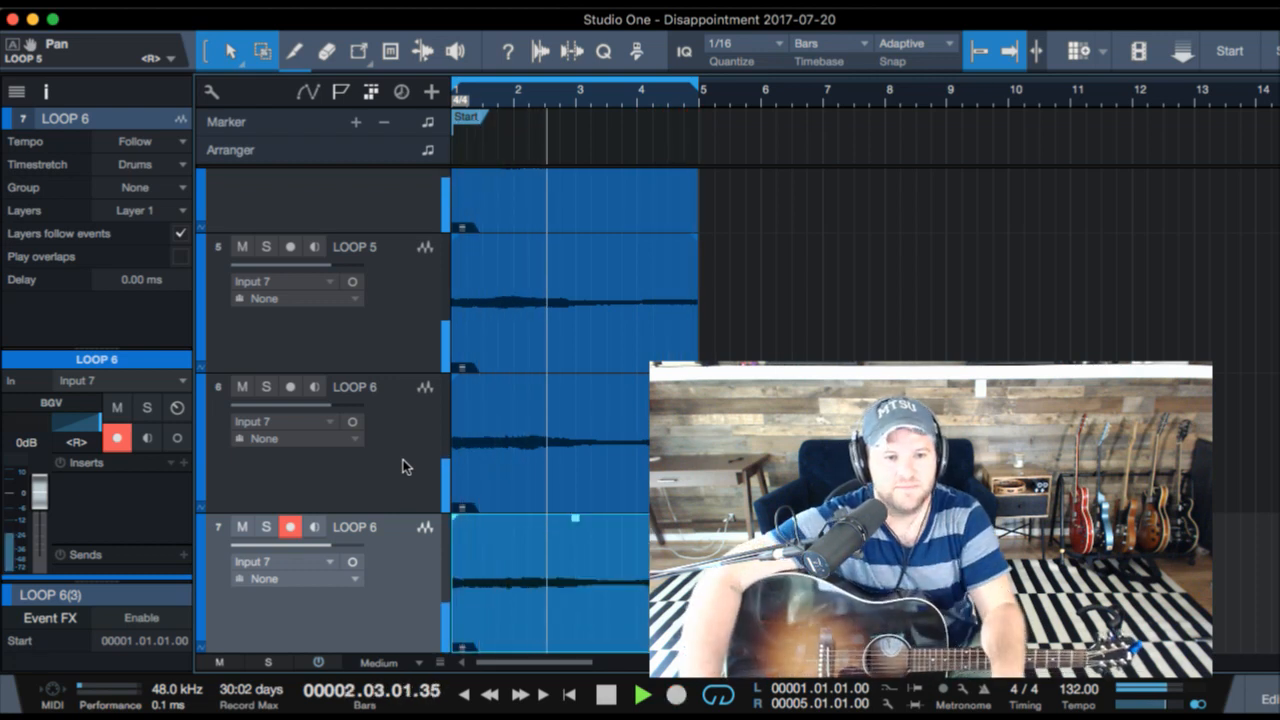
- Duplicate both LOOP 6 tracks without their clips as two LOOP 7 tracks and arm the first one
scroll(570, 472, "down", 1)
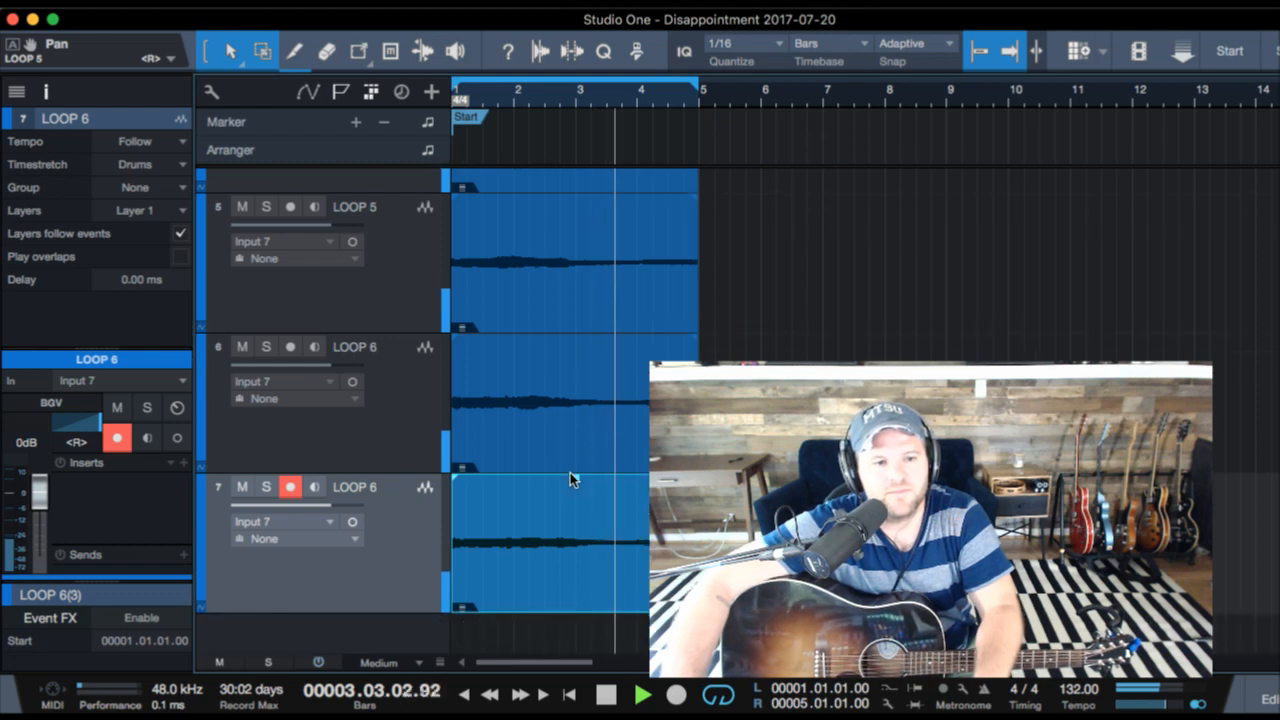
left_click(415, 425)
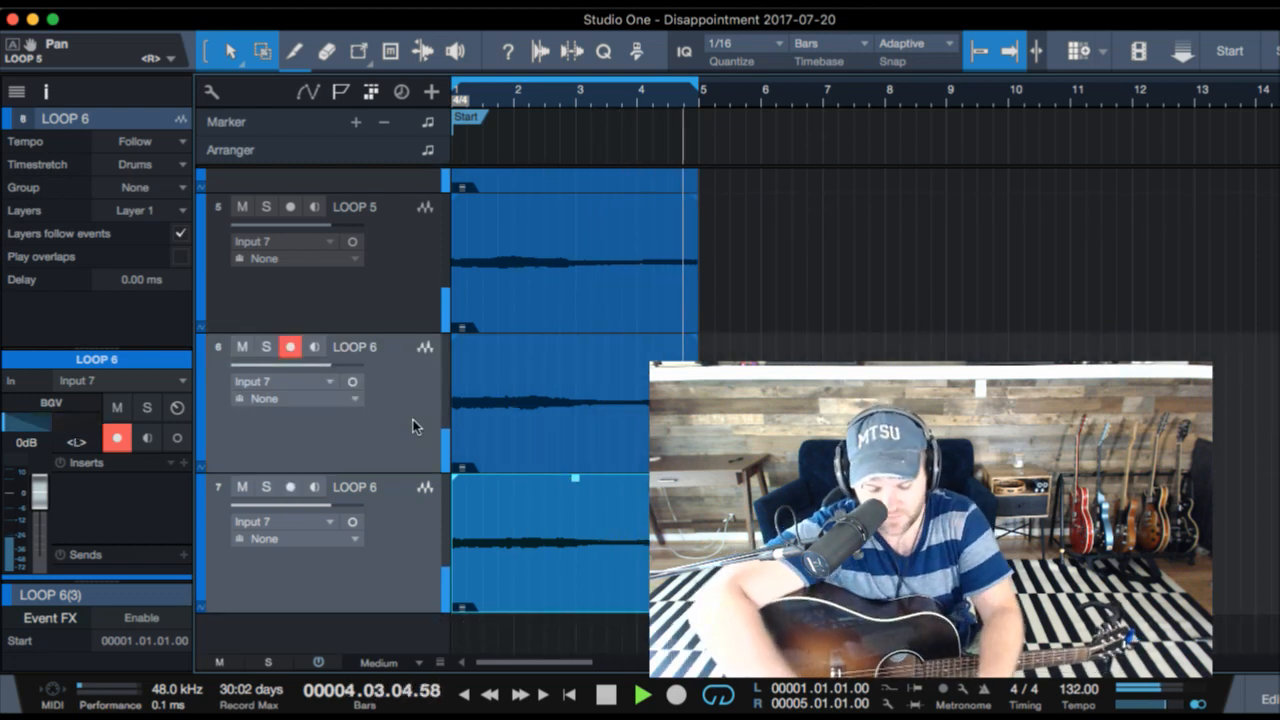
key("d")
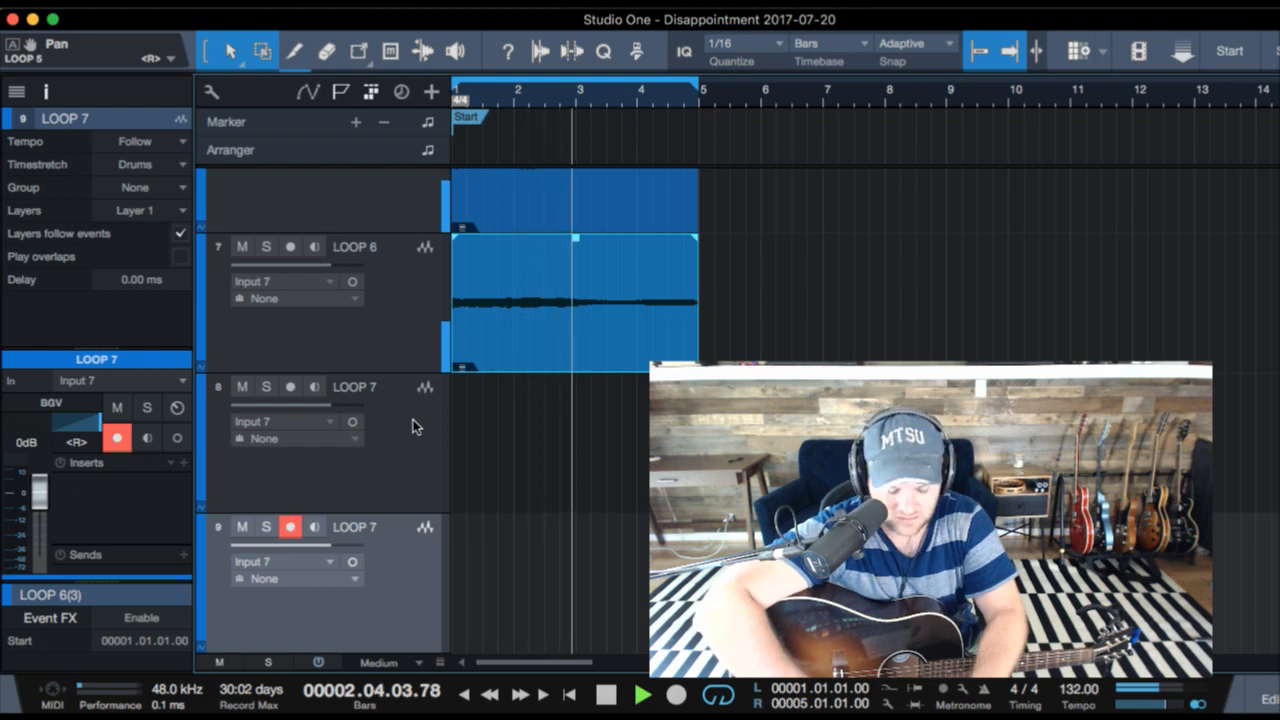
left_click(413, 426)
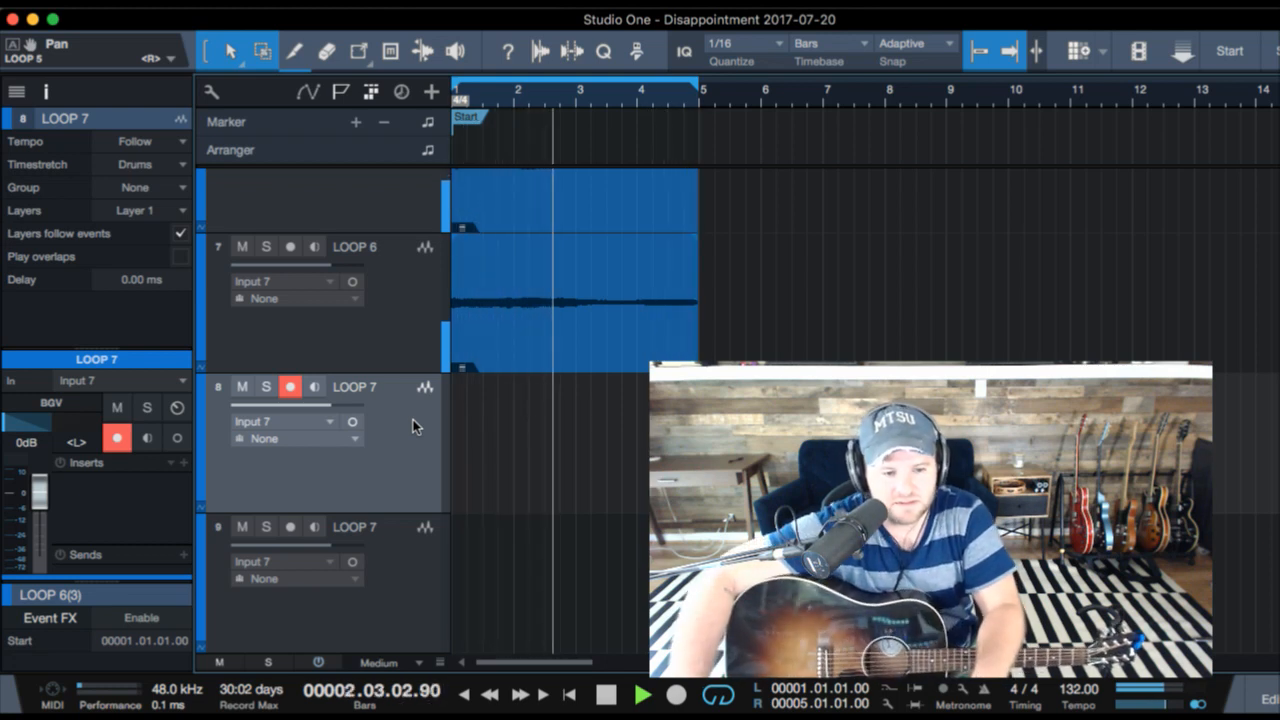
- Select the LOOP 3 through LOOP 7 channels in the mixer and lower their volume together to -5.0 dB
scroll(560, 304, "up", 5)
scroll(560, 304, "down", 4)
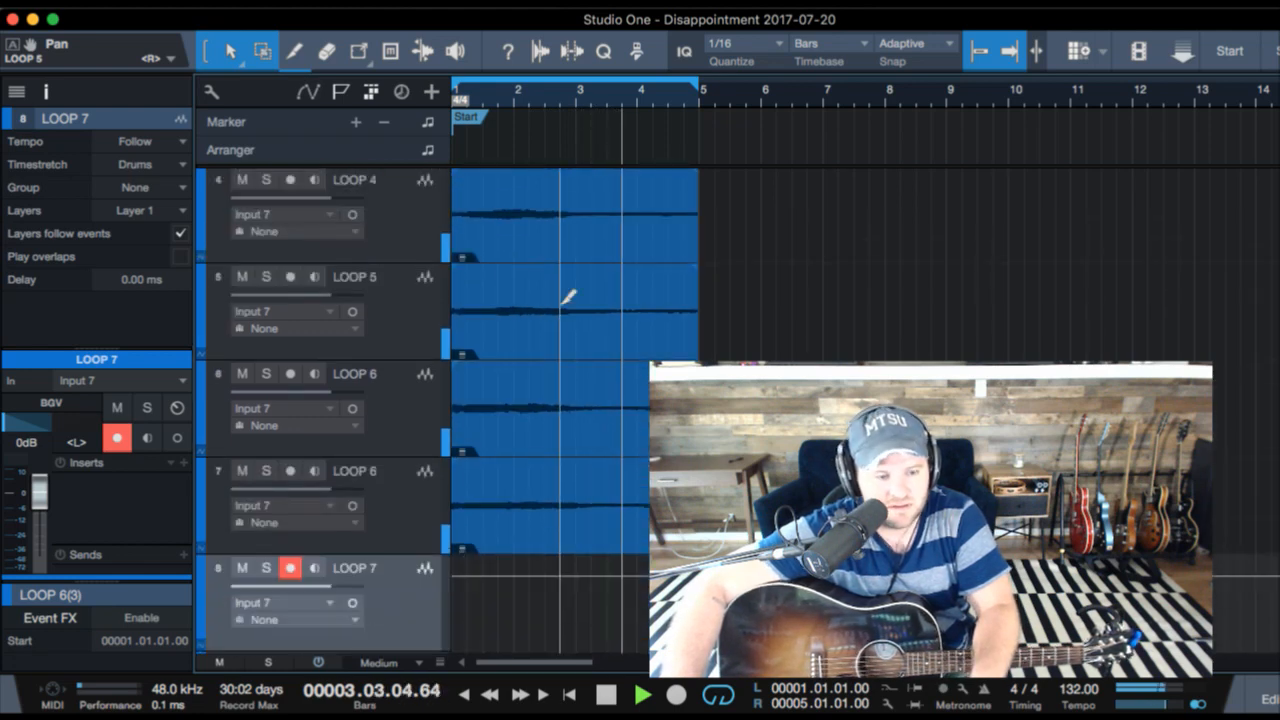
left_click(406, 521)
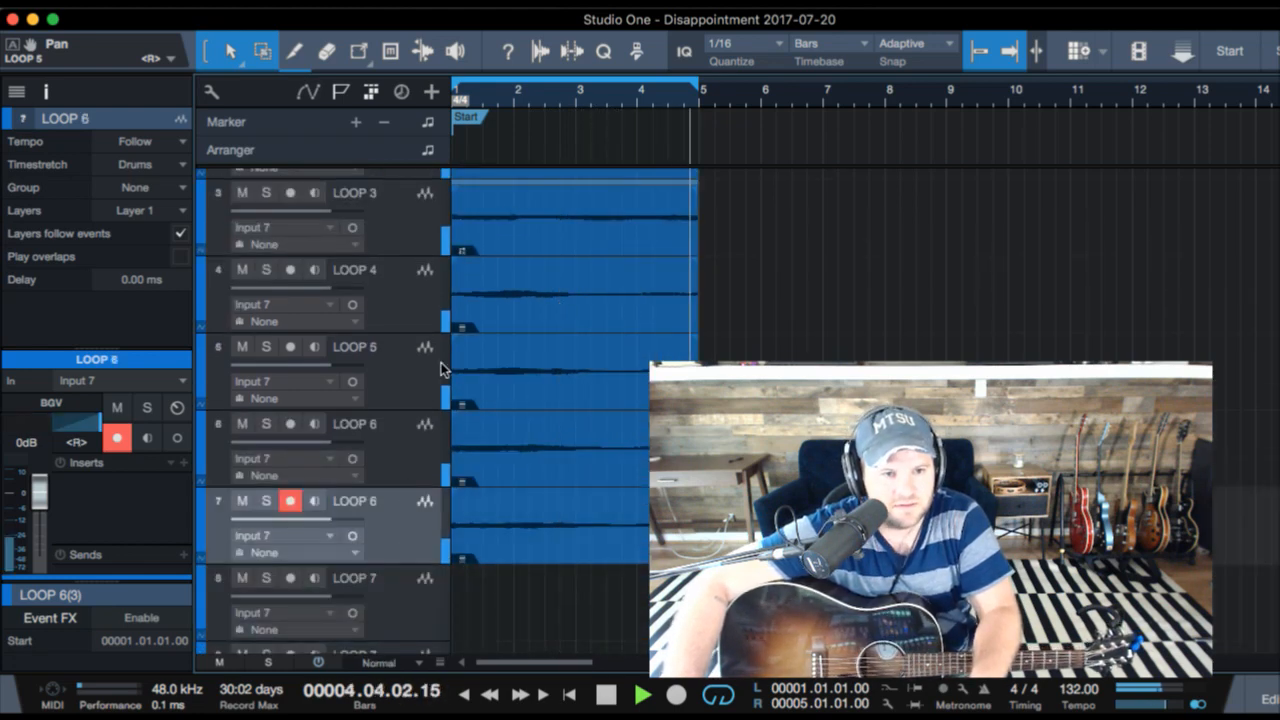
key("F3")
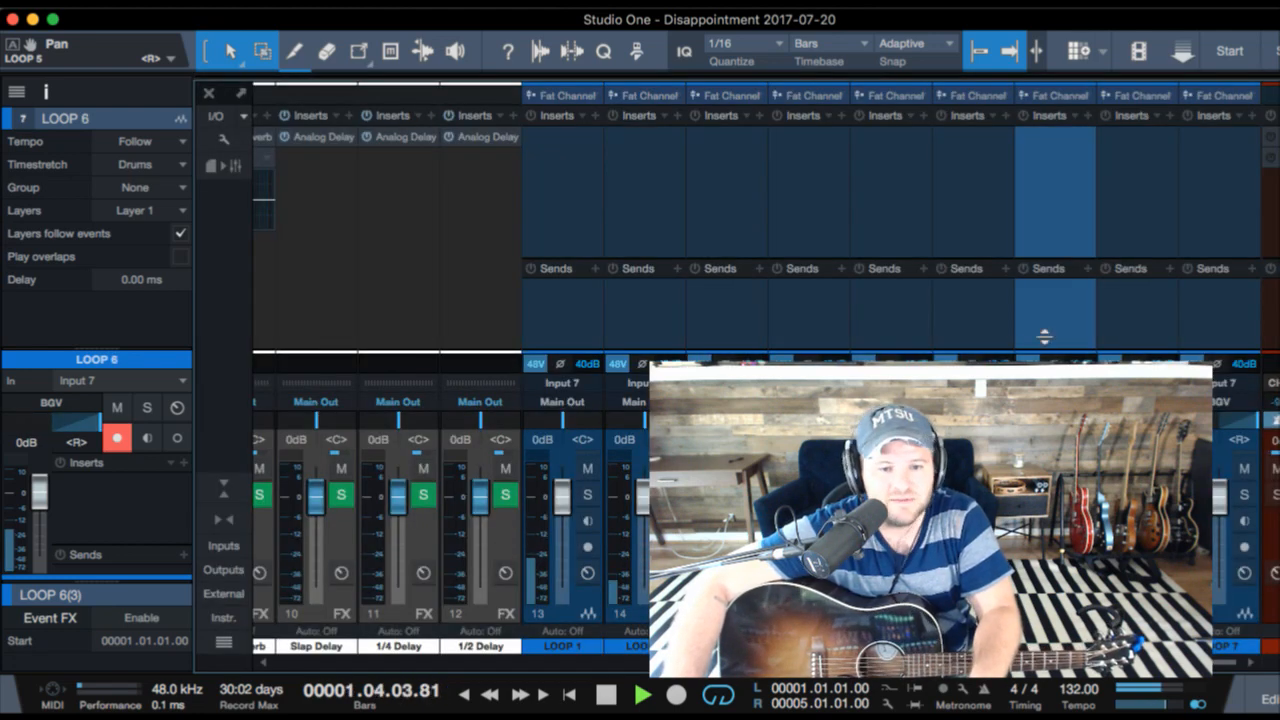
left_click(1206, 304)
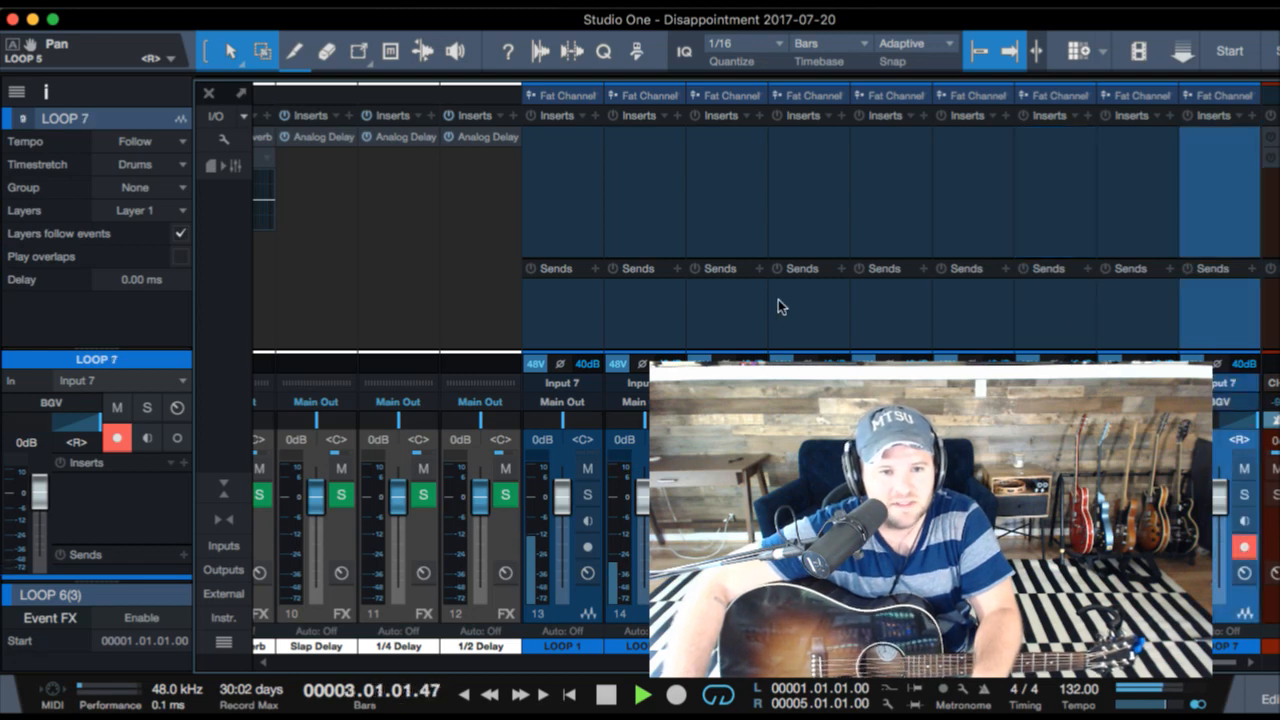
left_click(755, 320, "shift")
left_click_drag(726, 497, 726, 503)
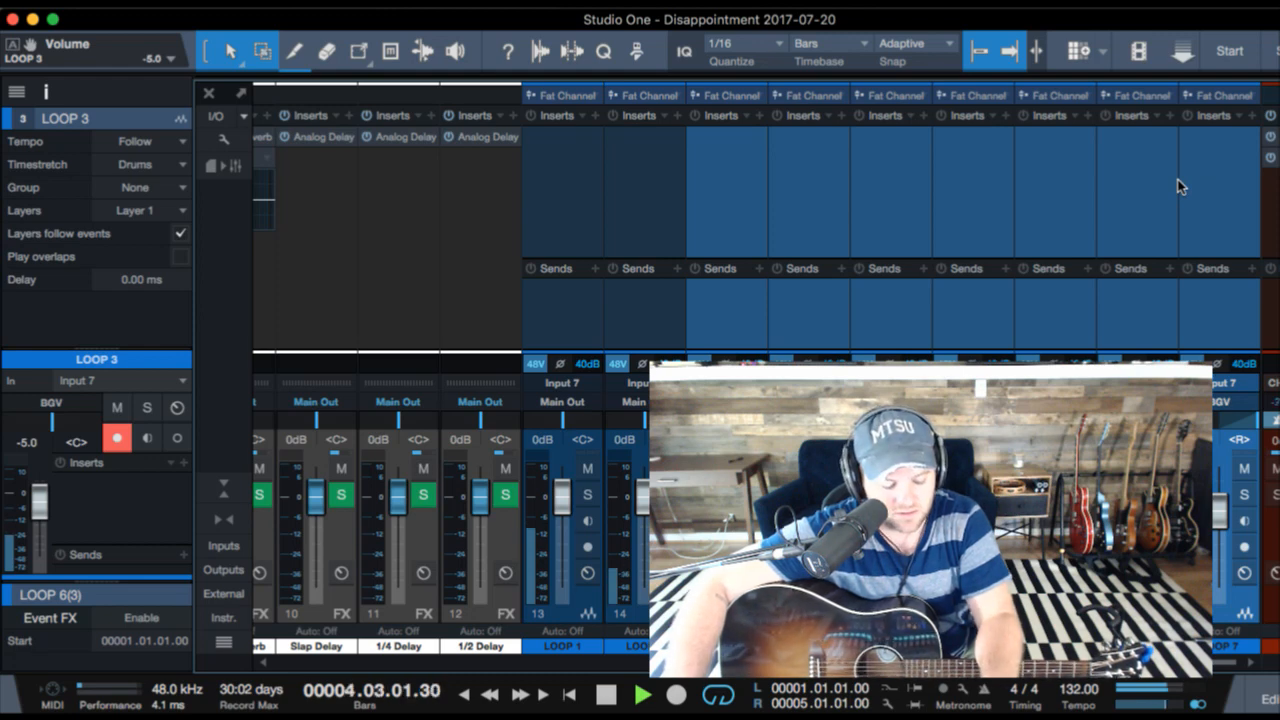
key("F3")
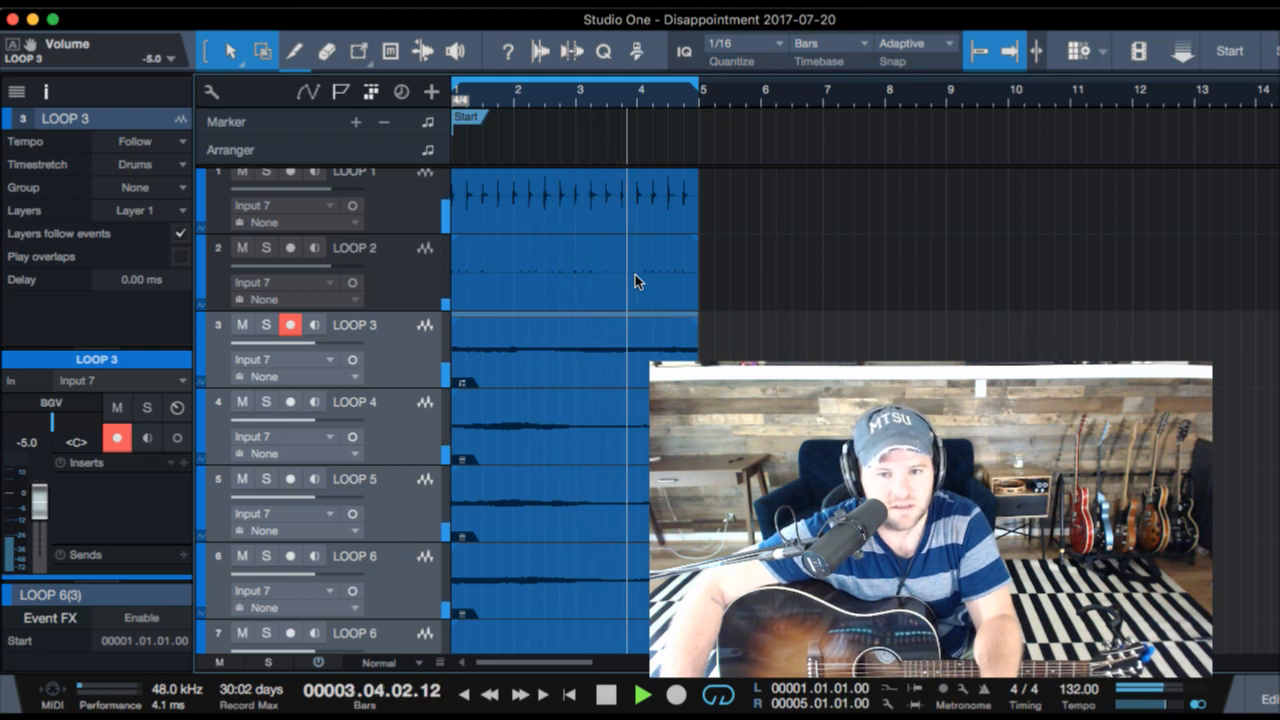
- Review the stacked loop clips in the arrangement with the timeline zoomed out to about bar 33
scroll(635, 274, "up", 1)
scroll(635, 274, "down", 3)
scroll(635, 274, "up", 3)
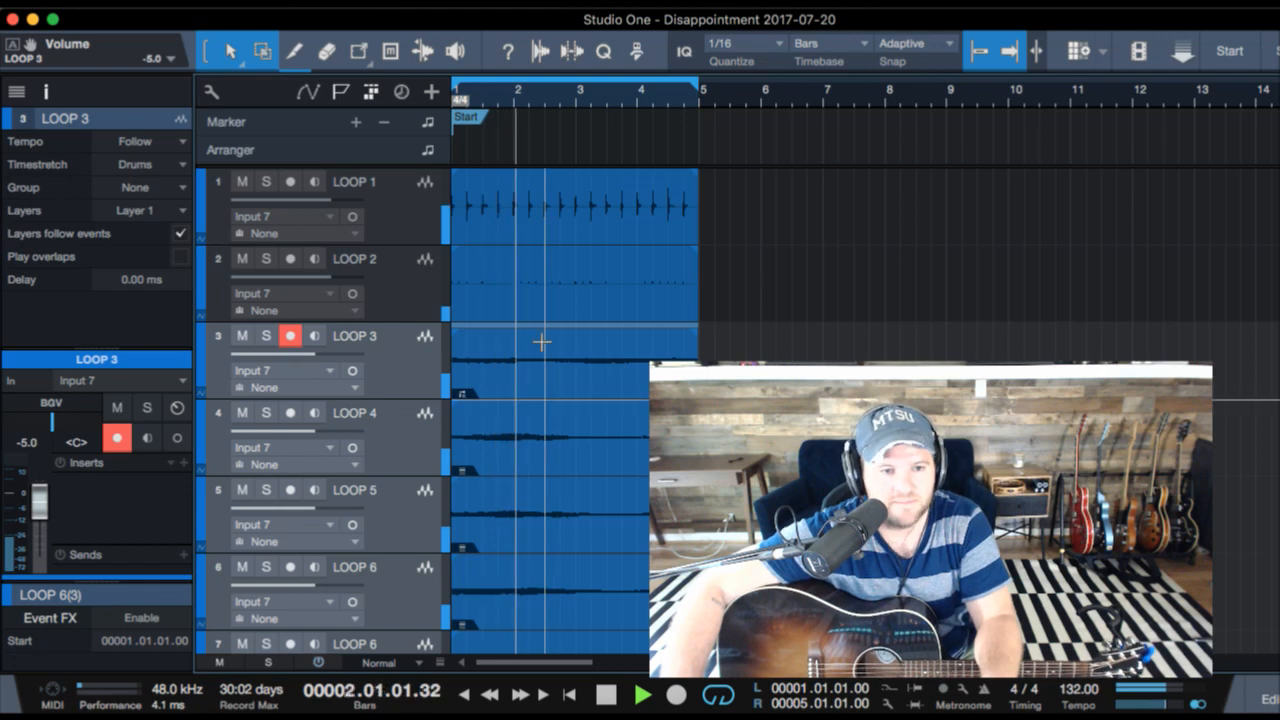
scroll(558, 343, "down", 5)
scroll(558, 343, "up", 5)
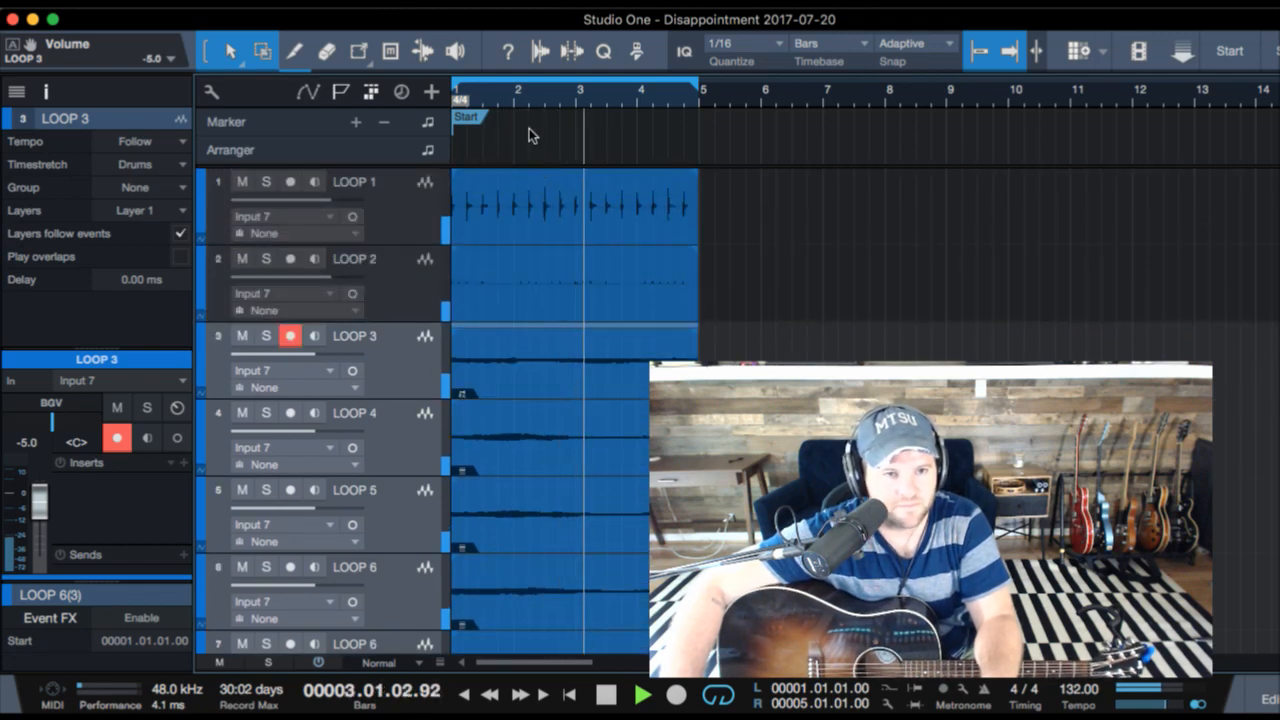
left_click_drag(510, 93, 510, 76)
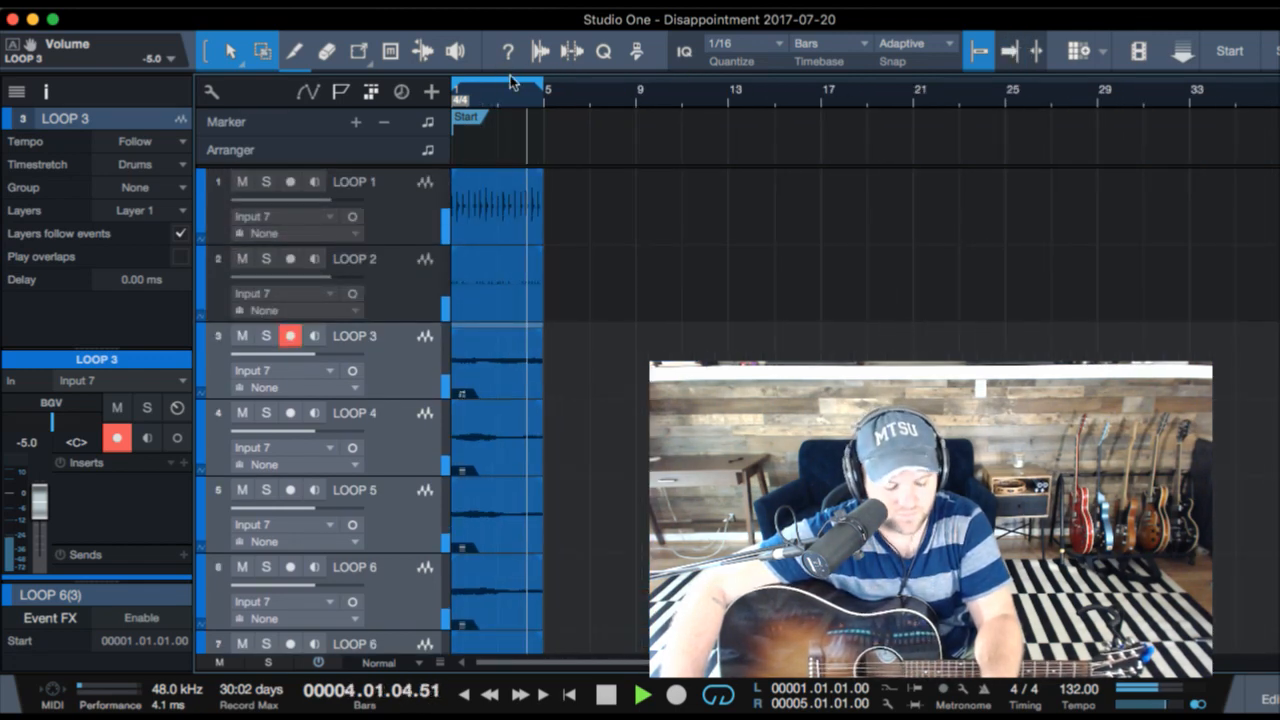
key("F3")
key("F3")
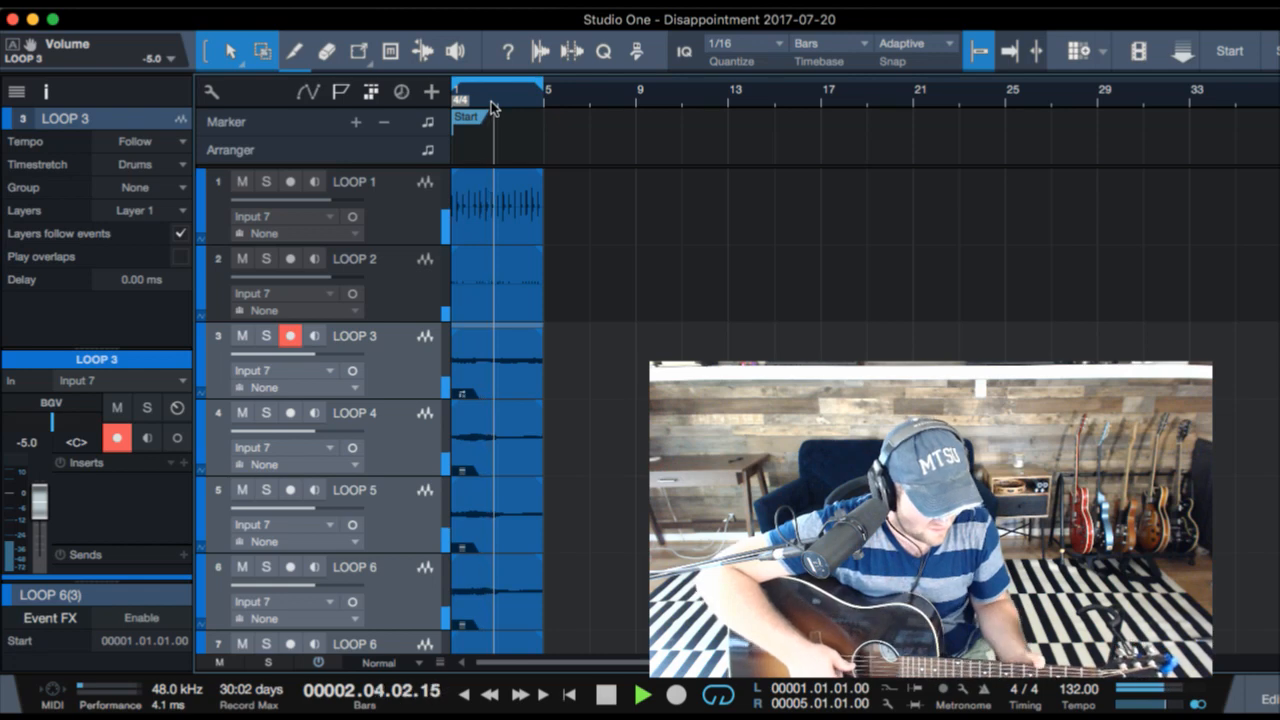
- Record a take on the left-panned LOOP 7 track over bars 1 to 5 and arm the right-panned LOOP 7 track
scroll(533, 492, "down", 5)
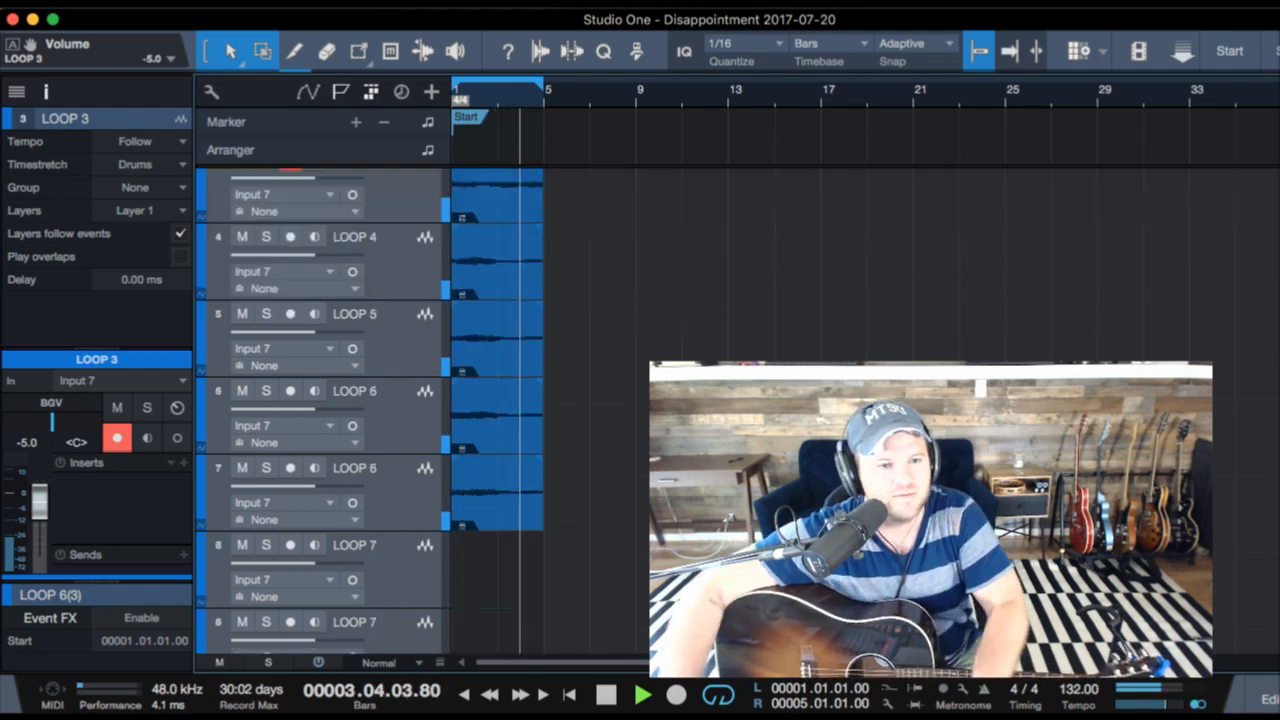
left_click(407, 526)
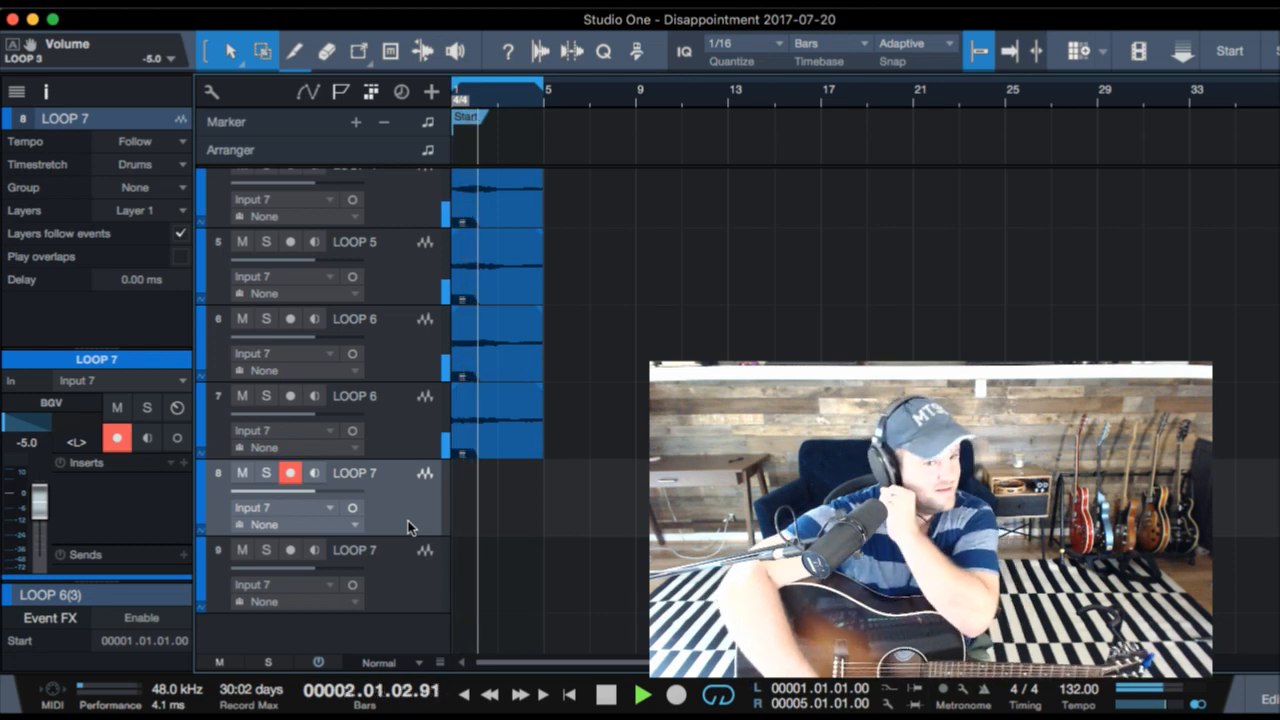
key("KP_Multiply")
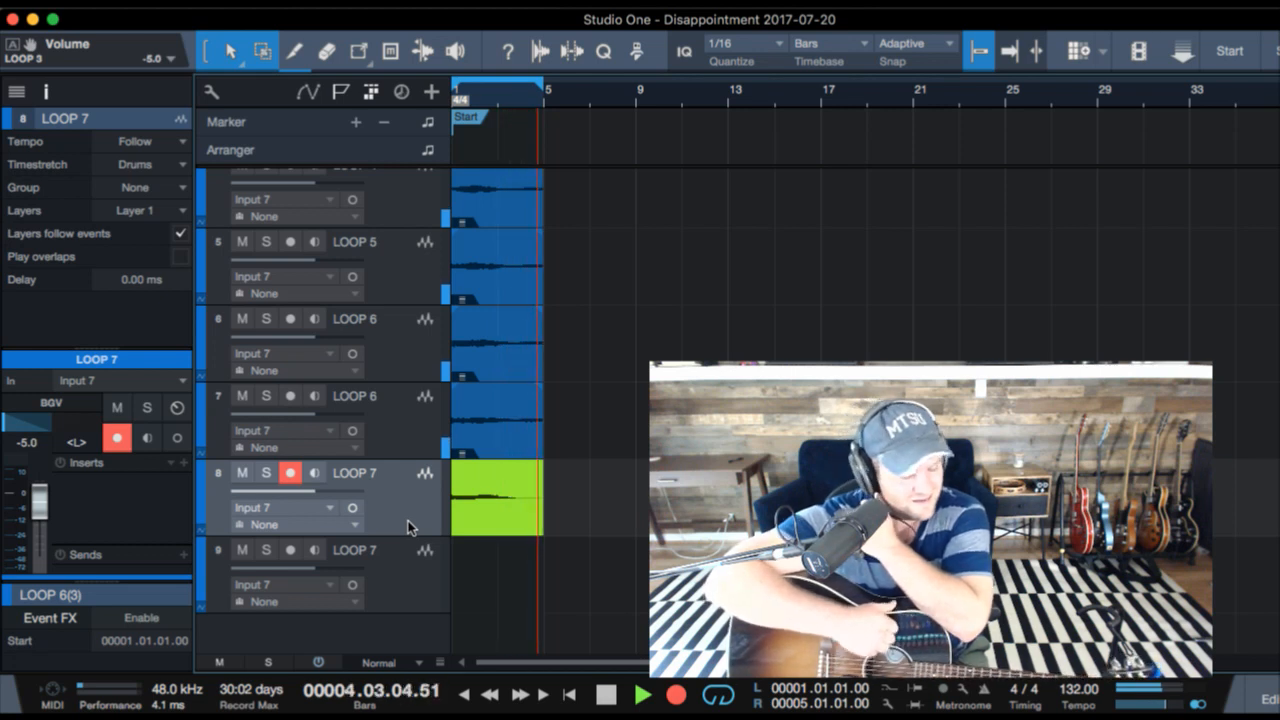
key("KP_Multiply")
key("Down")
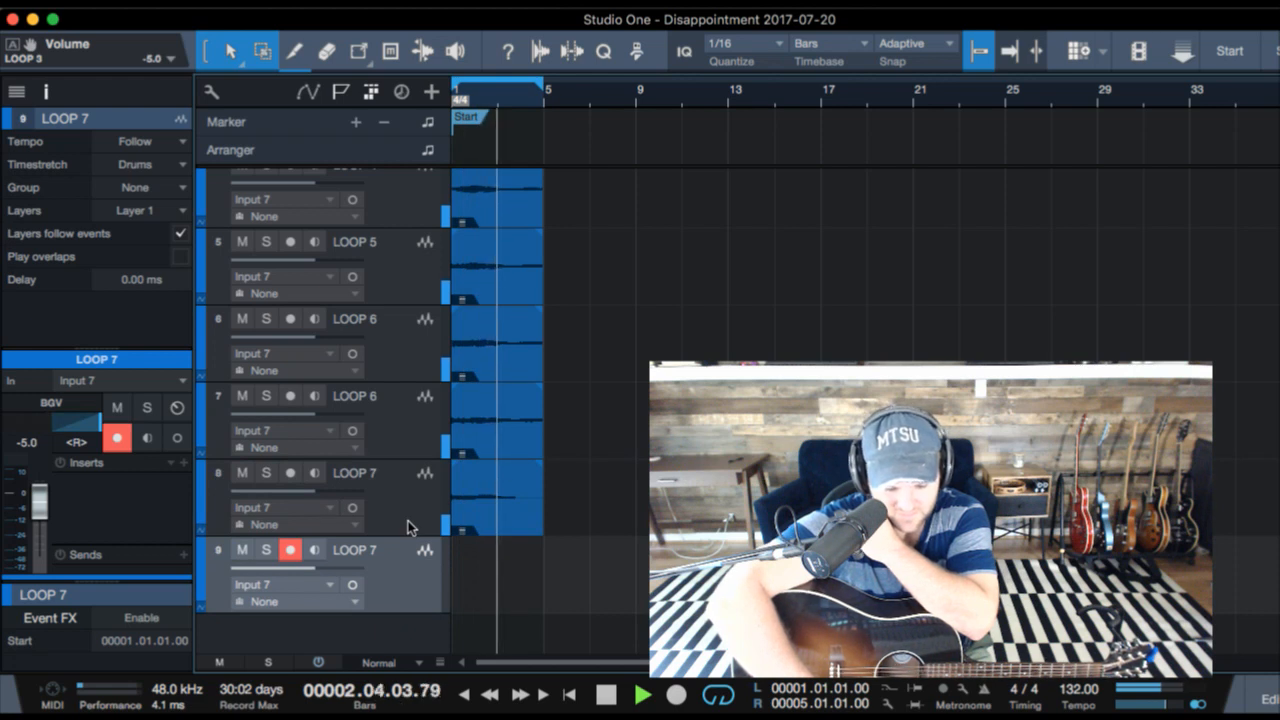
- Record a take on the right-panned LOOP 7 track over bars 1 to 5
key("KP_Multiply")
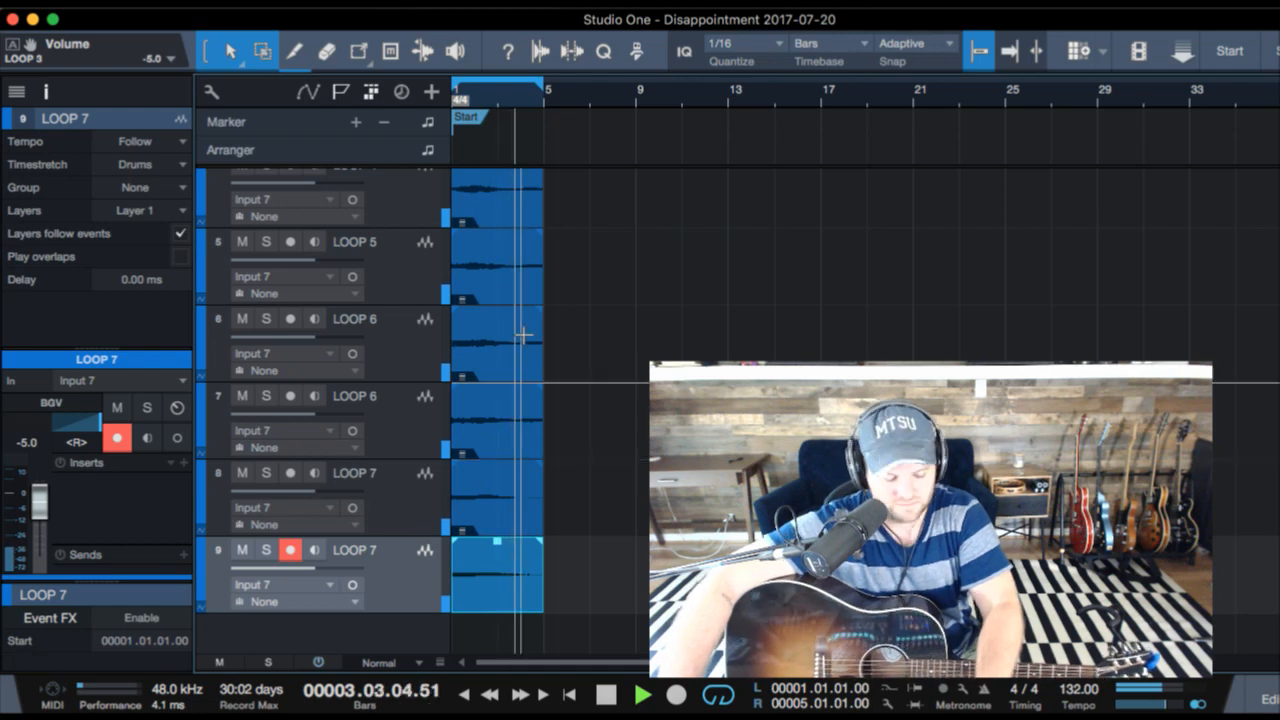
key("F3")
key("F3")
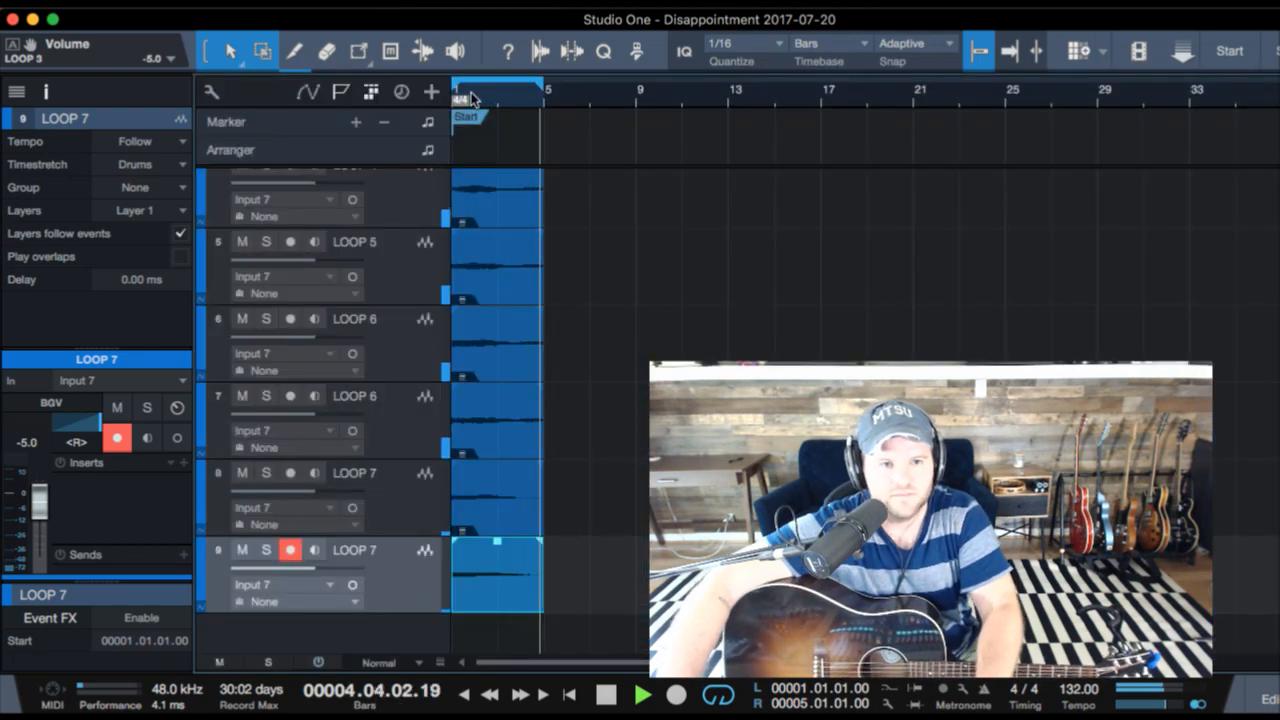
- Select the recorded clips on all LOOP tracks and duplicate them onto bars 5 to 9
scroll(512, 229, "down", 5)
scroll(512, 229, "up", 8)
scroll(512, 229, "down", 4)
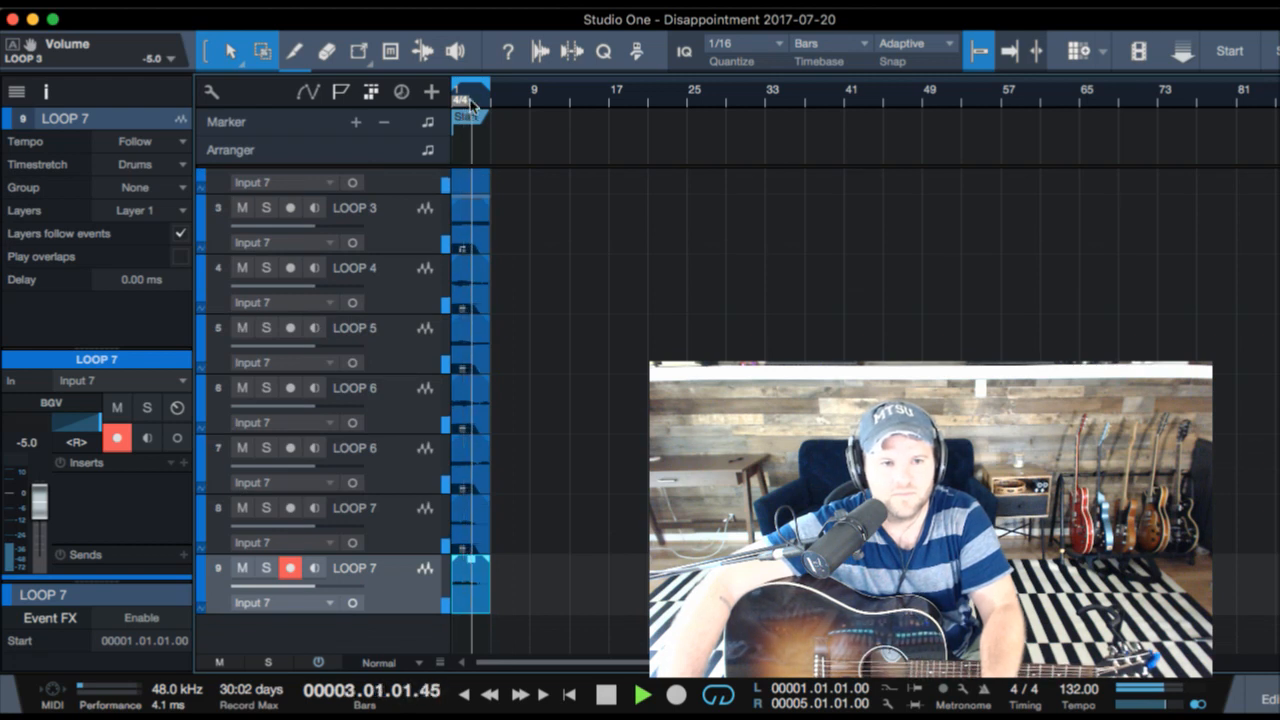
scroll(472, 173, "up", 5)
scroll(472, 173, "up", 1)
scroll(618, 189, "left", 3)
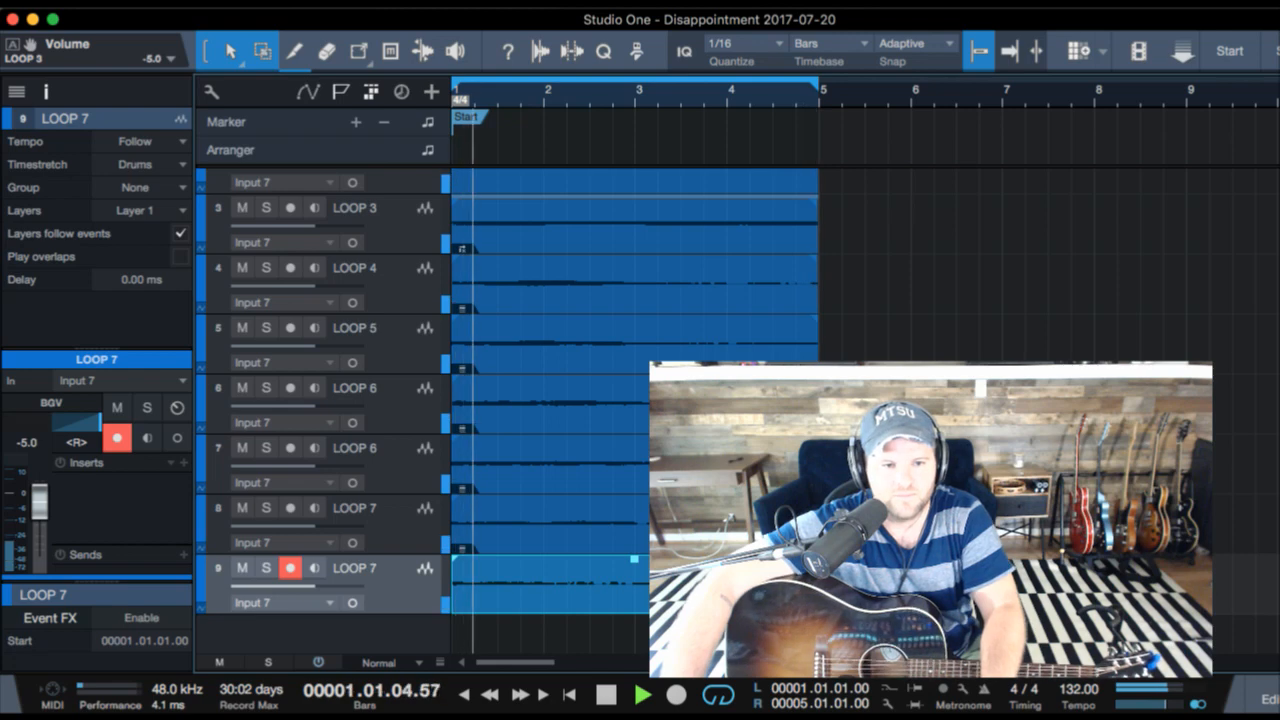
key("super+a")
scroll(965, 289, "up", 3)
key("d")
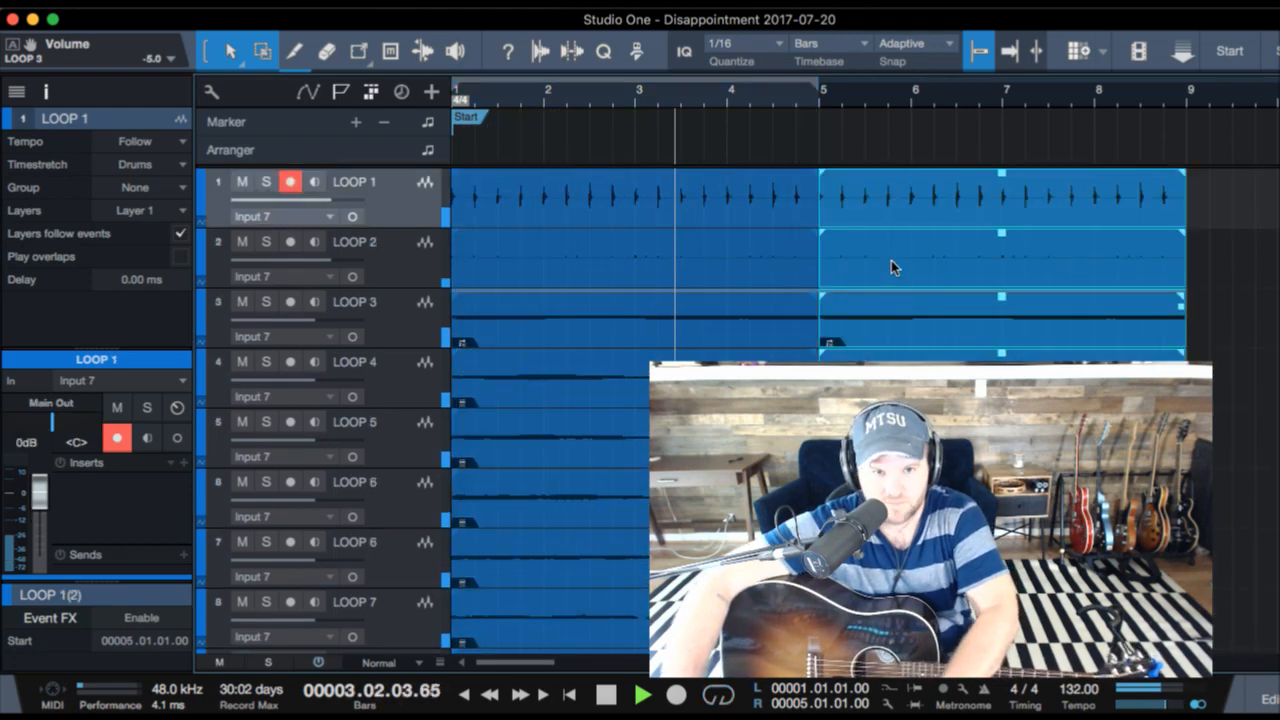
- Select the original and duplicated clips on every track and loop playback over them, from bar 1 to bar 9
left_click(757, 205, "shift")
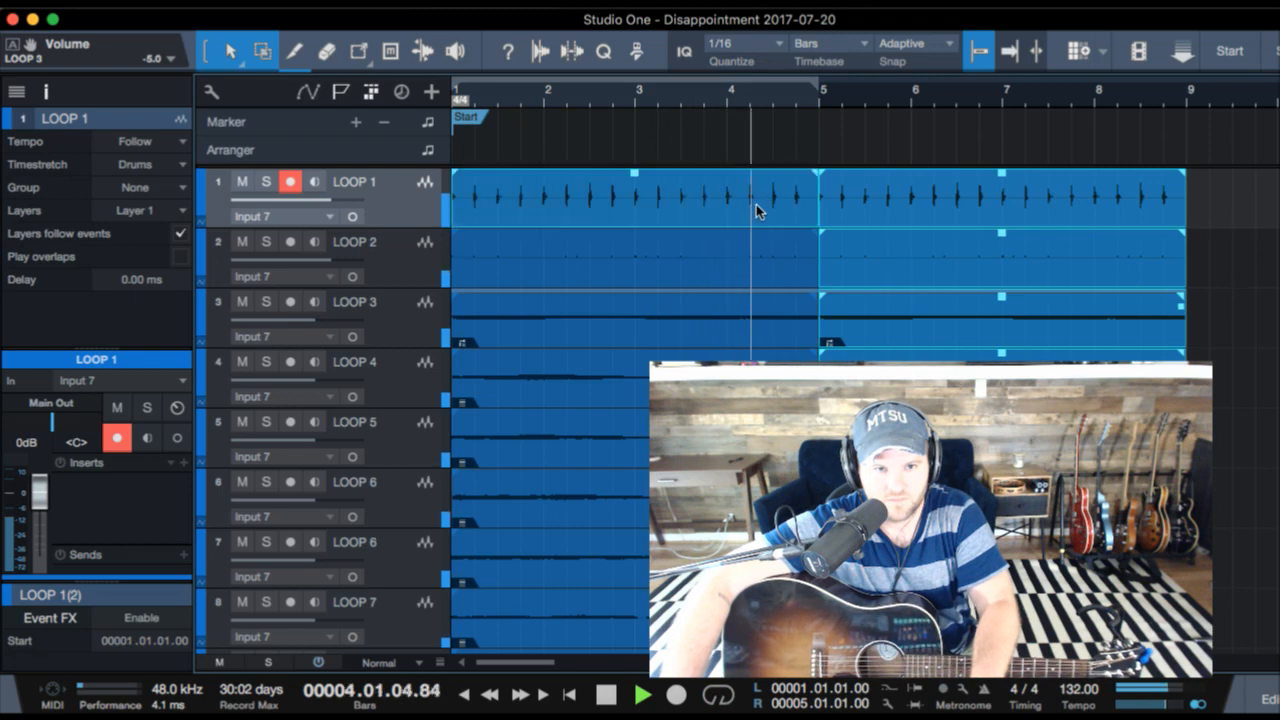
left_click(762, 265, "shift")
left_click(738, 325, "shift")
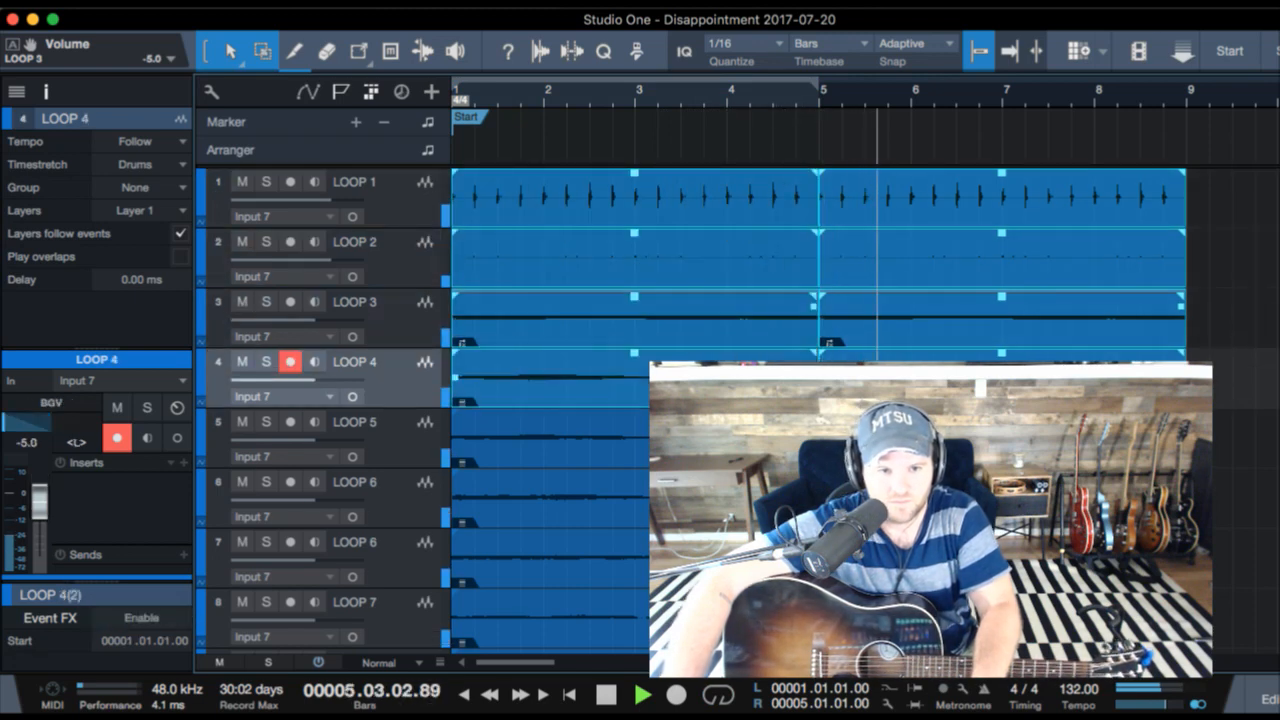
left_click(738, 385, "shift")
key("super+a")
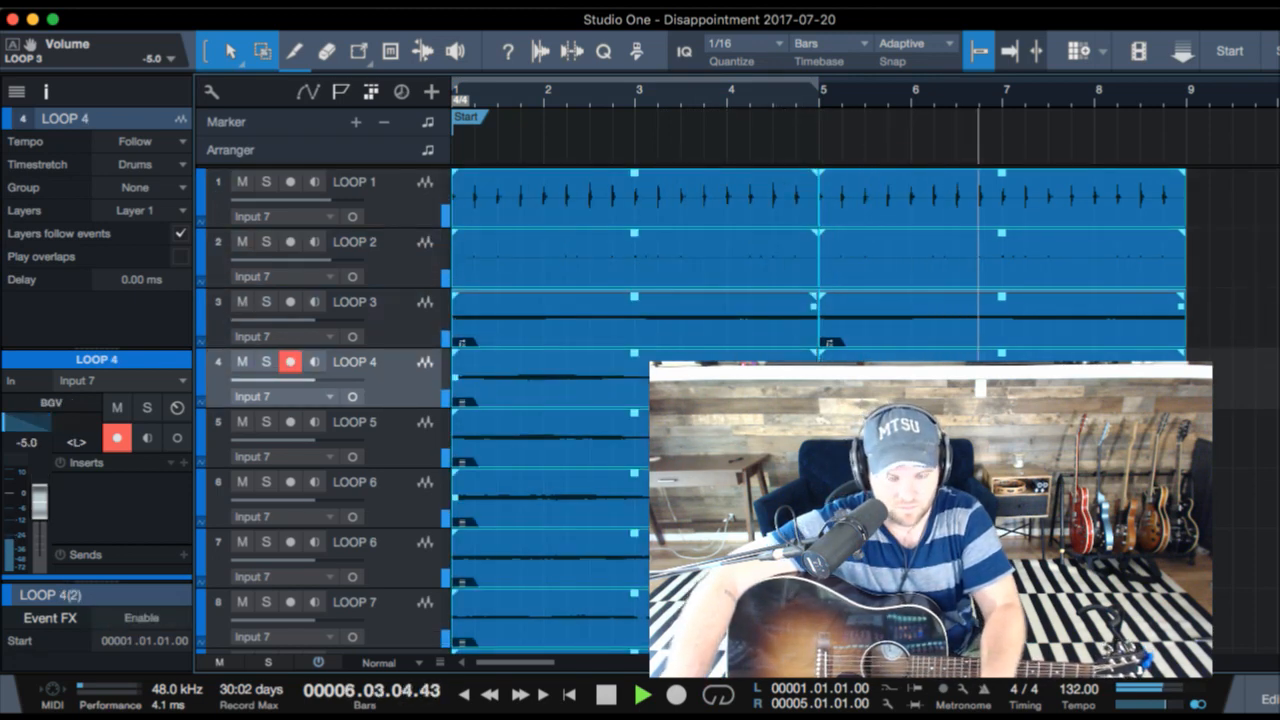
key("p")
key("slash")
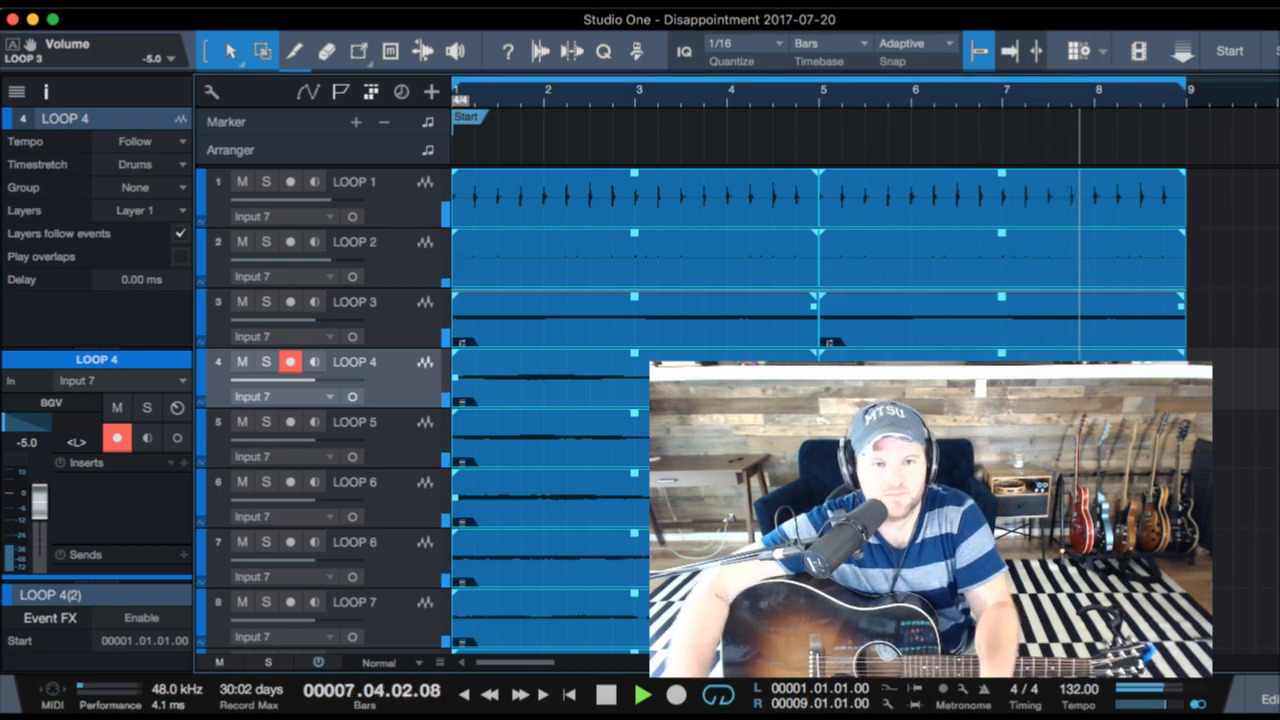
- Restart playback and duplicate the eight bars of LOOP clips onto bars 9 to 17
key("space")
key("space")
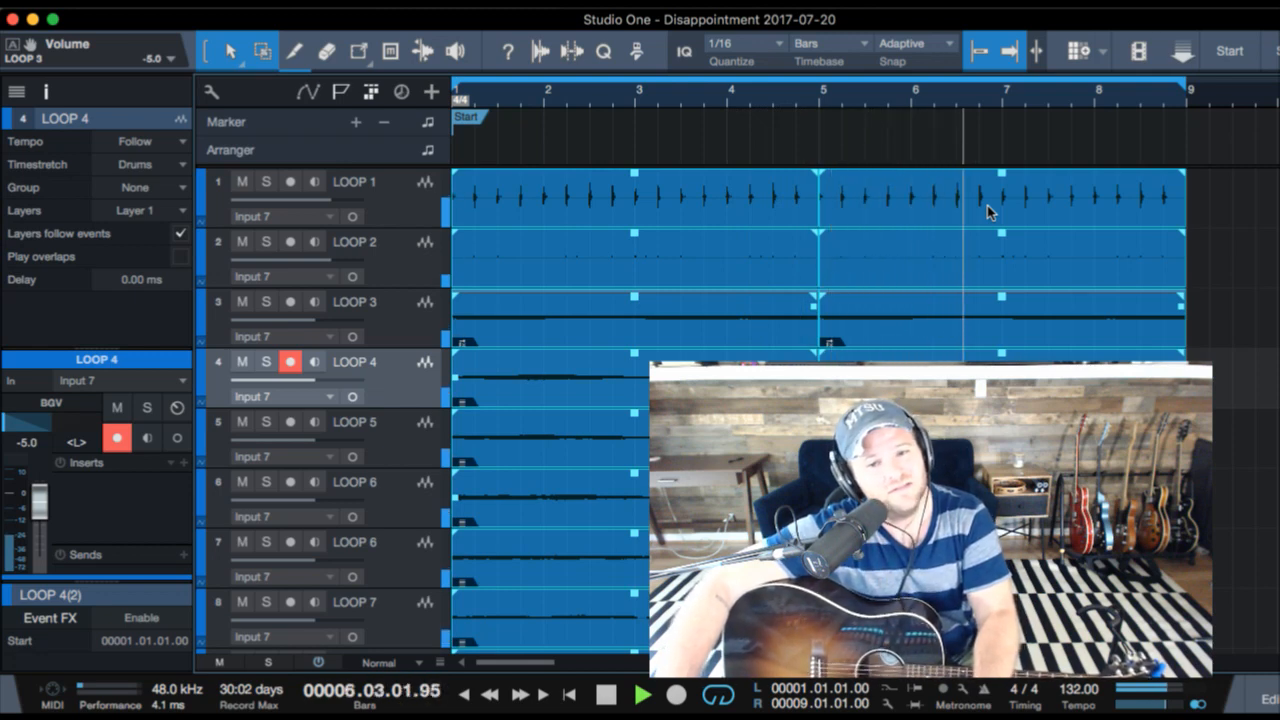
left_click(918, 213)
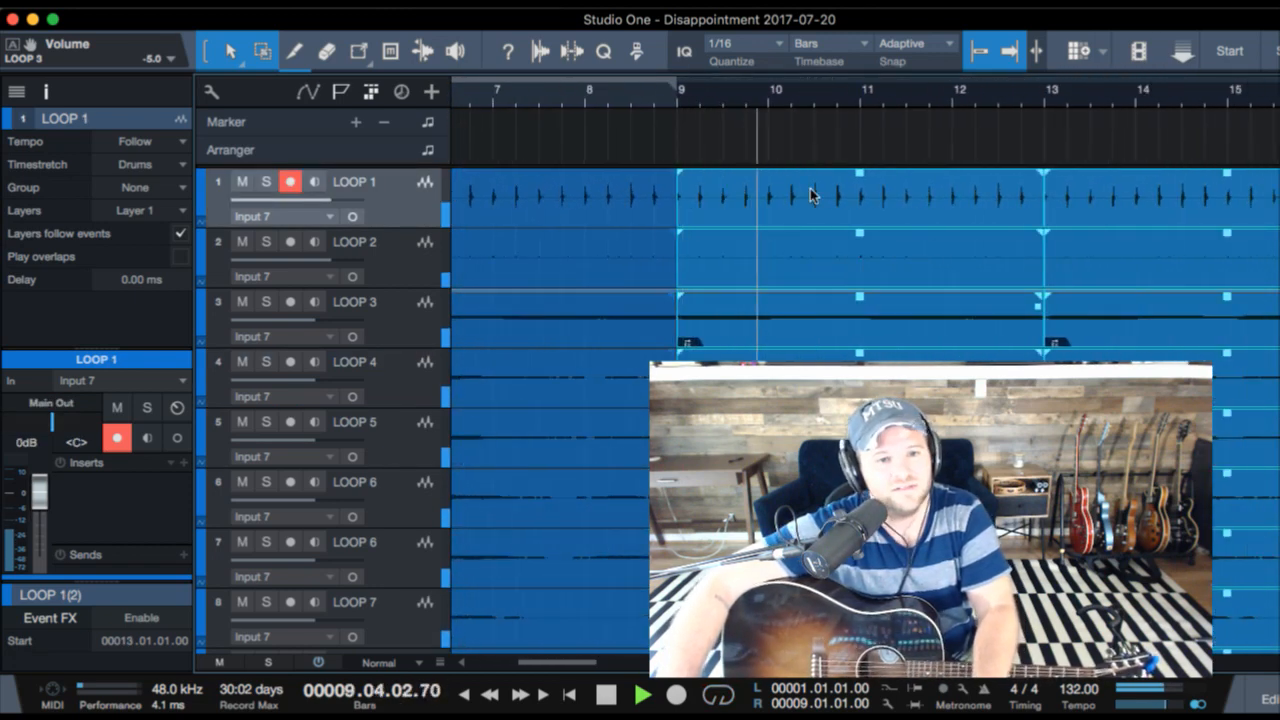
left_click_drag(757, 101, 745, 68)
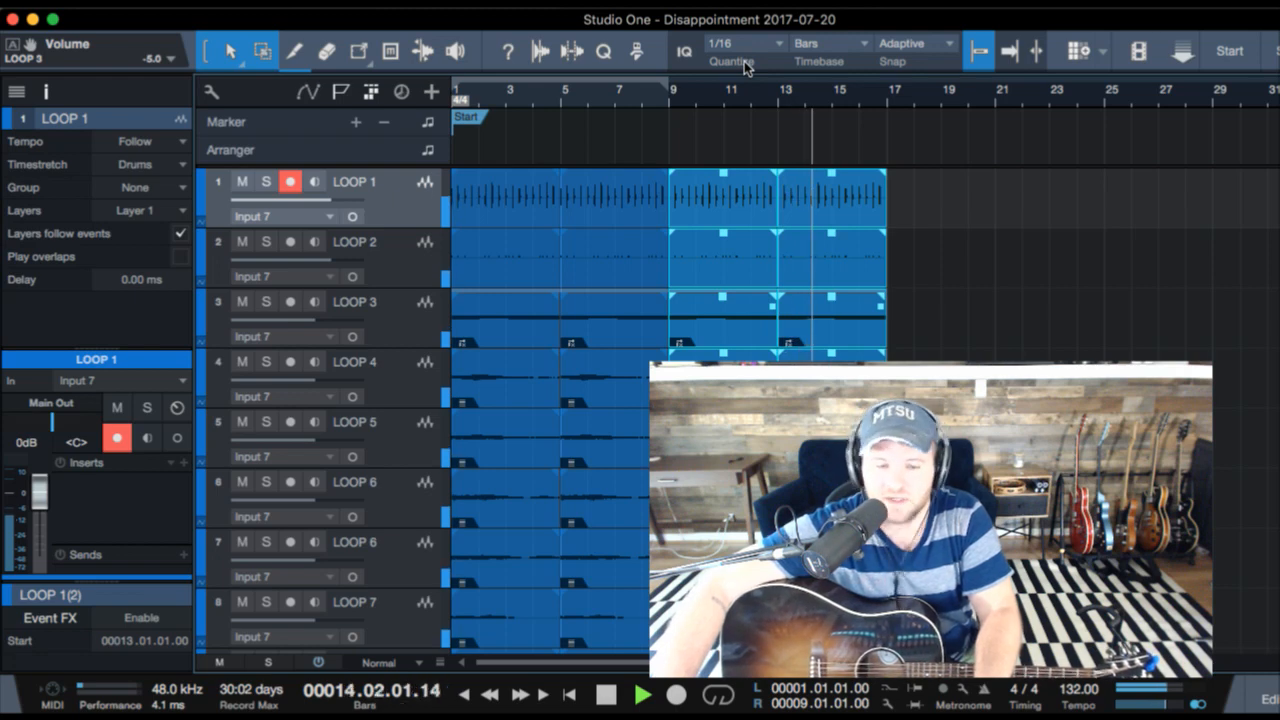
- Duplicate the clips of bars 13 to 17 onto bars 17 to 21 and remove the copies
left_click(848, 206)
left_click_drag(919, 209, 826, 645)
key("space")
scroll(968, 553, "down", 2)
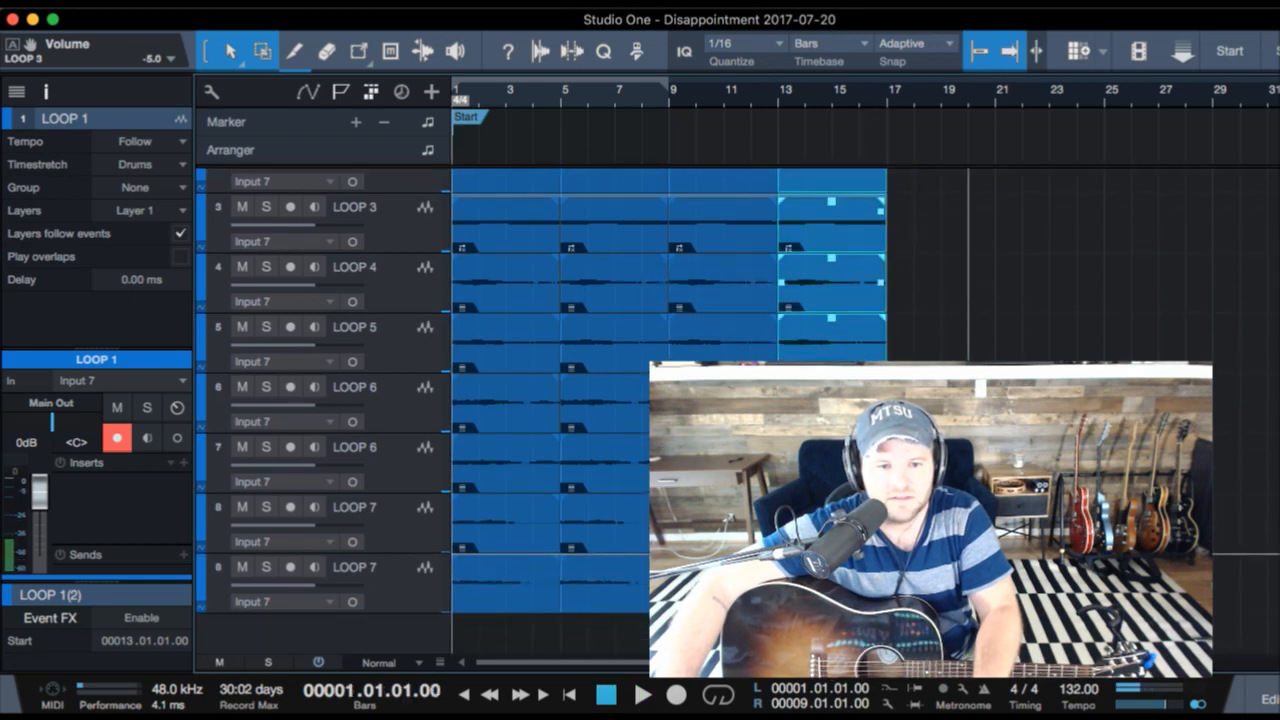
key("d")
left_click(890, 92)
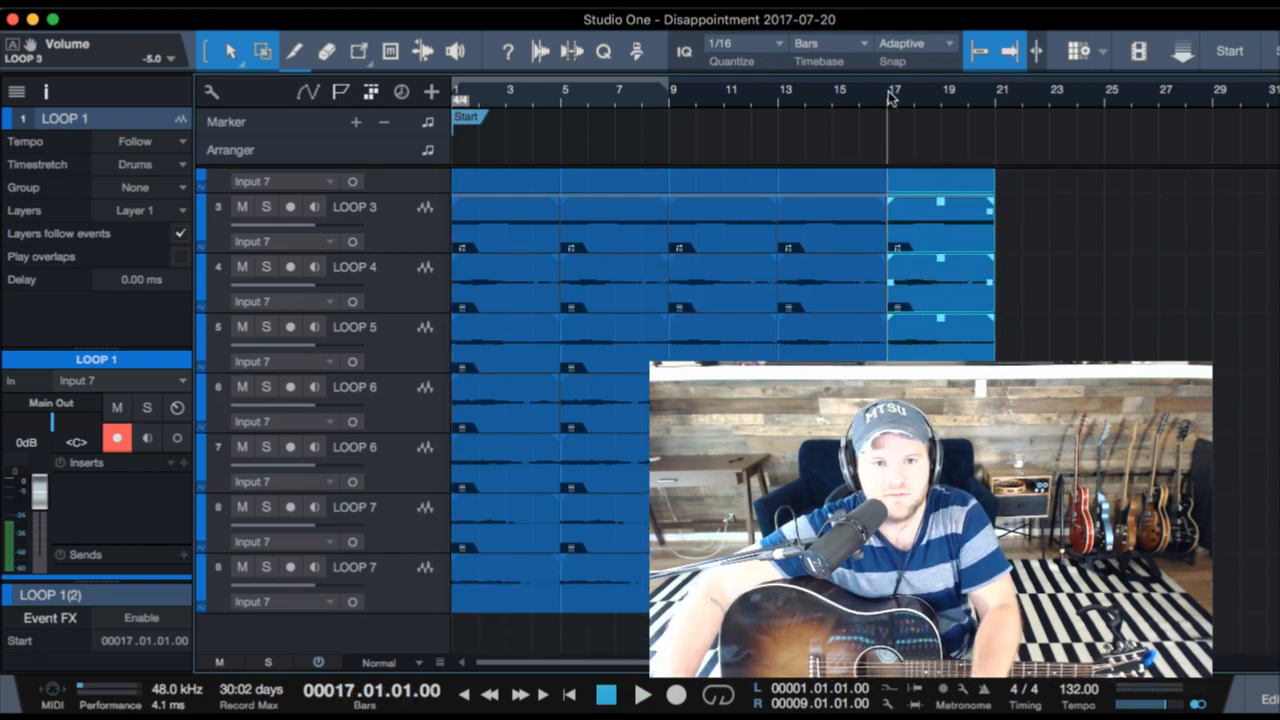
key("space")
key("space")
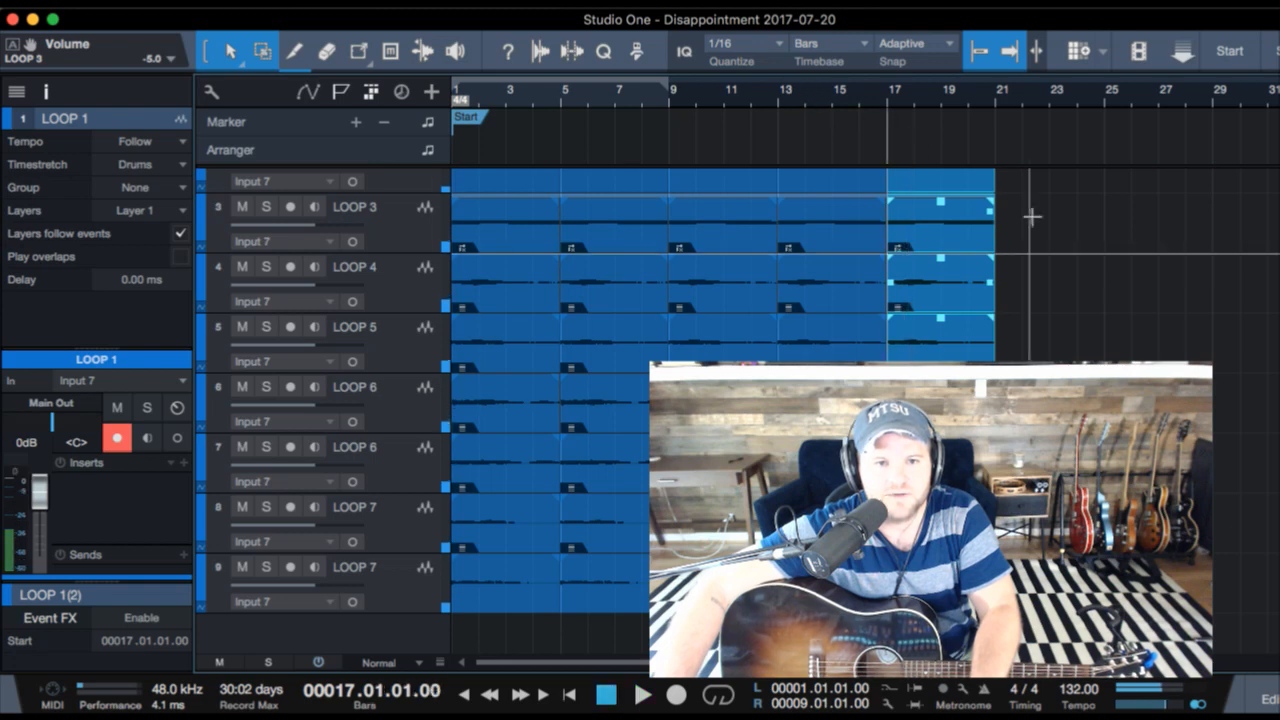
left_click_drag(1014, 358, 900, 80)
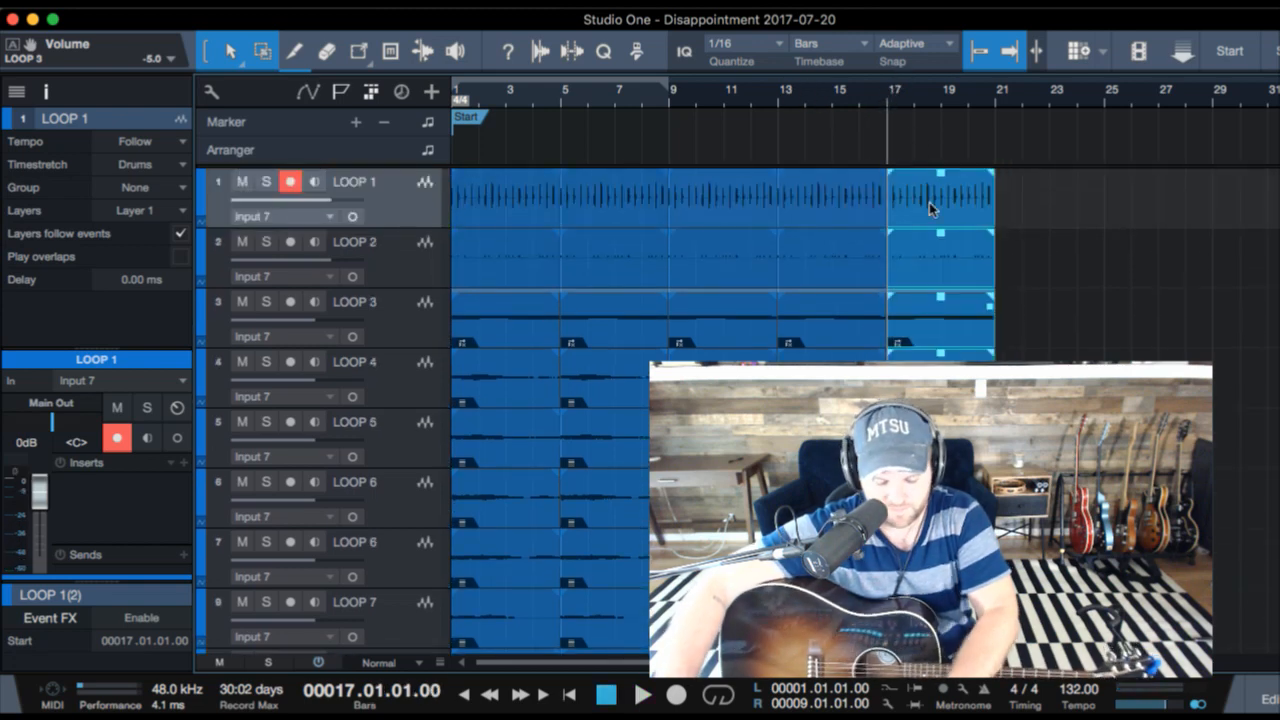
key("Delete")
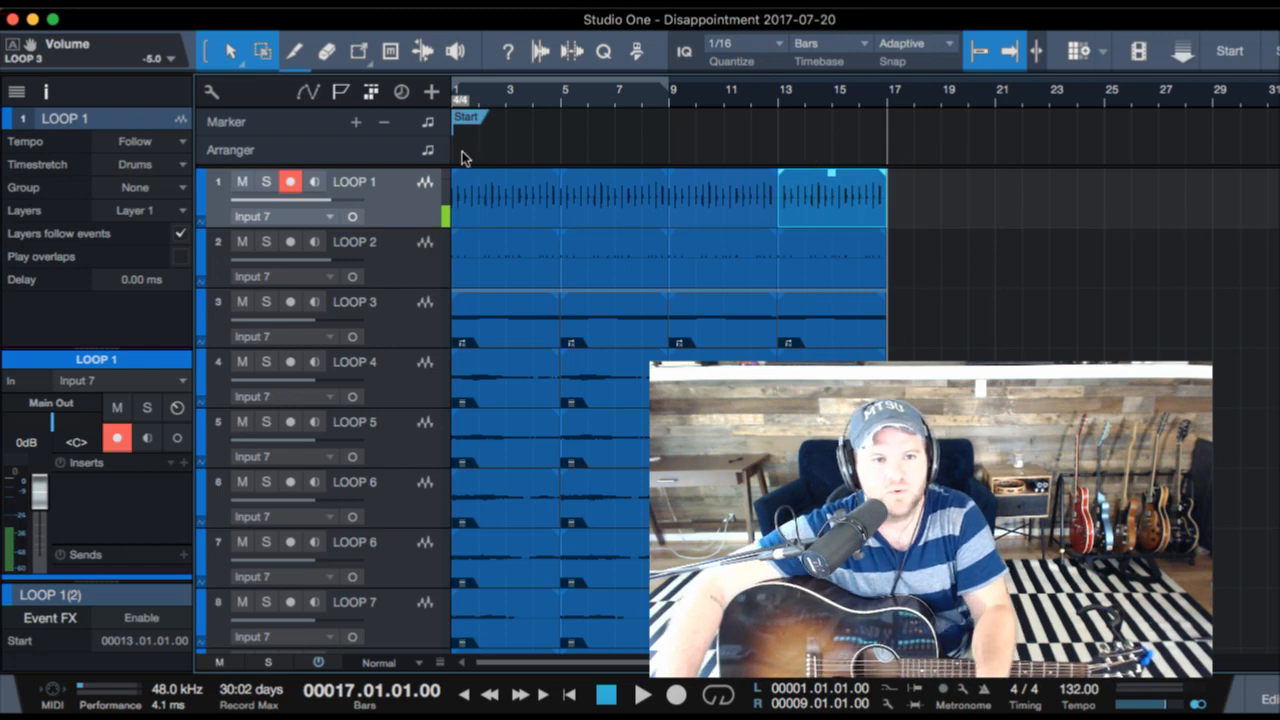
- Draw an Arranger section over bars 1 to 17 and name it CHORUS
left_click_drag(463, 157, 887, 145)
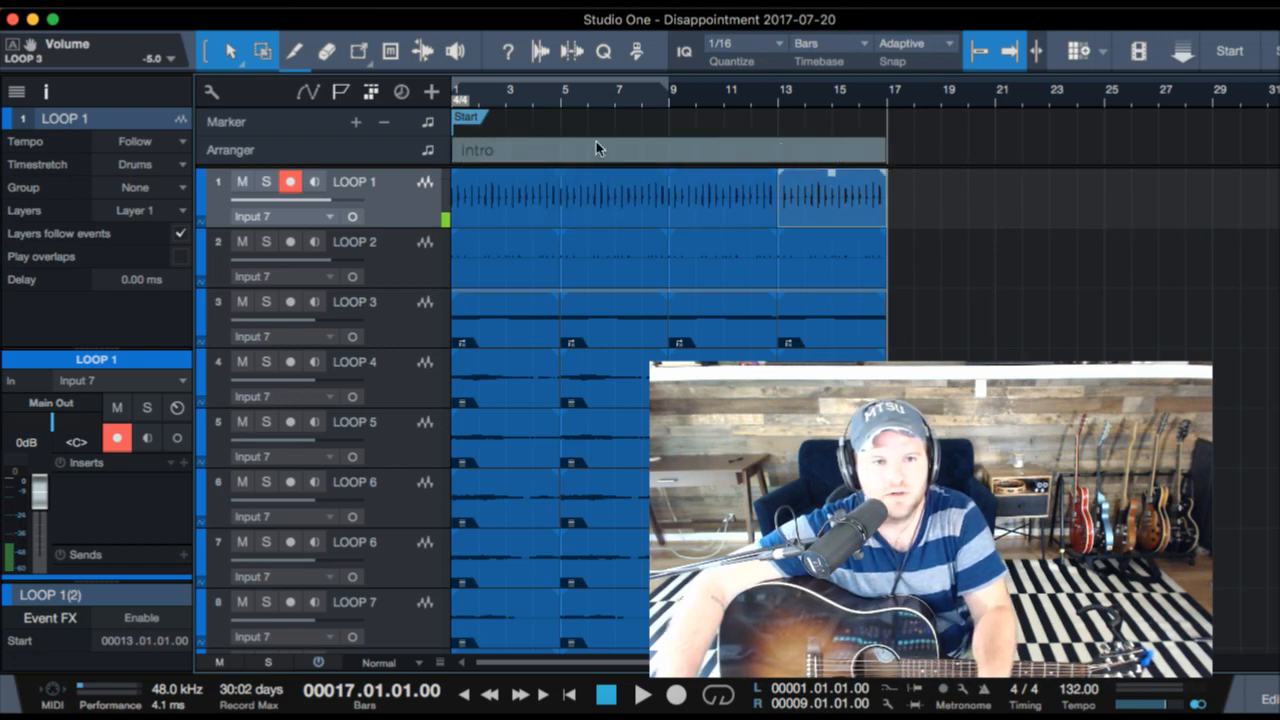
double_click(486, 156)
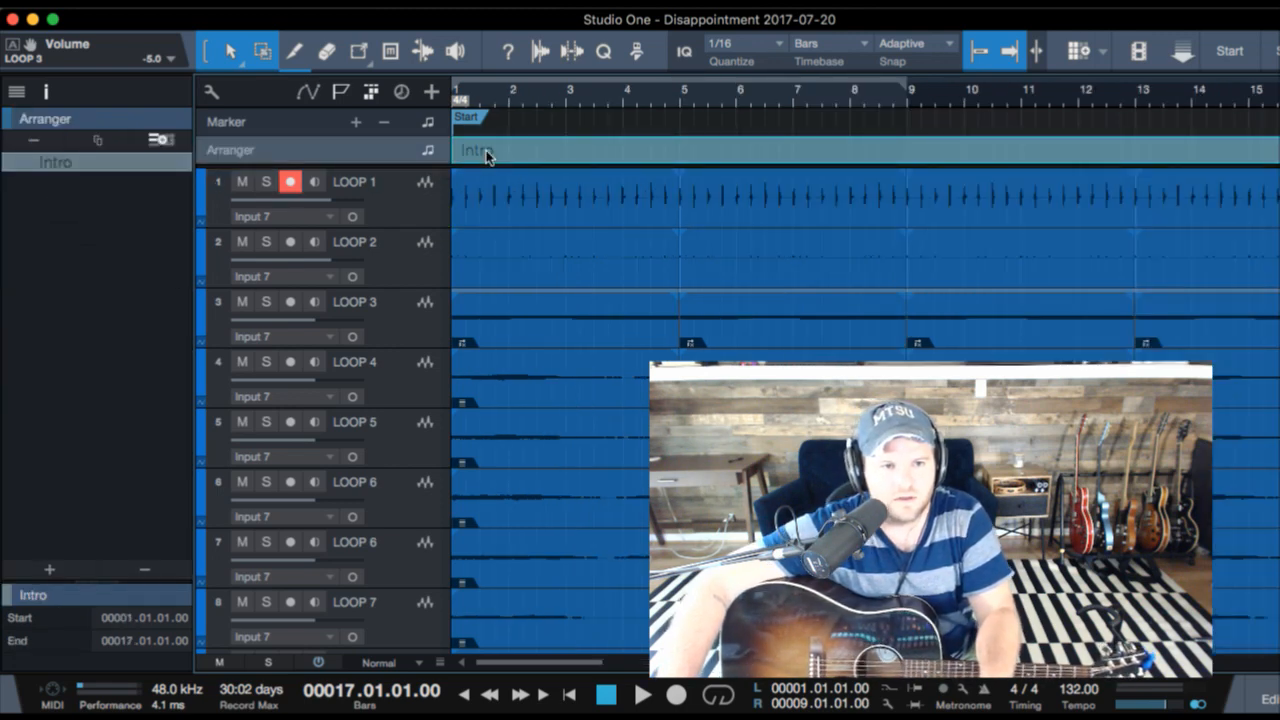
right_click(487, 157)
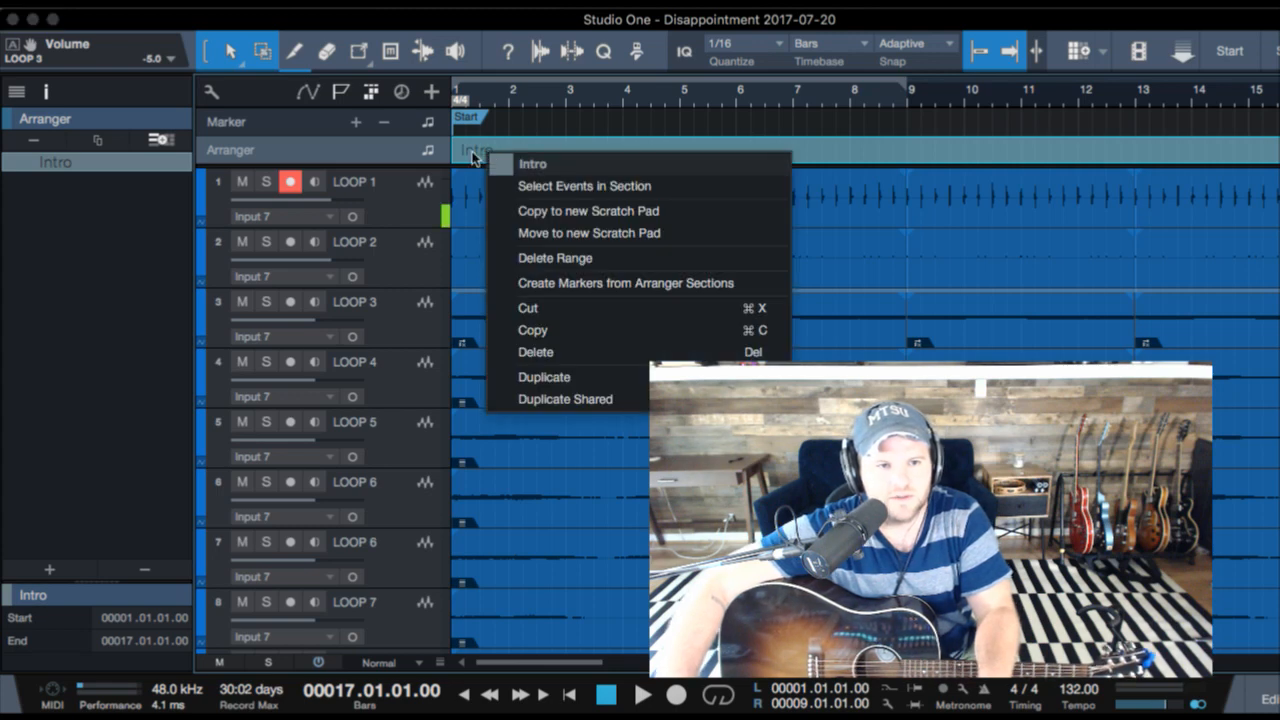
left_click(473, 158)
right_click(474, 157)
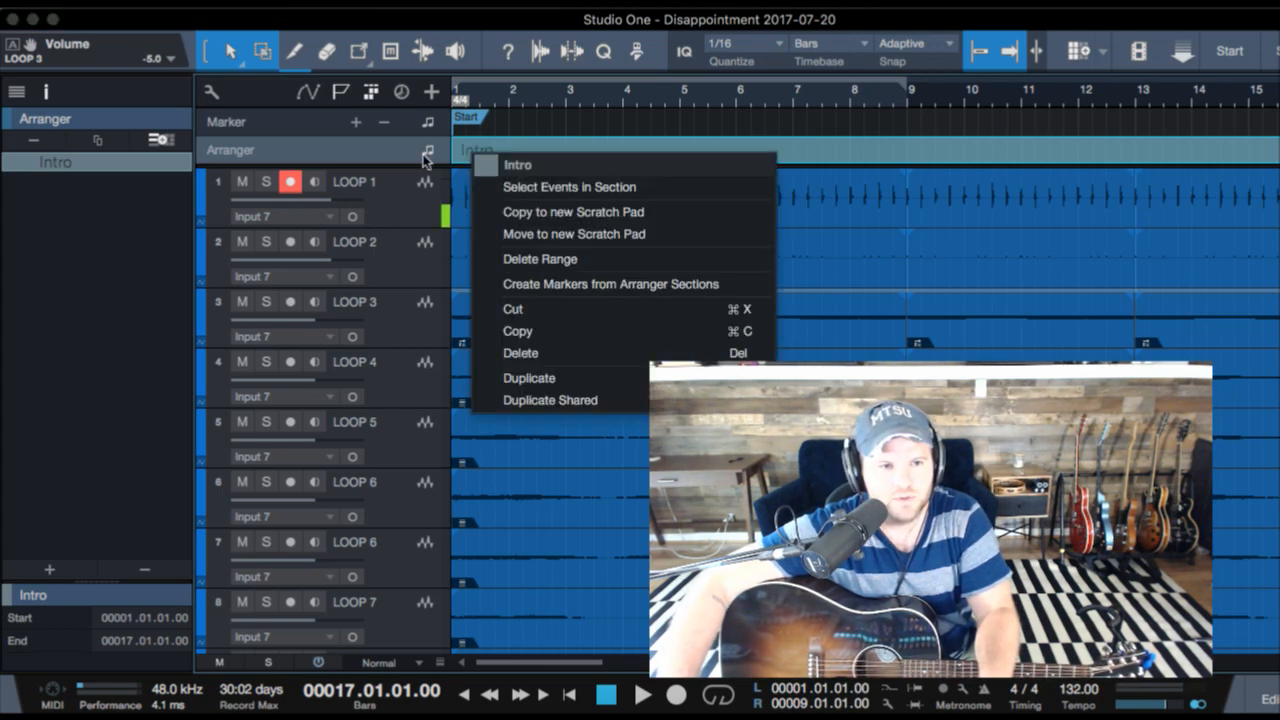
left_click(48, 162)
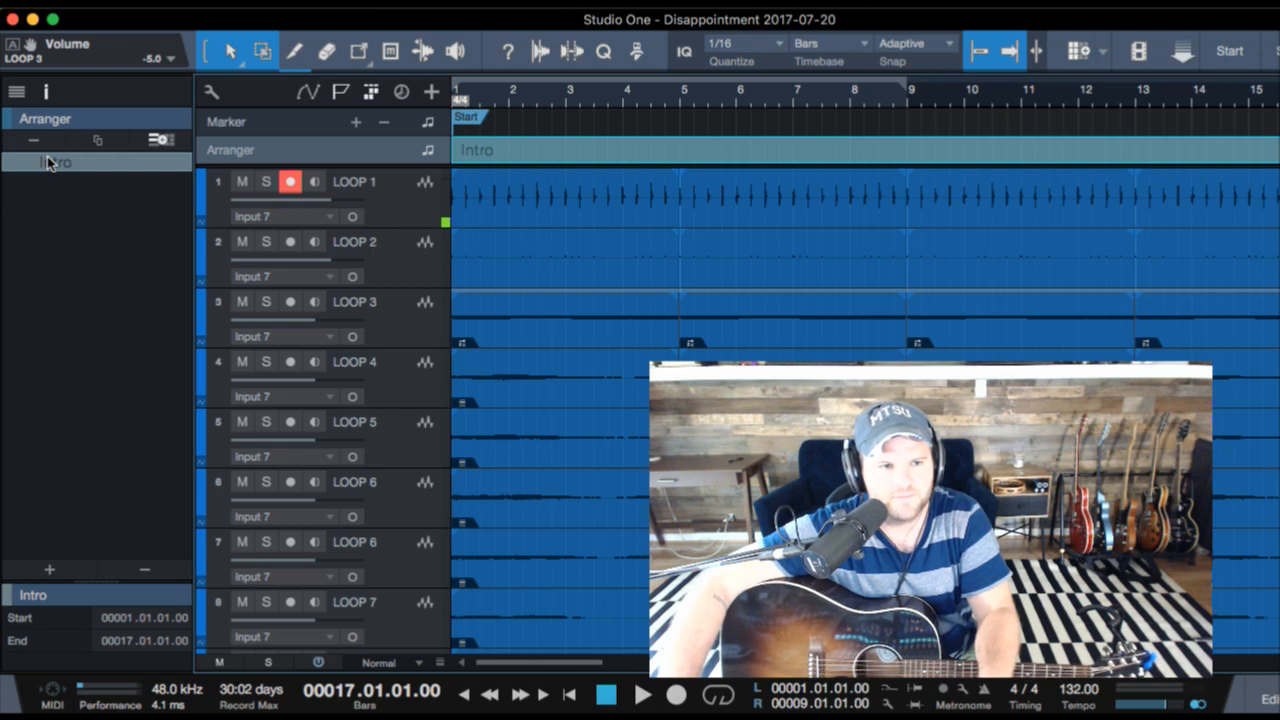
double_click(61, 164)
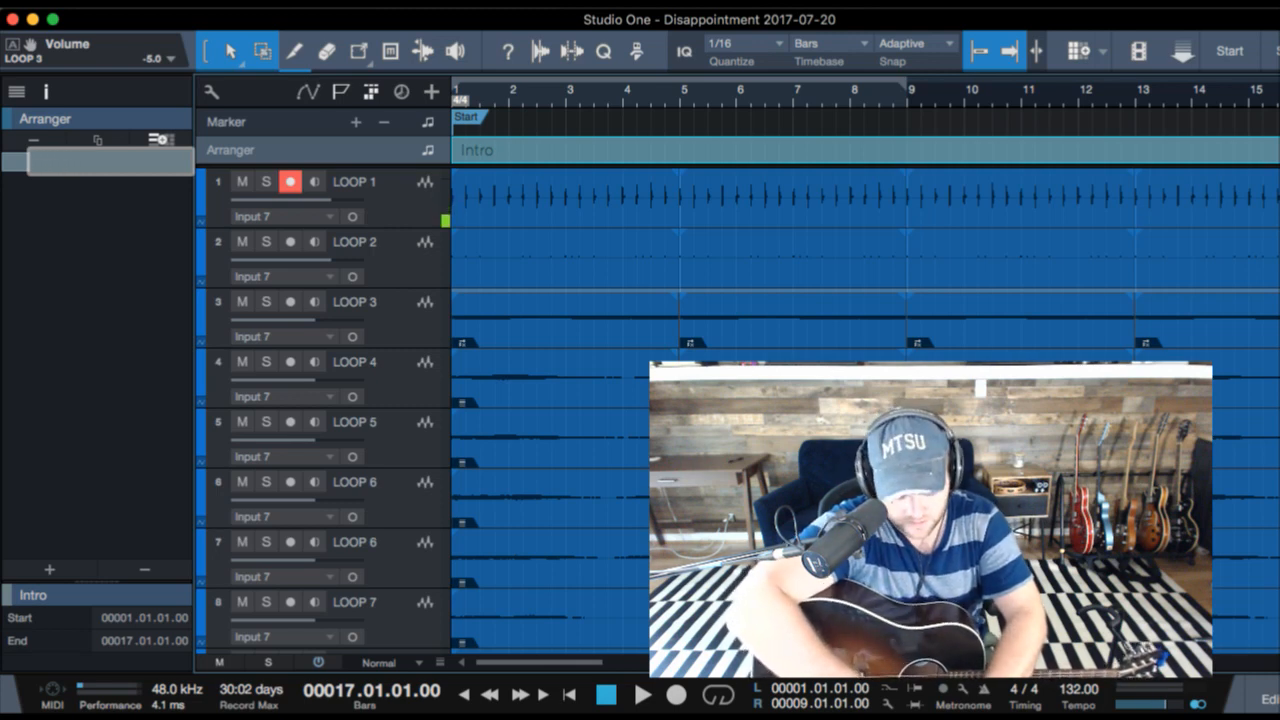
key("Return")
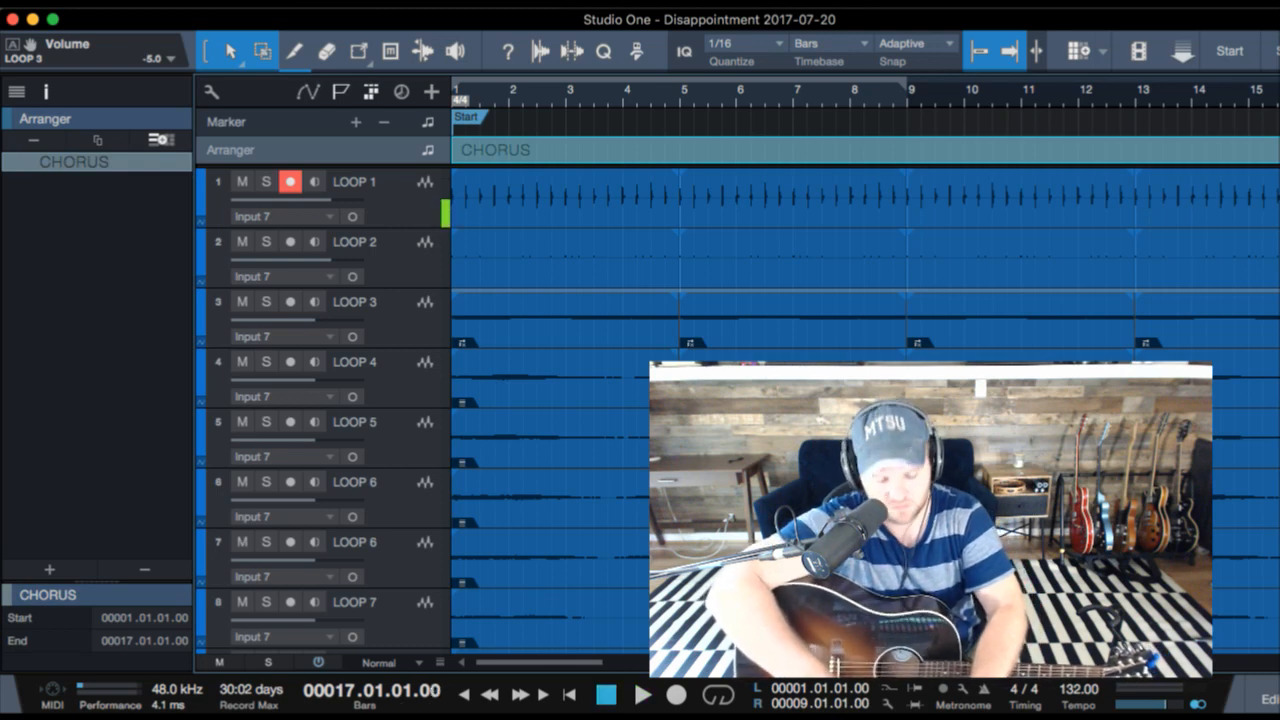
- Play back the CHORUS section from the start of the song and stop playback
key("space")
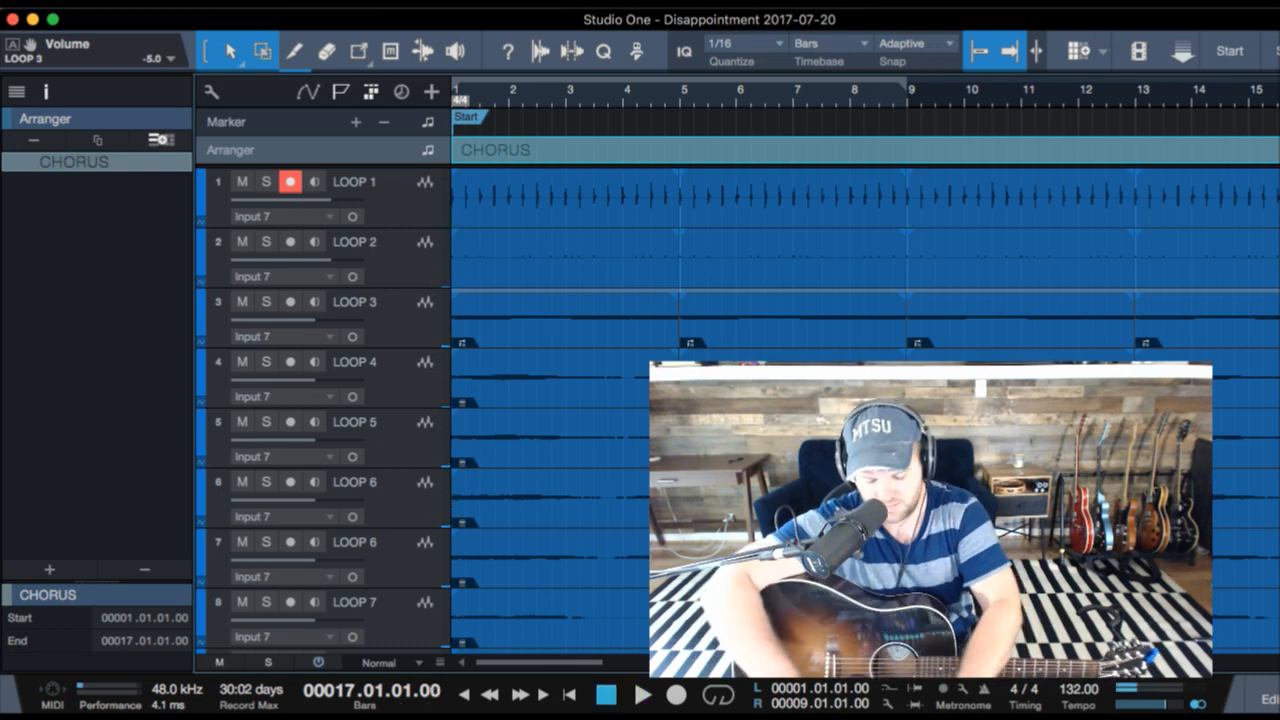
key("comma")
key("space")
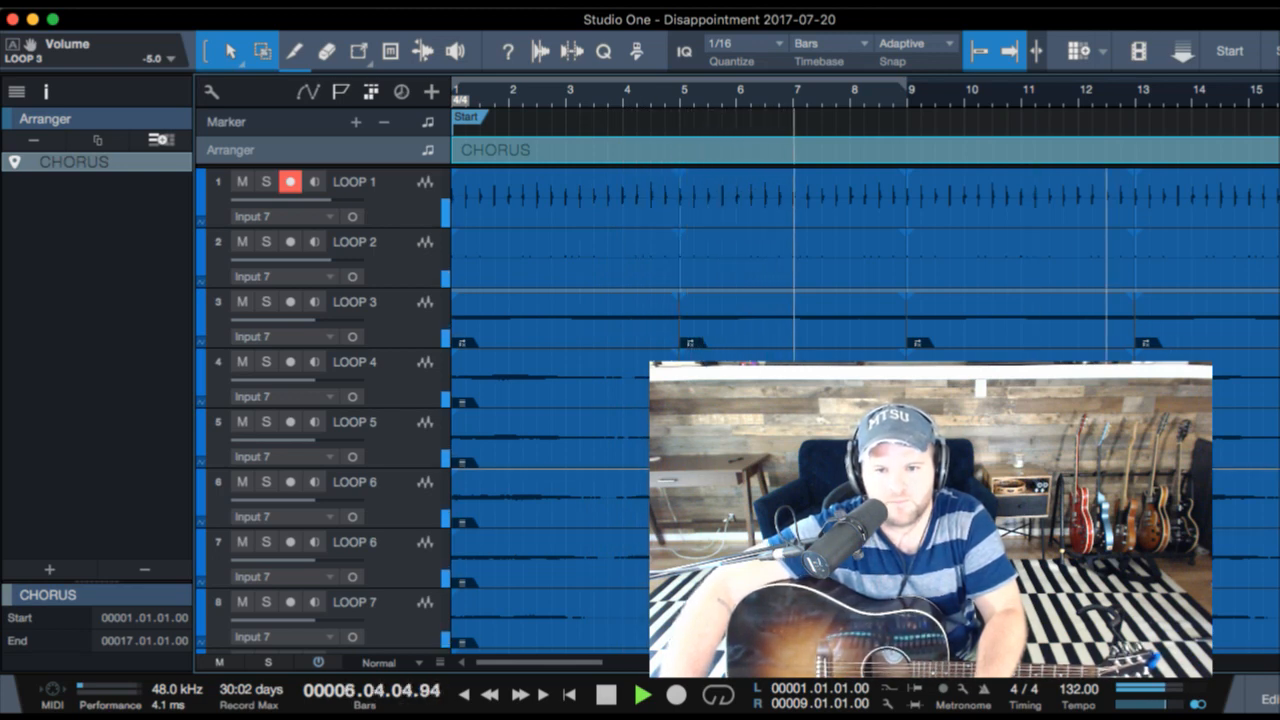
key("space")
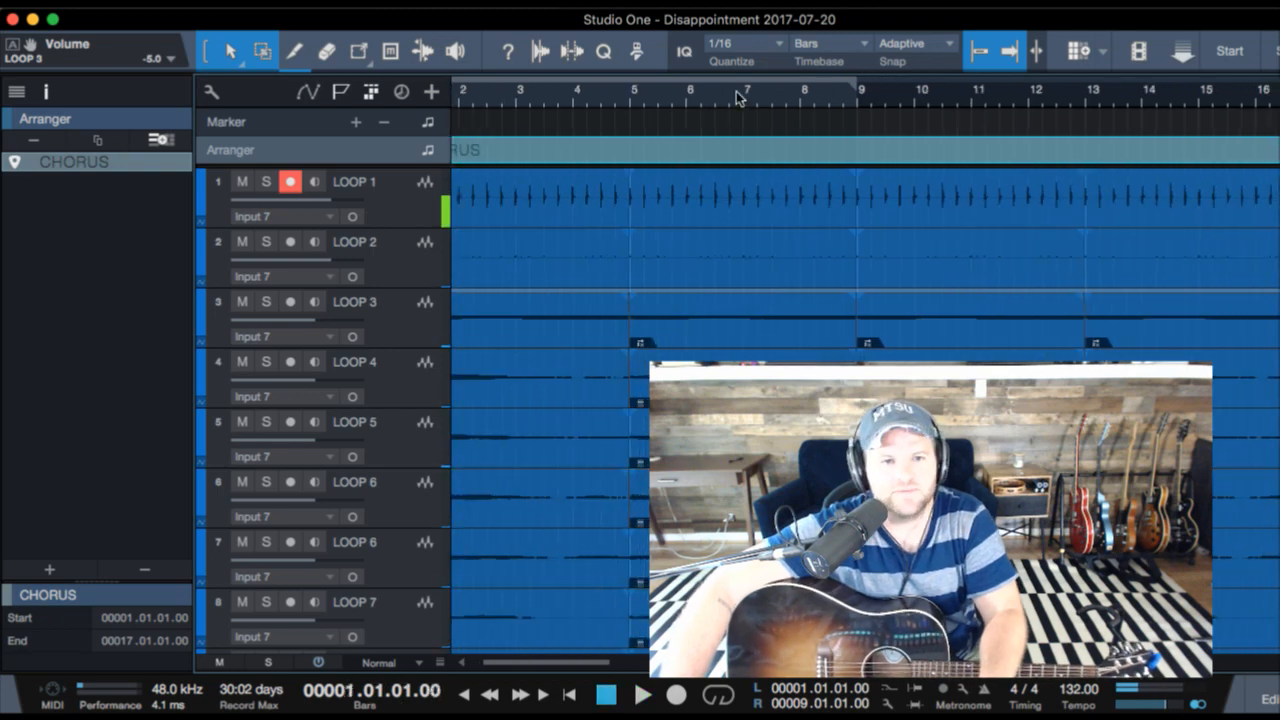
- Duplicate the CHORUS section with all its clips onto bars 17 to 33
left_click_drag(736, 91, 737, 82)
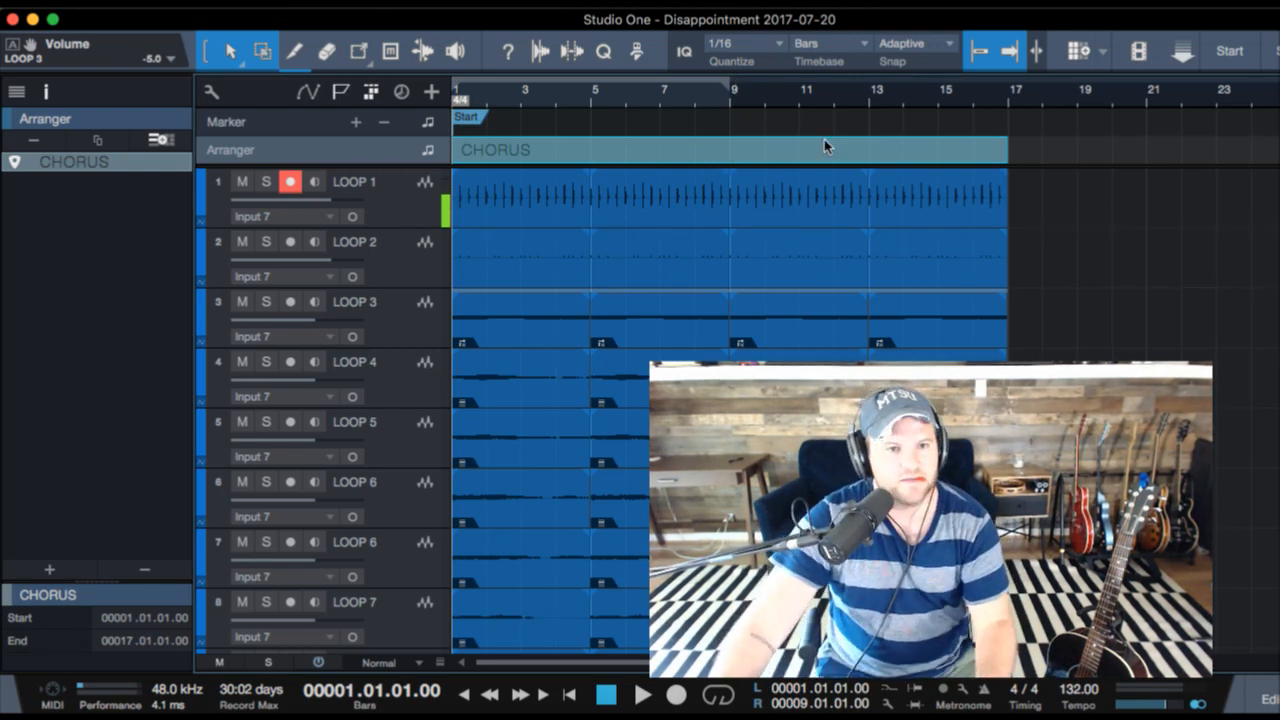
key("d")
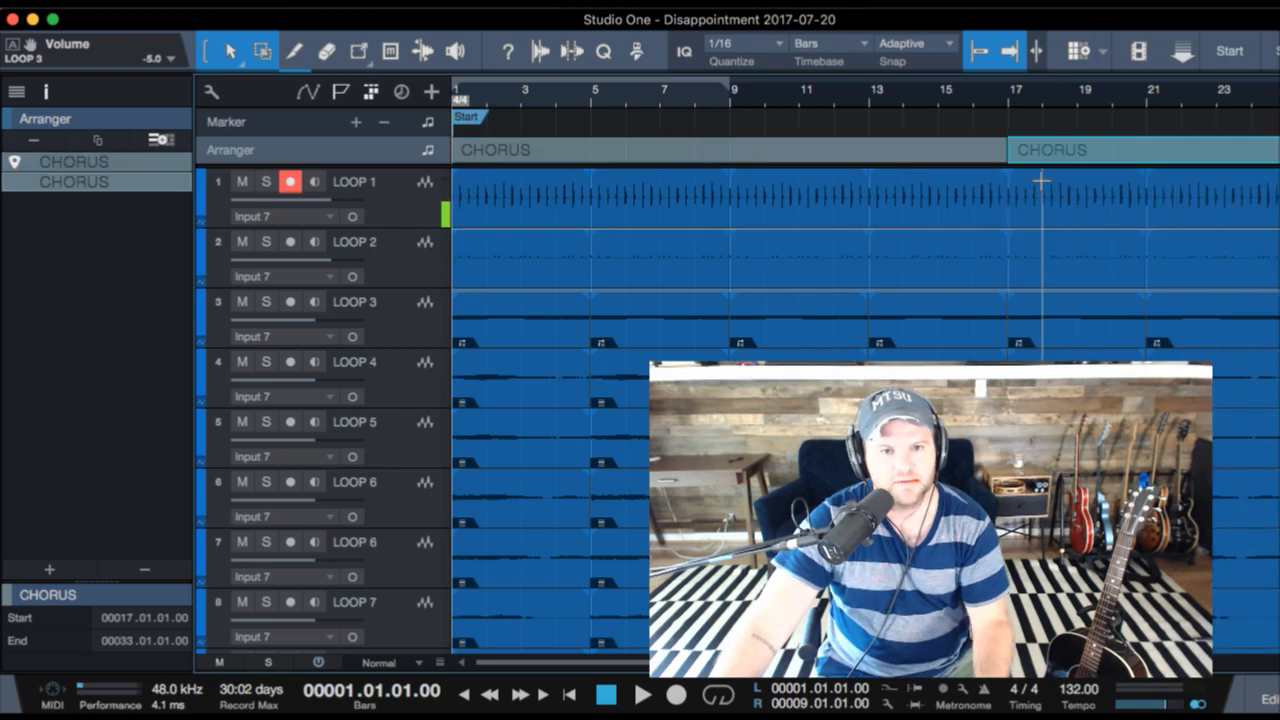
key("F3")
key("F3")
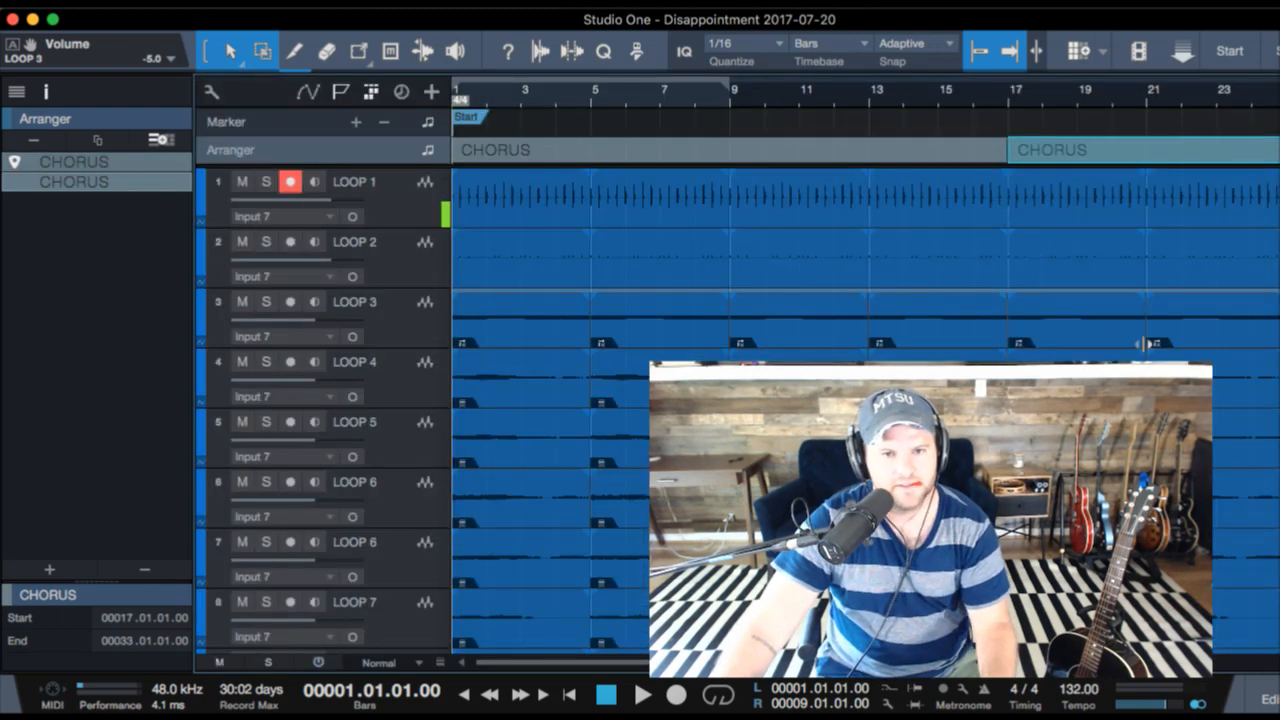
left_click_drag(938, 106, 933, 63)
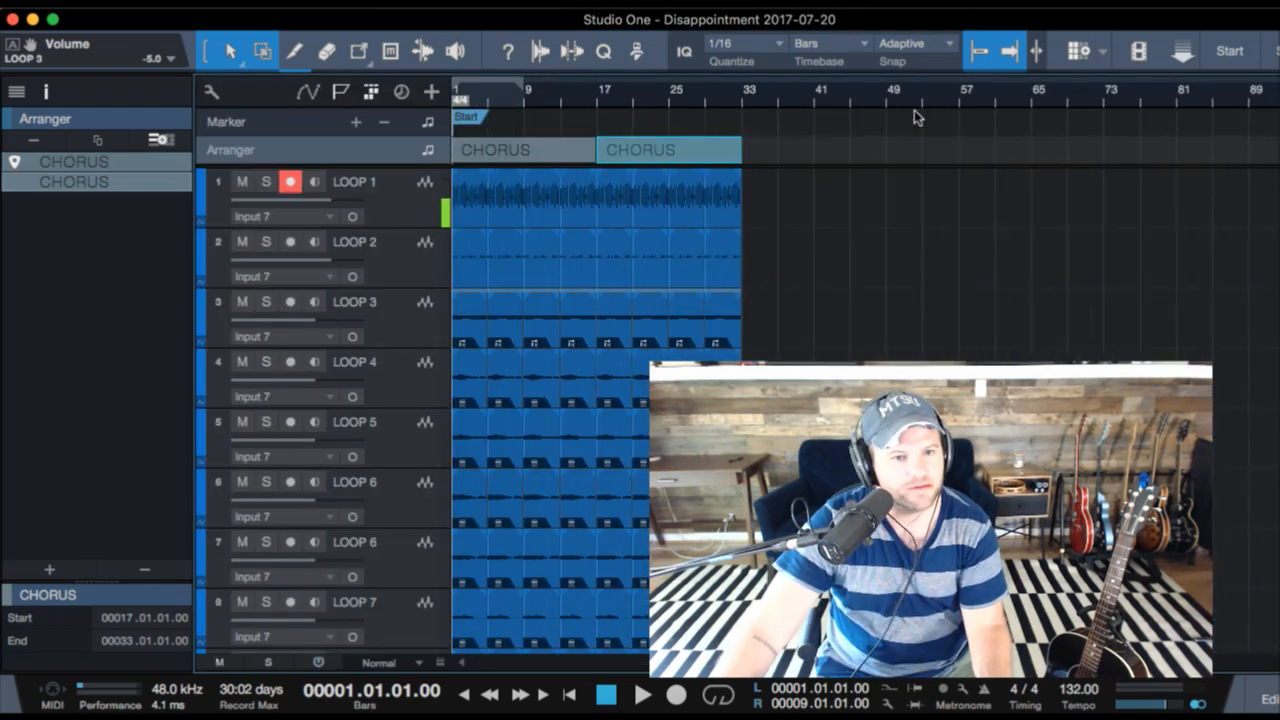
- Select the LOOP 3 through LOOP 7 clips across the second CHORUS section, bars 17 to 33, and mute them
scroll(786, 340, "down", 3)
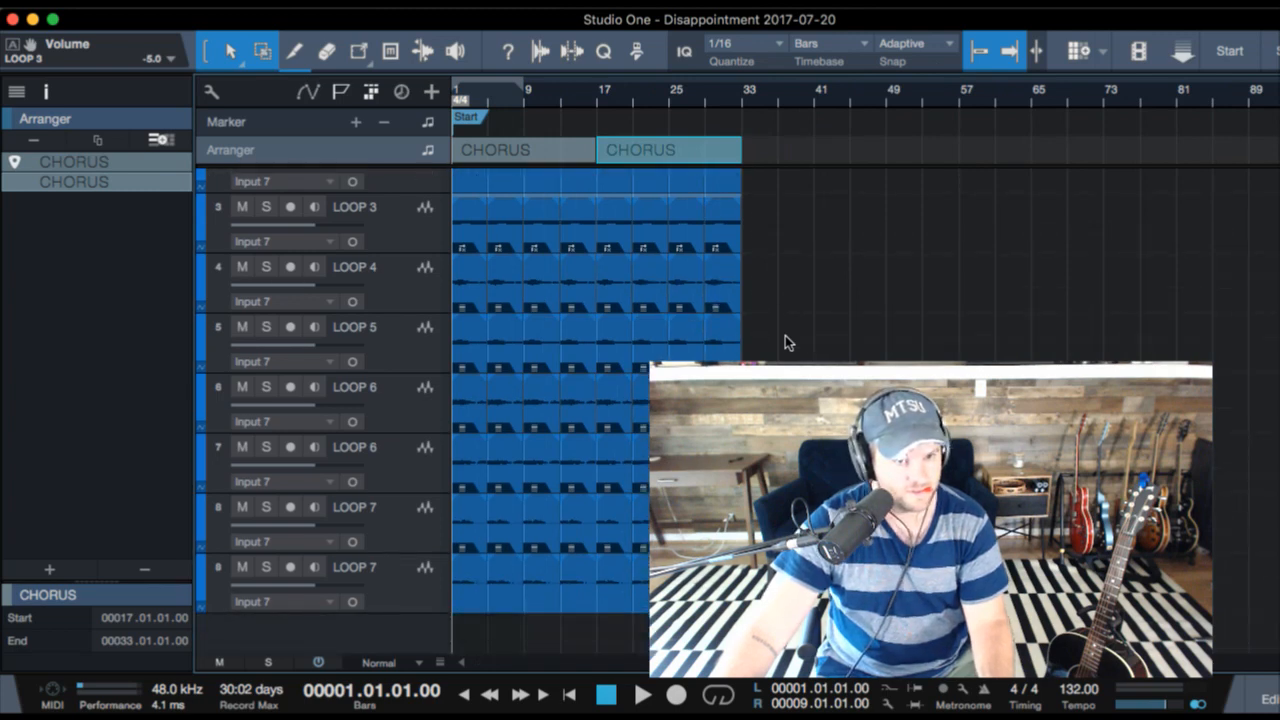
scroll(770, 320, "up", 2)
left_click_drag(760, 303, 596, 685)
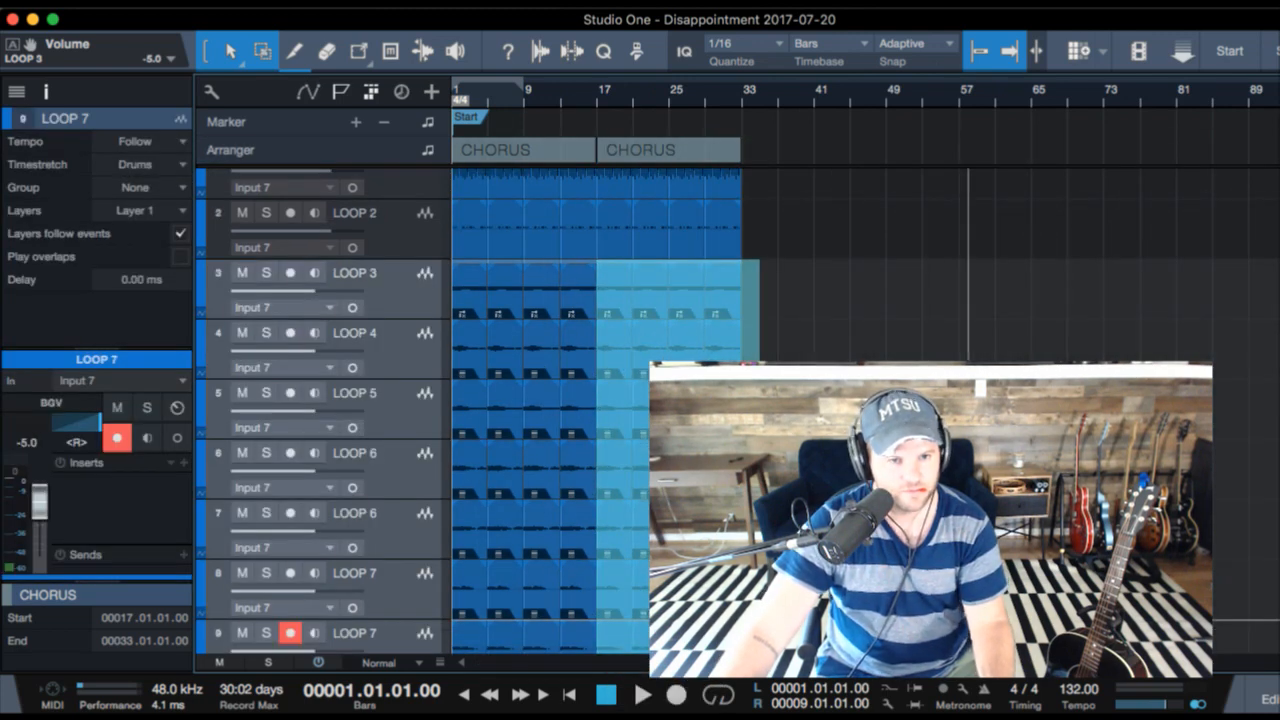
key("shift+m")
scroll(950, 434, "down", 2)
scroll(950, 434, "up", 3)
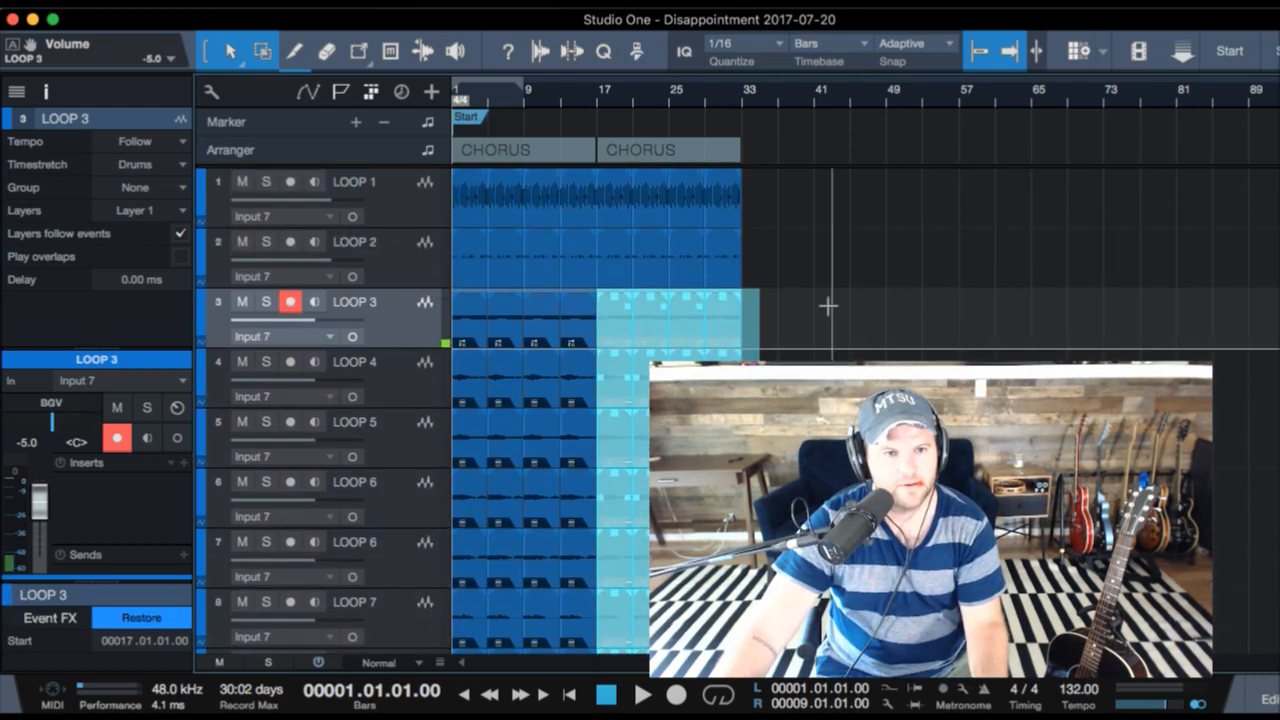
- Play back from bar 14 through the transition into the second CHORUS section
left_click(597, 97)
left_click(571, 97)
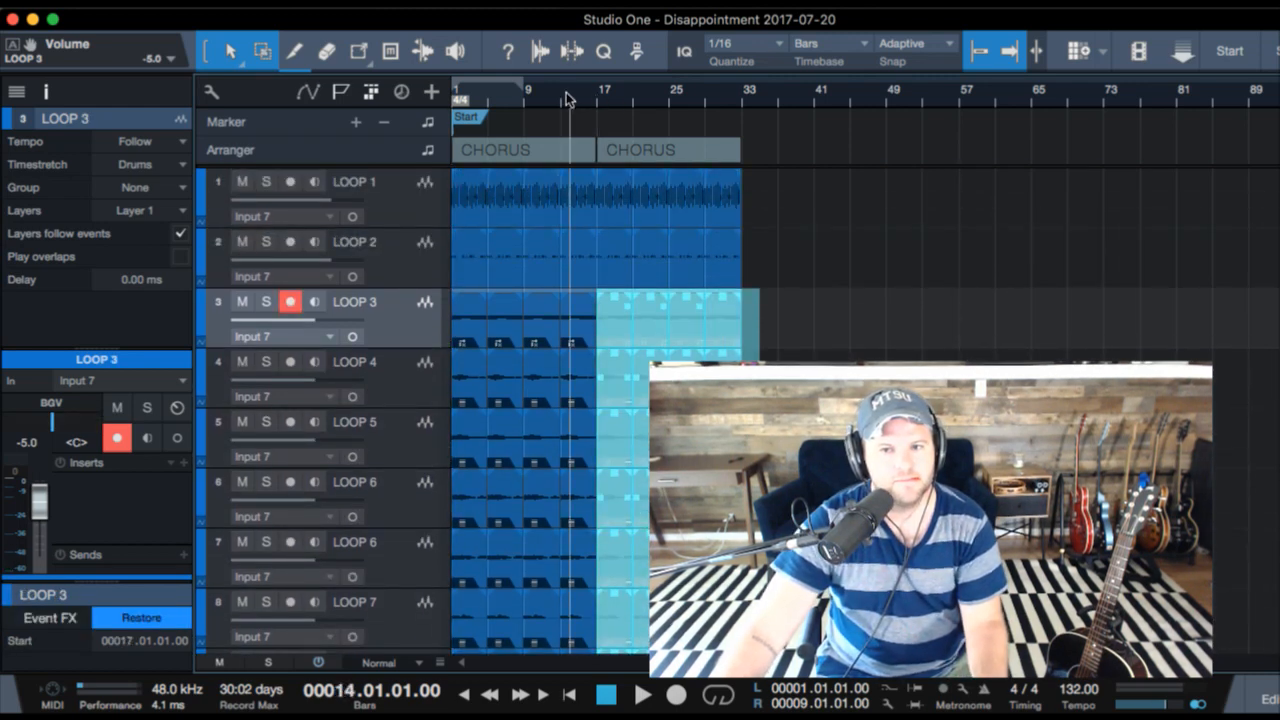
key("space")
scroll(592, 143, "up", 4)
scroll(592, 143, "up", 2)
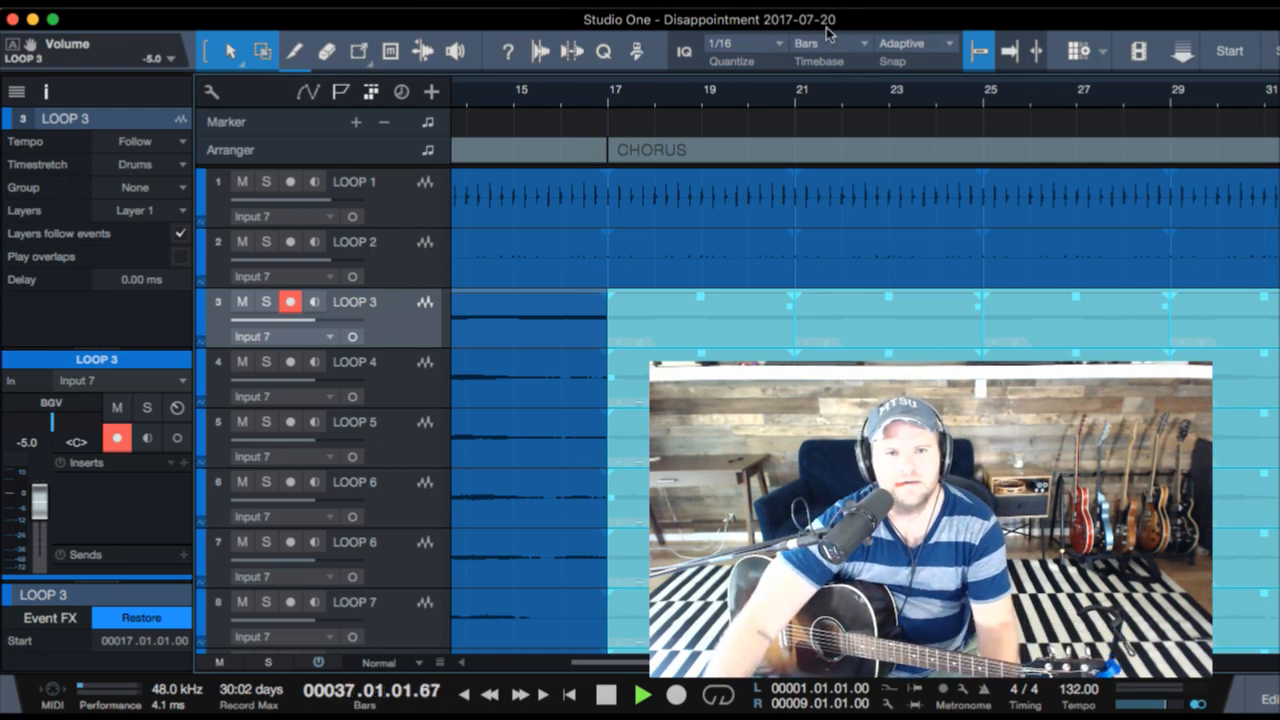
key("shift+f")
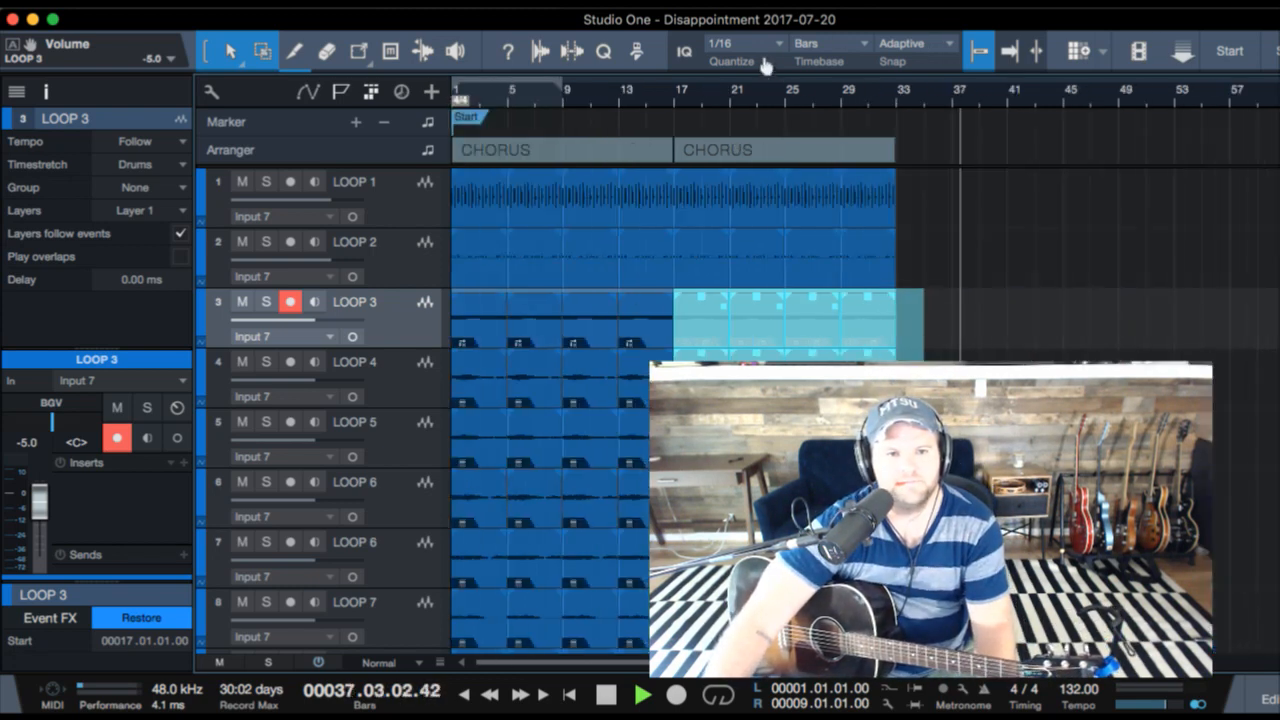
- Set the loop range to the second CHORUS section, bars 17 to 33, and turn on looped playback
left_click(708, 147)
key("p")
key("space")
key("space")
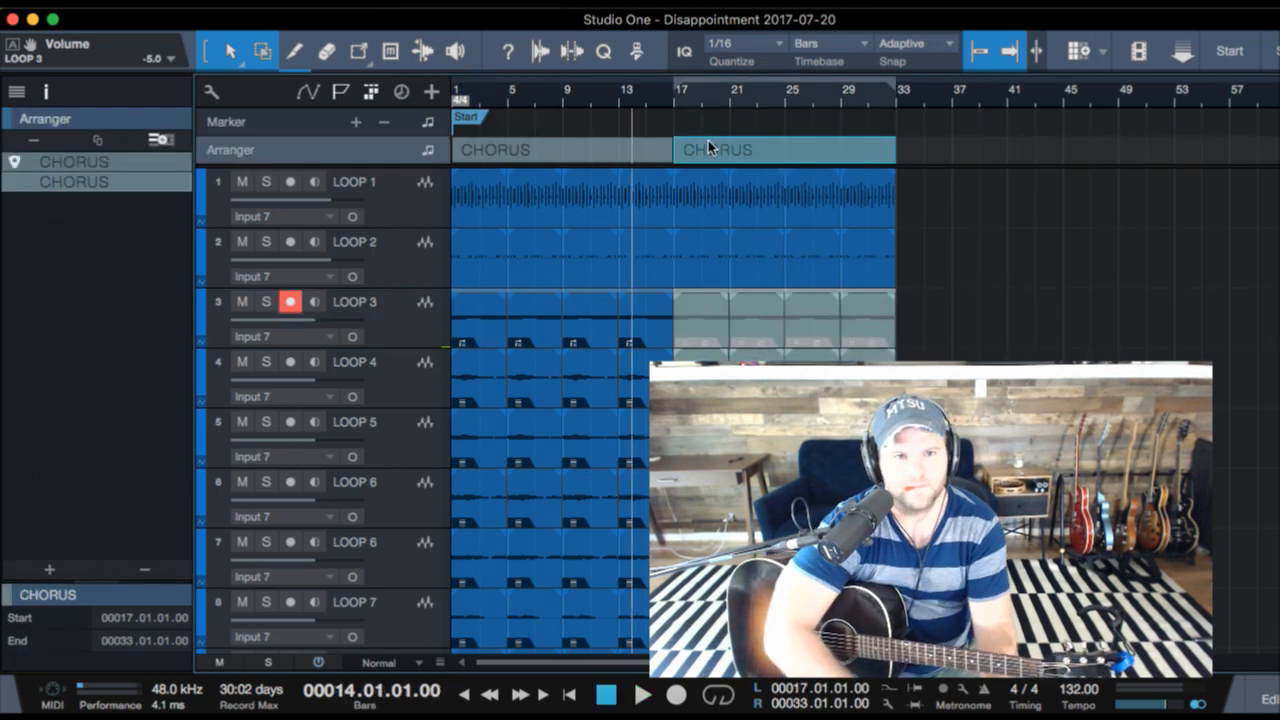
key("KP_Divide")
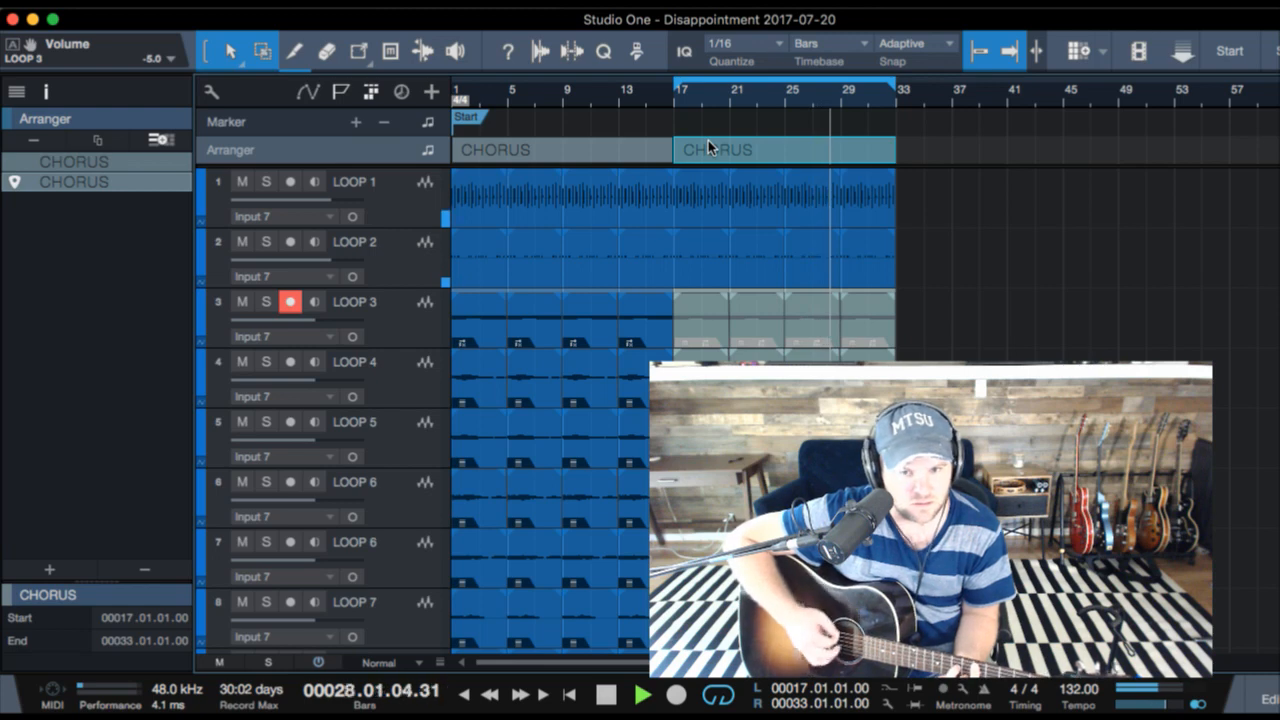
- Audition the looped second CHORUS section repeatedly from bar 14, then from the start of the song
key("space")
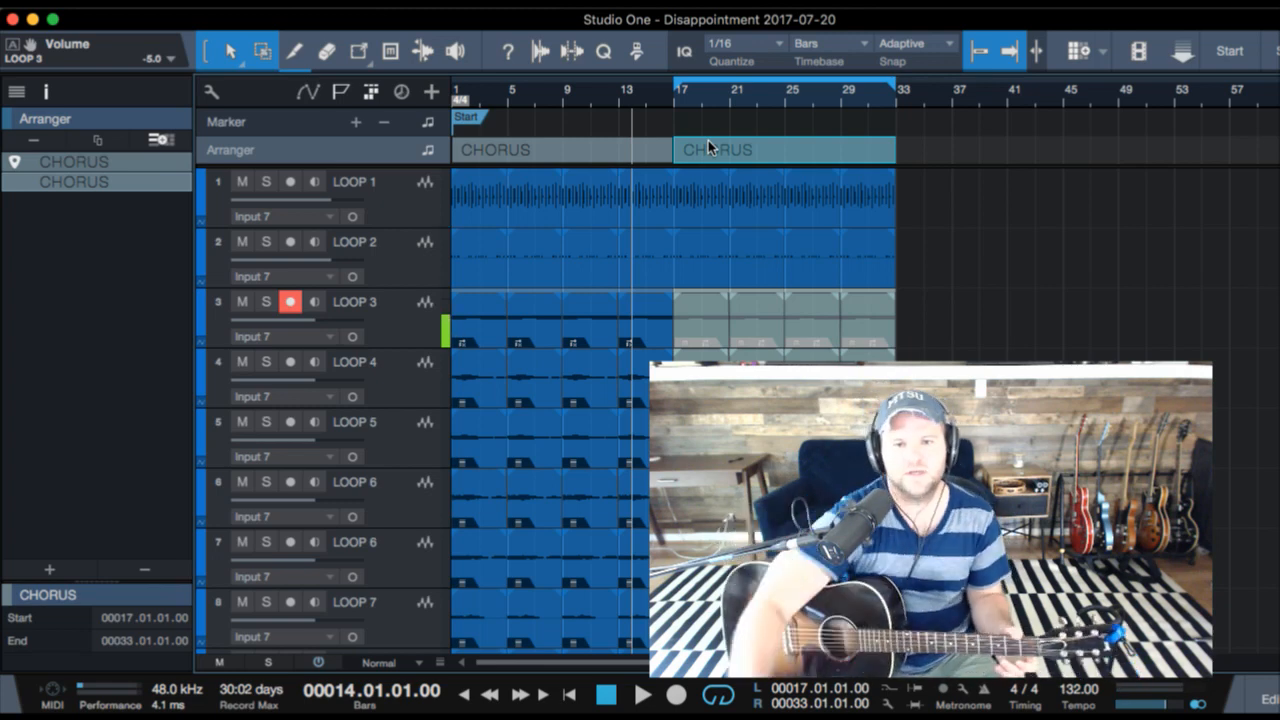
key("space")
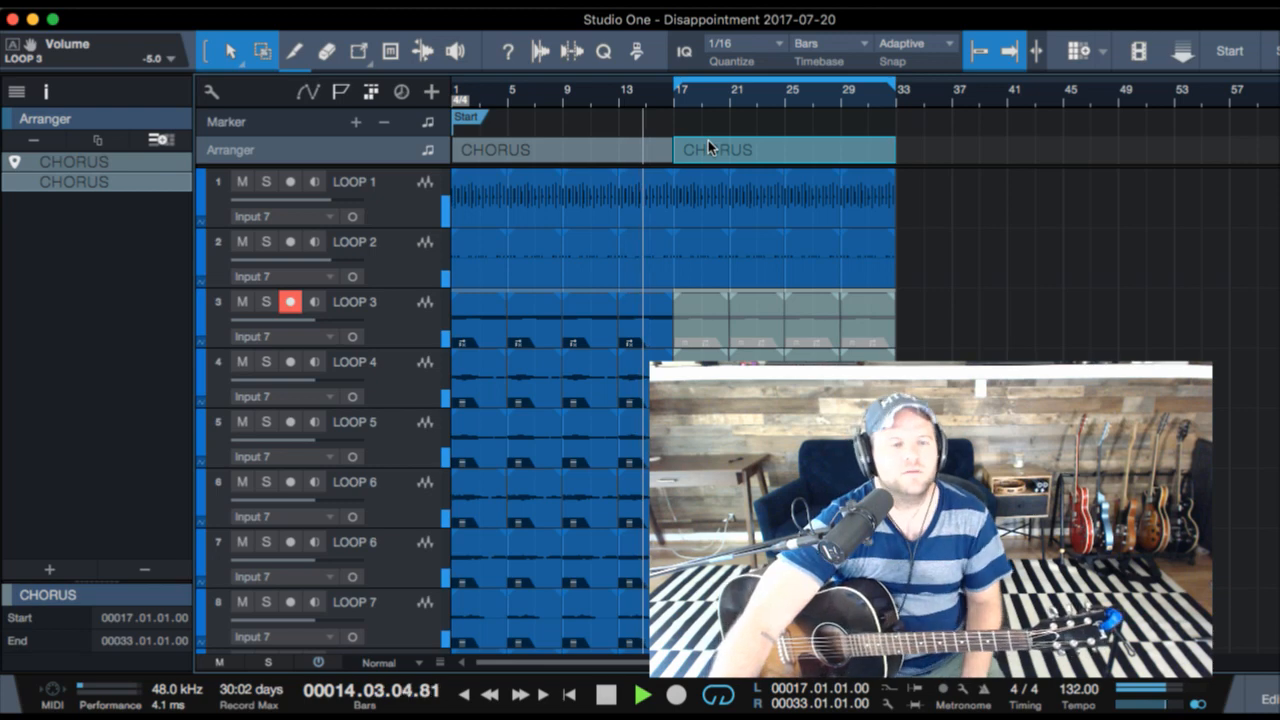
key("comma")
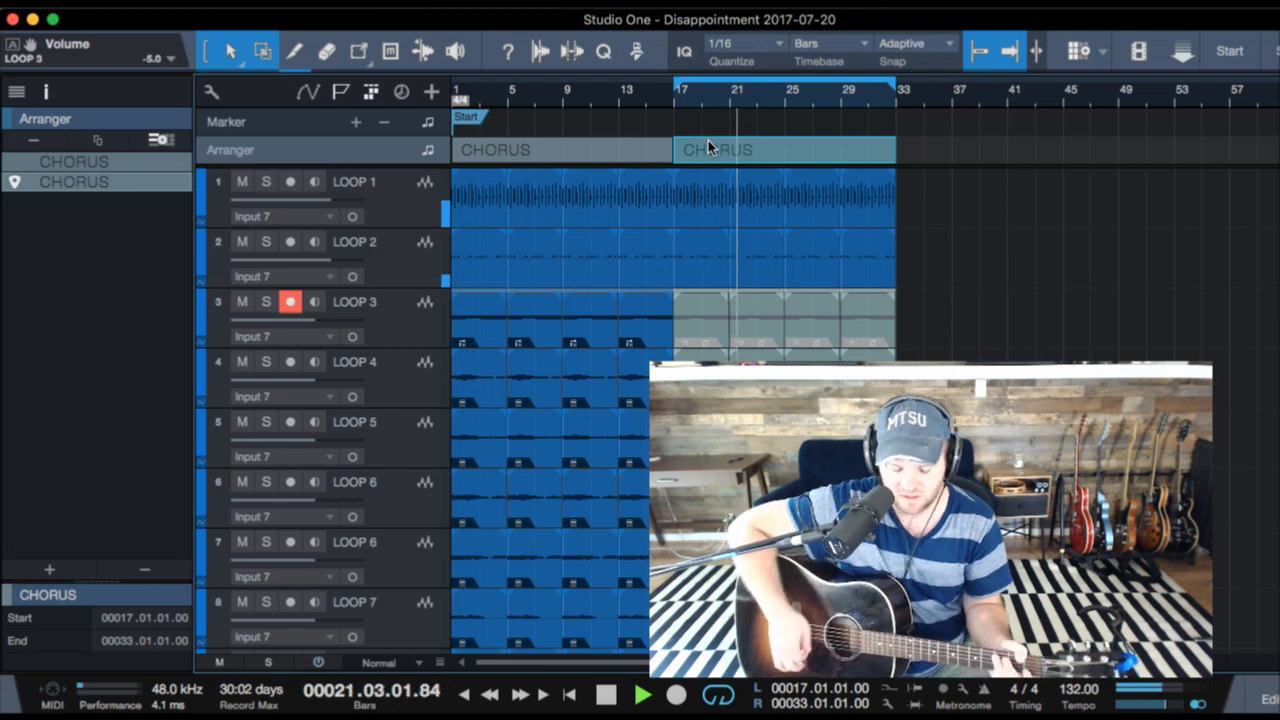
key("space")
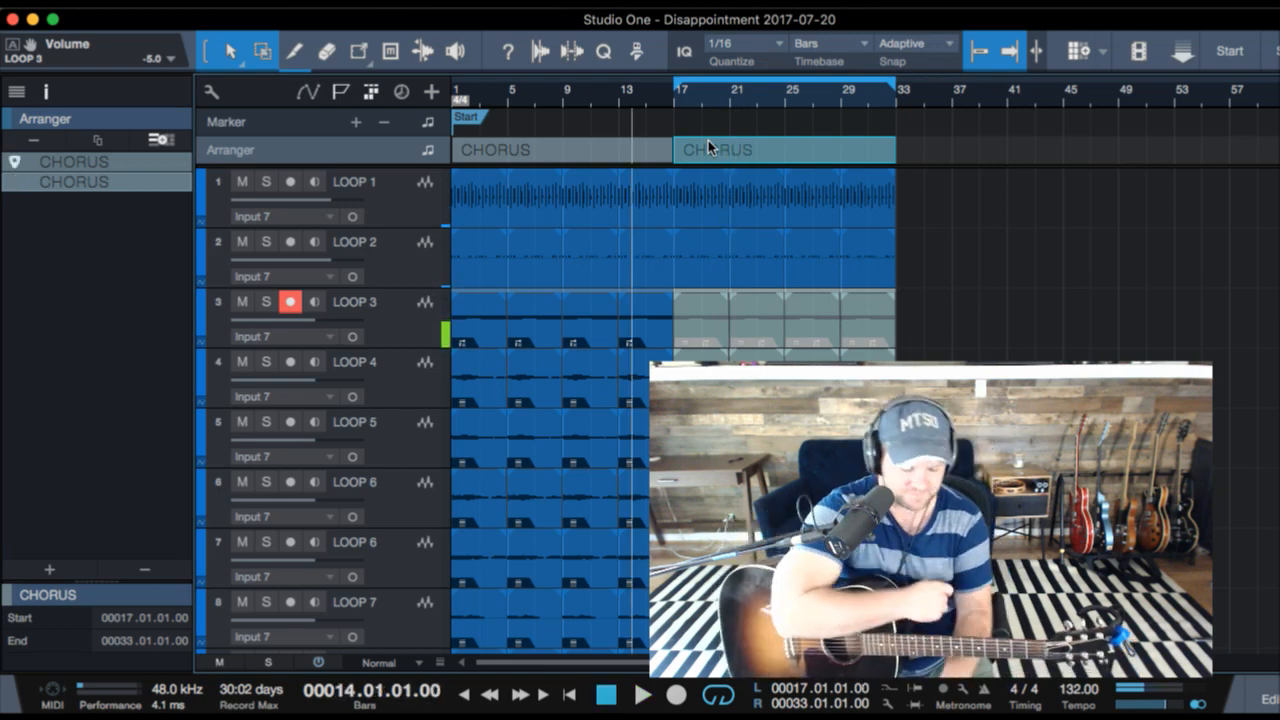
key("space")
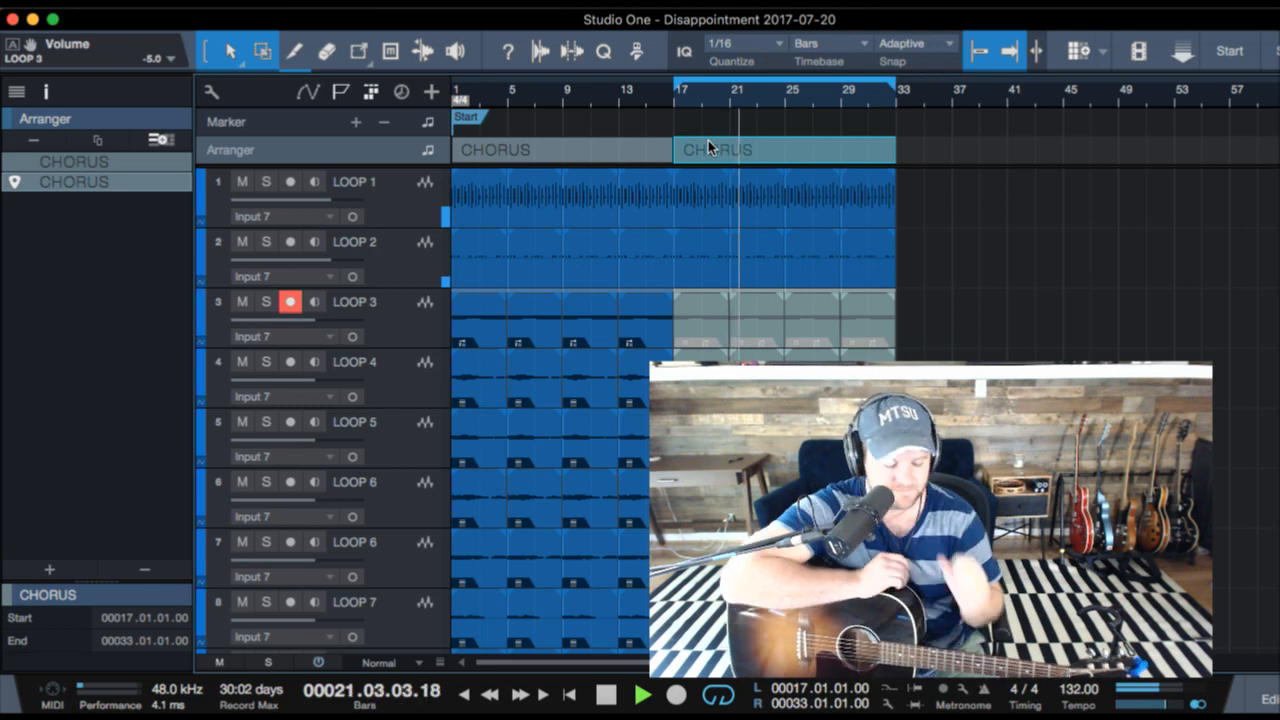
key("space")
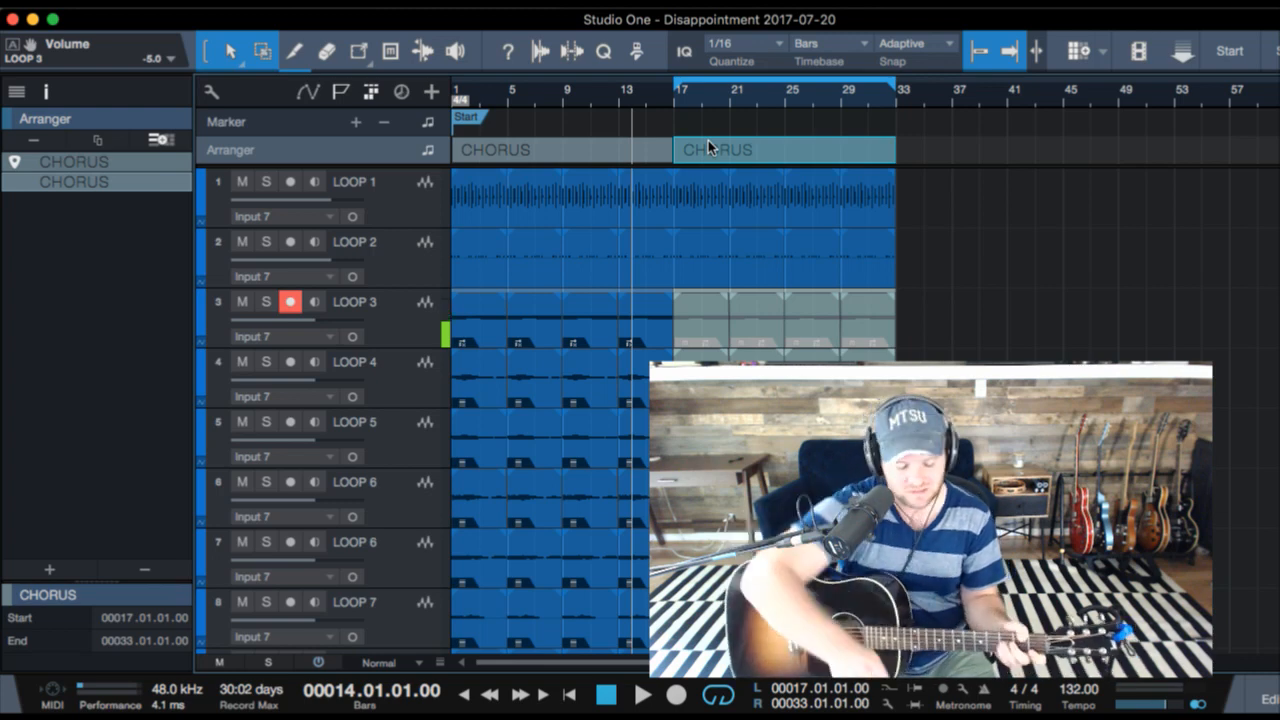
key("Home")
key("space")
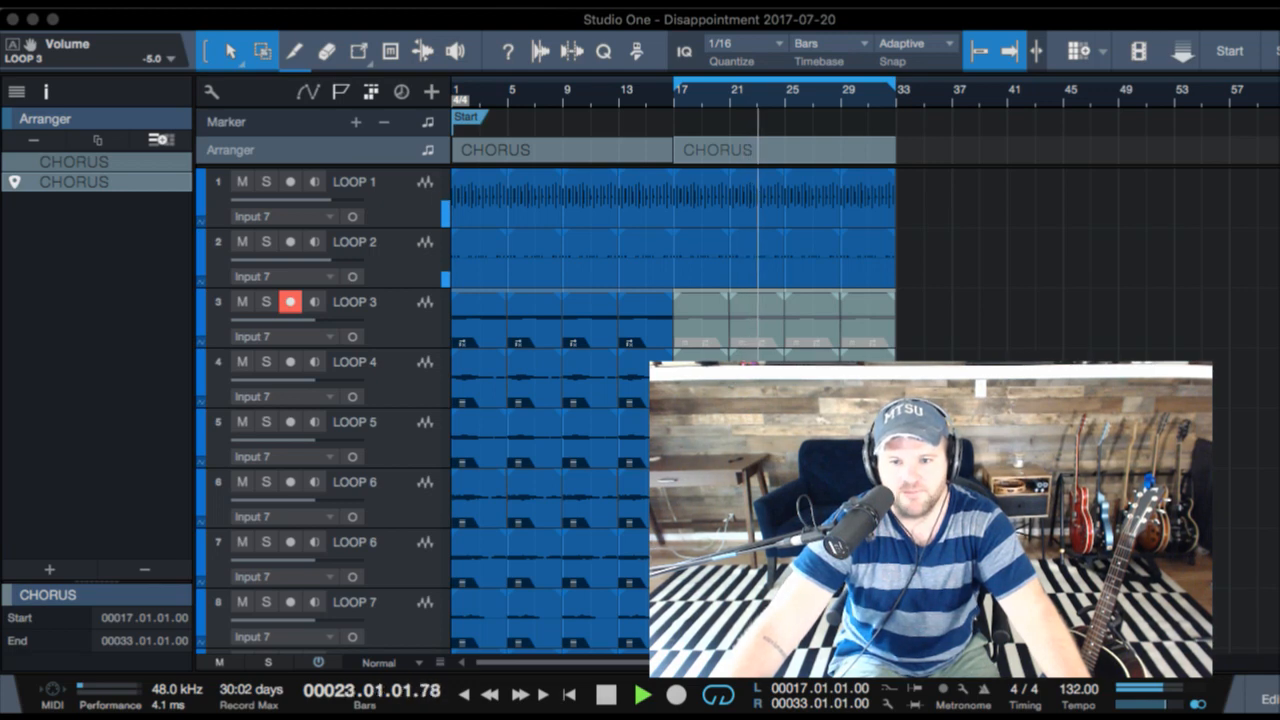
- Bring the lyrics note "I Don't Wanna Look" over the arrangement and place the cursor after "Don't wanna be anything but good"
left_click_drag(1279, 84, 183, 66)
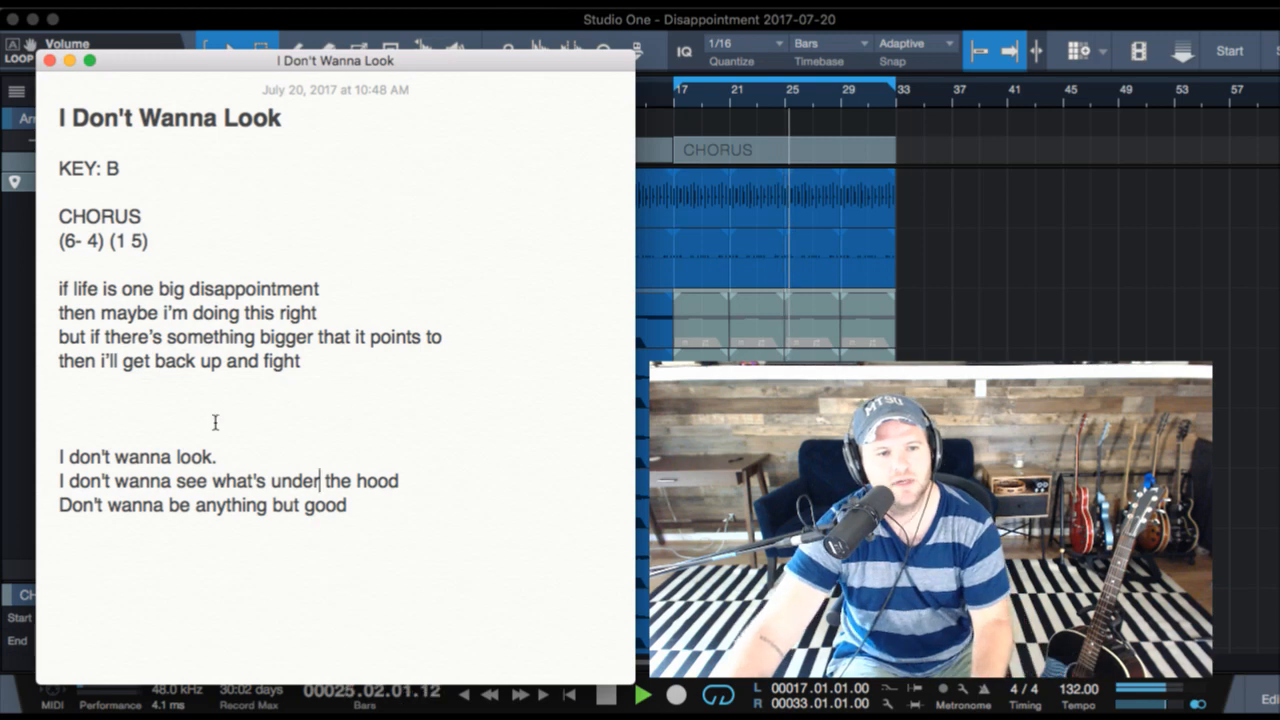
left_click(228, 462)
key("Down")
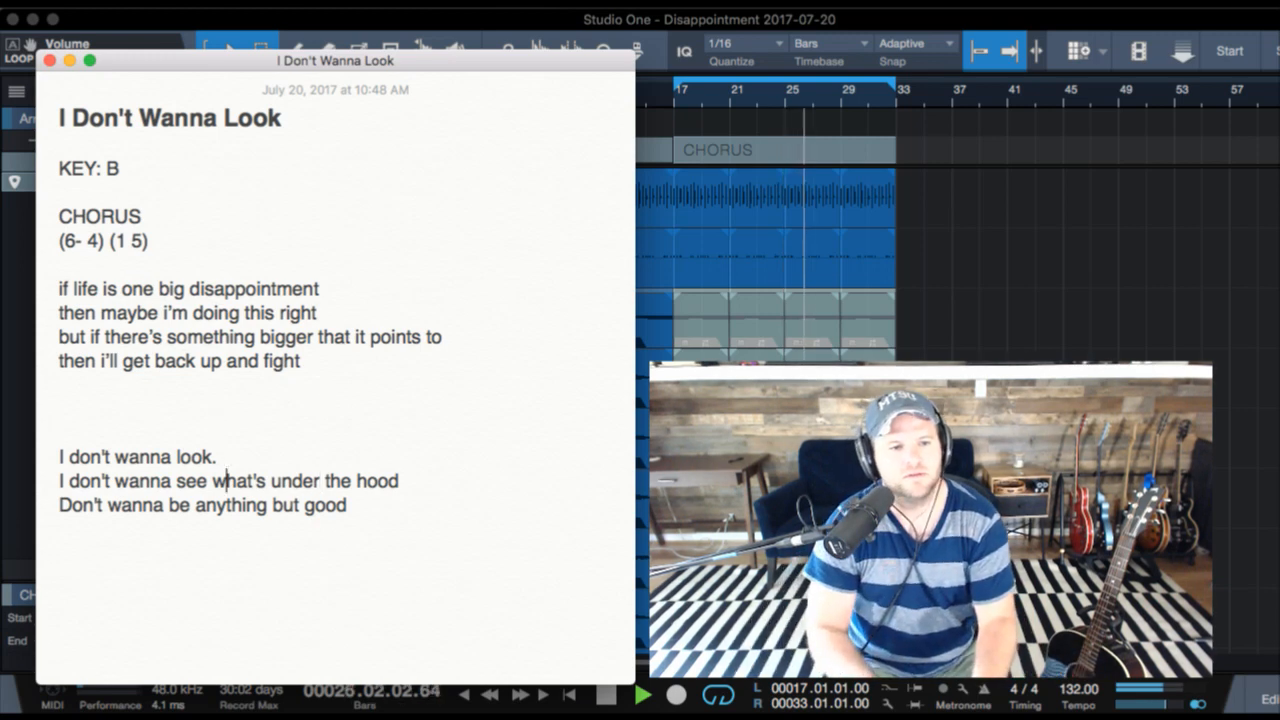
key("Up")
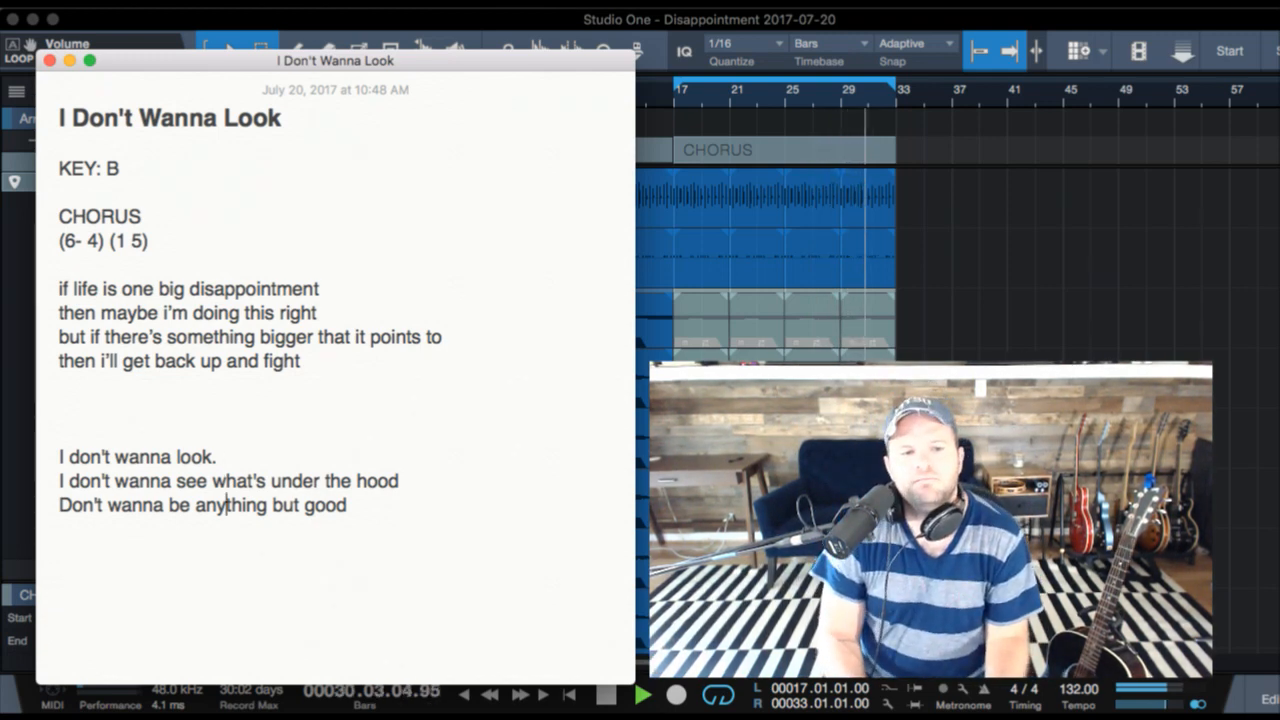
left_click(349, 505)
key("BackSpace")
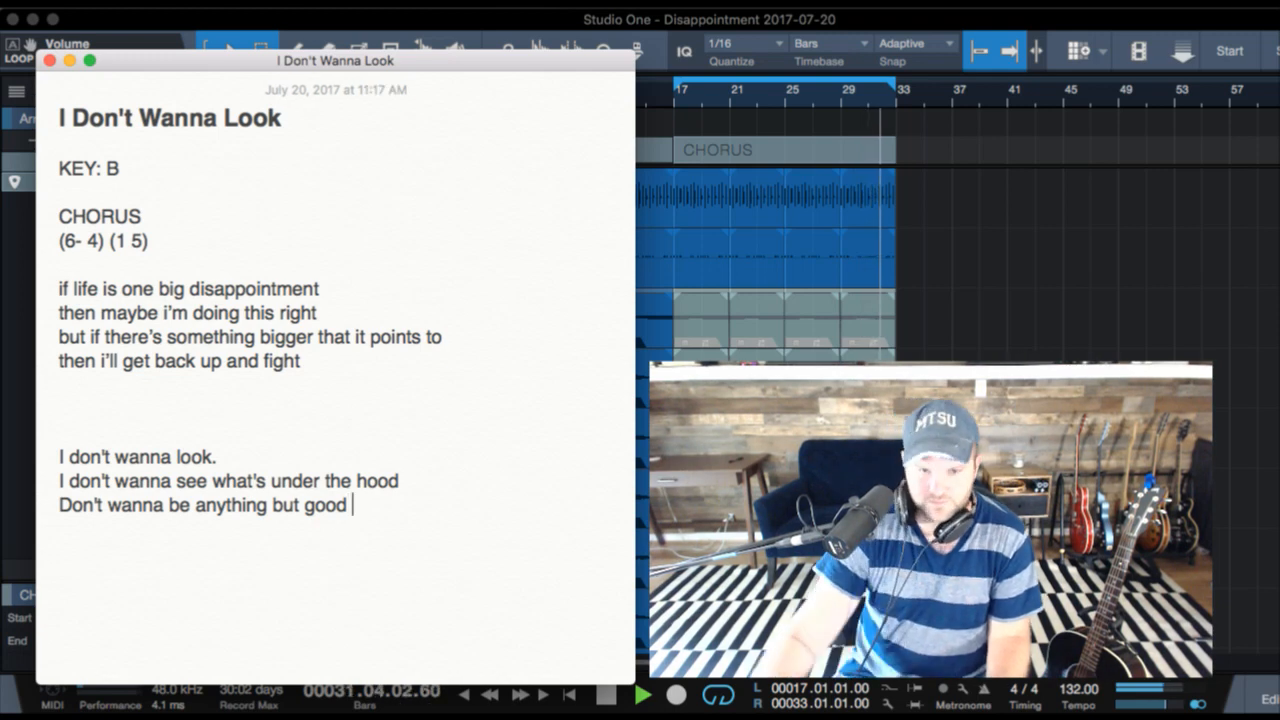
- Stop the song's playback and reposition the lyrics note window so the transport stays visible
key("super+Tab")
key("space")
key("super+Tab")
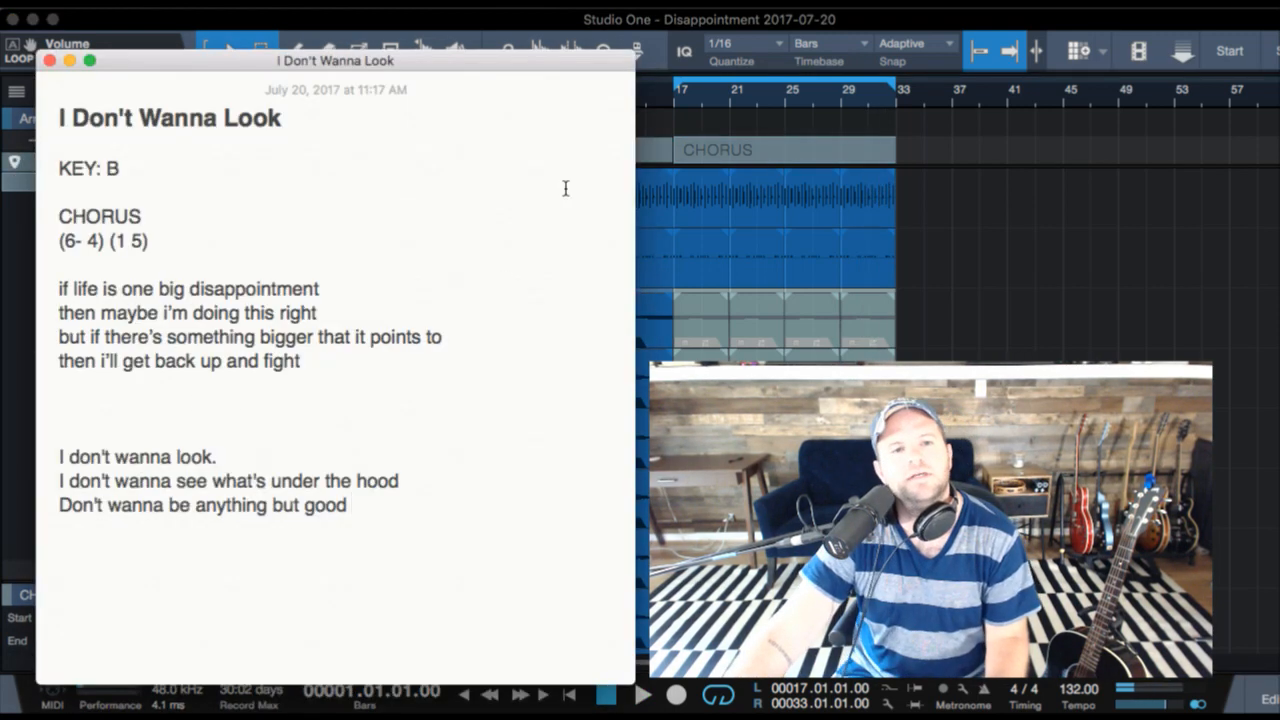
left_click_drag(514, 60, 537, 31)
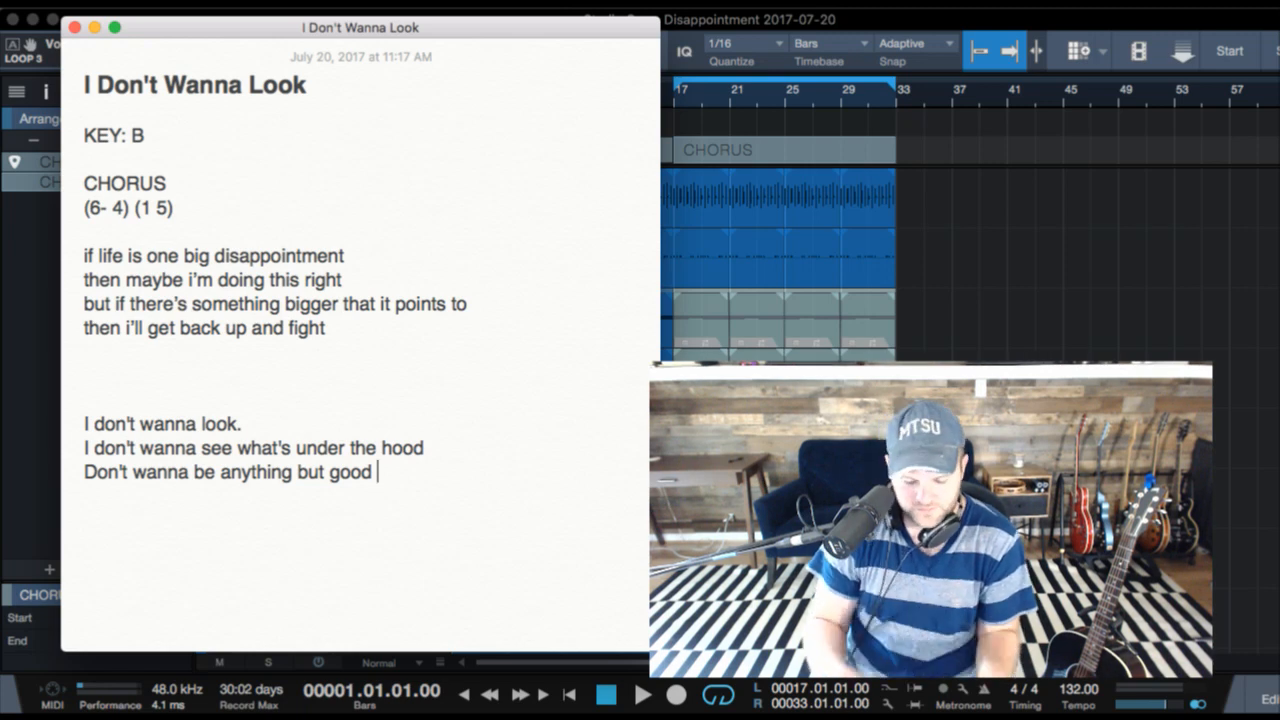
- Start playback of the muted-layer CHORUS section from bar 17 in Studio One and return to the lyrics note
key("super+Tab")
key("space")
key("super+Tab")
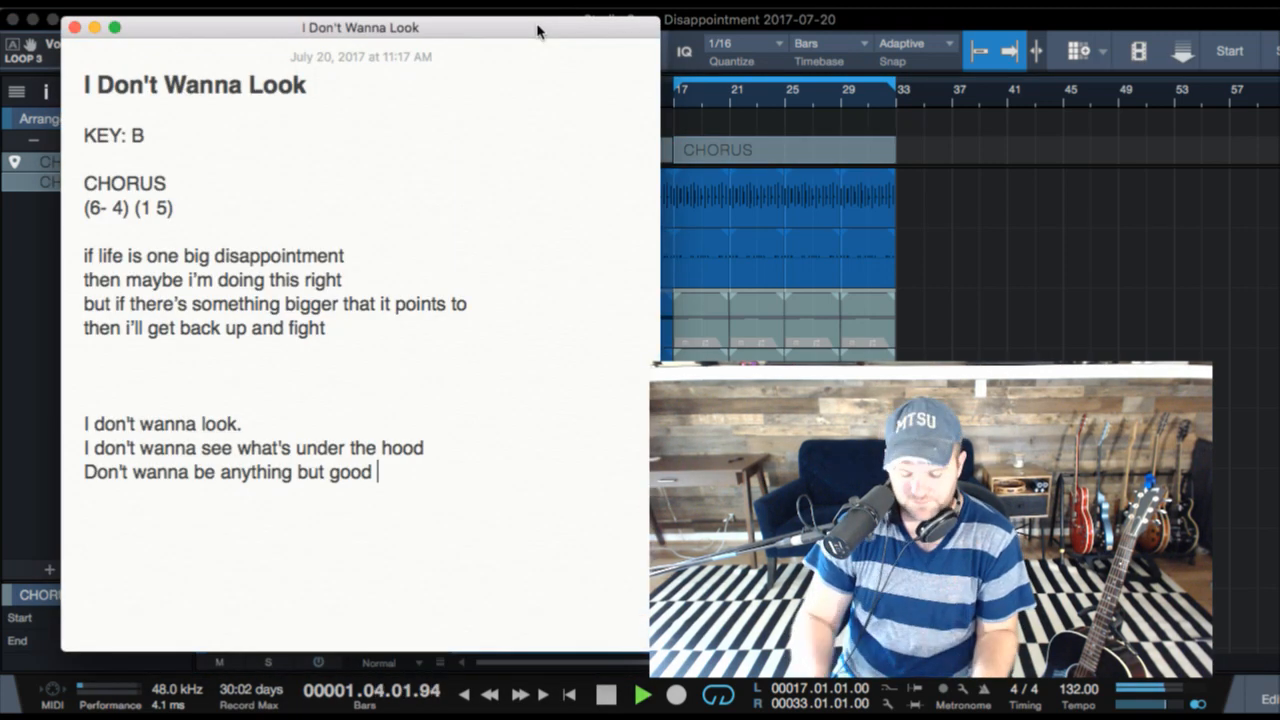
key("super+Tab")
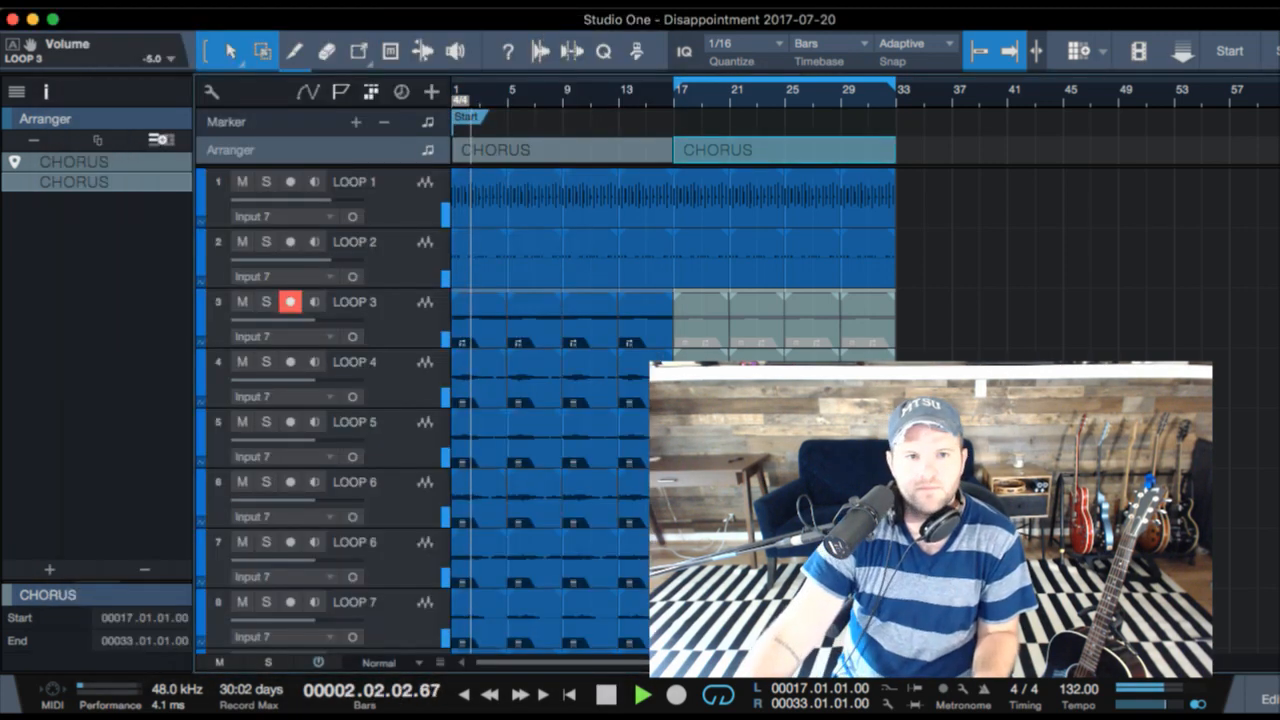
left_click(677, 107)
key("super+Tab")
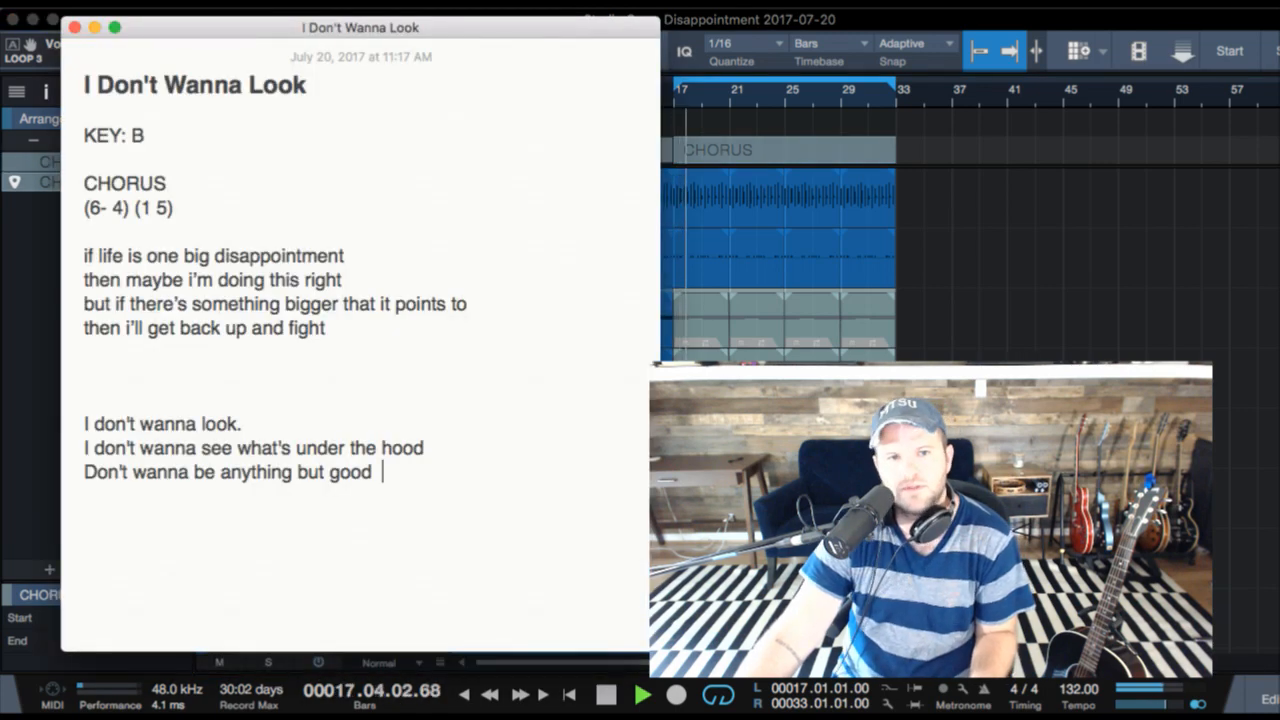
key("super+Tab")
key("space")
key("space")
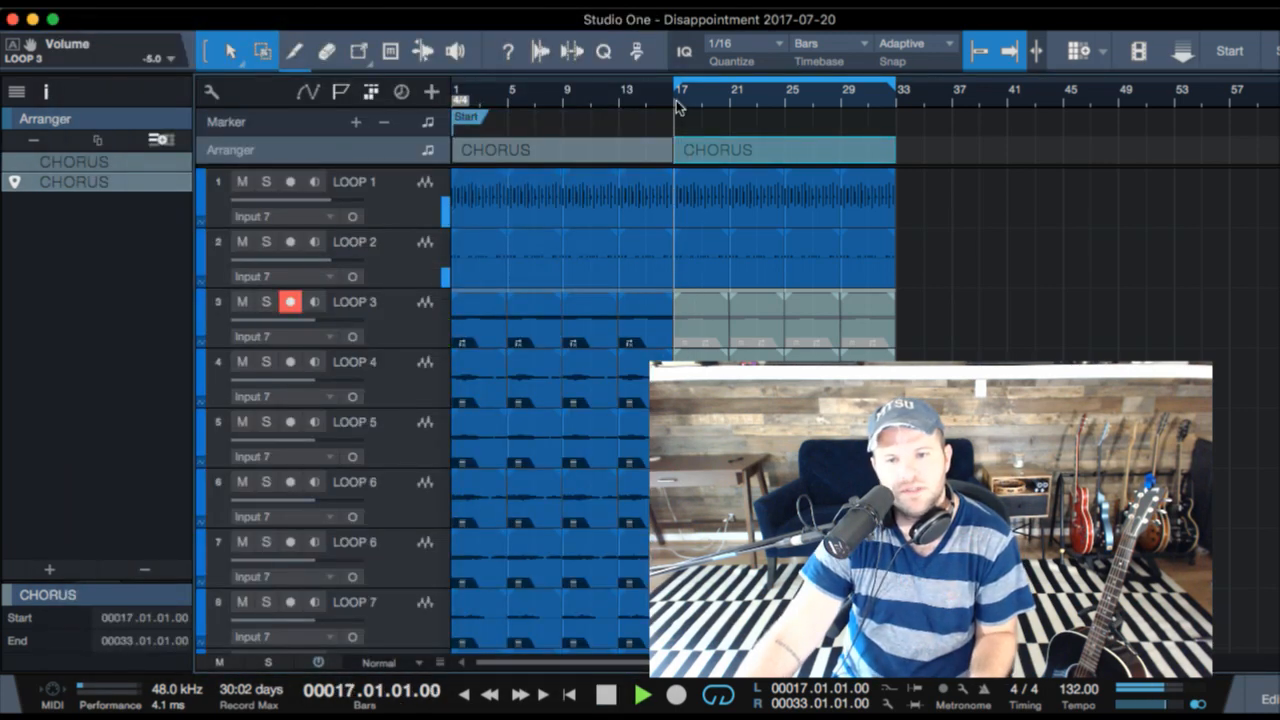
key("super+Tab")
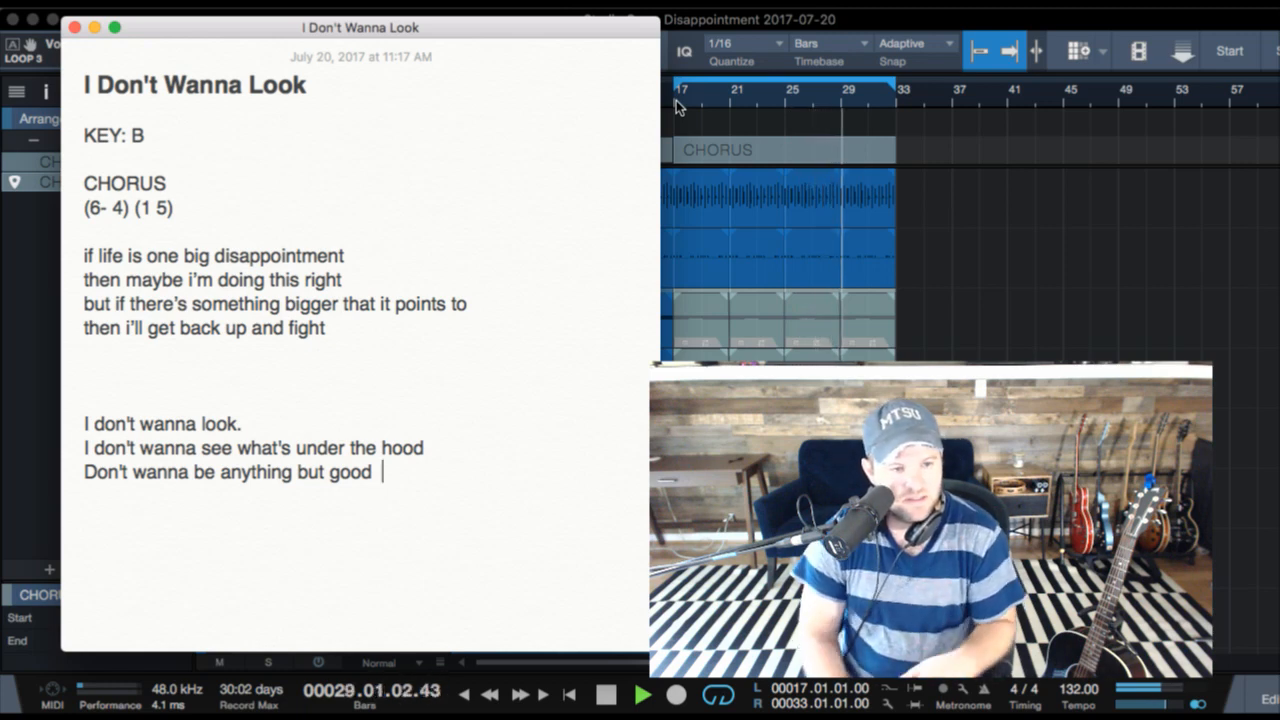
- Add the lyric line "Like i should" below "Don't wanna be anything but good"
key("Return")
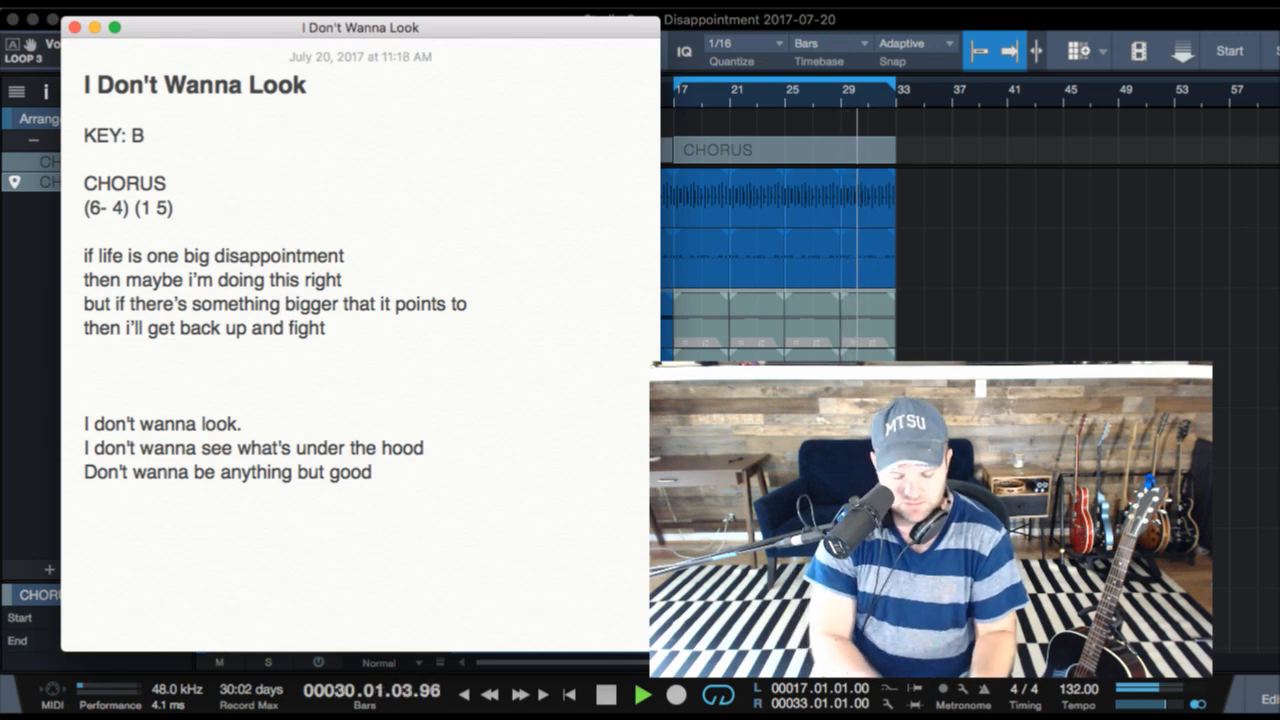
type("LIKE")
key("BackSpace")
key("BackSpace")
key("BackSpace")
type("ikw")
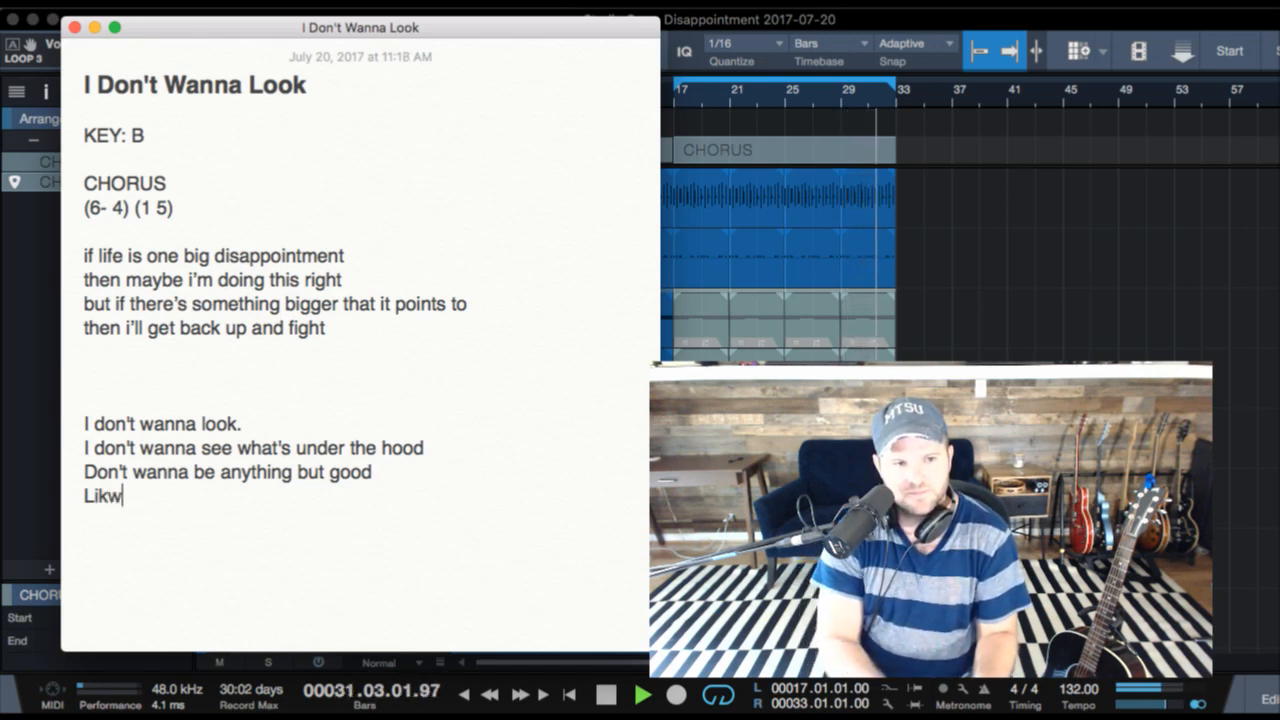
key("BackSpace")
type("e i should")
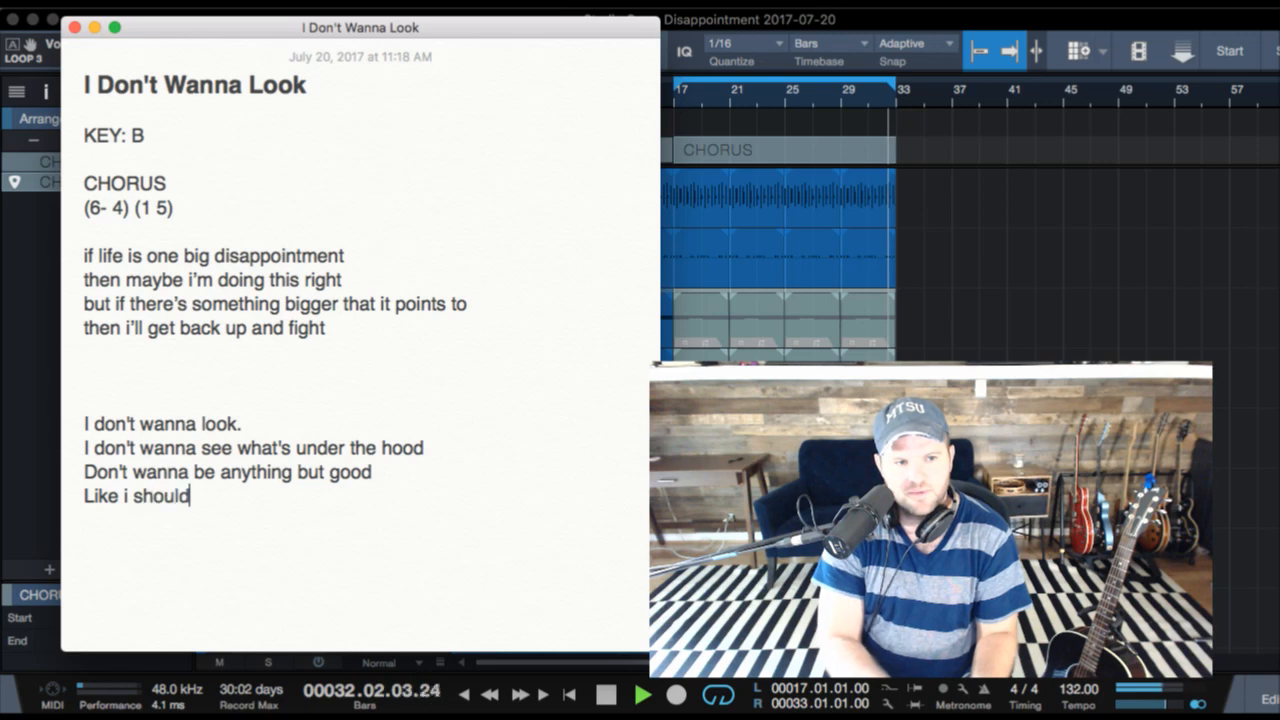
- Below a blank line, add the lyric "but something's there" and begin the following line with "and i act like i"
key("Return")
key("Return")
type("but something's there")
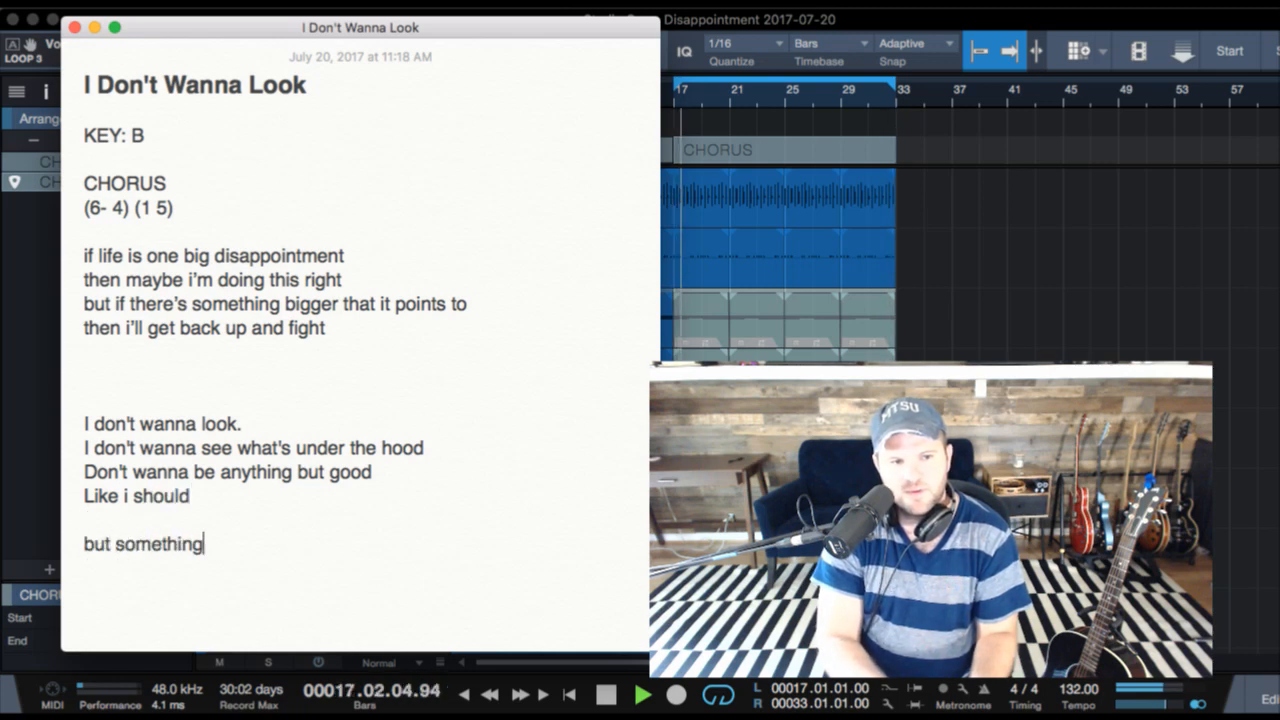
key("Return")
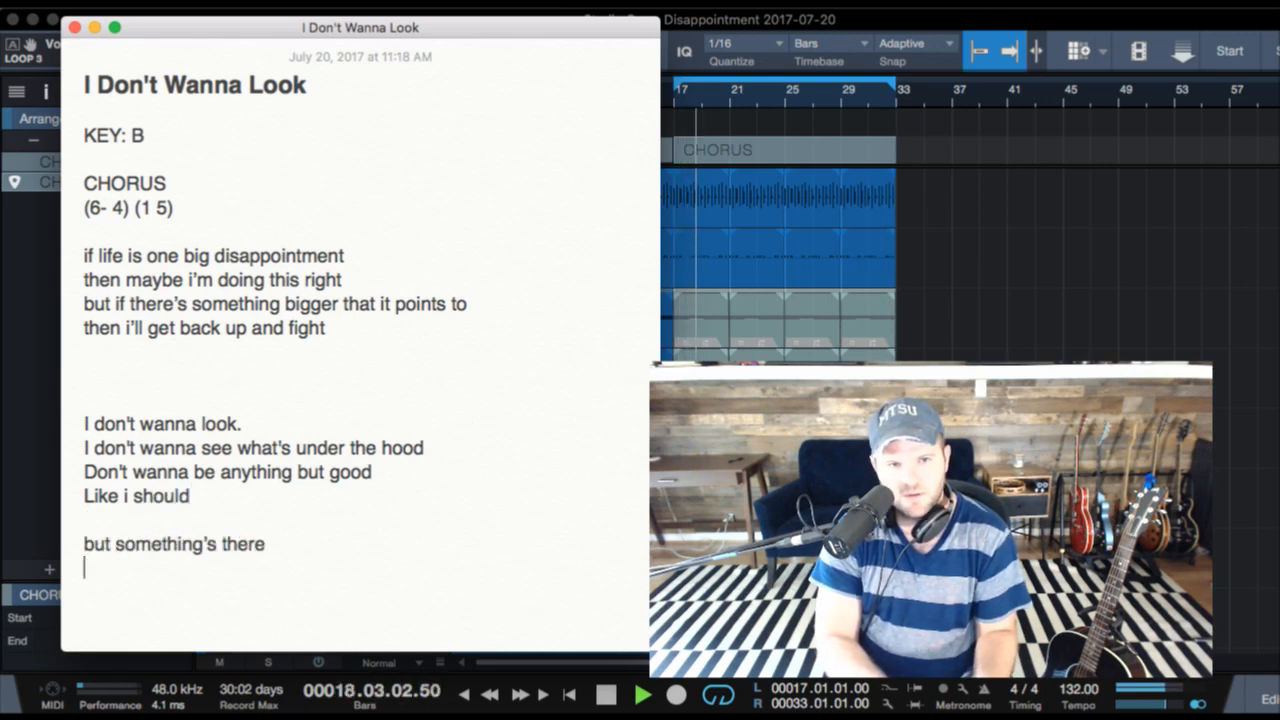
type("and i act like i")
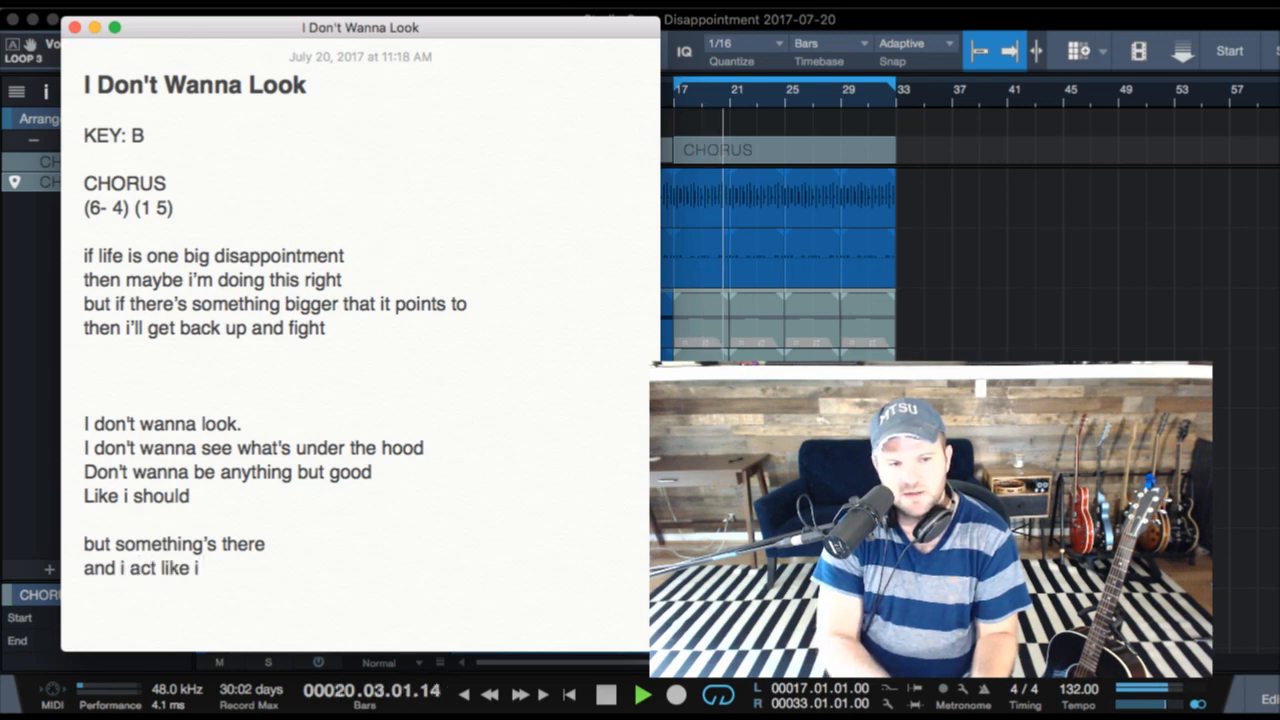
- Stop the song's playback in Studio One and continue the note's last lyric line with "act like i don't care"
key("super+Tab")
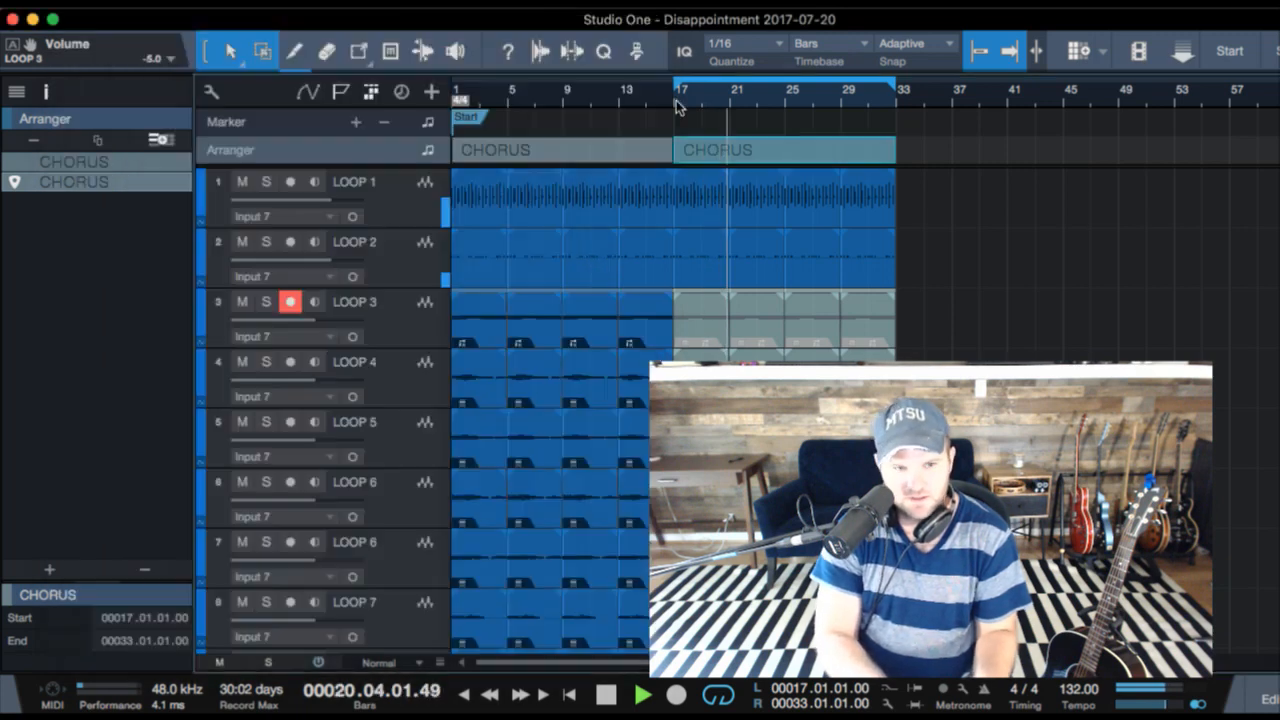
key("space")
key("super+Tab")
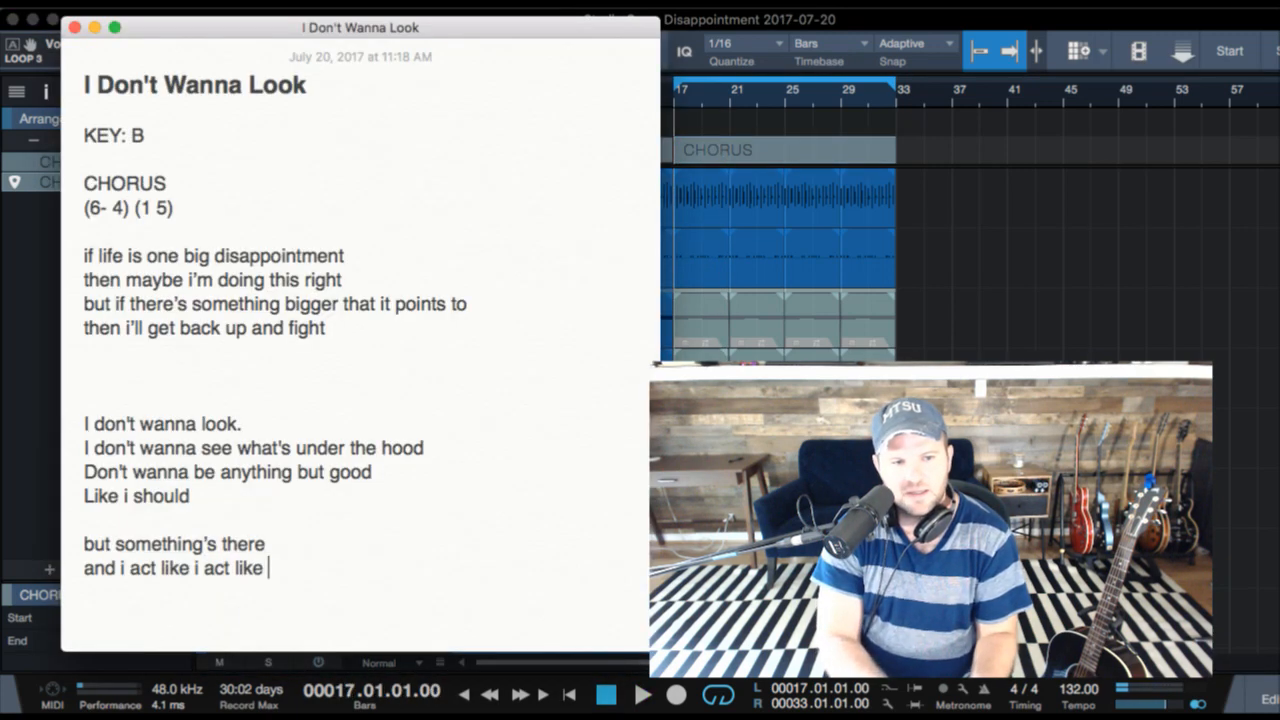
type("act like i don’t a")
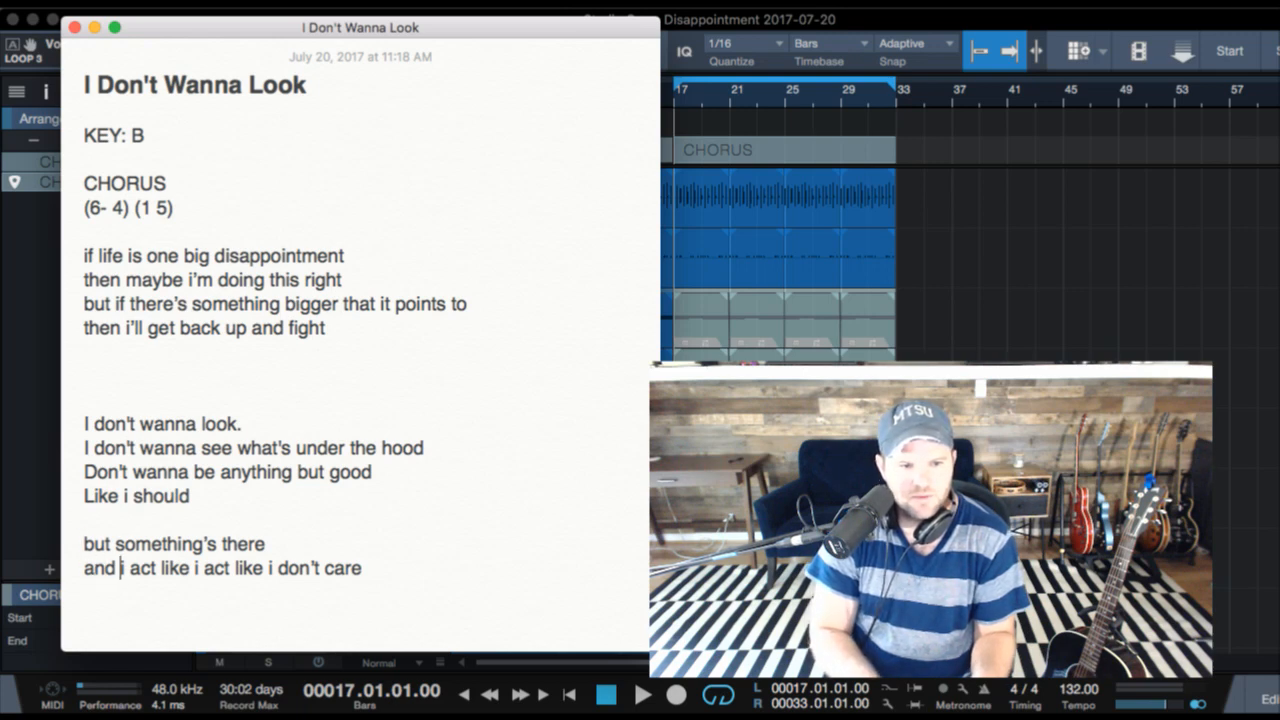
- Replace the repeated words "act like i act" so the last lyric line reads "and i act like i don't care"
key("alt+shift+Right")
key("alt+shift+Right")
key("alt+shift+Right")
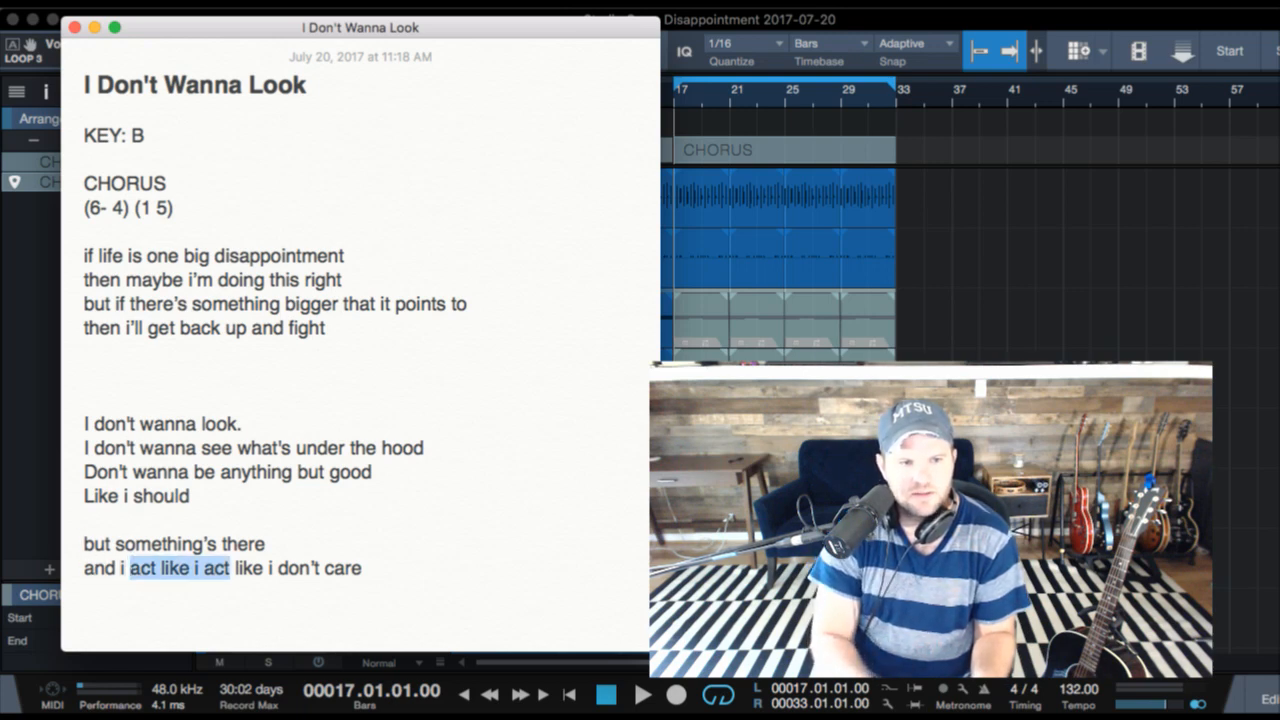
key("BackSpace")
type("a")
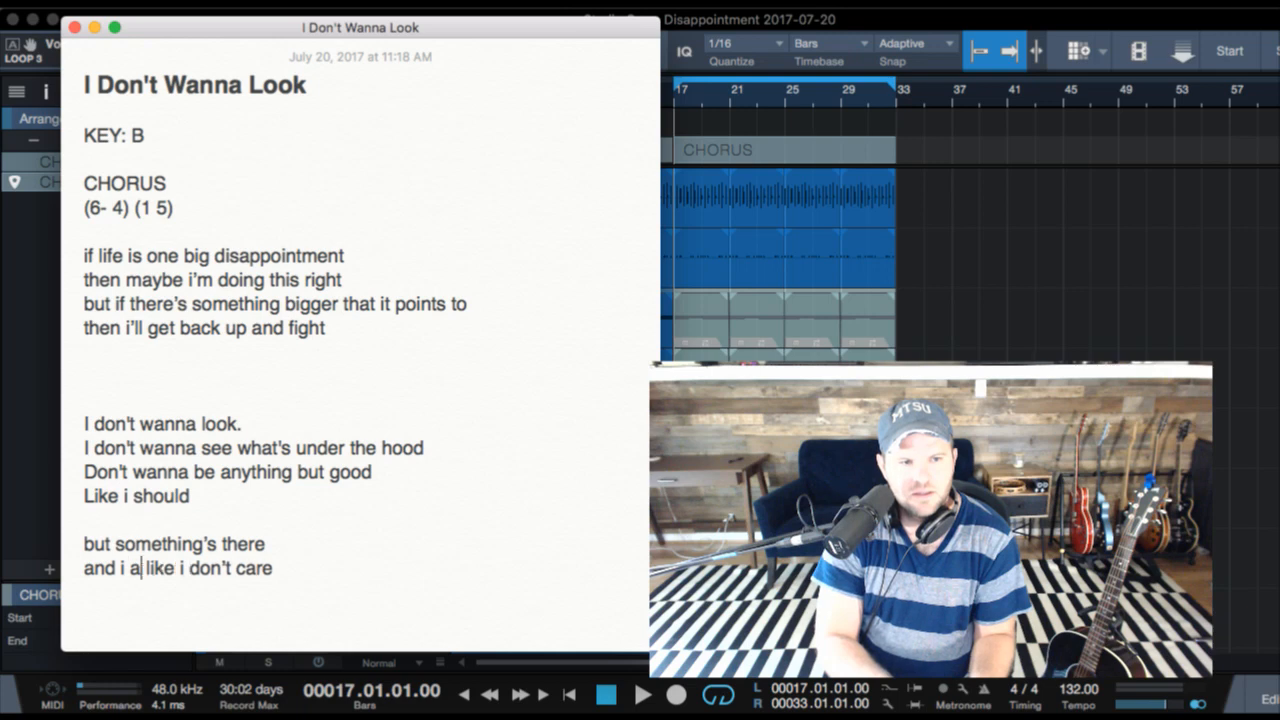
type("ct")
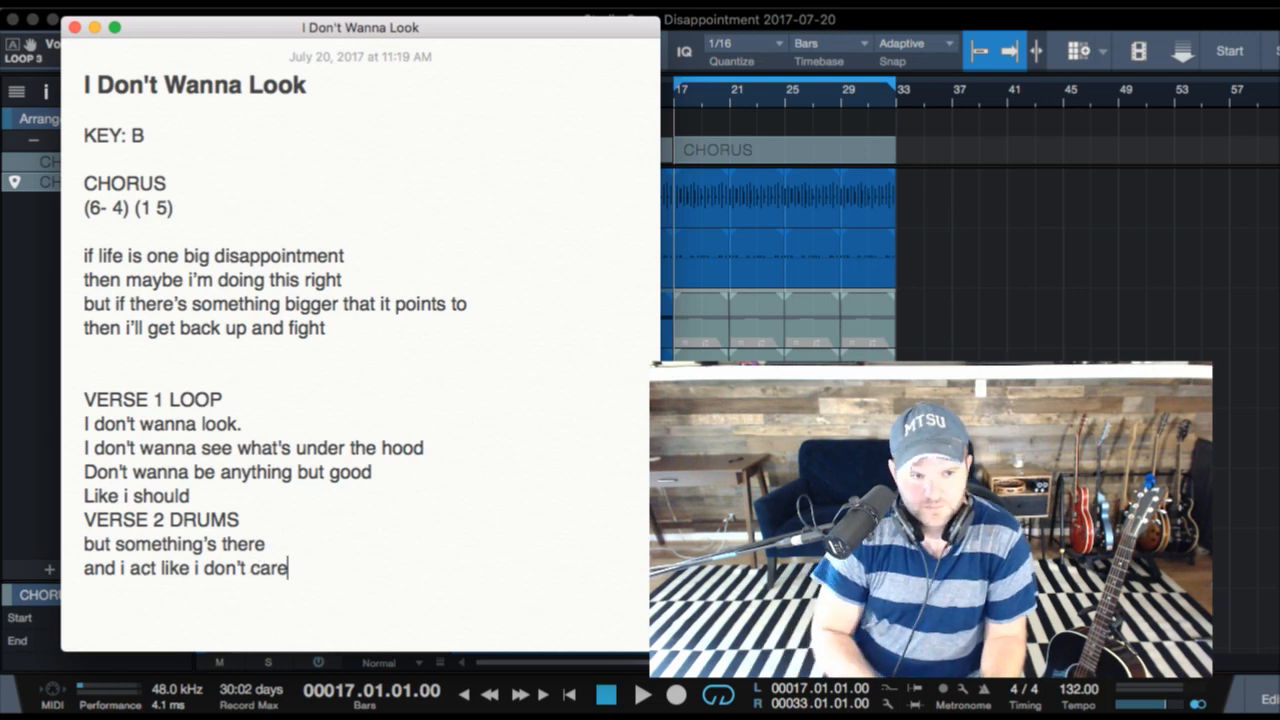
- Start a new lyric line in the note, then play the song from bar 17 in Studio One and return to the note
key("Return")
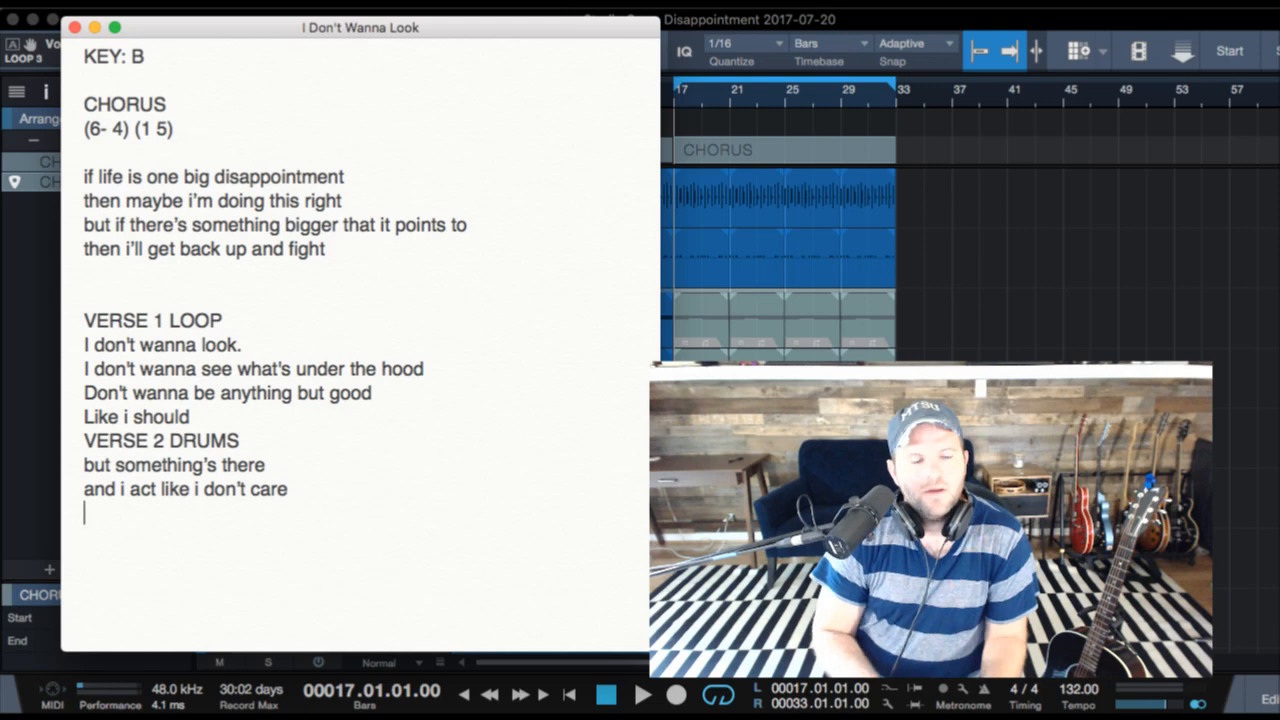
key("super+Tab")
key("space")
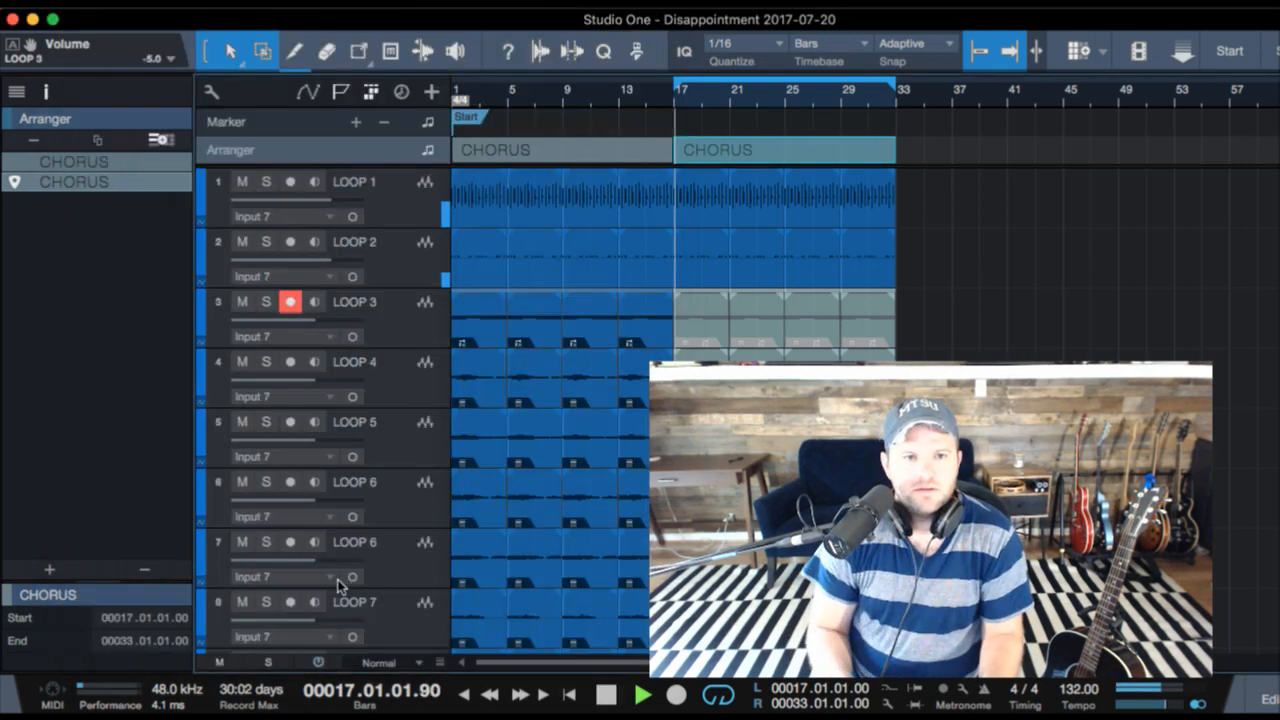
key("super+Tab")
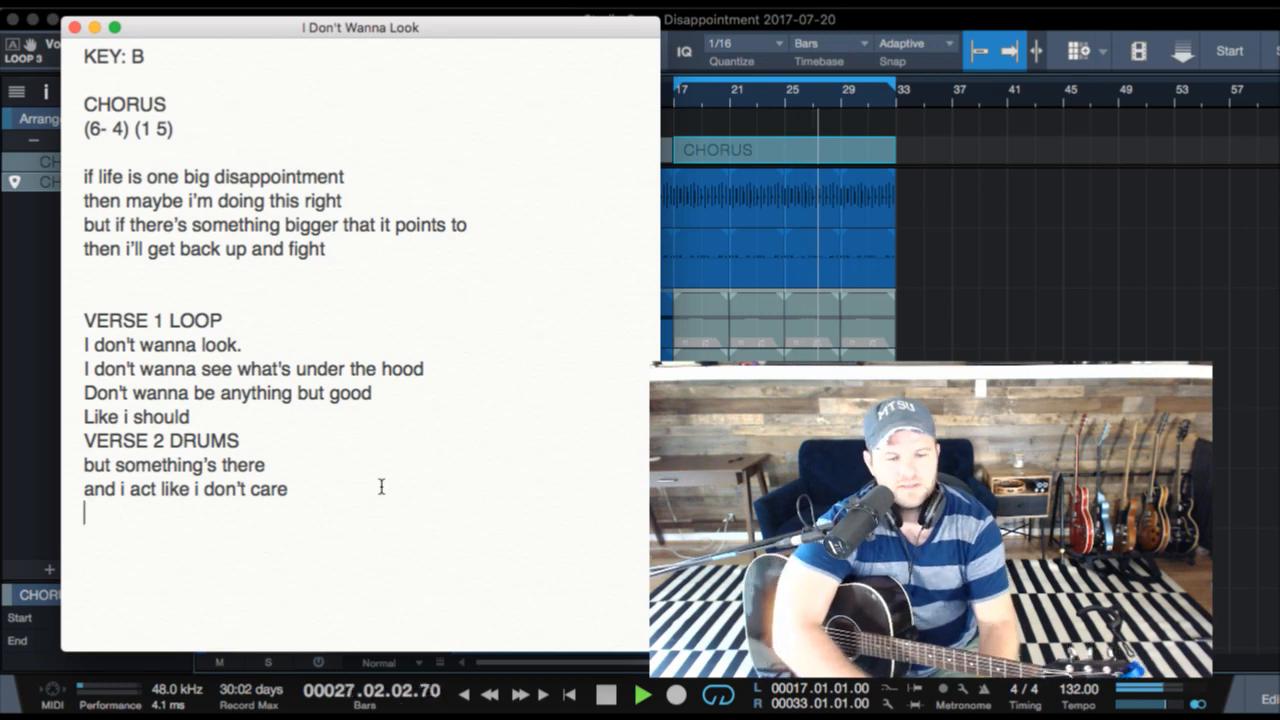
- Stop playback in Studio One and add the lyric lines "blissfully unaware" and "but it's killing me" to the note
key("super+Tab")
key("space")
key("super+Tab")
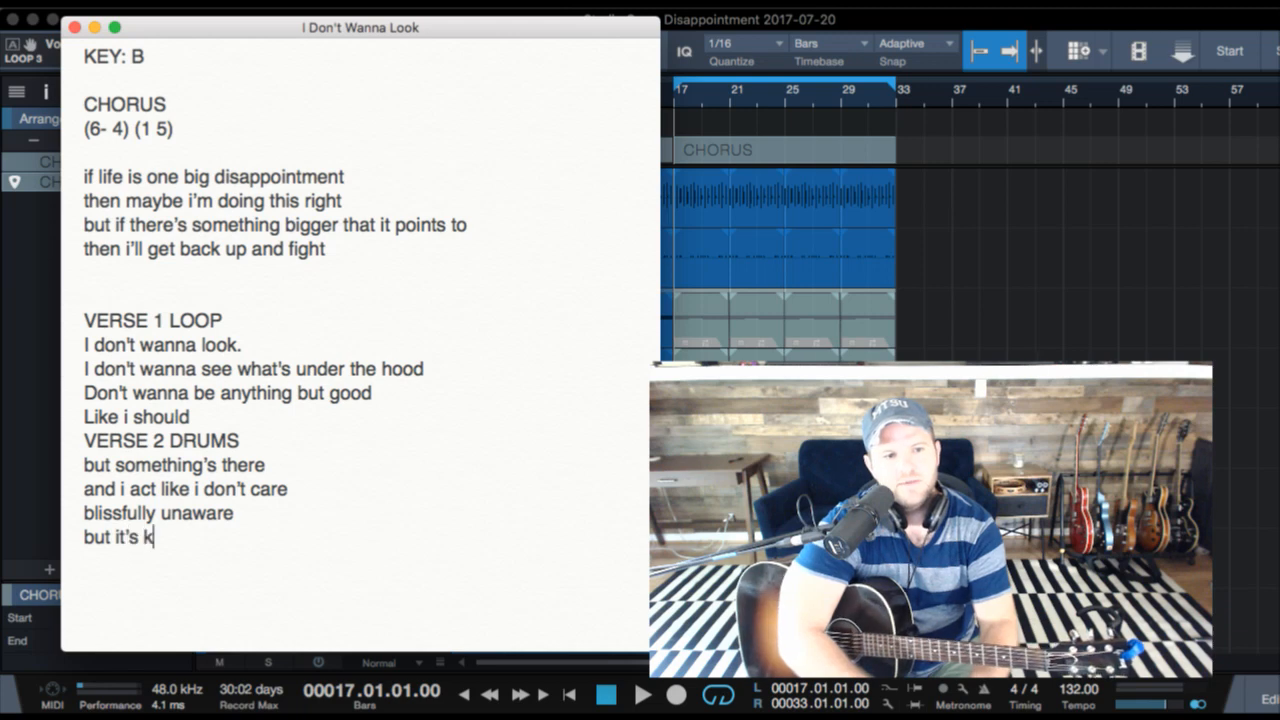
type("ing me")
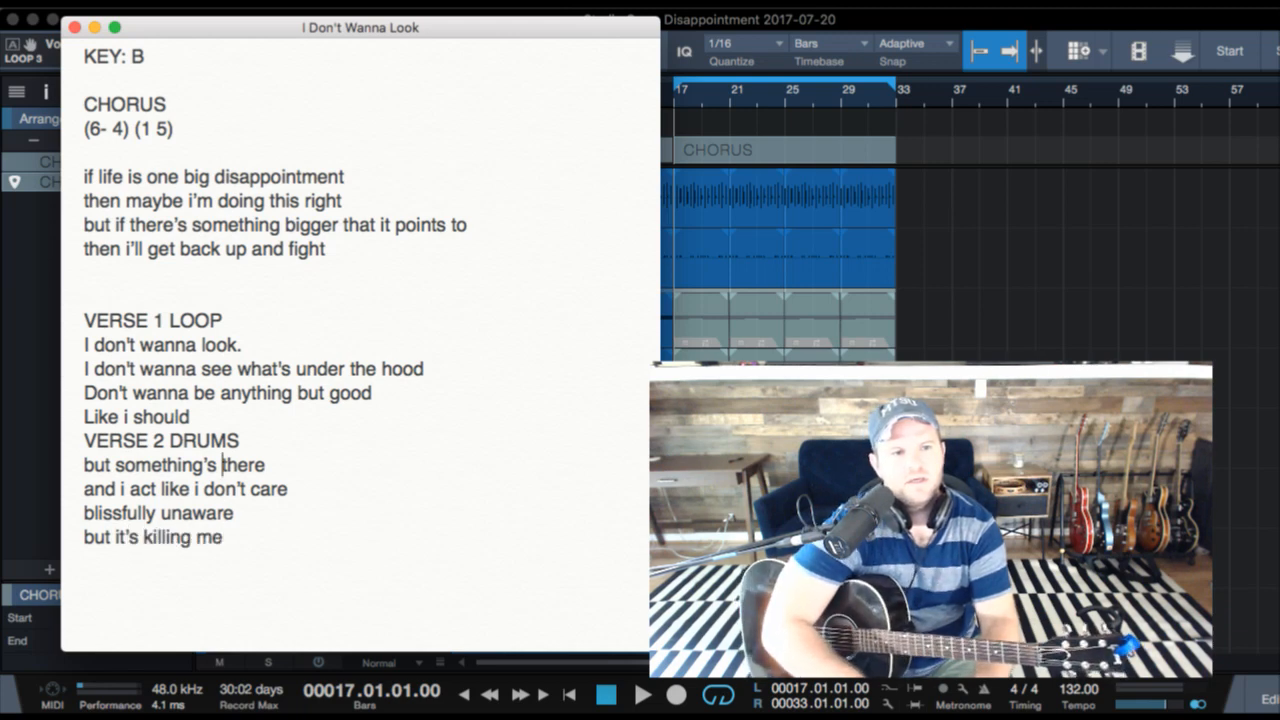
- Add "//" at the end of the lyric line "Like i should" and replace its words with "and i can't be"
key("super+shift+Left")
key("Left")
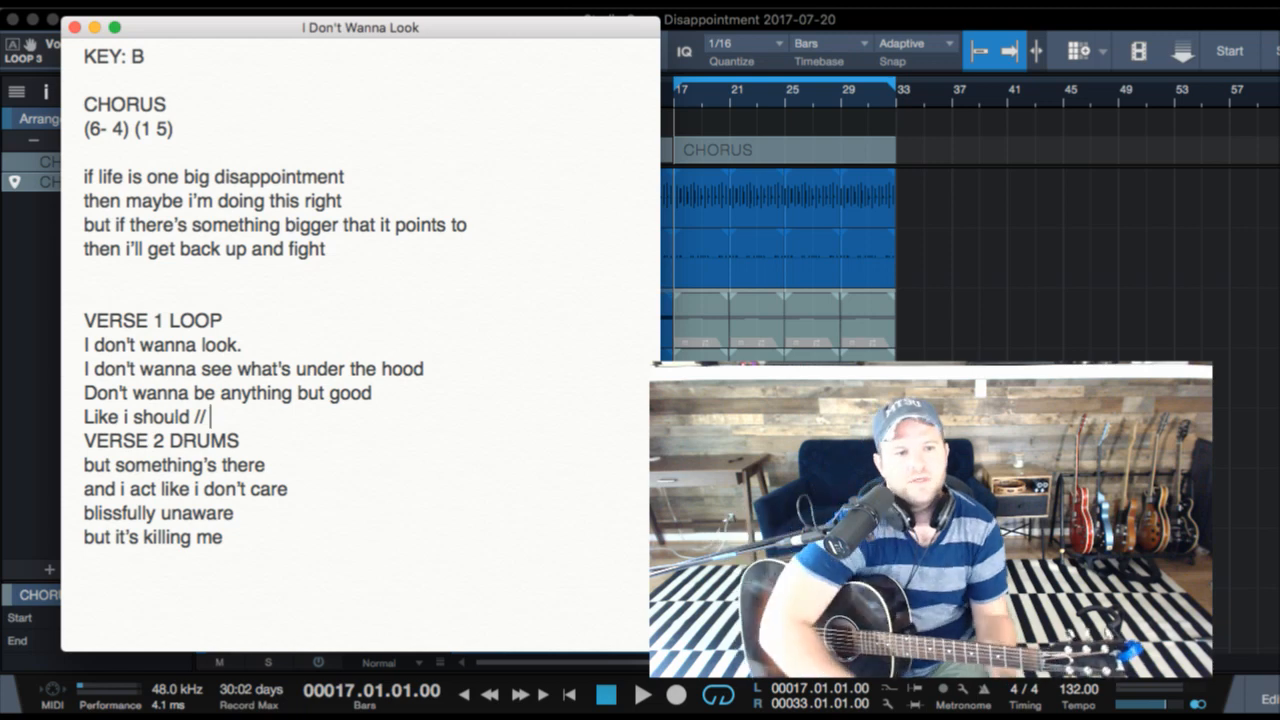
key("shift+super+Left")
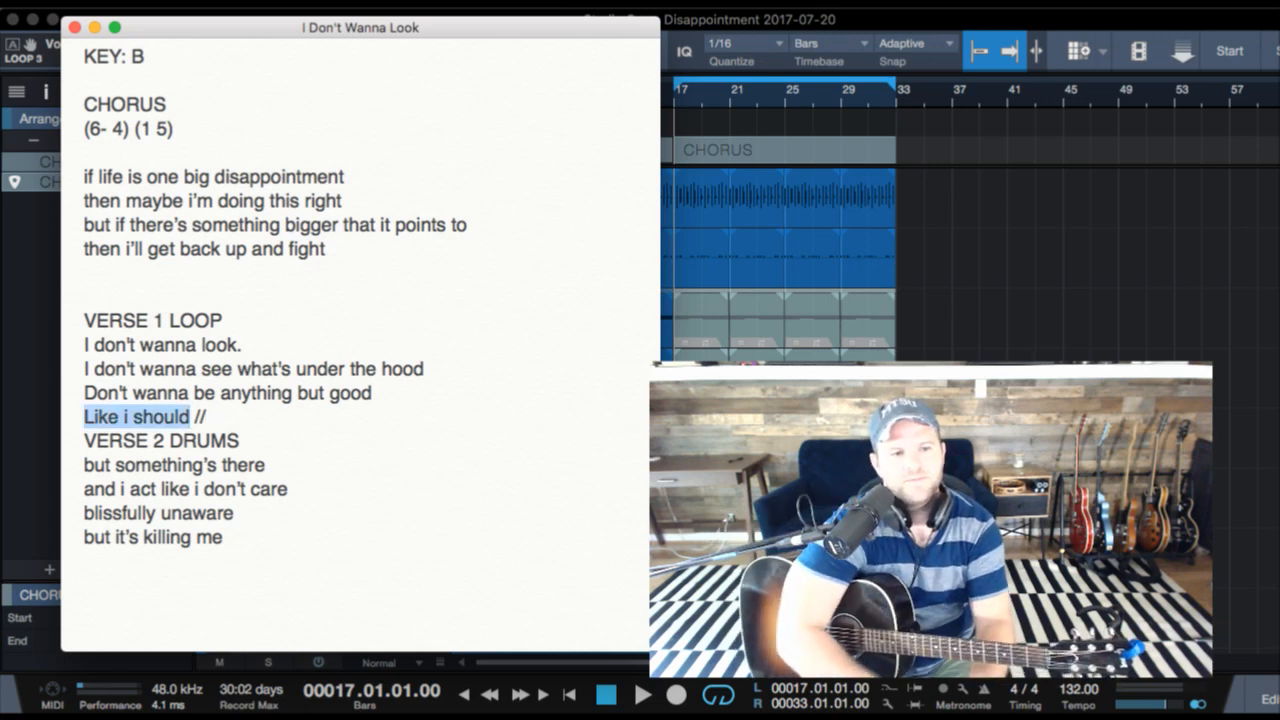
type("and i can't be")
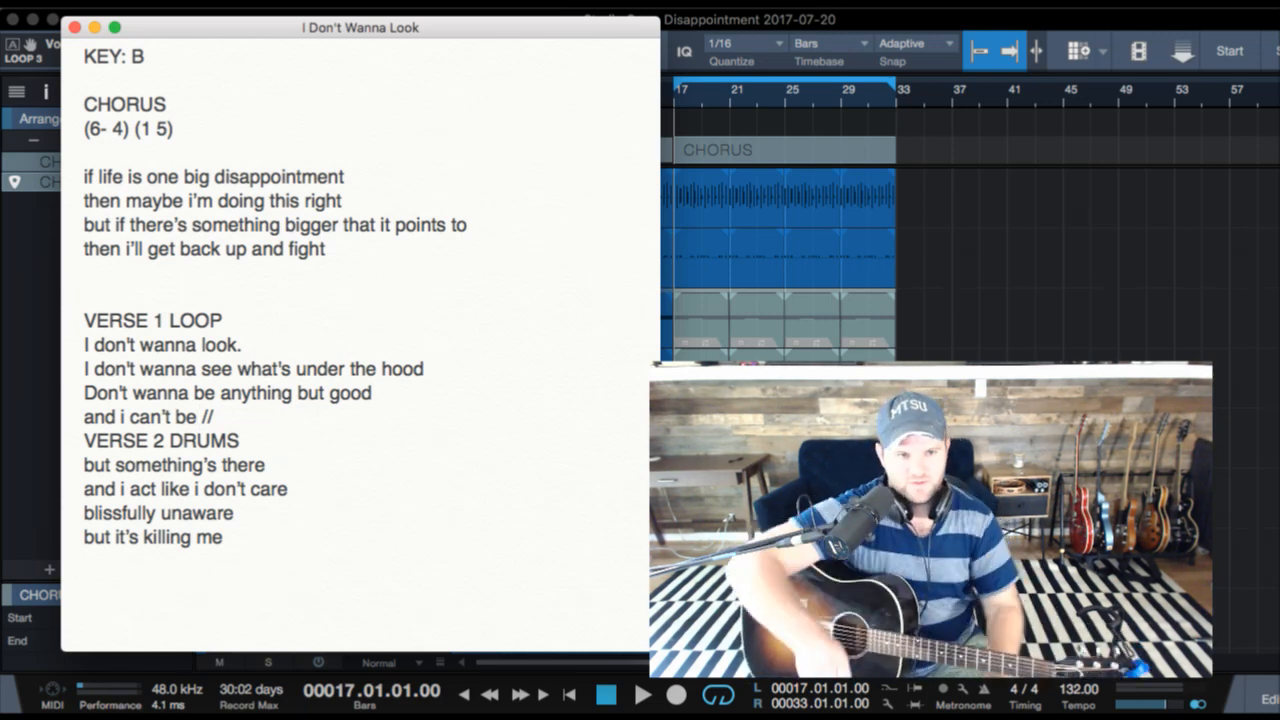
- Start playback in Studio One and place a copy of the first CHORUS section, with its events, at bar 33
key("super+Tab")
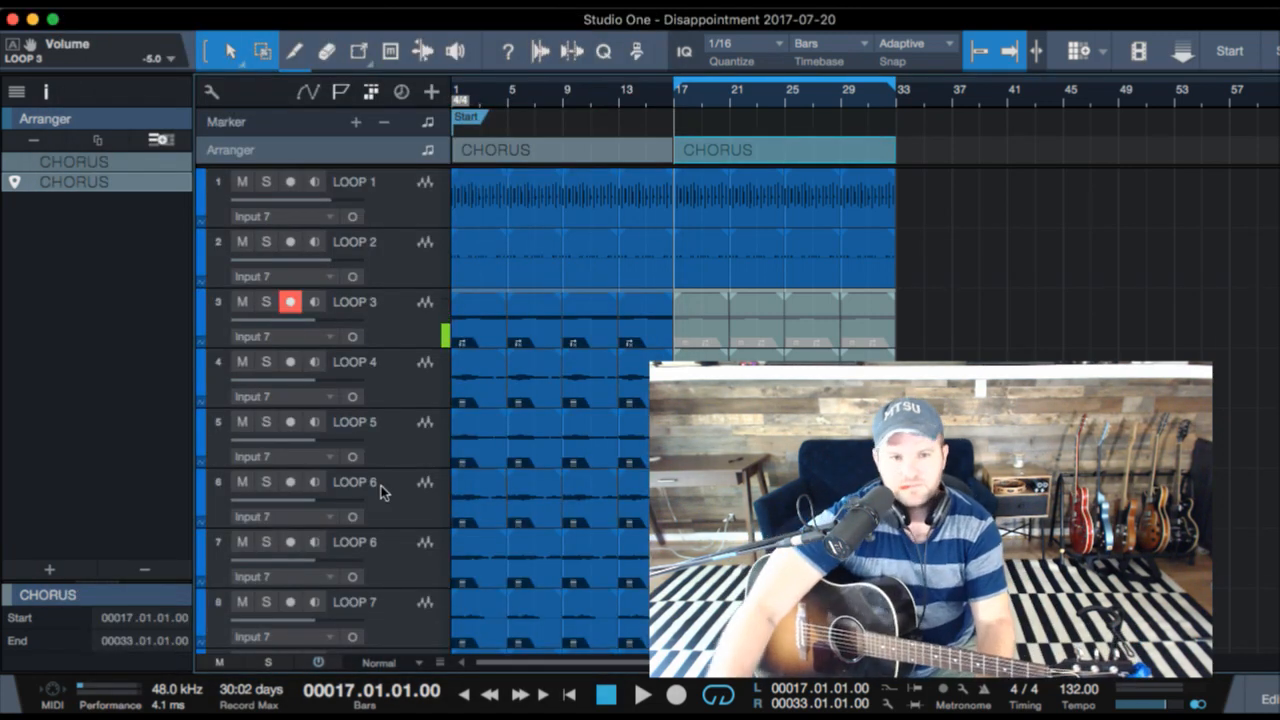
key("space")
left_click(600, 153)
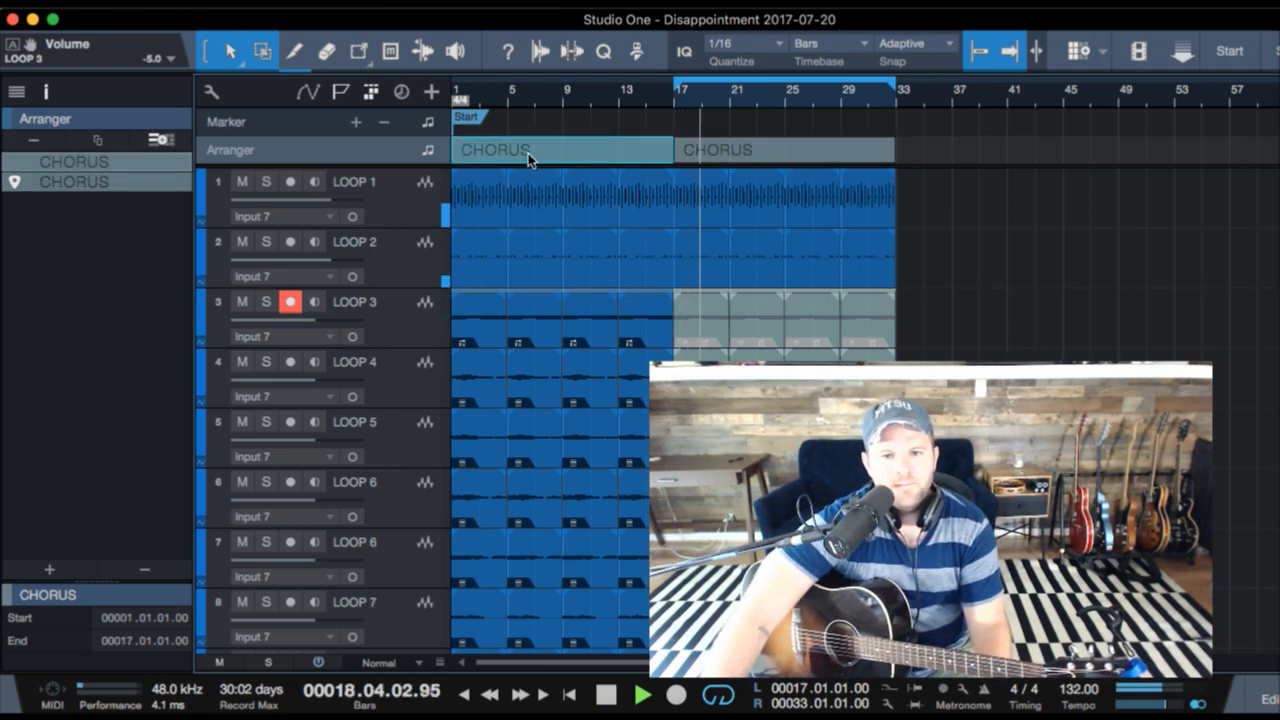
left_click_drag(528, 153, 926, 151)
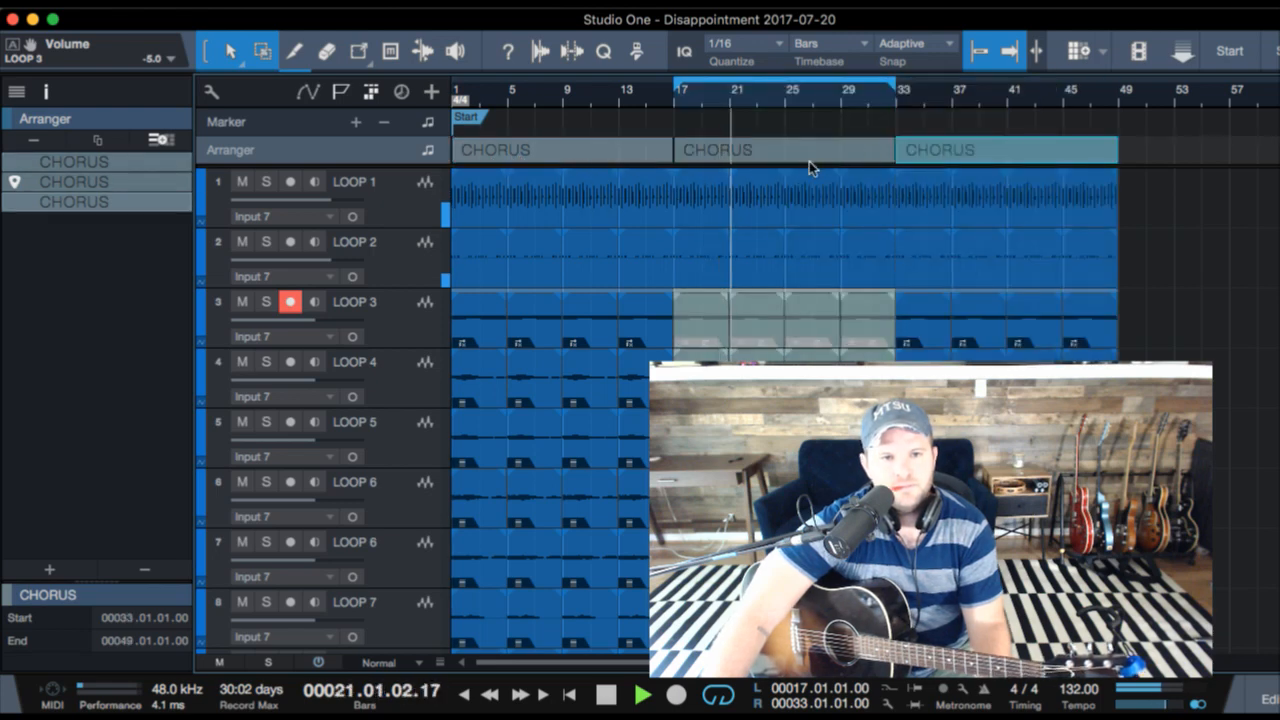
- Rename the middle CHORUS section, at bars 17 to 33, as VERSE
key("super+Tab")
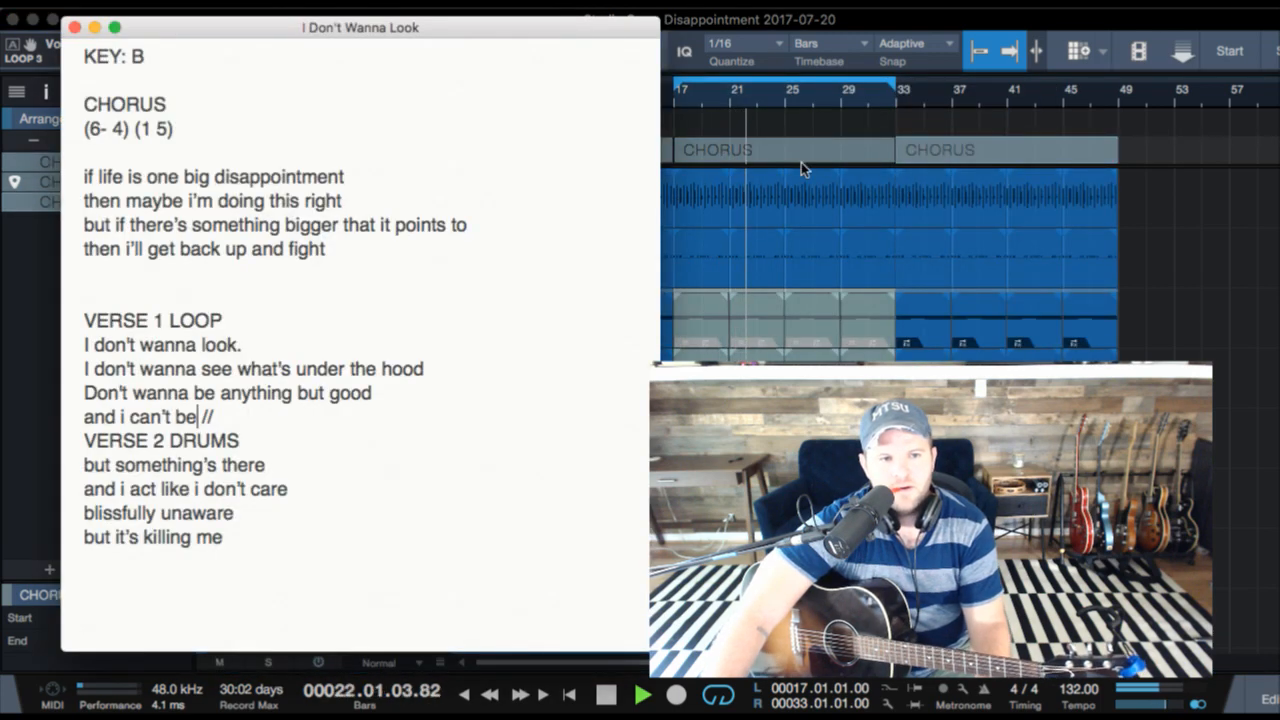
key("super+Tab")
left_click(787, 157)
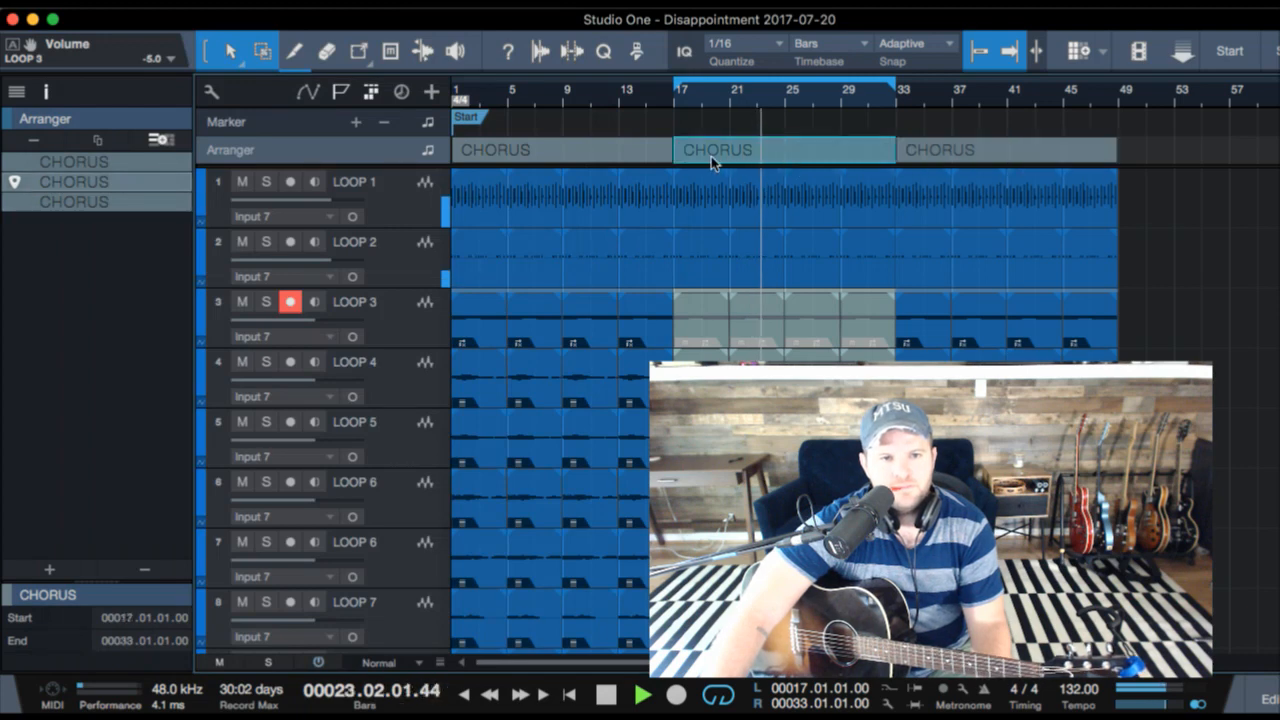
double_click(80, 178)
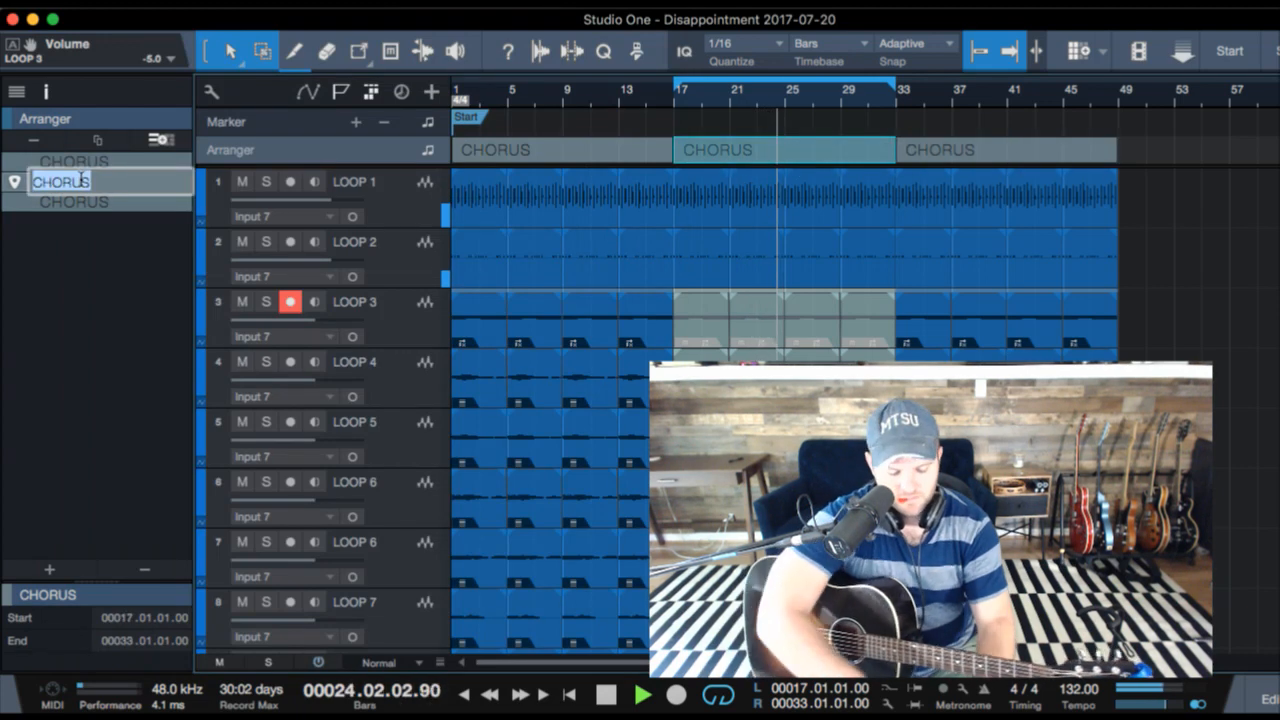
type("VERSE")
key("Return")
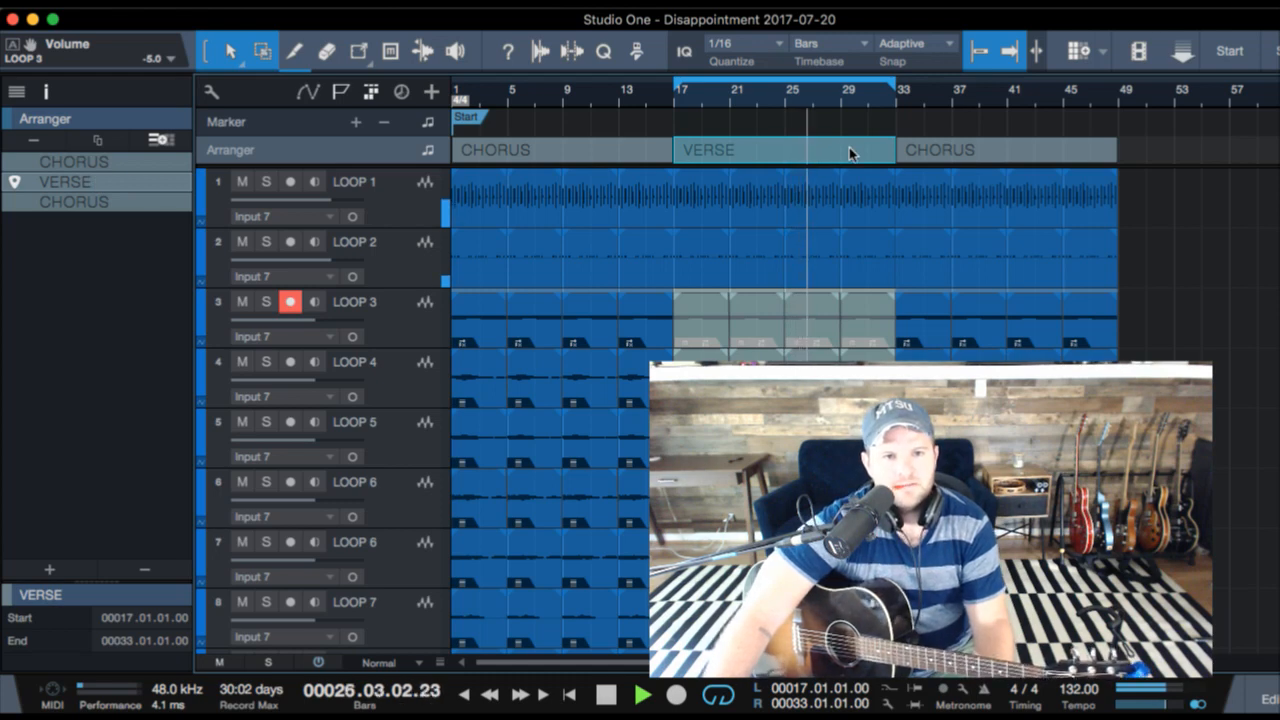
- Stop playback in Studio One and shorten the VERSE section so it ends at bar 29
key("super+Tab")
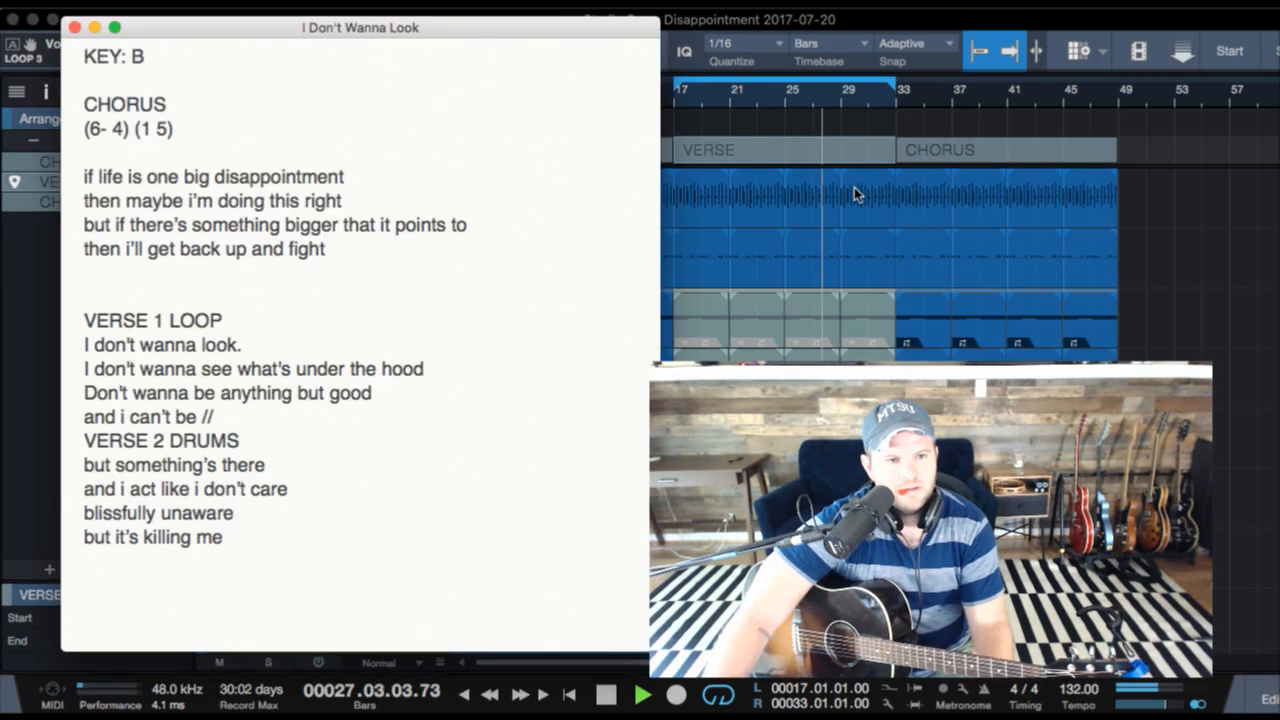
key("super+Tab")
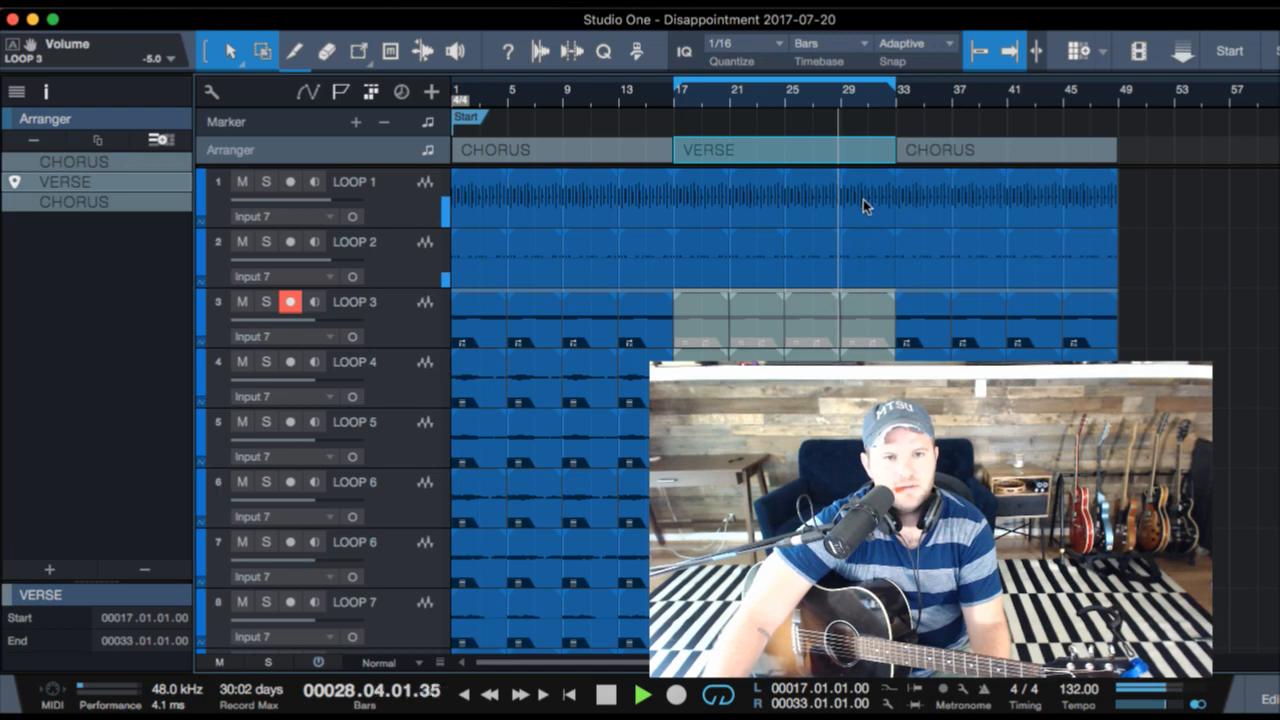
key("space")
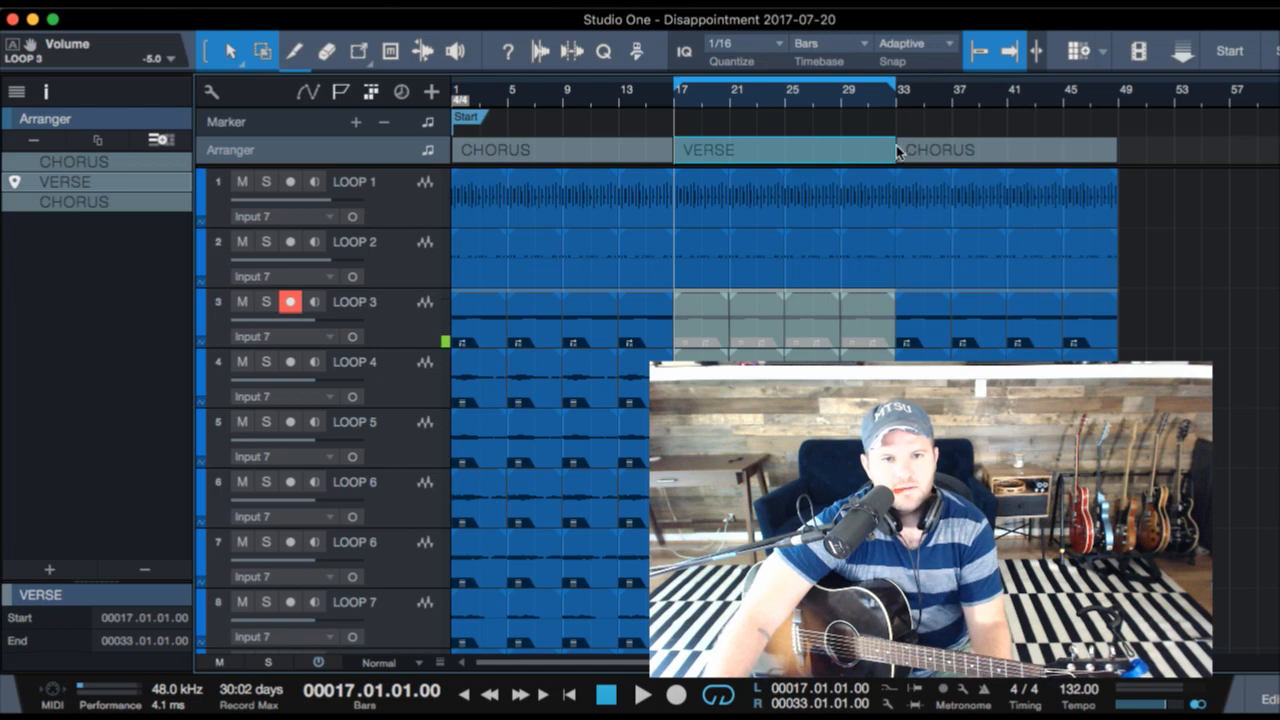
left_click_drag(896, 145, 840, 150)
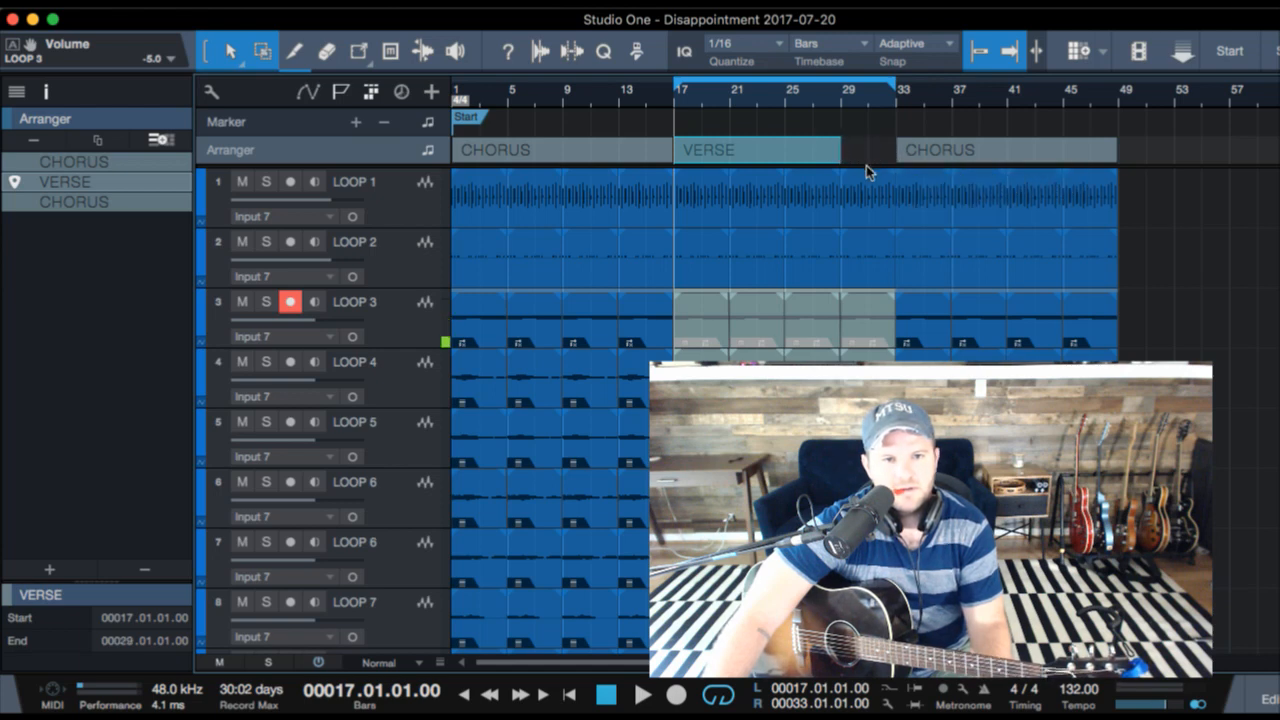
- Delete the events on all tracks between bars 29 and 33
left_click(872, 156)
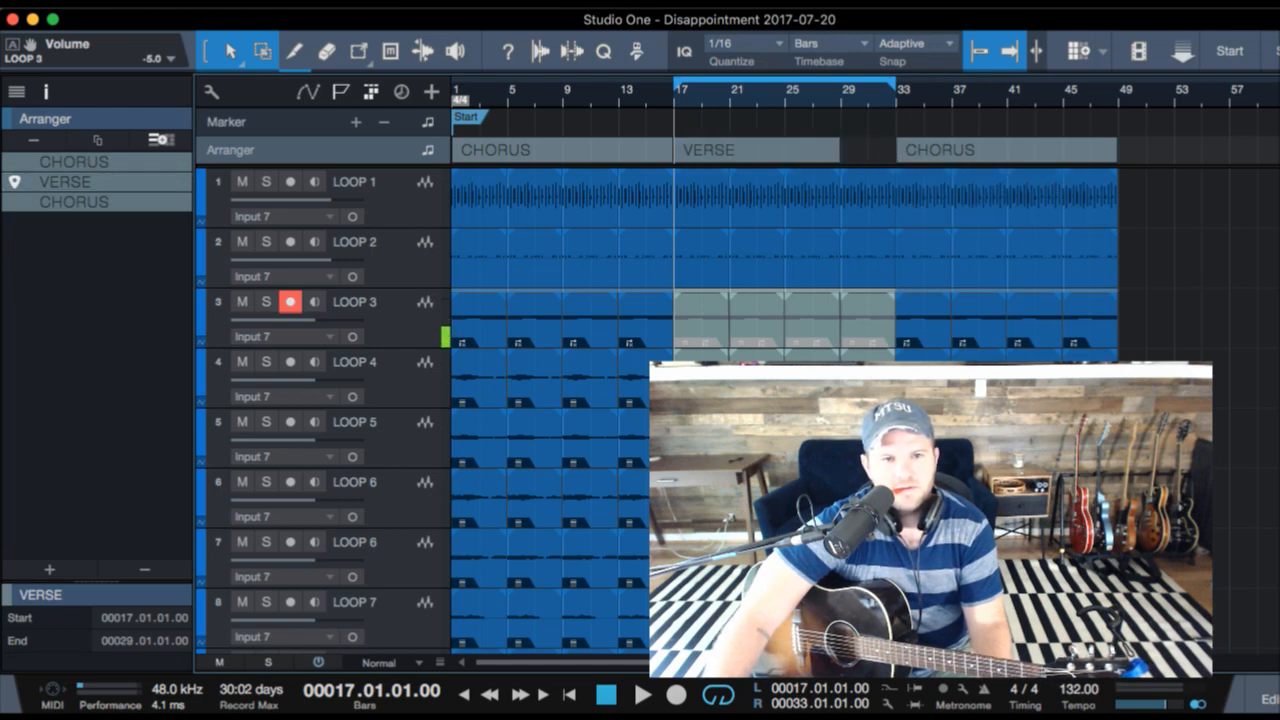
scroll(550, 400, "down", 3)
left_click_drag(882, 632, 852, 98)
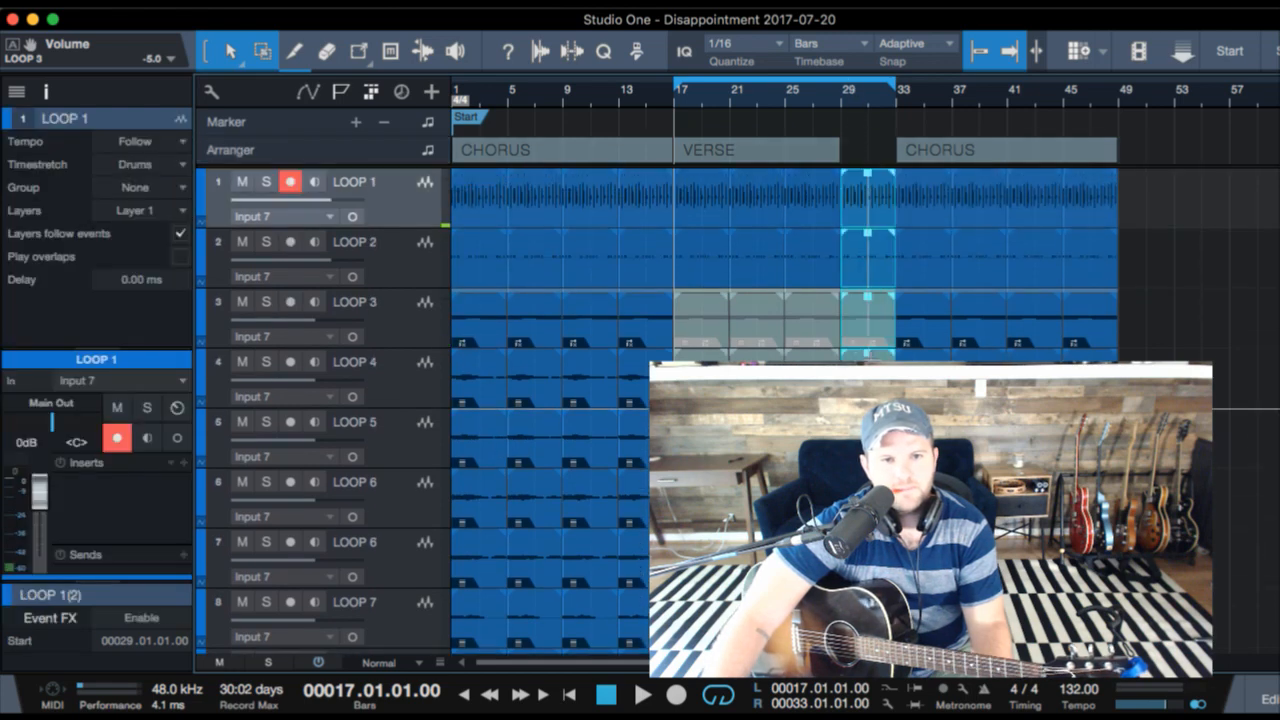
key("Delete")
- Move the last CHORUS section to start at bar 29, and duplicate the VERSE section directly after itself
left_click(978, 157)
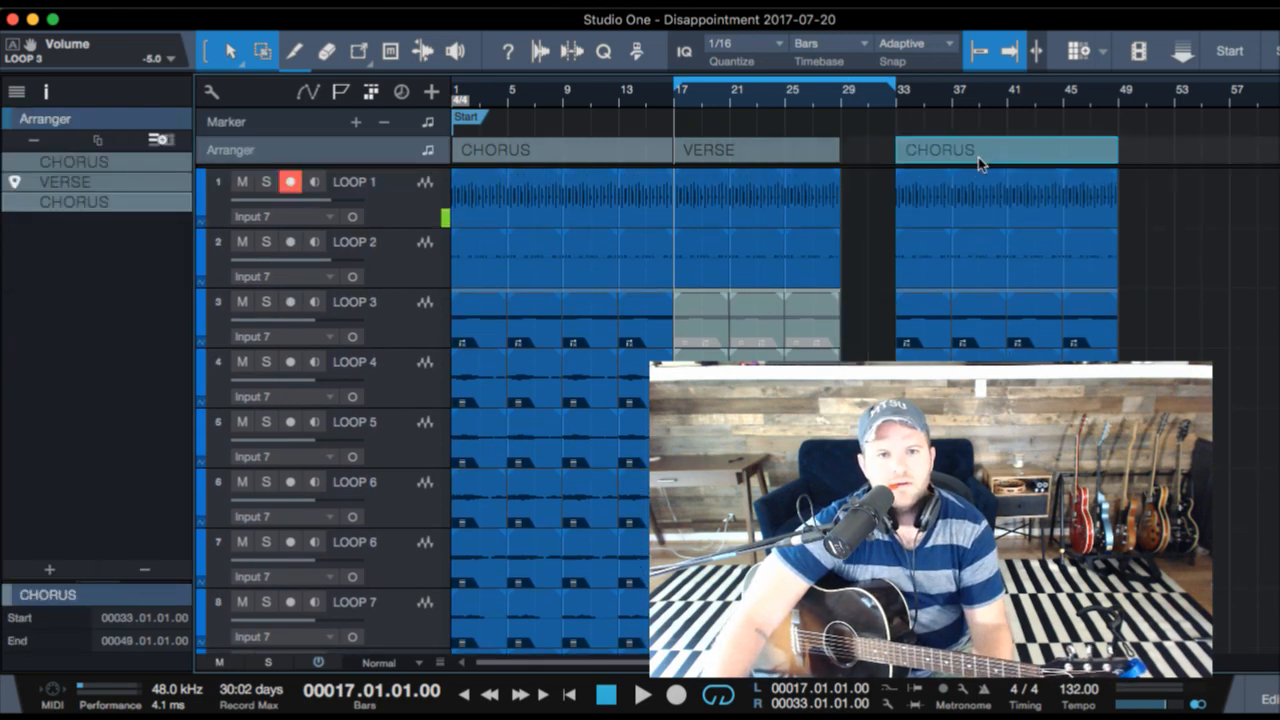
left_click_drag(1024, 157, 969, 154)
left_click(747, 158)
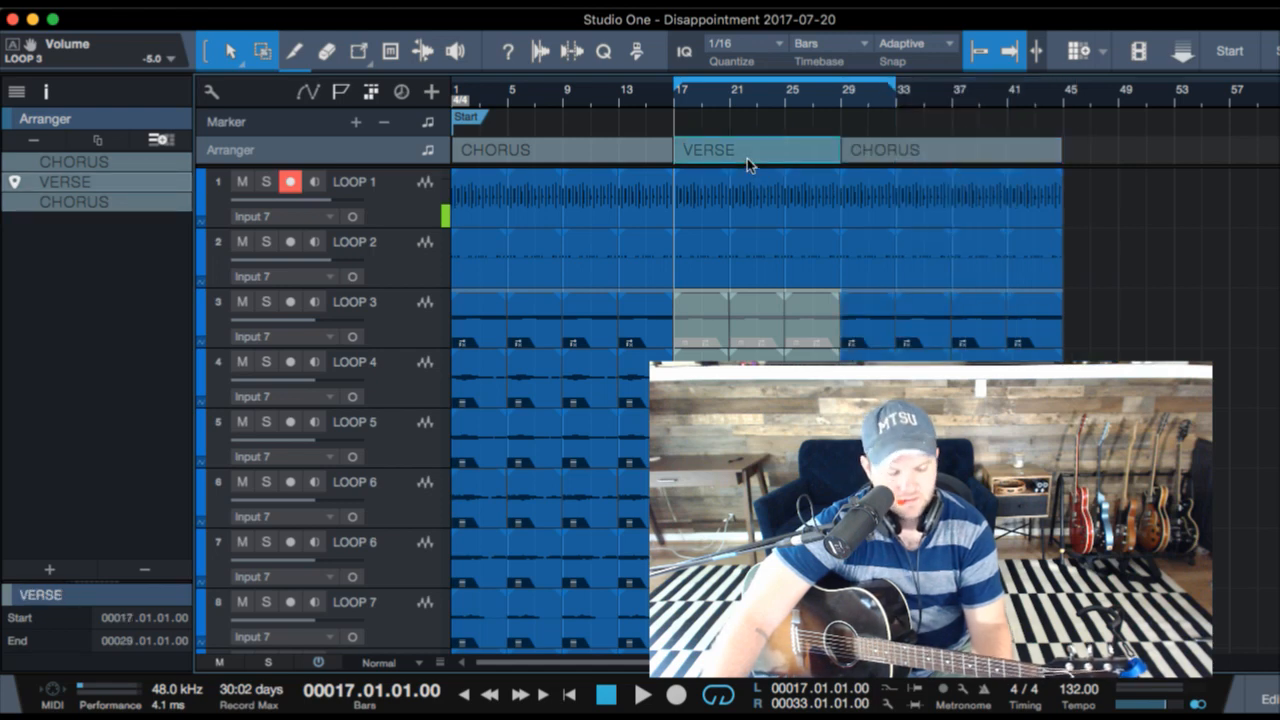
key("d")
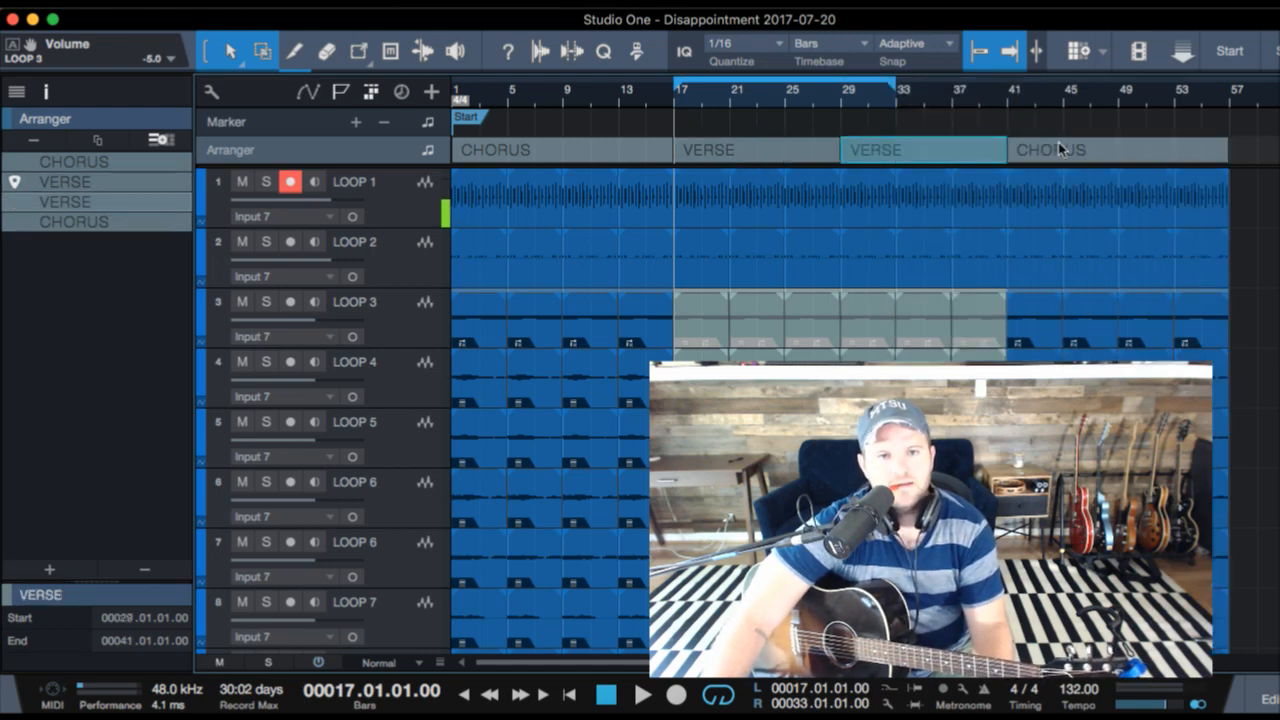
- Play the song from bar 15 with looping turned off, restart it from there, and return to the lyric note
left_click(655, 92)
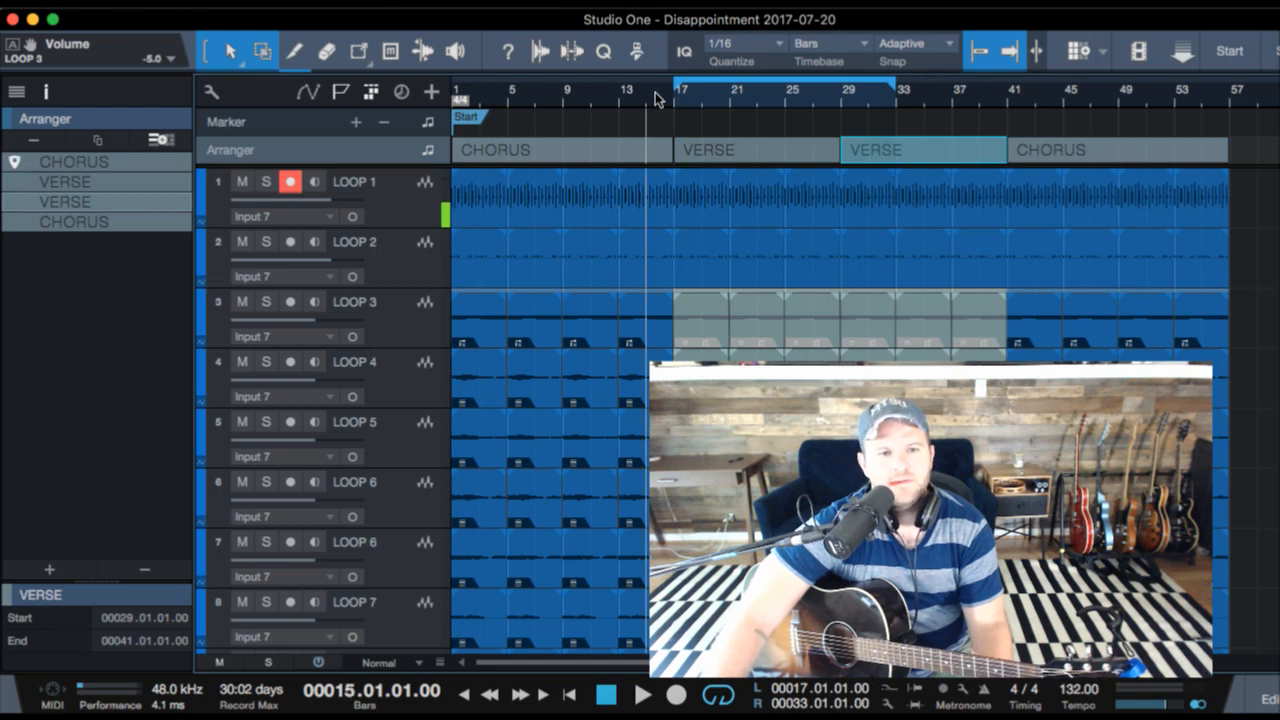
key("space")
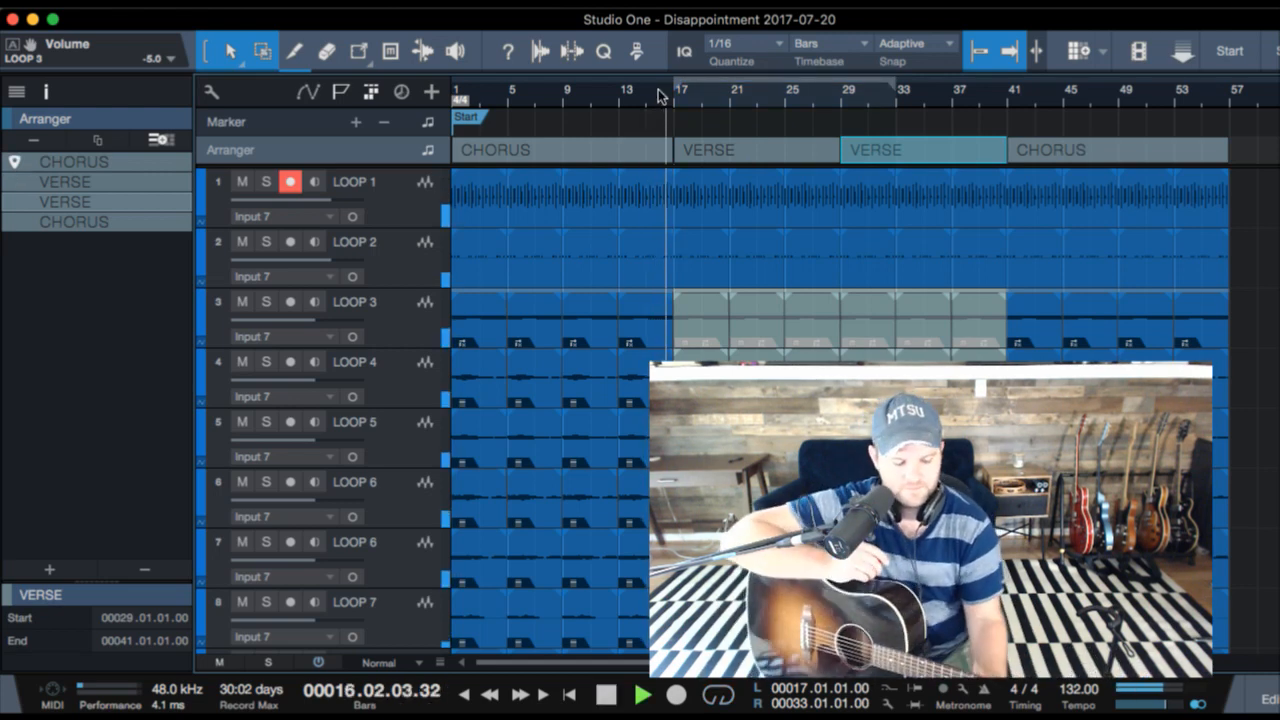
key("super+Tab")
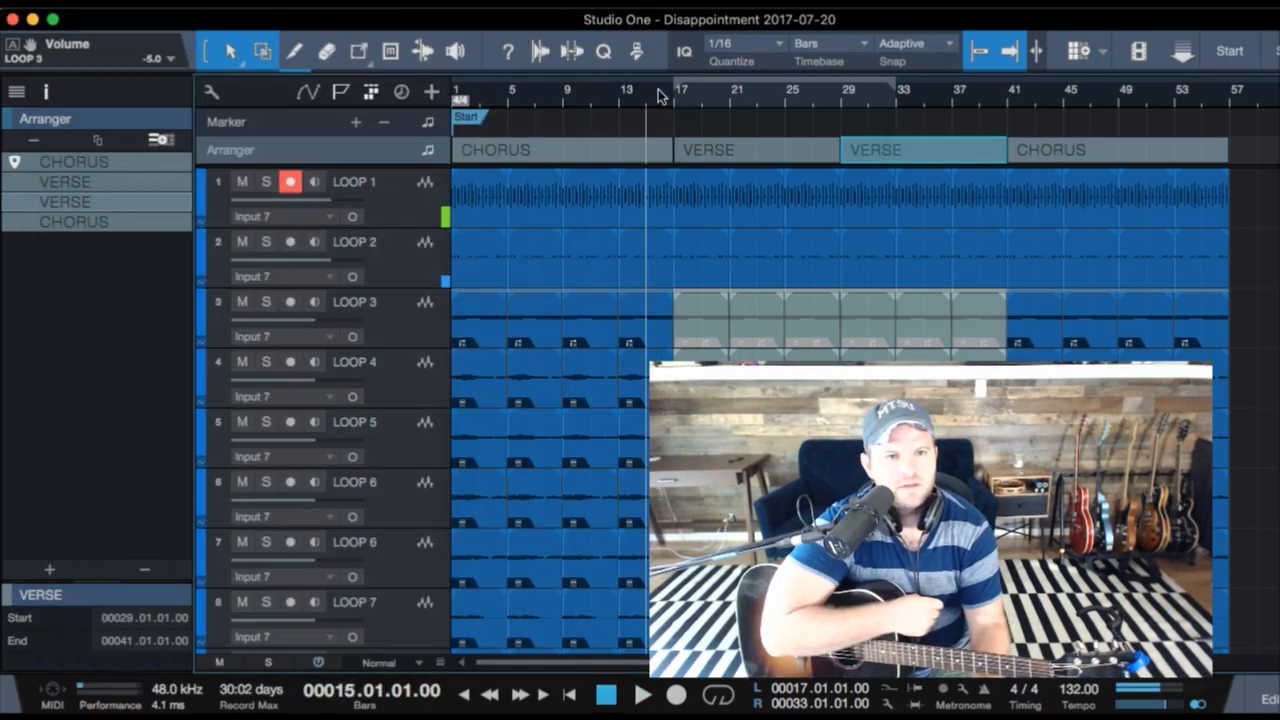
key("space")
key("super+Tab")
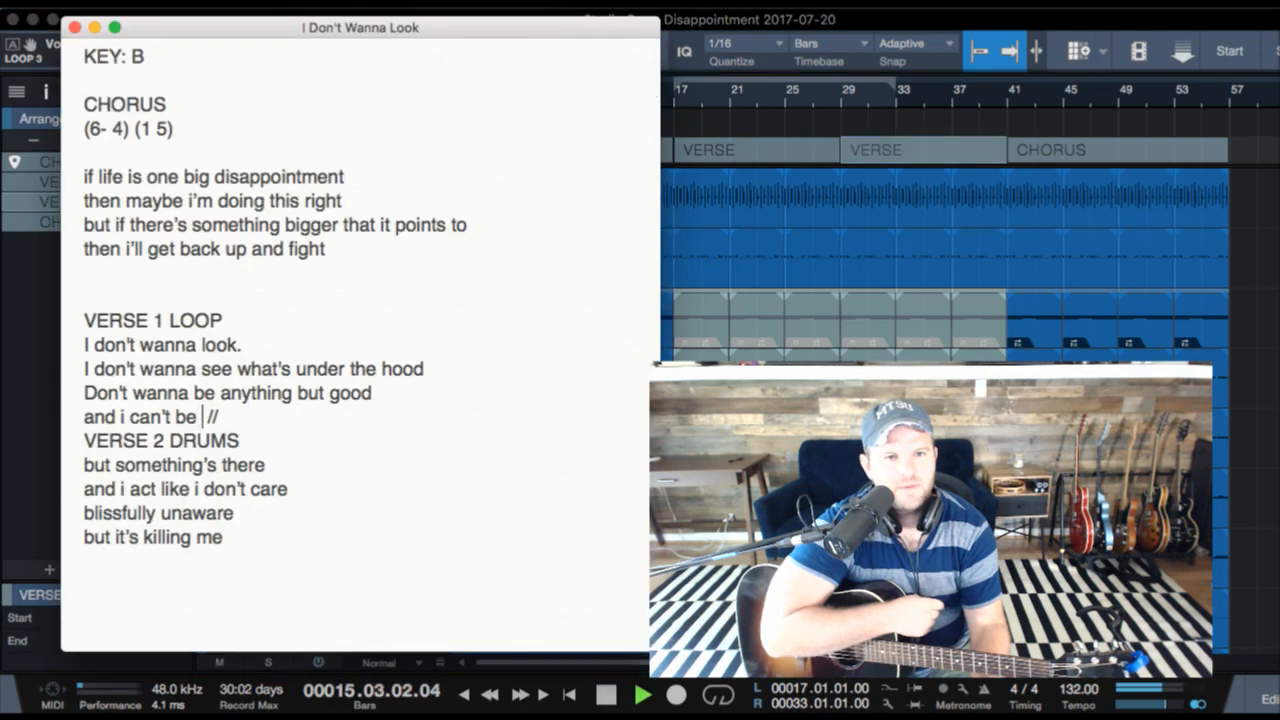
key("super+z")
key("super+Tab")
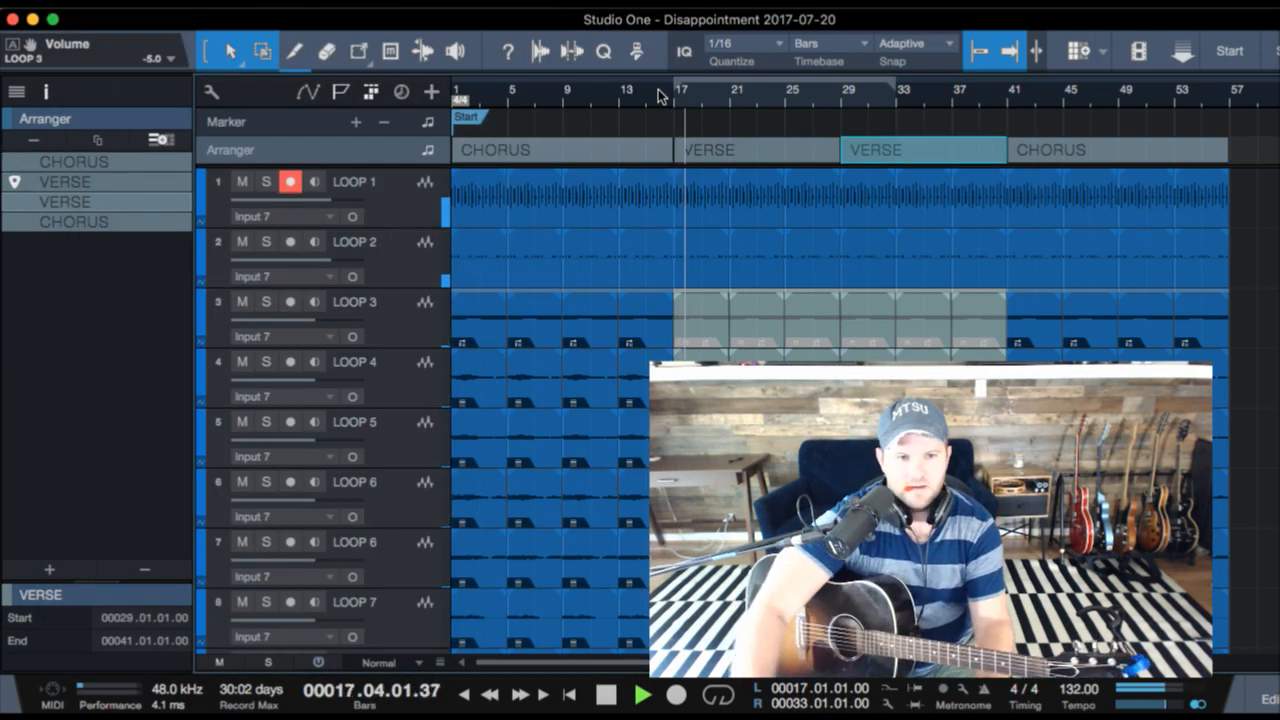
key("super+Tab")
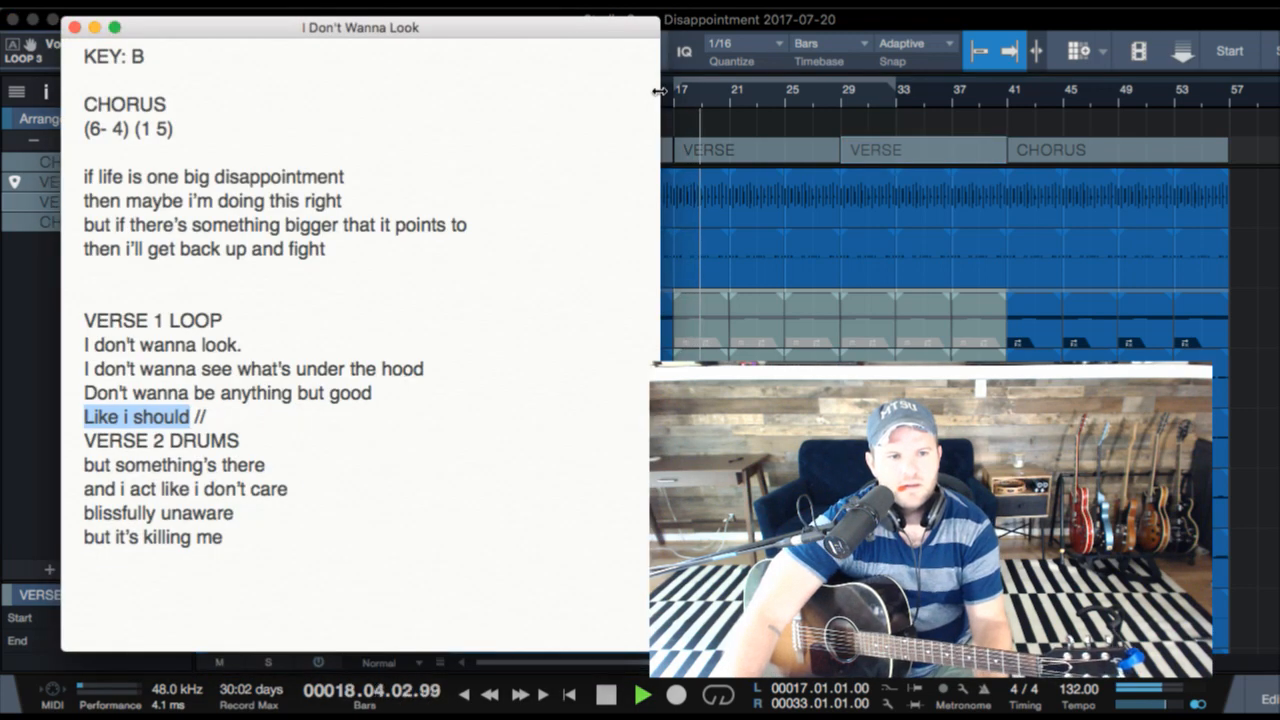
key("Right")
key("super+shift+z")
key("super+shift+z")
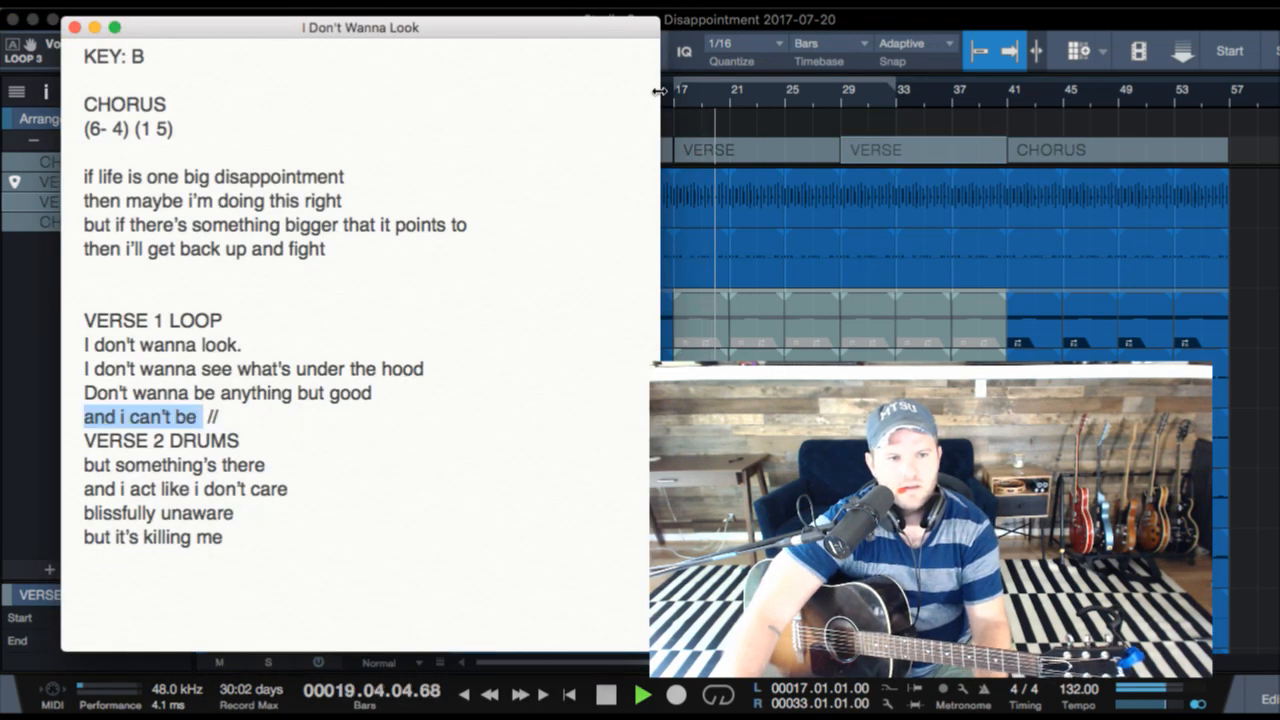
- Stop playback in Studio One, replay the song from bar 13 through both VERSE sections, stop it, and return to the note
key("super+Tab")
key("space")
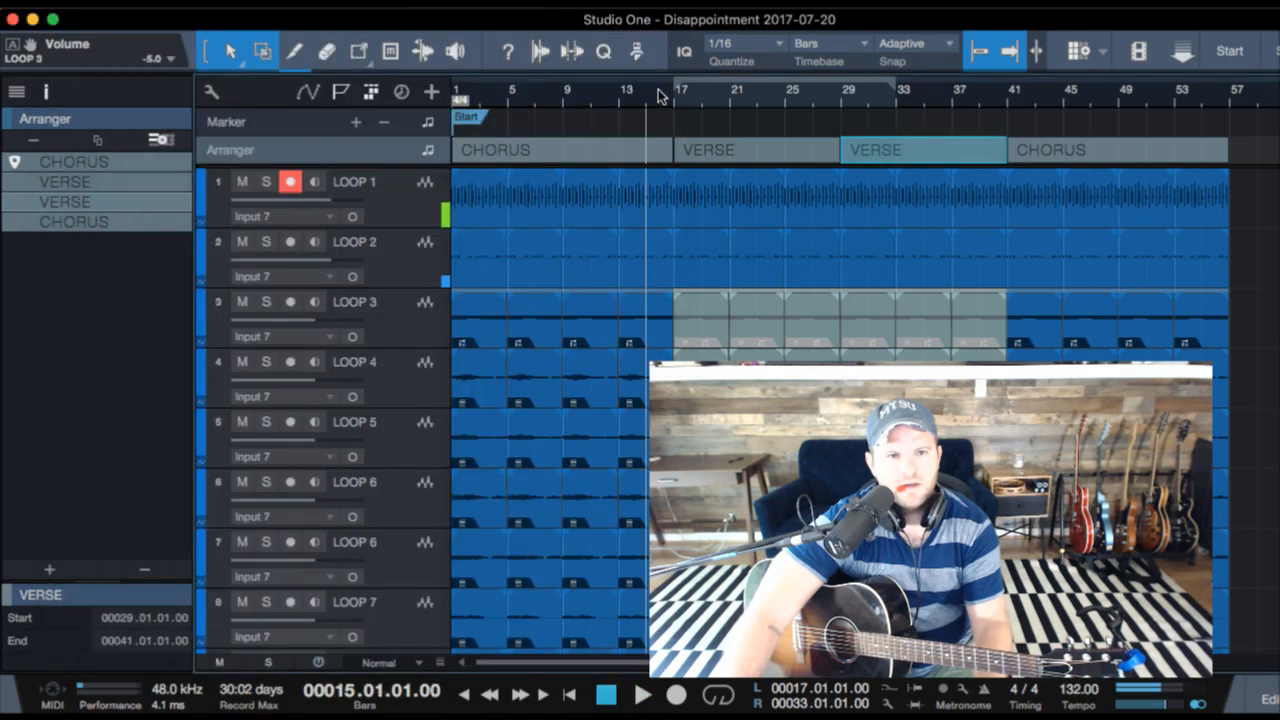
left_click(618, 102)
key("space")
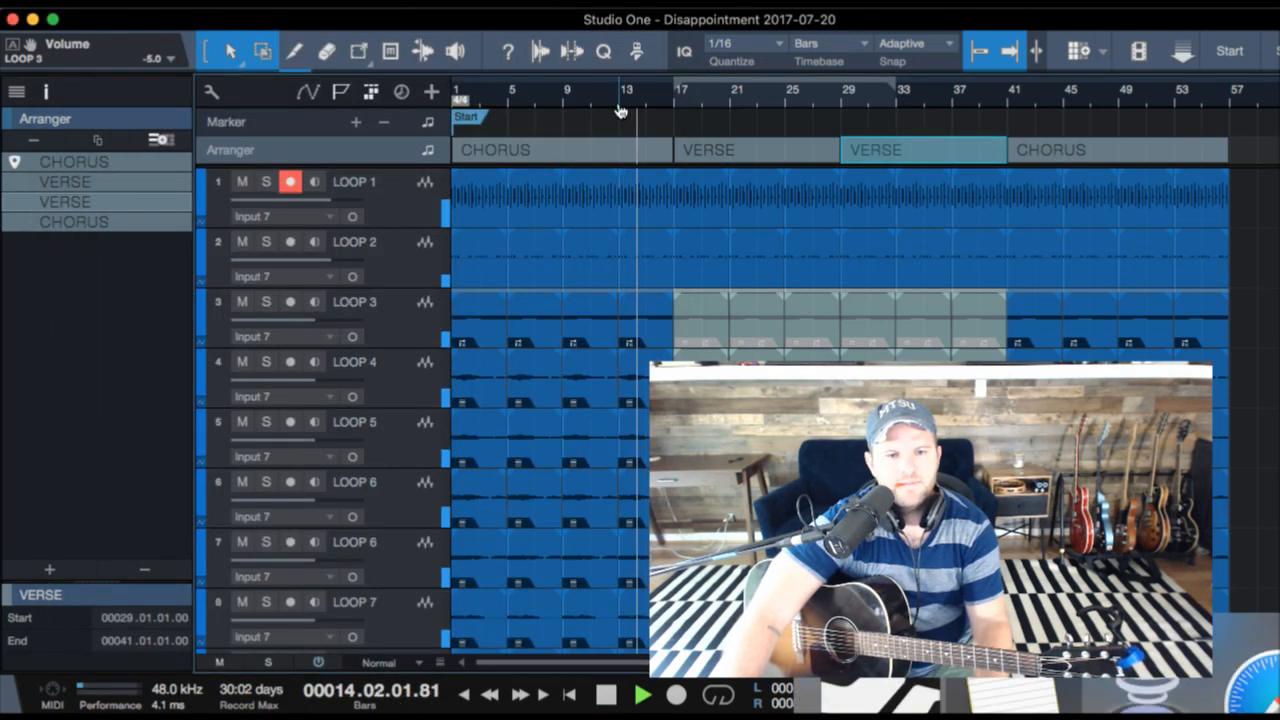
key("super+Tab")
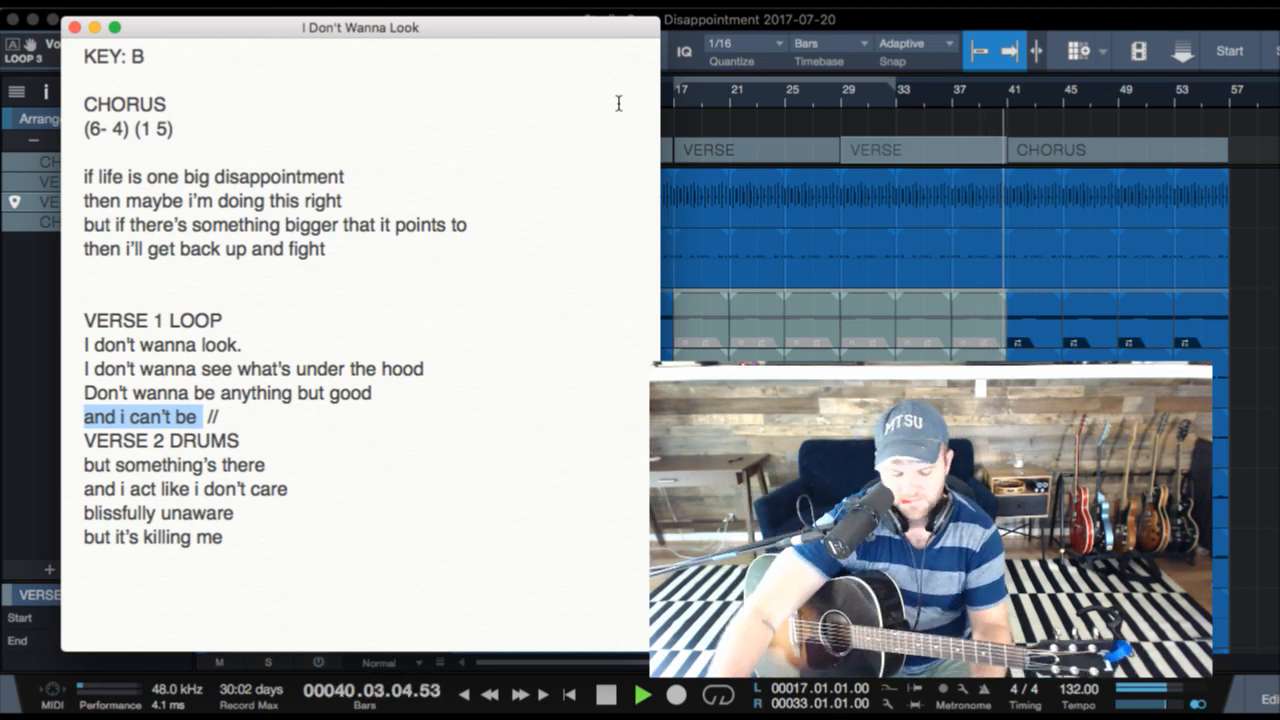
key("super+Tab")
key("space")
key("super+Tab")
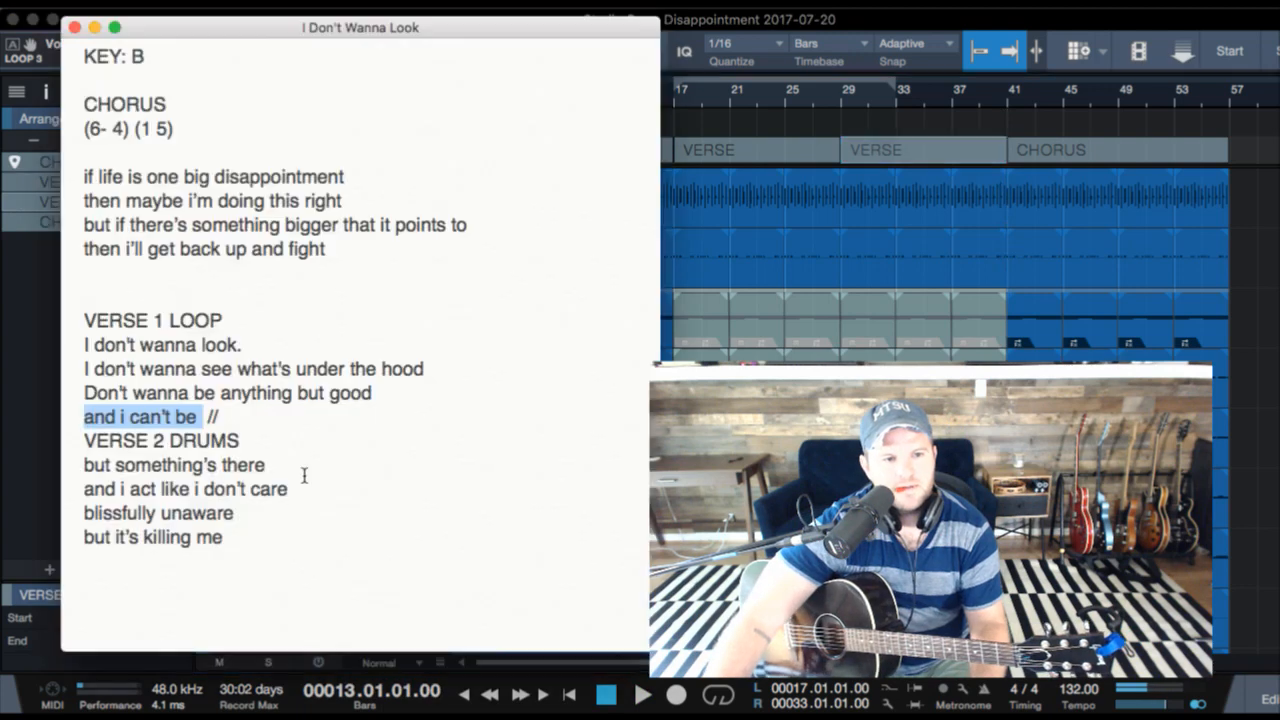
- Change the last VERSE 2 lyric line in the note to "and it's killing me"
double_click(92, 537)
type("and")
key("super+Up")
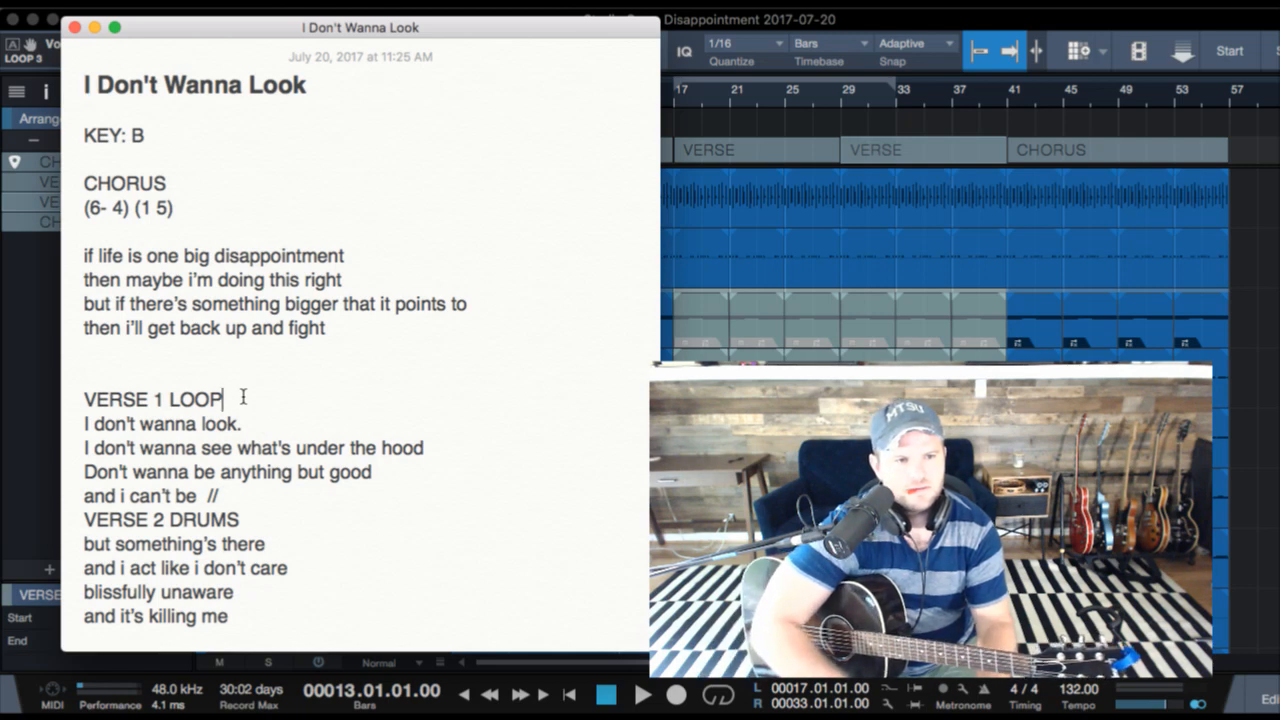
key("Return")
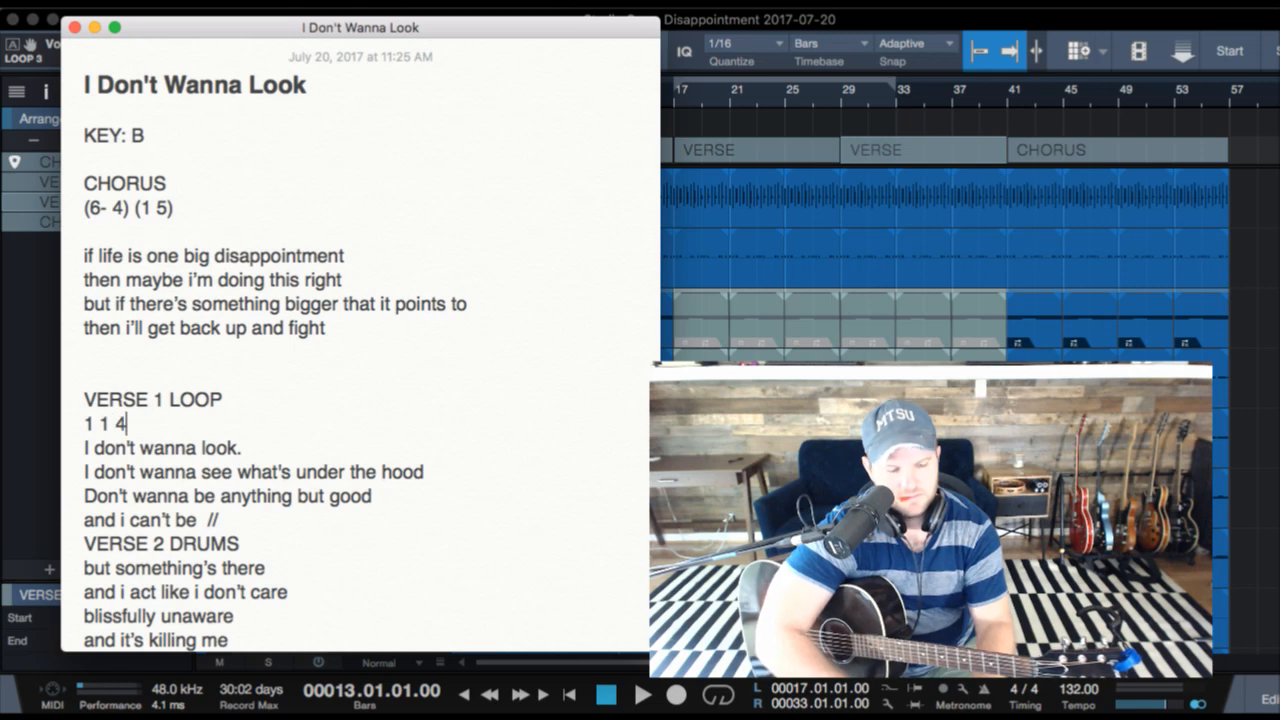
type("5 1")
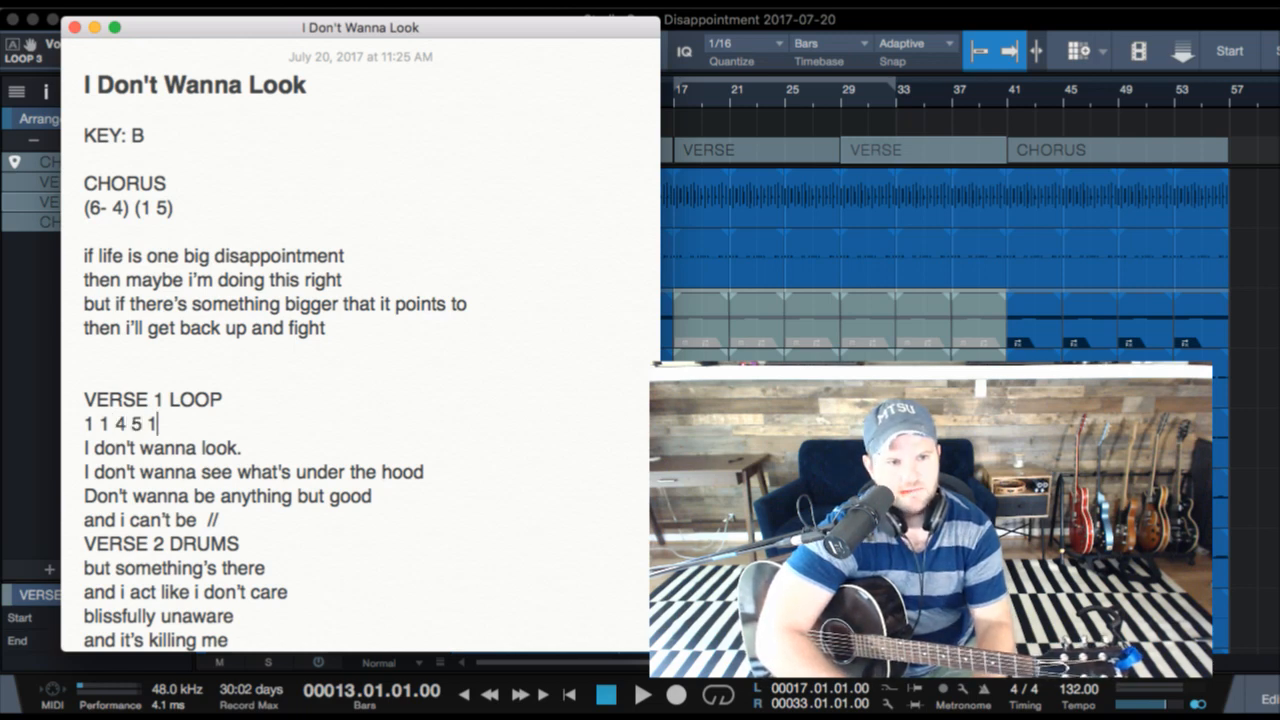
type(" 1 4 5 ")
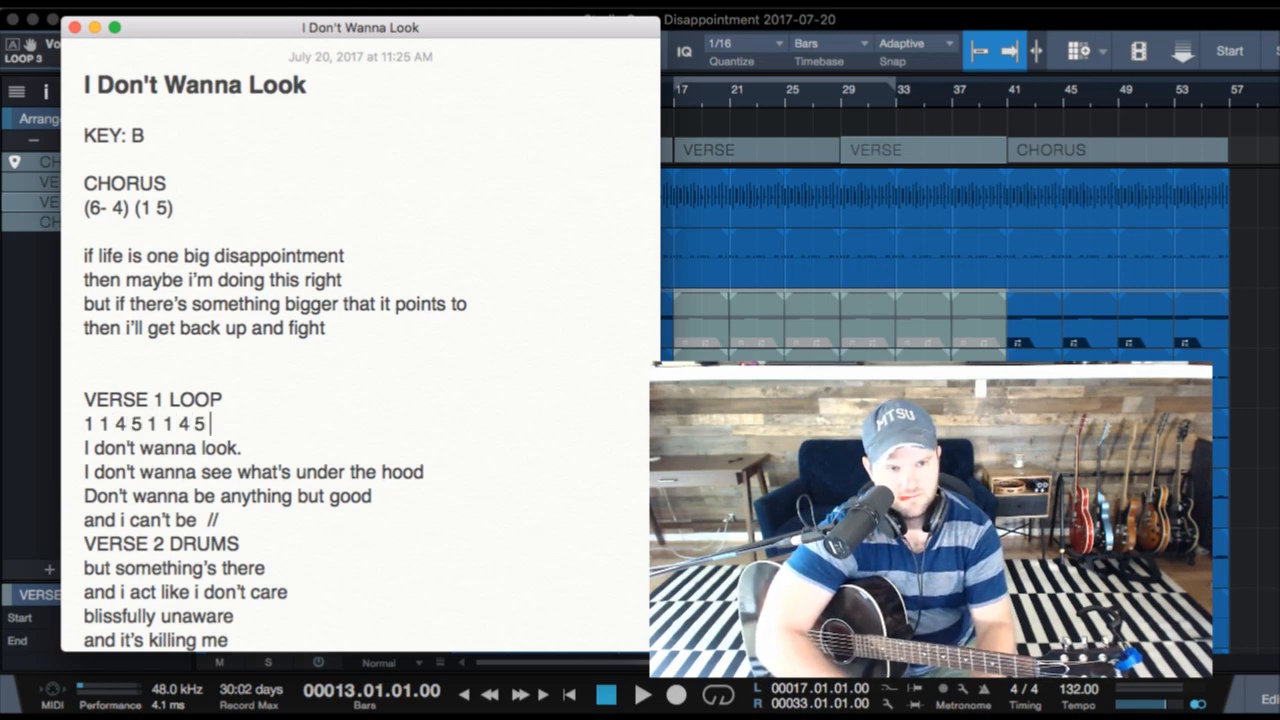
type("6 6")
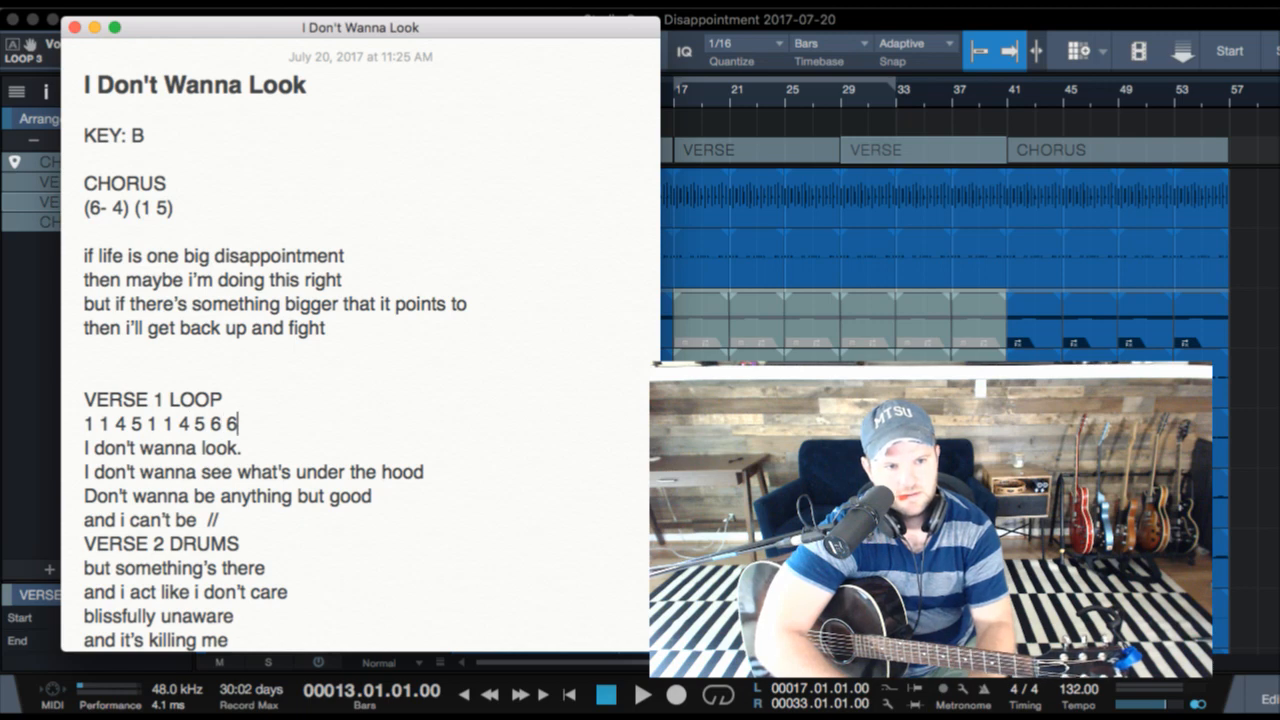
type(" 5 5")
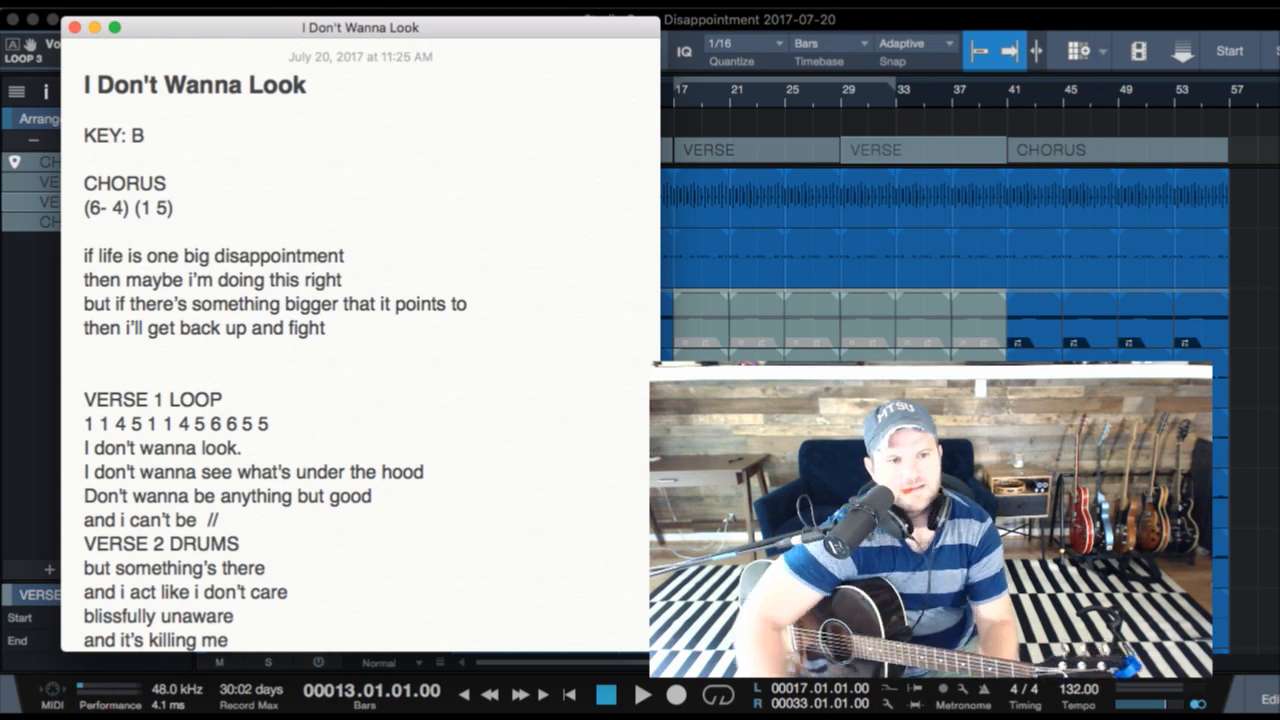
scroll(365, 450, "down", 3)
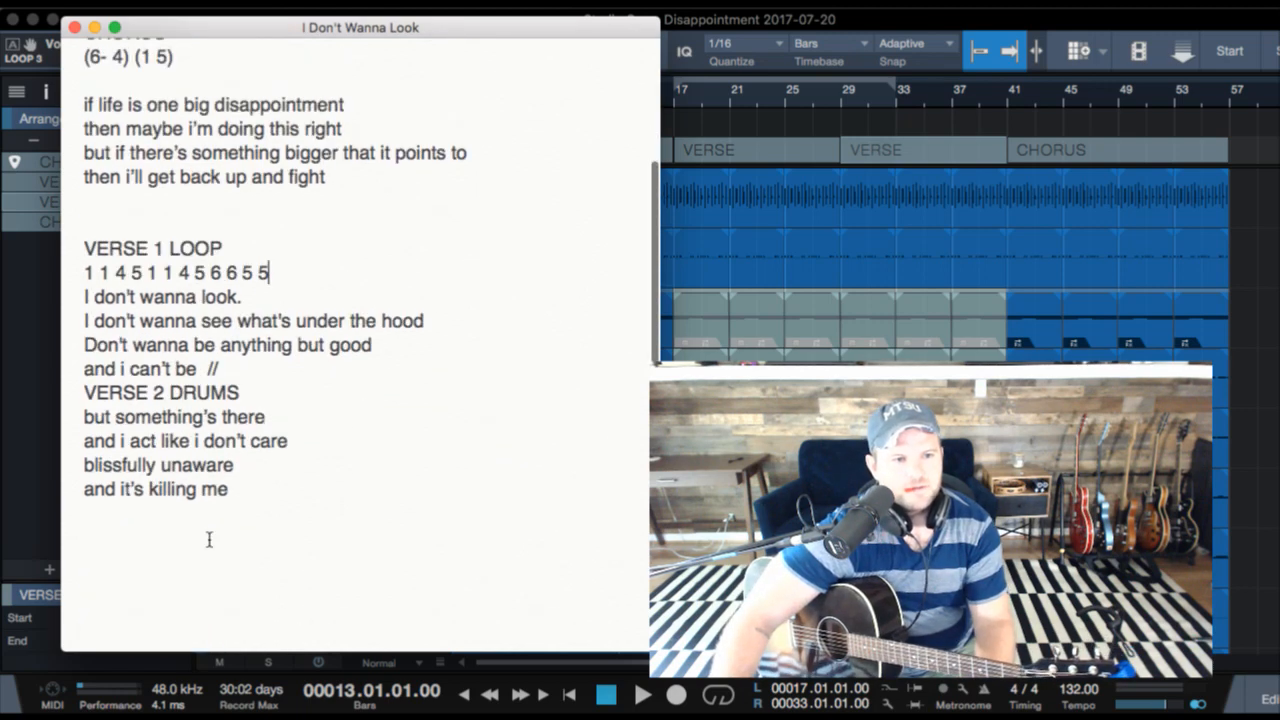
- Switch to Studio One, play the song from bar 37 through the last CHORUS while viewing the lyrics, replay from bar 46, and stop
left_click(983, 77)
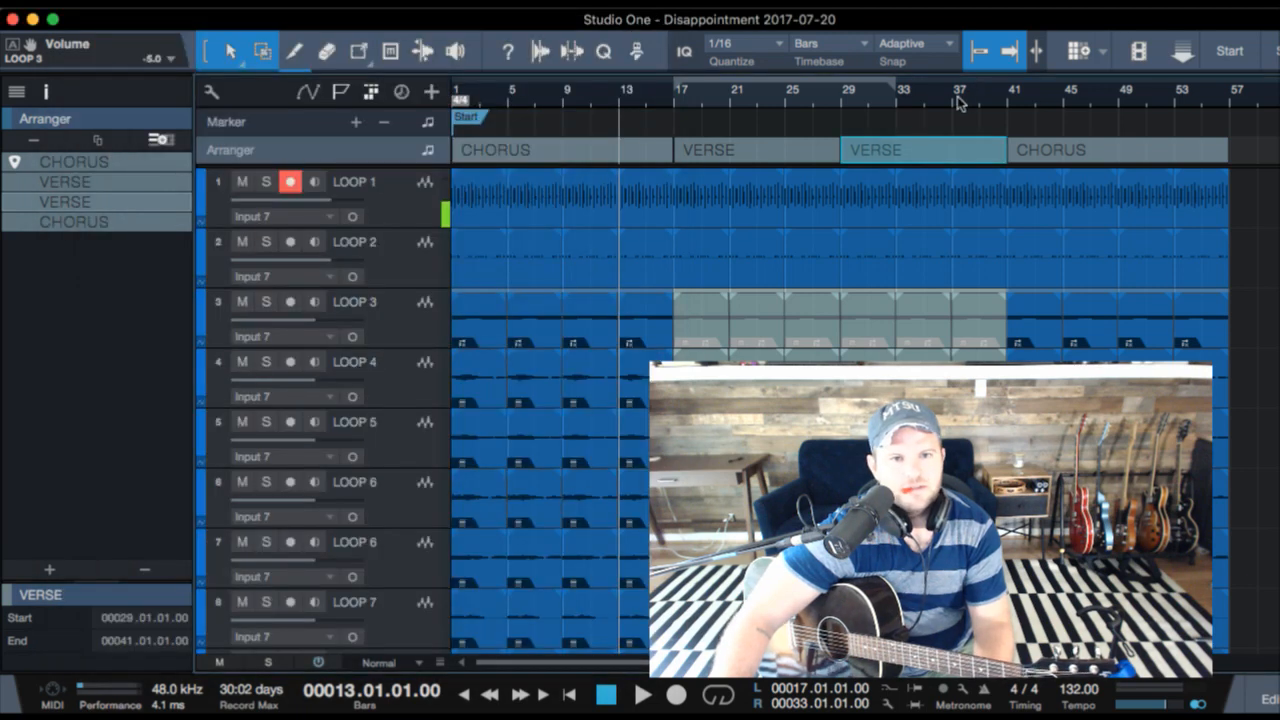
left_click(958, 100)
key("space")
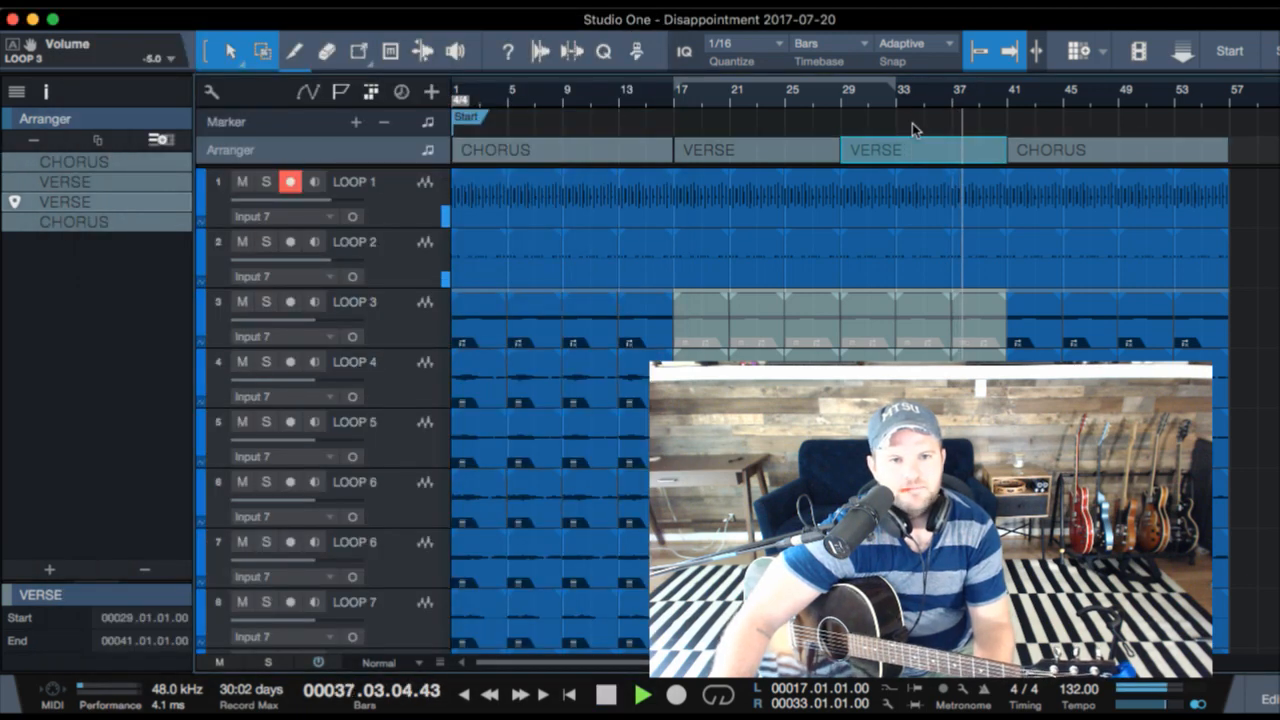
key("super+Tab")
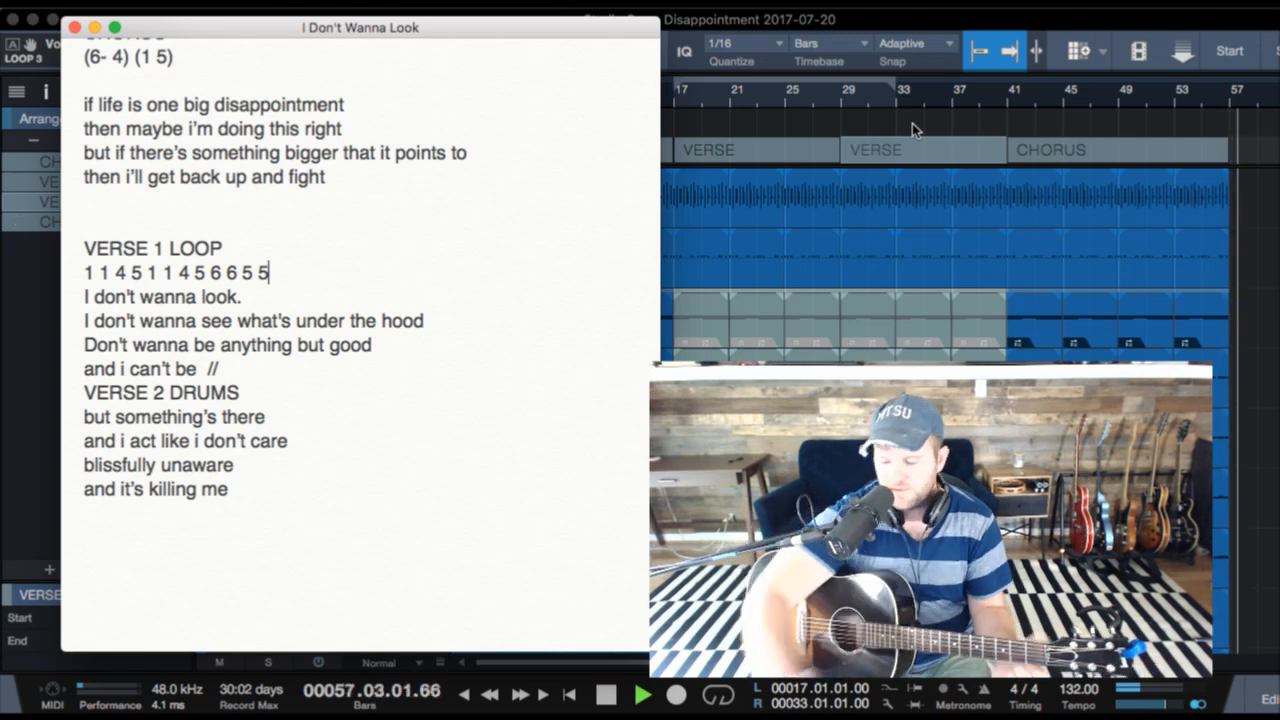
left_click(1071, 101)
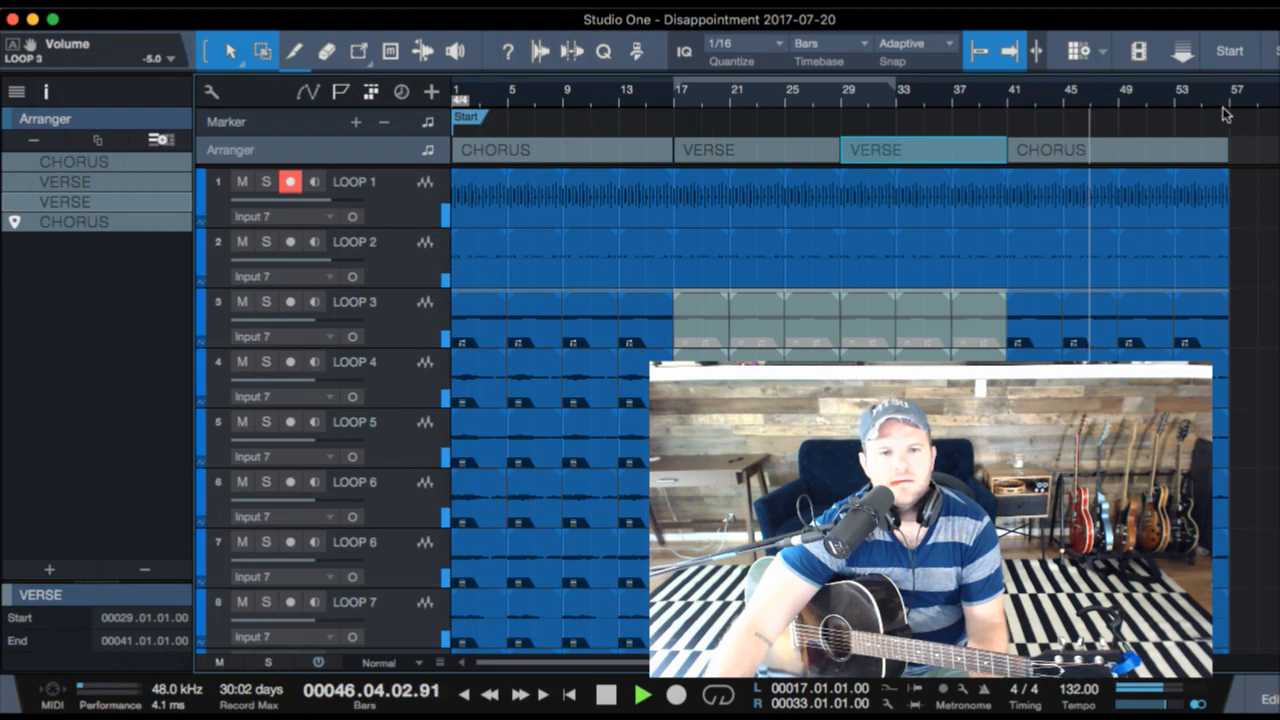
key("space")
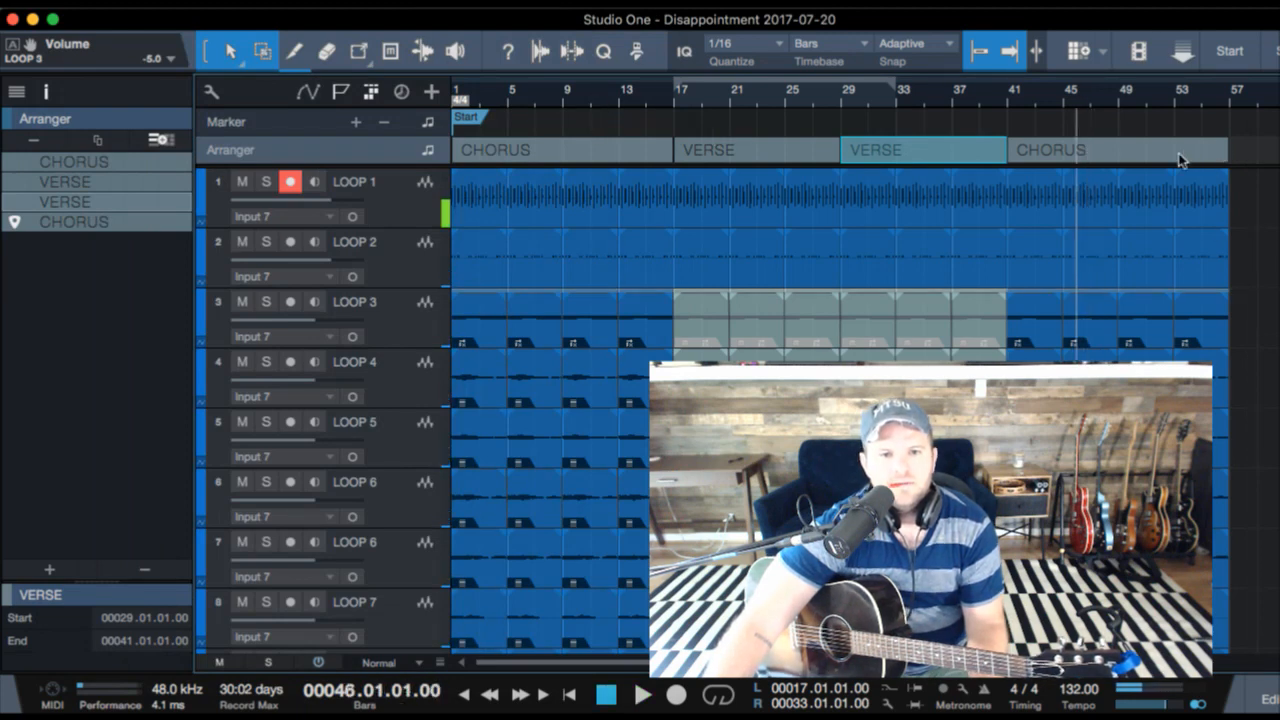
- Duplicate the last CHORUS section directly after itself
left_click(1180, 158)
key("ctrl+d")
scroll(1180, 160, "right", 5)
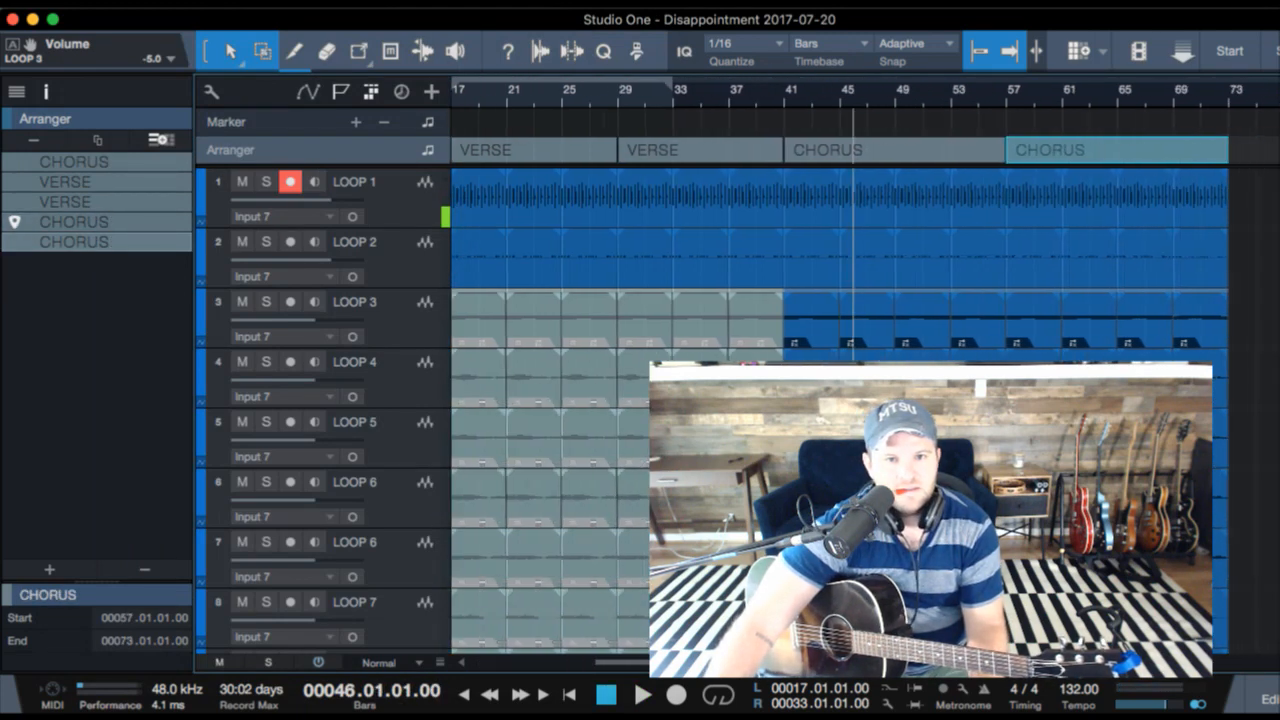
- Play the song from bar 56, restart it from bar 53, return to bar 41, and stop playback
left_click(963, 97)
key("space")
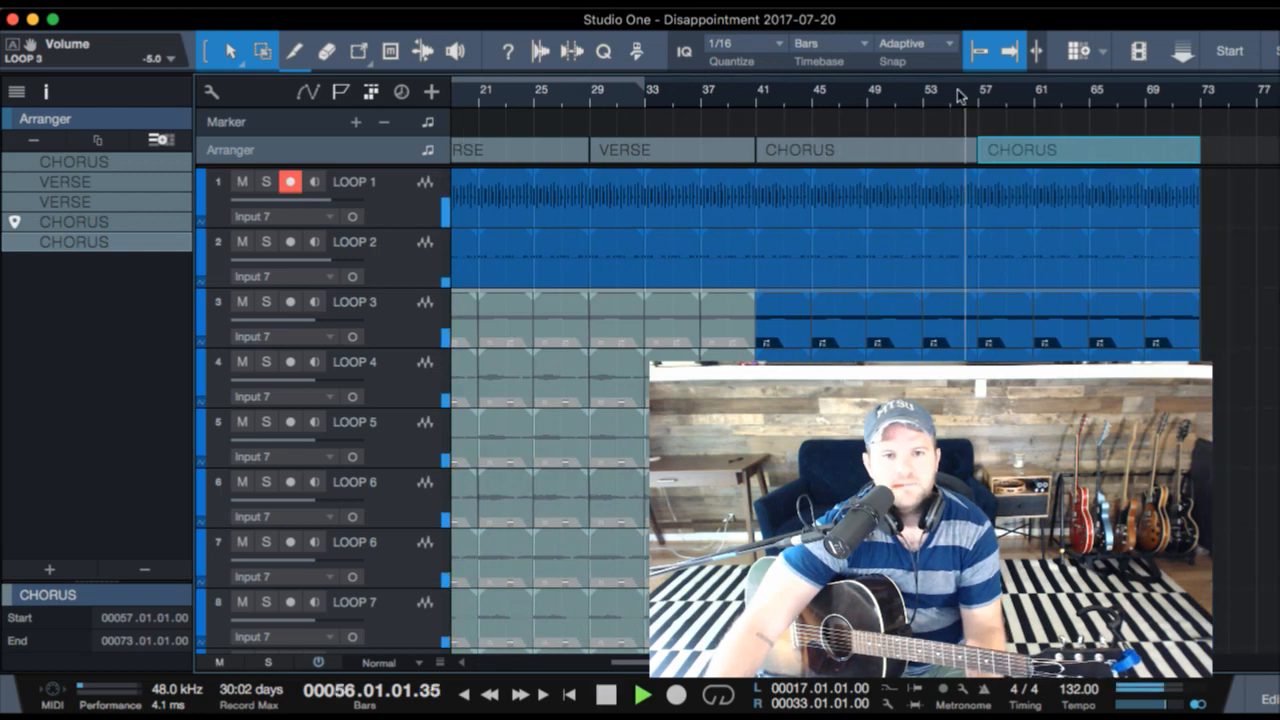
left_click(922, 99)
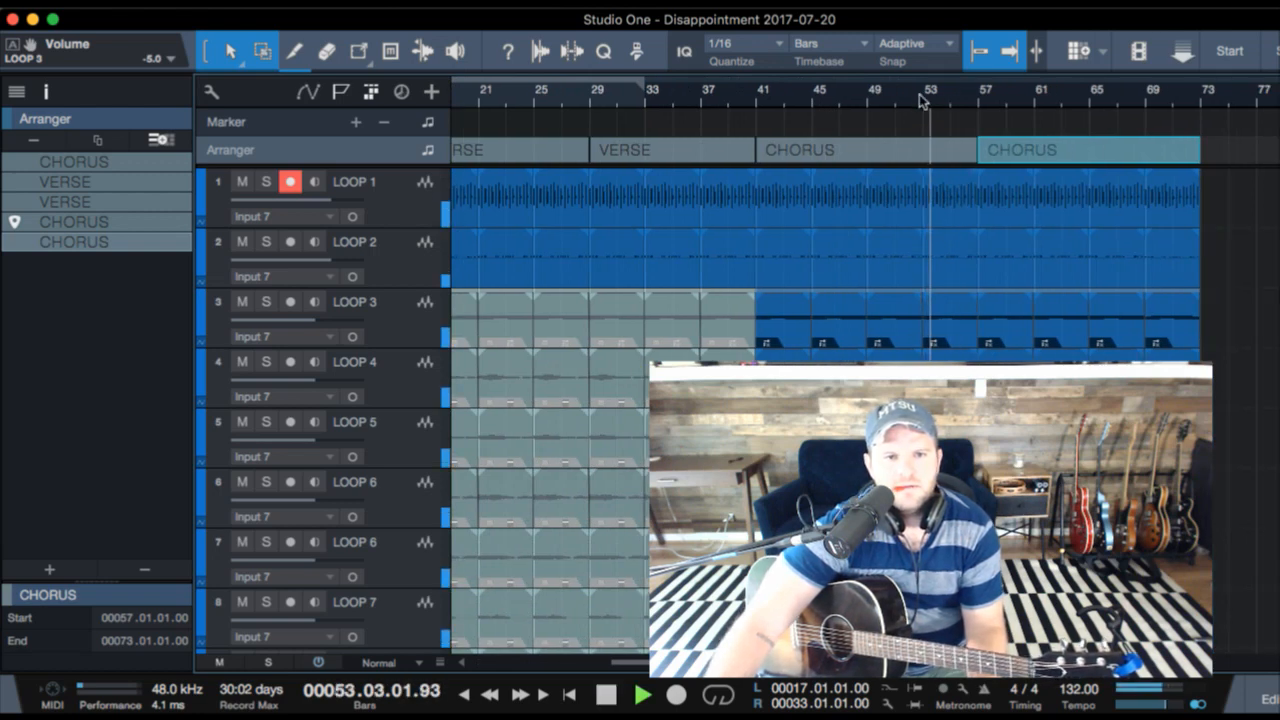
left_click(753, 105)
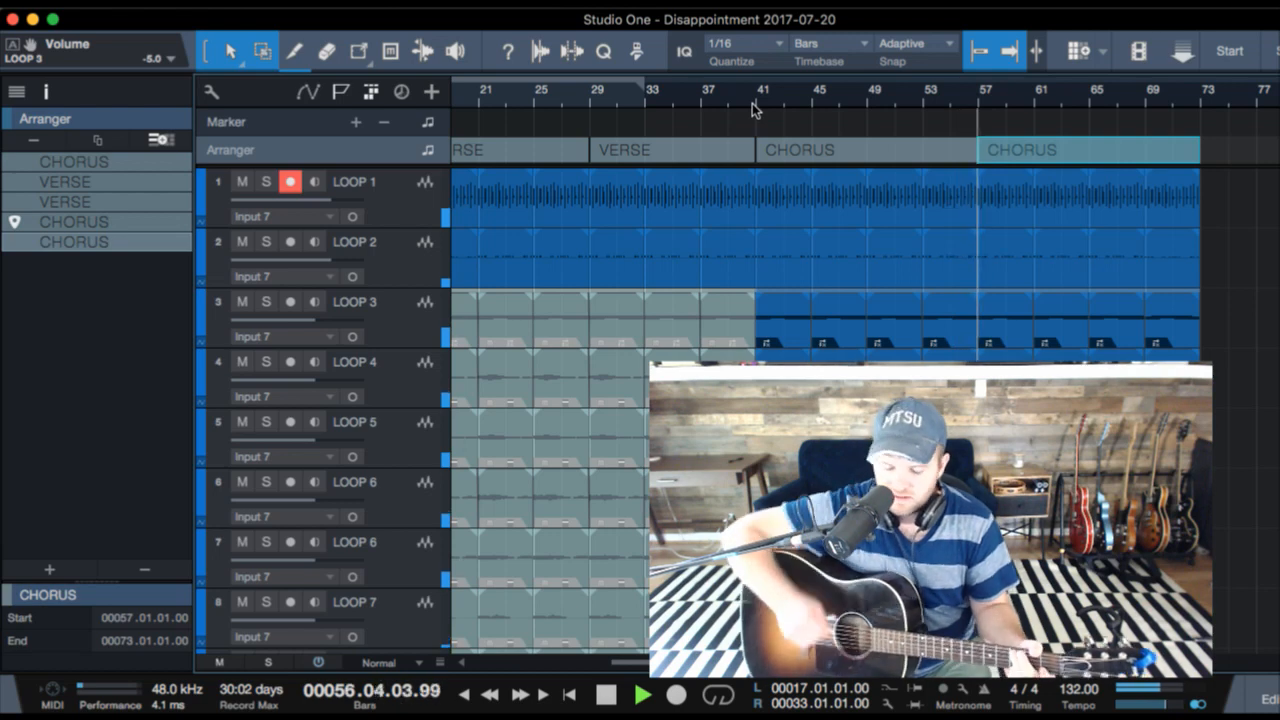
key("space")
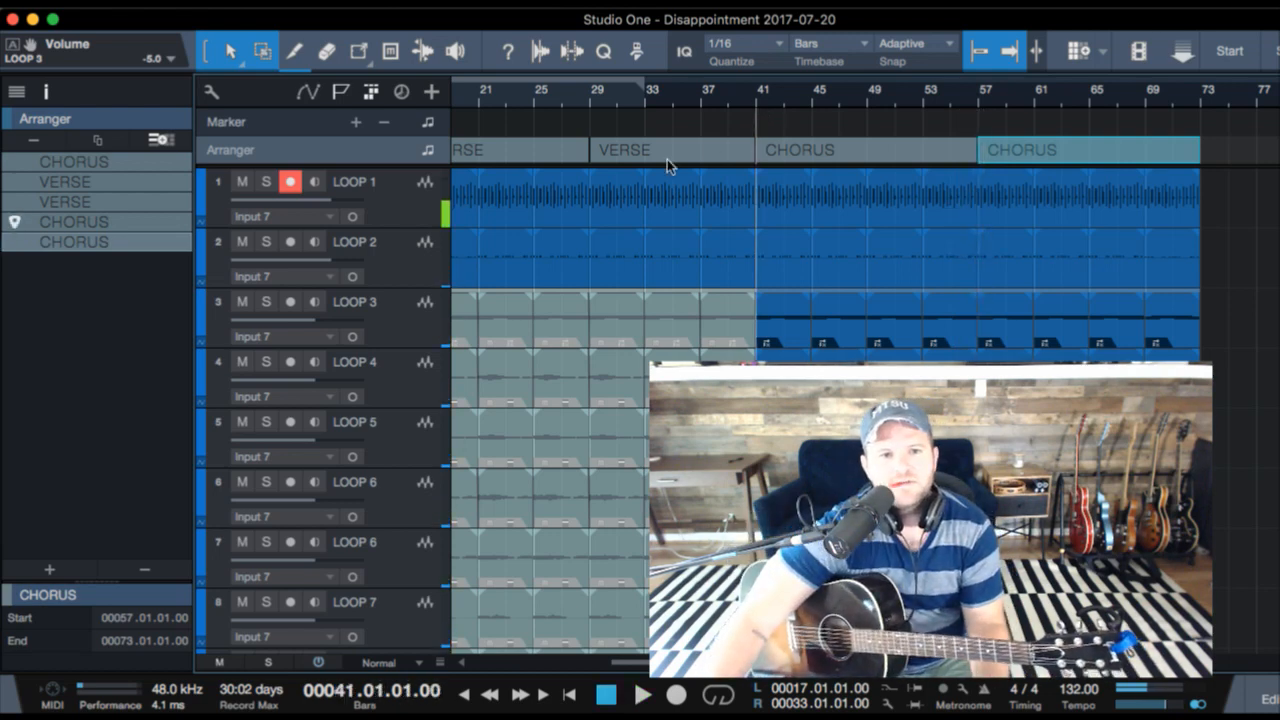
- Copy the second VERSE section to bar 57, between the last two CHORUS sections
left_click(660, 157)
left_click_drag(641, 153, 986, 148)
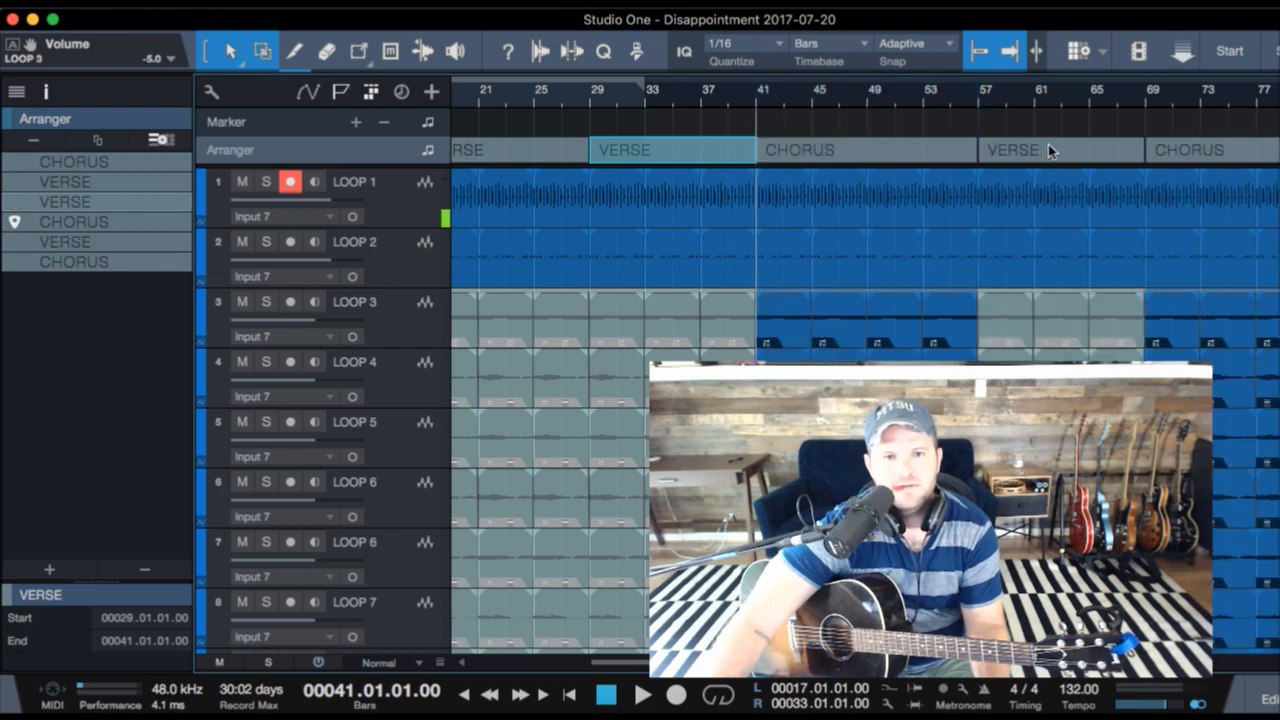
- Play the song from bar 54 and reduce the track height to Overview so all loop tracks fit
left_click(940, 96)
key("space")
scroll(1064, 207, "down", 3)
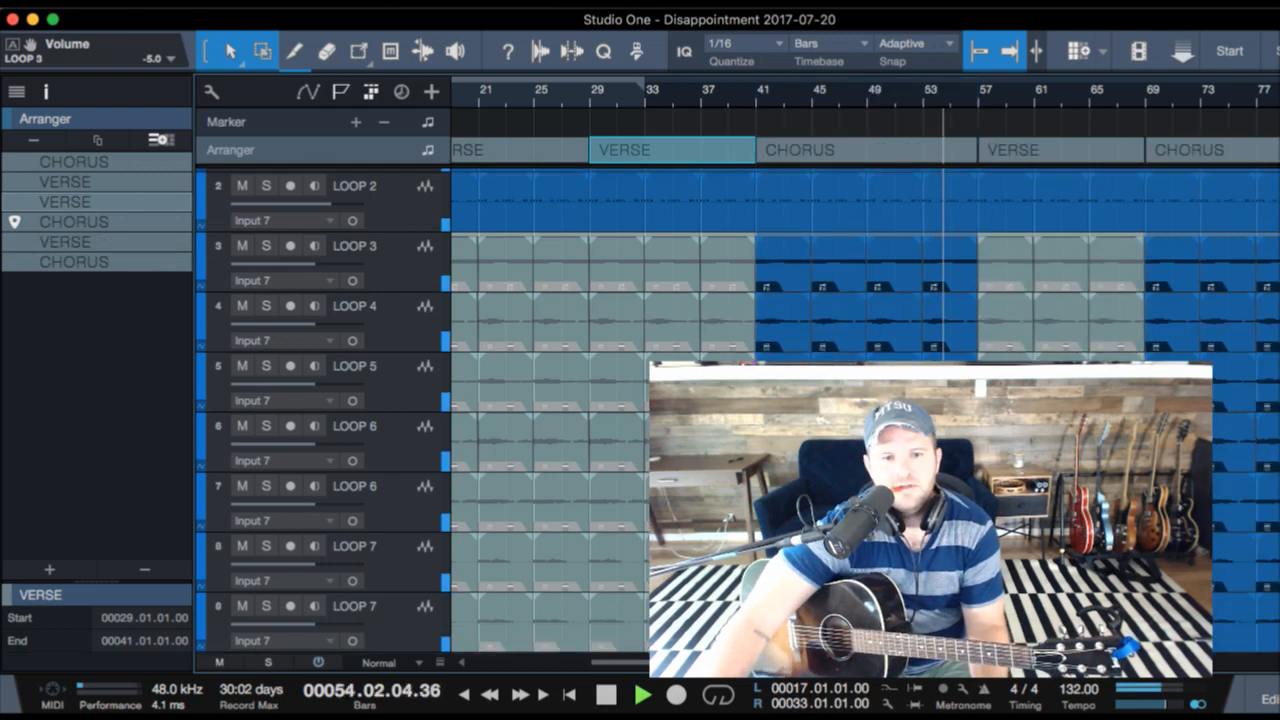
key("shift+w")
key("shift+w")
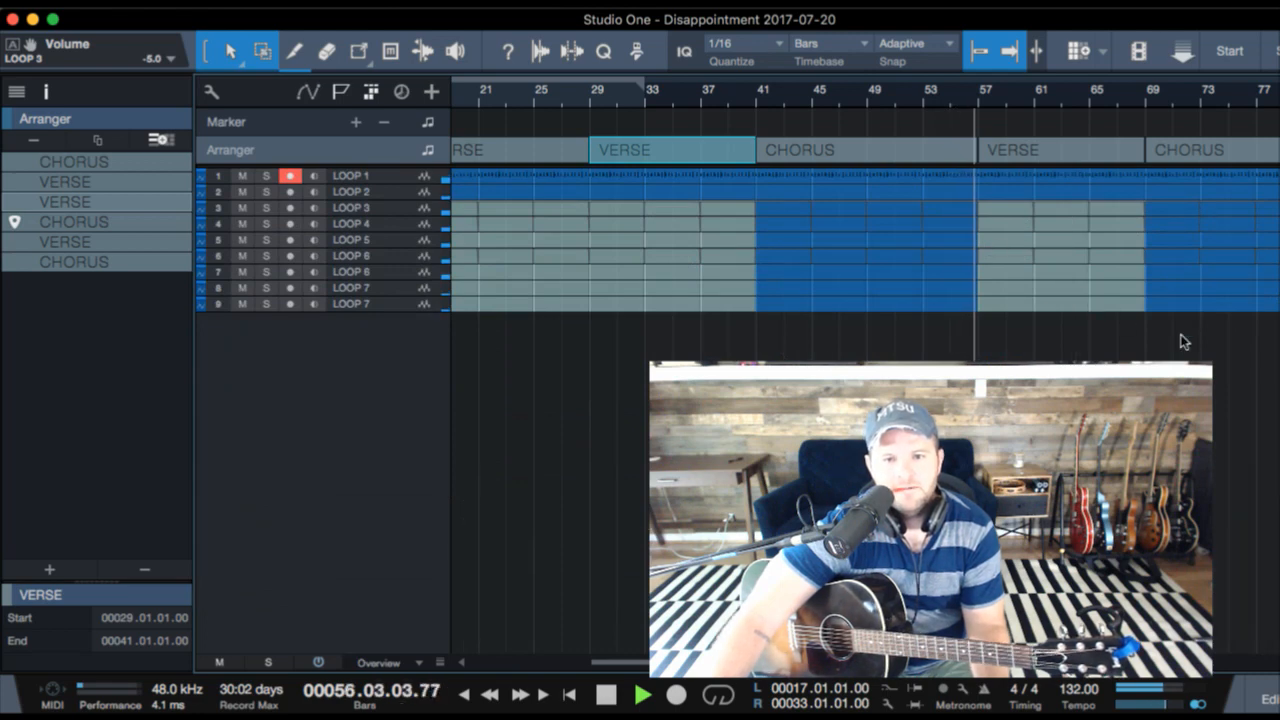
- Stop playback in Studio One and add a "VERSE 3" heading below the VERSE 2 lyrics in the note
key("super+Tab")
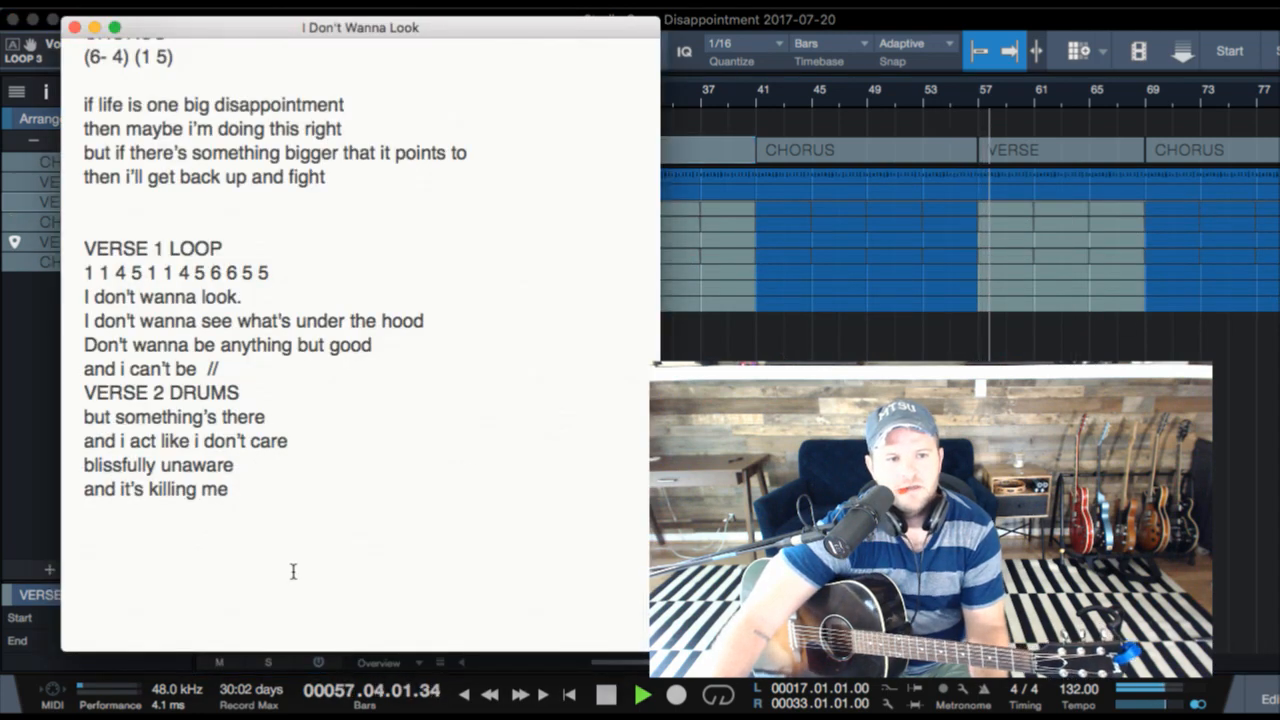
key("super+Tab")
key("space")
key("super+Tab")
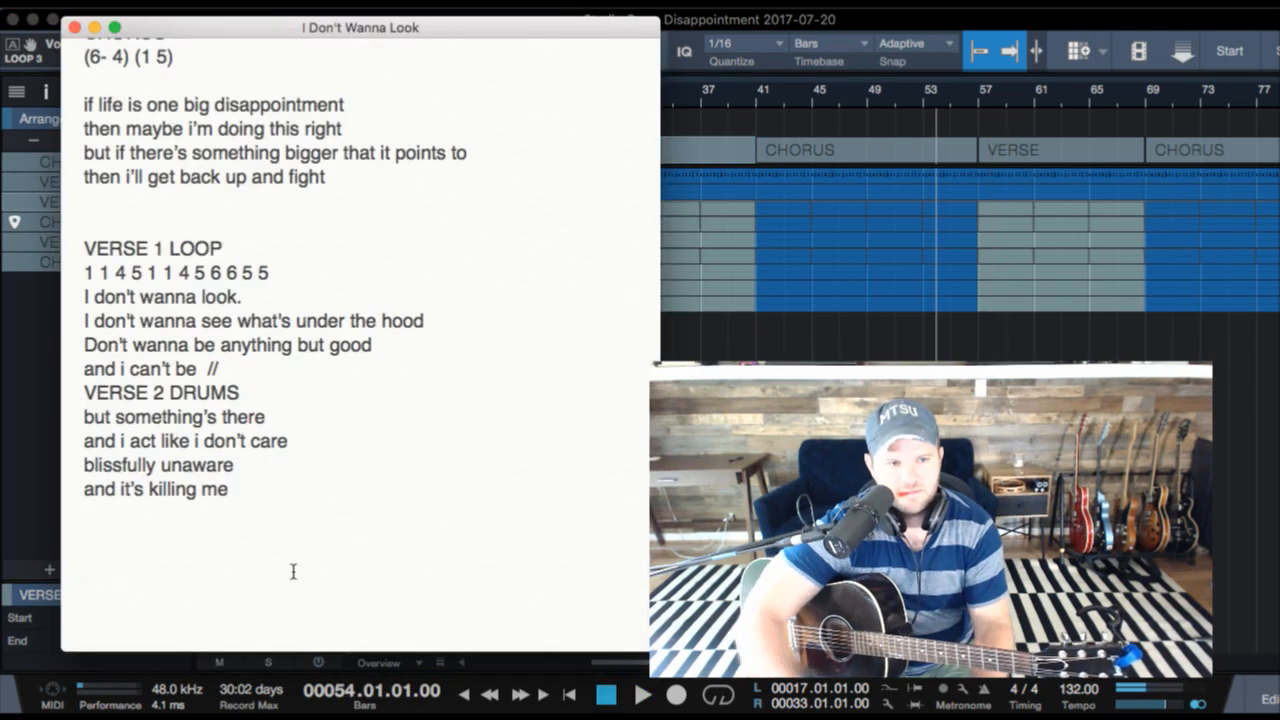
type("VERSE 3")
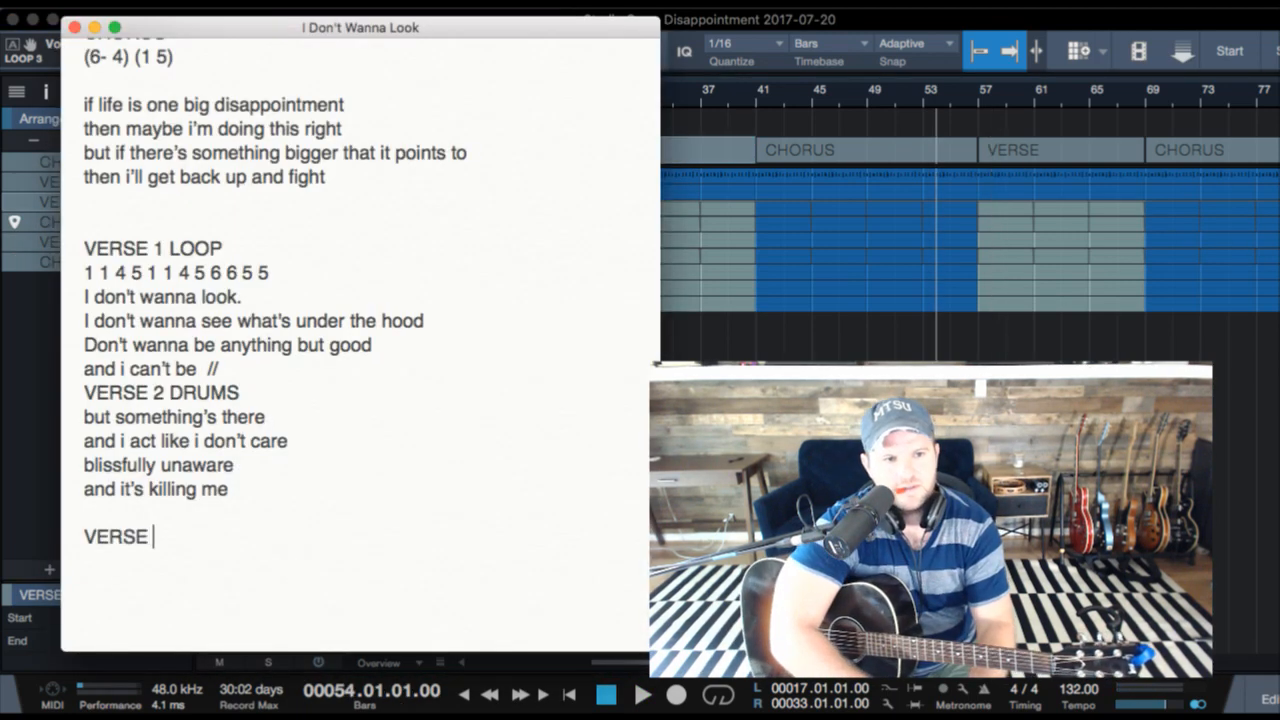
key("Return")
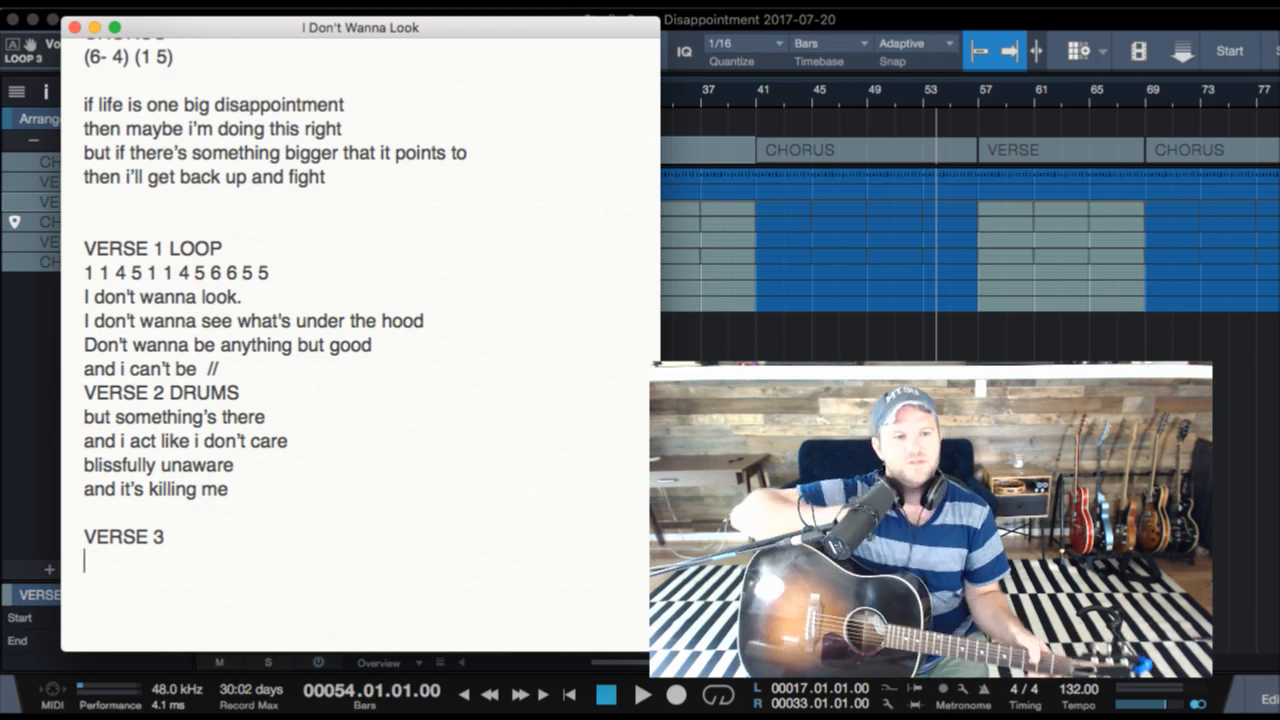
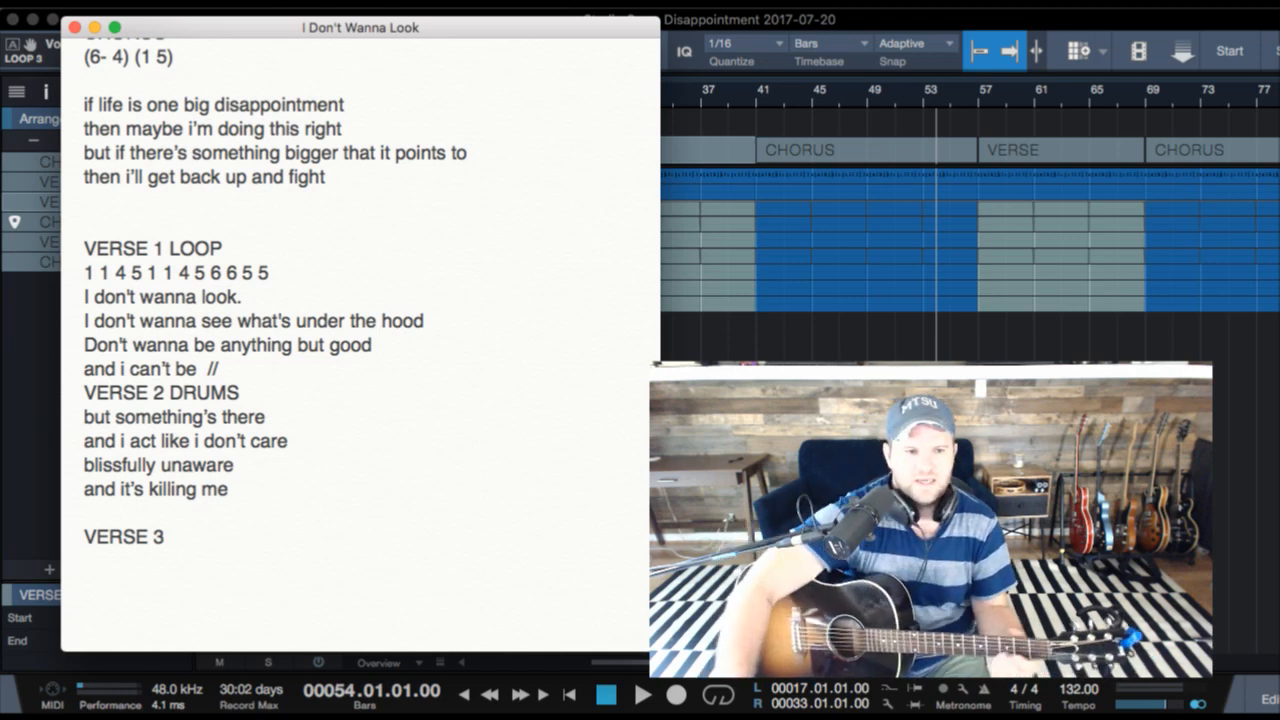
- Write the lyric line "and it laughed at me" below the VERSE 3 heading, leaving a blank line between them
type("and it la")
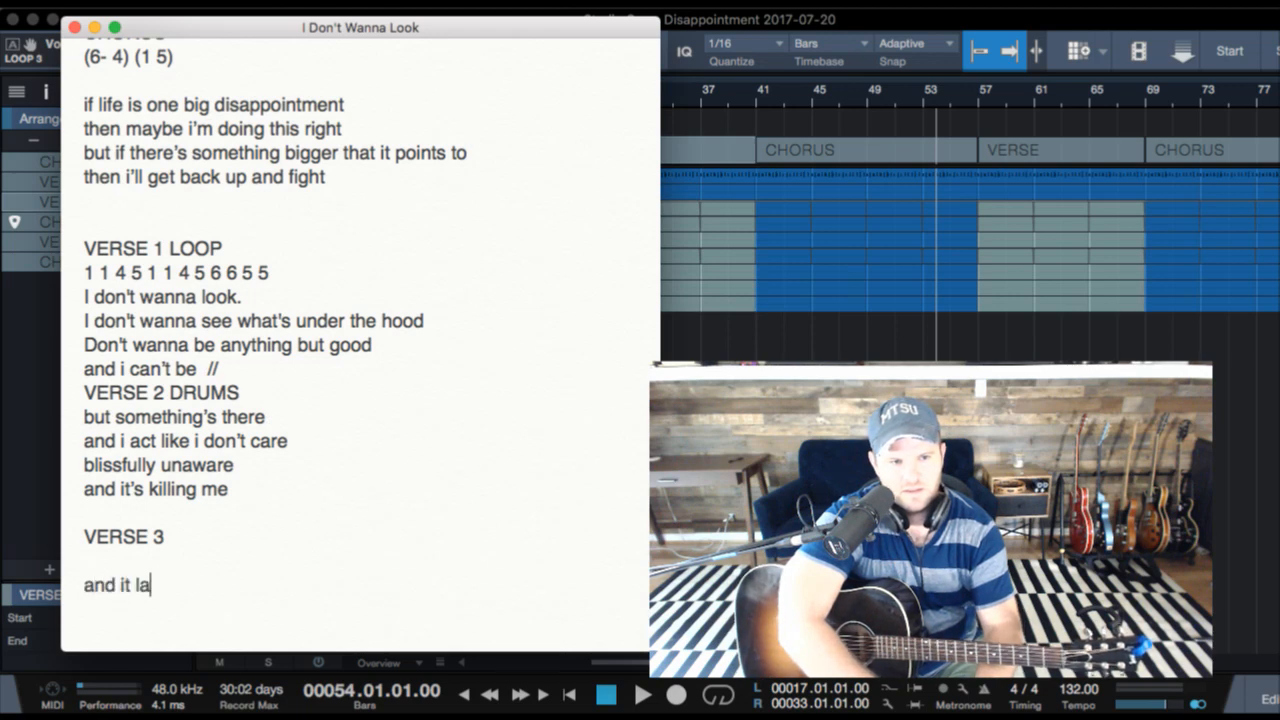
type("ugeed it")
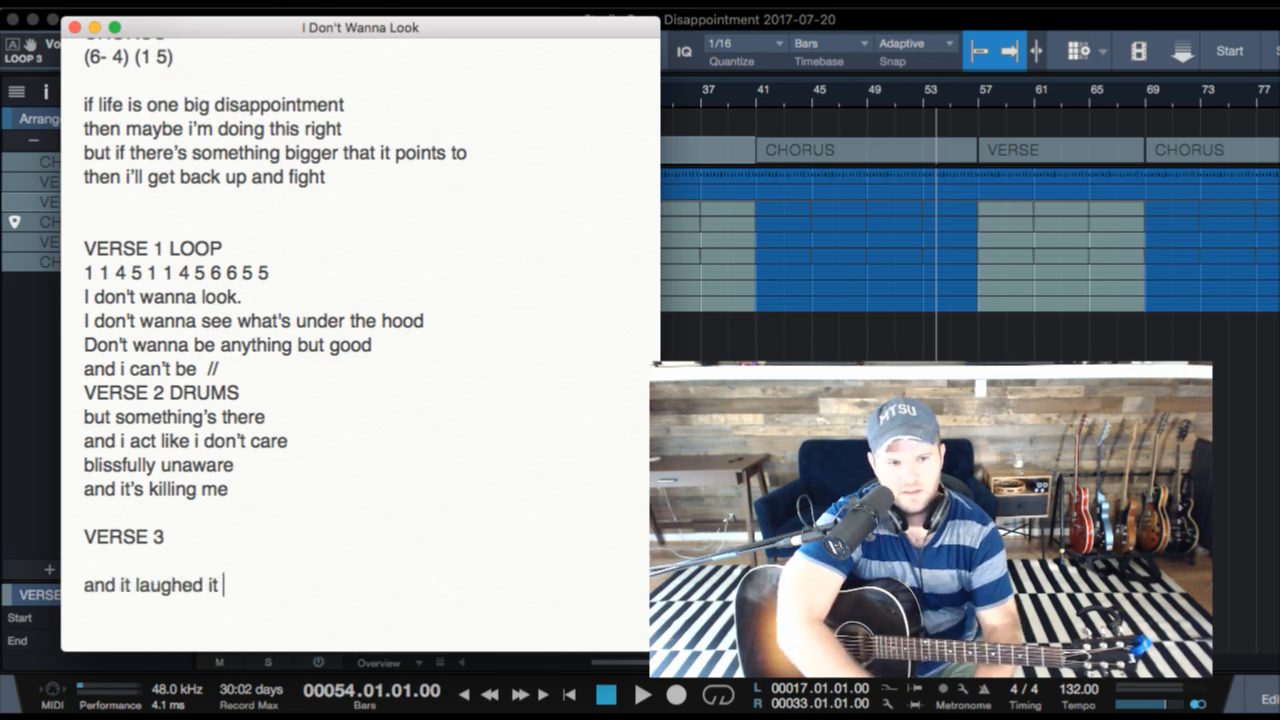
key("BackSpace")
key("BackSpace")
key("BackSpace")
type("ae")
key("BackSpace")
type("t me")
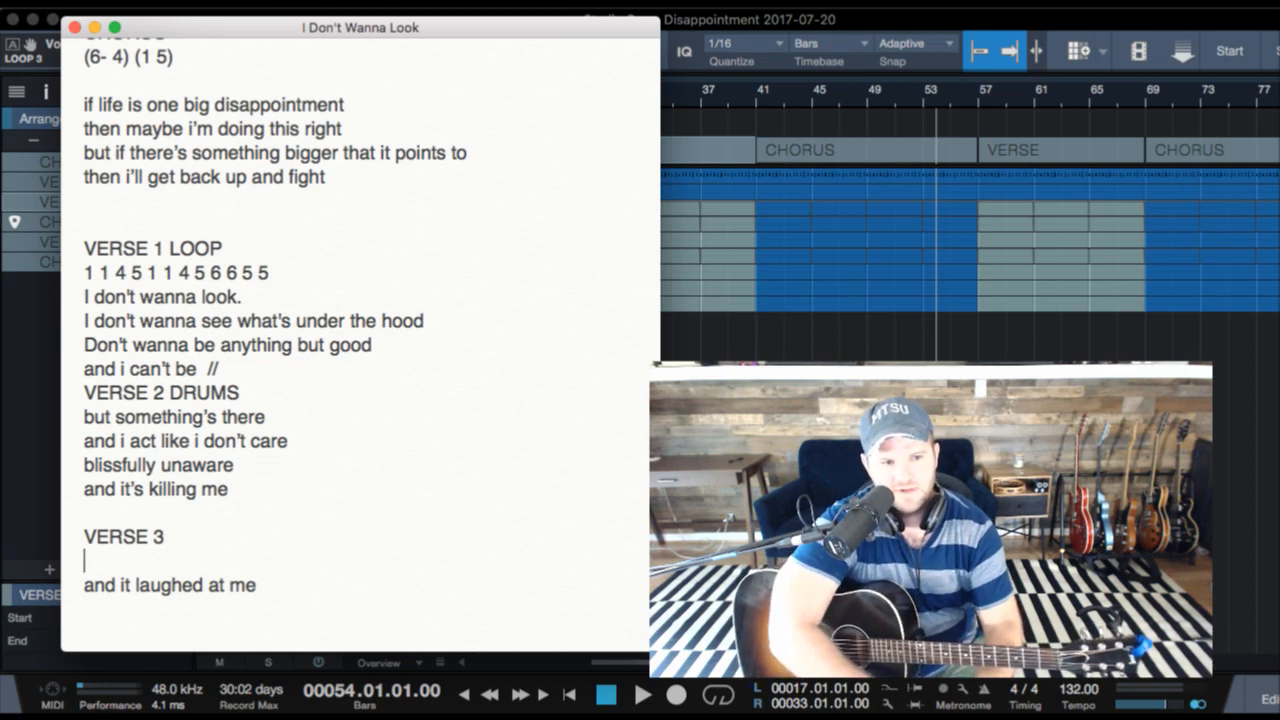
type("it knocks d")
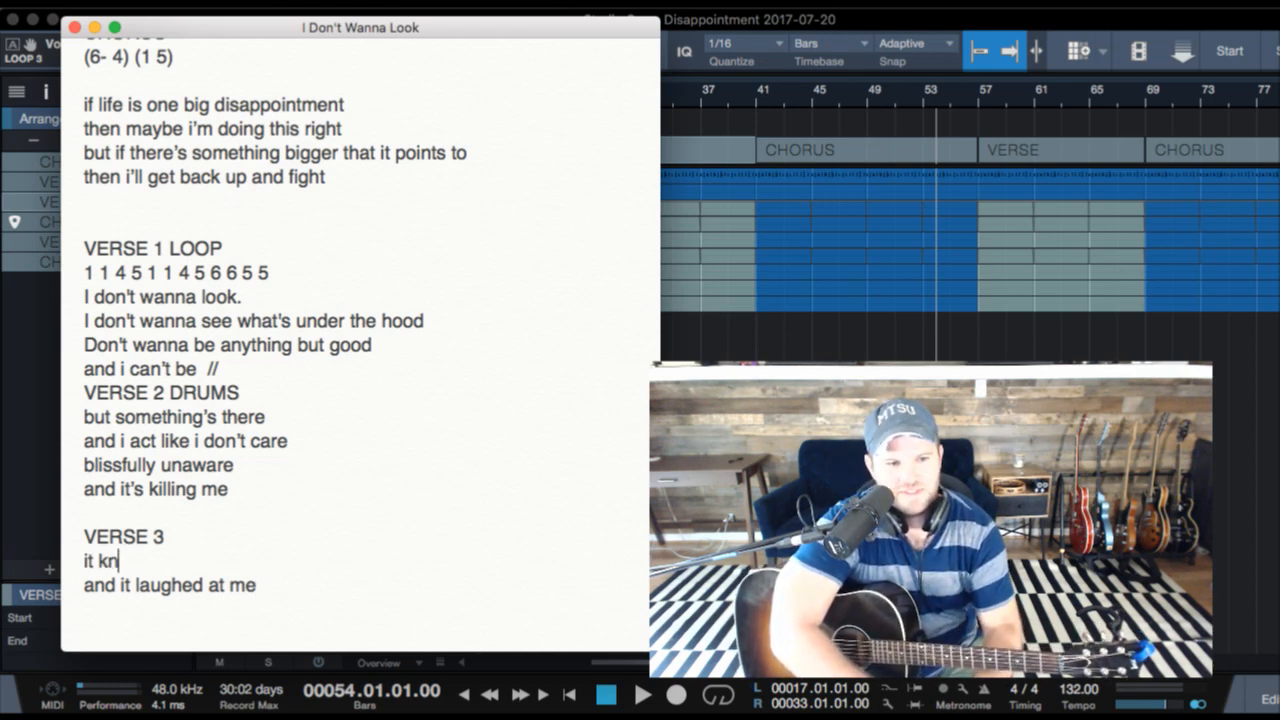
- Add the line "it knocked me down" directly under the VERSE 3 heading, with blank lines below it for more lyrics
key("BackSpace")
key("BackSpace")
key("BackSpace")
type("ed me down")
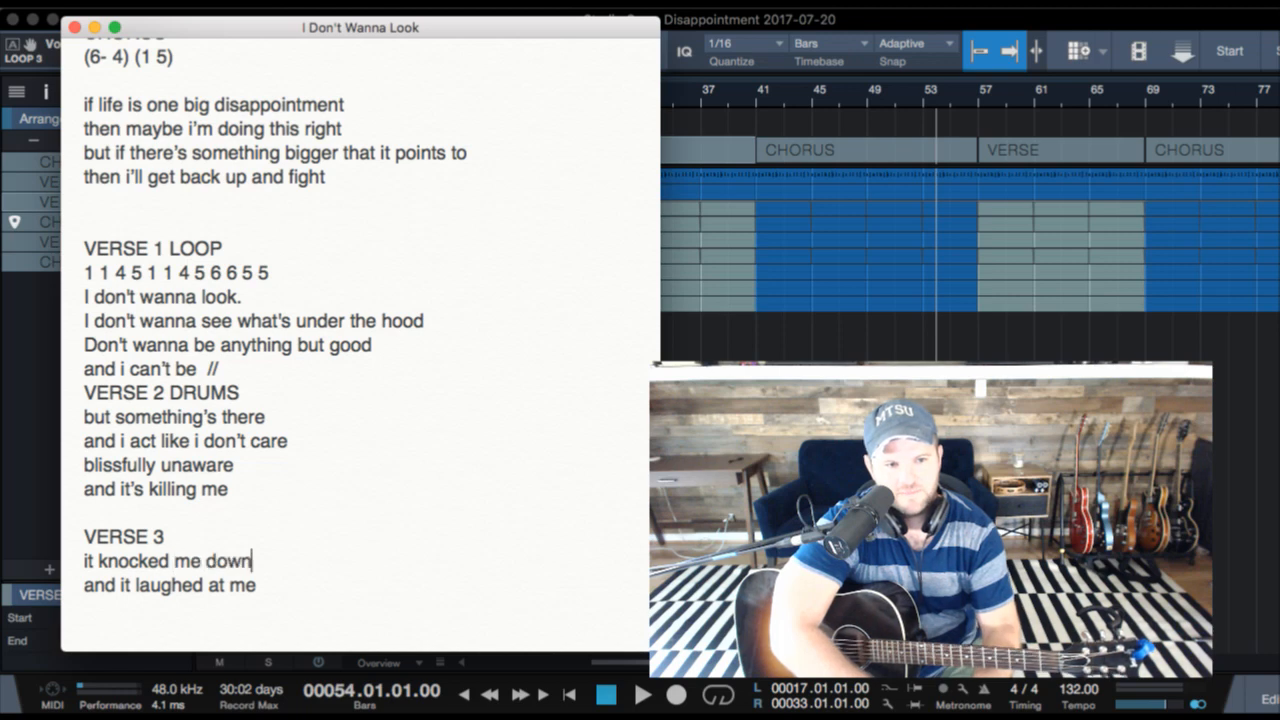
key("Return")
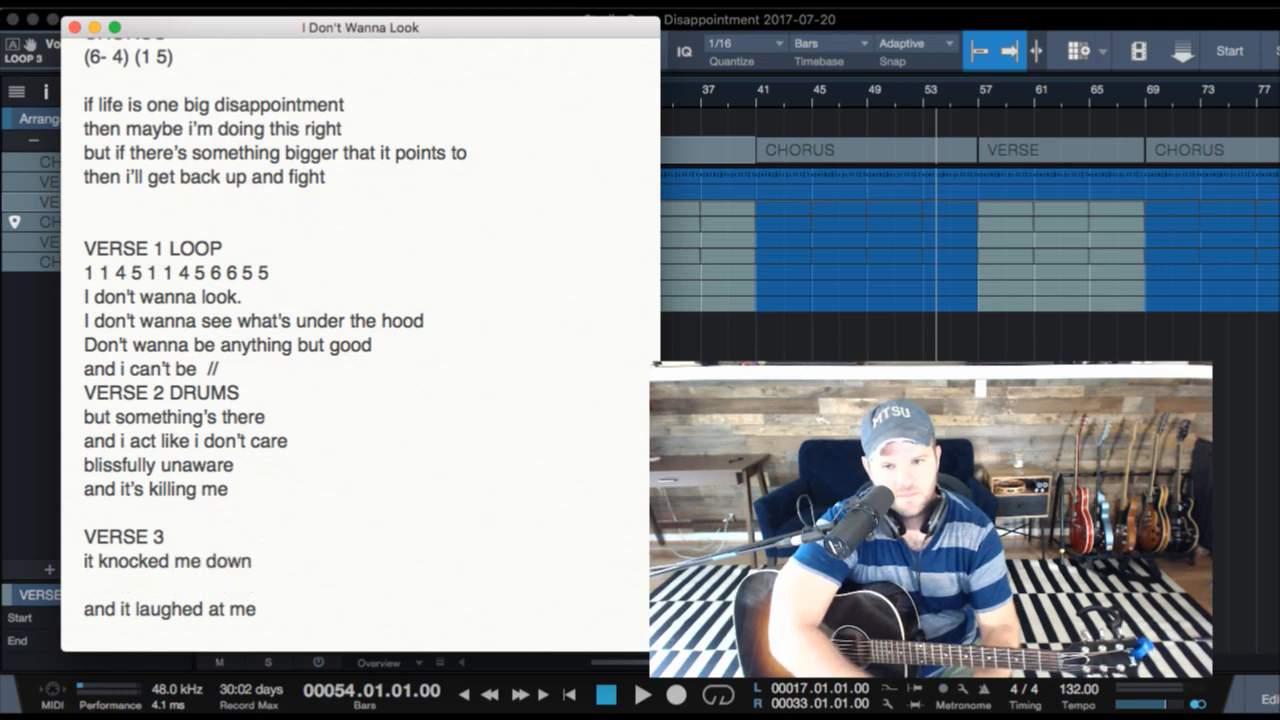
key("Return")
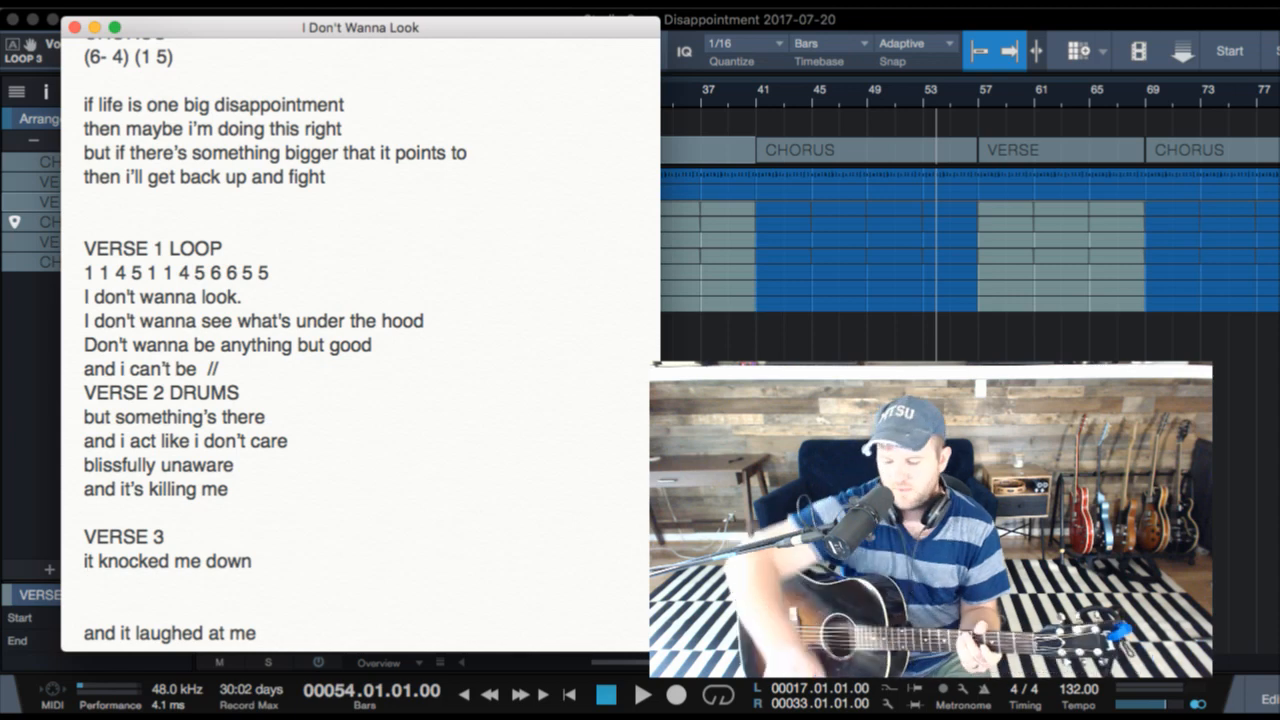
- Write "left me bleeding on the ground" on the line below "it knocked me down"
left_click(124, 608)
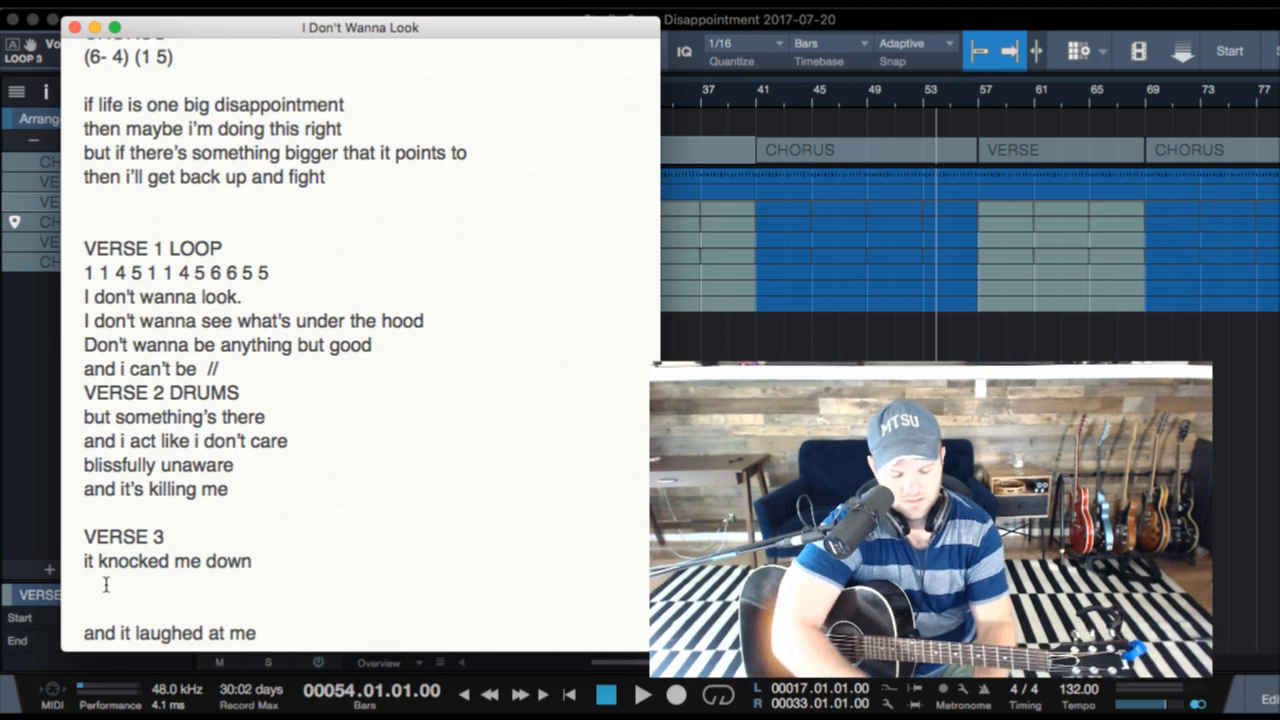
type("left me blee")
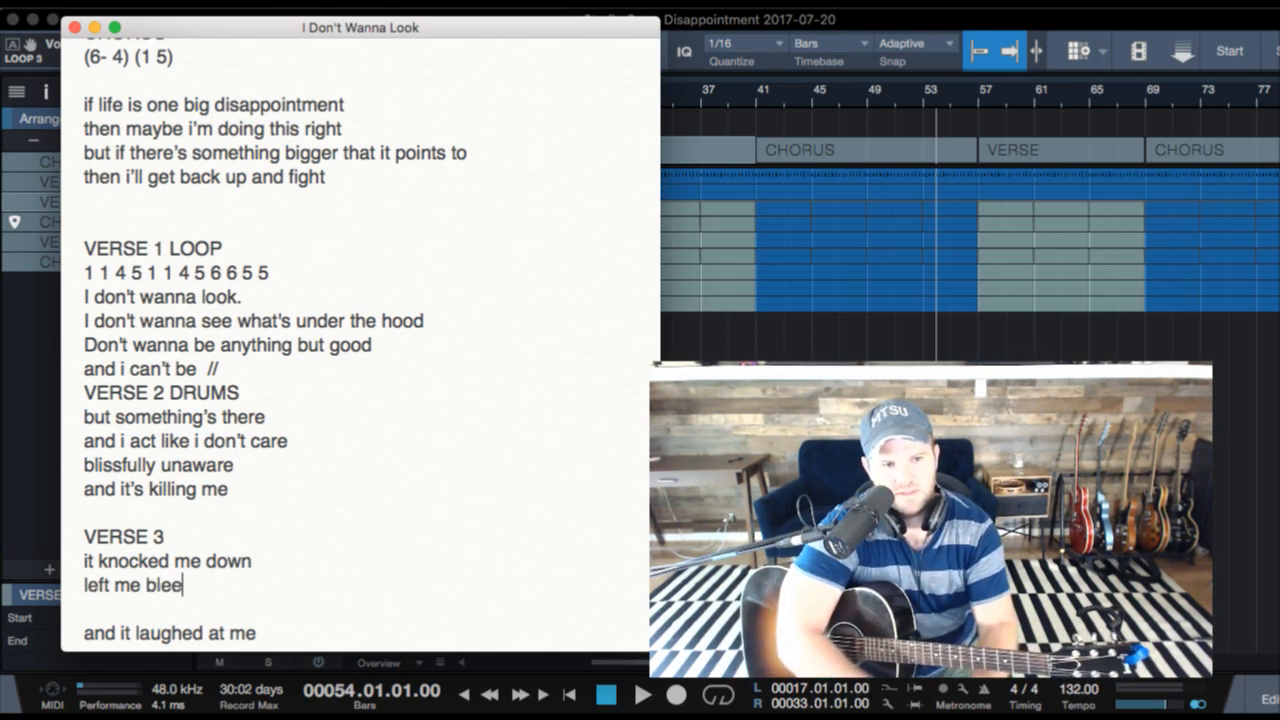
type("ding on the ground")
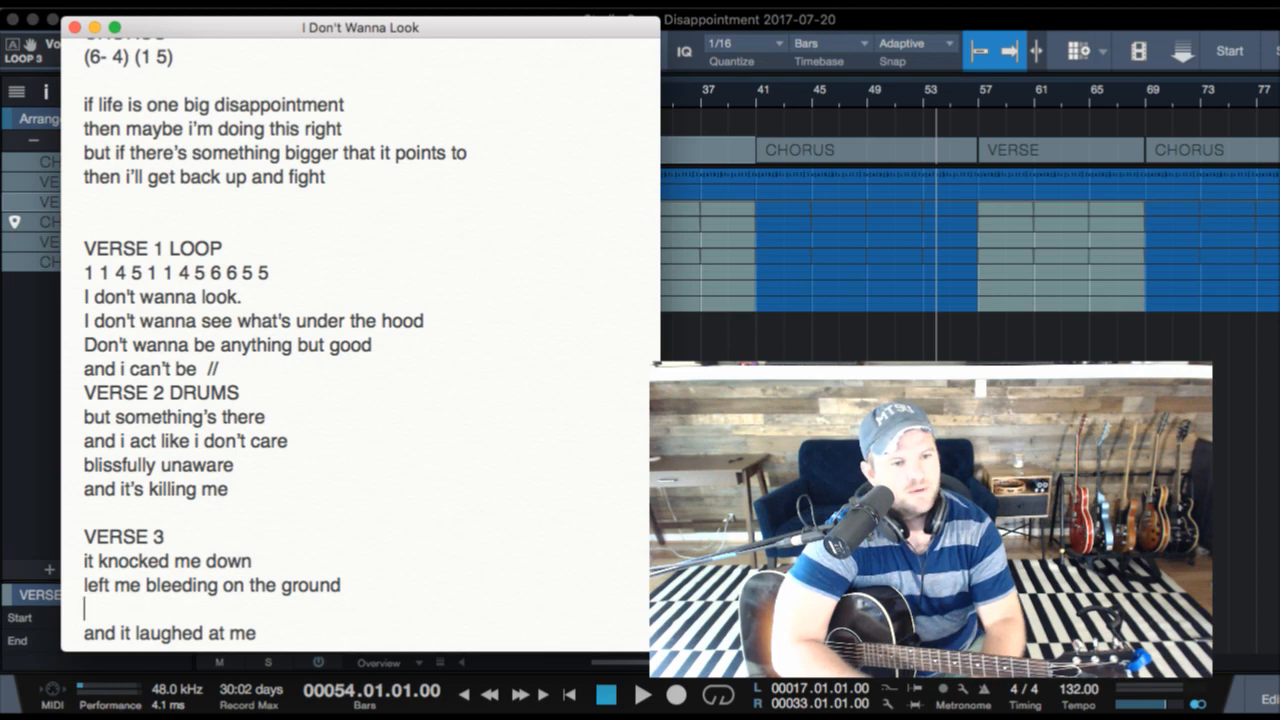
- Add the line "and when no one was around" directly above "and it laughed at me"
key("Up")
key("Up")
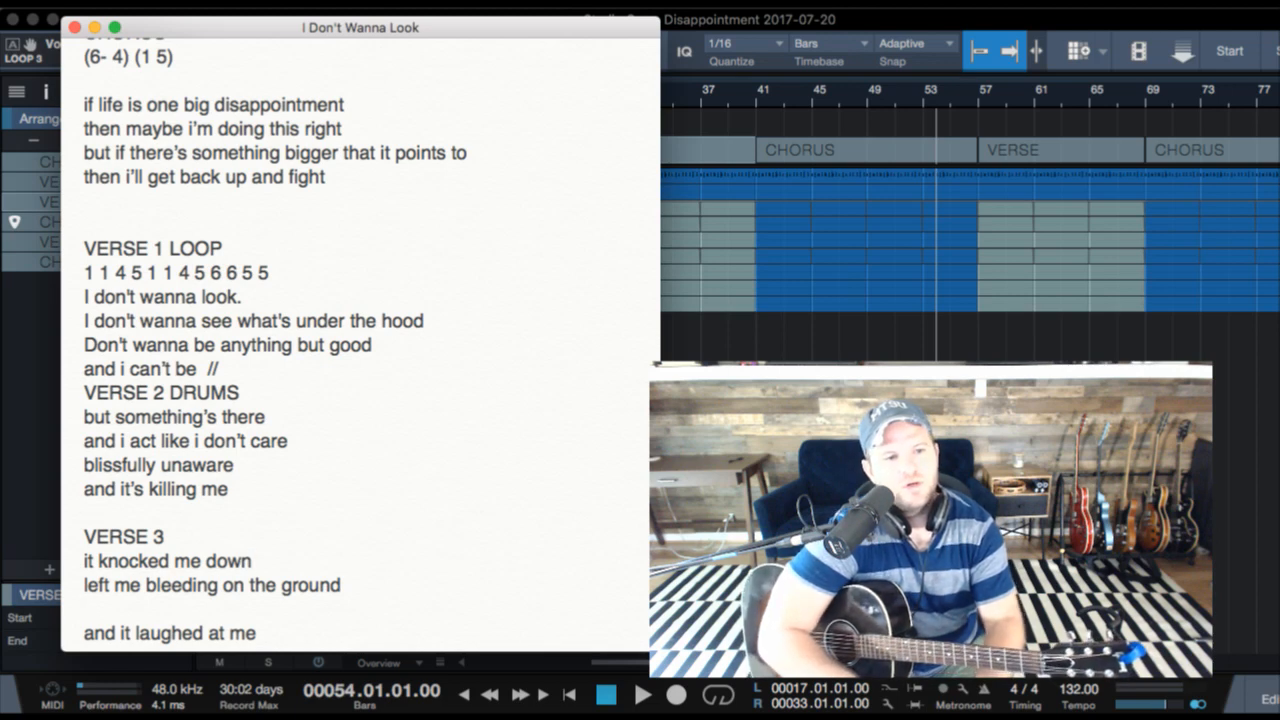
key("Down")
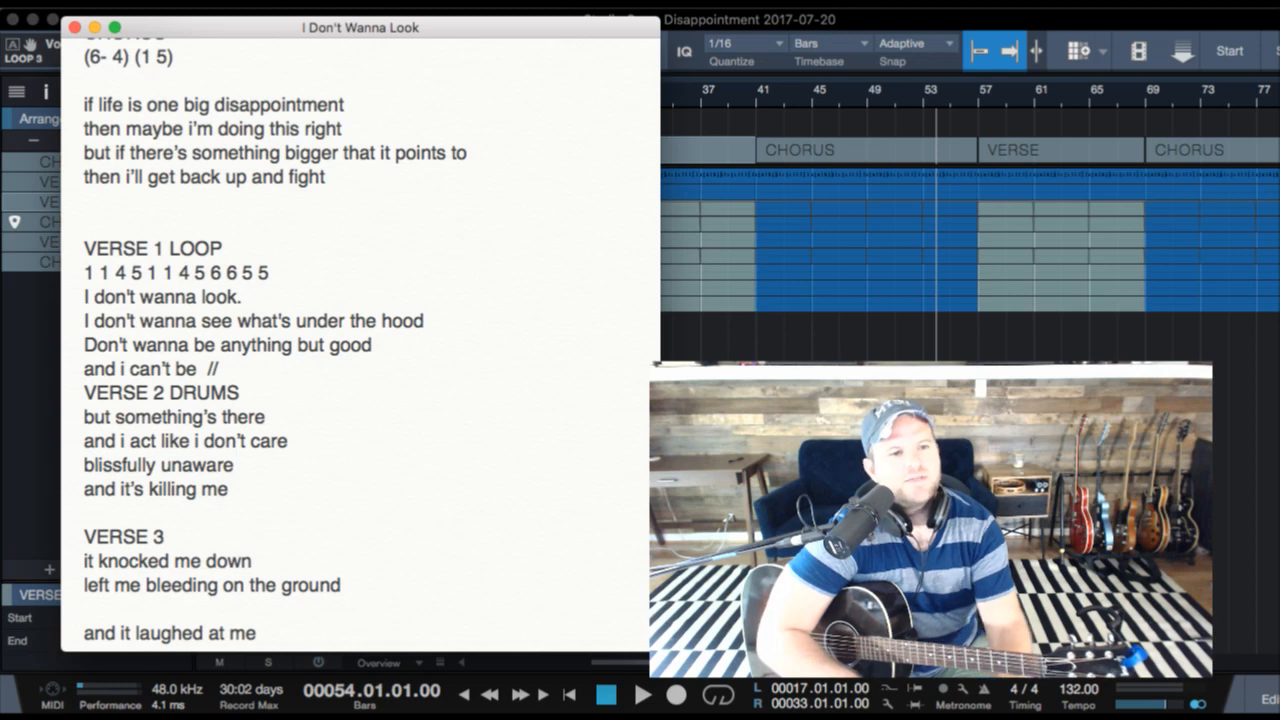
key("Up")
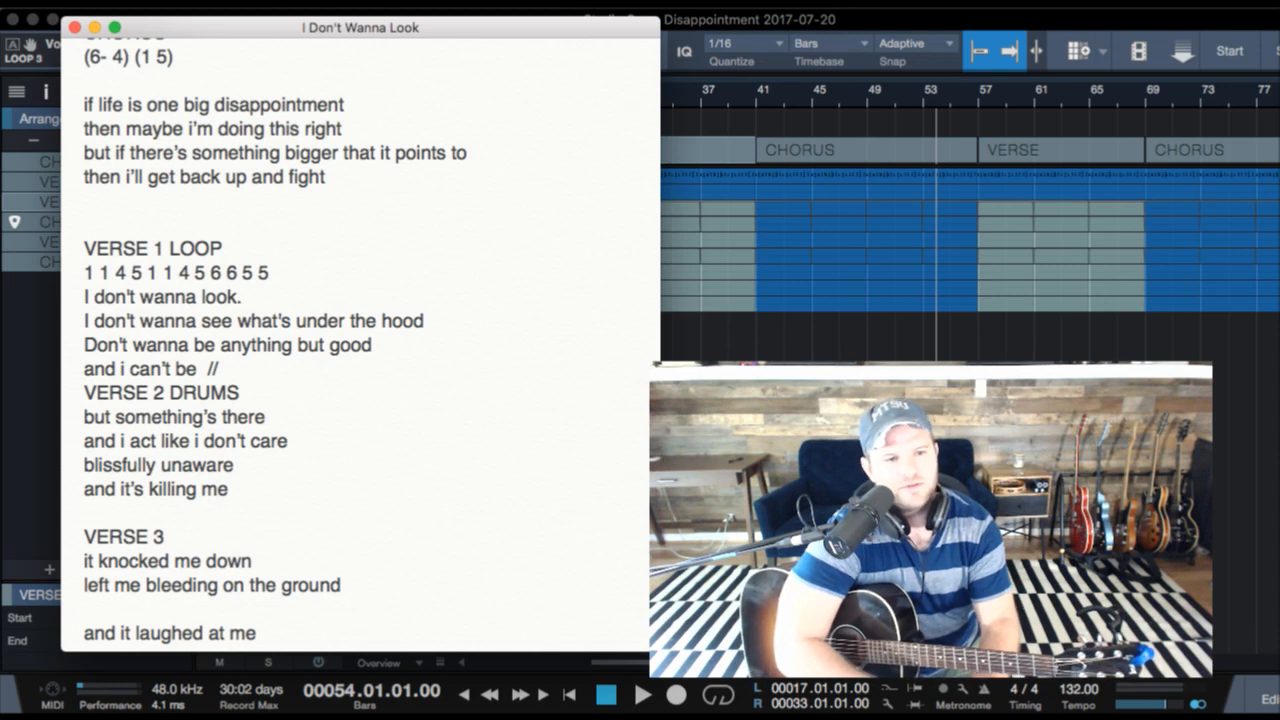
type("and when")
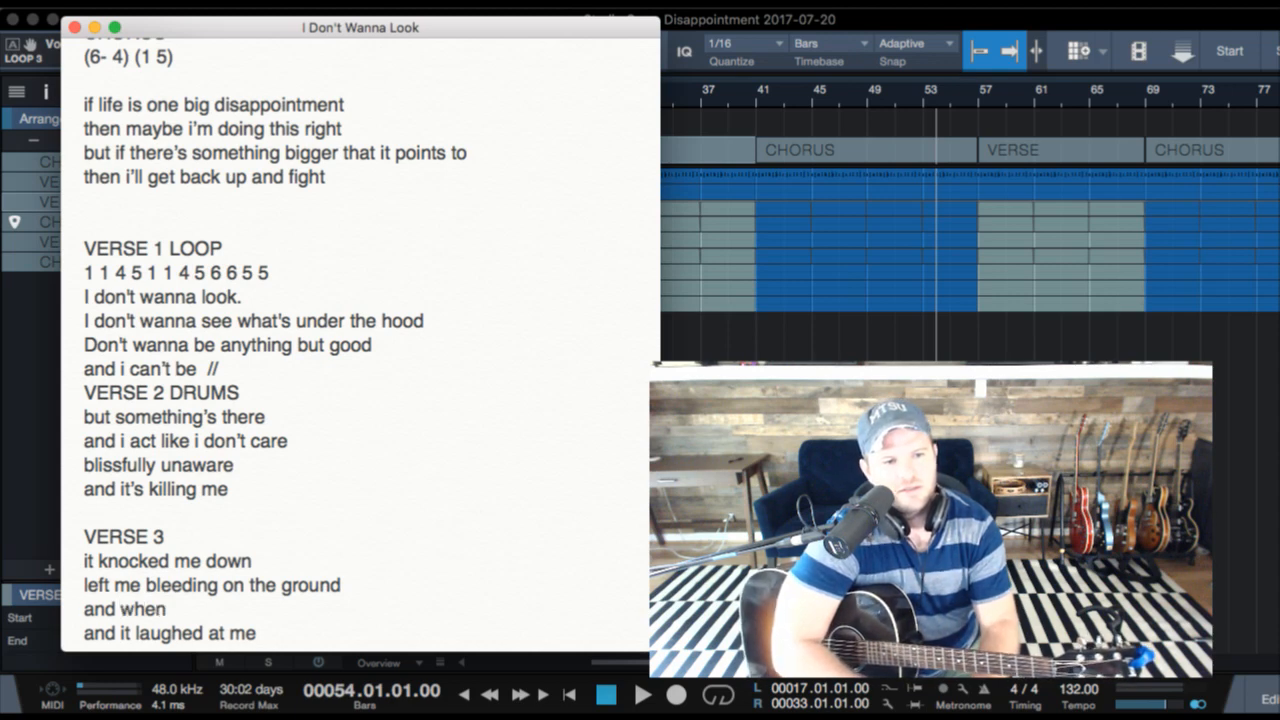
type(" no one was aroun")
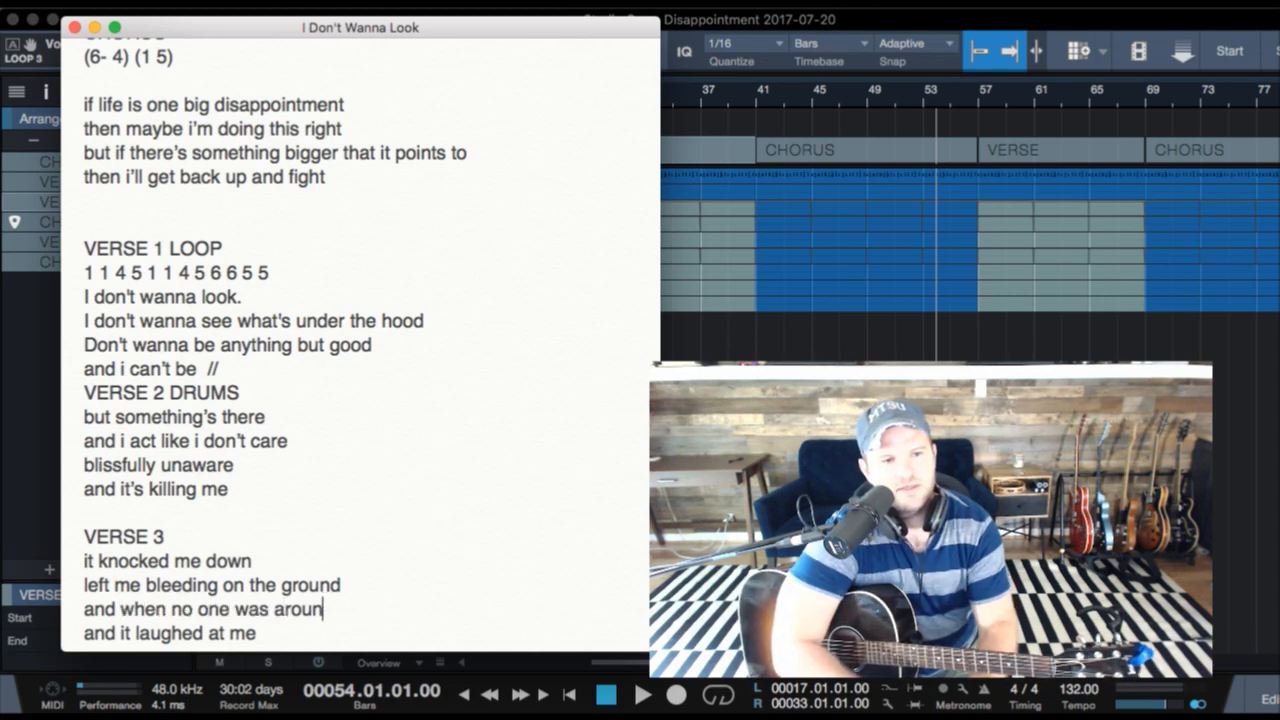
type("d")
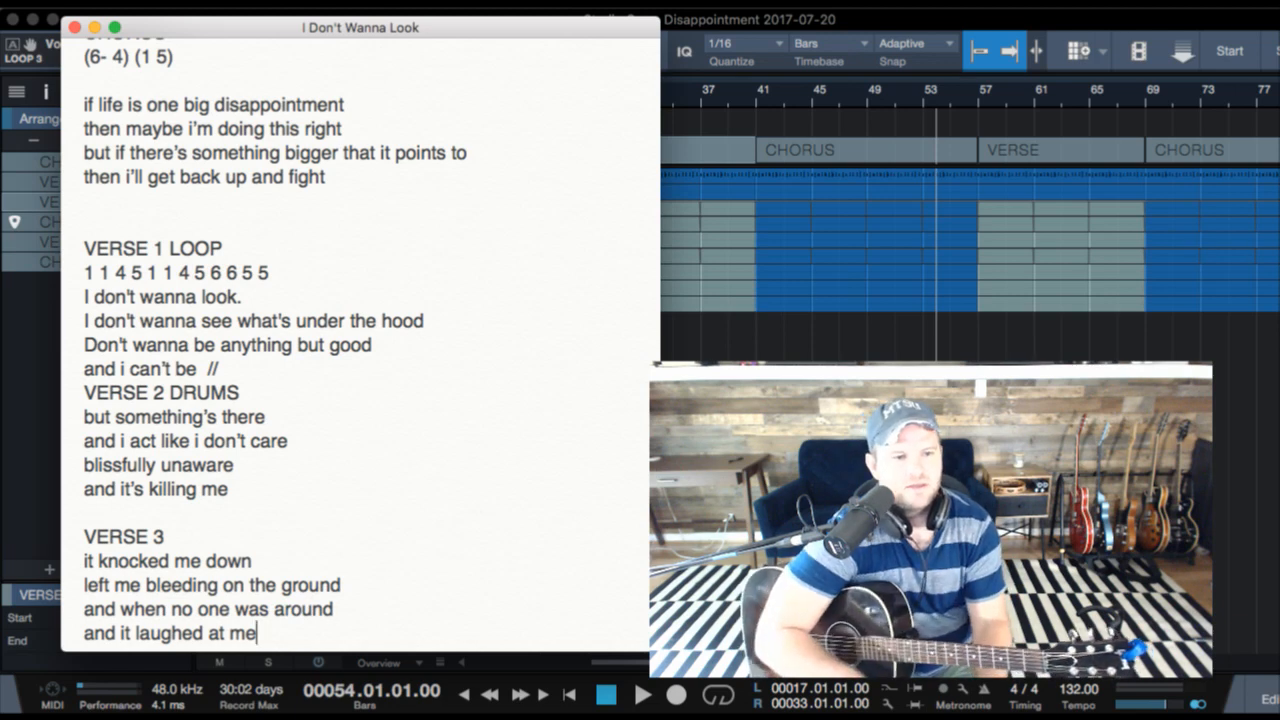
- Remove the word "and" from the last VERSE 3 line so it reads "it laughed at me"
key("alt+Left")
key("alt+Left")
key("alt+Left")
key("alt+Left")
key("BackSpace")
key("BackSpace")
key("BackSpace")
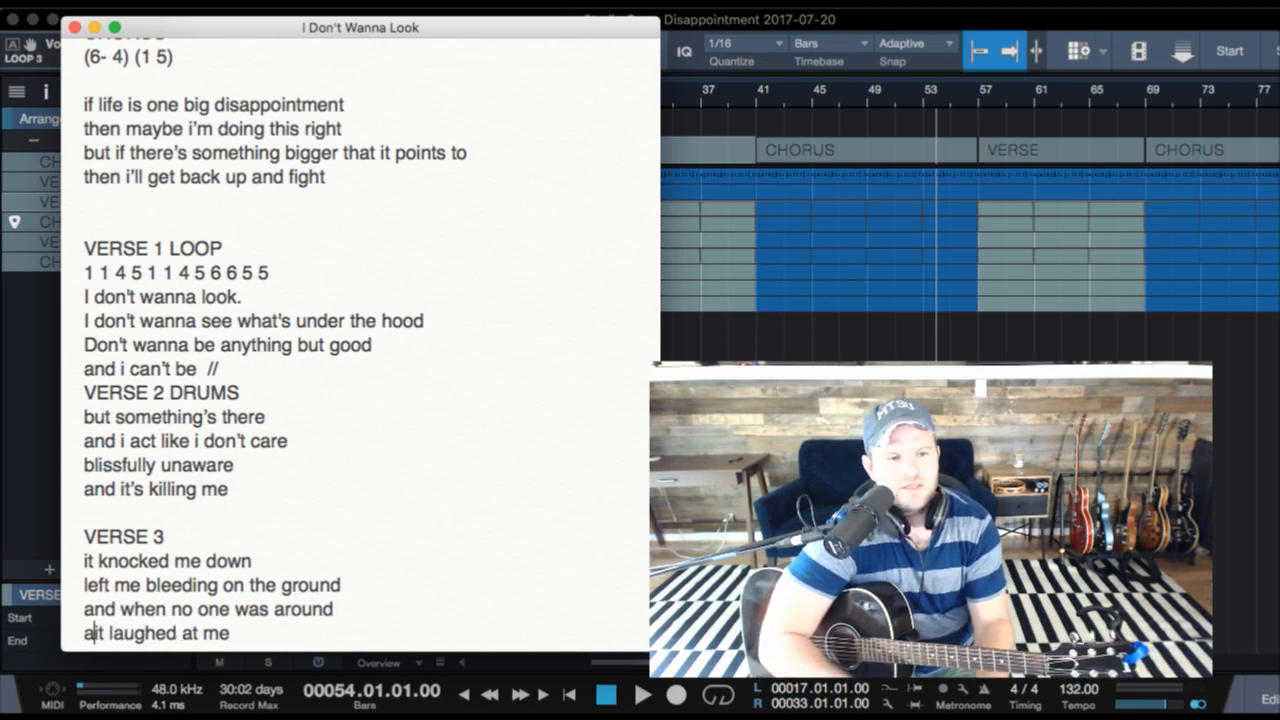
key("BackSpace")
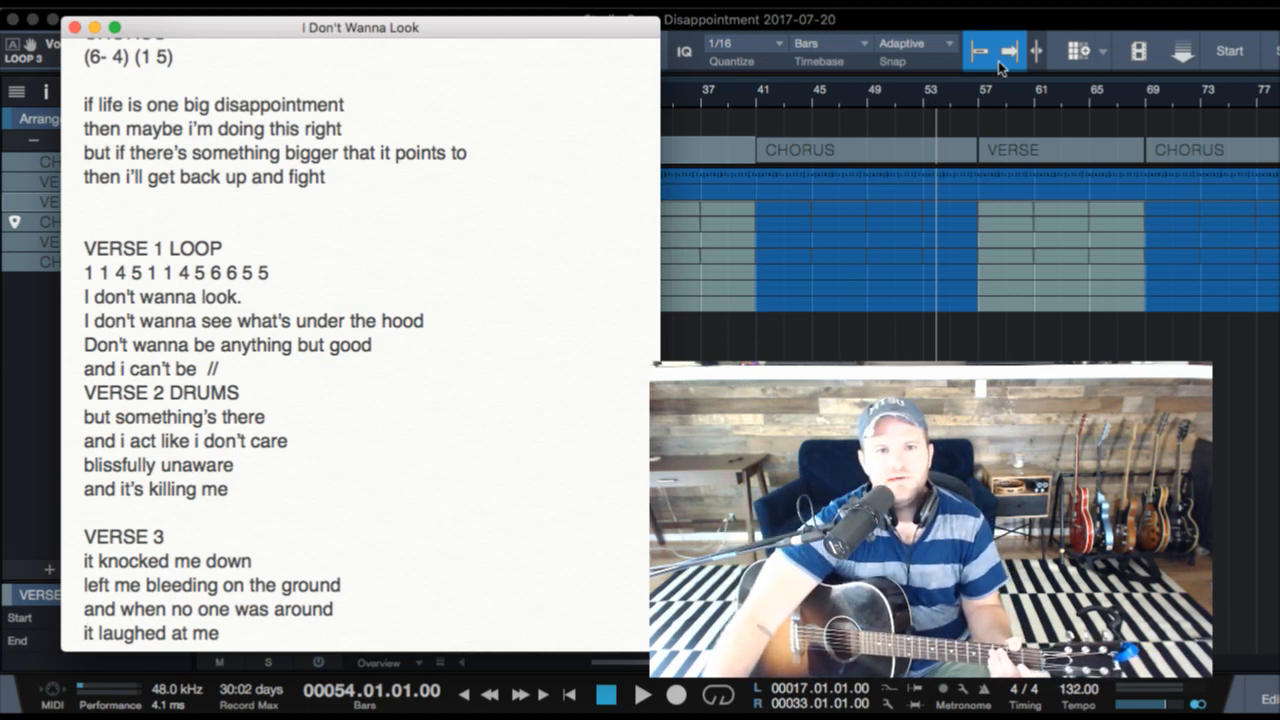
- Play the song in Studio One from bar 53 with the lyrics note in front, then return to bar 53 and stop playback
left_click(917, 100)
key("space")
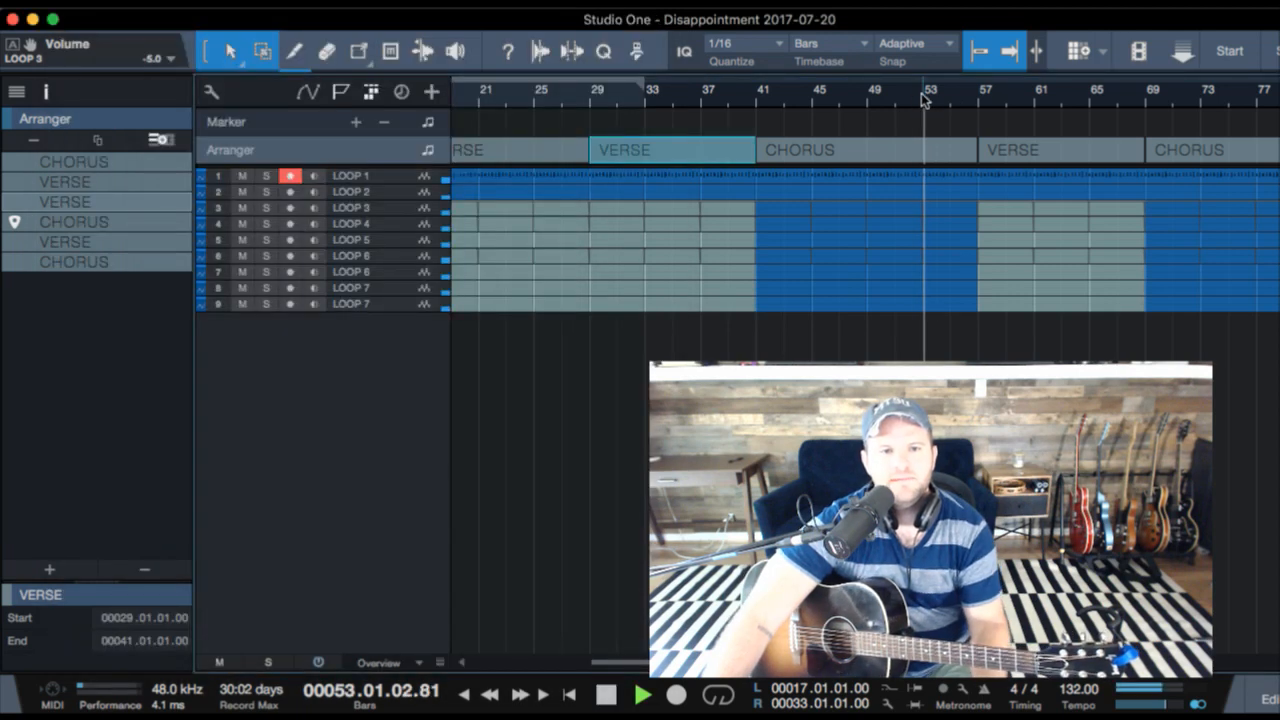
key("super+Tab")
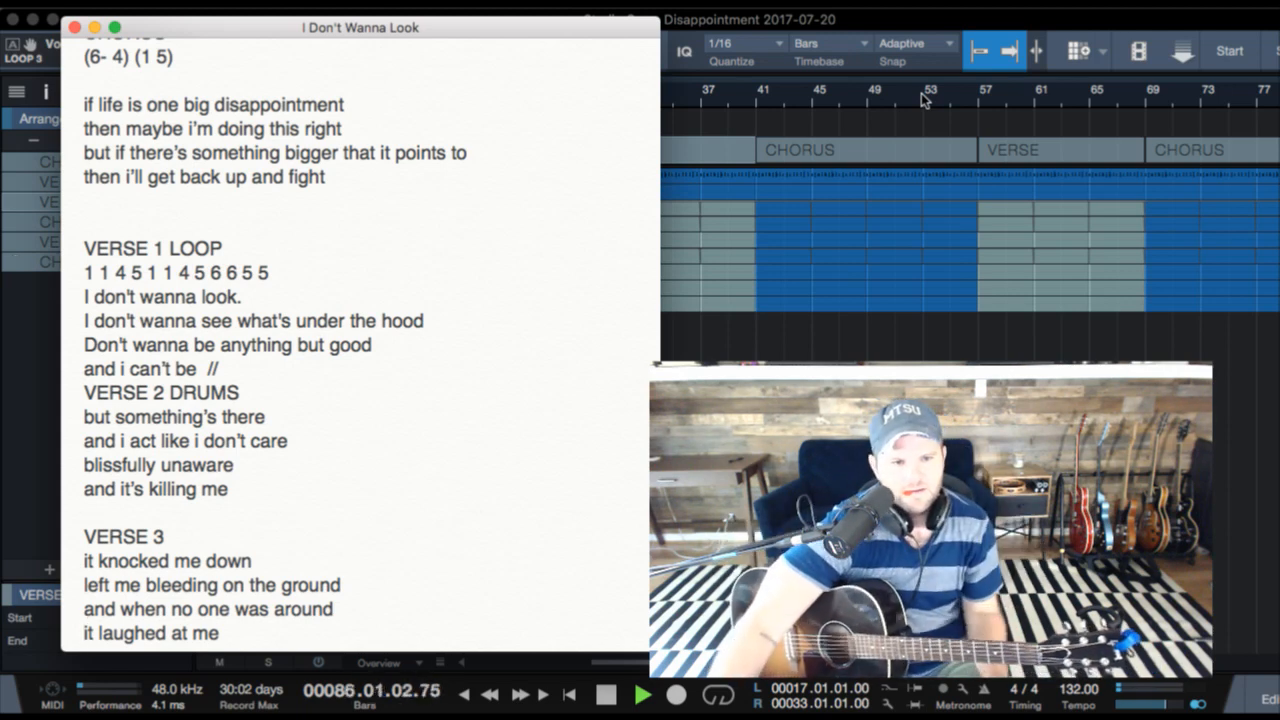
left_click(924, 100)
key("space")
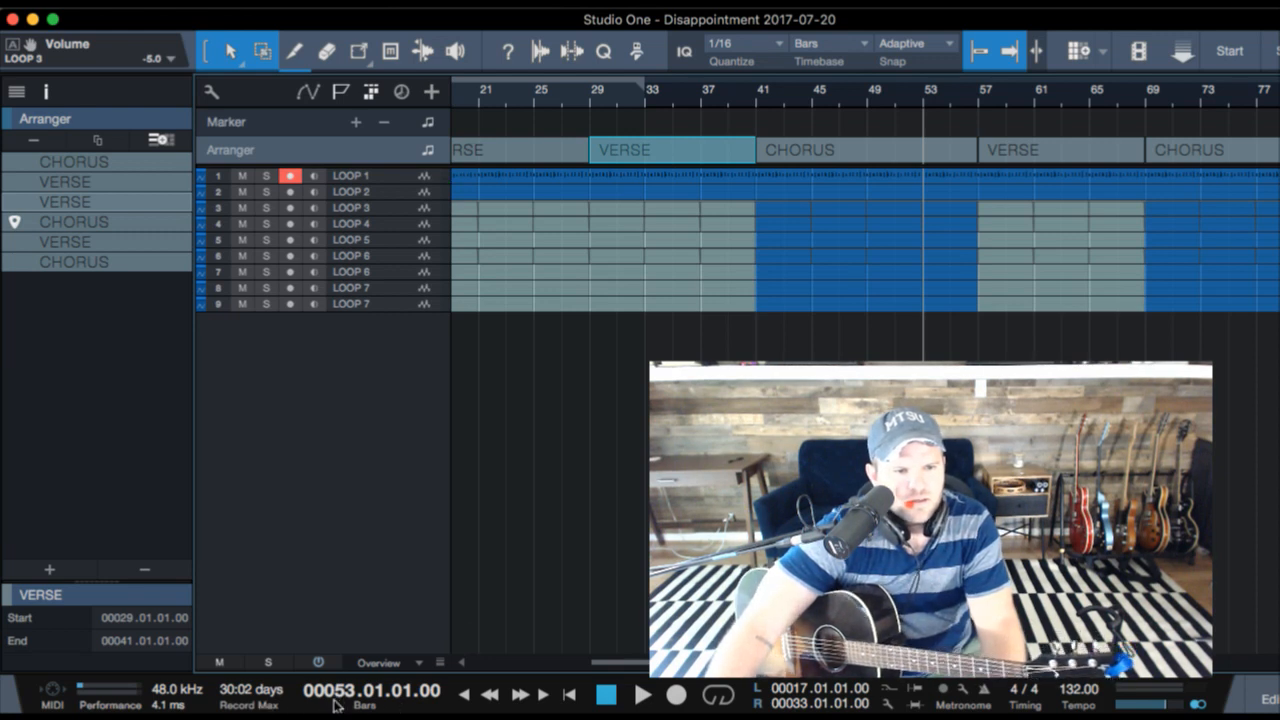
- Switch the transport time display from bars to seconds and move the playhead to the end of the last CHORUS section
left_click(364, 705)
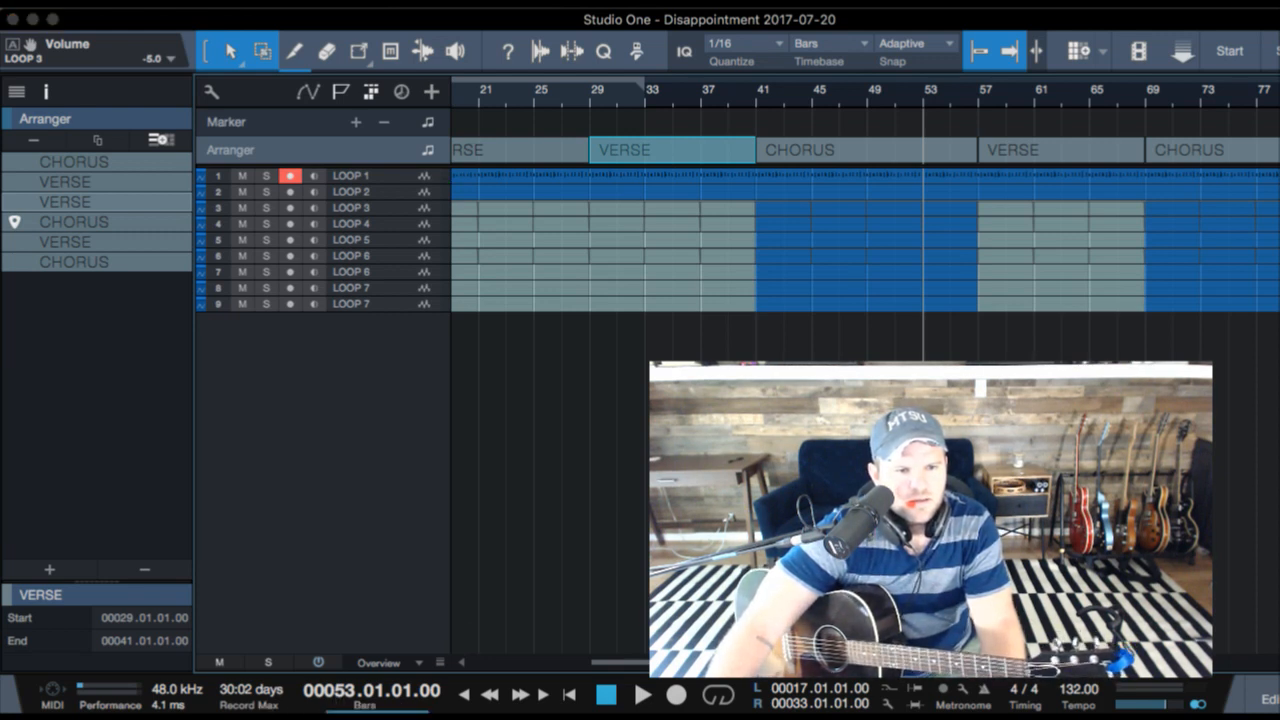
left_click(364, 705)
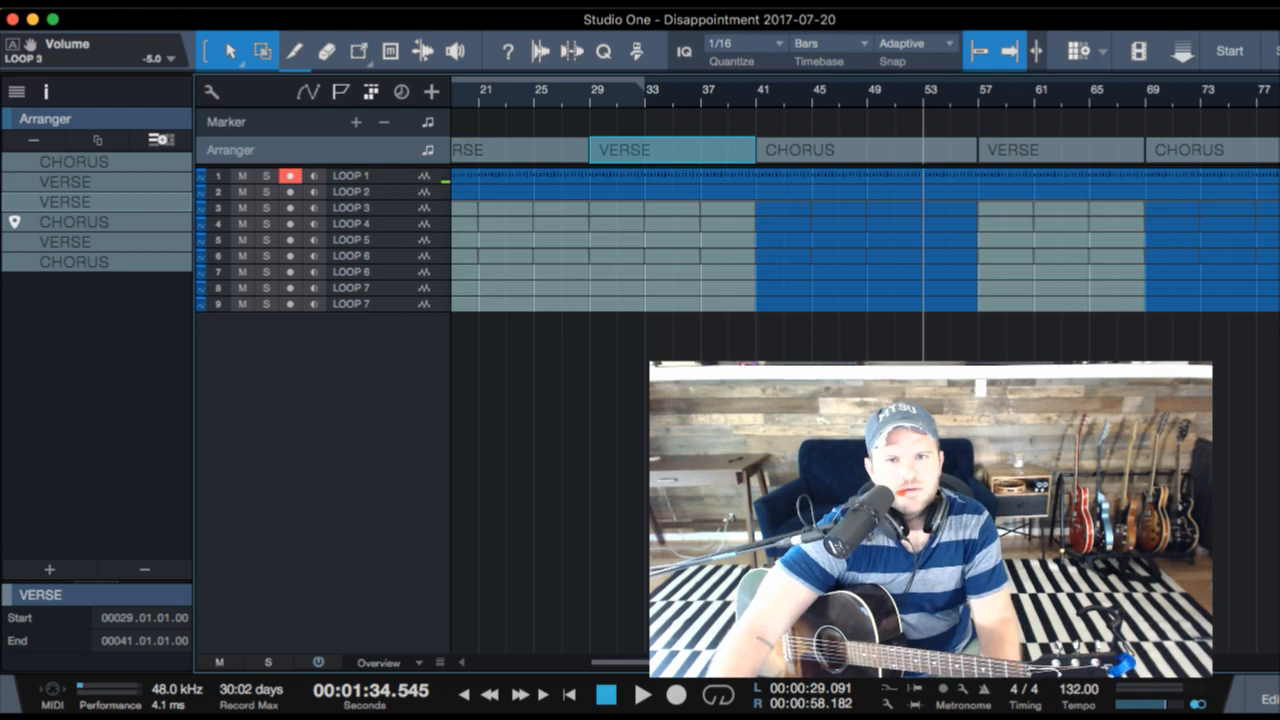
key("shift+n")
key("e")
key("e")
key("e")
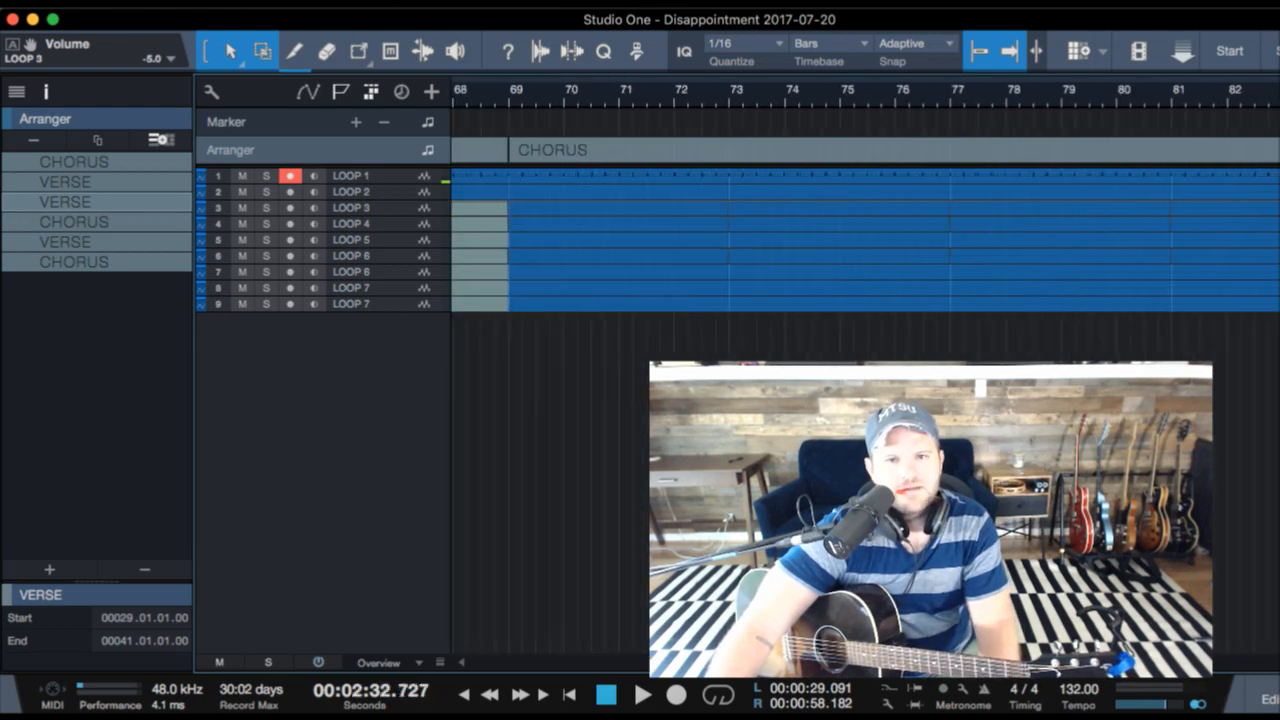
- Duplicate the final four-bar loop events on all tracks so the copies start at bar 85
key("w")
key("w")
key("w")
key("Down")
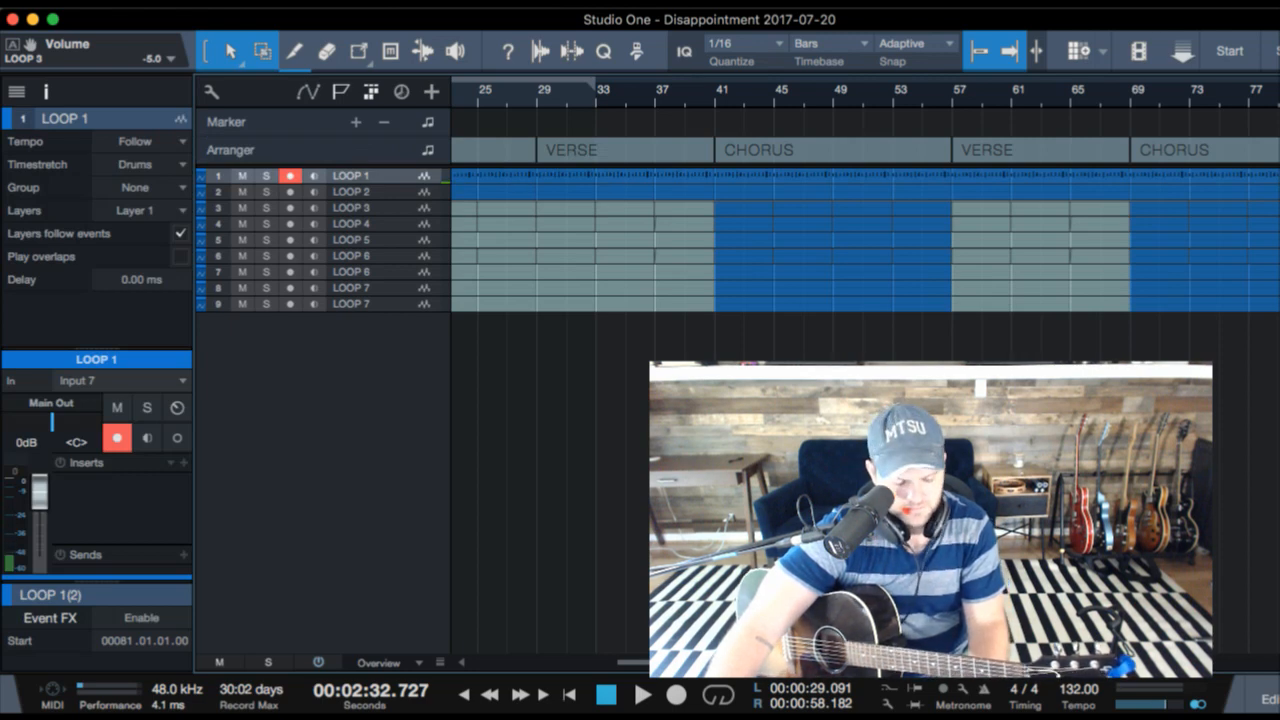
key("d")
scroll(865, 240, "right", 5)
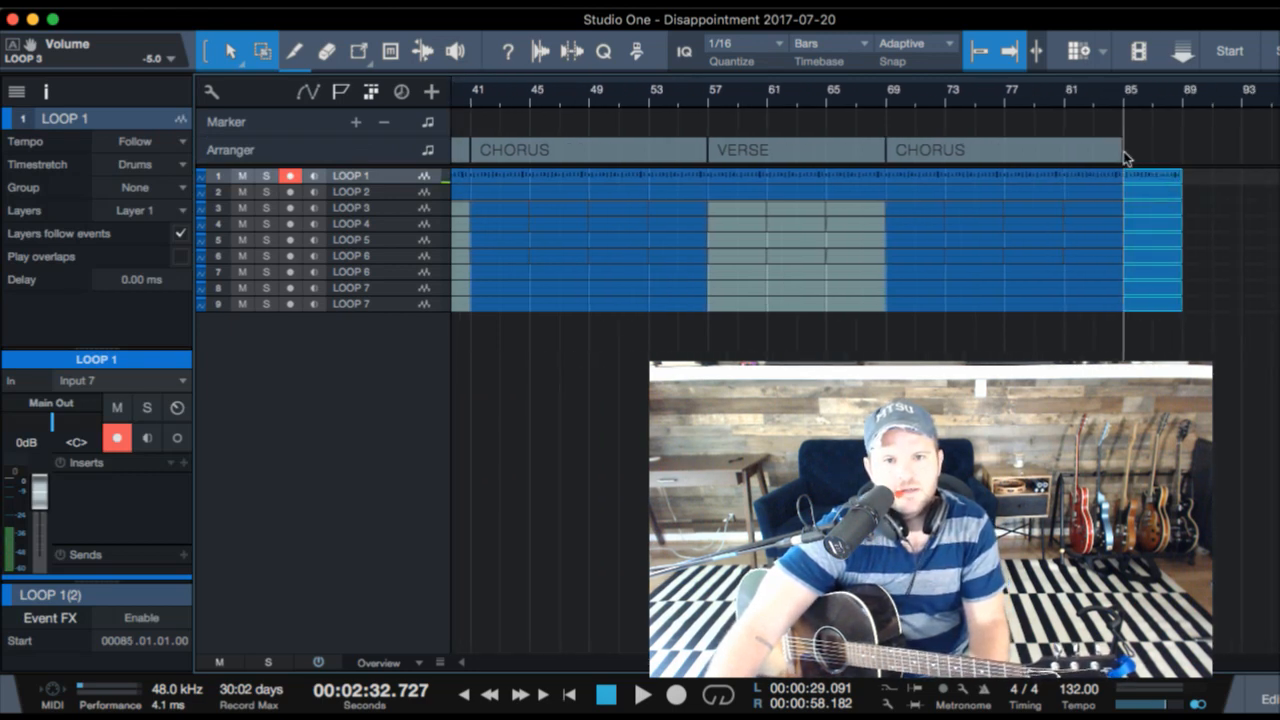
- Rename the last CHORUS section as "CHORUS B", extend its end to bar 89, and place the playhead there
left_click(1003, 168)
left_click(958, 158)
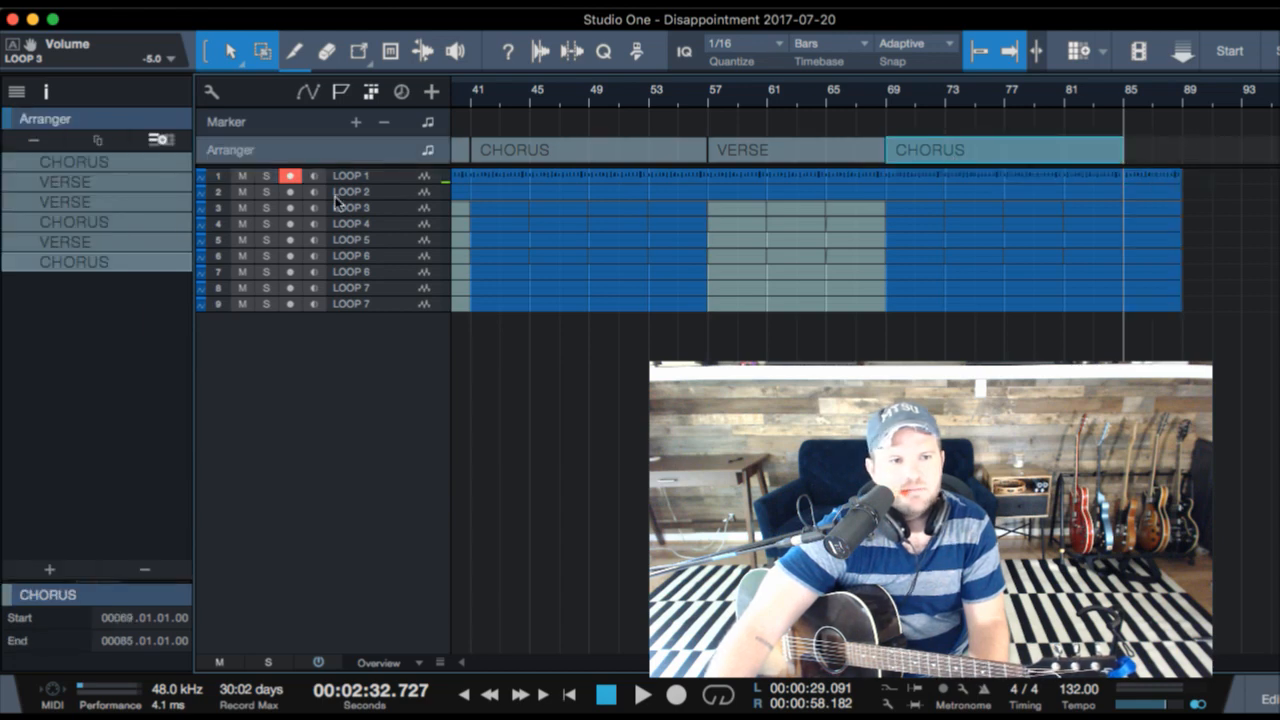
double_click(71, 260)
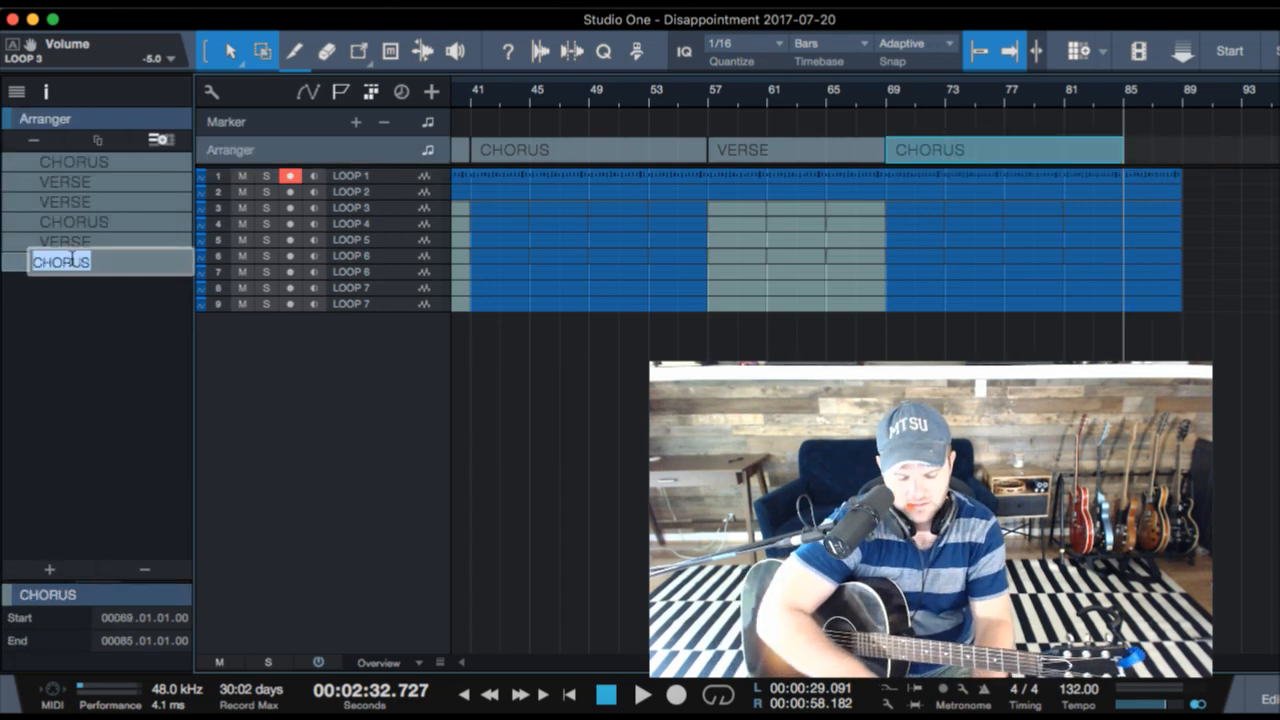
key("Right")
type("B")
key("Return")
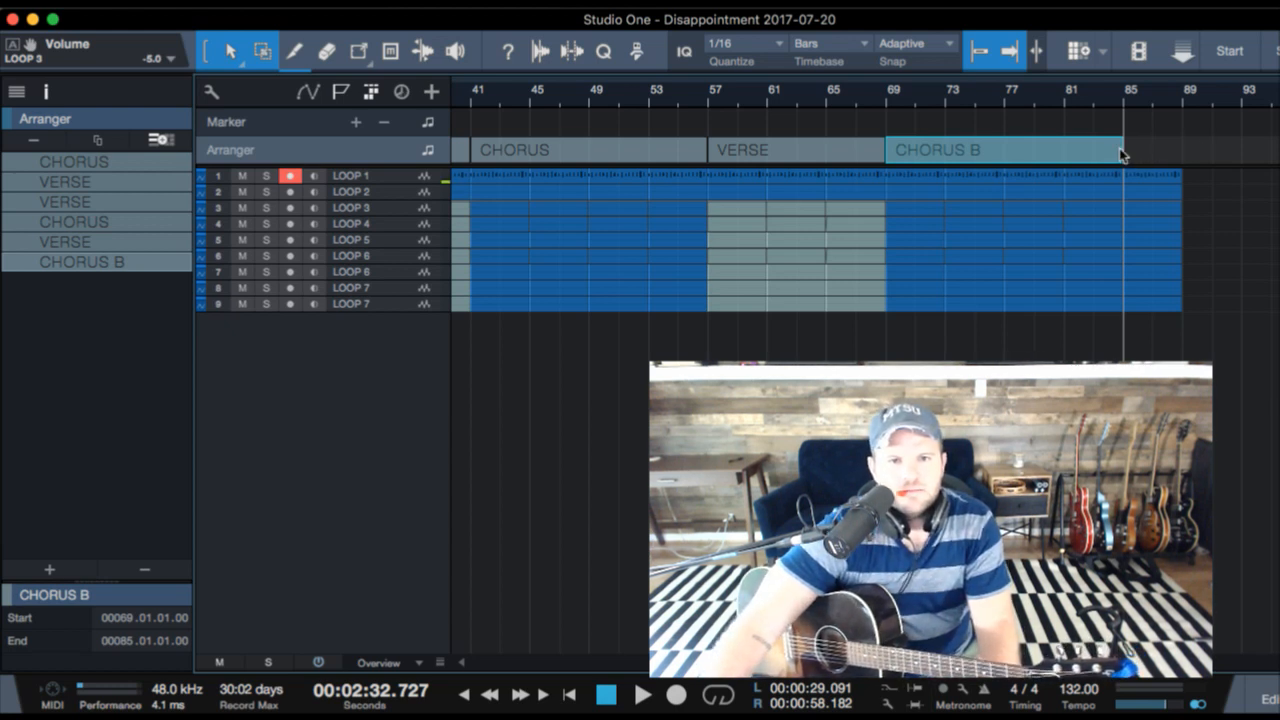
left_click_drag(1118, 153, 1177, 150)
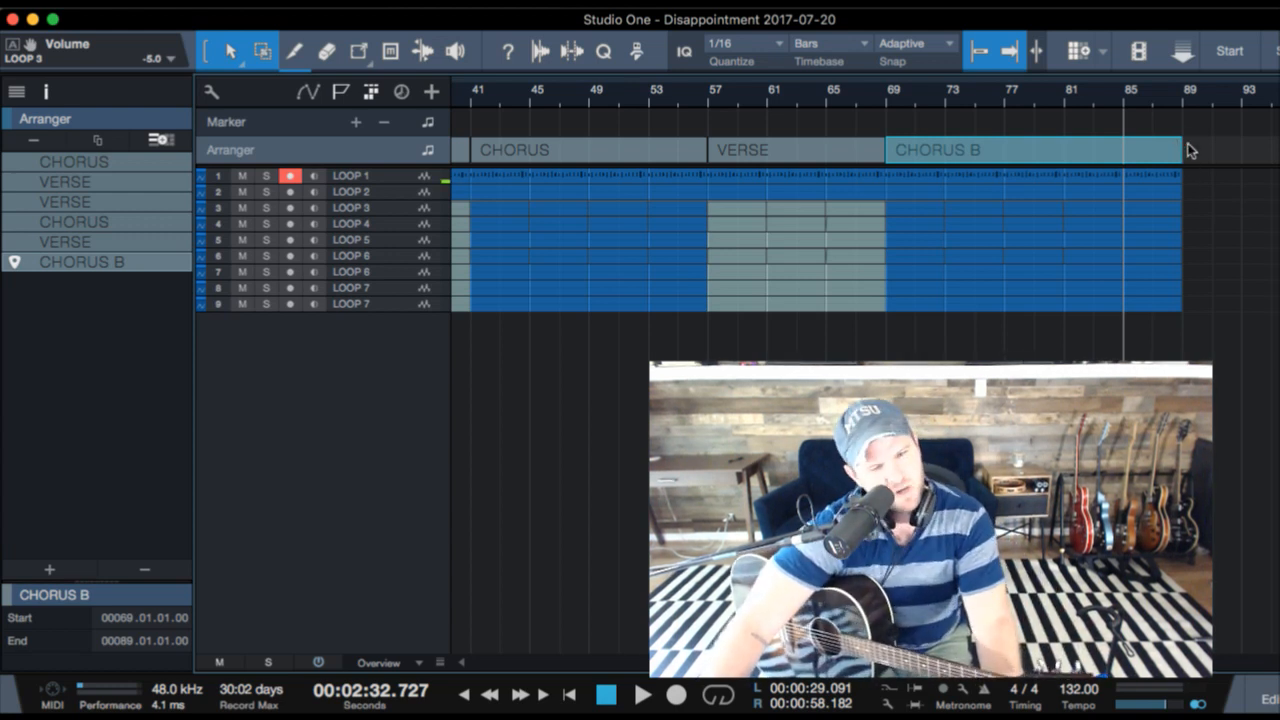
left_click(1183, 103)
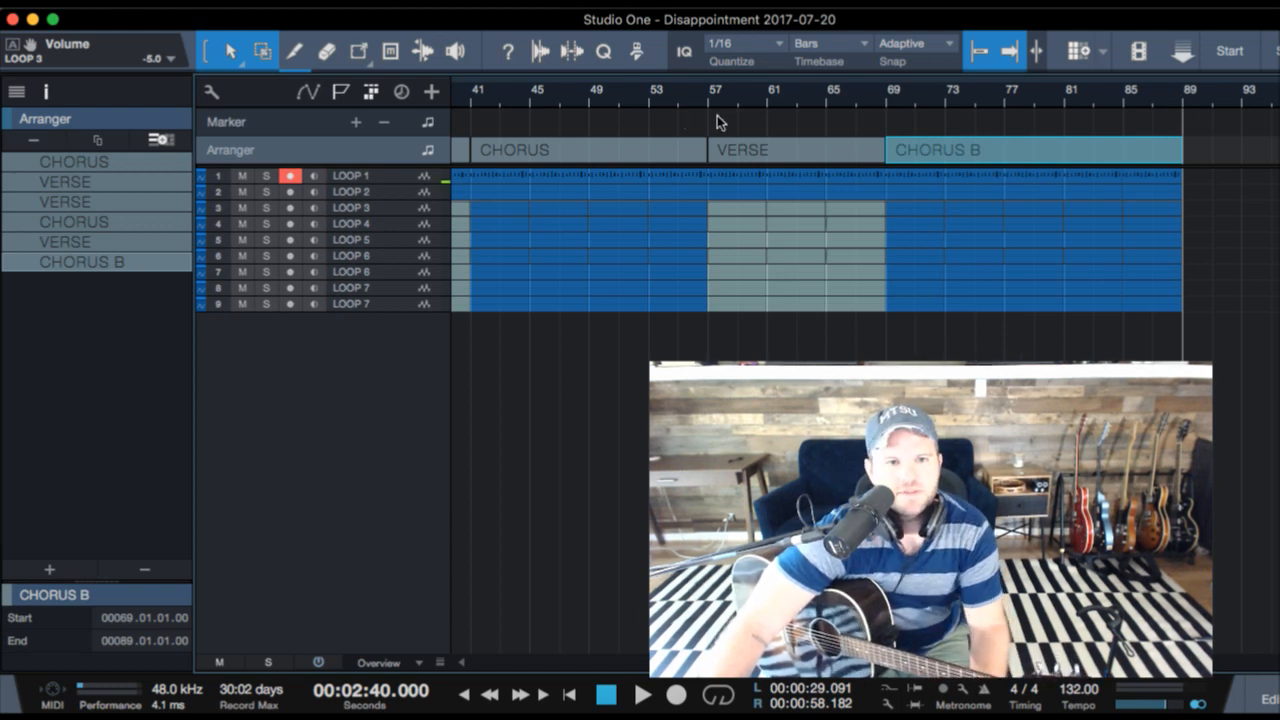
- Copy the VERSE section from bar 57 to bar 89, after CHORUS B, and set the track height to Small
left_click_drag(728, 146, 756, 132)
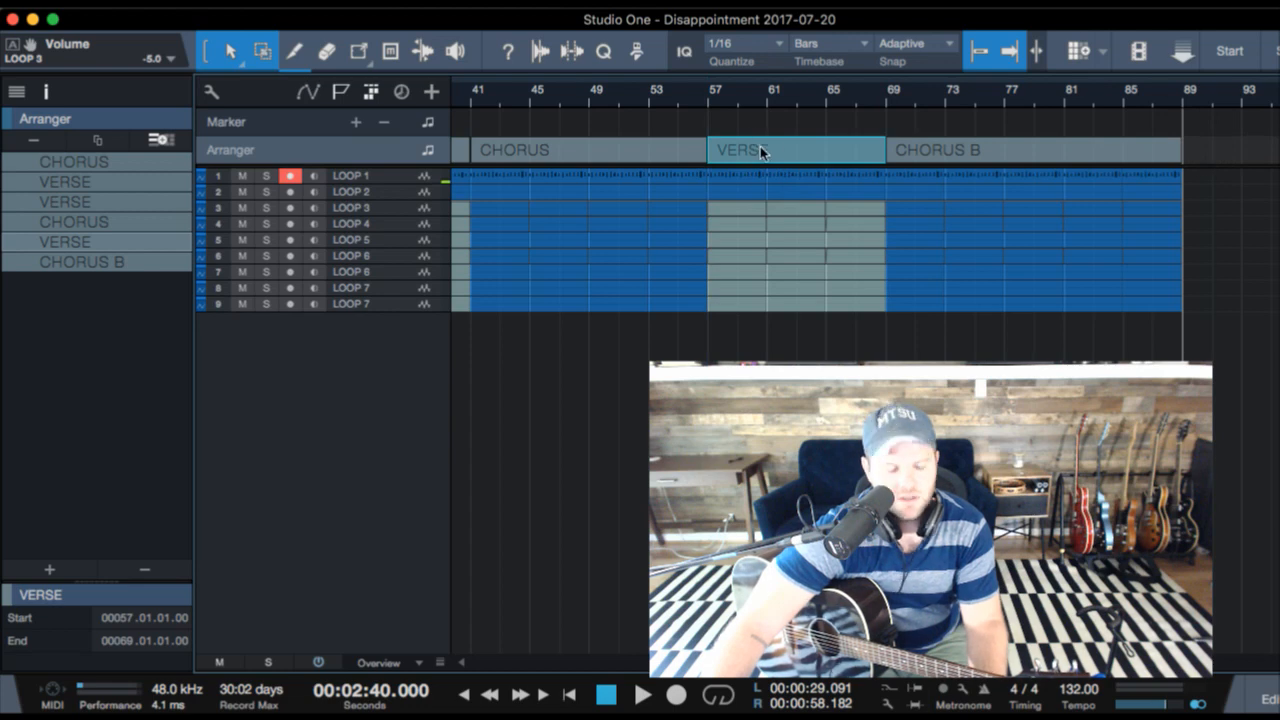
left_click_drag(760, 146, 1200, 153)
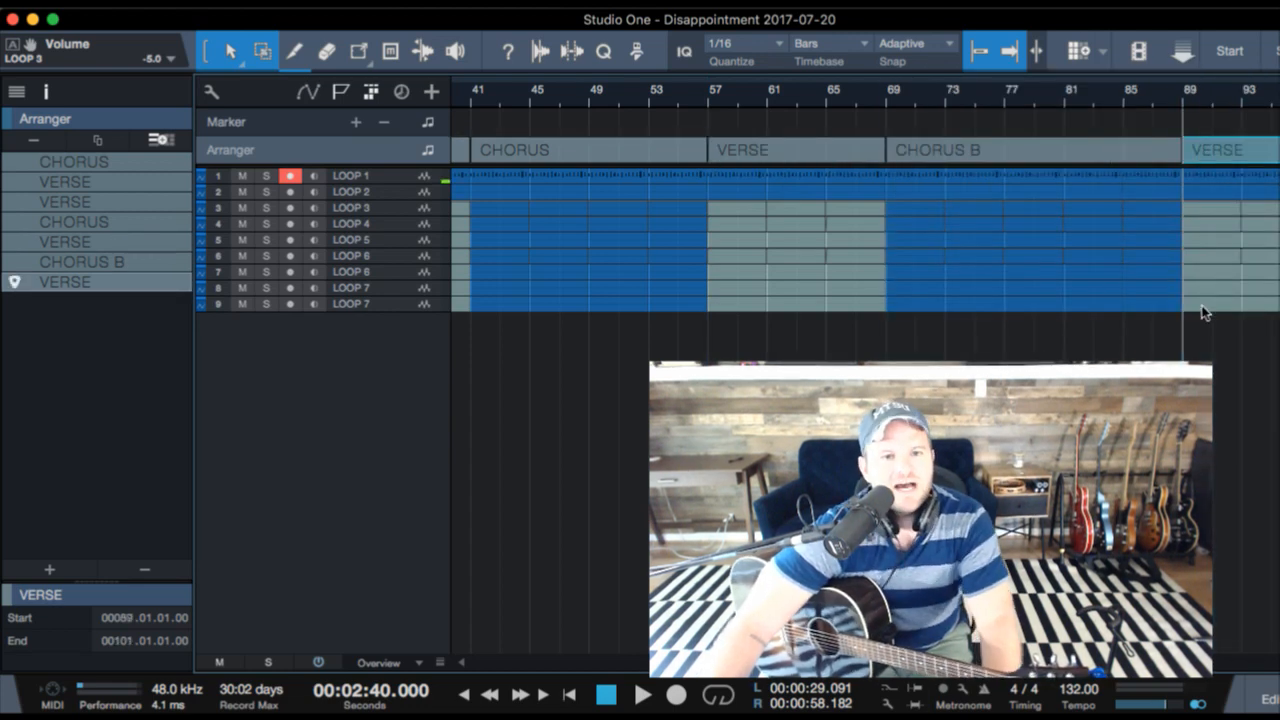
scroll(1252, 373, "up", 5)
scroll(1250, 373, "down", 2)
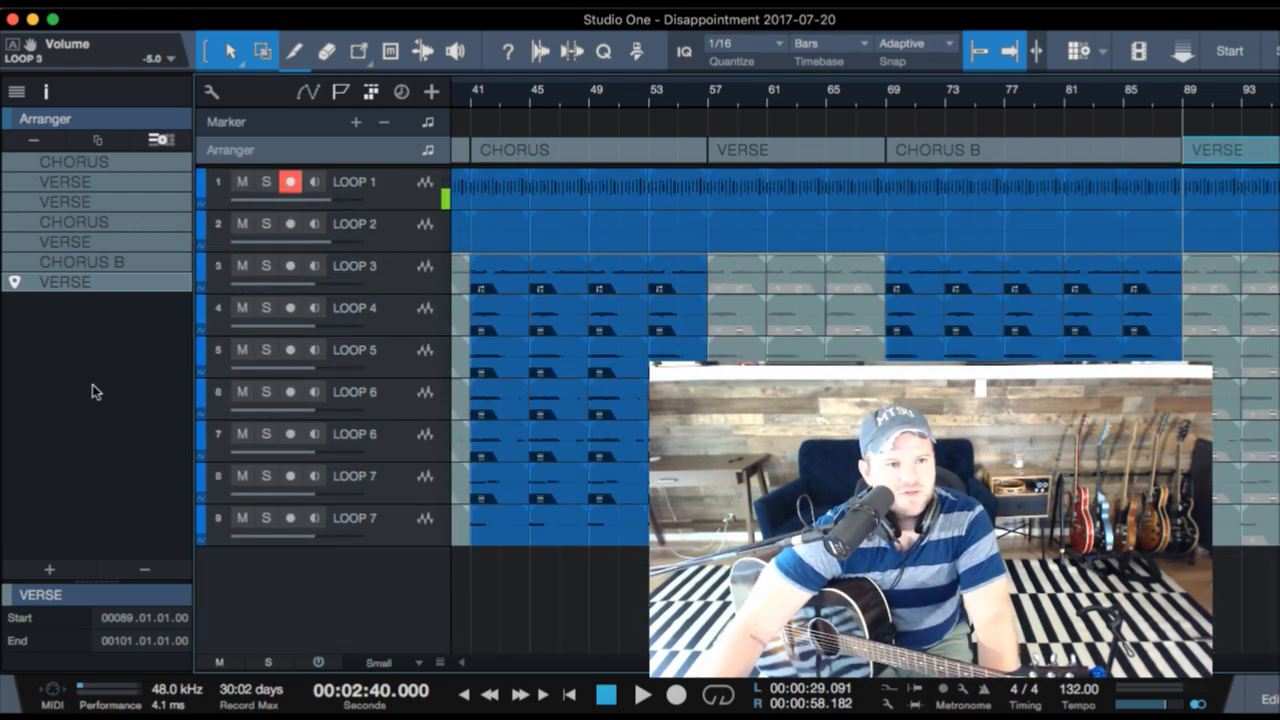
- Rename the copied VERSE section starting at bar 89 as "BRIDGE"
double_click(67, 288)
type("B")
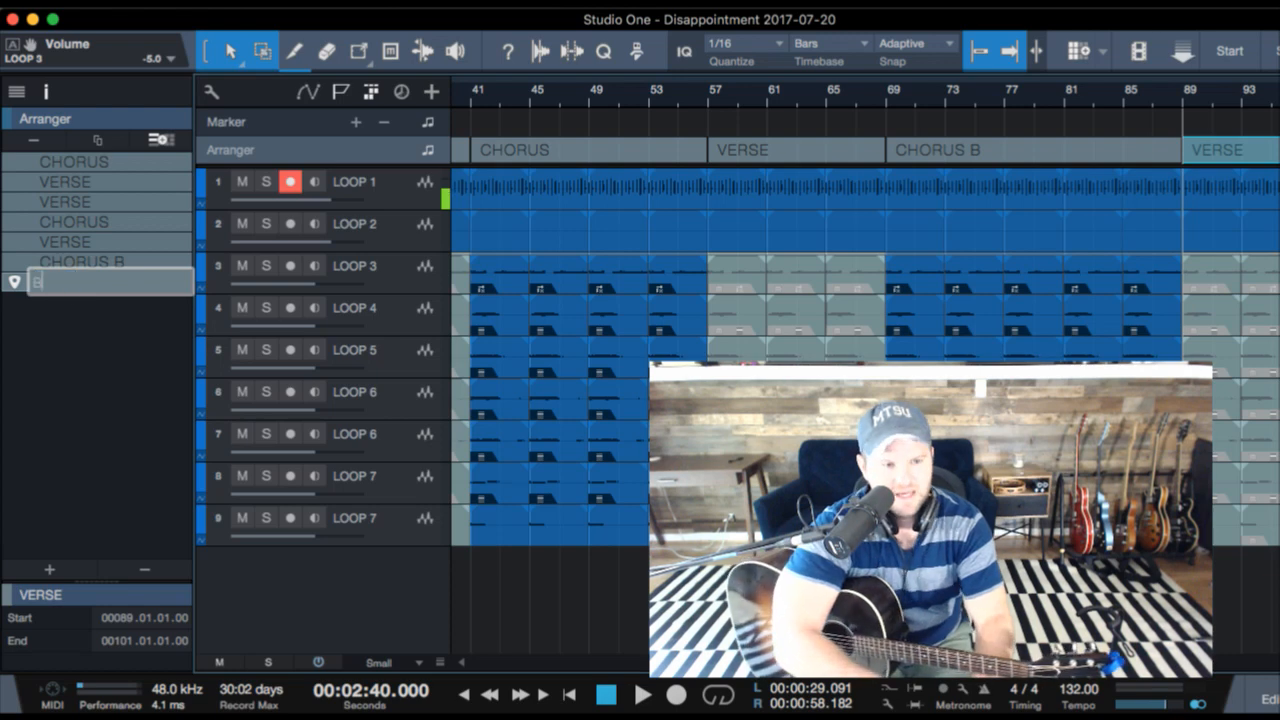
type("RIDGE")
key("Return")
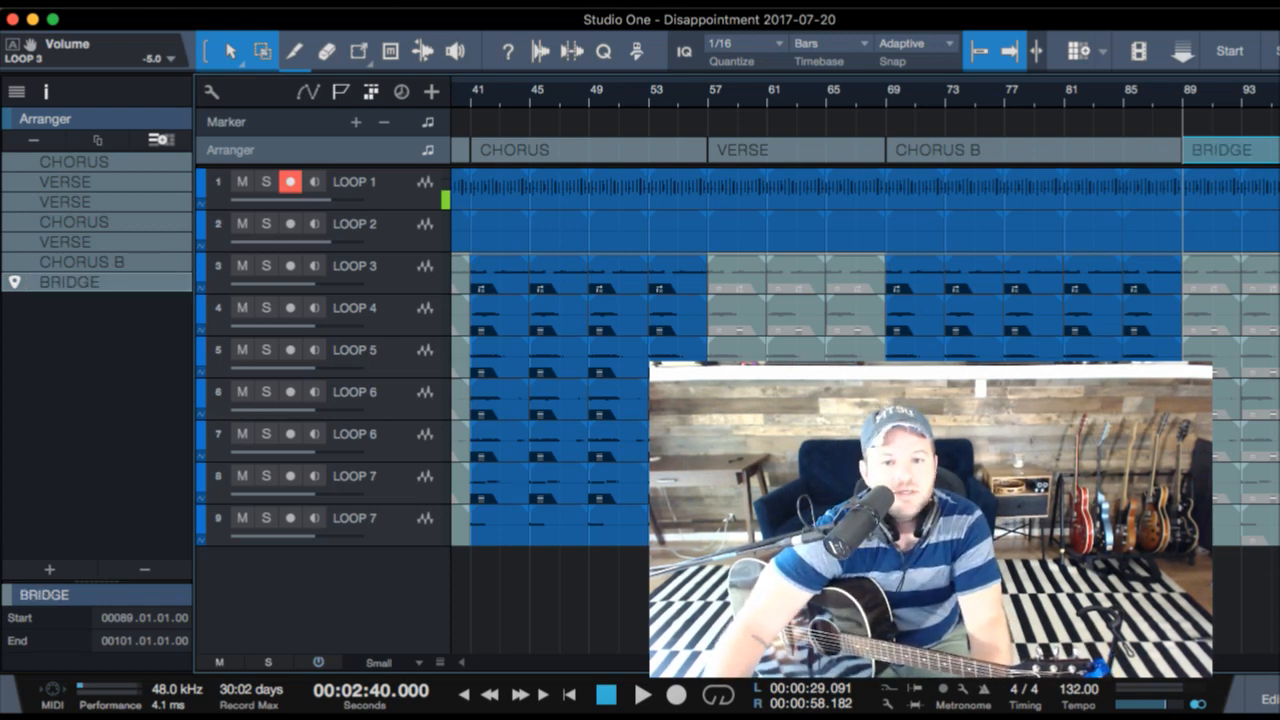
left_click_drag(1232, 101, 1230, 123)
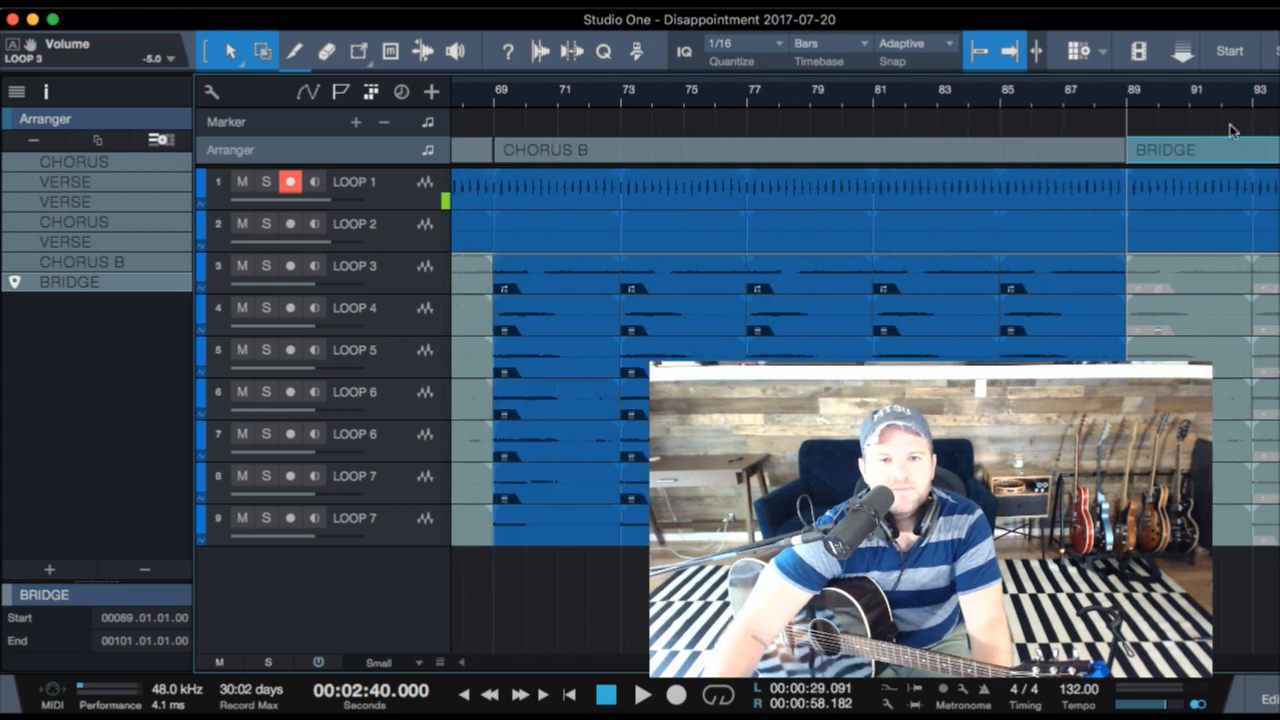
scroll(1181, 181, "right", 10)
scroll(1037, 212, "left", 5)
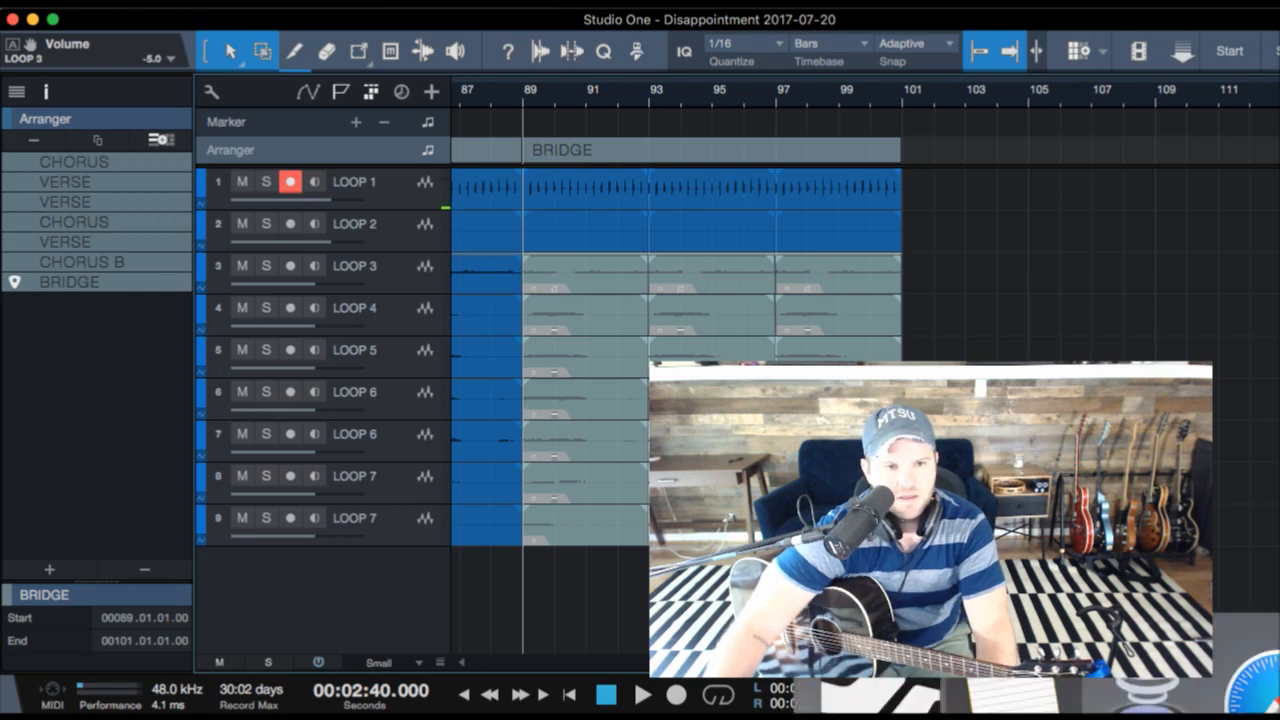
- Switch to the "I Don't Wanna Look" note, review the written lyrics and chords, and return to the song
left_click(1222, 680)
scroll(497, 471, "down", 3)
scroll(497, 471, "up", 5)
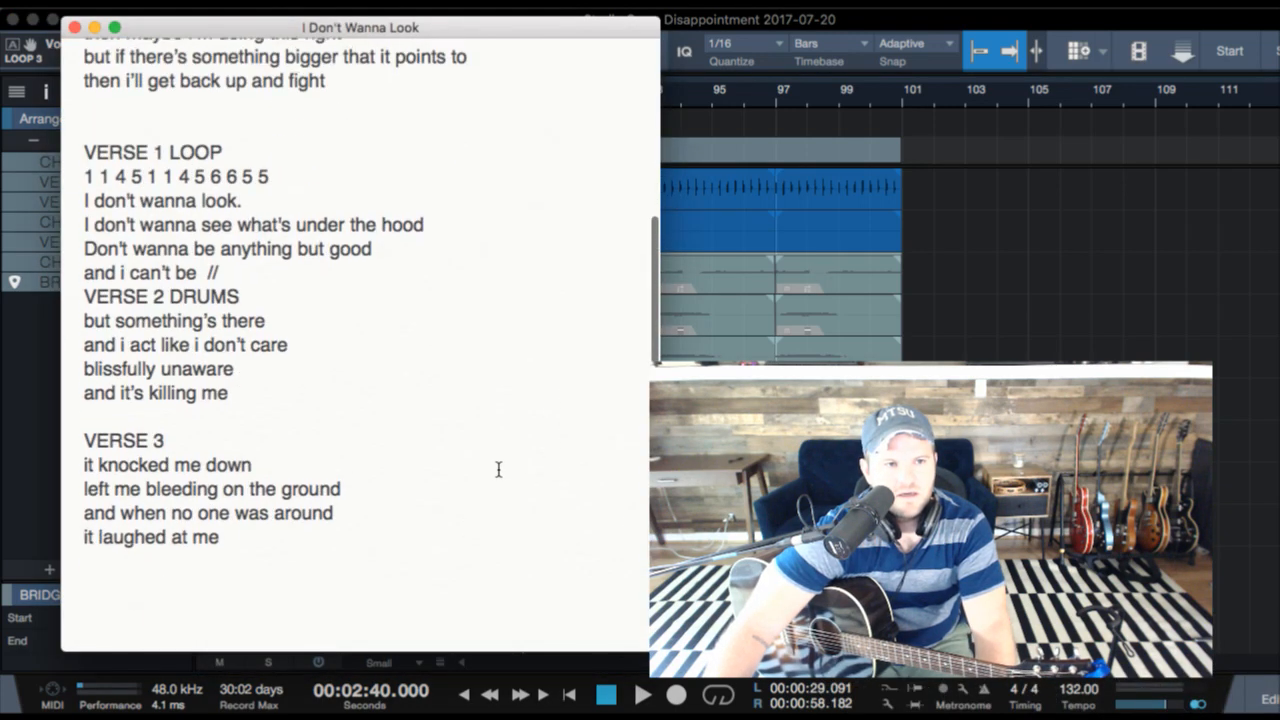
scroll(498, 469, "down", 2)
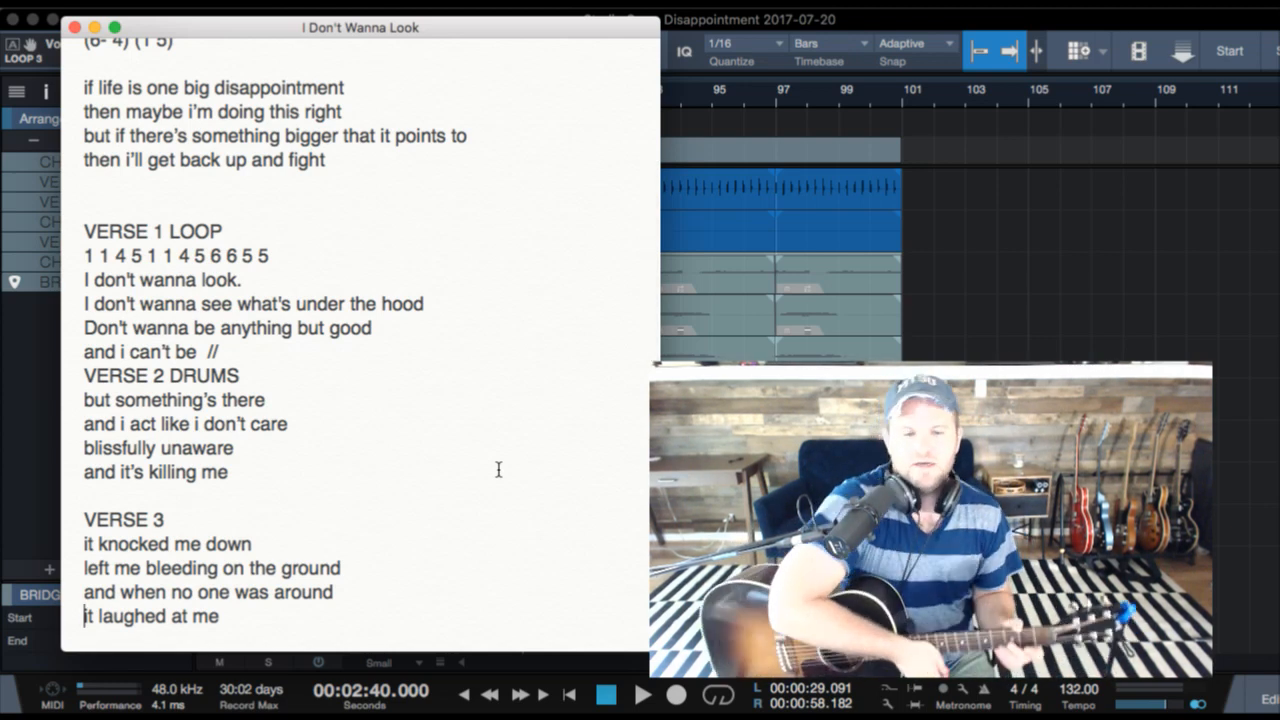
key("super+Tab")
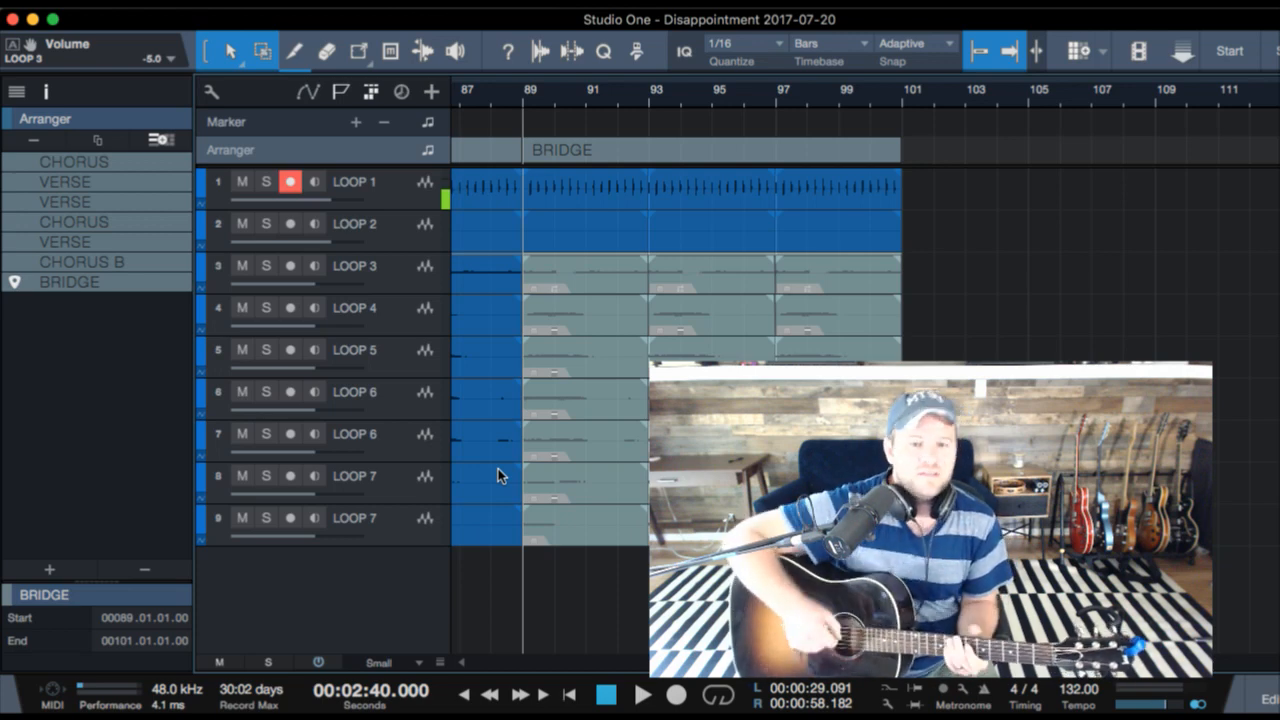
- Switch to the "I Don't Wanna Look" note and add a "BRIDGE" heading below the VERSE 3 lyrics, separated by a blank line
key("super+Tab")
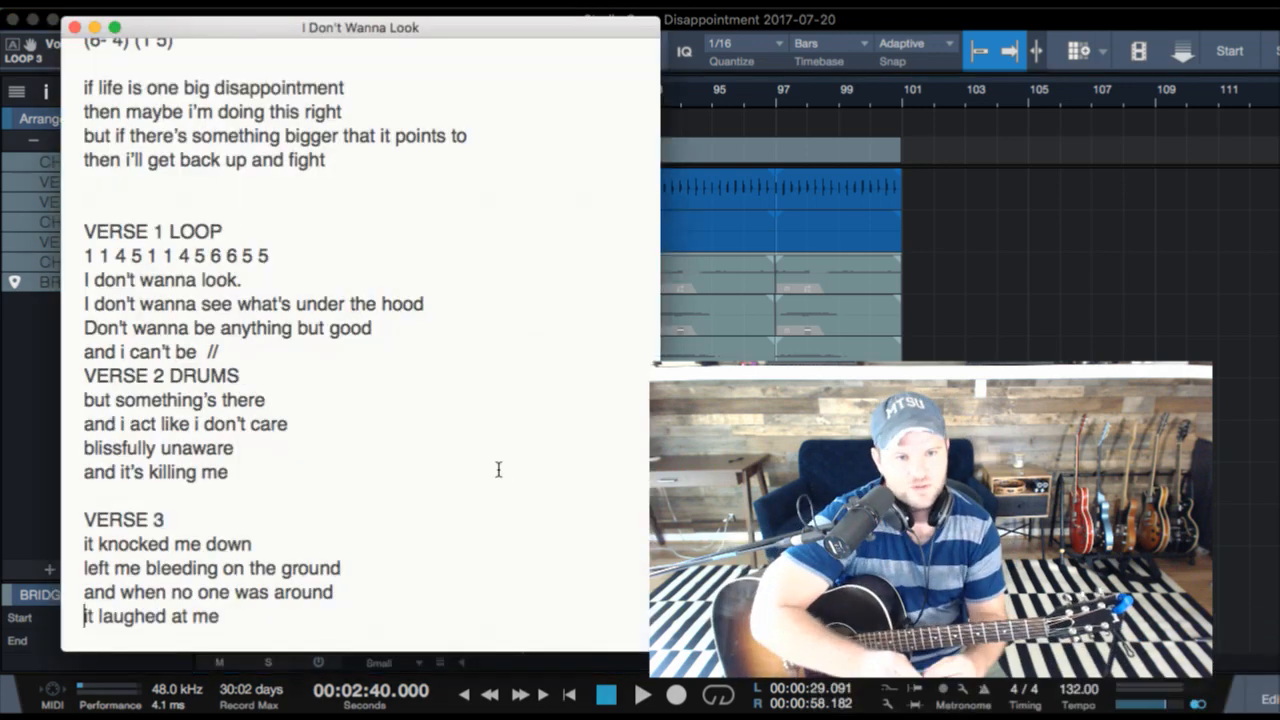
scroll(498, 469, "down", 2)
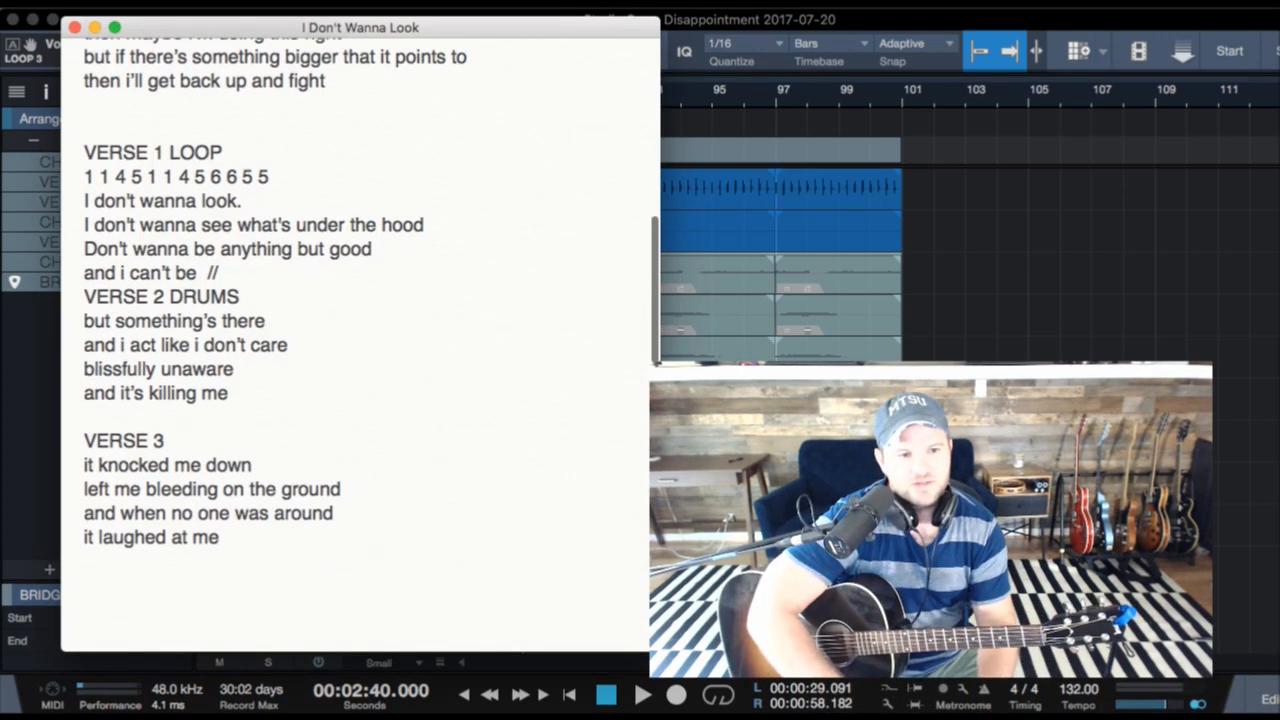
key("BackSpace")
key("Return")
key("Return")
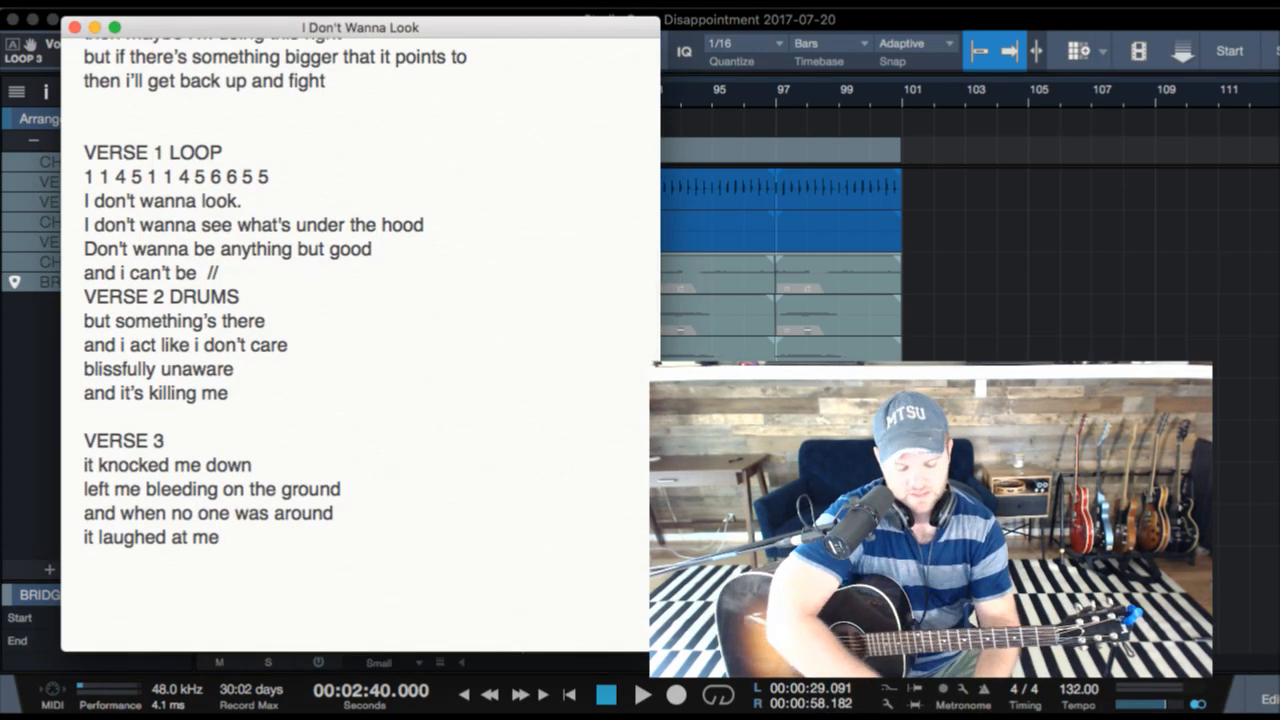
type("BRIDGE")
key("Return")
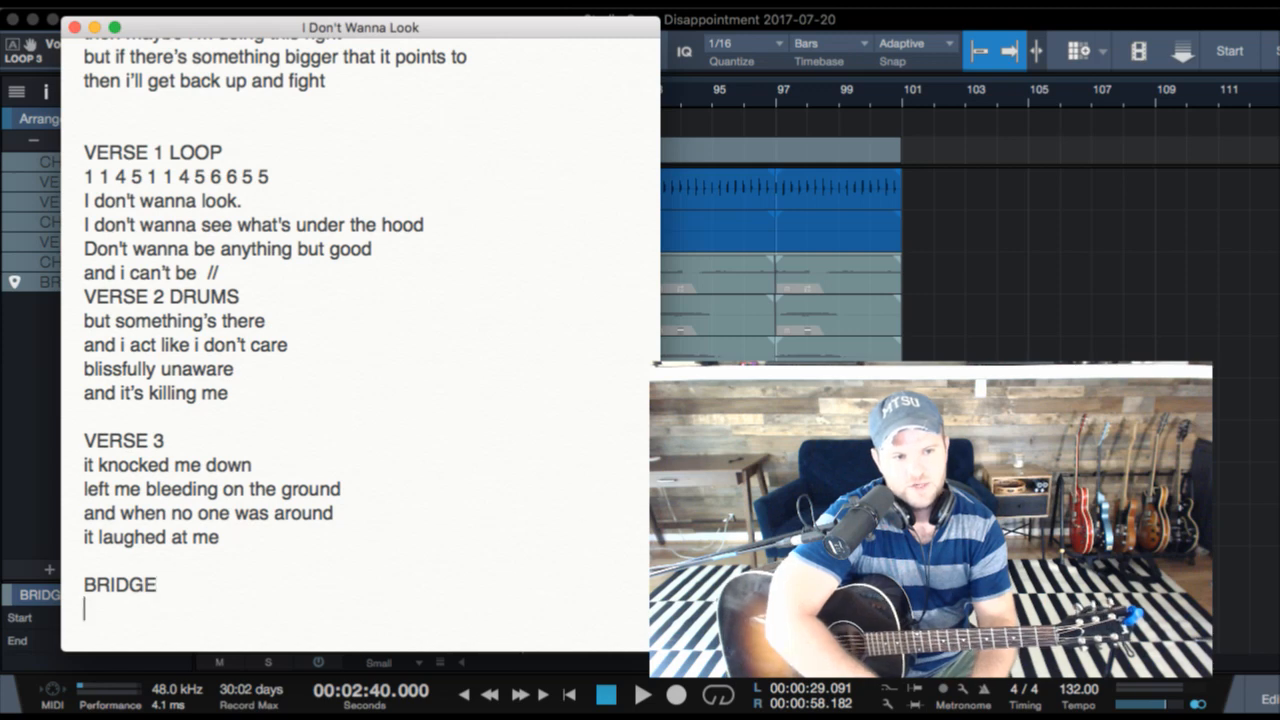
- Enter the bridge chords "2- 6-" and the lyric line "I never was much of a fighter" under the BRIDGE heading
type("2- 6-")
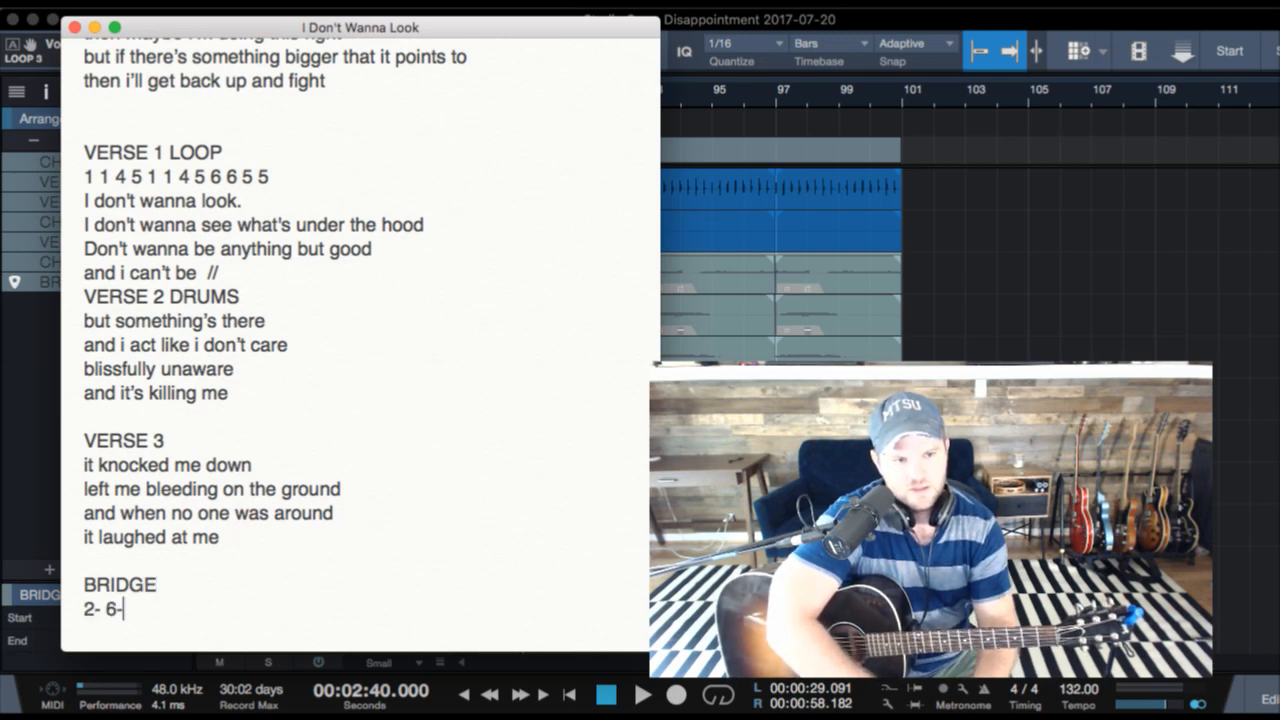
key("Return")
type("I never was")
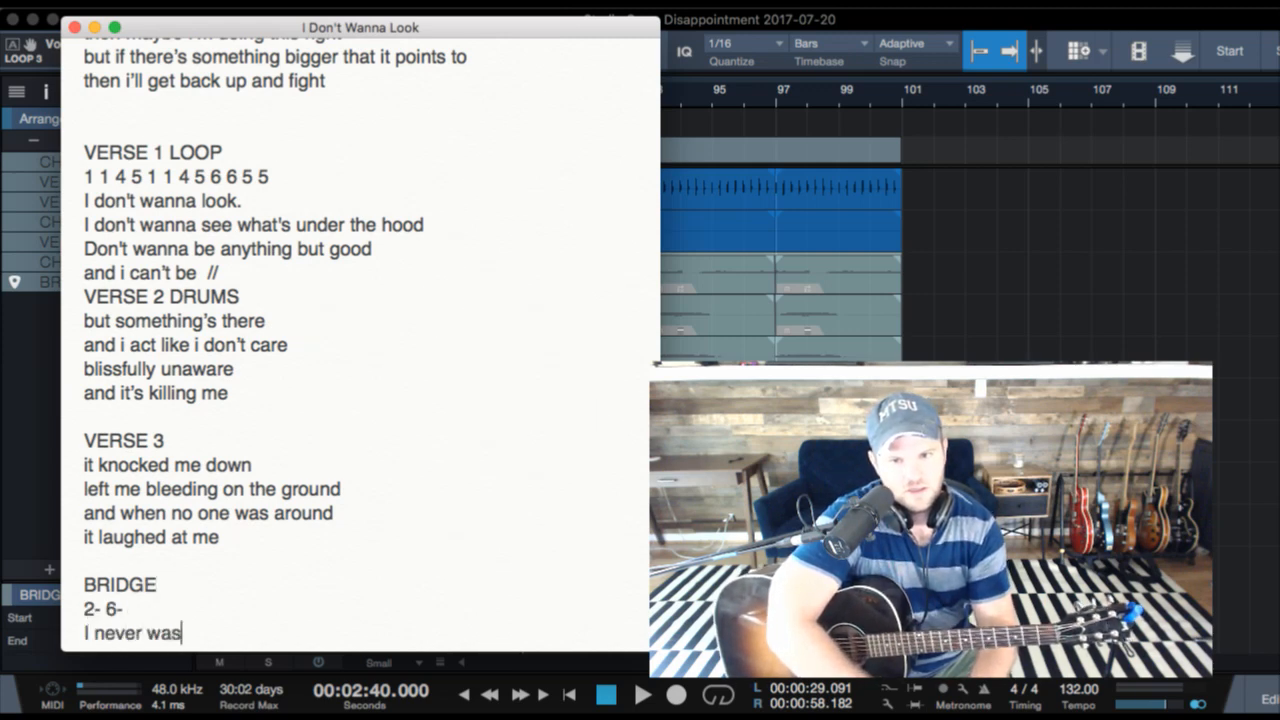
type(" much of a fighter")
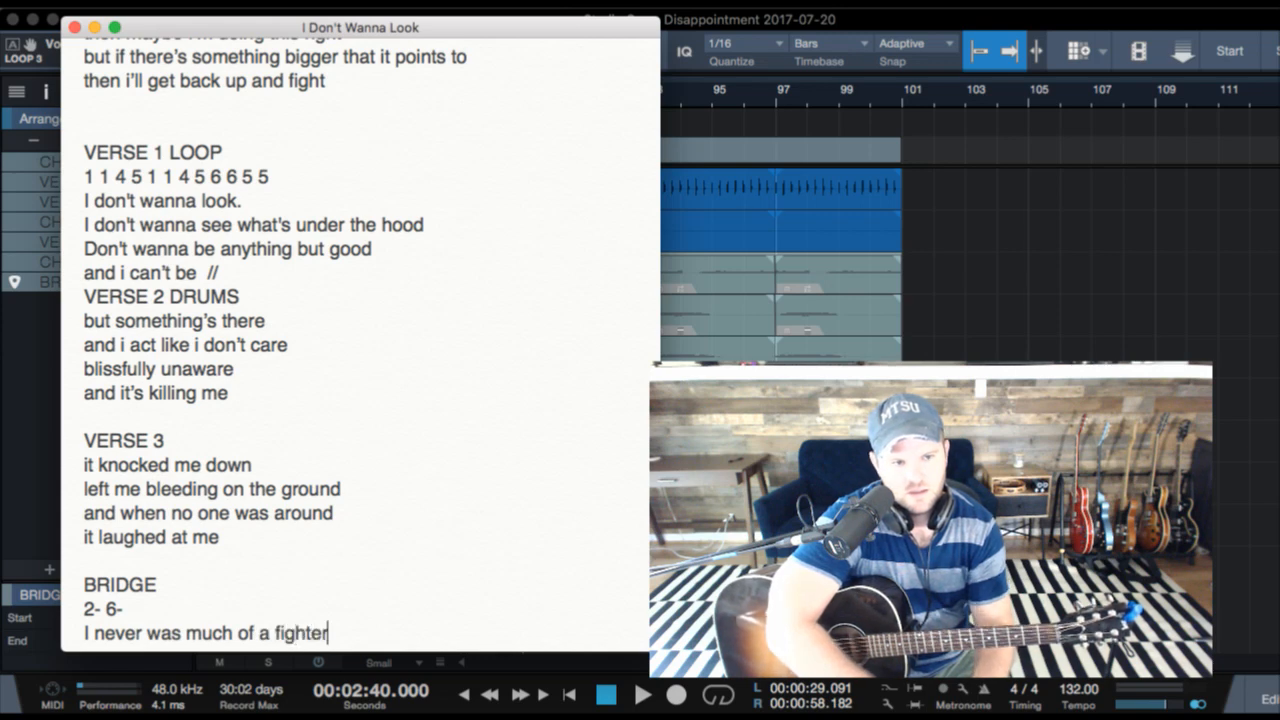
key("Return")
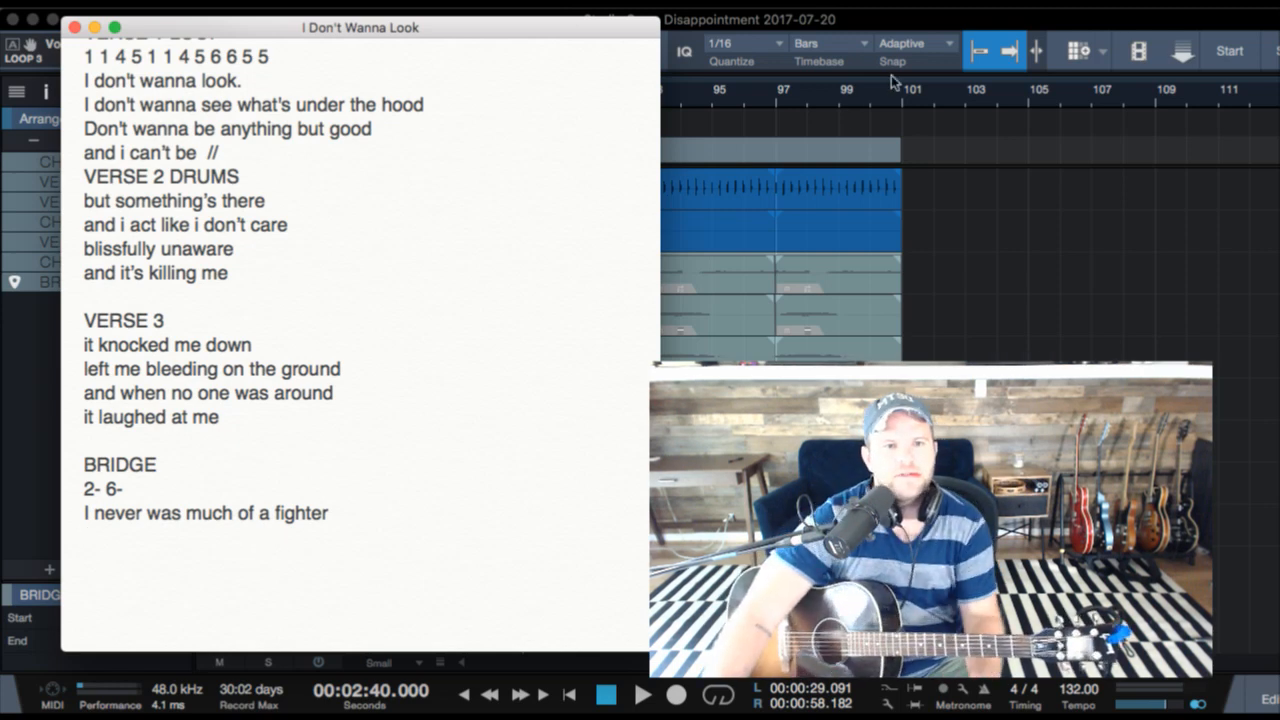
- Switch to Studio One and audition the arrangement from about bar 85 into the BRIDGE section
left_click(726, 149)
left_click(503, 97)
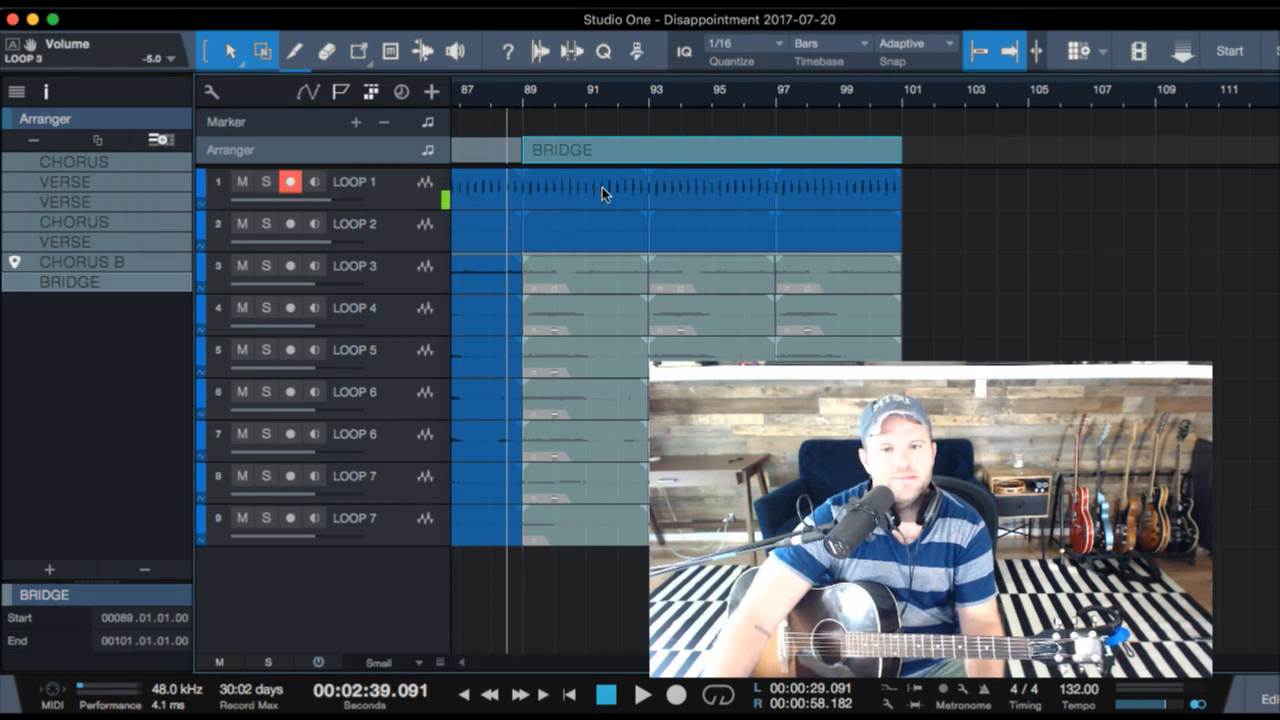
scroll(602, 187, "left", 5)
left_click(590, 95)
key("space")
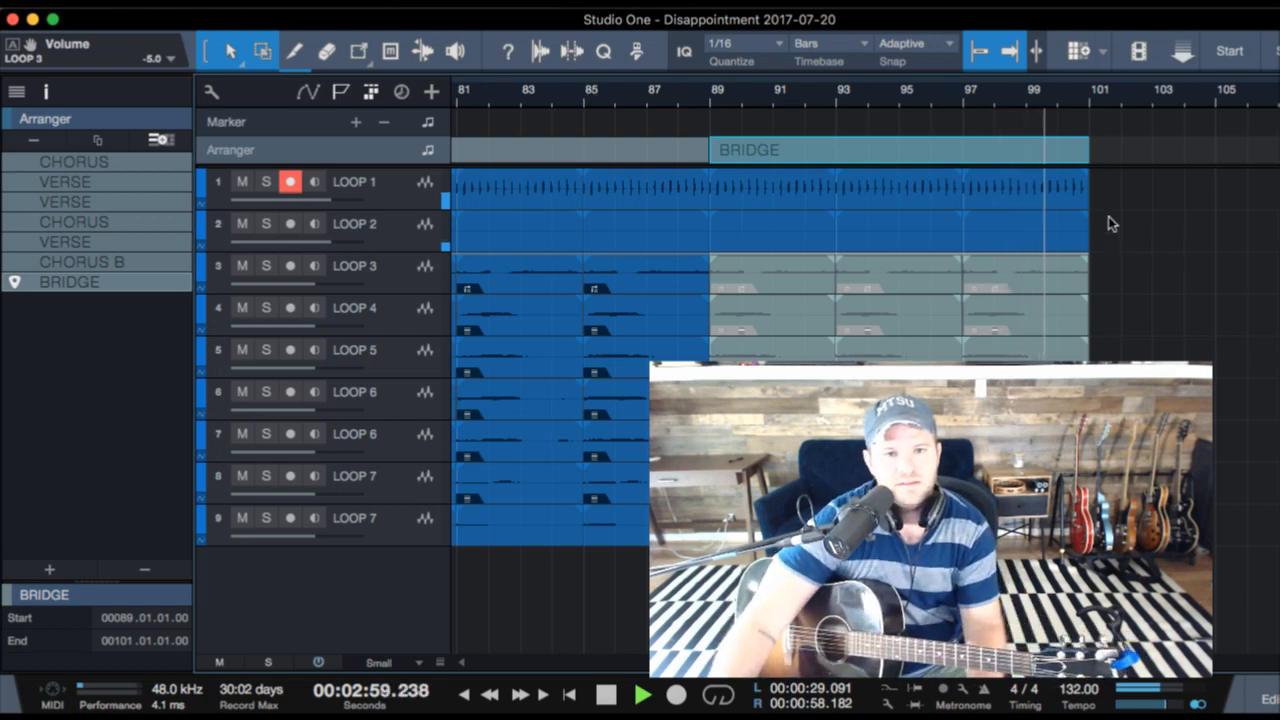
key("space")
- Duplicate the final four-bar loop events on all tracks to bar 101 and extend the BRIDGE section's end to bar 105
left_click_drag(1111, 198, 968, 510)
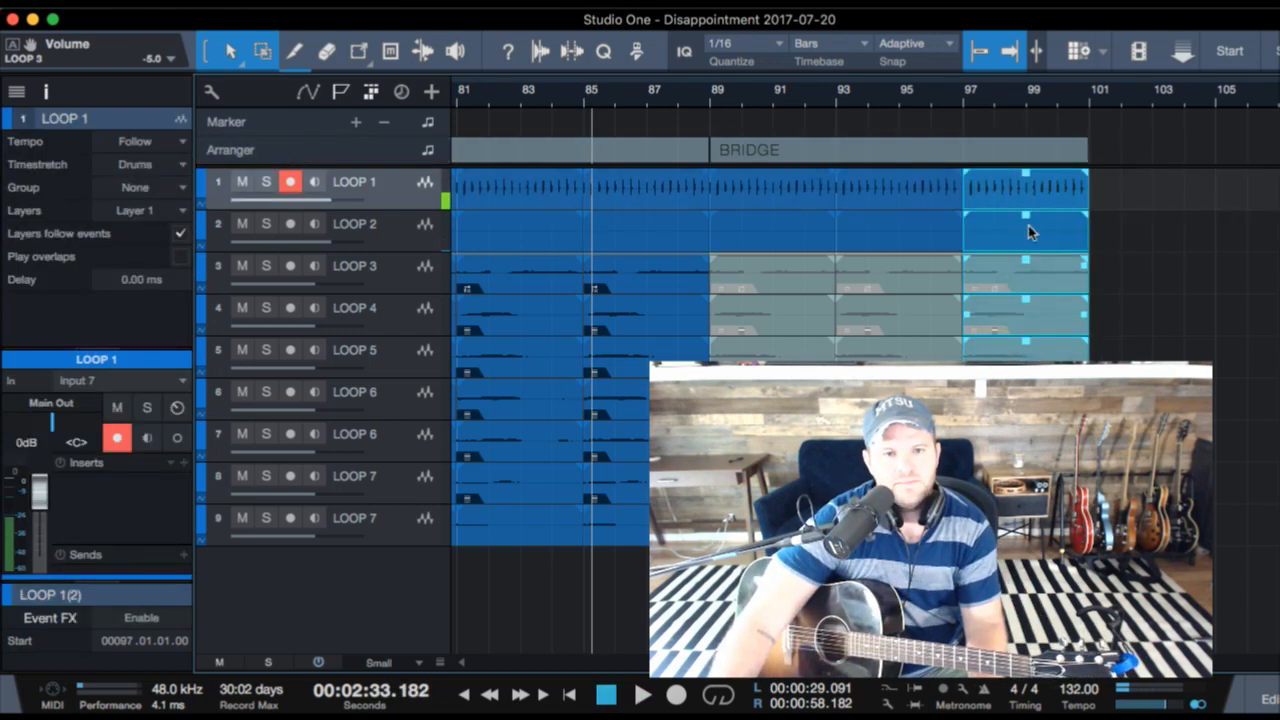
key("d")
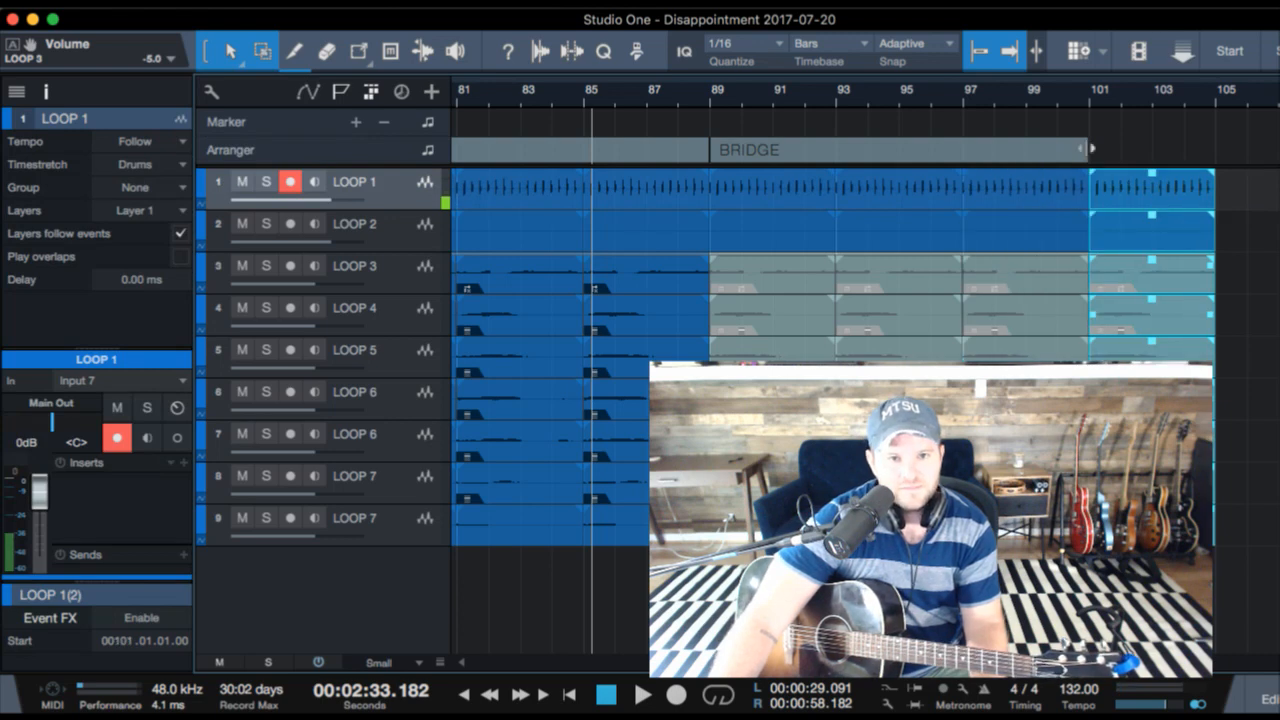
left_click_drag(1085, 150, 1215, 150)
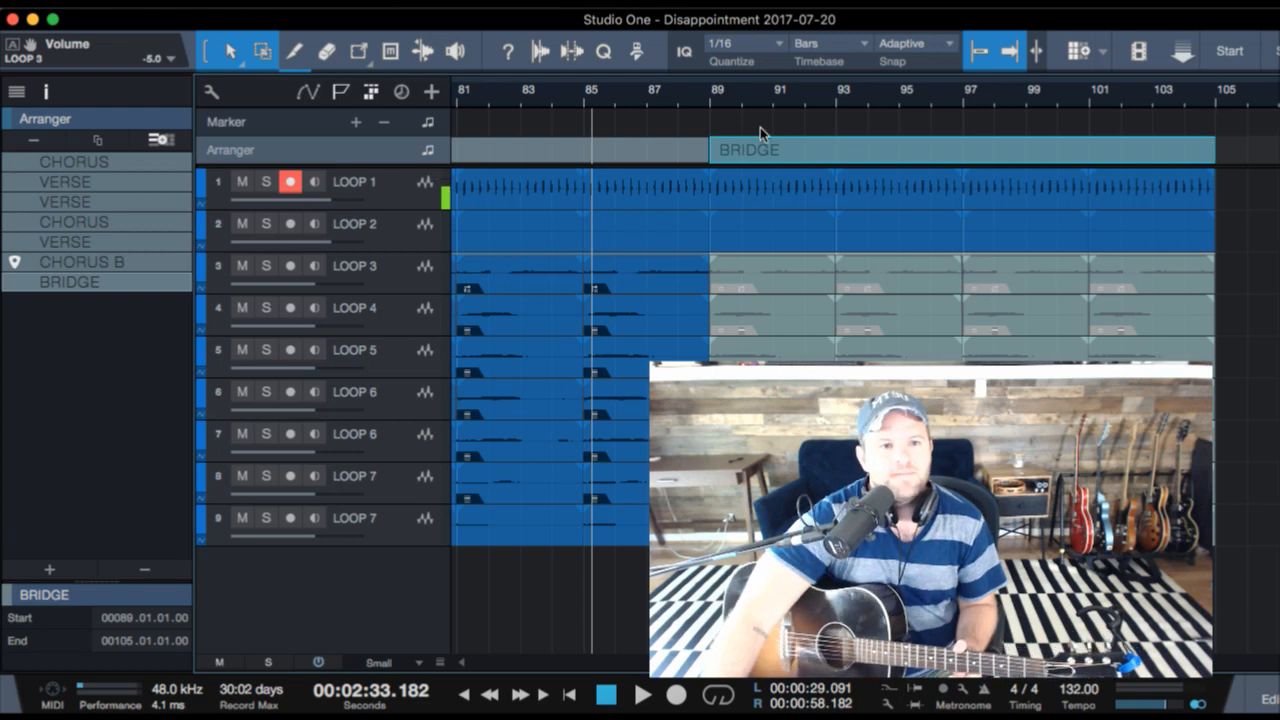
- Copy the CHORUS B section to bar 105, directly after BRIDGE
left_click_drag(670, 92, 668, 78)
scroll(680, 152, "left", 2)
scroll(680, 152, "left", 1)
left_click(728, 151)
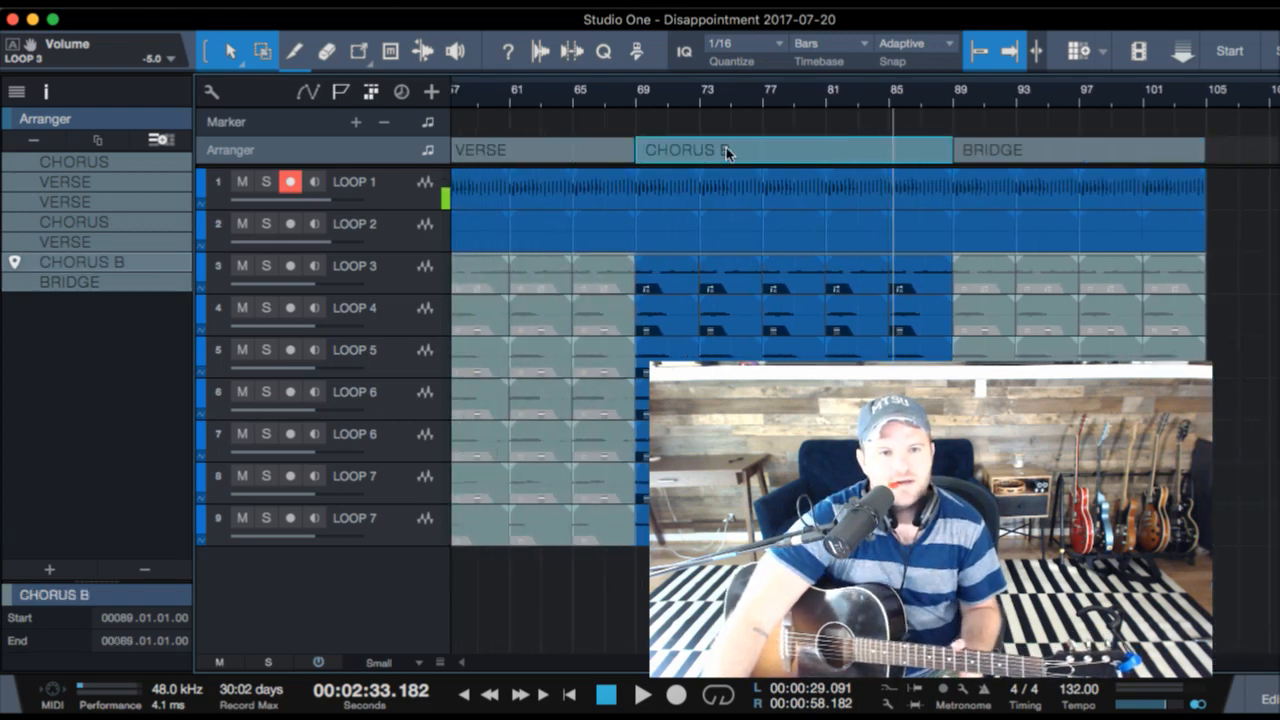
left_click_drag(739, 155, 1220, 157)
scroll(1243, 205, "right", 5)
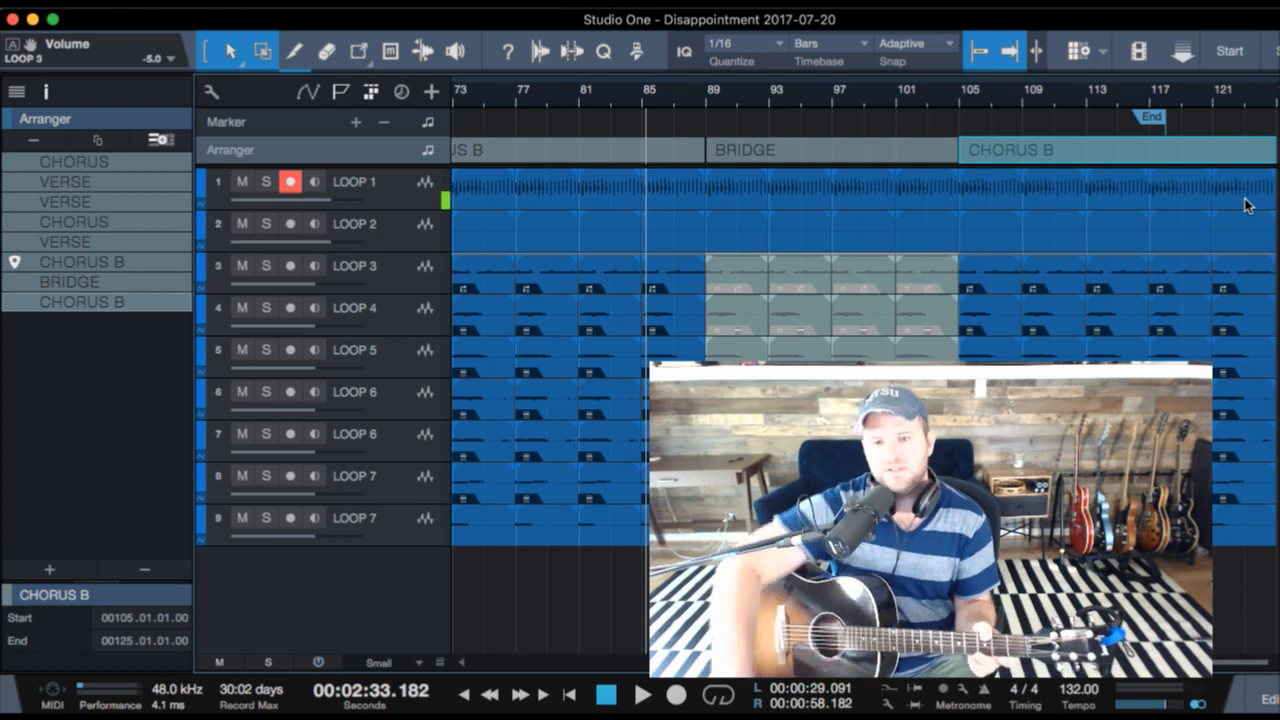
- Audition the song from the second half of BRIDGE into the copied CHORUS B and return the playhead to bar 97
left_click(848, 103)
key("space")
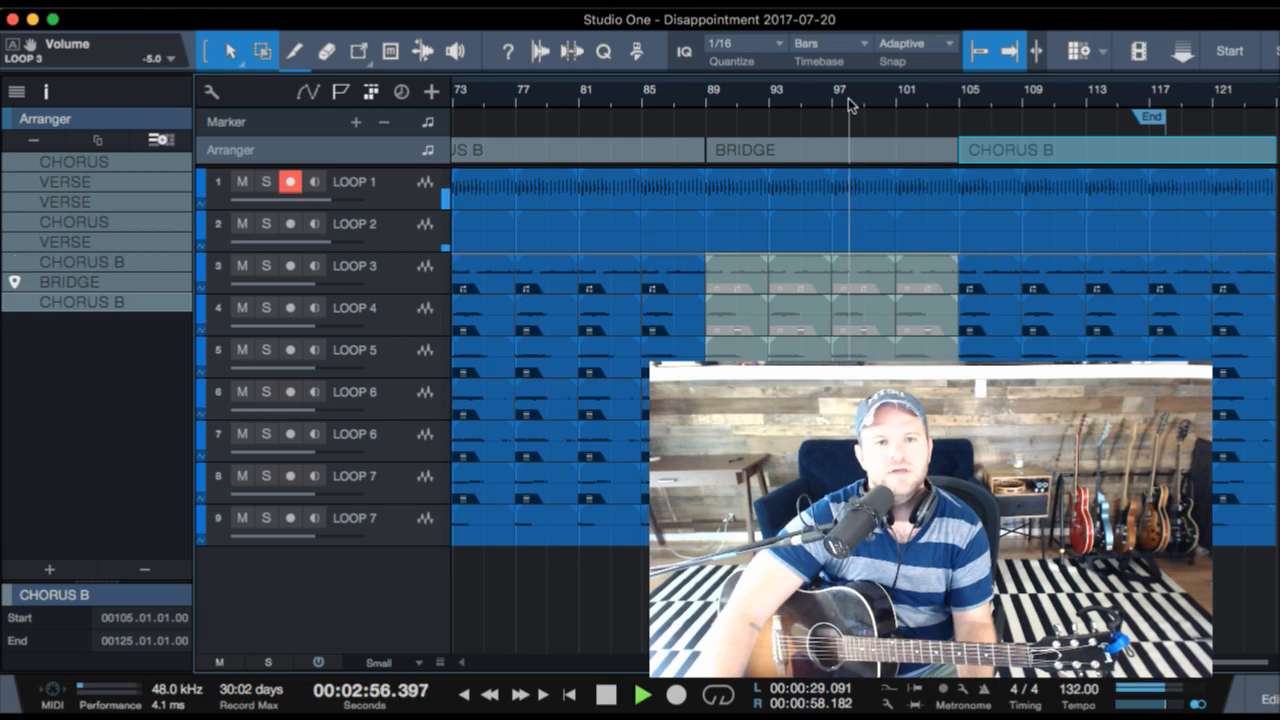
left_click(832, 98)
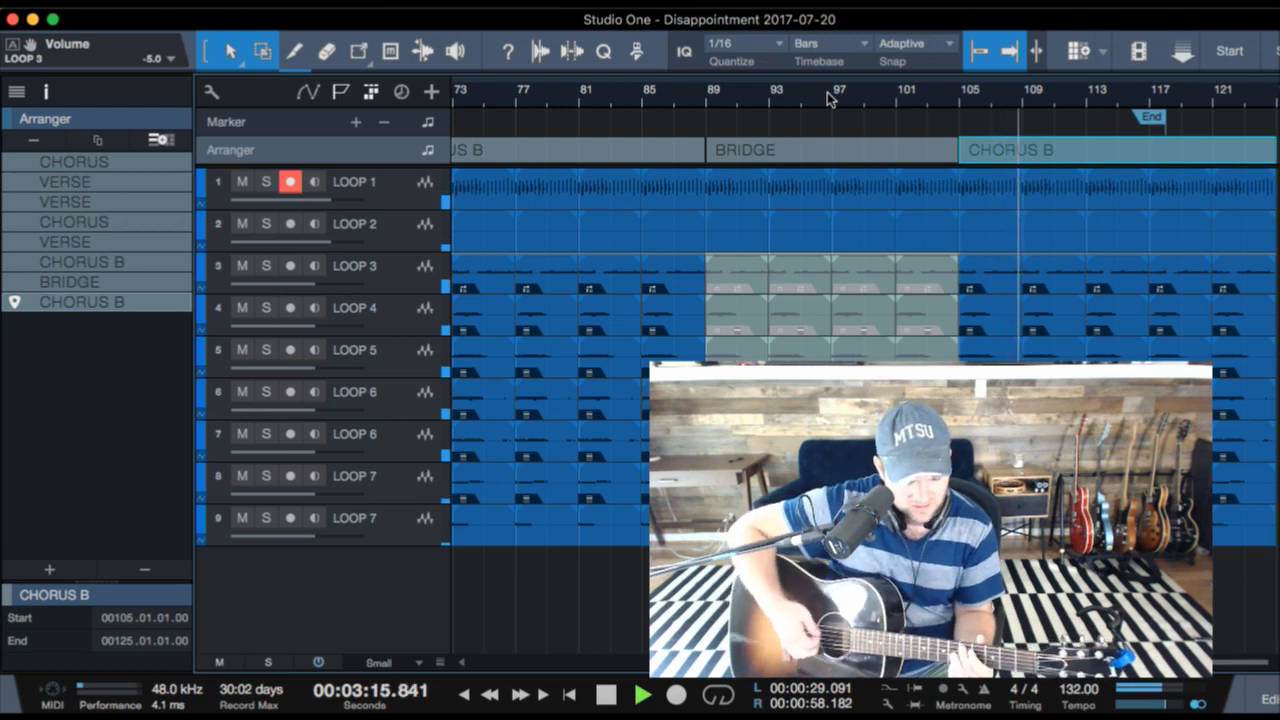
key("space")
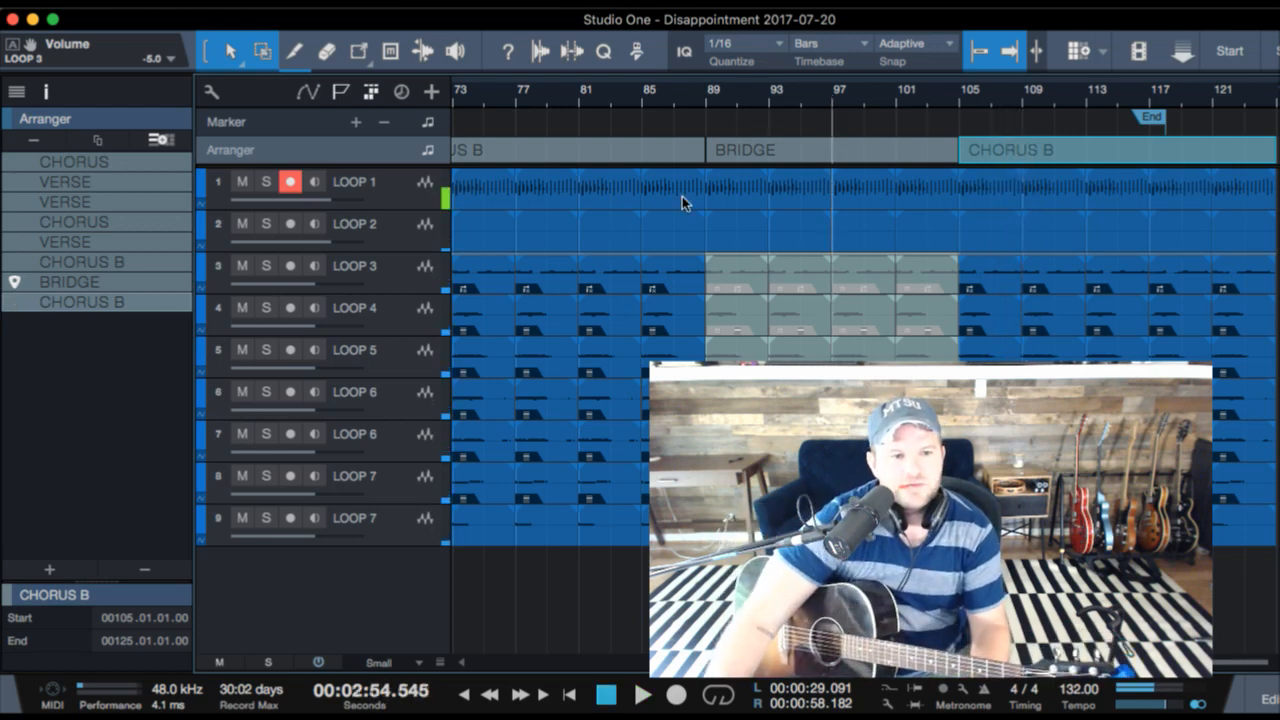
- Duplicate the last LOOP 7 track, route the new track's output to VOX, center its pan, and disarm its recording
left_click(413, 531)
key("super+d")
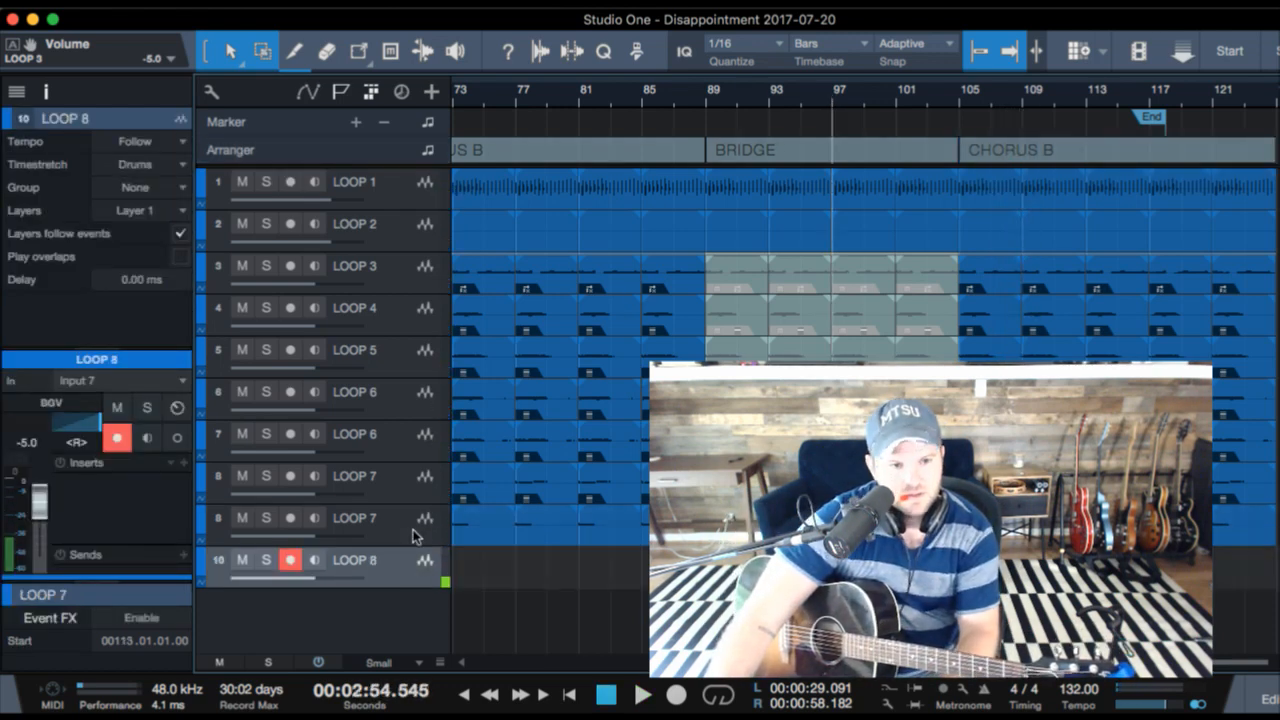
left_click(55, 403)
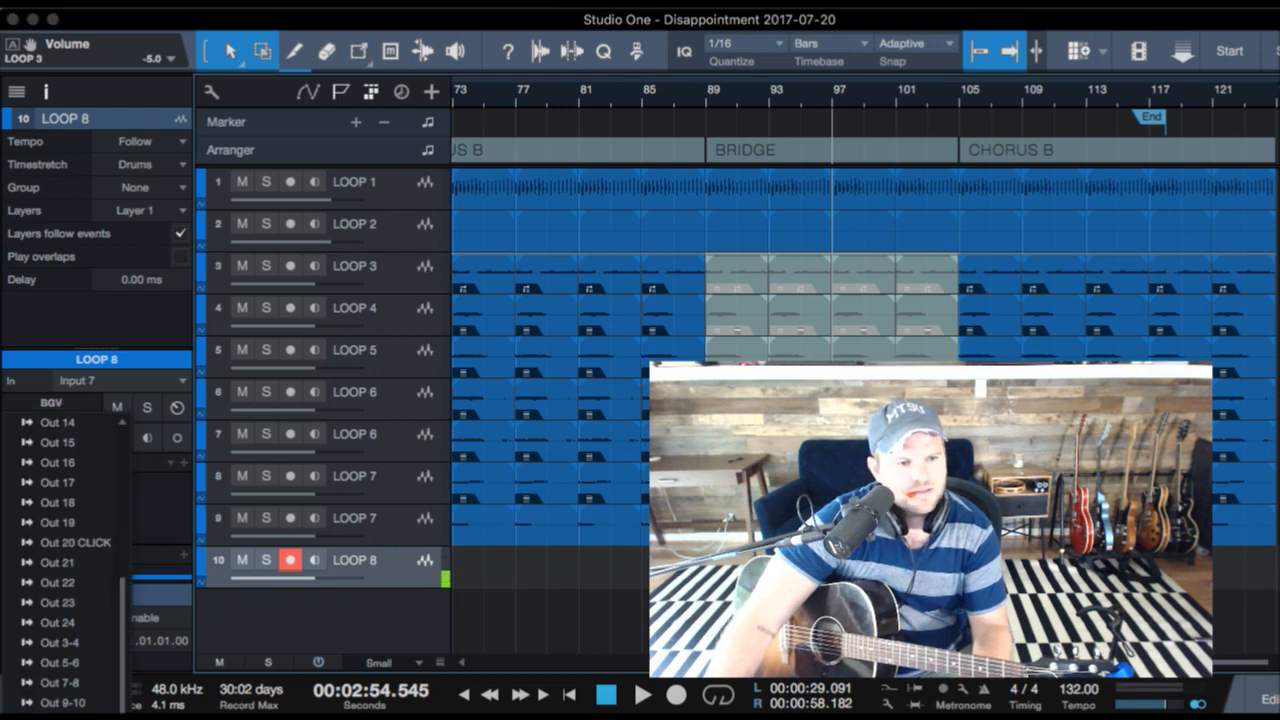
left_click(80, 425)
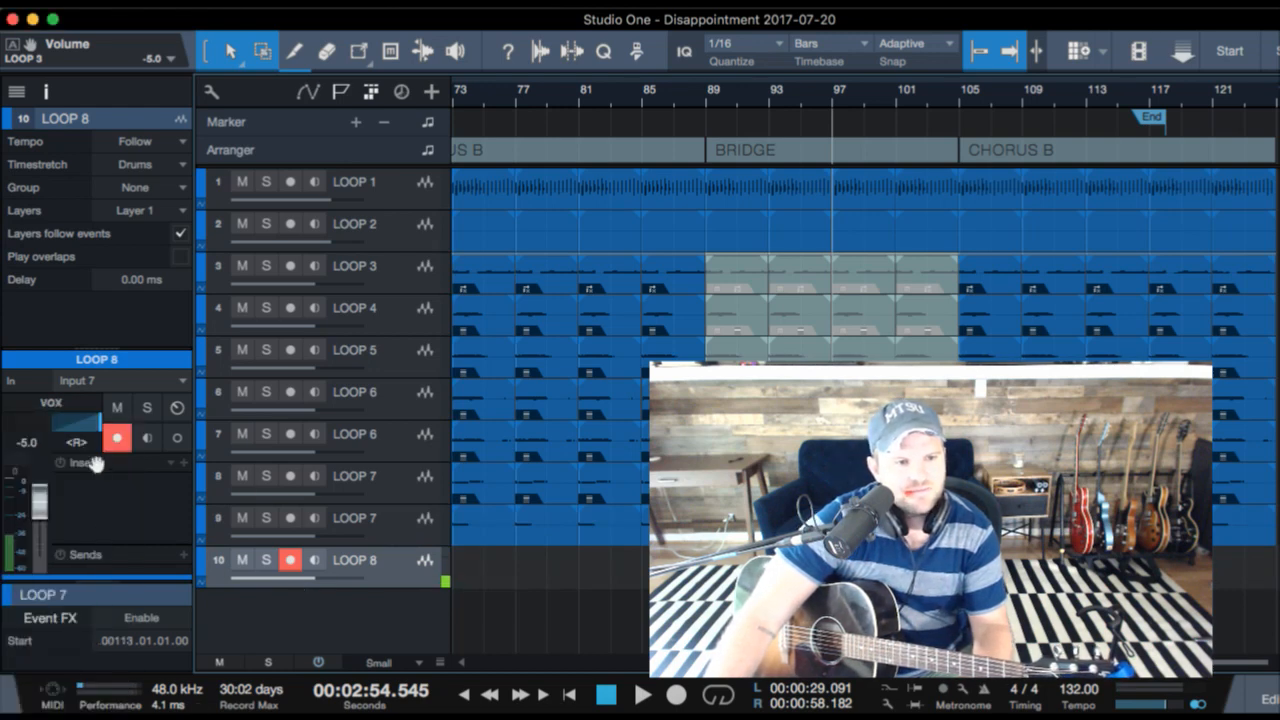
left_click(80, 422, "super")
left_click(290, 561)
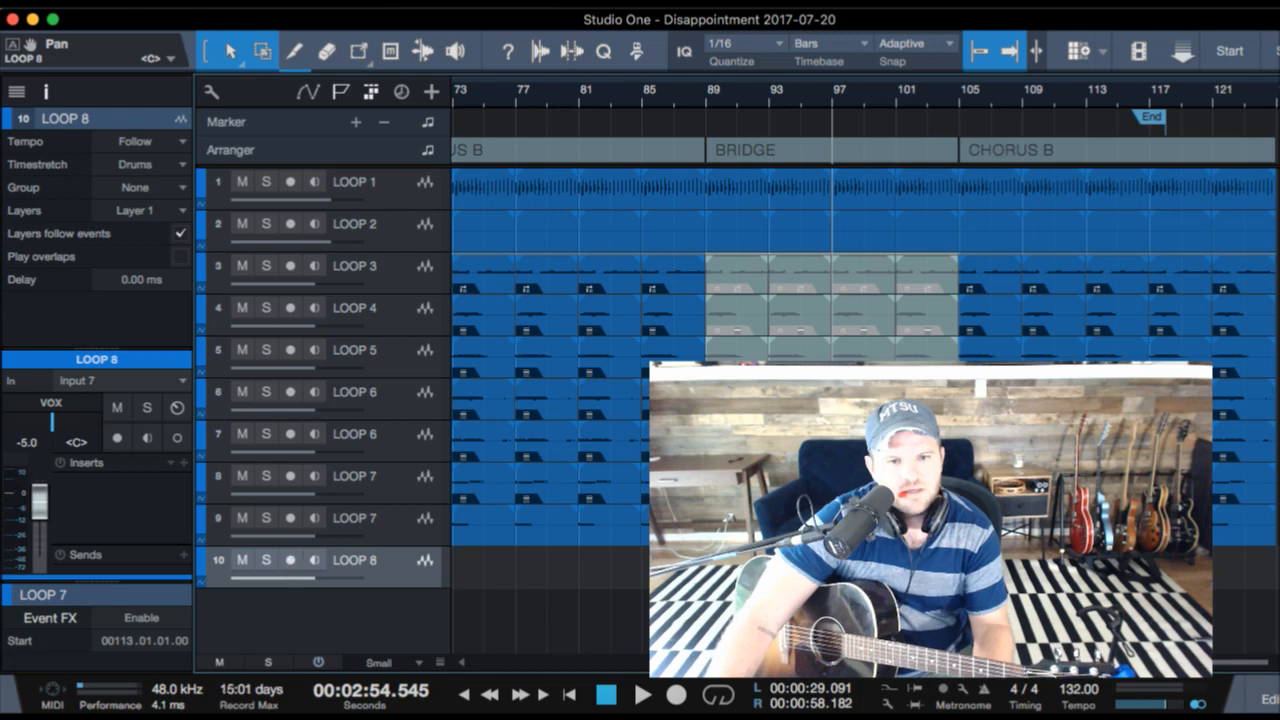
- Arm the LOOP 8 track and record a take on it from bar 102 into the last CHORUS B section
left_click(912, 91)
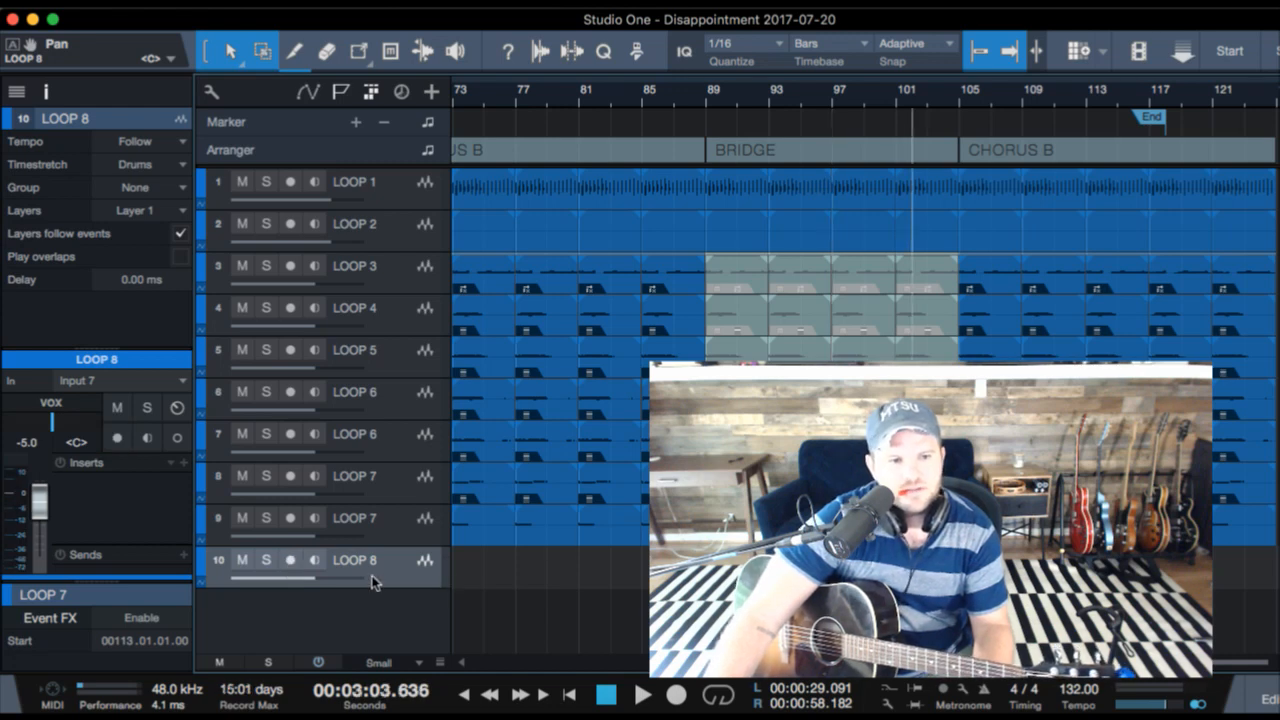
left_click(290, 561)
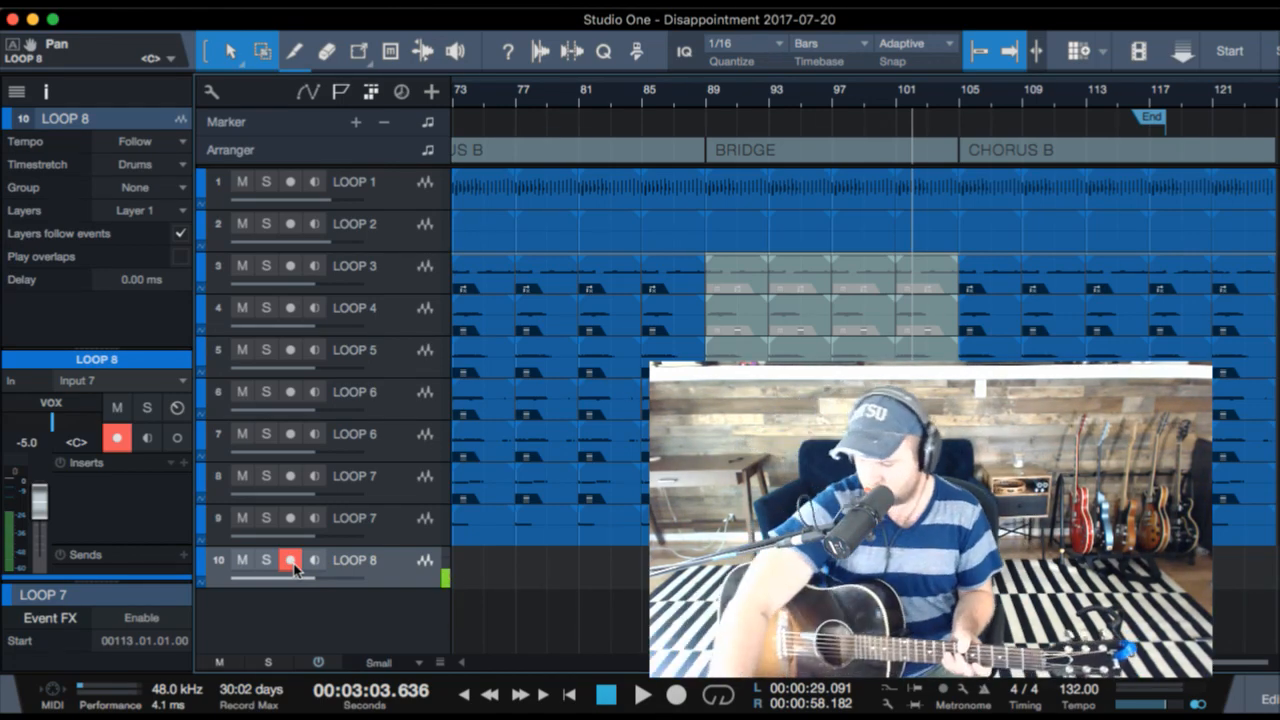
key("KP_Multiply")
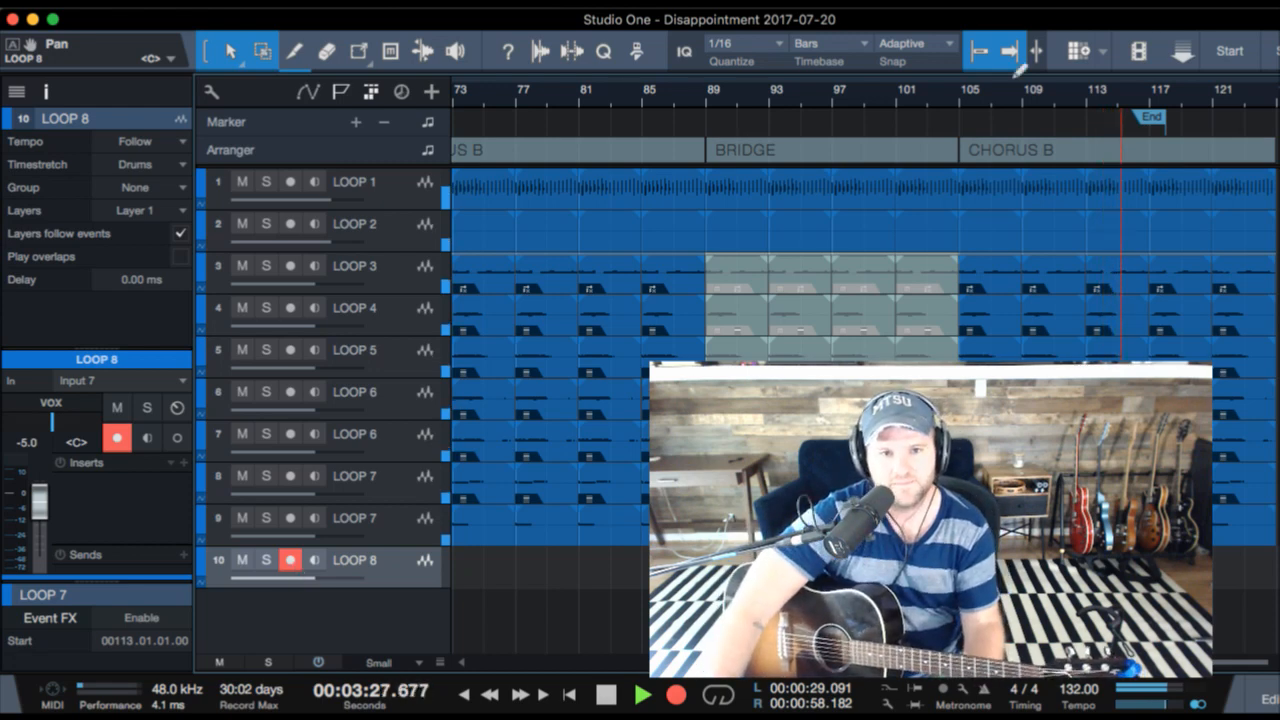
key("space")
- Start playback near bar 111, punch in another take on the LOOP 8 track from about bar 112, and punch out
left_click(1056, 100)
key("space")
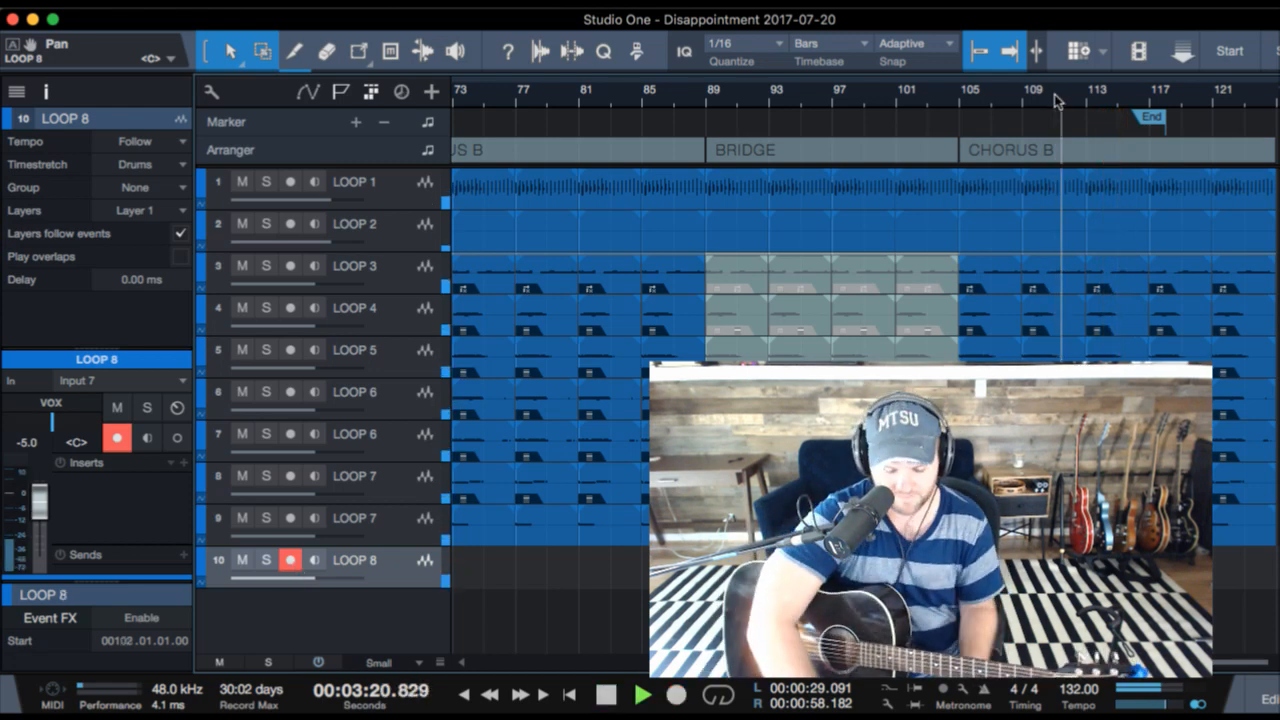
key("KP_Multiply")
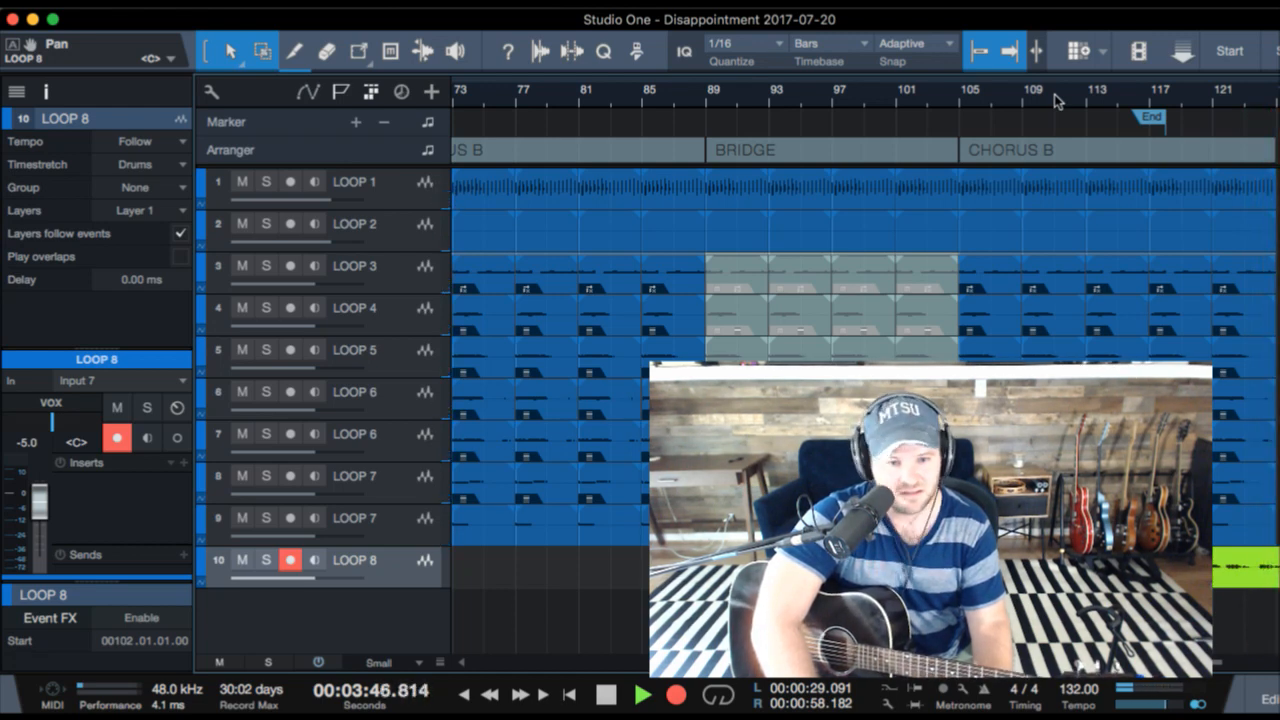
key("KP_Multiply")
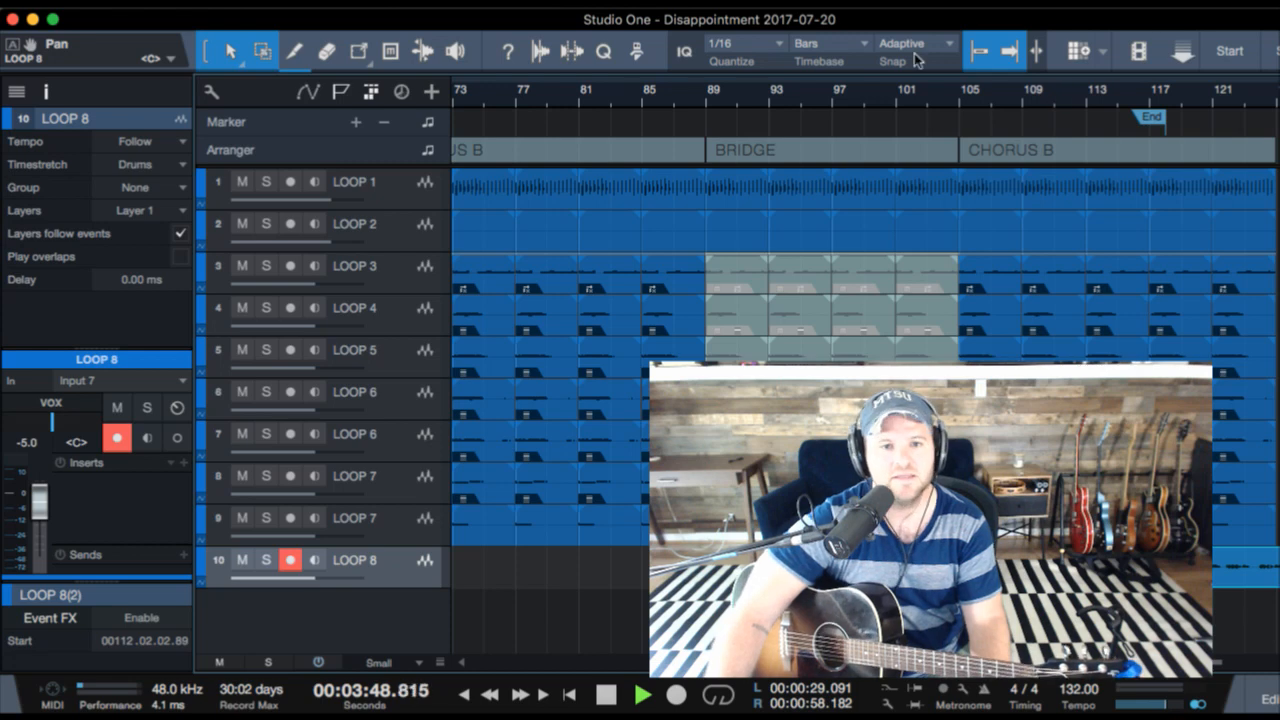
- Audition the LOOP 8 take over the last CHORUS B section and return the playhead to bar 97
left_click(964, 97)
left_click(882, 97)
left_click(830, 97)
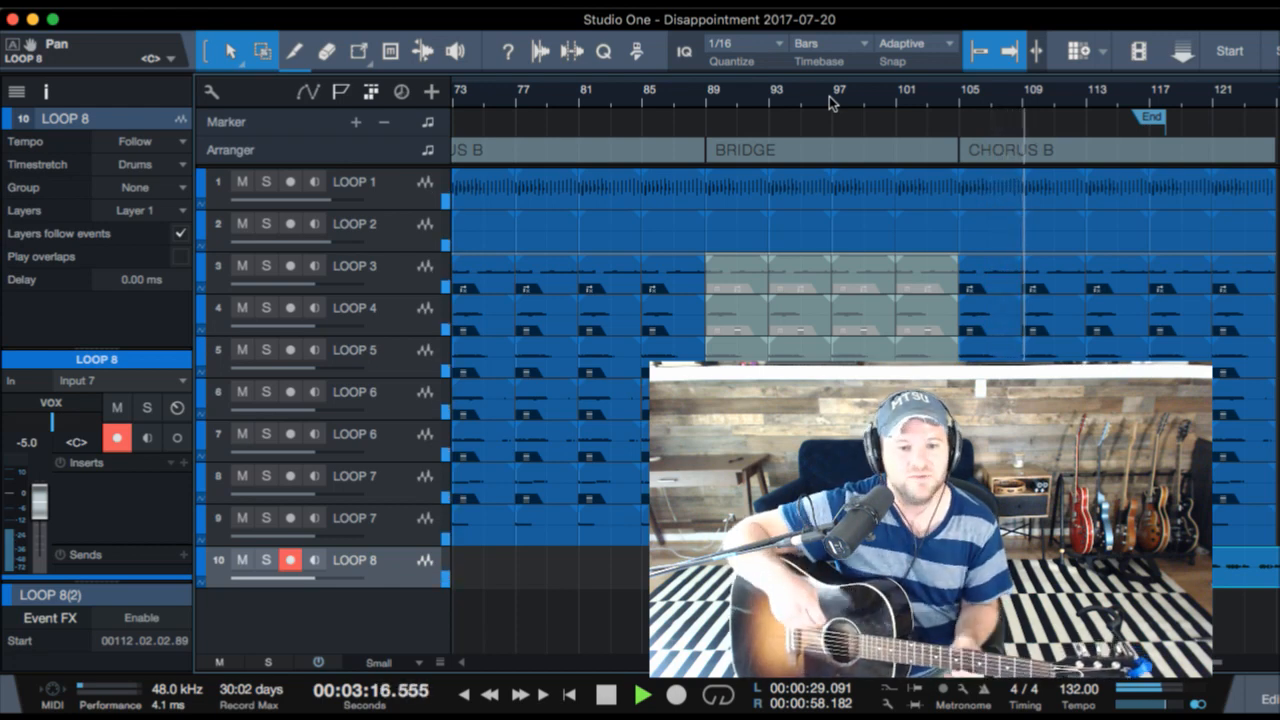
key("space")
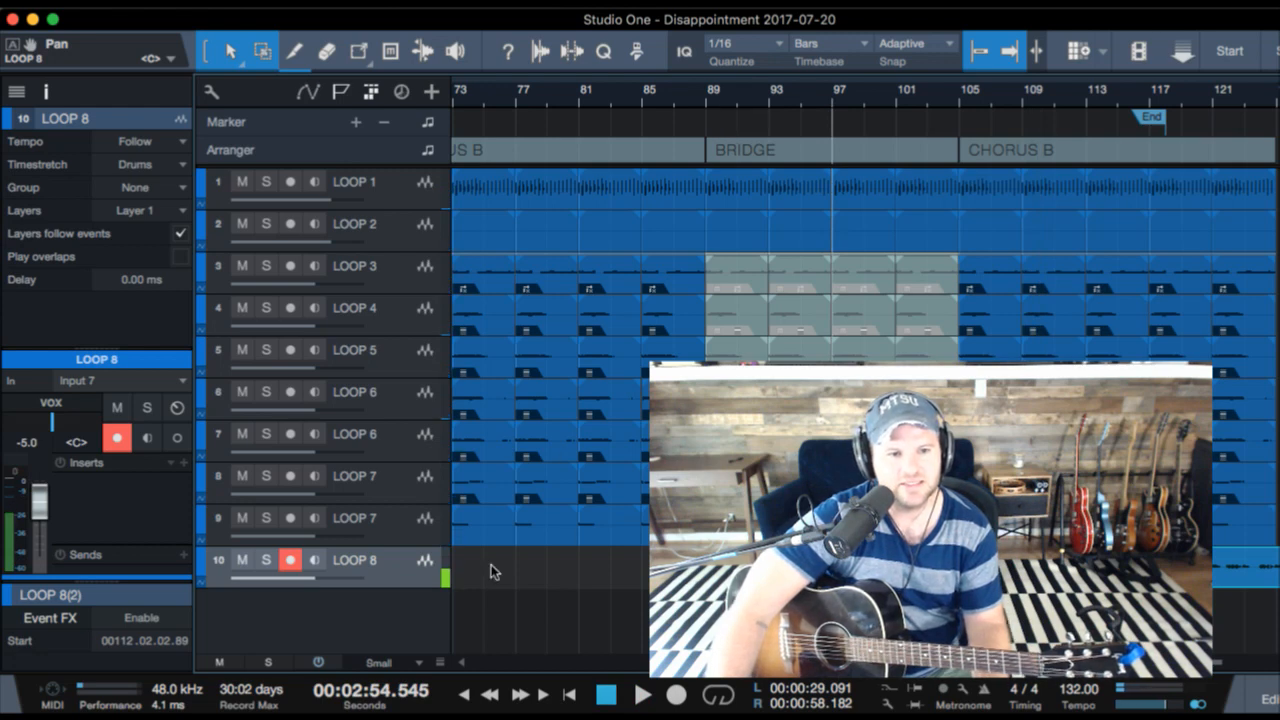
- Rename the LOOP 8 track to x vox and duplicate it as a second vocal track
double_click(336, 560)
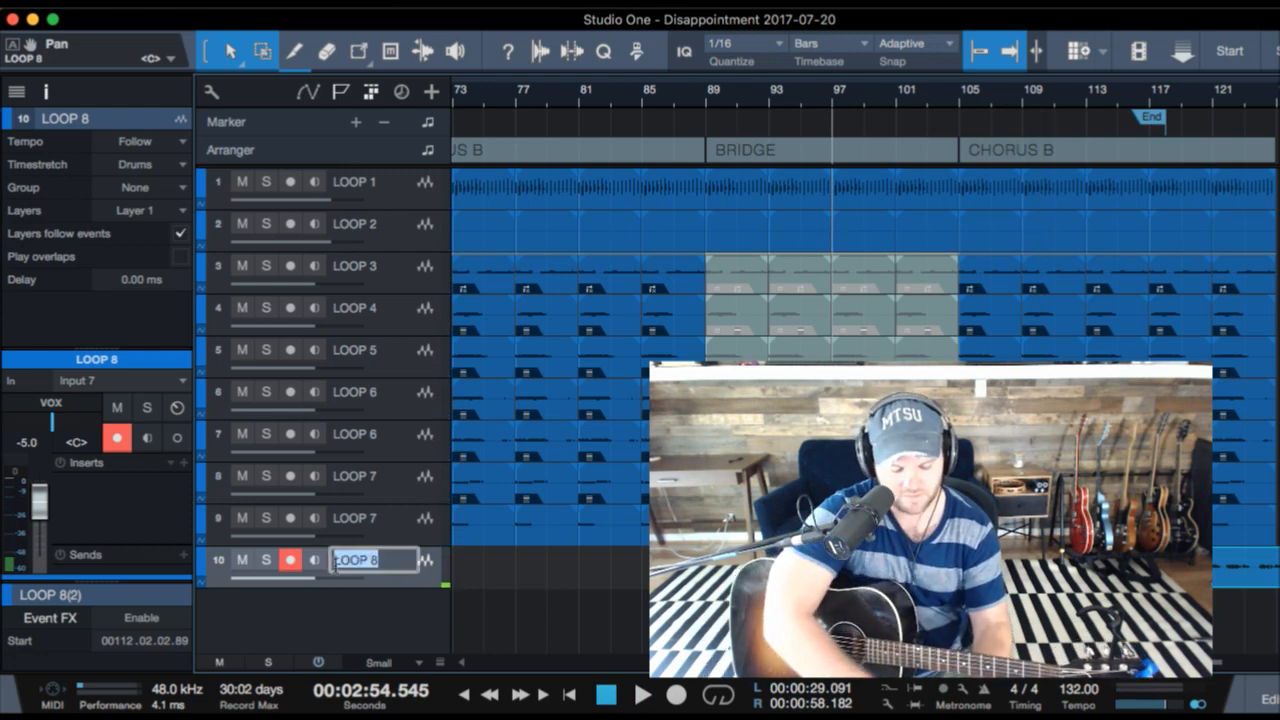
type("x vox")
key("Return")
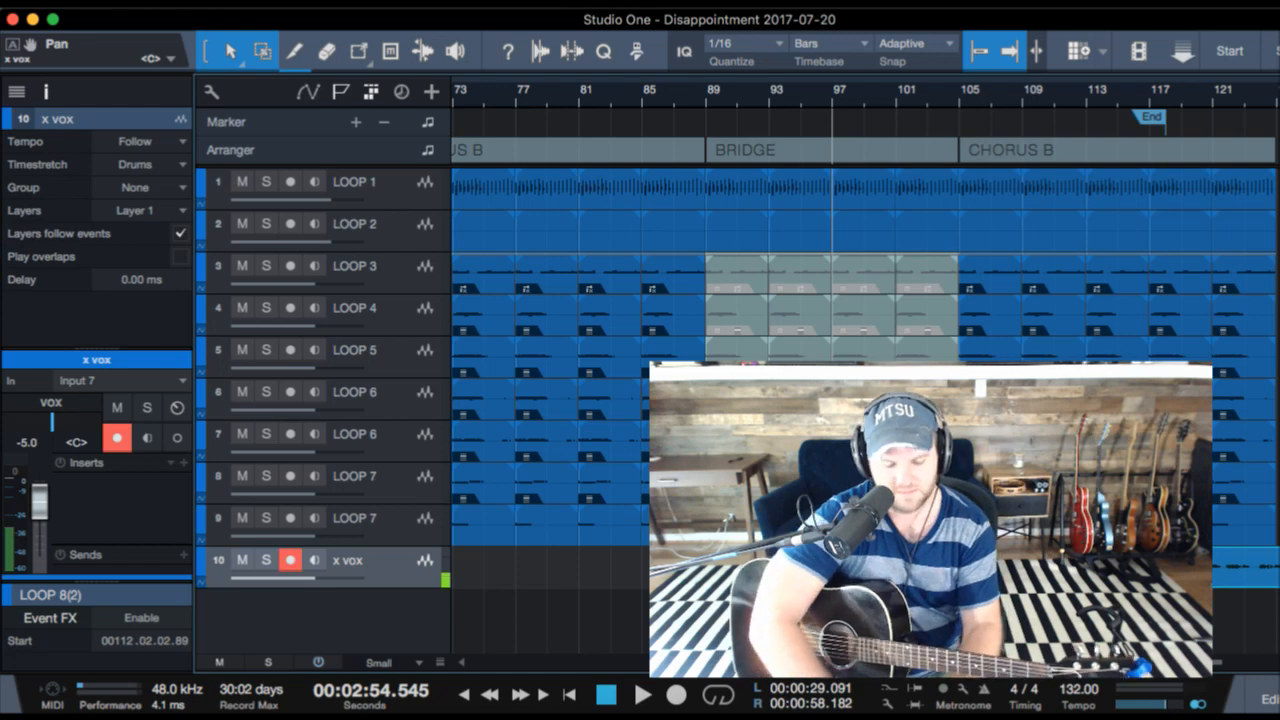
key("shift+d")
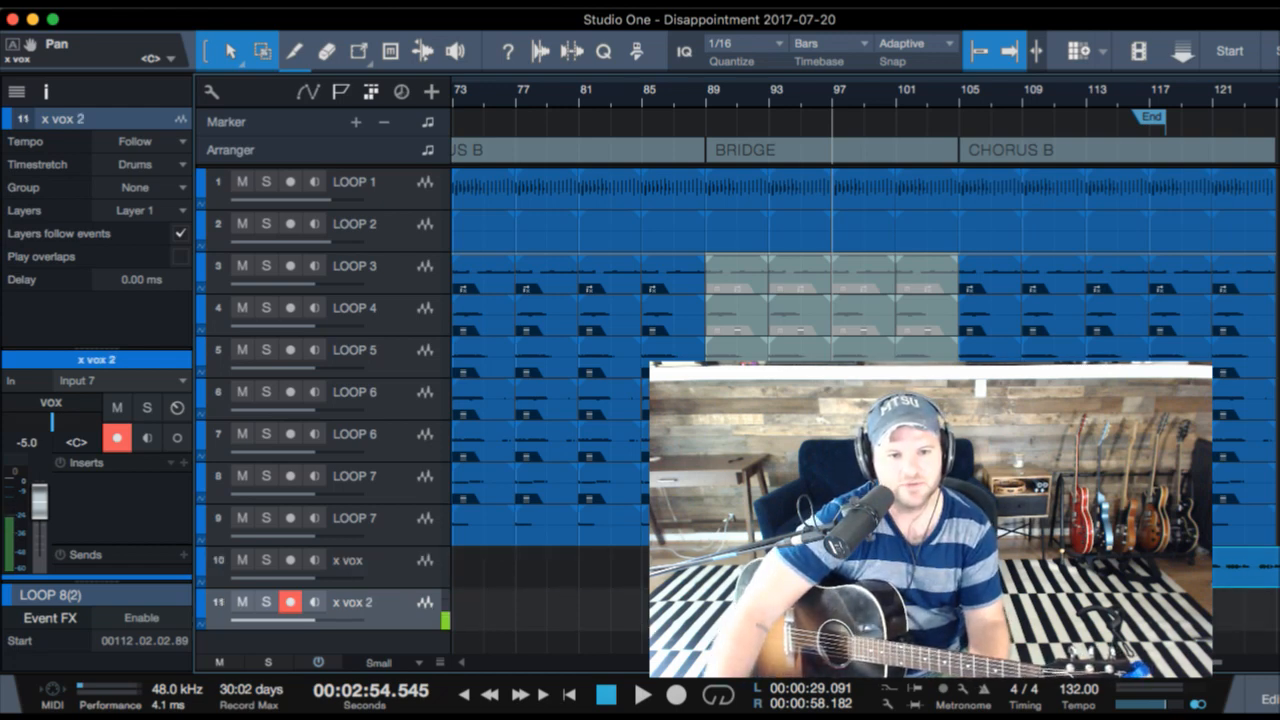
- Check the song around bar 88 and record a take on the x vox 2 track from bar 88 through the BRIDGE section
key("space")
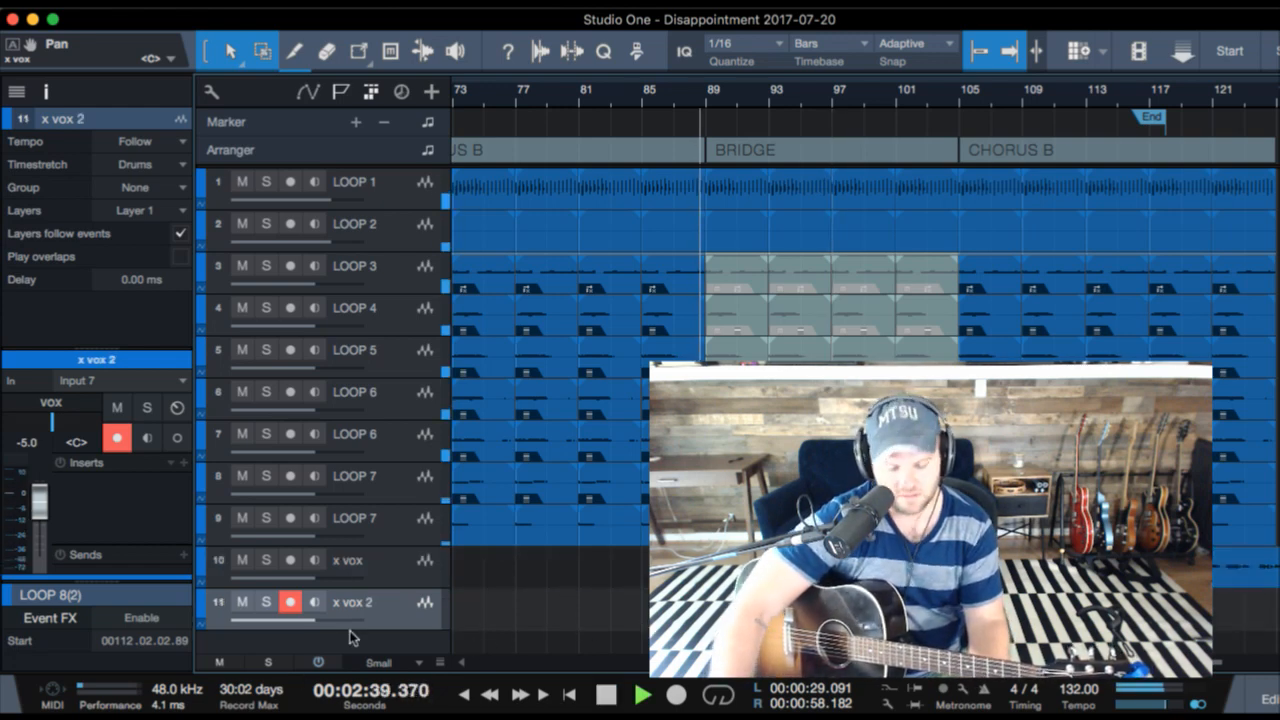
key("space")
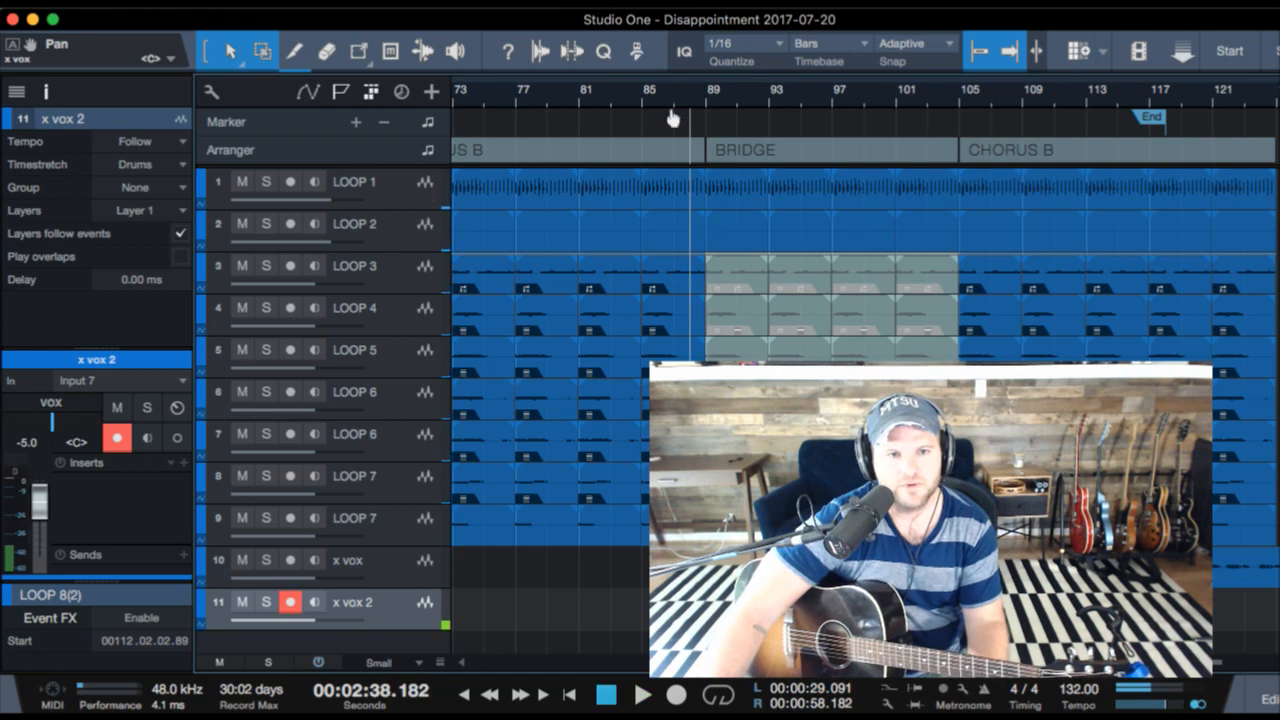
left_click_drag(672, 116, 678, 153)
key("KP_Multiply")
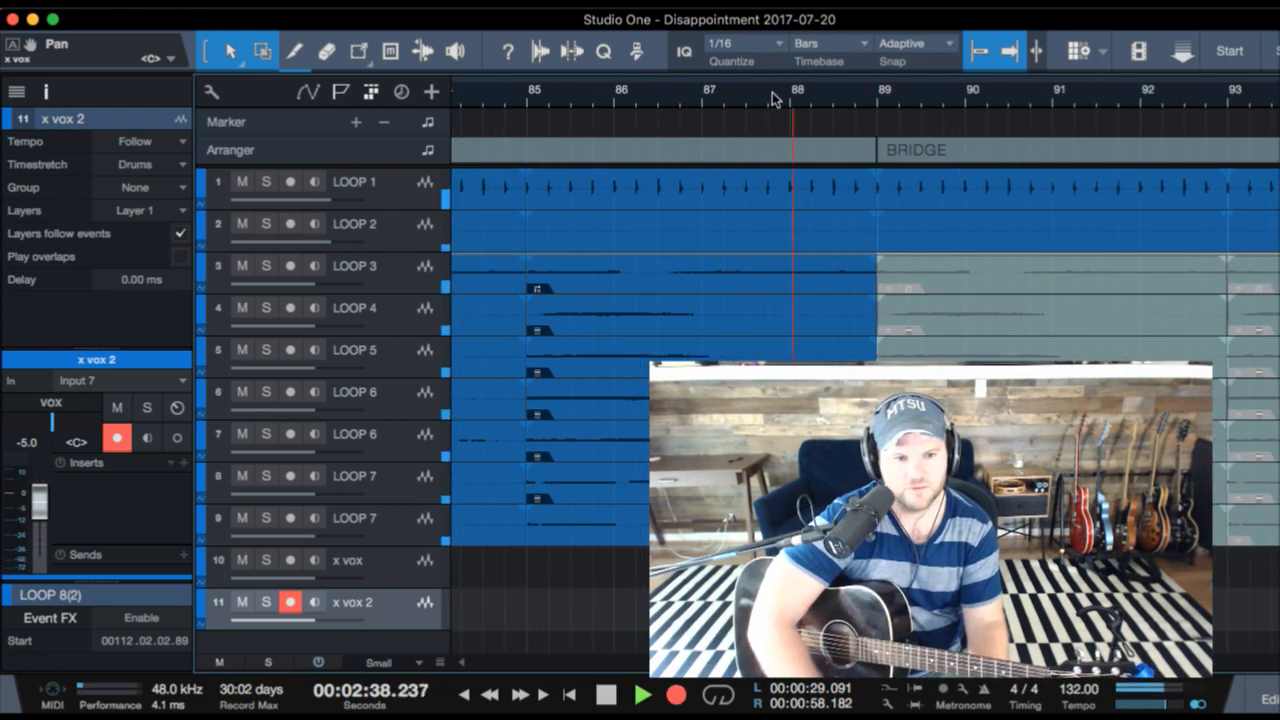
key("space")
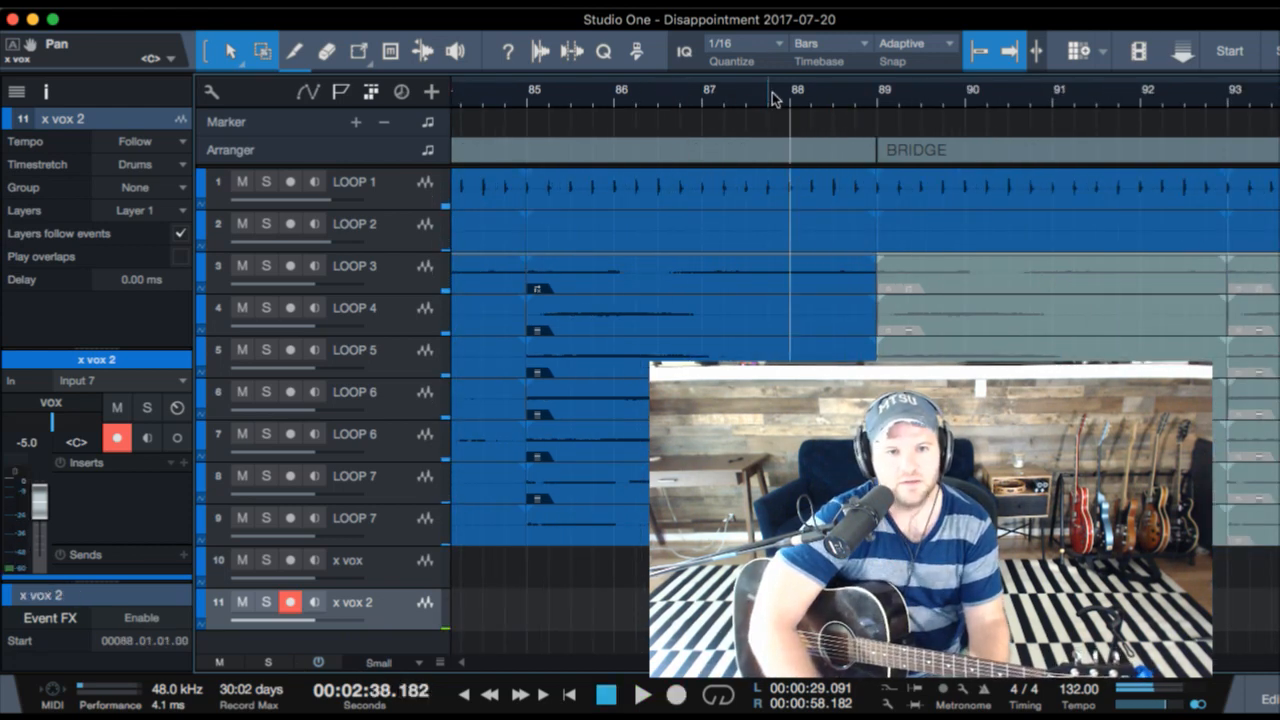
key("KP_Multiply")
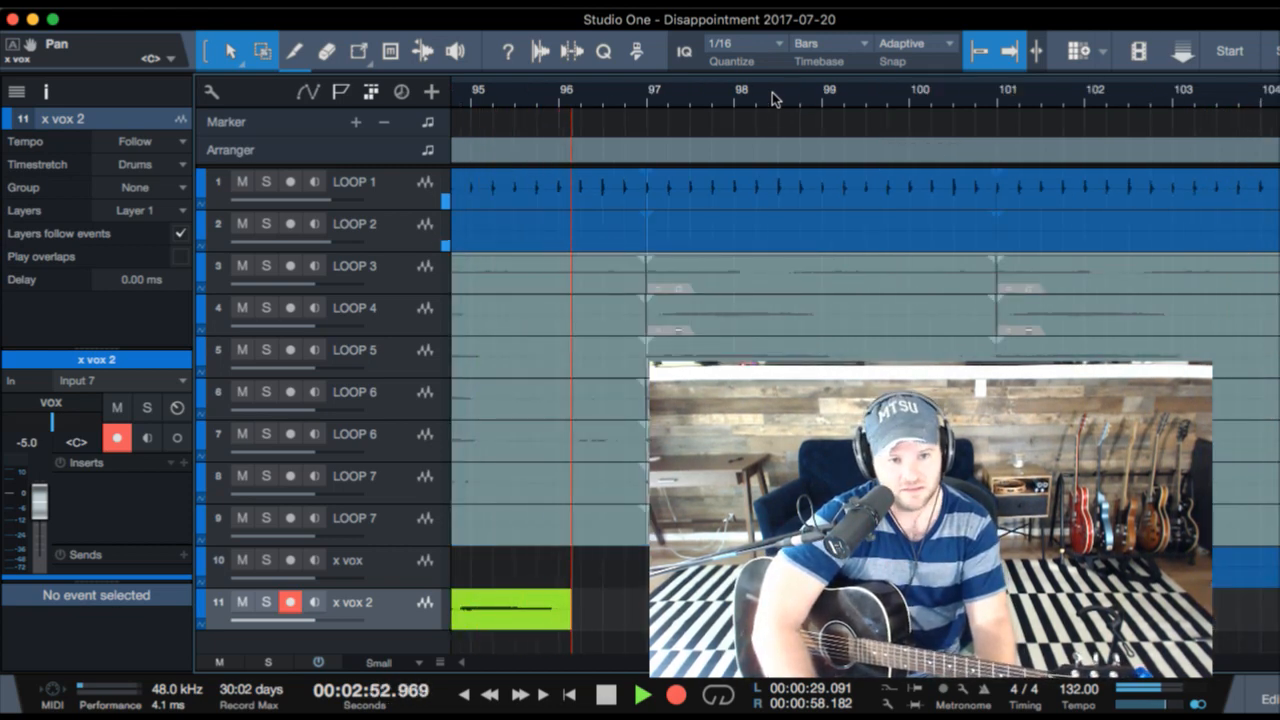
key("space")
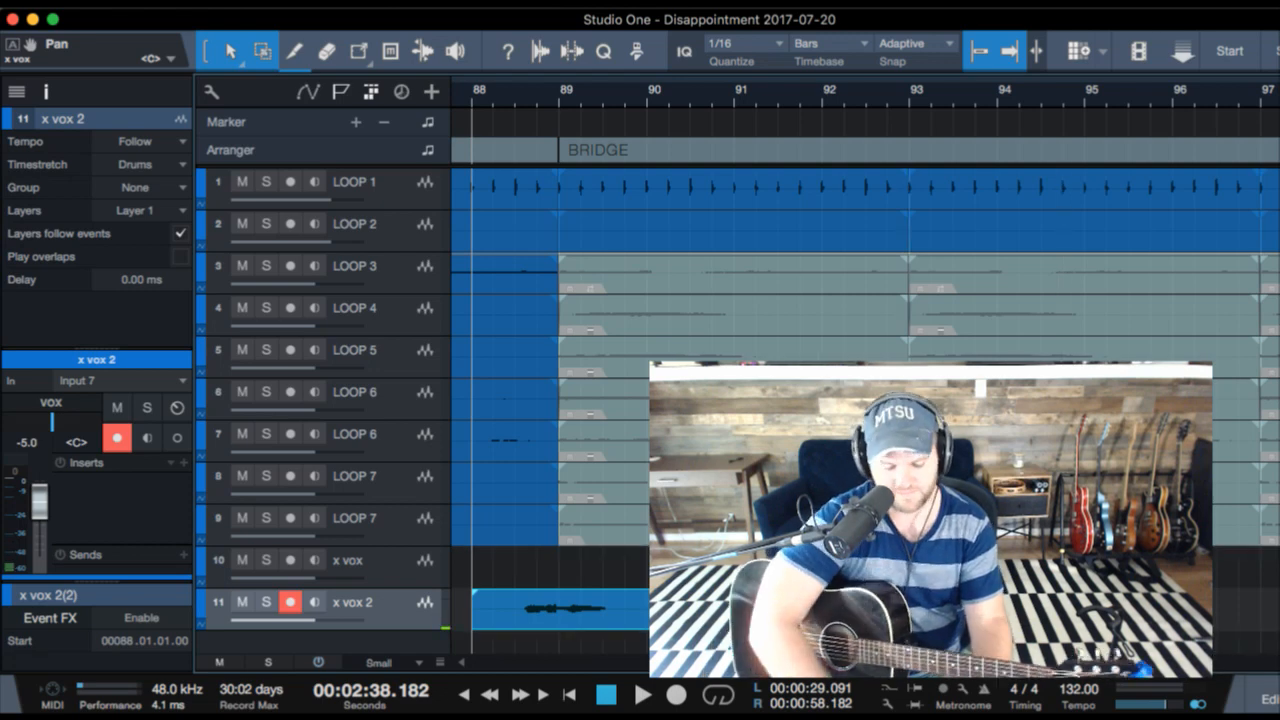
- Duplicate the x vox 2 take to bar 104 and audition the copy going into the last CHORUS B section
key("w")
key("w")
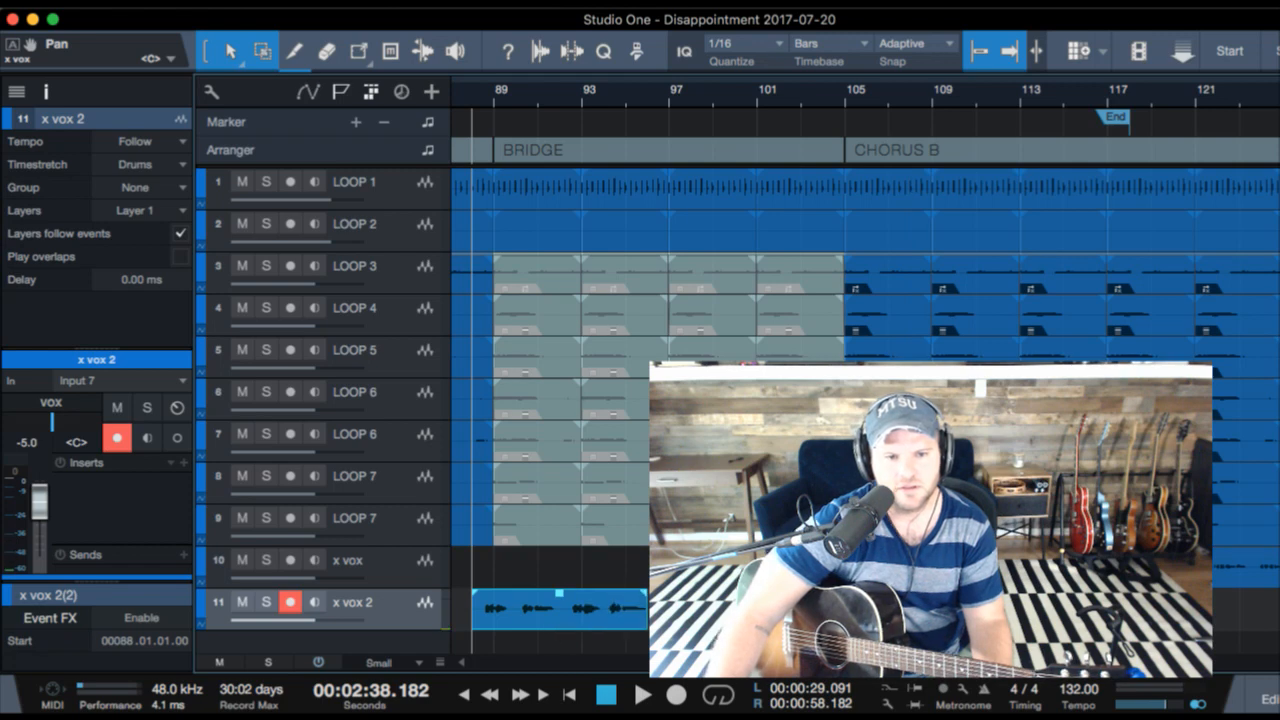
key("d")
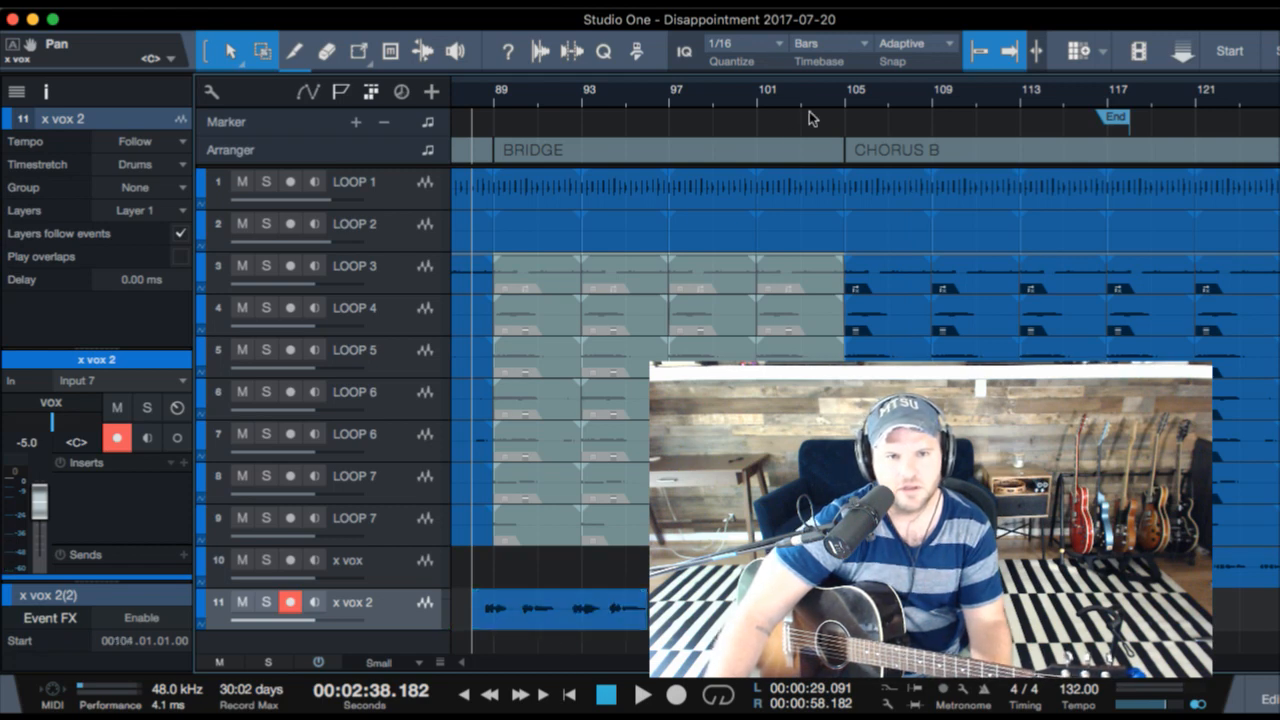
key("space")
key("e")
key("e")
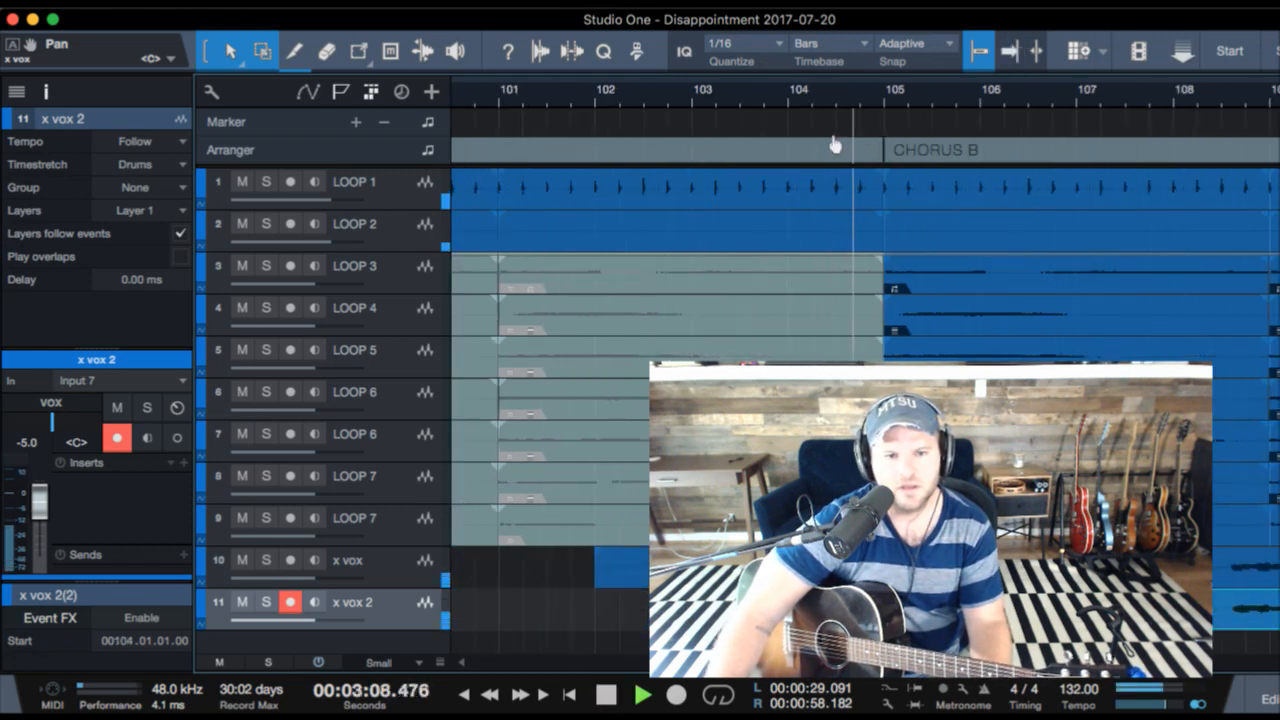
key("e")
key("e")
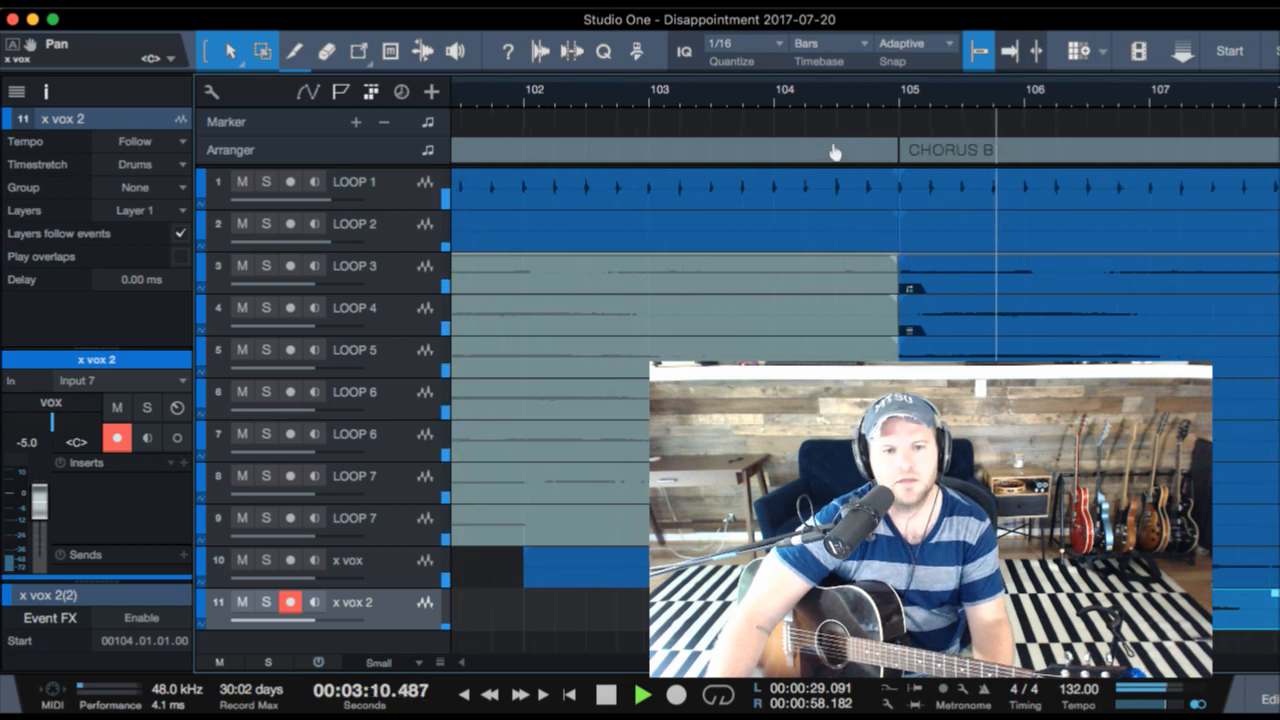
key("w")
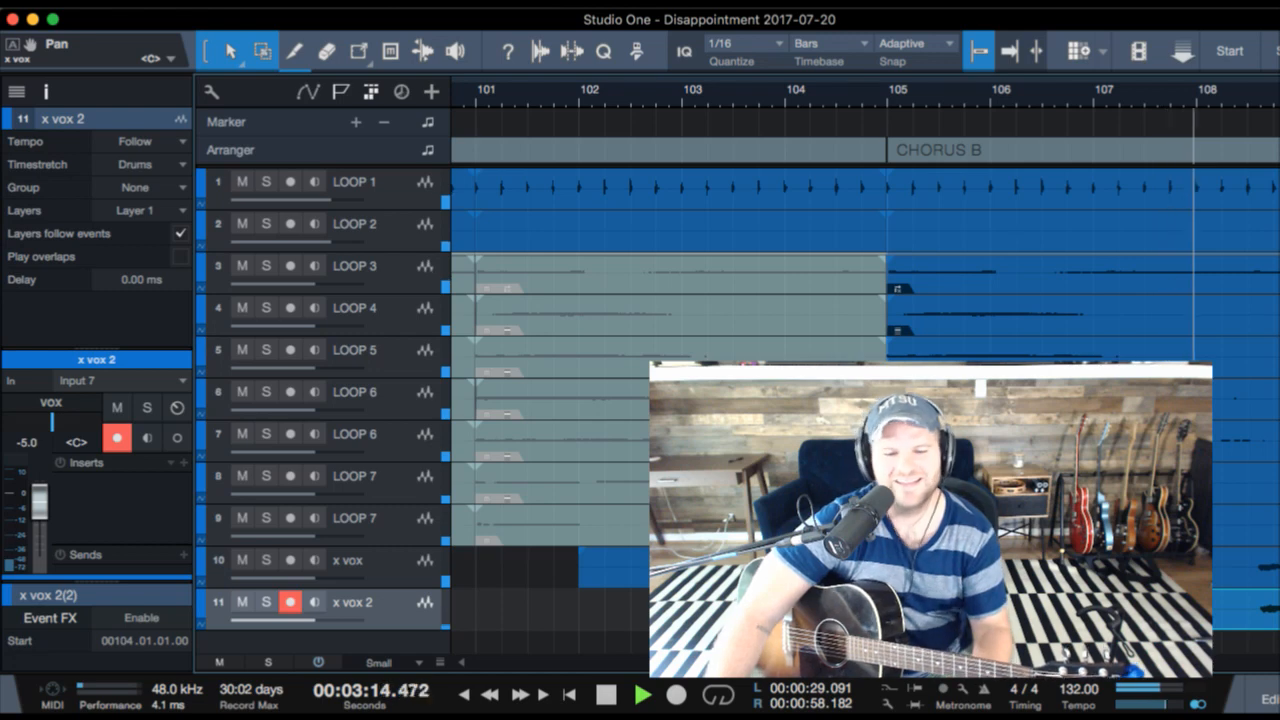
key("space")
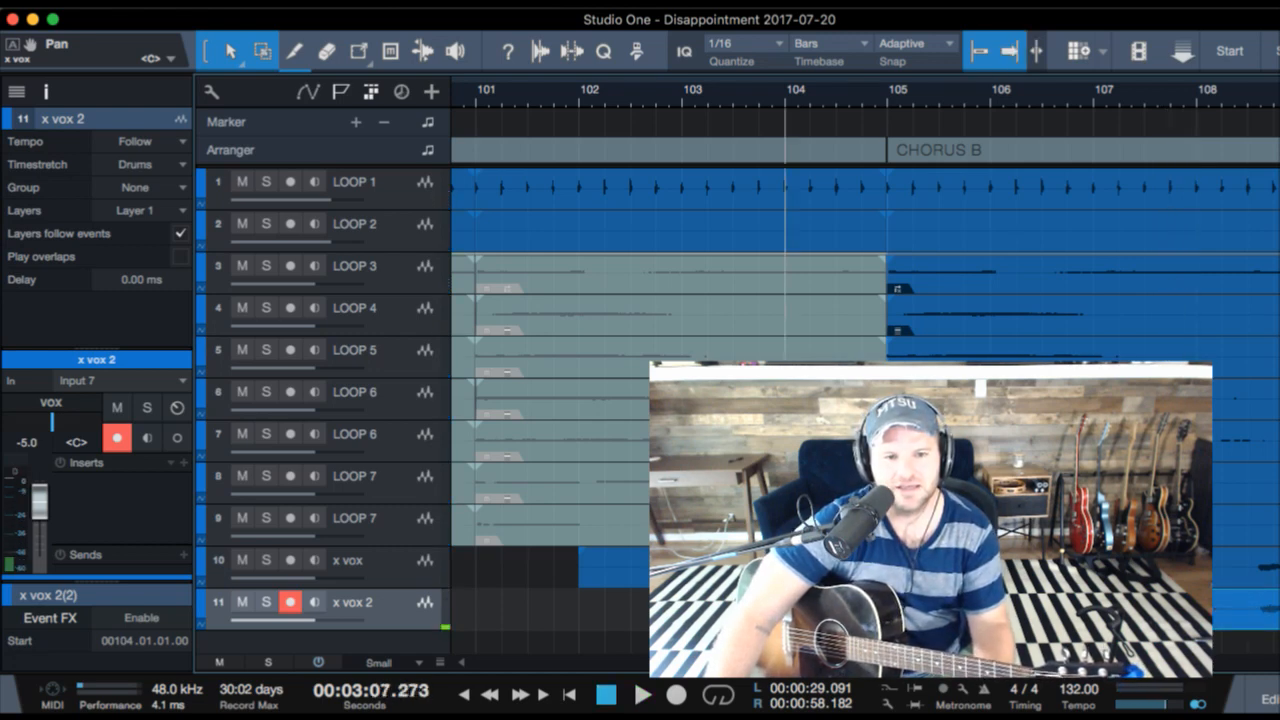
- Move the copied x vox 2 take to start at bar 105 and audition it within CHORUS B
left_click_drag(844, 96, 842, 126)
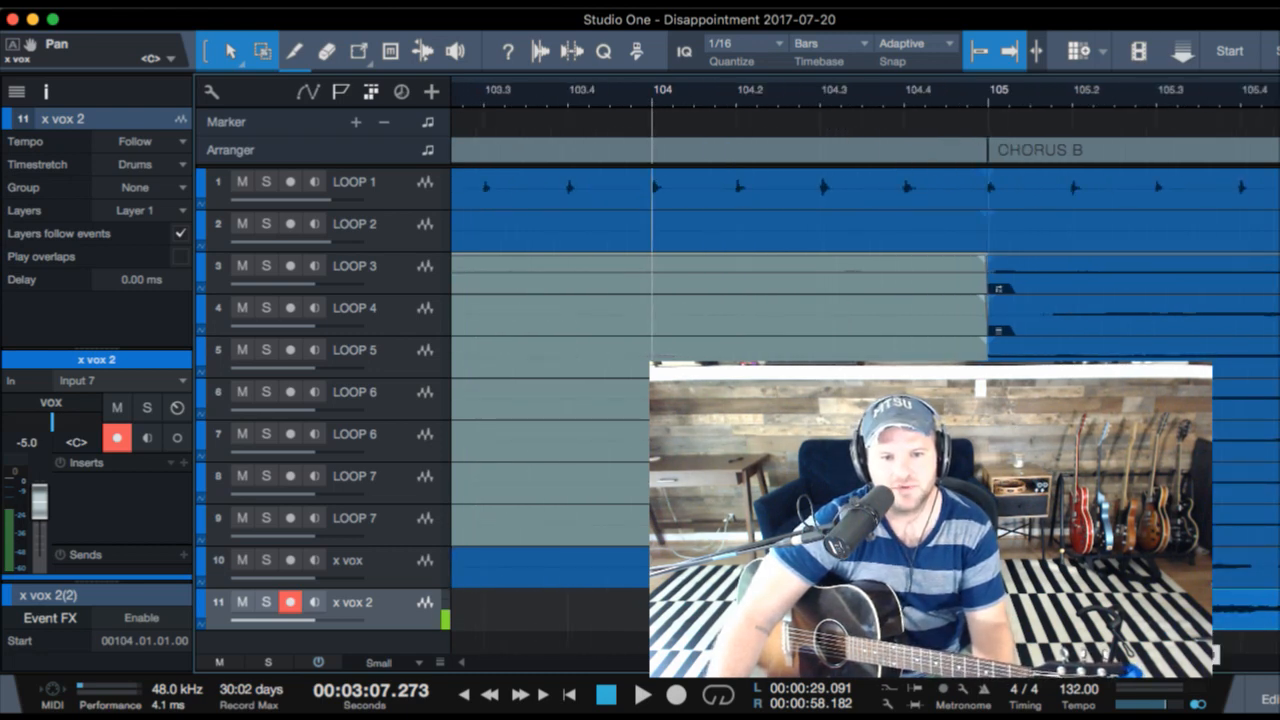
key("space")
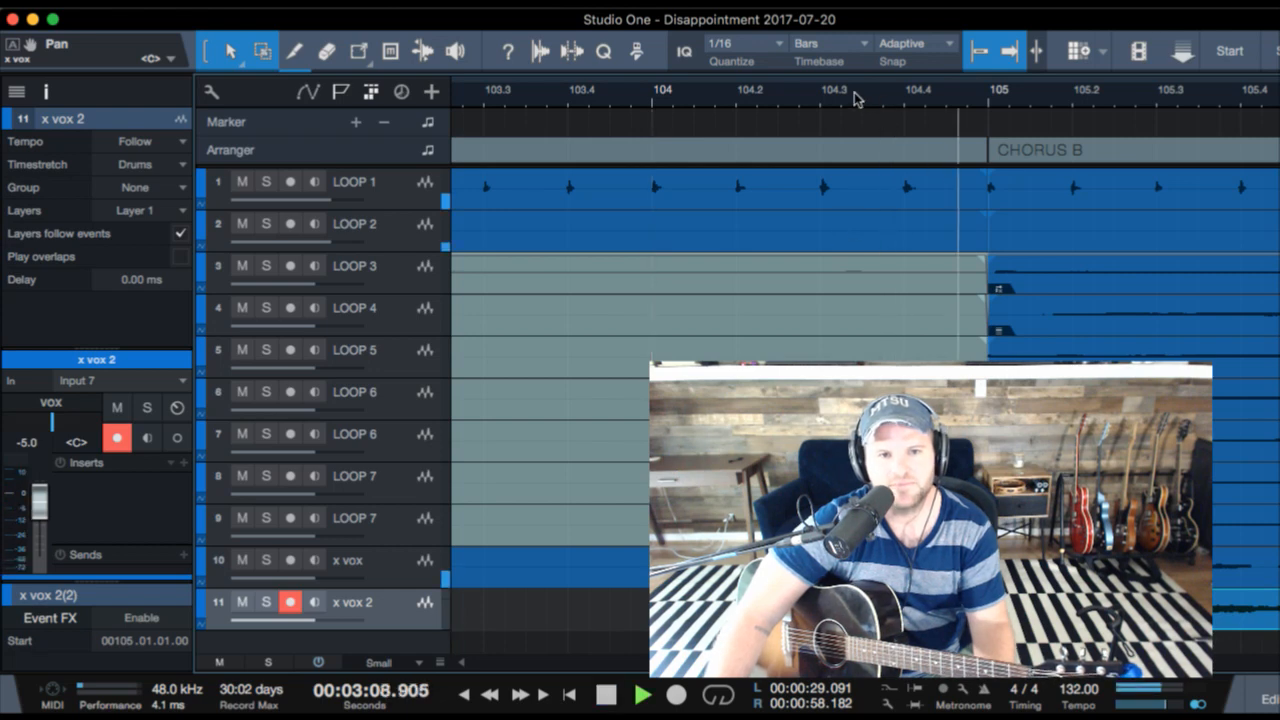
left_click_drag(855, 97, 838, 45)
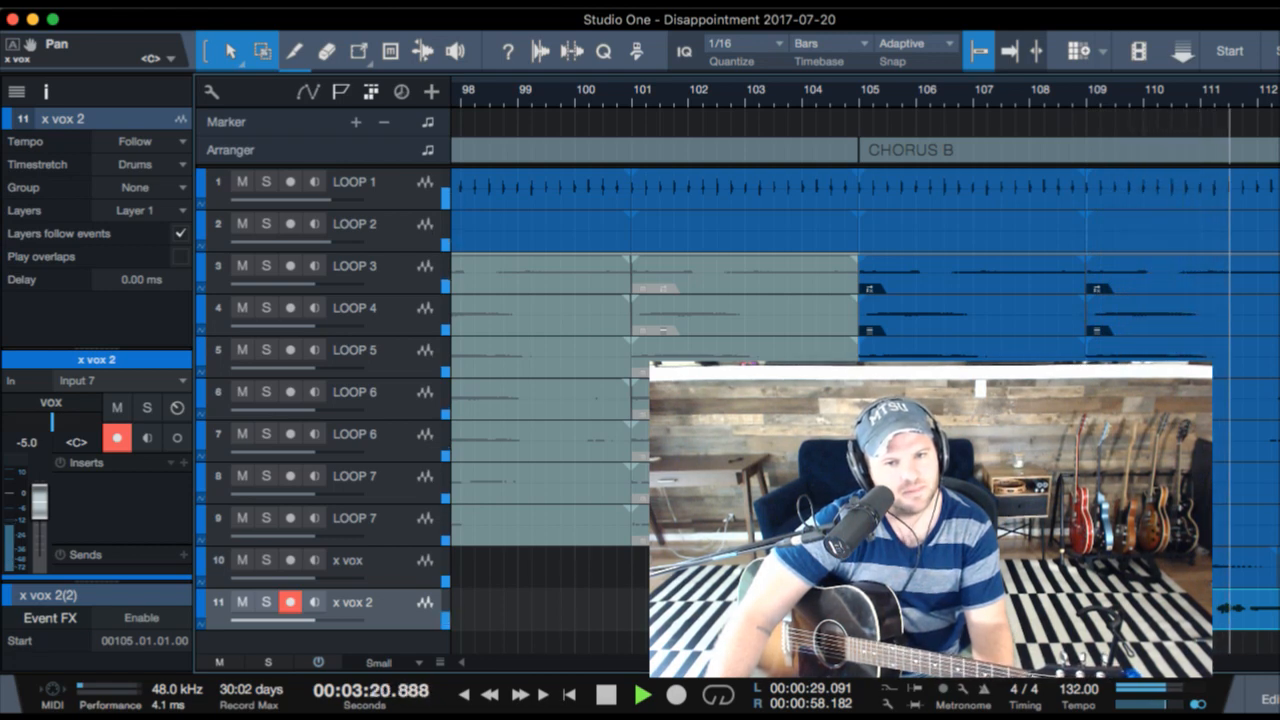
key("space")
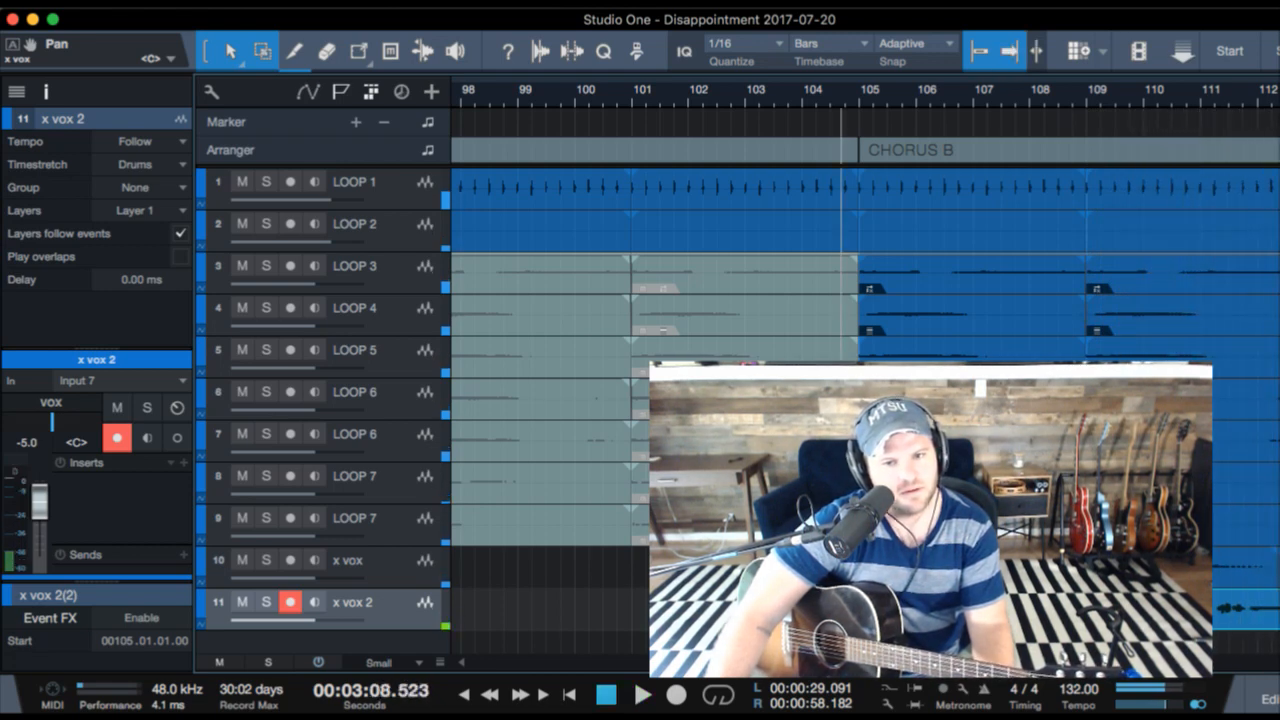
- Delete the copied x vox 2 take from CHORUS B and audition that section from just before bar 105
key("Delete")
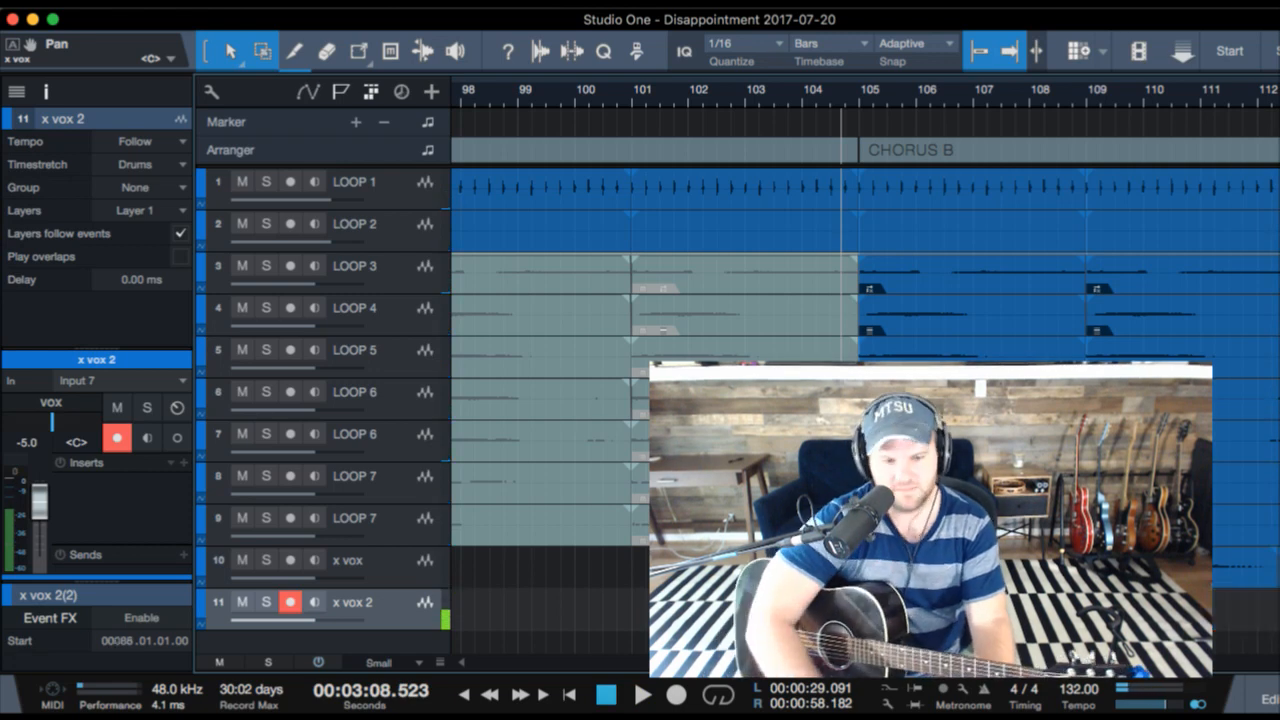
key("Left")
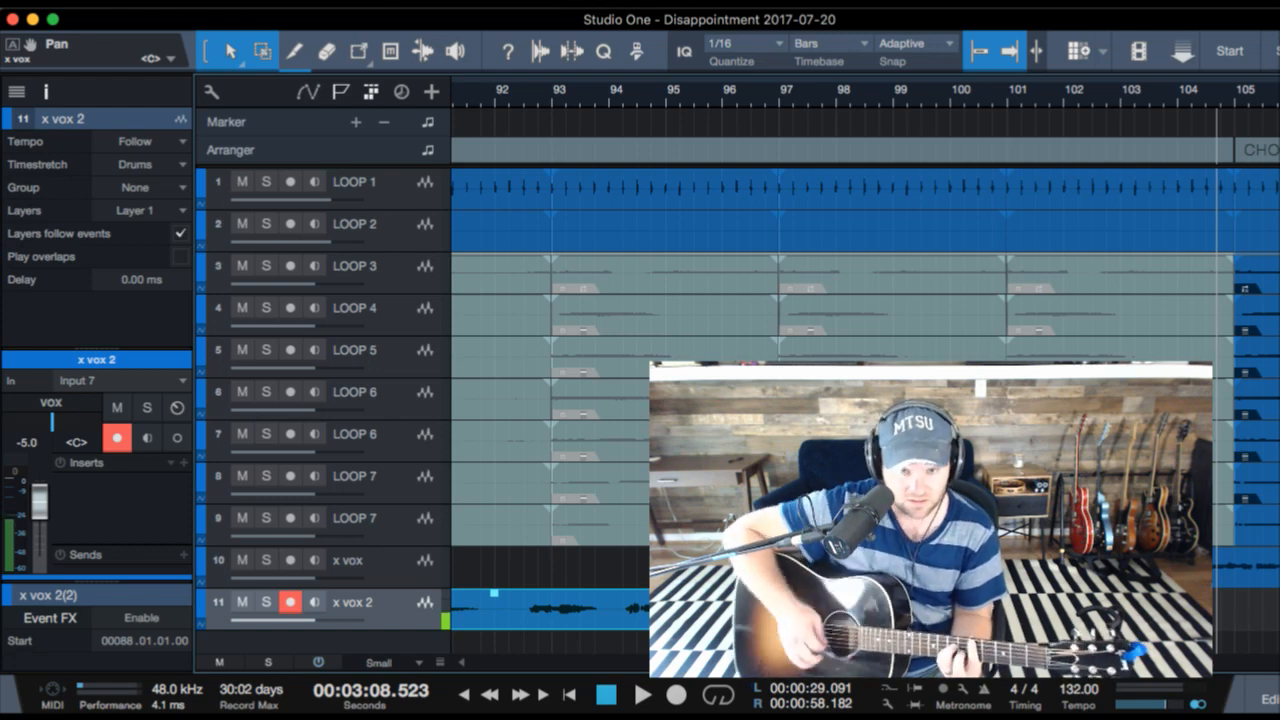
scroll(960, 240, "right", 4)
key("space")
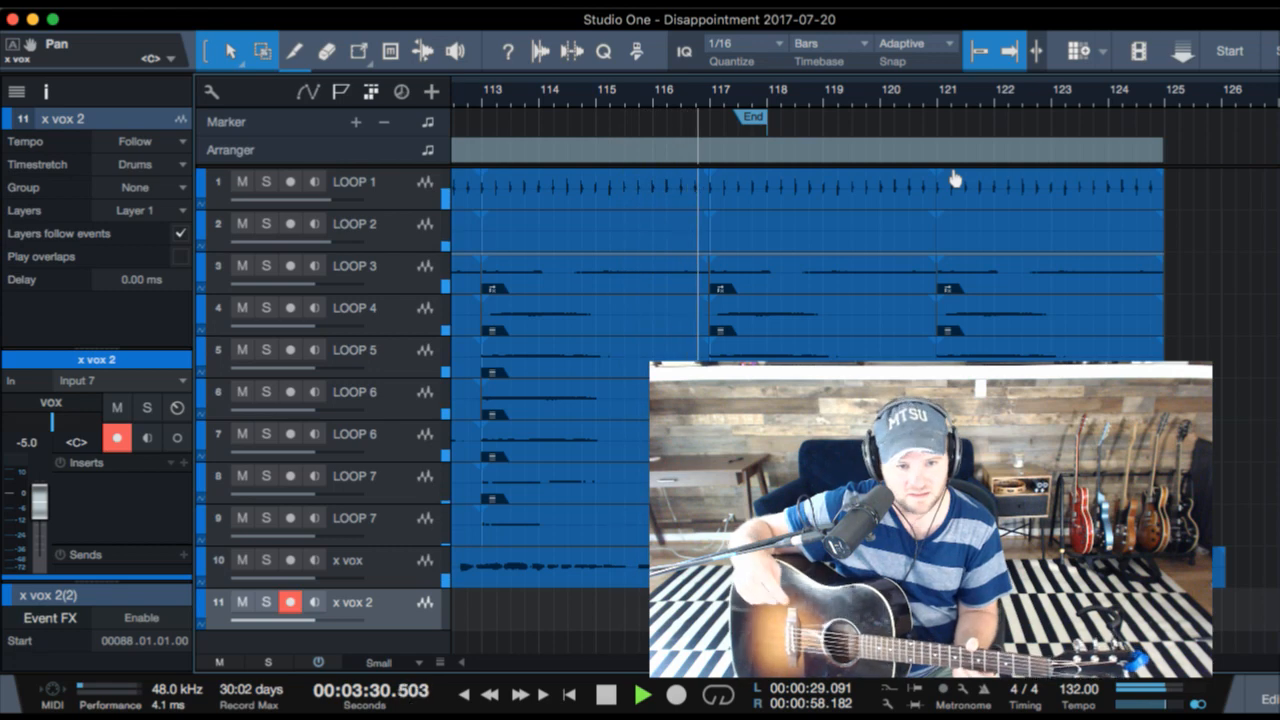
key("space")
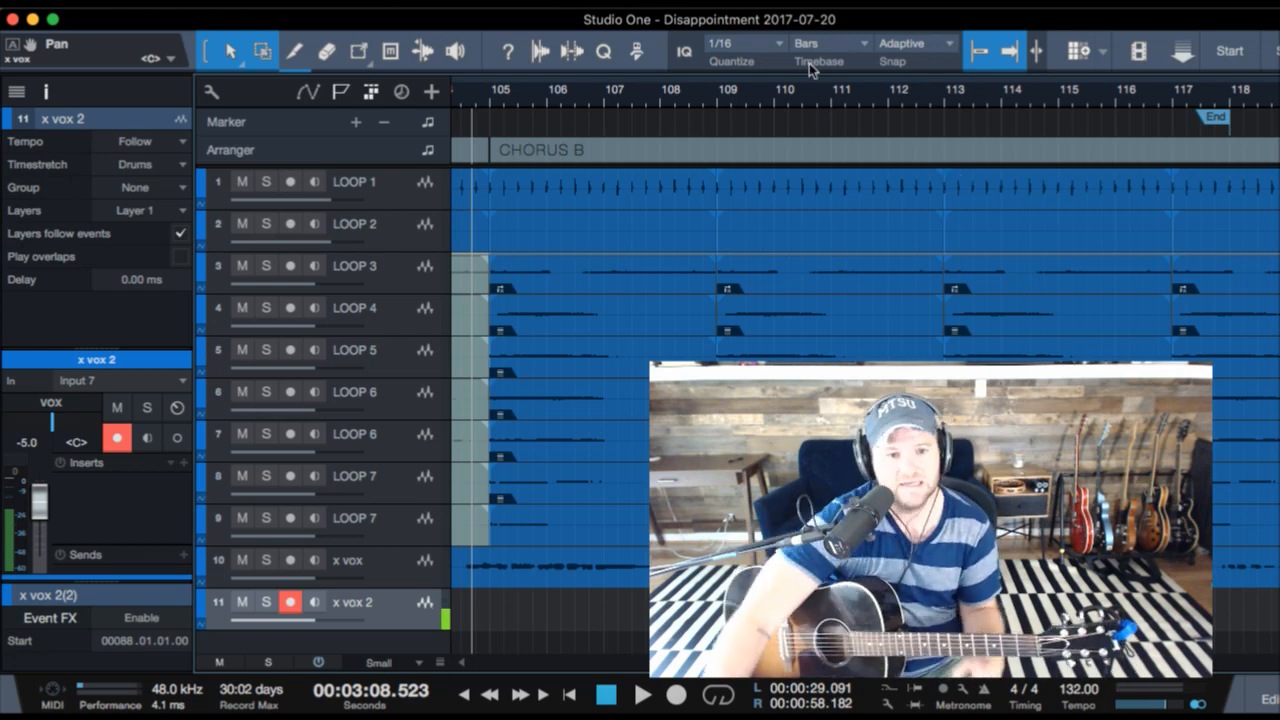
- Delete the x vox 2 bridge take and record a new one from bar 88 through BRIDGE into CHORUS B
scroll(860, 300, "left", 10)
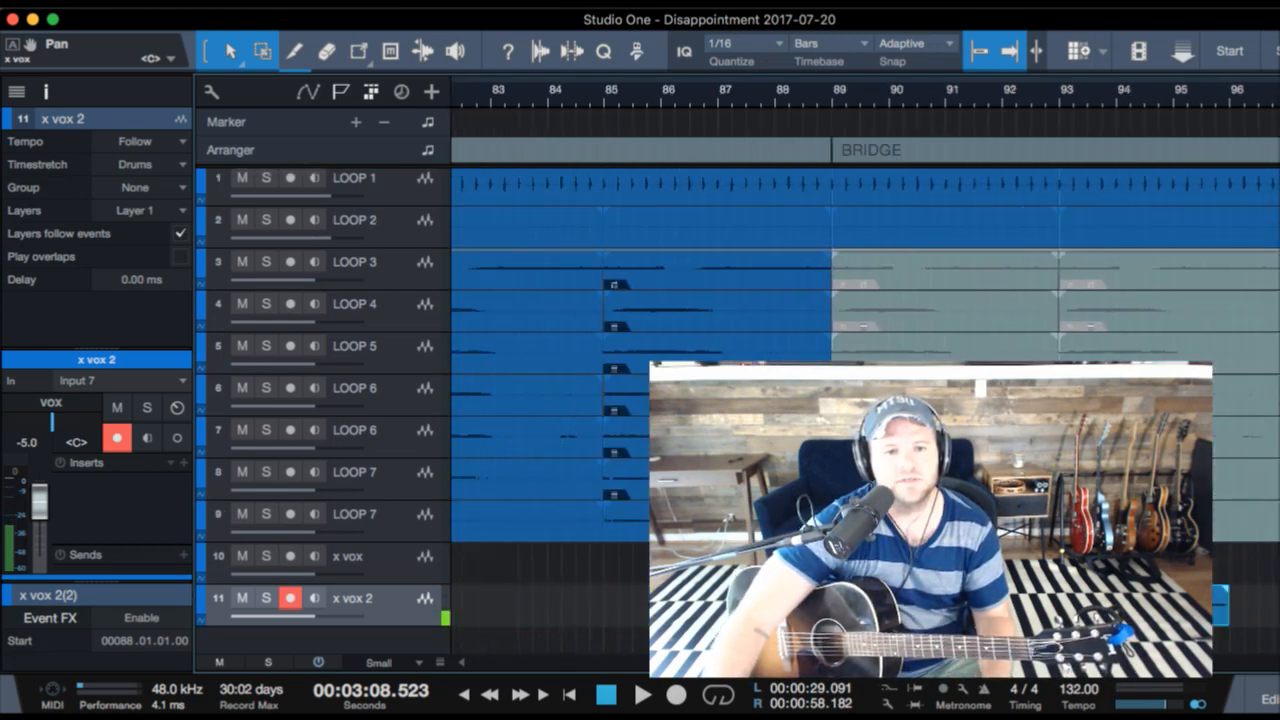
scroll(860, 300, "left", 2)
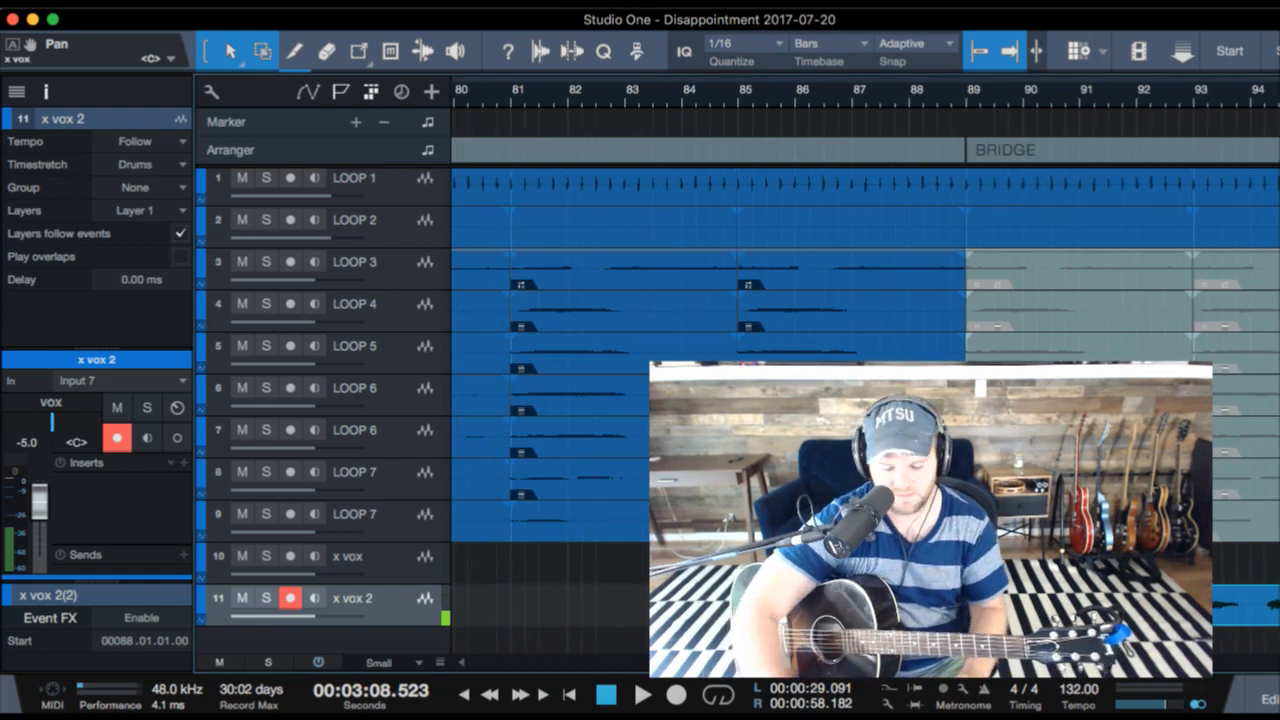
key("Delete")
left_click(923, 95)
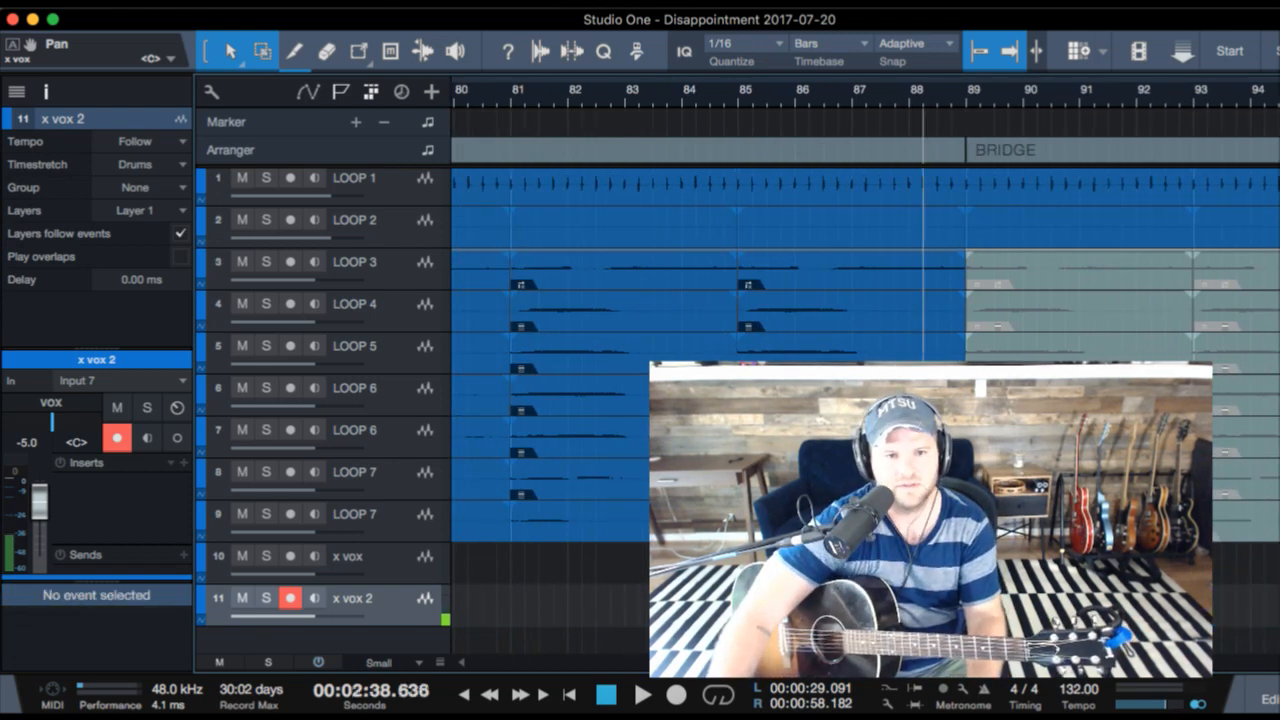
key("KP_Multiply")
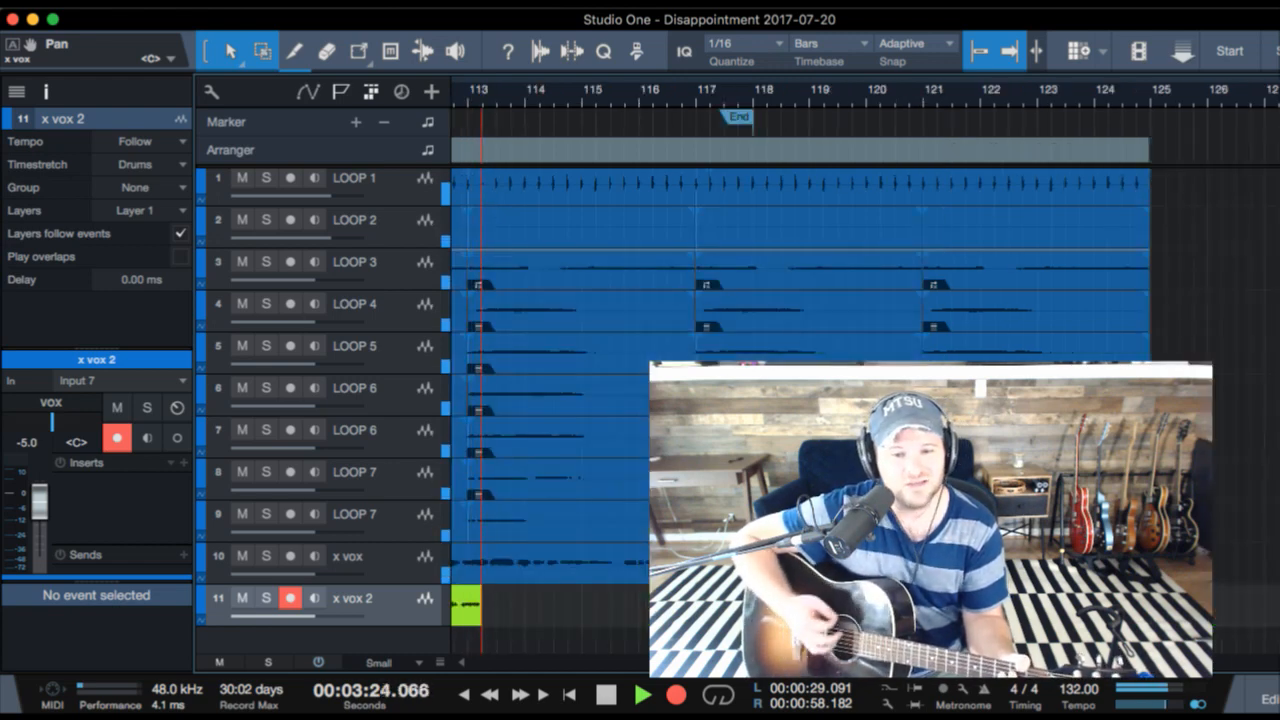
key("space")
- Audition the new x vox 2 take from bar 104 into the last CHORUS B section
scroll(1262, 505, "right", 5)
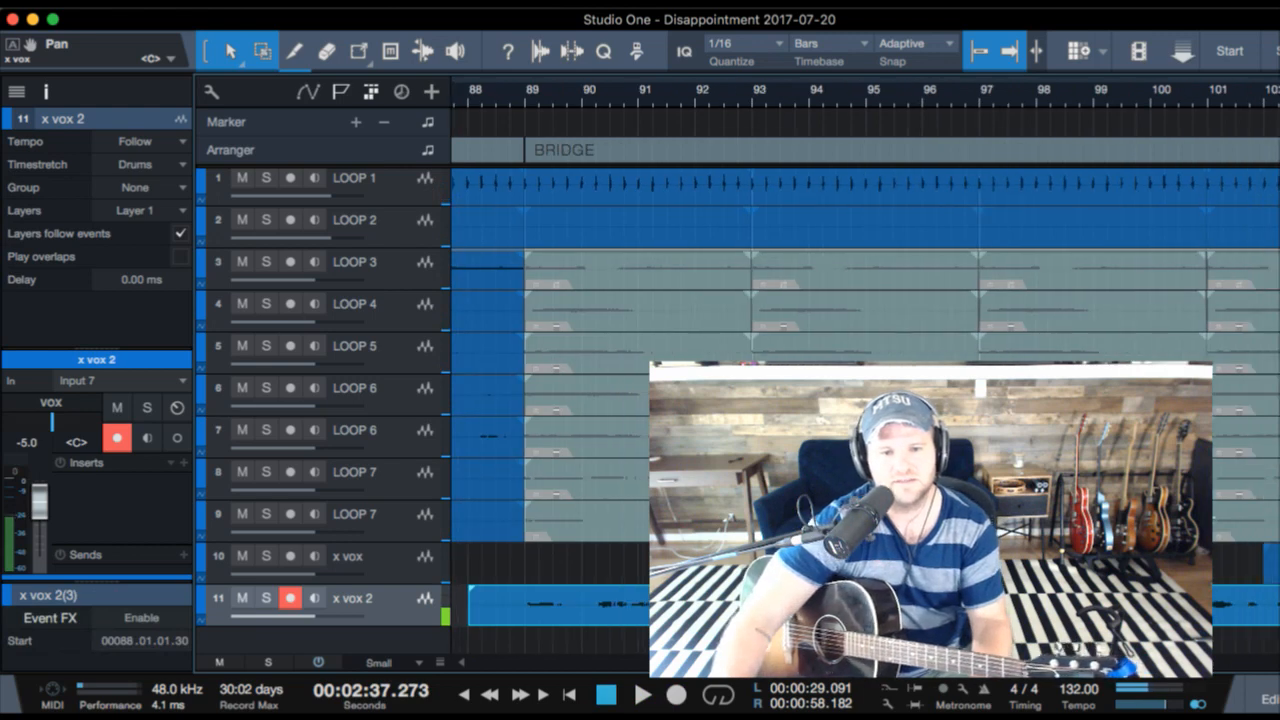
left_click(1184, 107)
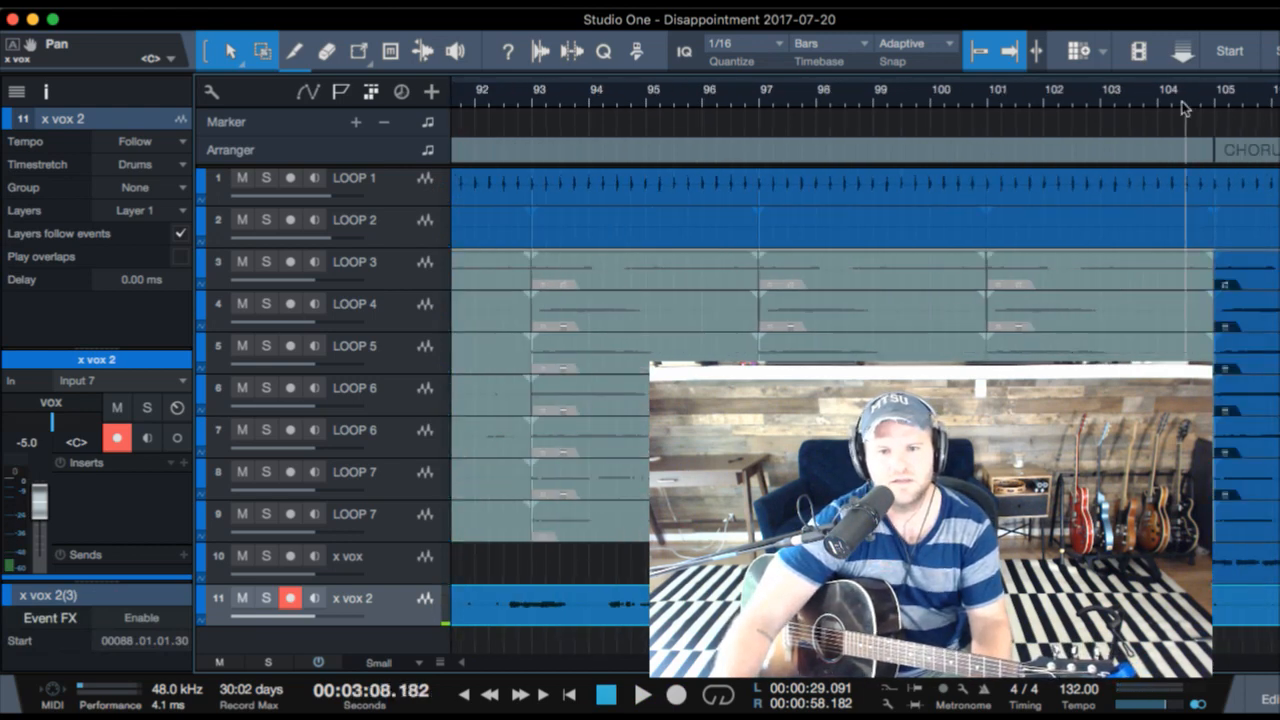
key("space")
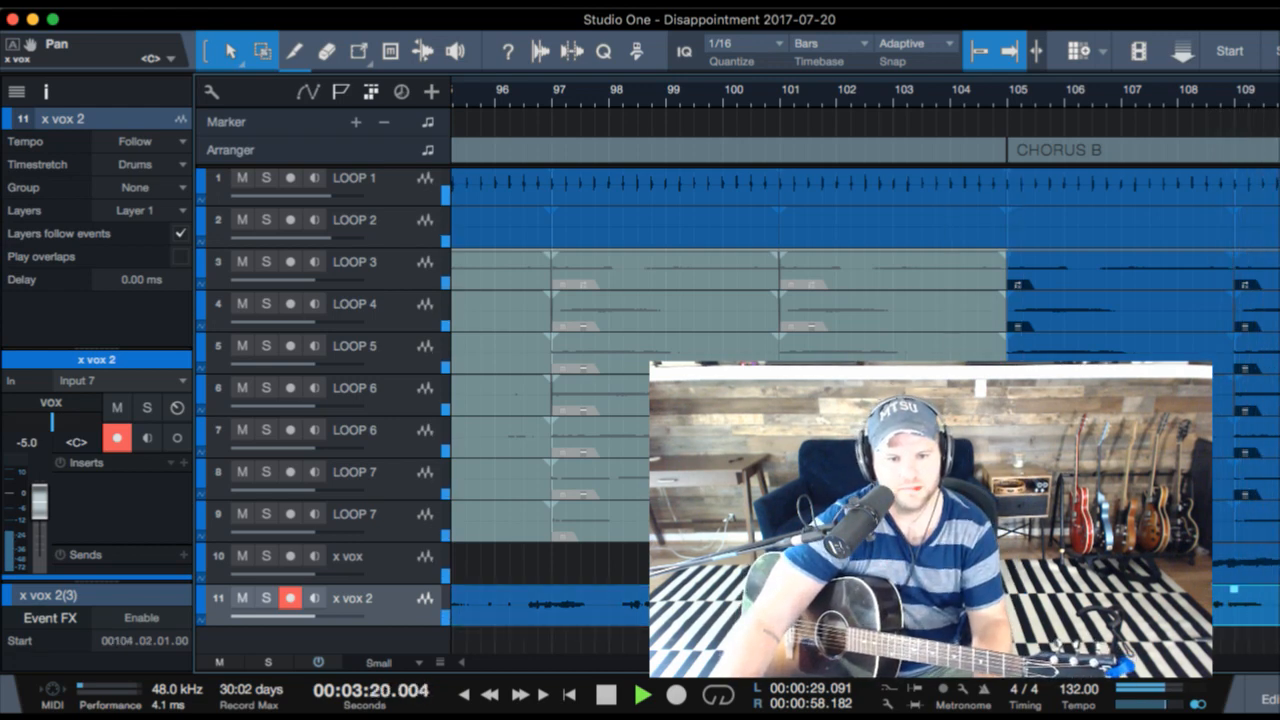
key("space")
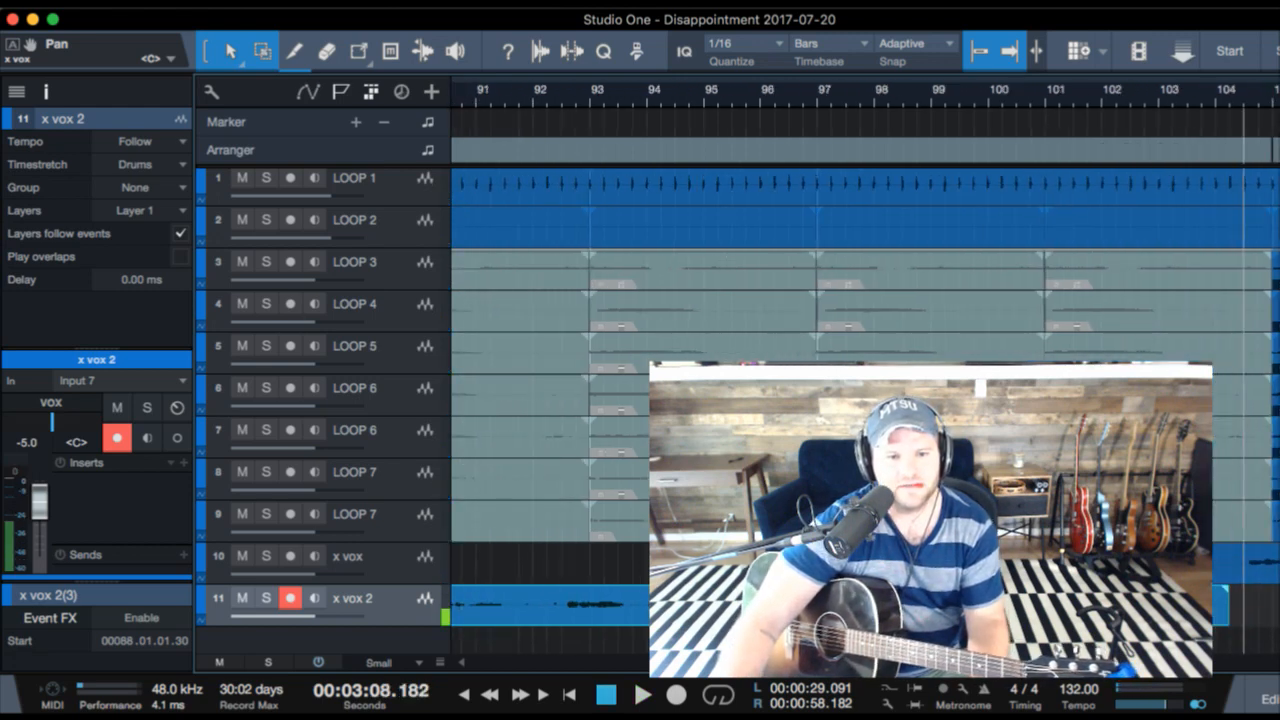
- Undo the latest edits to the new x vox 2 take
key("super+z")
key("super+z")
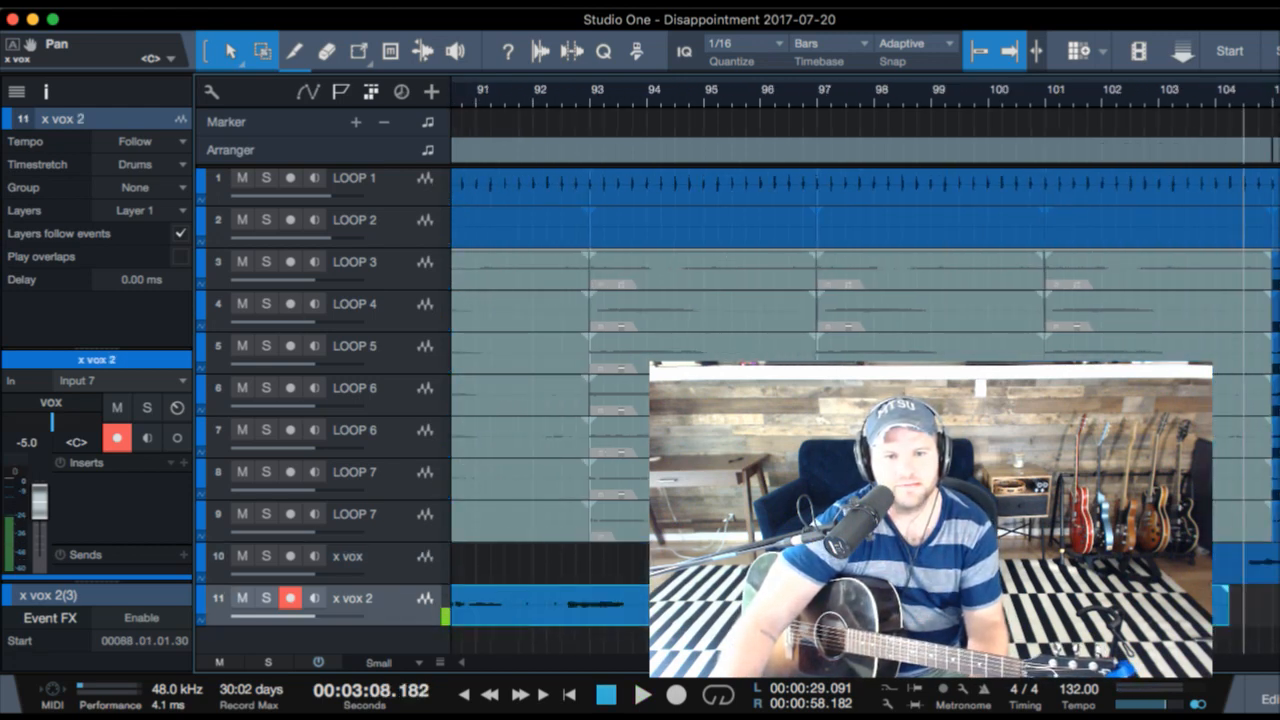
key("super+z")
key("super+z")
scroll(587, 626, "right", 5)
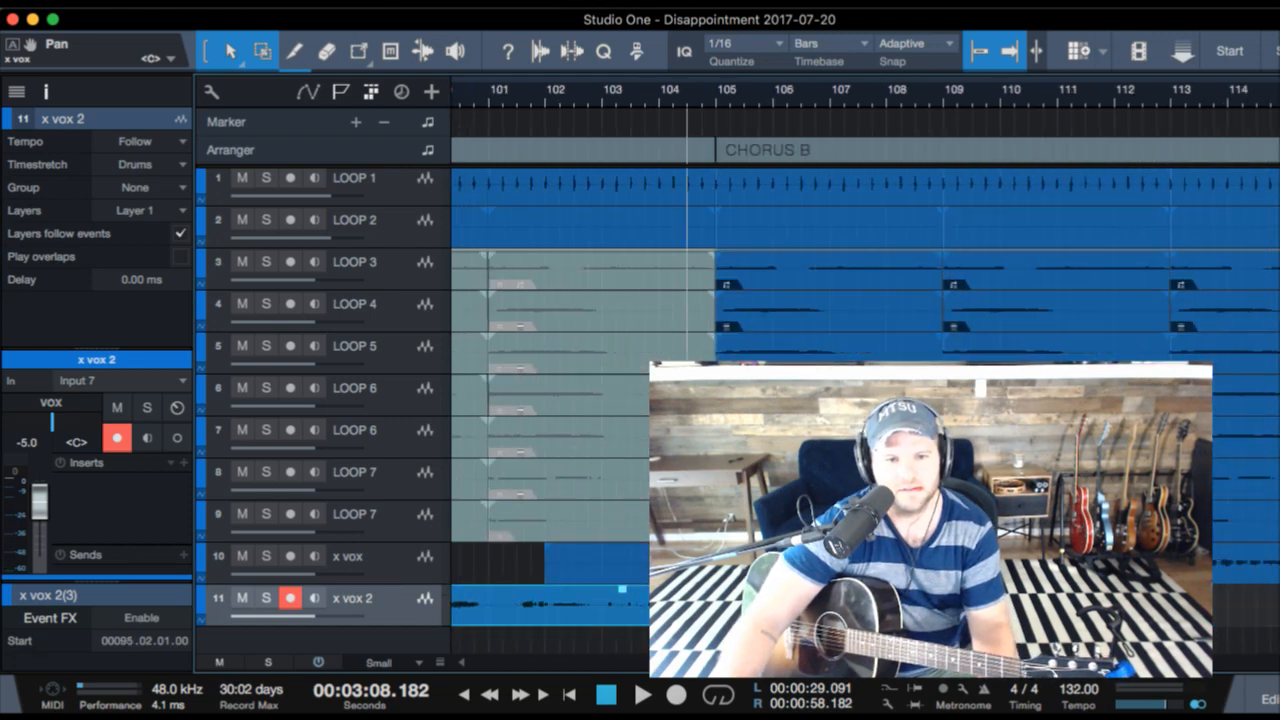
- Replay the transition from just after bar 104 into CHORUS B several times to check the timing of the x vox 2 take
key("space")
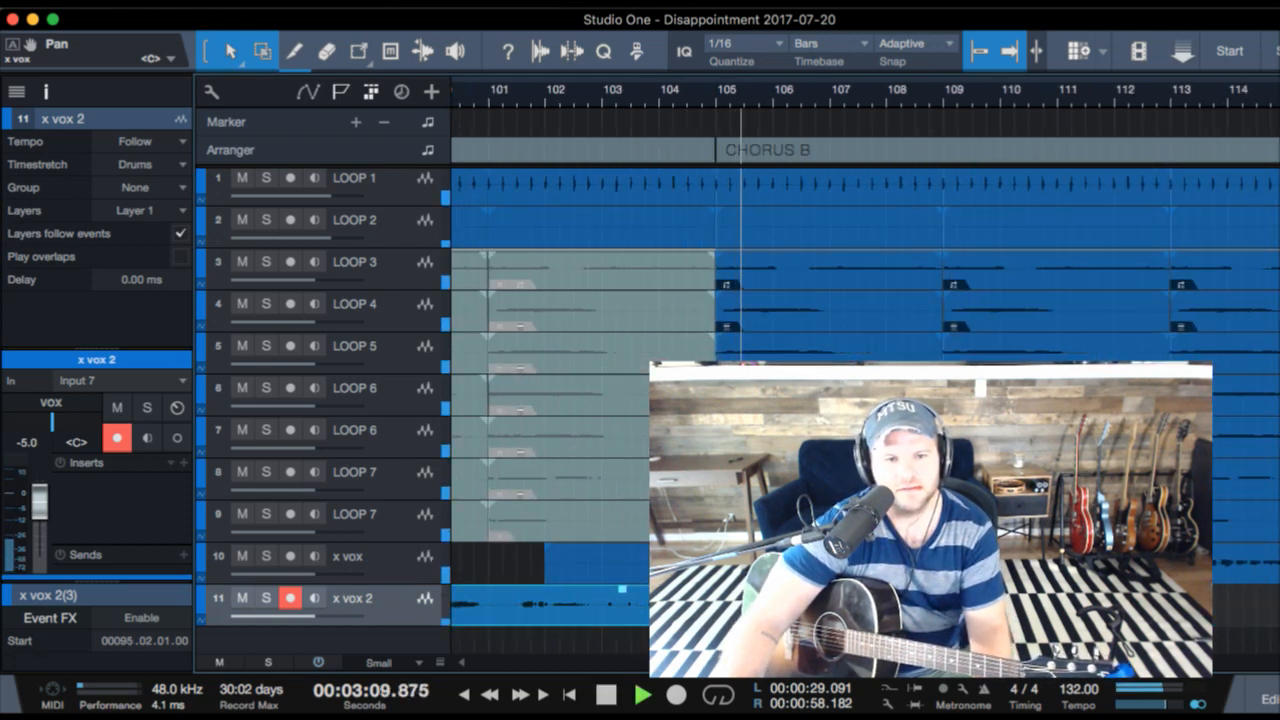
key("space")
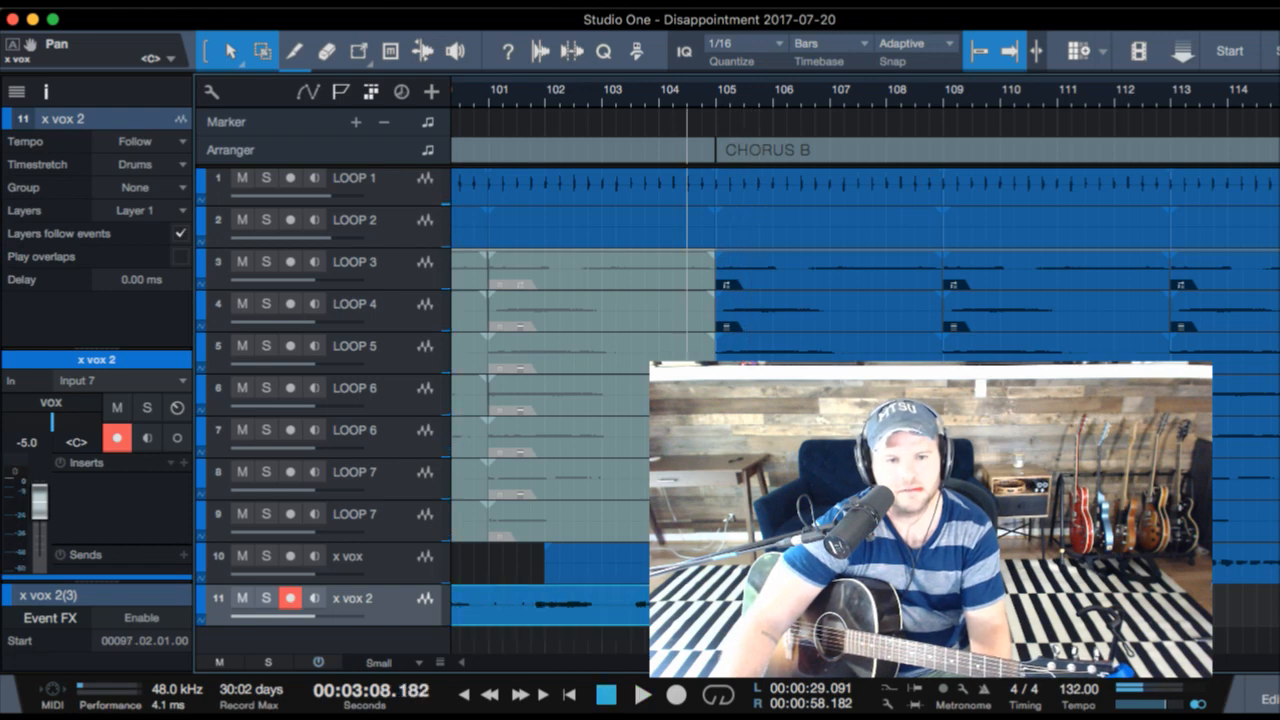
key("space")
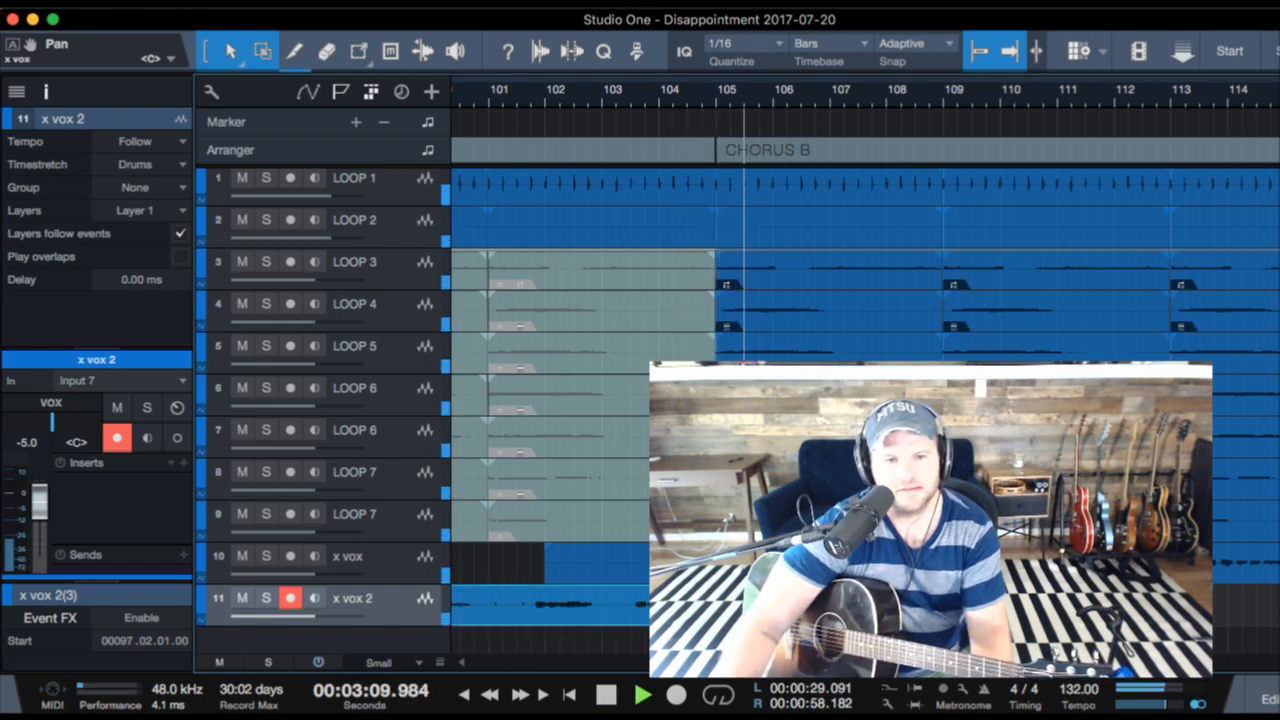
key("space")
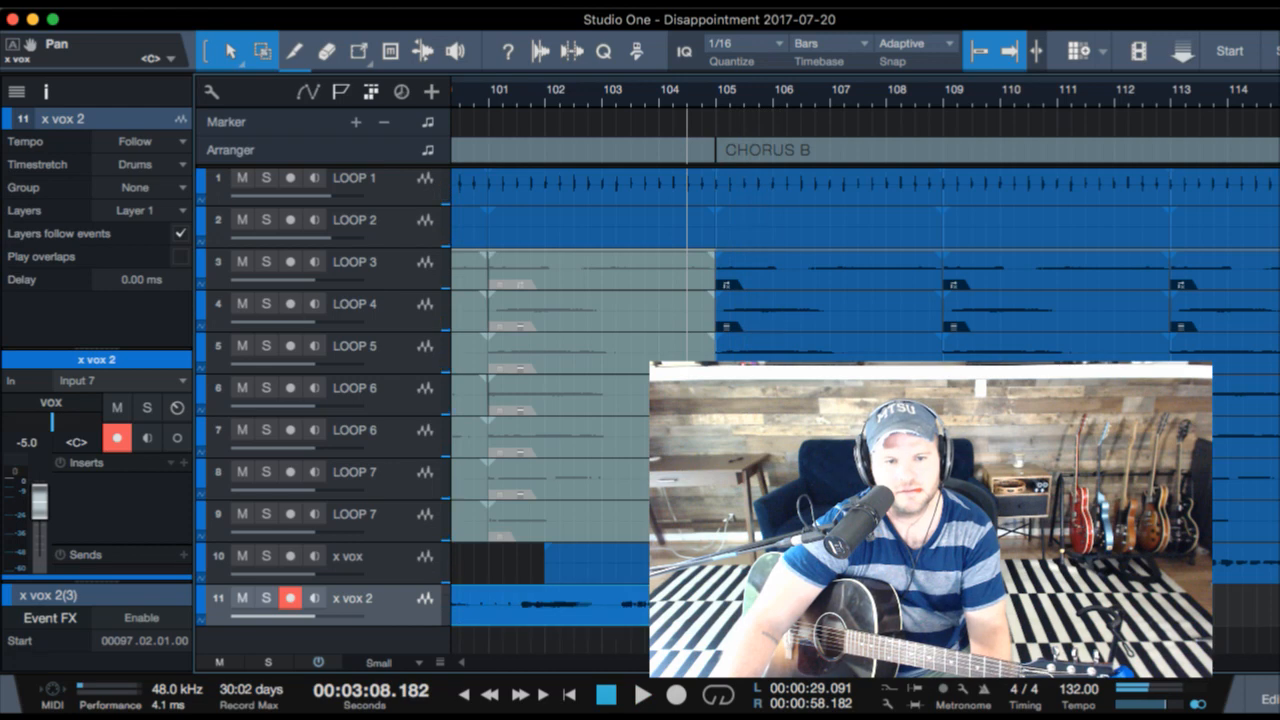
key("space")
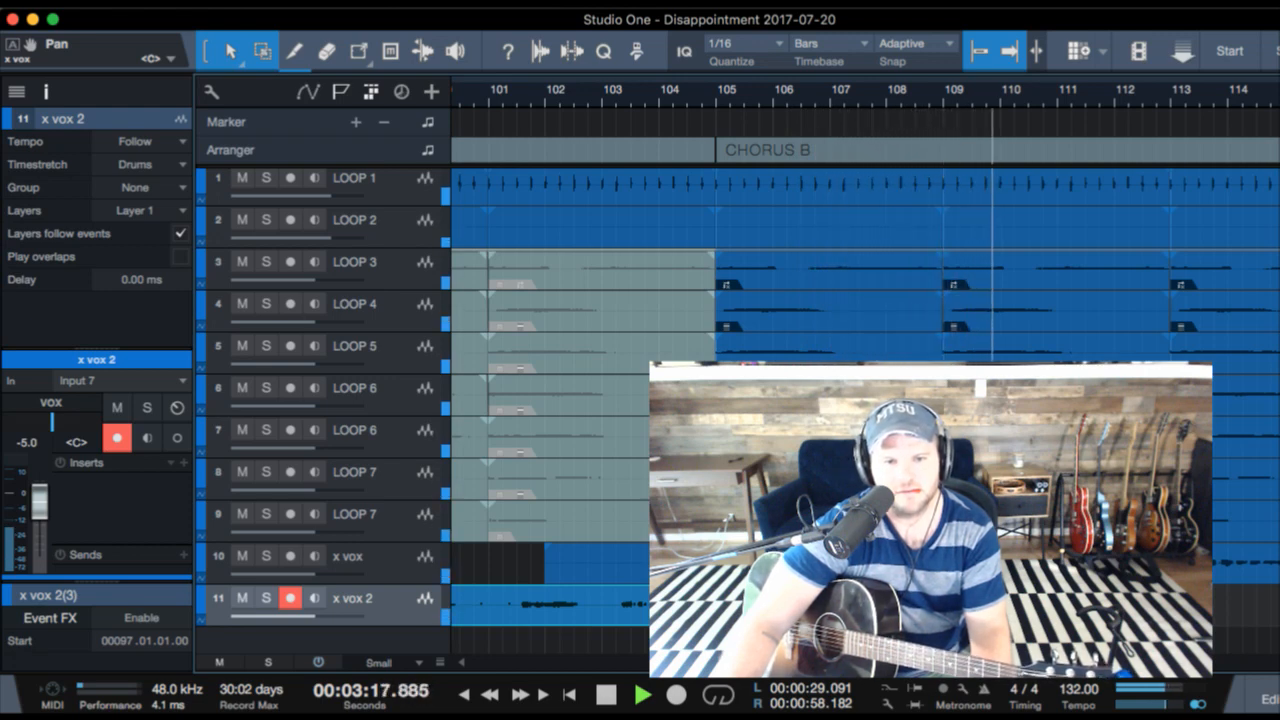
key("space")
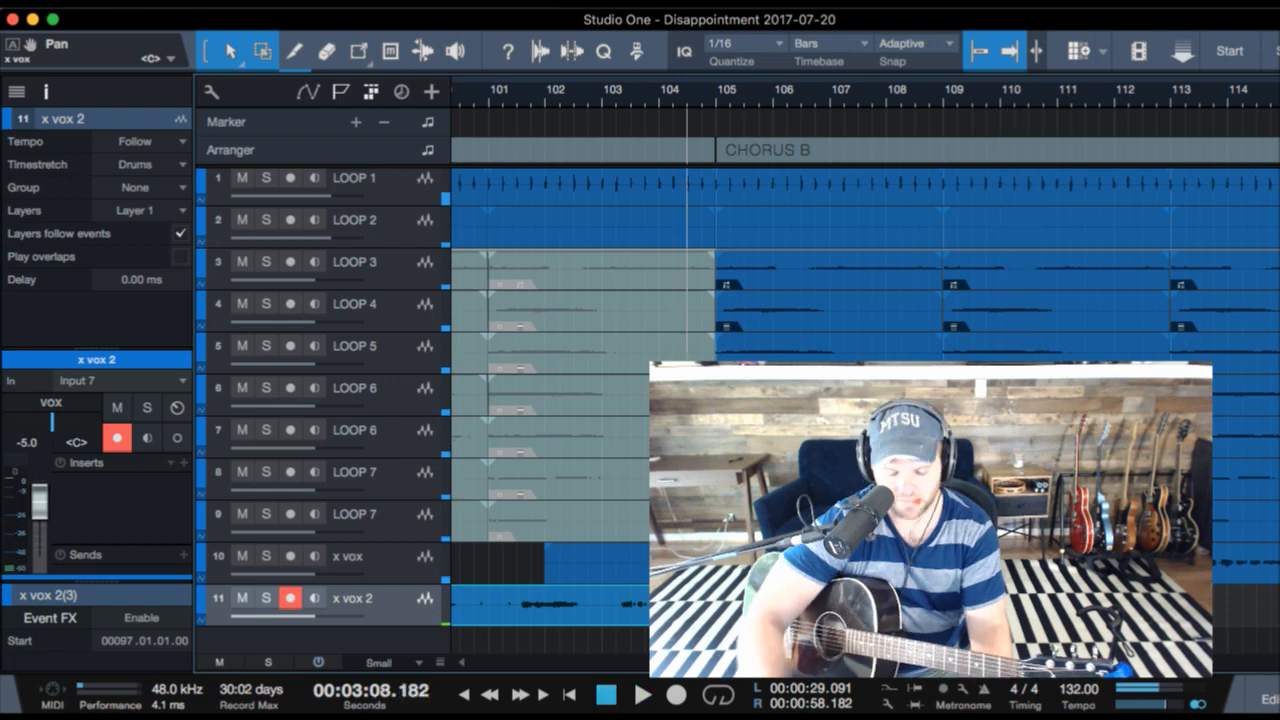
- Duplicate the x vox 2 track without its events and rename the new track "x gtr"
scroll(864, 300, "left", 5)
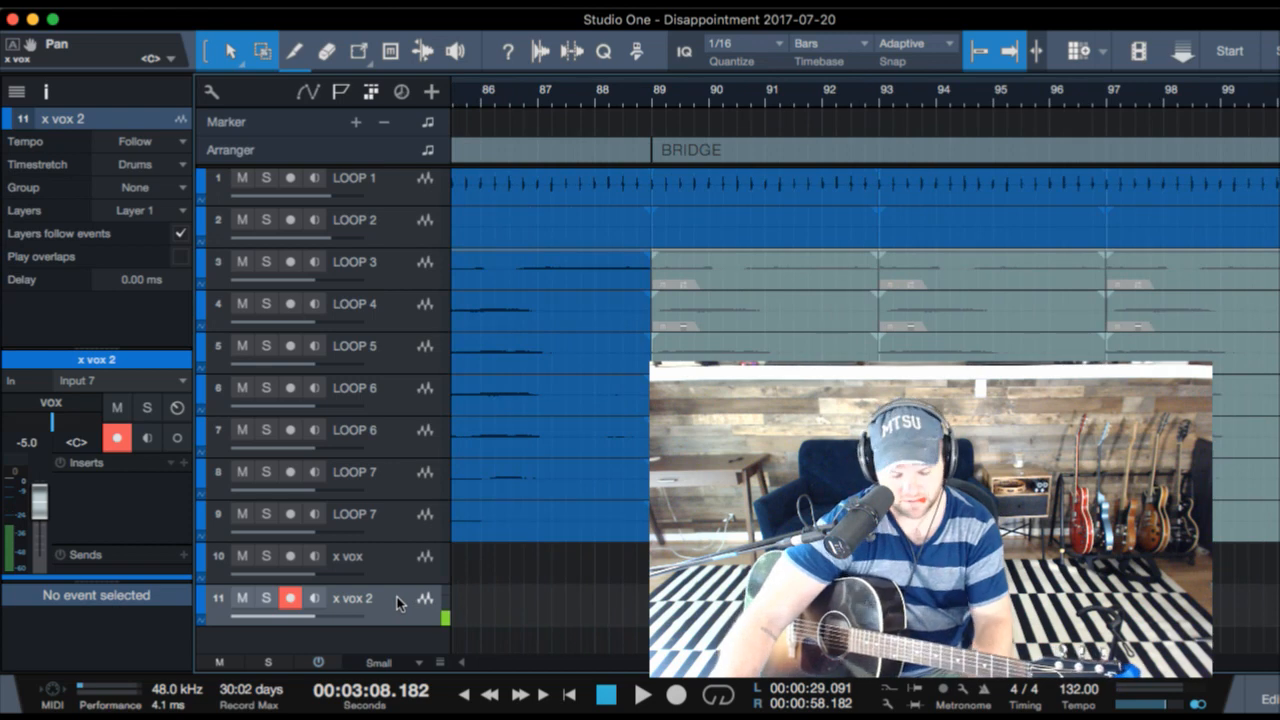
key("d")
double_click(362, 627)
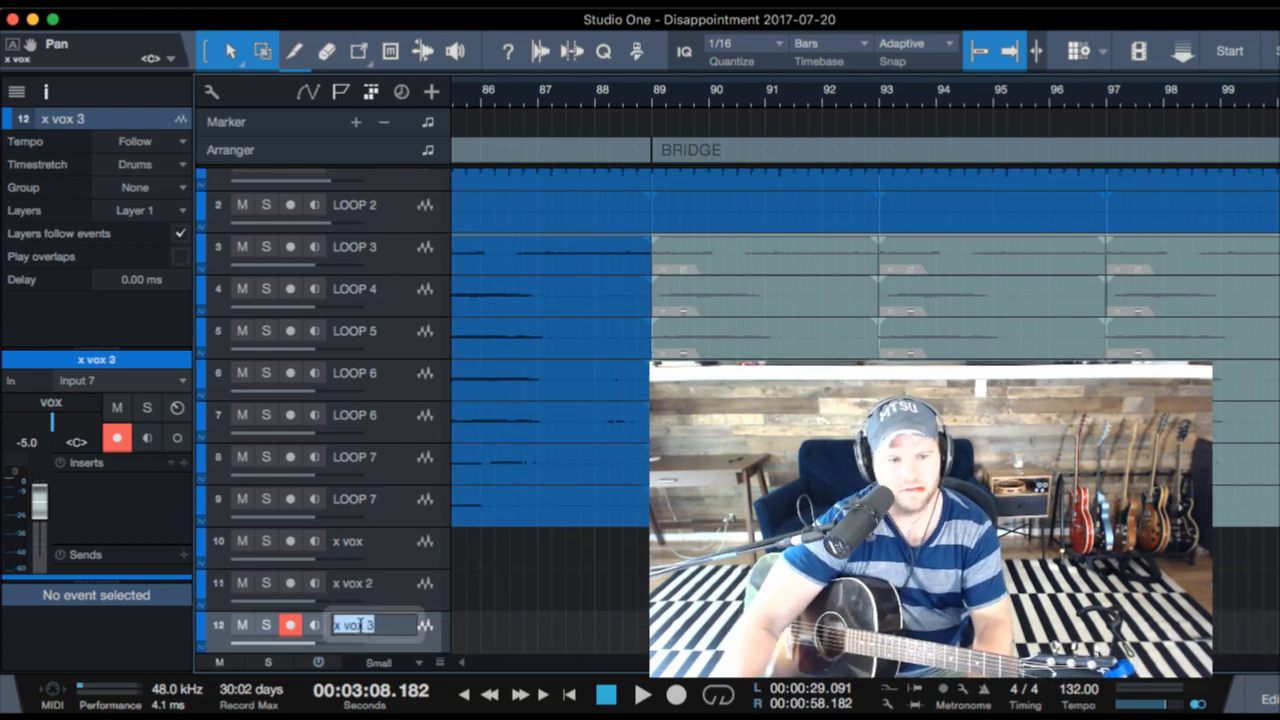
type("x gtr")
key("Return")
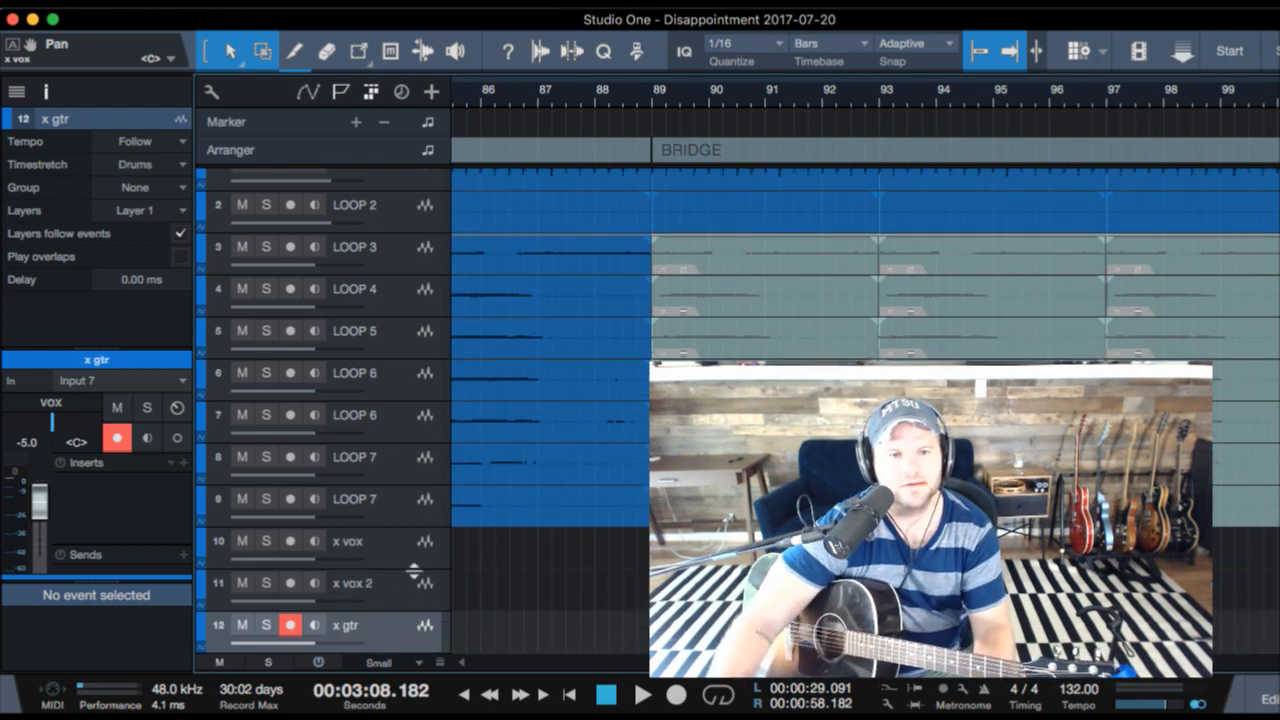
left_click(593, 621)
key("space")
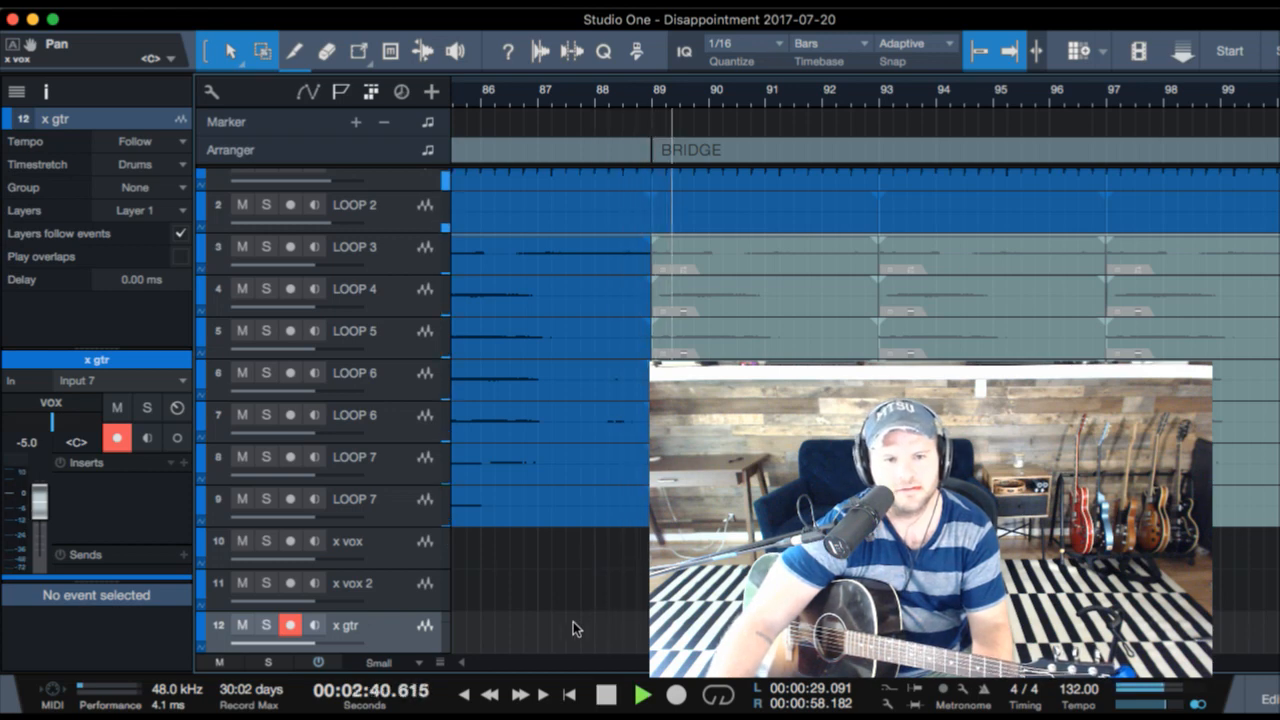
left_click(573, 621)
key("KP_Multiply")
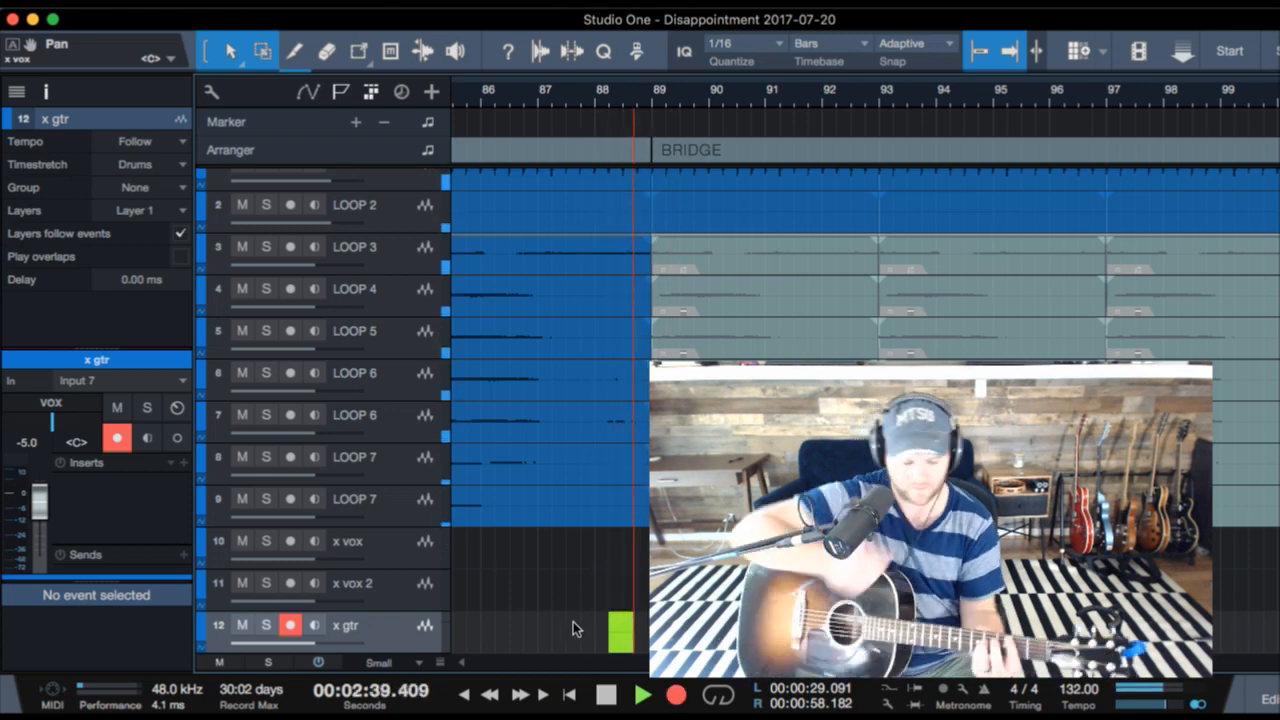
key("space")
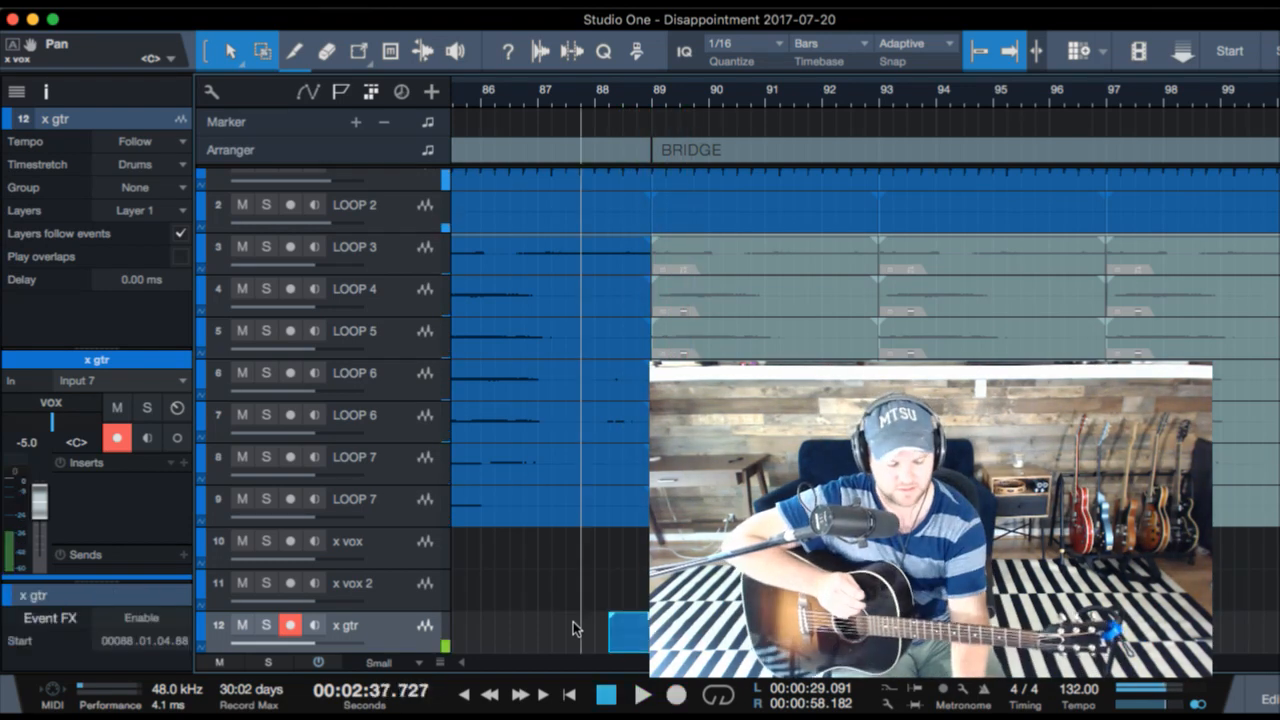
key("Delete")
- Record a guitar take on x gtr from about bar 88 through BRIDGE to the end of the last CHORUS B
key("space")
key("KP_Multiply")
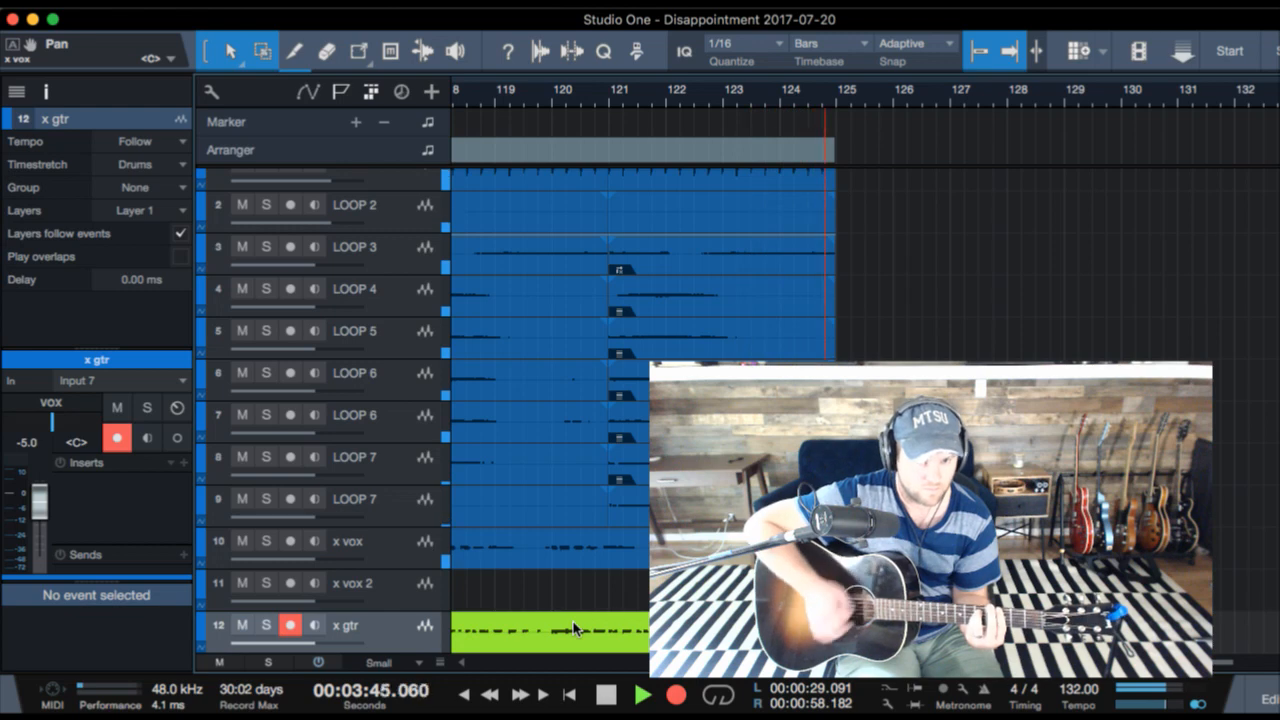
key("space")
left_click(573, 628)
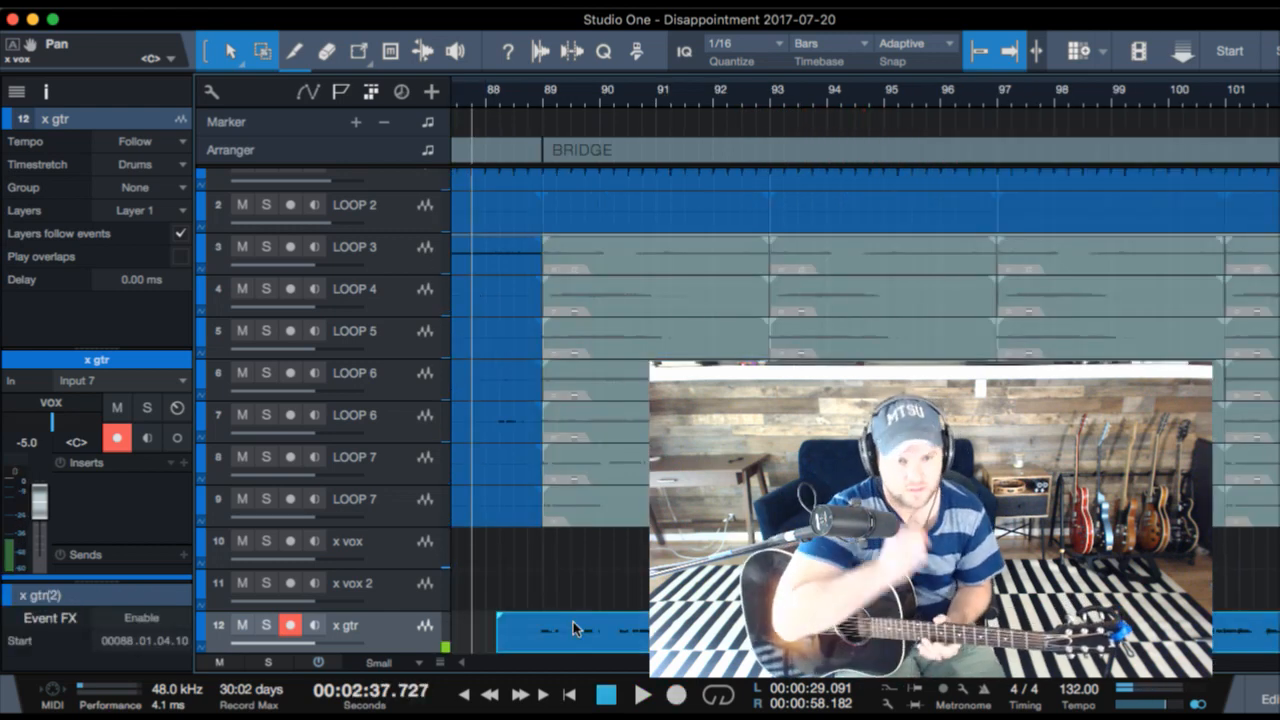
- Play back the guitar take and duplicate the x vox 2 track without events to add an x vox 3 track
key("space")
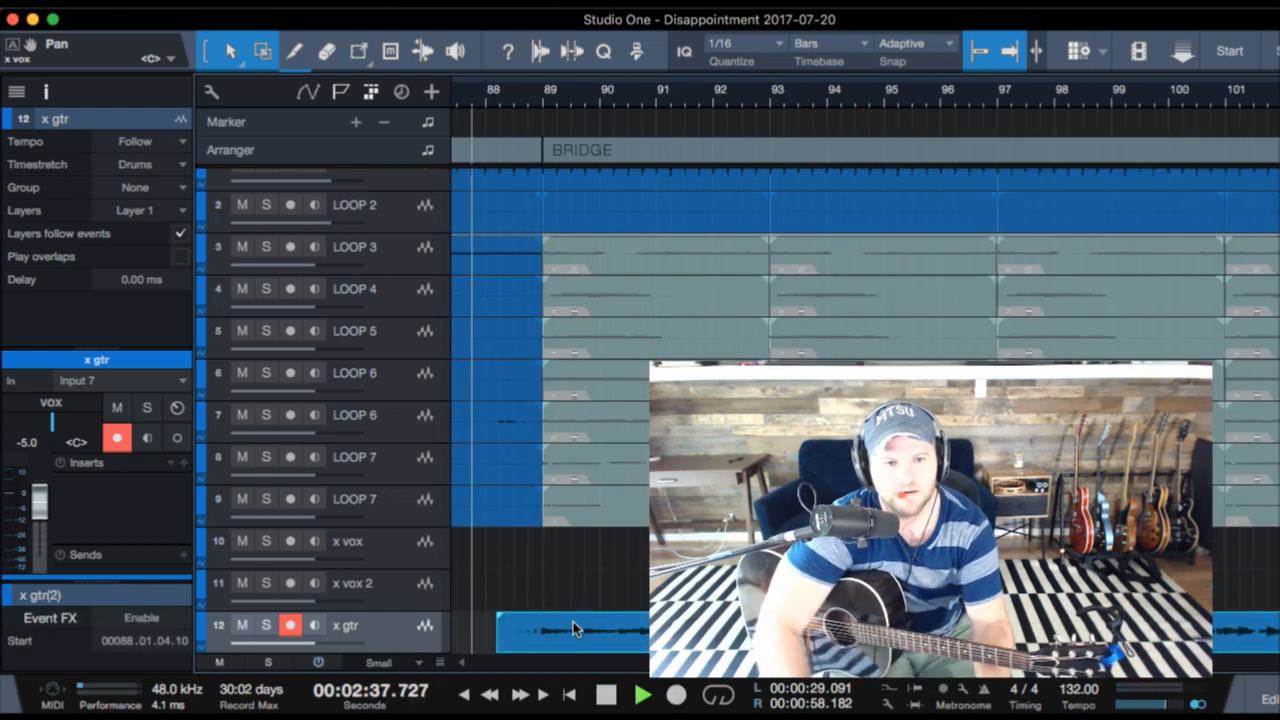
left_click(412, 605)
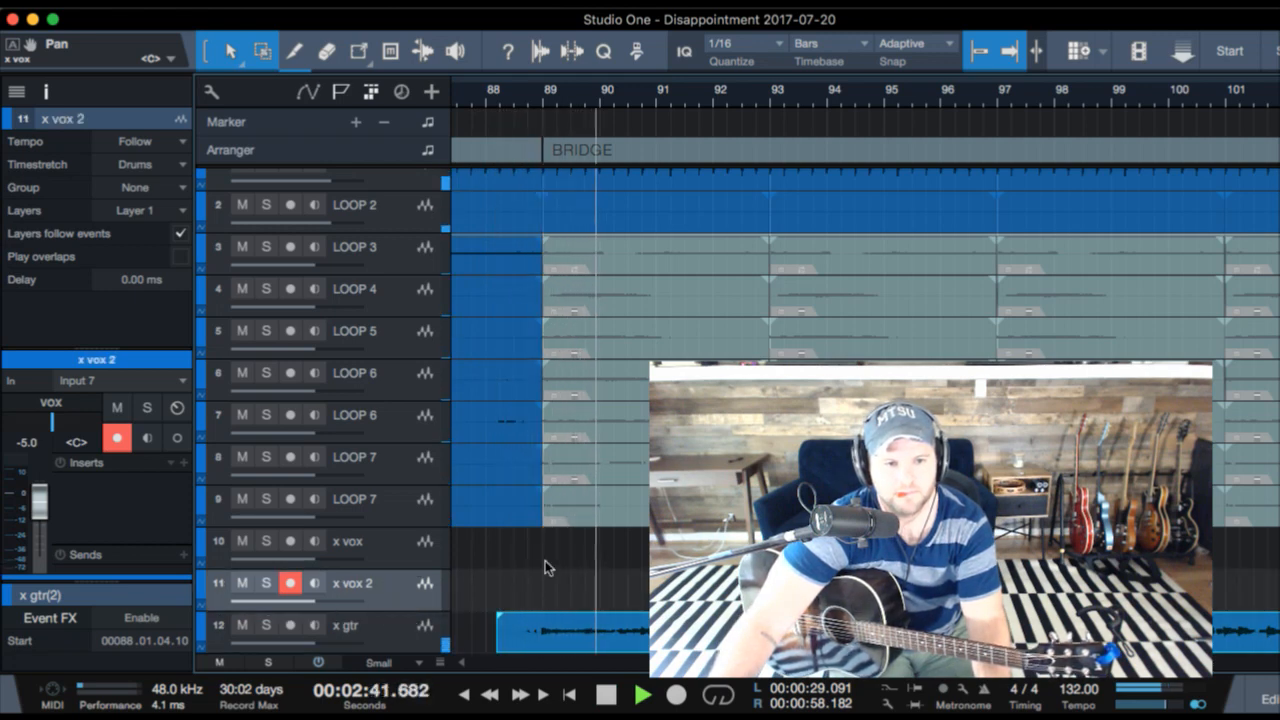
scroll(545, 560, "down", 2)
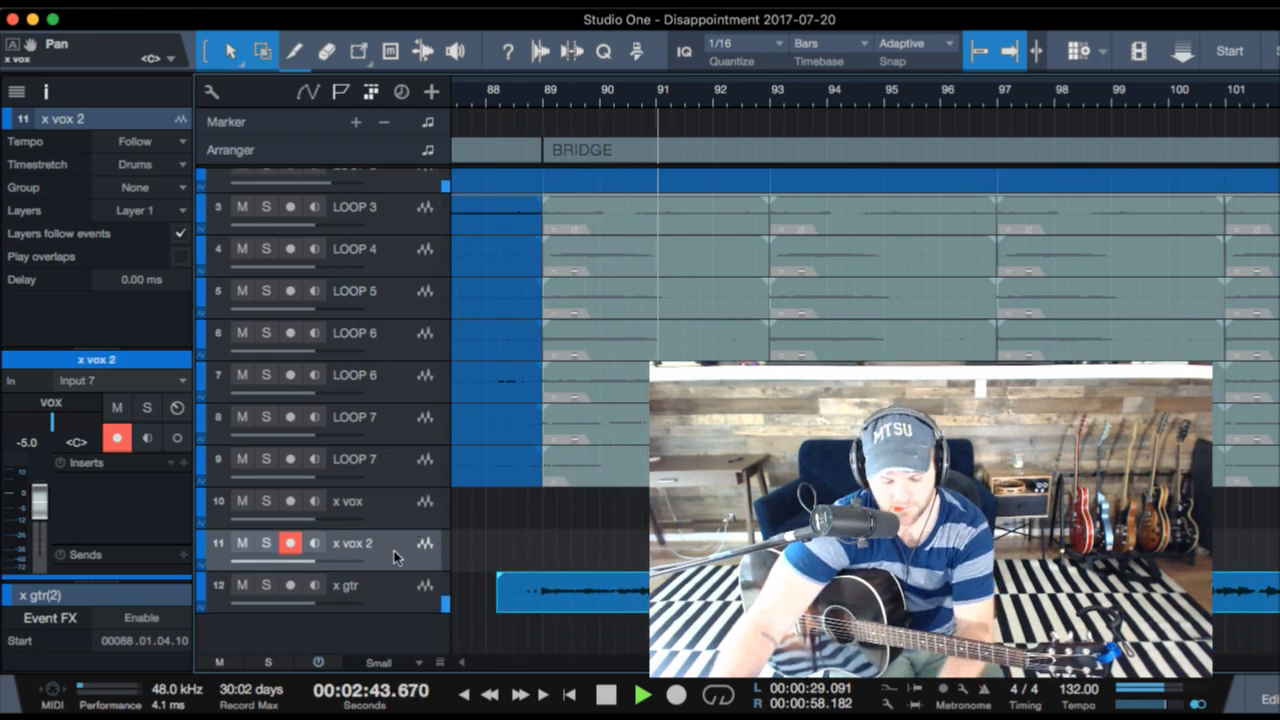
key("d")
left_click(401, 553)
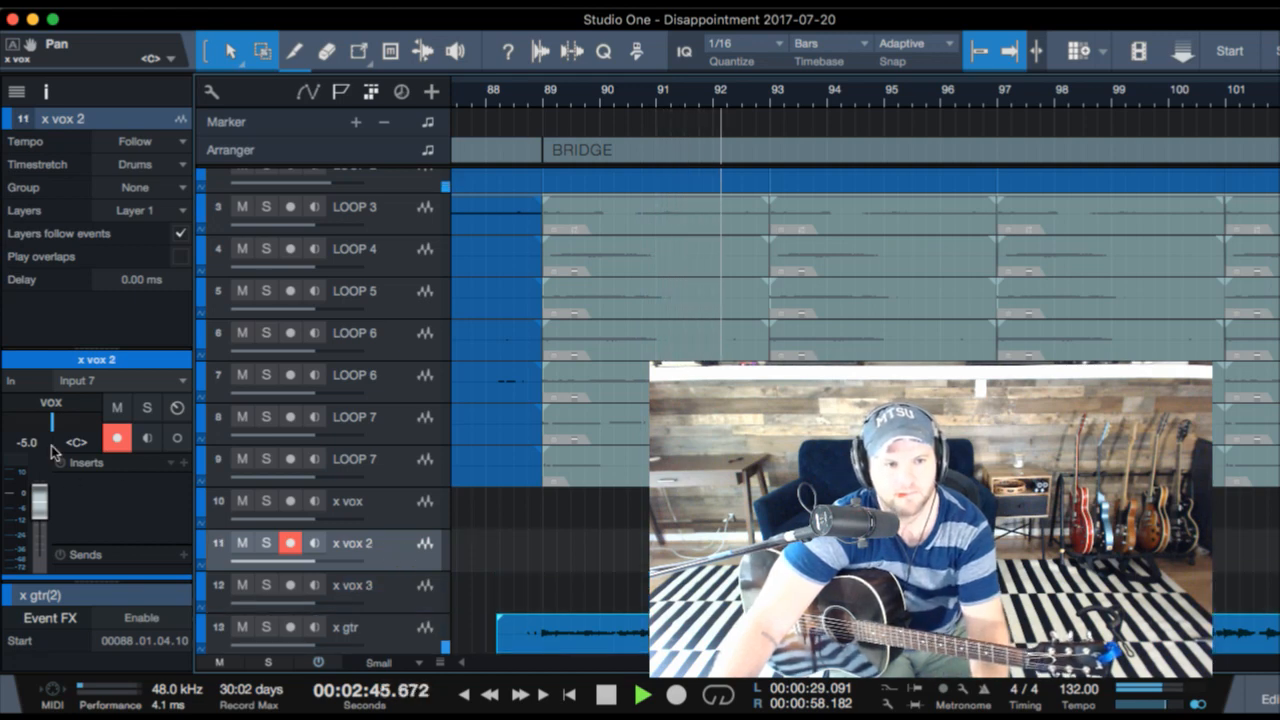
- Pan the x vox 2 track hard left and briefly play back from just before bar 88
left_click_drag(51, 424, 3, 444)
key("space")
key("space")
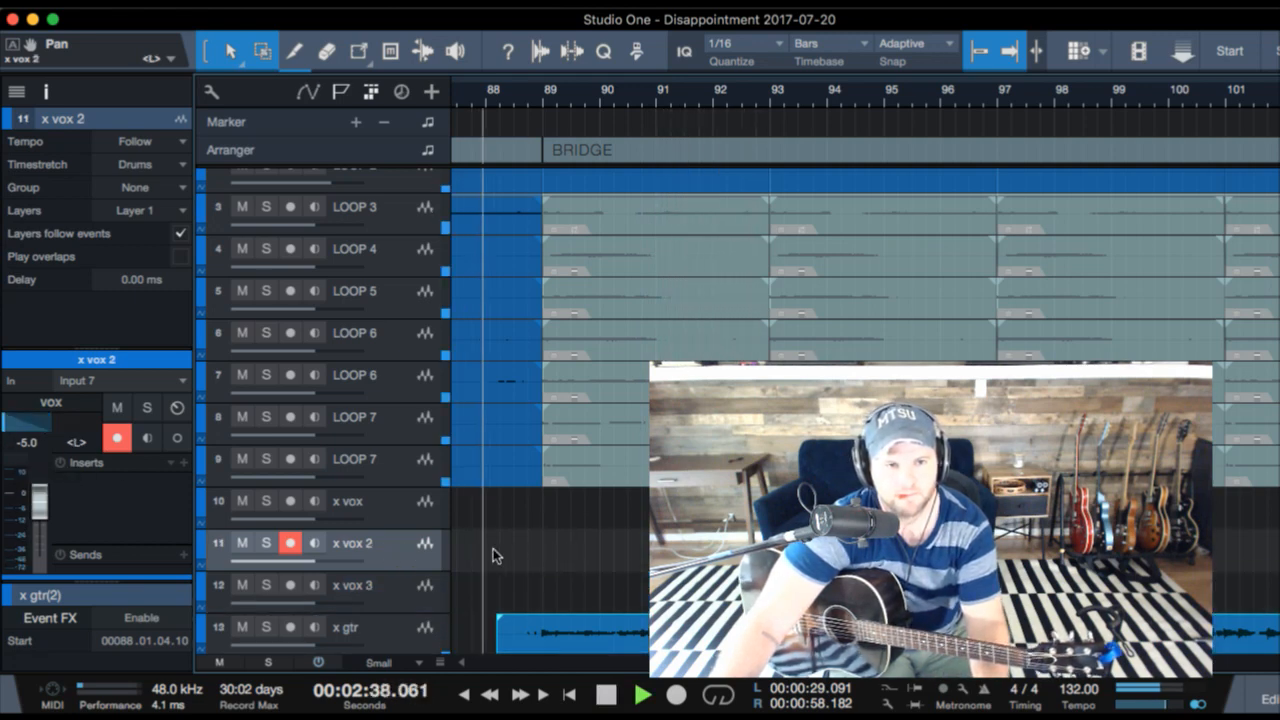
key("space")
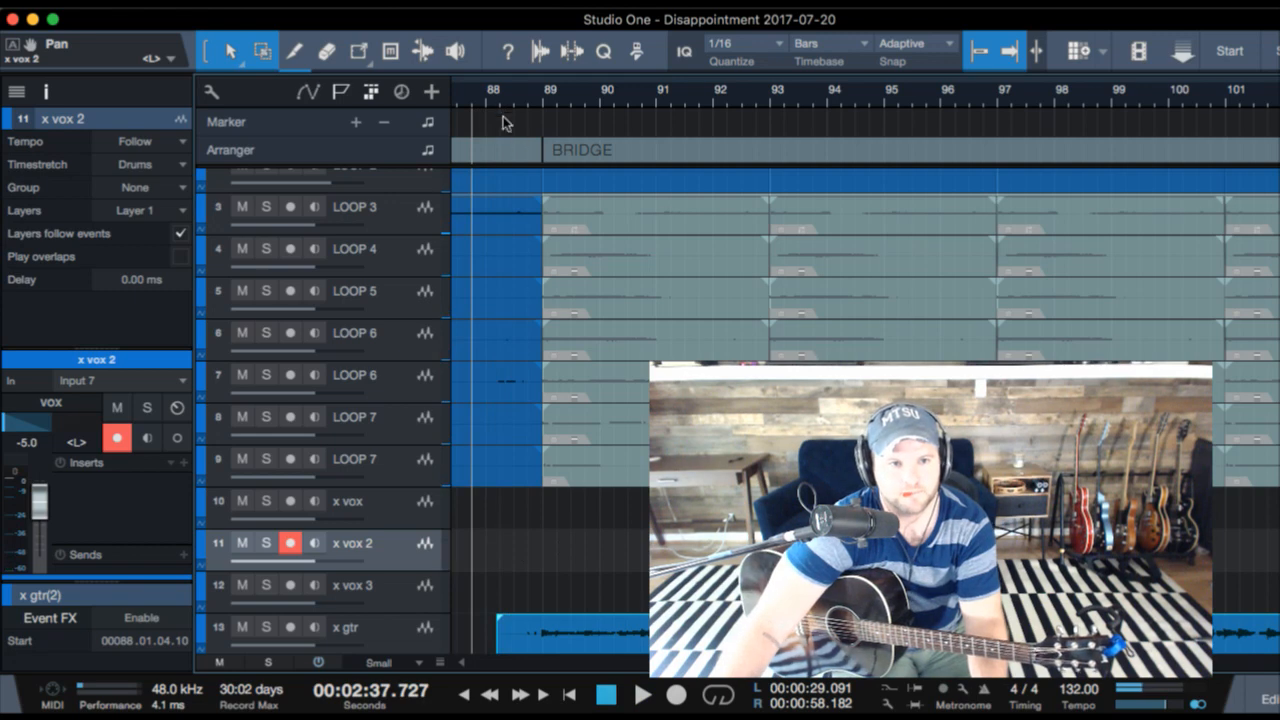
- Set the loop range from bar 88 to bar 92 across the start of BRIDGE
left_click_drag(487, 79, 648, 79)
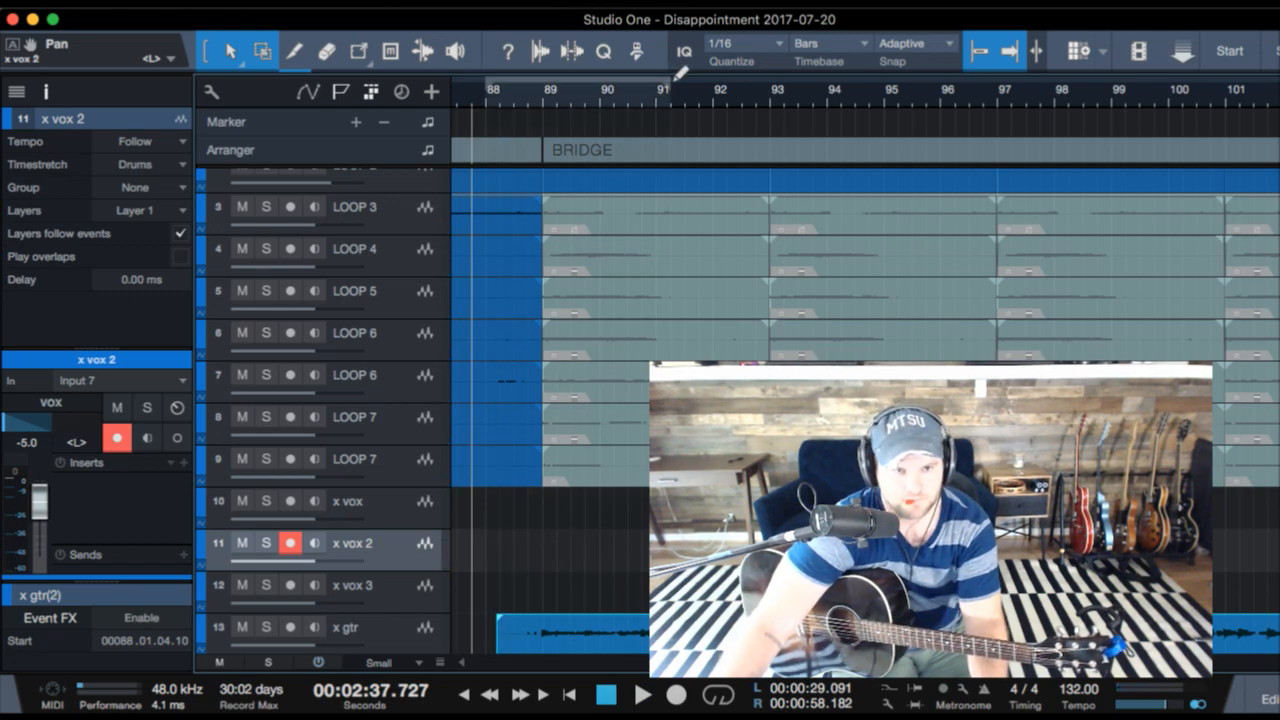
left_click_drag(727, 75, 725, 77)
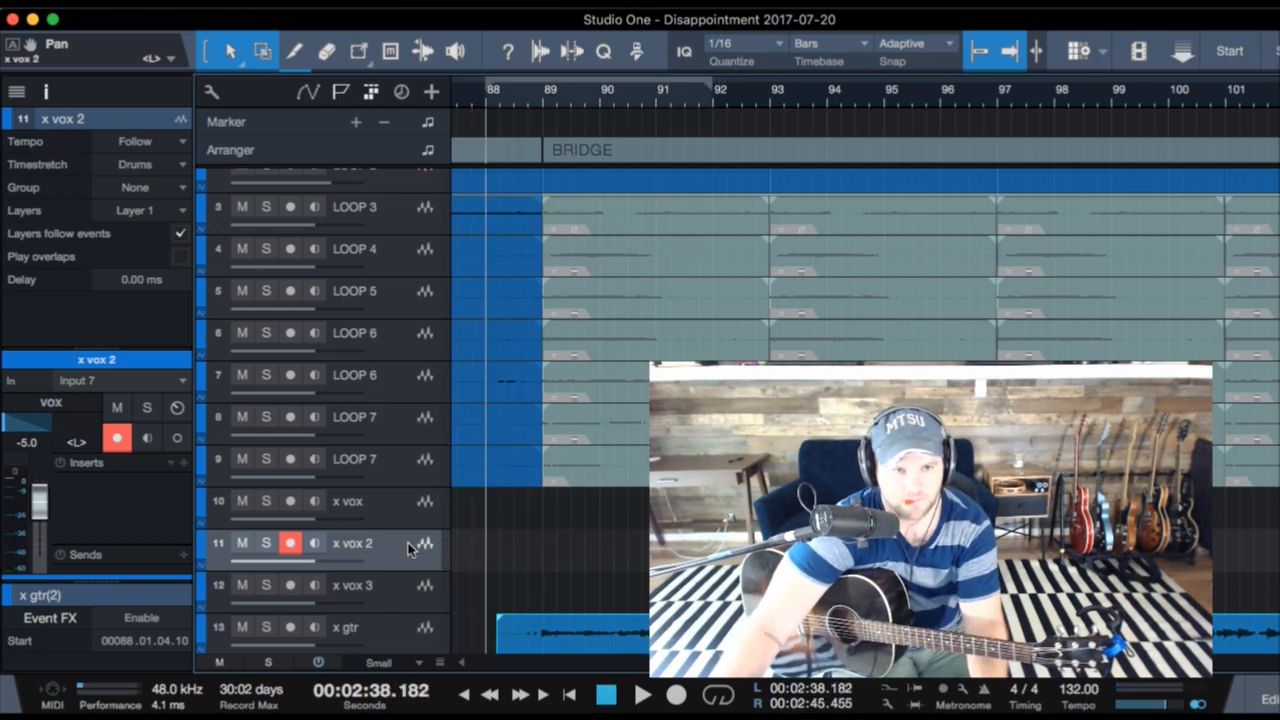
key("KP_Multiply")
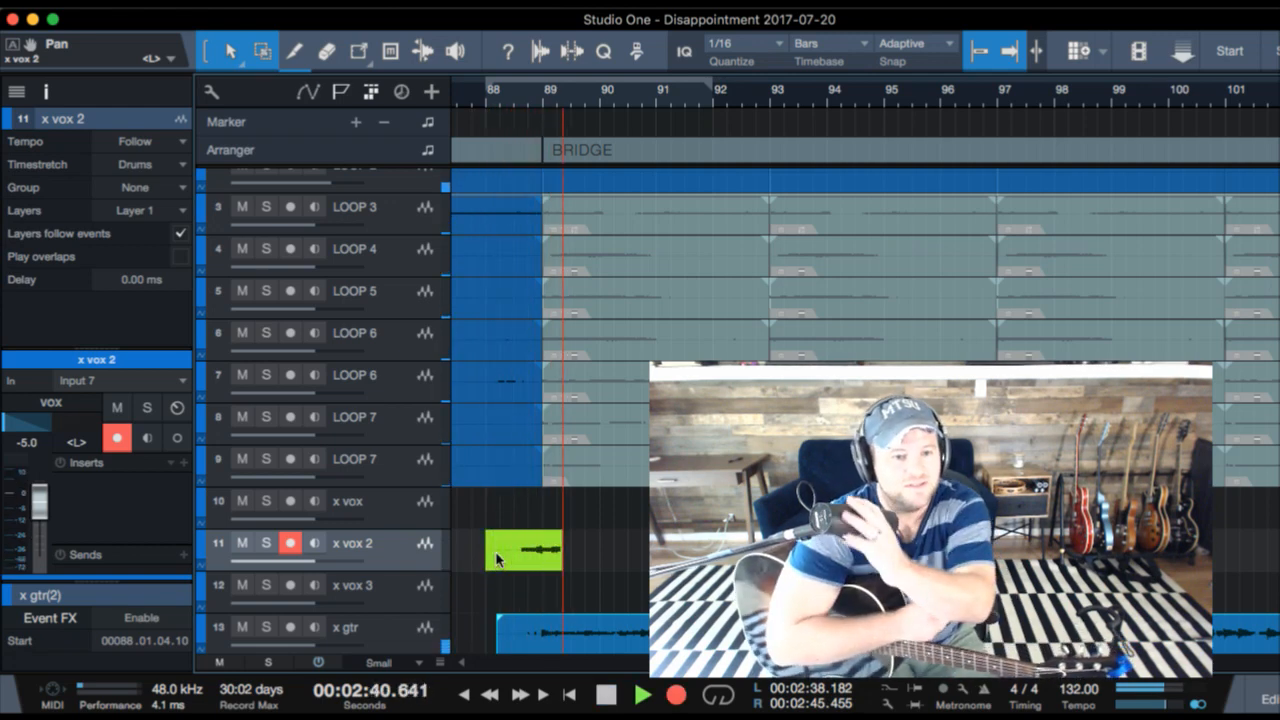
key("space")
key("Delete")
- Record a vocal take from bar 88 into BRIDGE on x vox 2 and a matching second take on x vox 3
key("KP_Multiply")
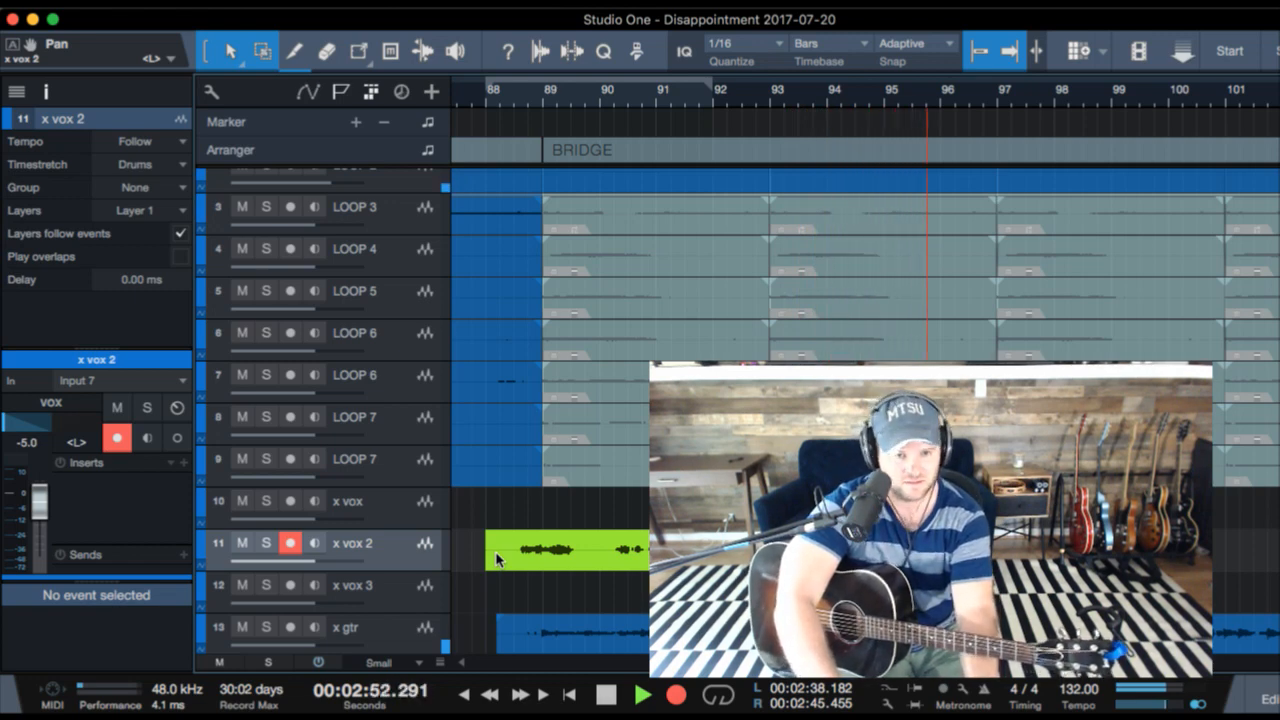
key("space")
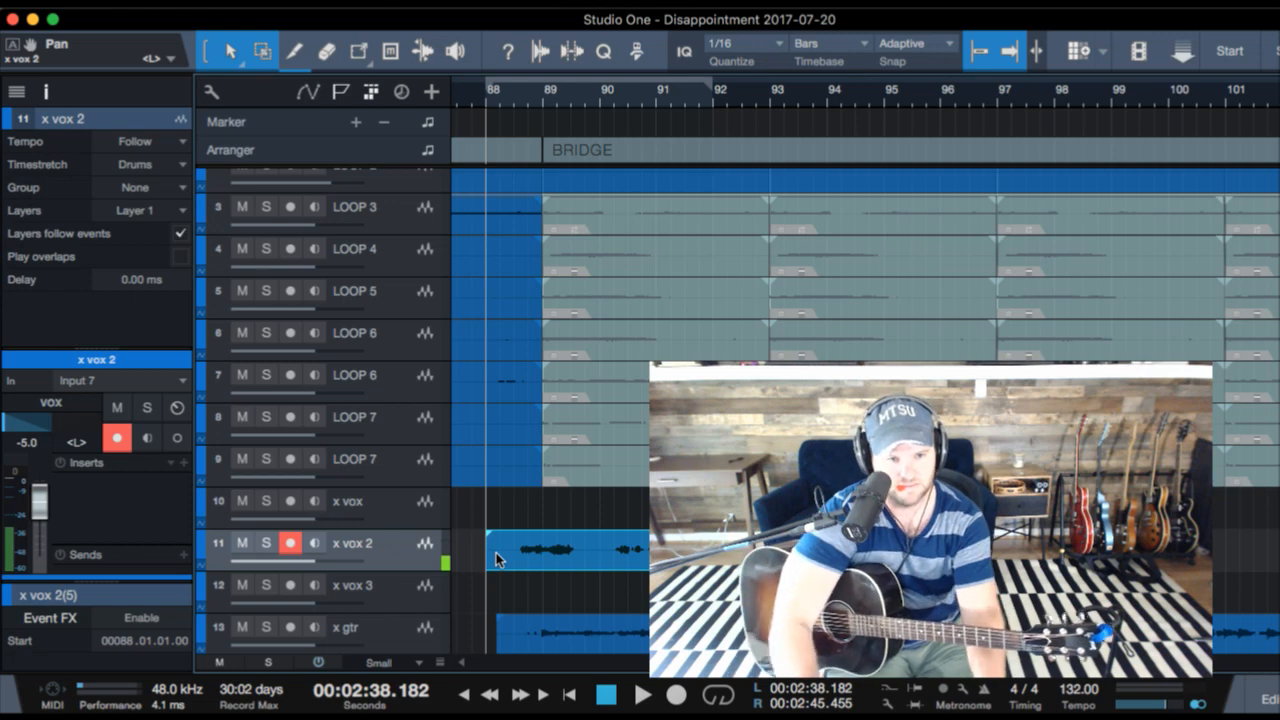
left_click(425, 600)
key("KP_Multiply")
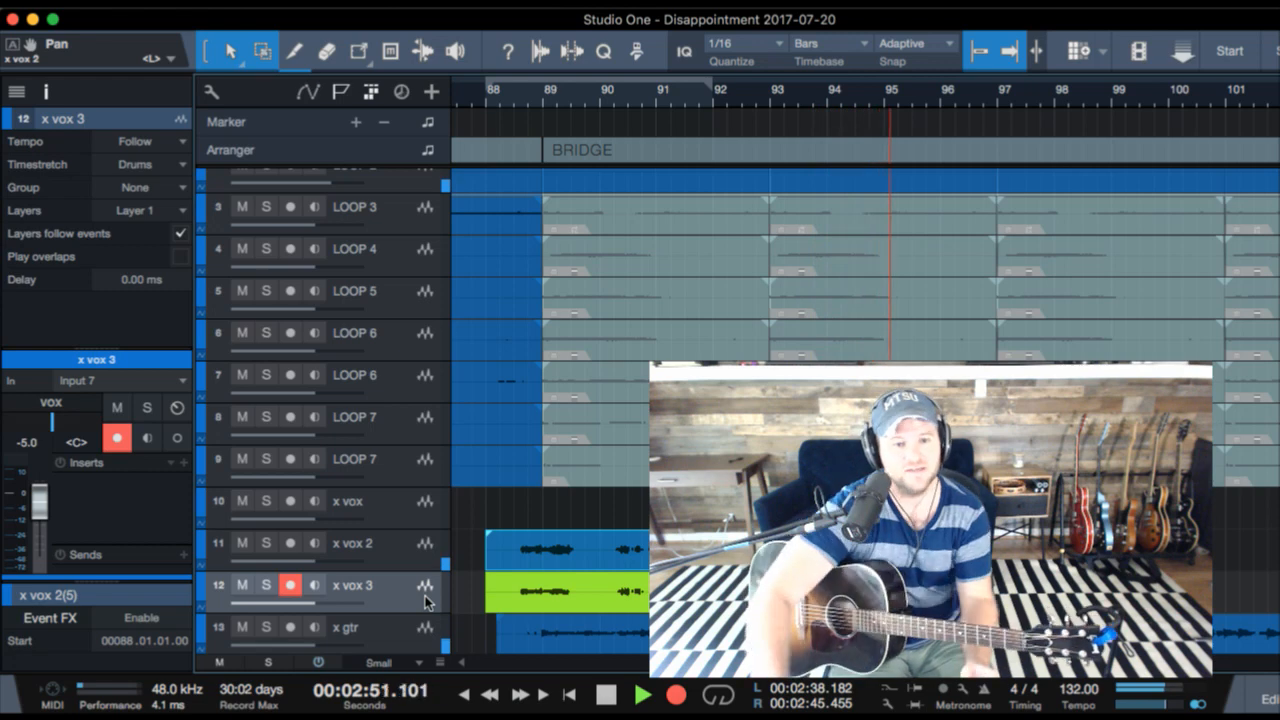
key("space")
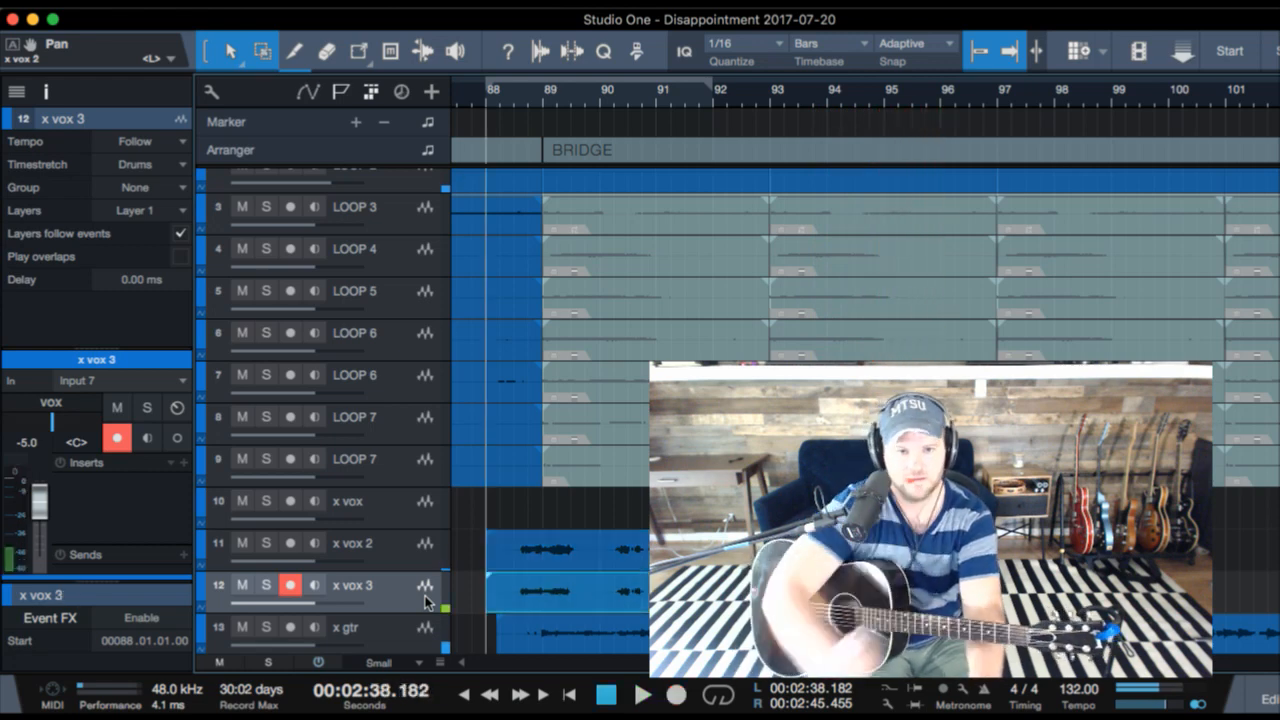
- Duplicate the x vox 2 and x vox 3 takes together along the timeline, with copies starting at bars 96 and 104
left_click(642, 546)
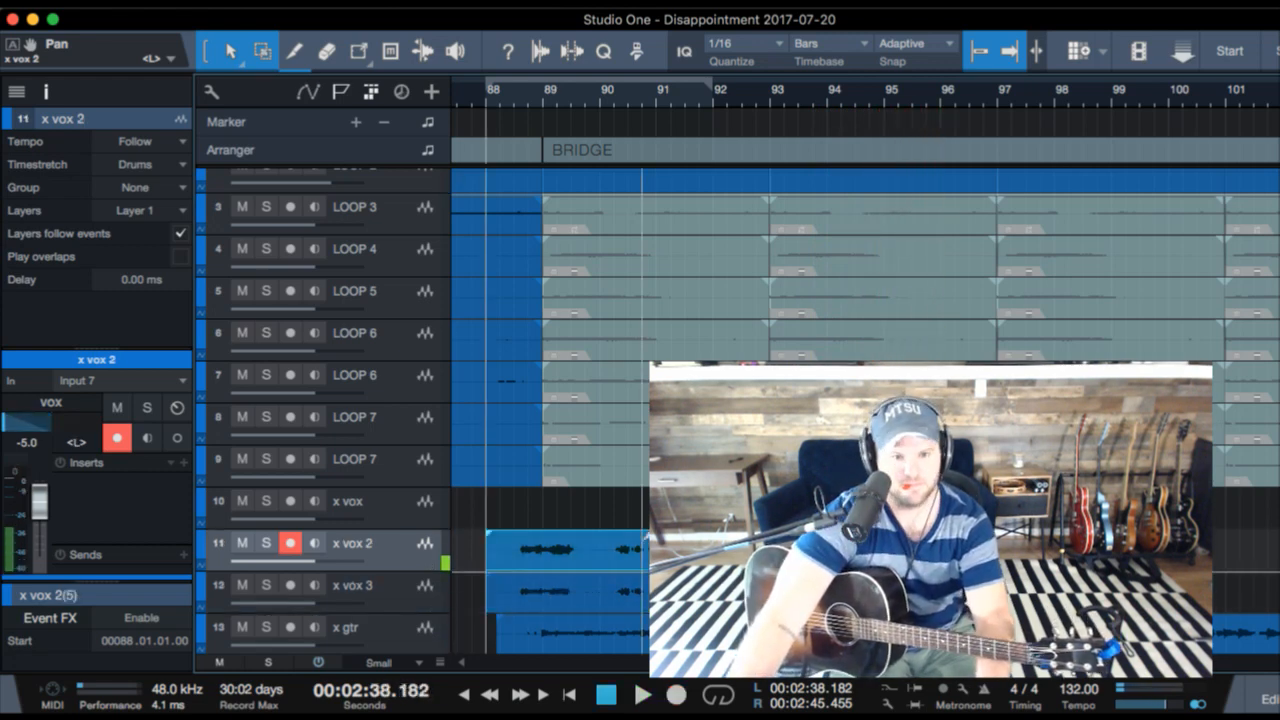
left_click(642, 598)
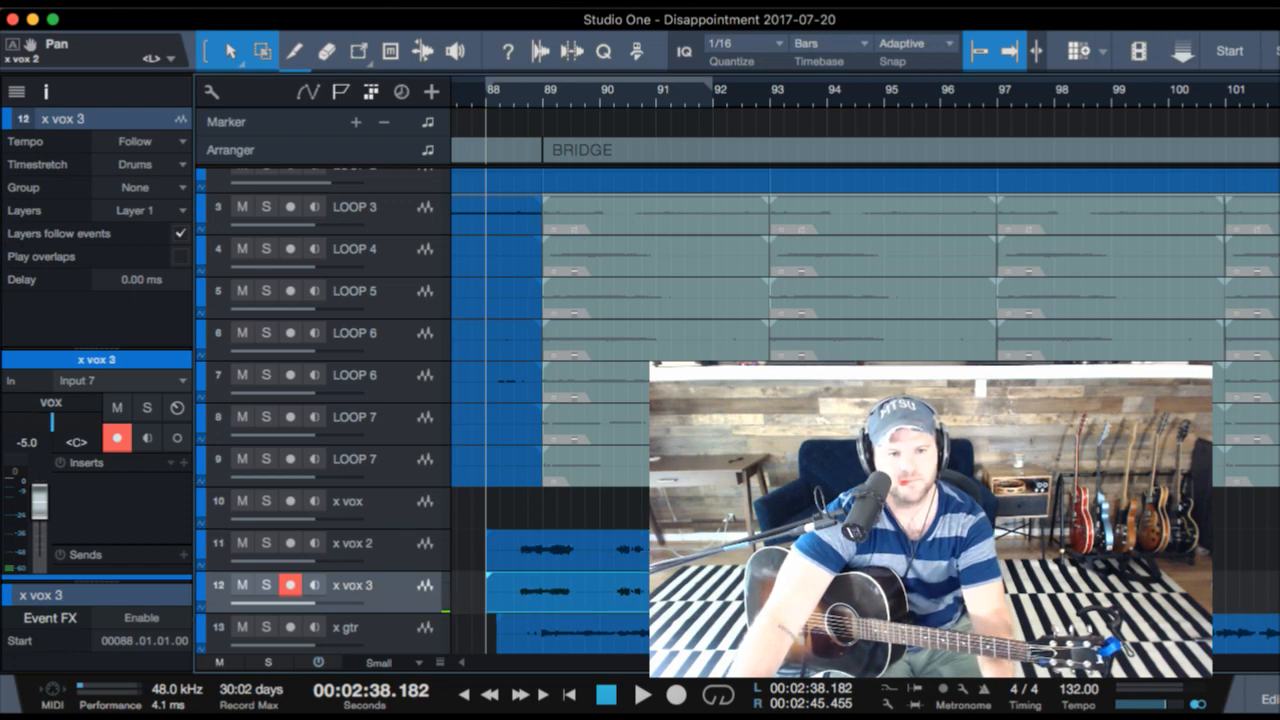
left_click(642, 548, "shift")
key("d")
key("d")
scroll(660, 560, "right", 5)
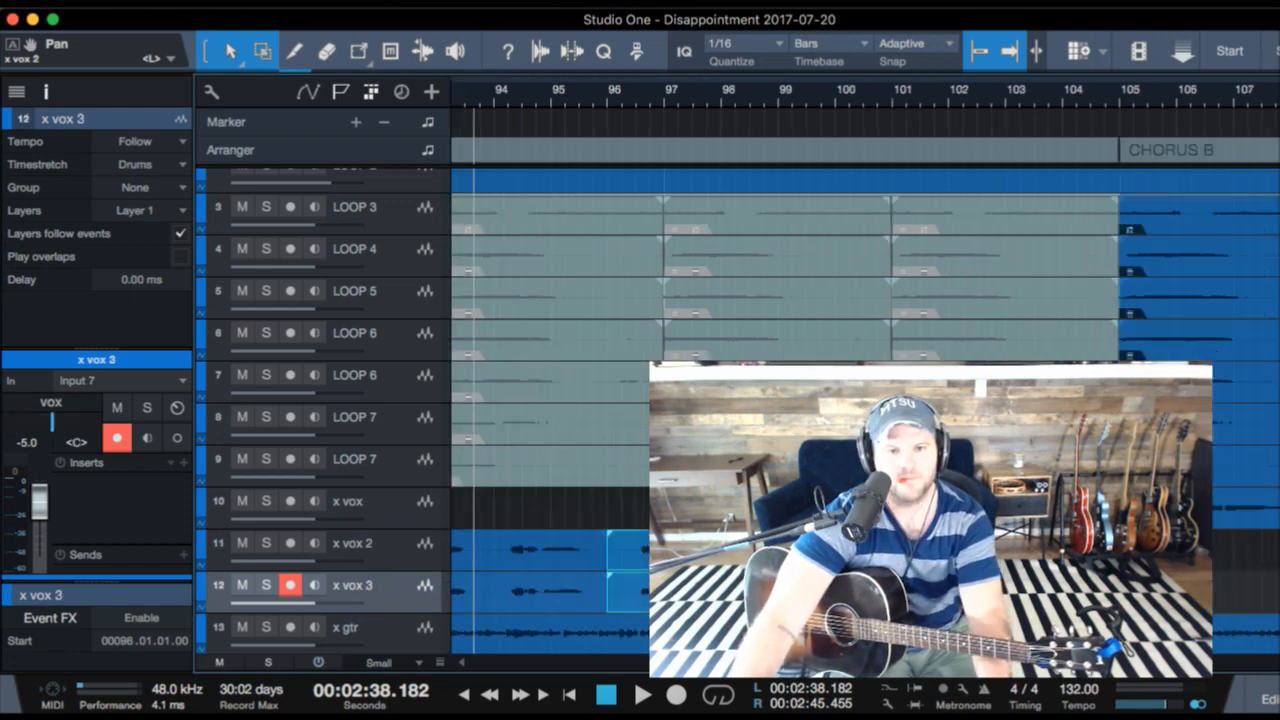
key("d")
- Lower the x vox 2 and x vox 3 track volumes together to -6.1 dB while playing from bar 104 into CHORUS B
key("space")
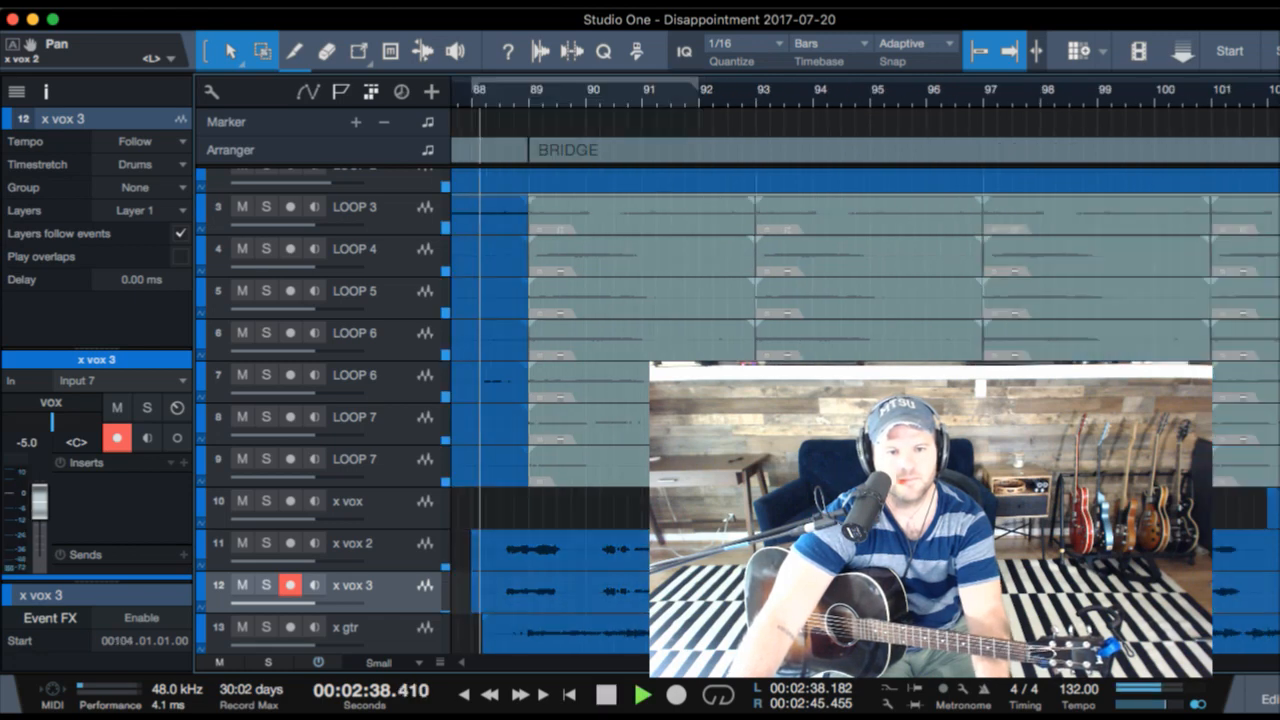
left_click(1276, 106)
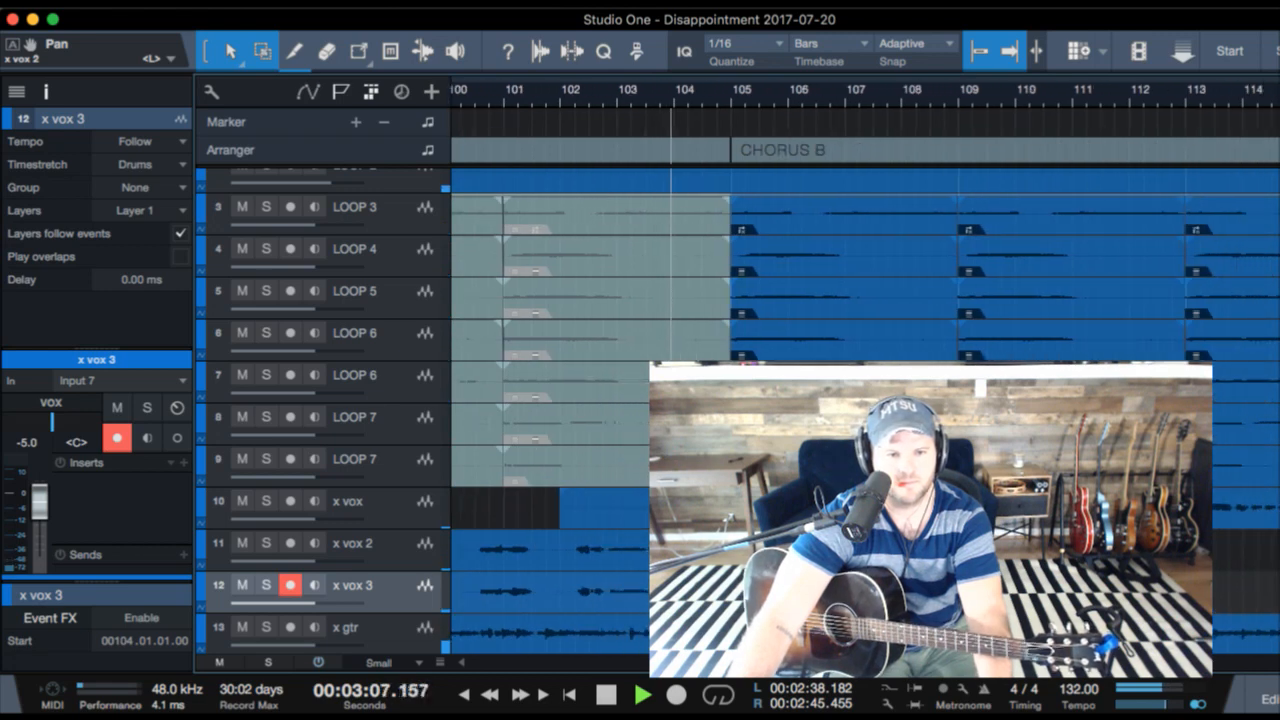
left_click(386, 545)
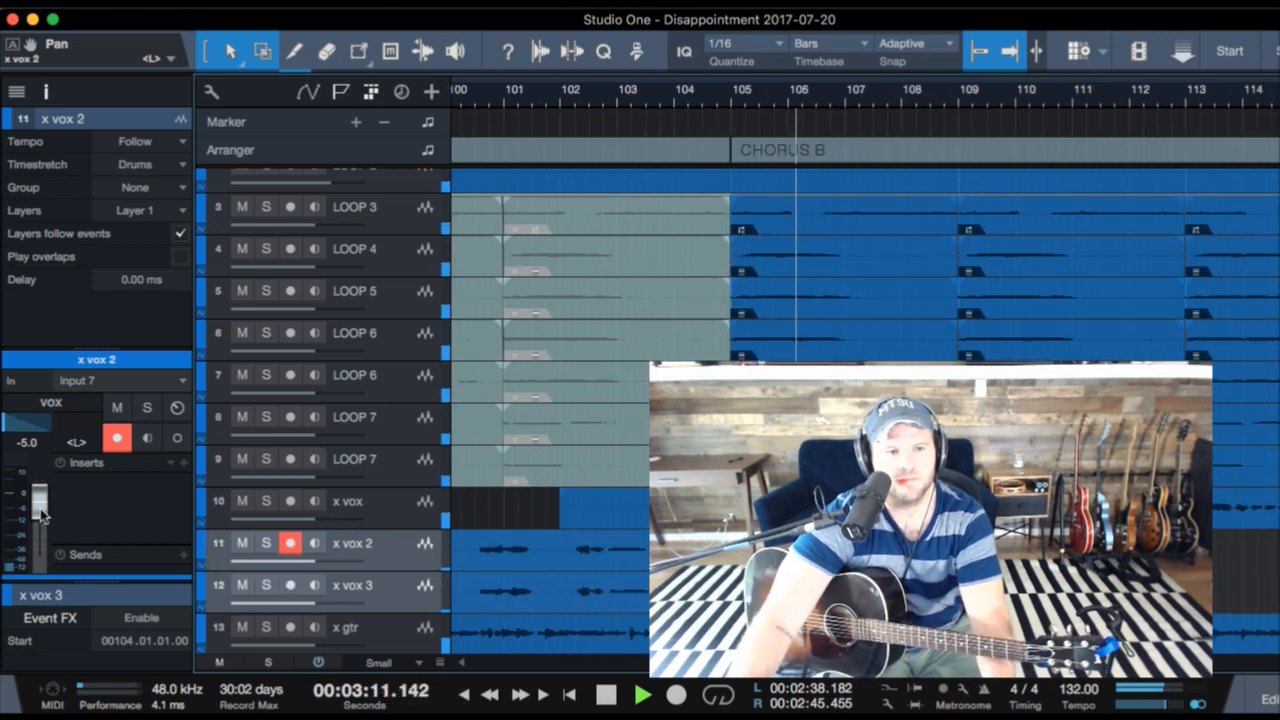
mouse_move(39, 502)
left_mouse_down()
mouse_move(36, 543)
mouse_move(32, 518)
left_mouse_up()
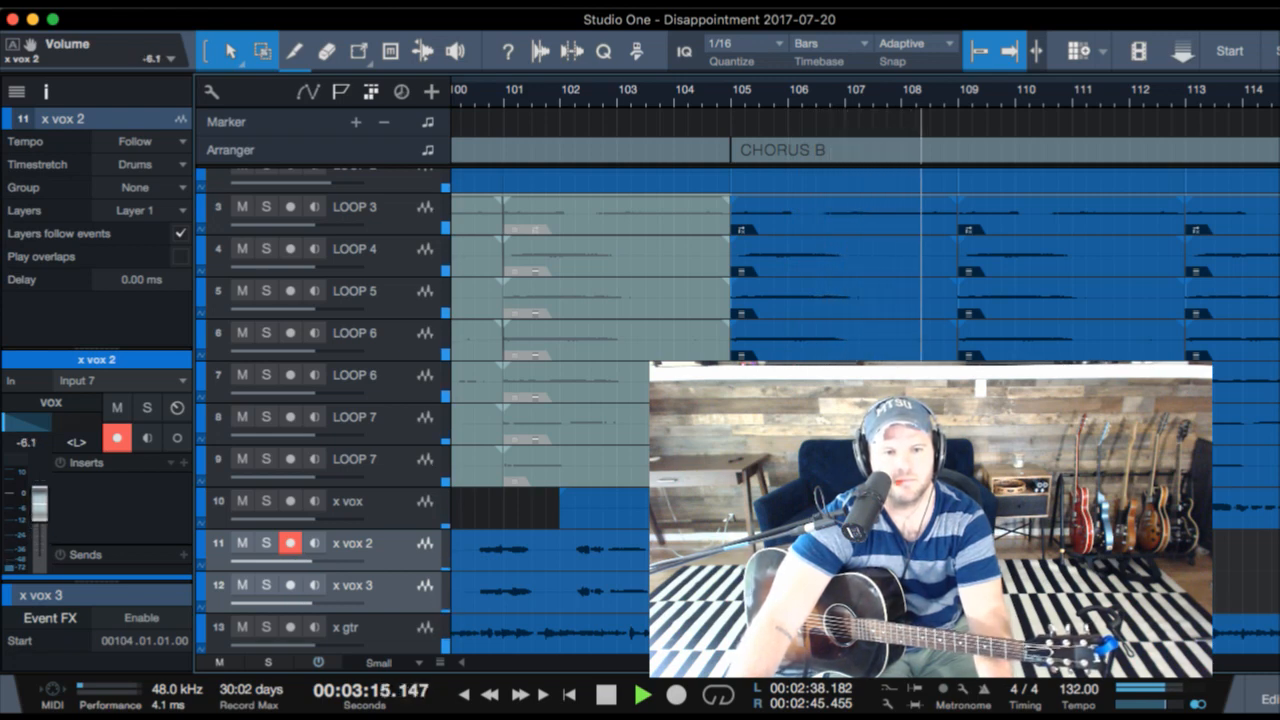
left_click(800, 548)
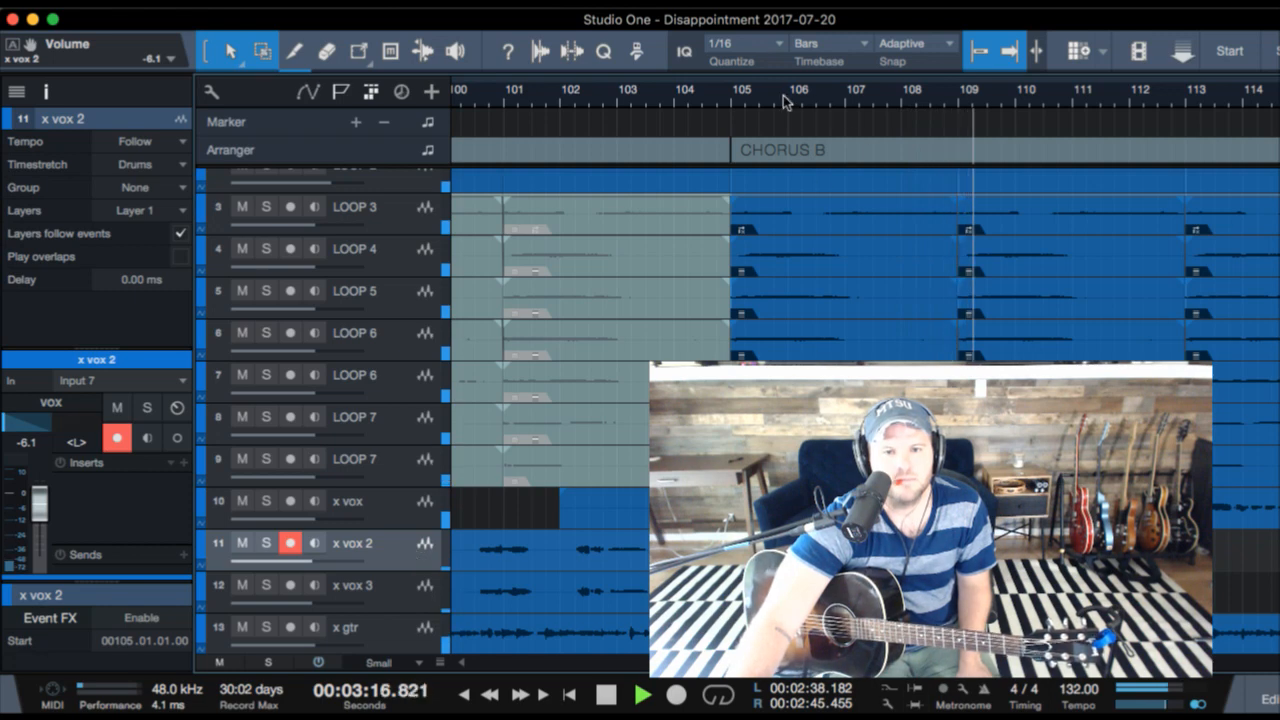
- Lower x vox 2 and x vox 3 together to -14.8 dB, and add a matching pair of x vox 4 tracks below them
left_click_drag(785, 99, 777, 87)
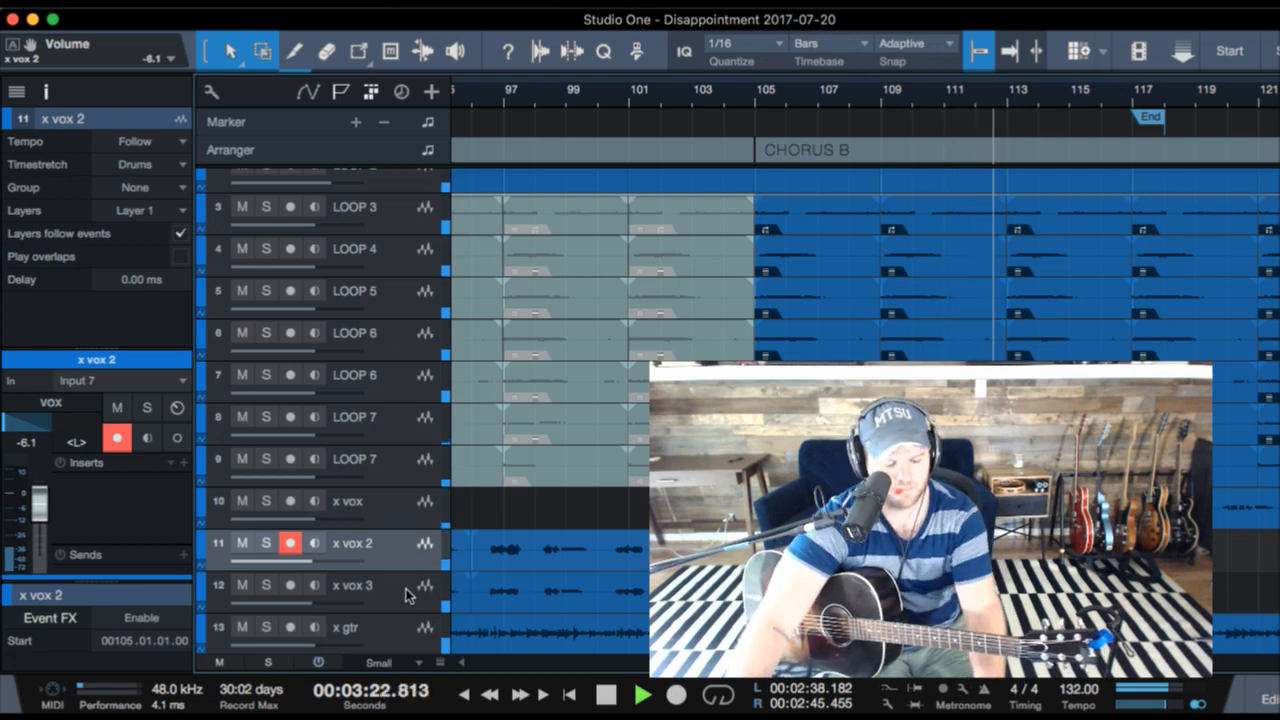
left_click(378, 600)
left_click_drag(44, 512, 44, 527)
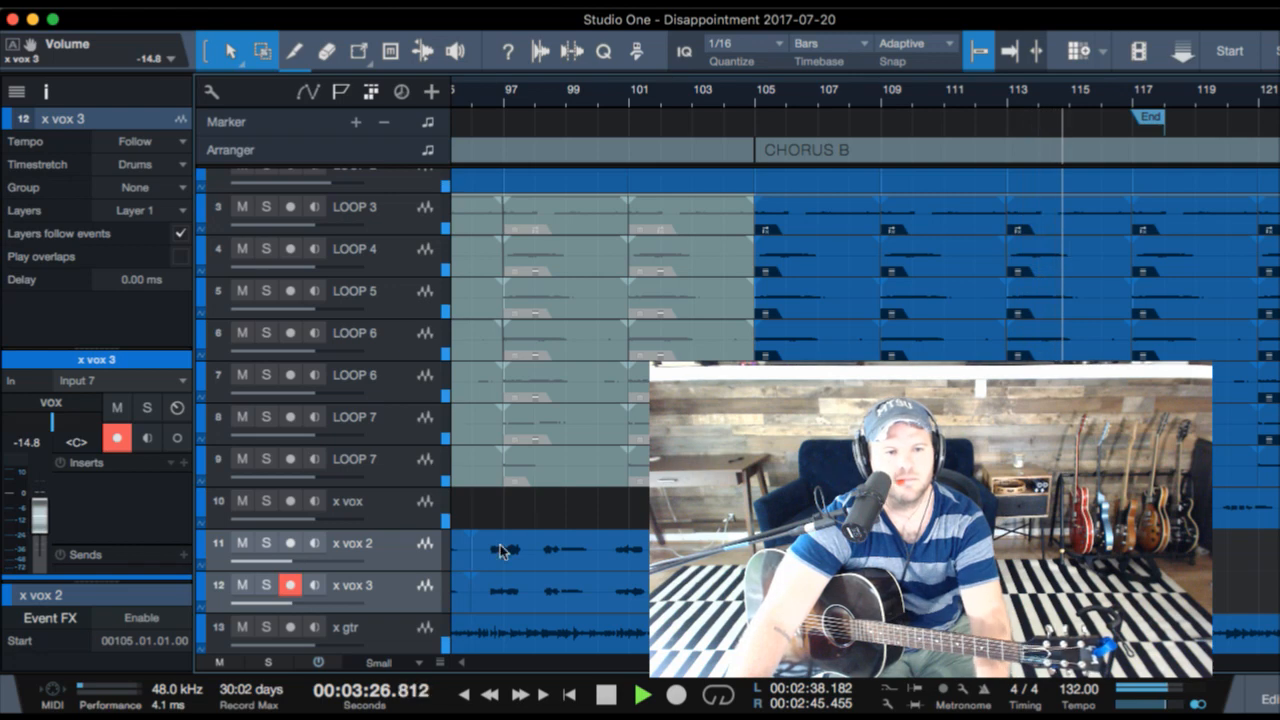
key("d")
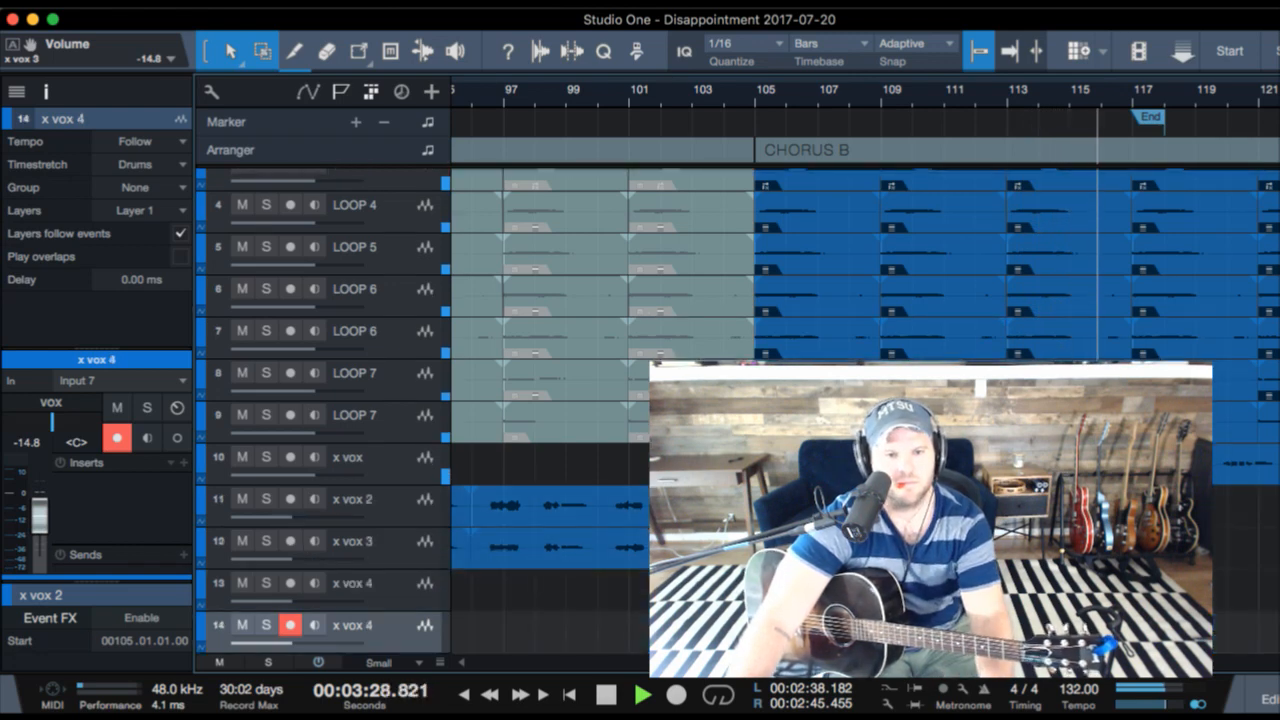
- Copy the CHORUS B takes from x vox 2 and x vox 3 onto the two x vox 4 tracks, starting at bar 105
left_click(860, 548)
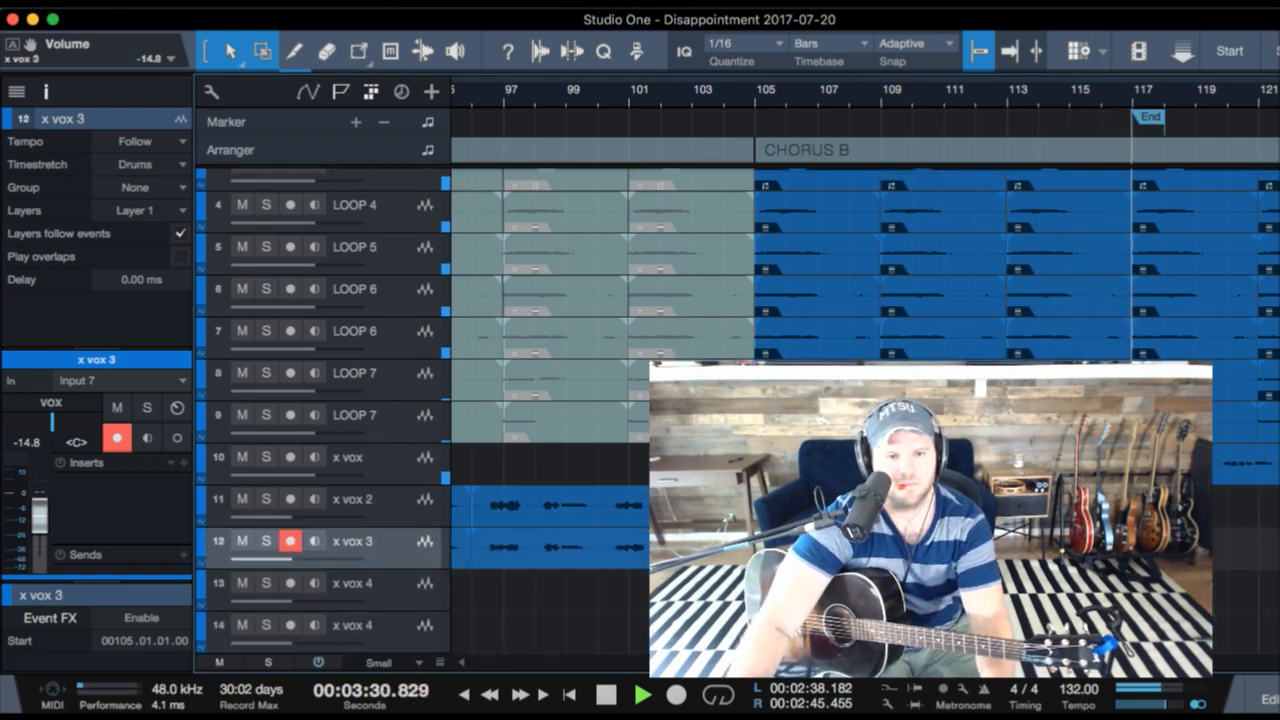
left_click(860, 632)
left_click(860, 590)
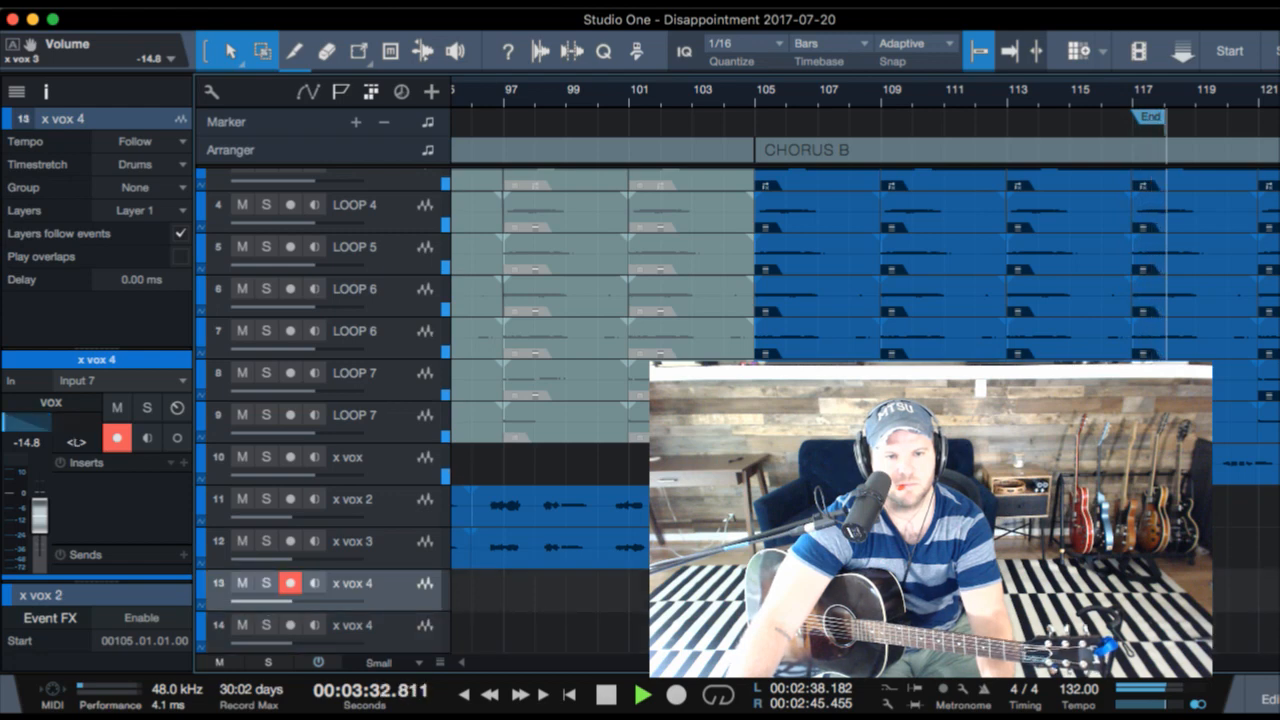
left_click(860, 506)
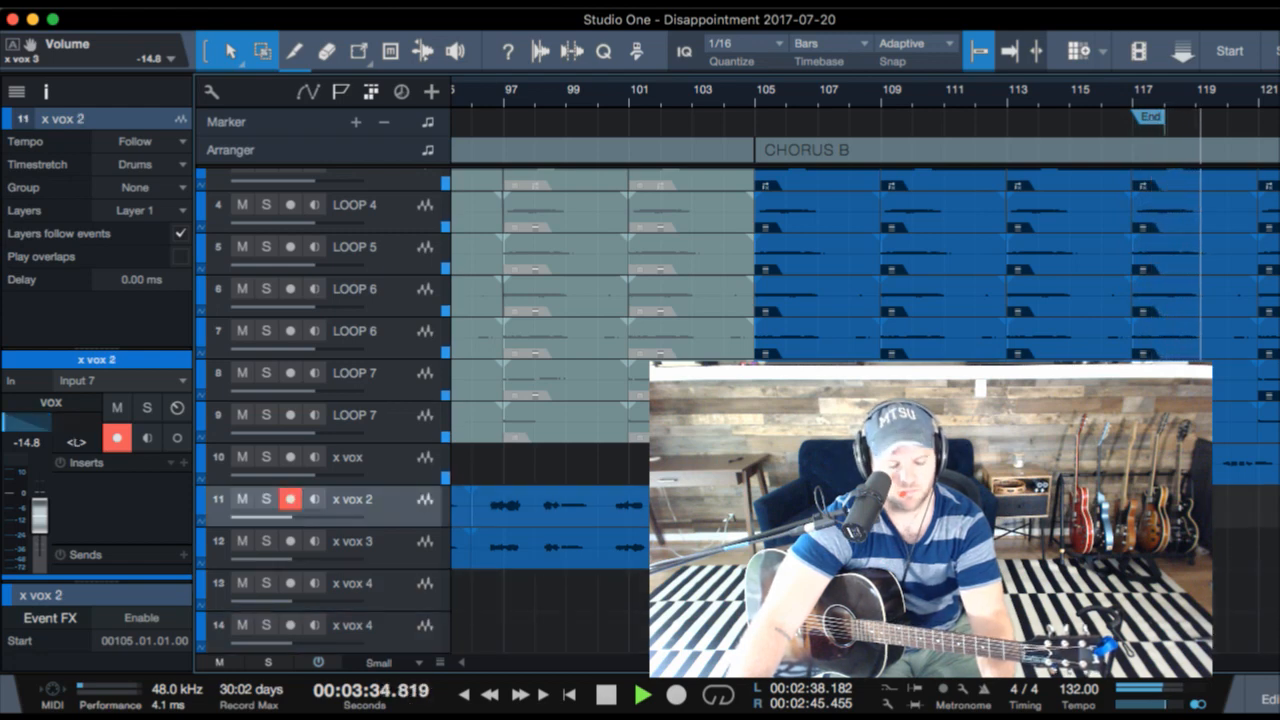
left_click_drag(860, 548, 860, 634)
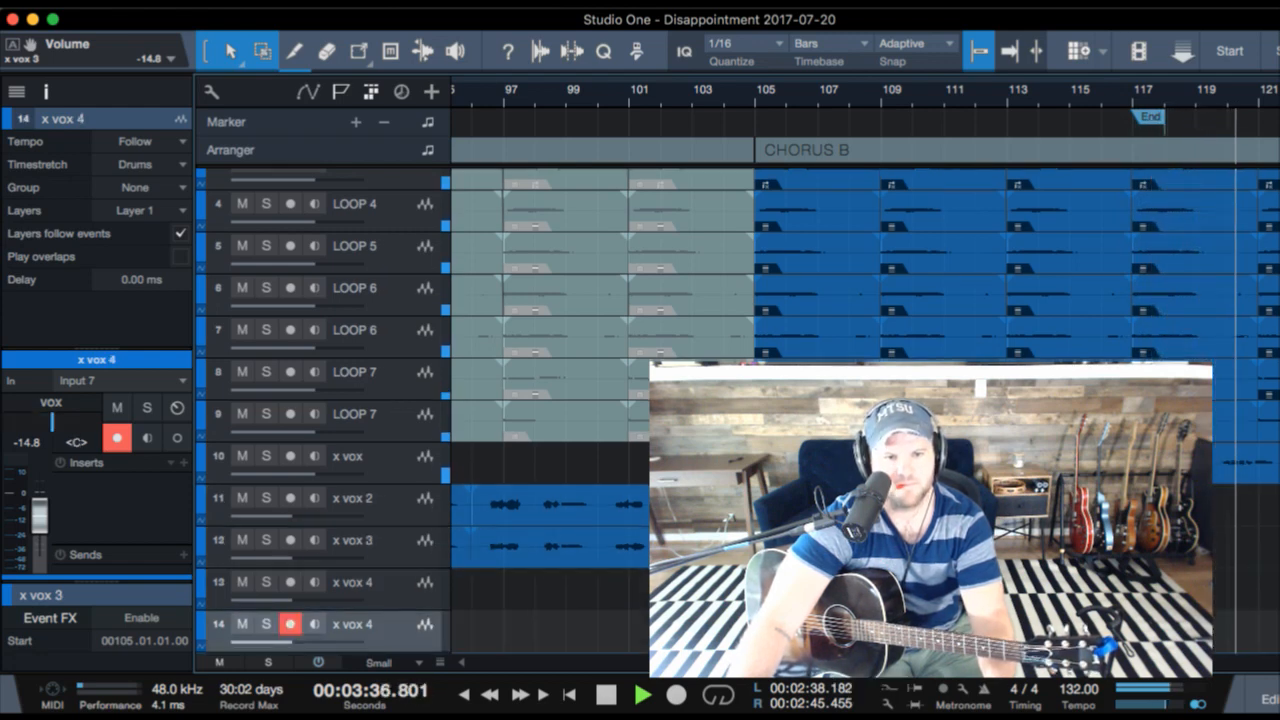
left_click(860, 548)
left_click(860, 506)
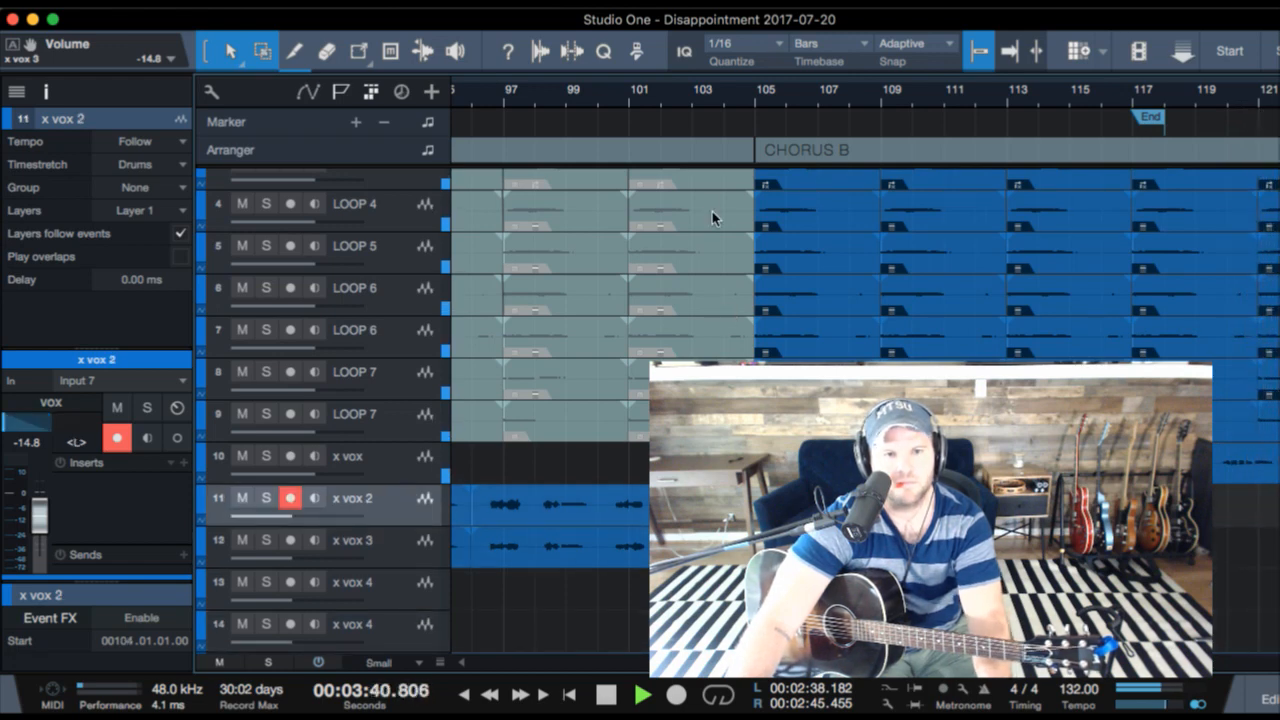
- Play from just before CHORUS B and duplicate the x vox 2 and x vox 3 takes to bar 112 and the x vox 4 takes to bar 113
left_click(720, 93)
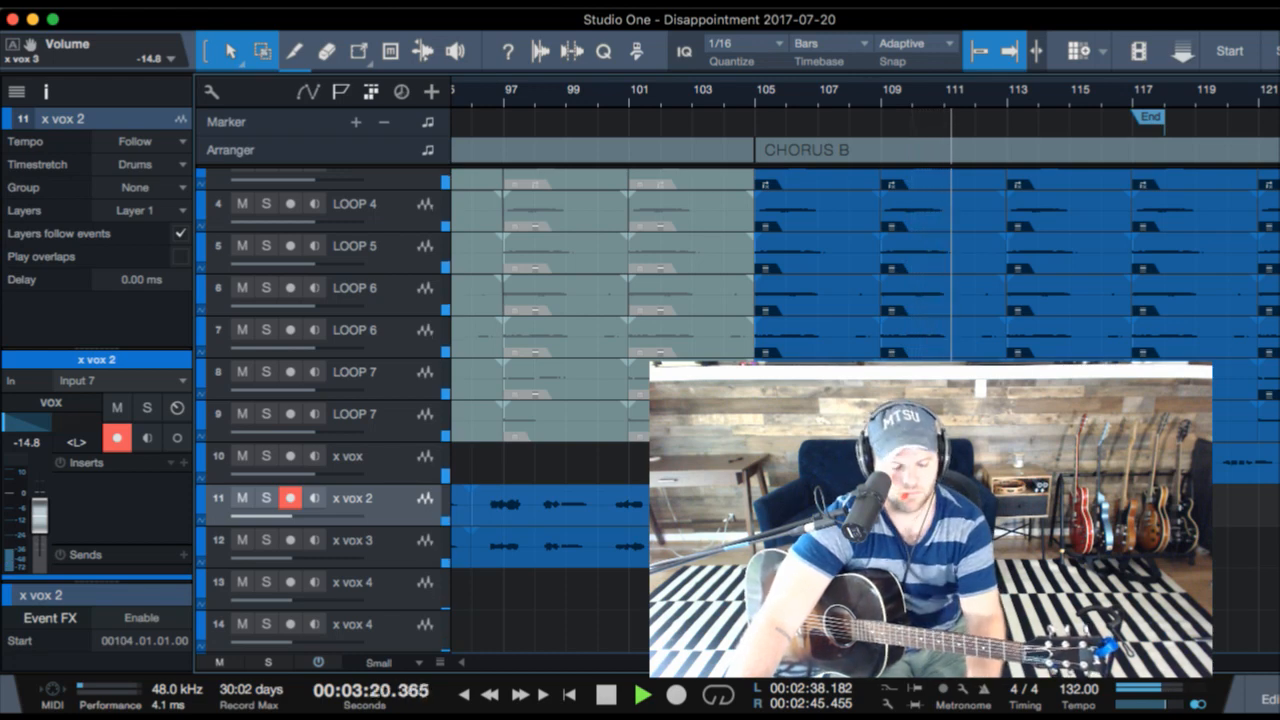
key("Down")
key("Down")
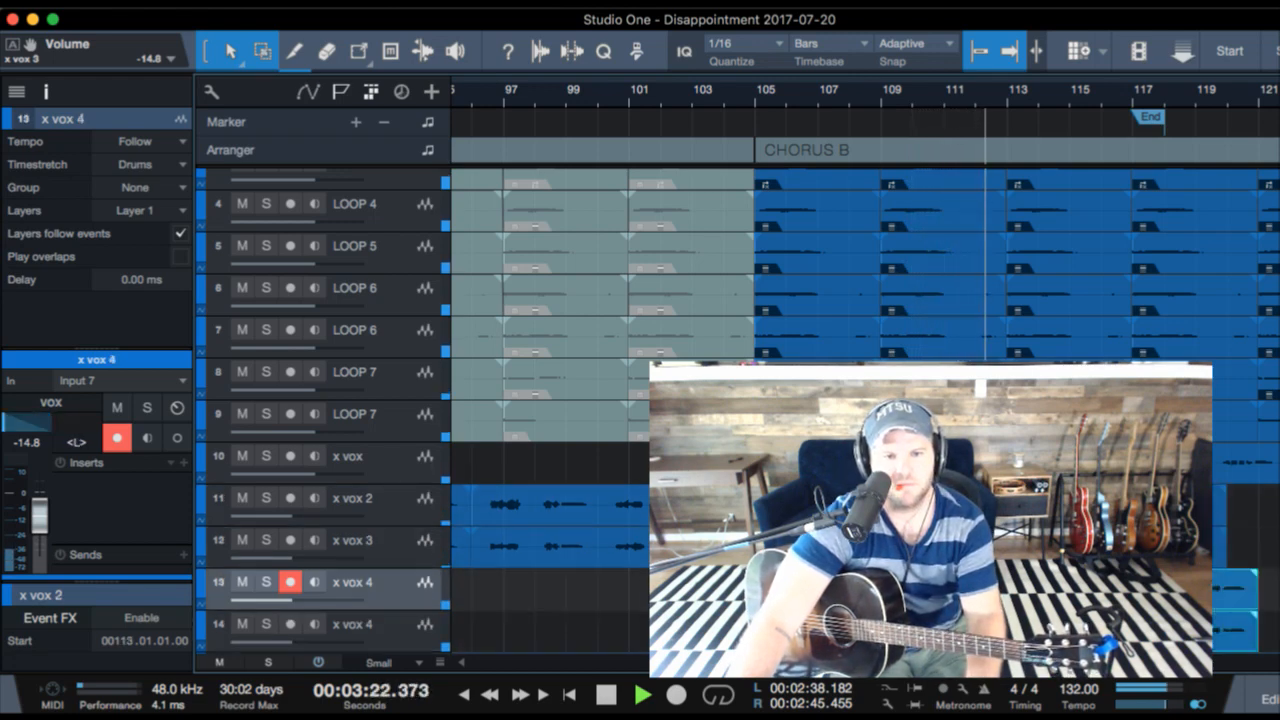
scroll(865, 400, "right", 5)
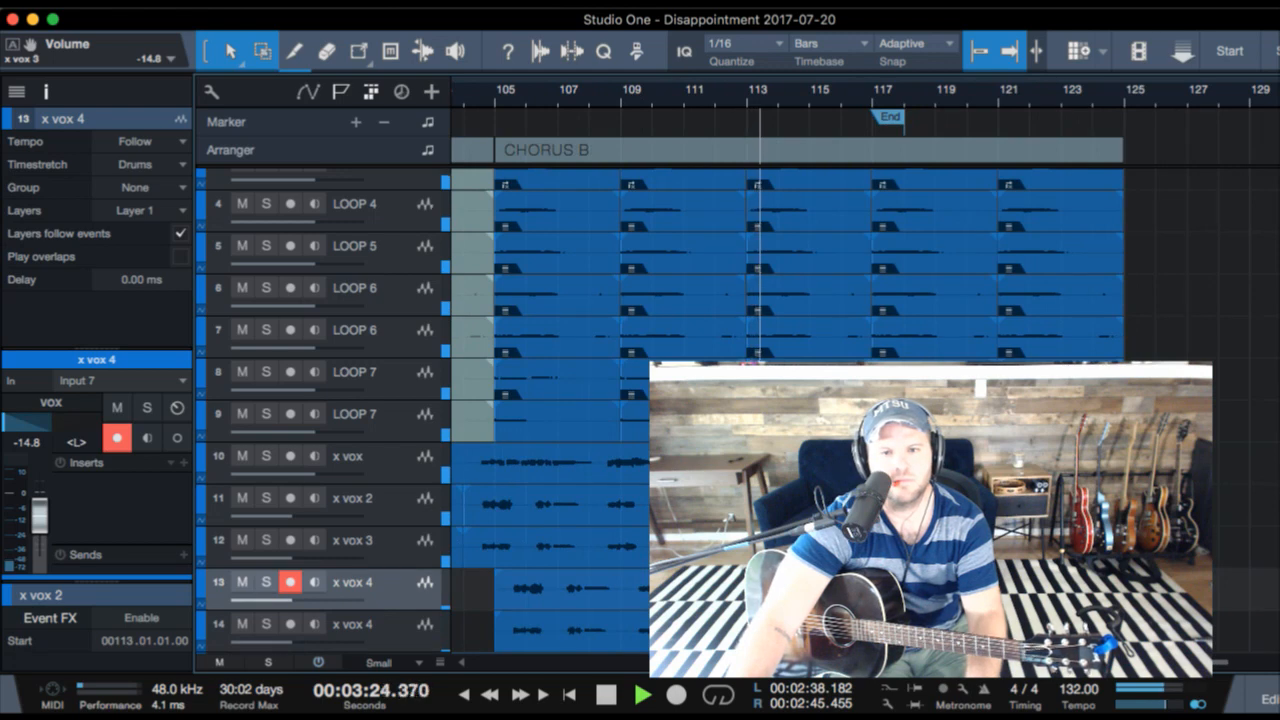
- Duplicate the x vox 2 and x vox 3 takes starting at bar 112 so the copies begin at bar 120
left_click(760, 505)
key("f")
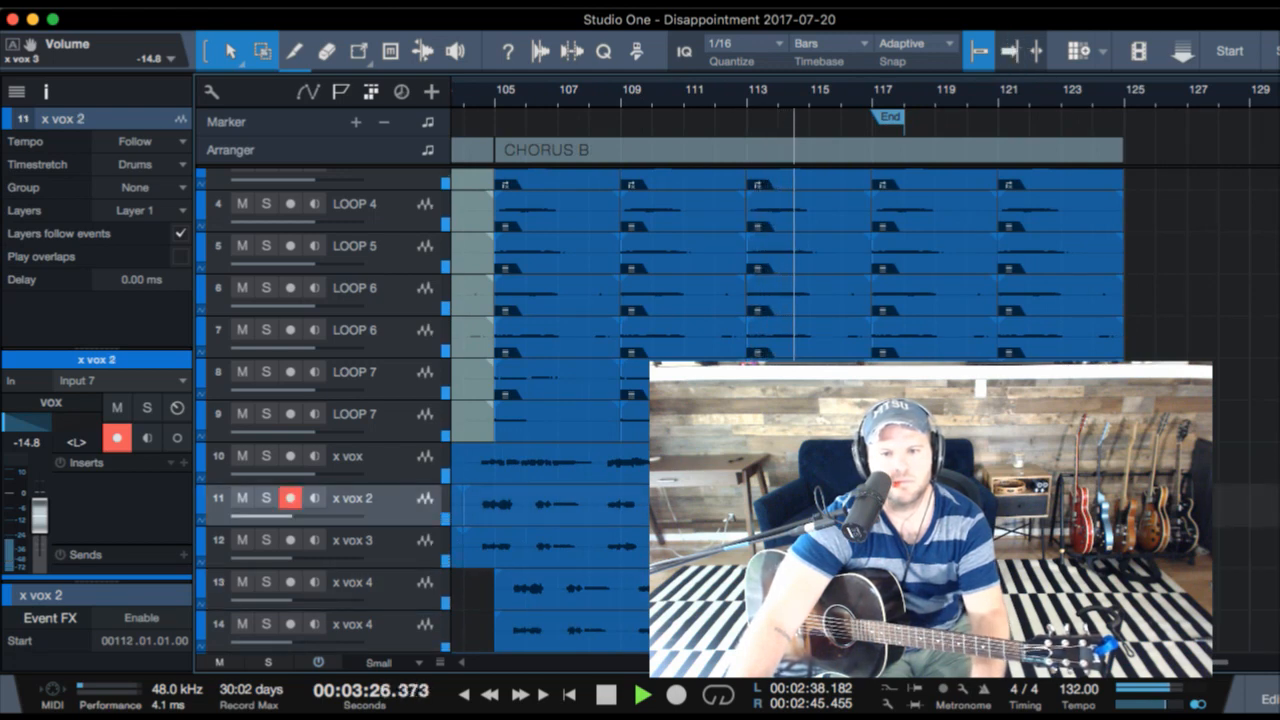
key("d")
key("Down")
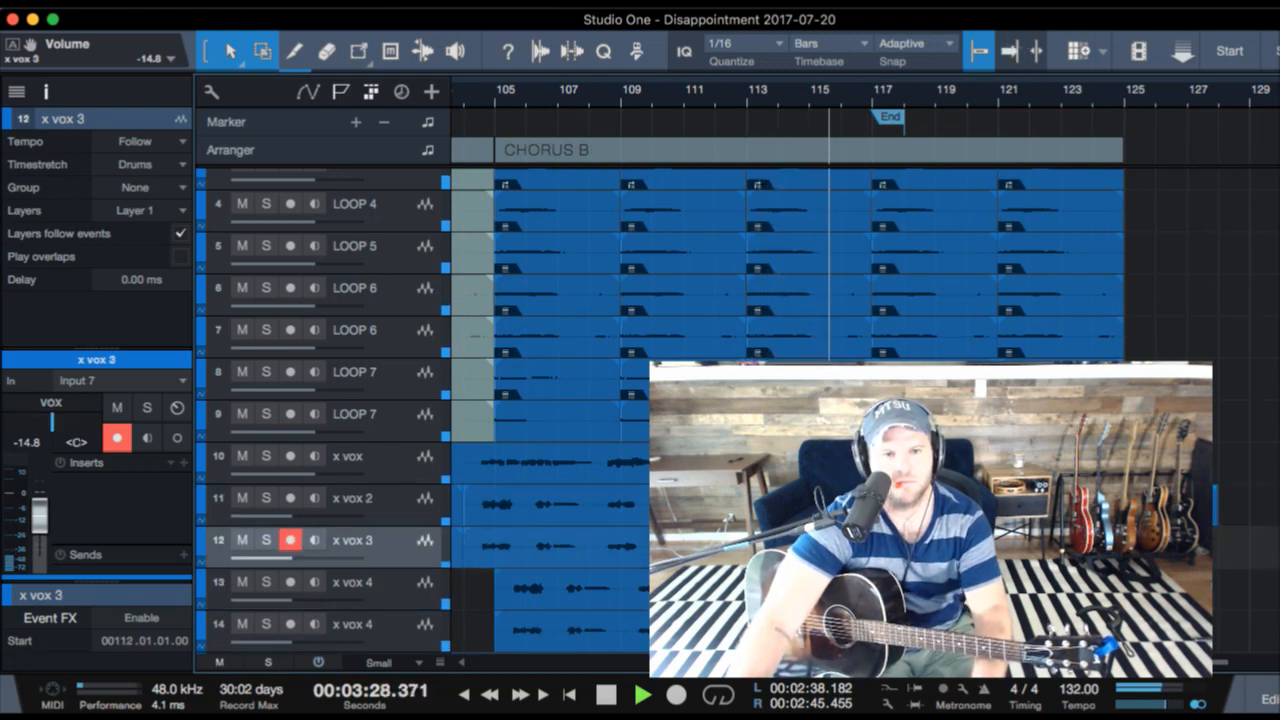
- Duplicate the takes on both x vox 4 tracks from bar 113 so the copies begin at bar 121
key("shift+Down")
key("shift+Down")
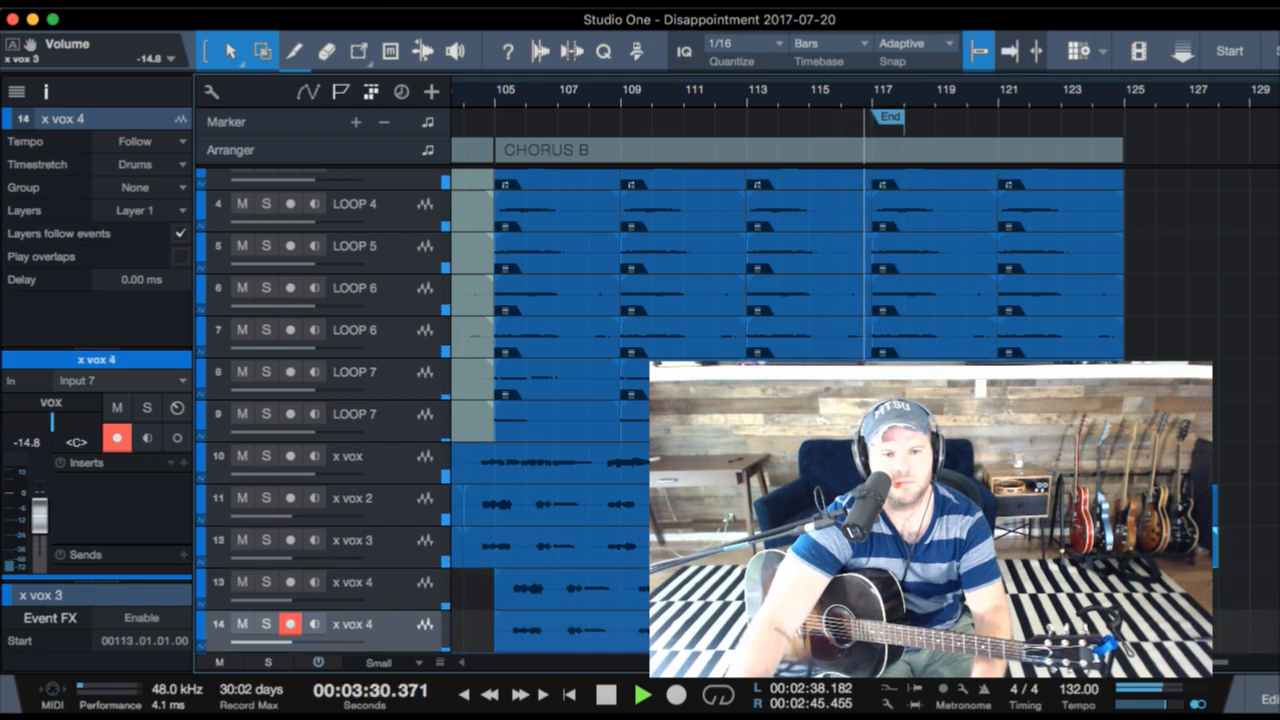
key("d")
key("Down")
key("Down")
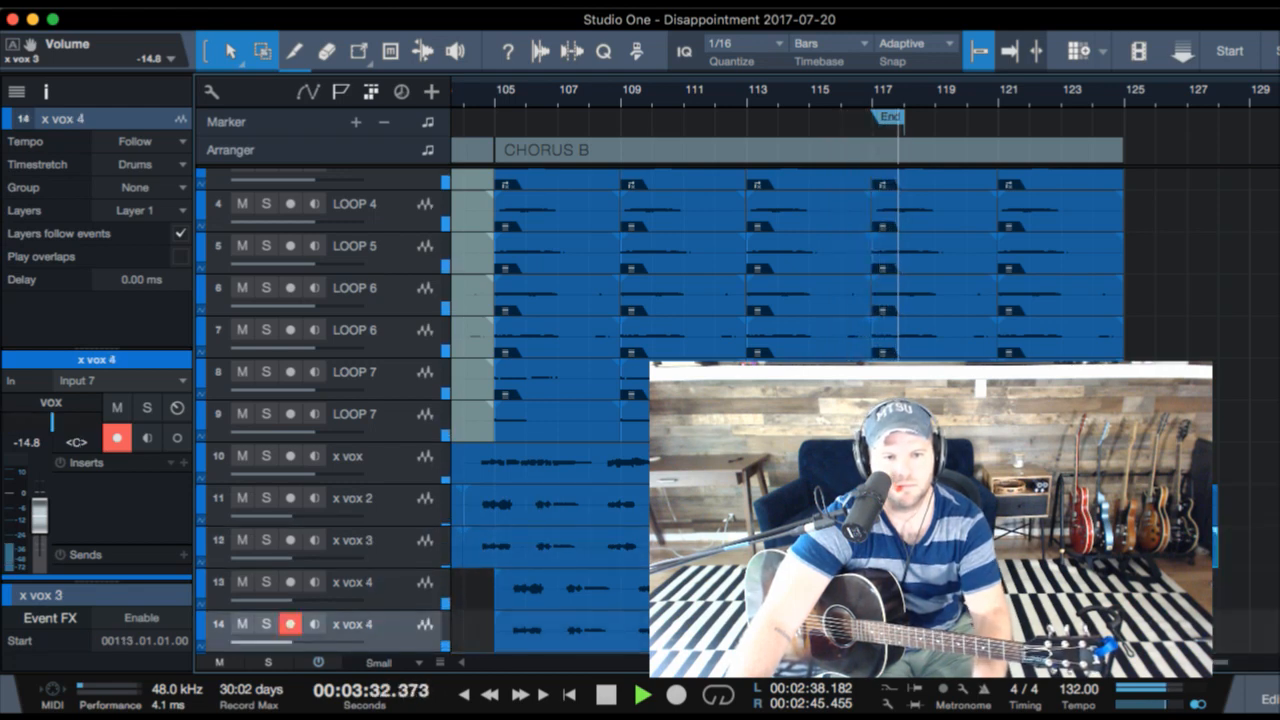
key("Up")
key("Up")
key("Down")
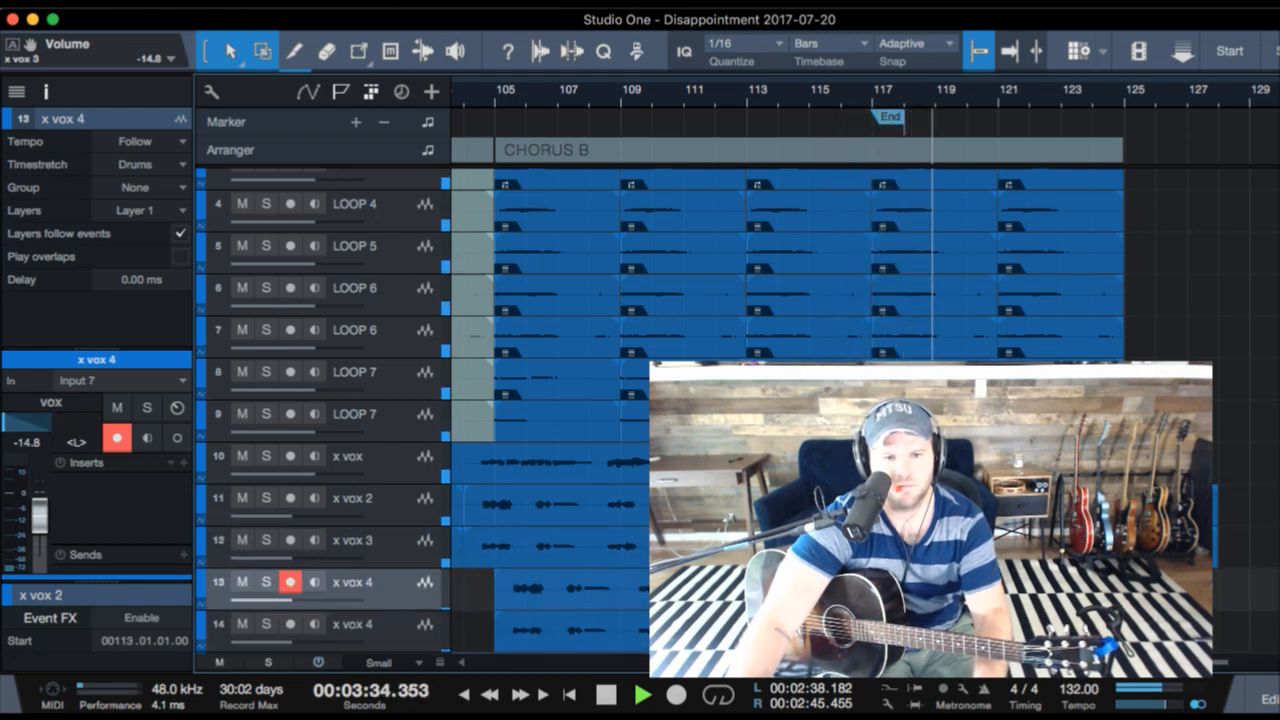
key("Down")
key("Up")
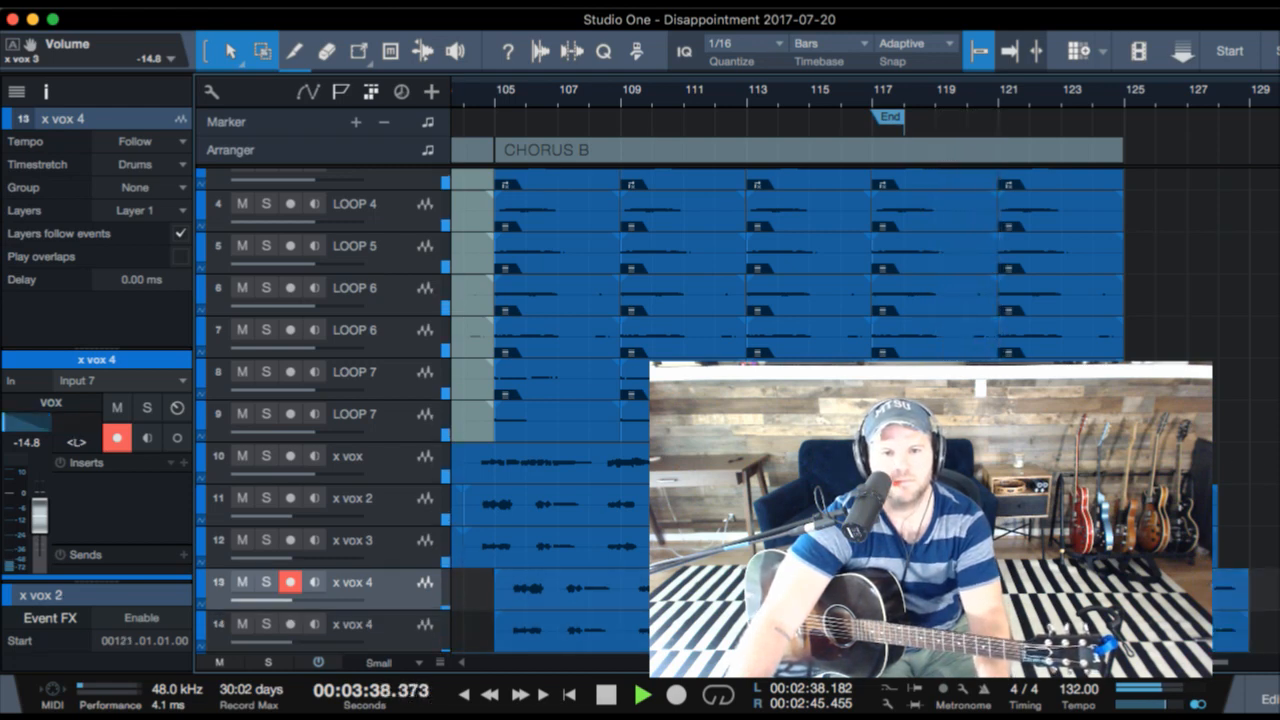
- Remove the vocal take tails past bar 125 at the end of CHORUS B and play the ending from bar 123
key("Up")
key("Up")
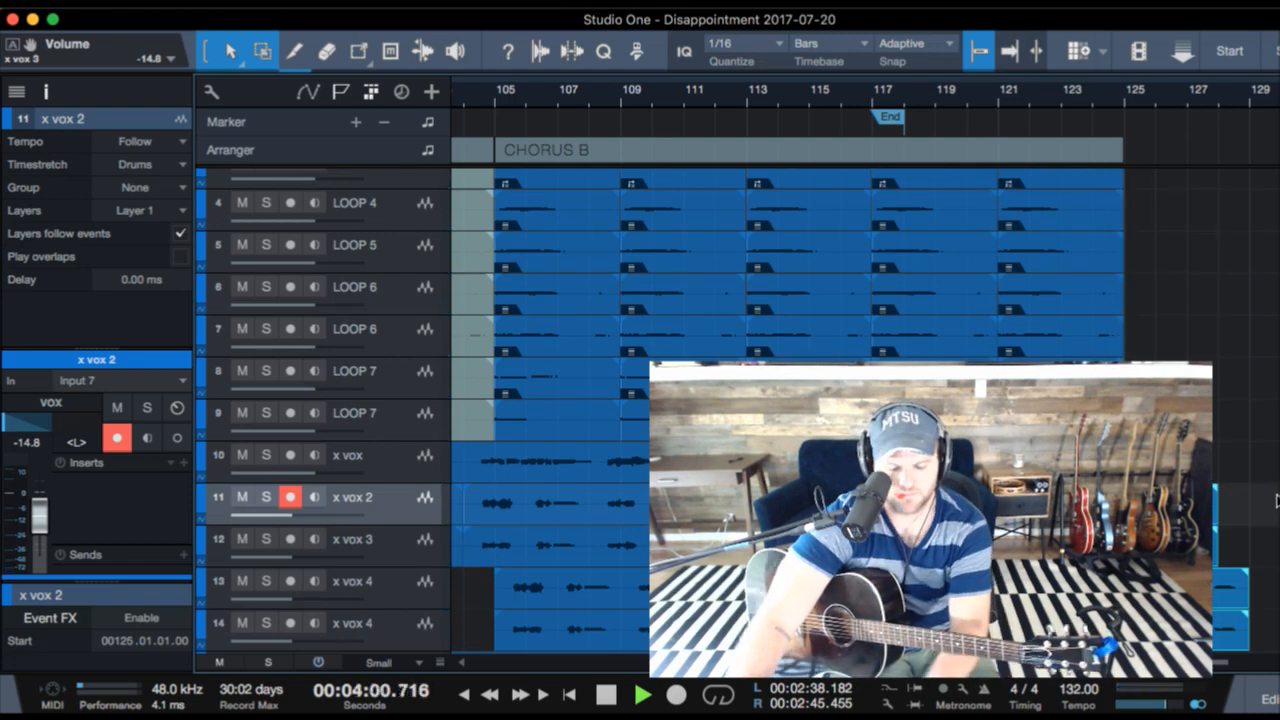
left_click(1070, 94)
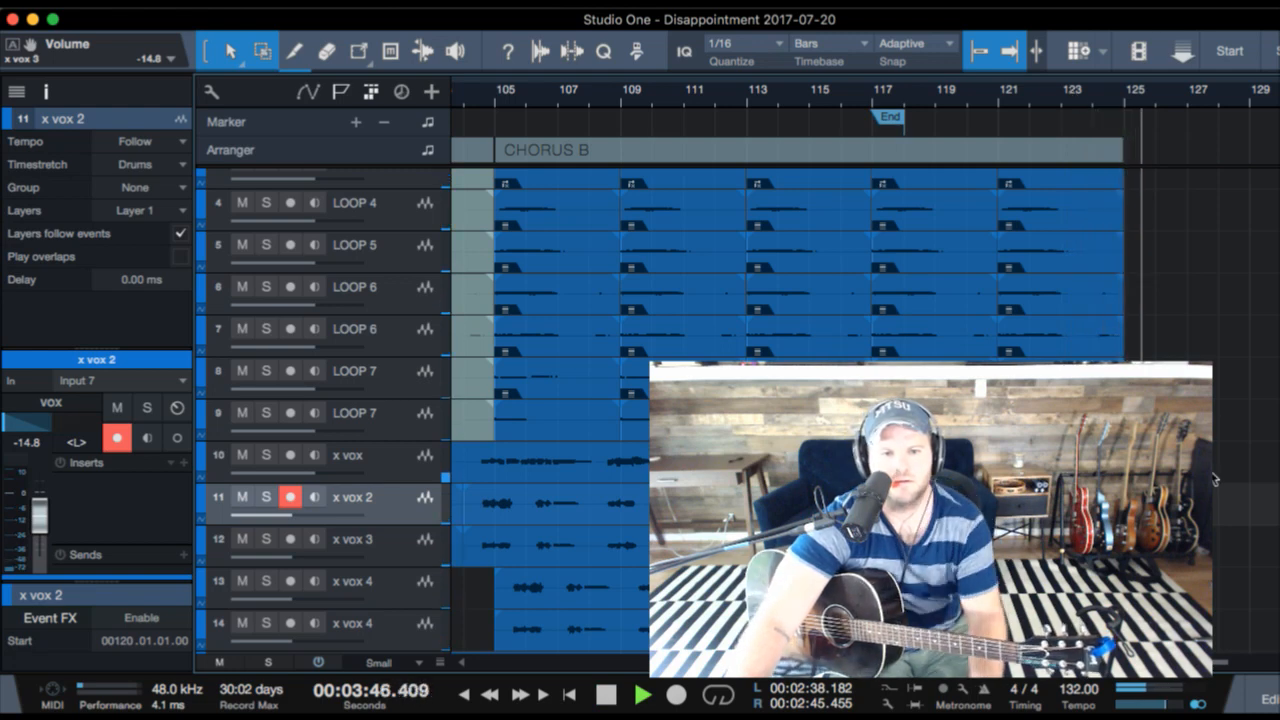
key("space")
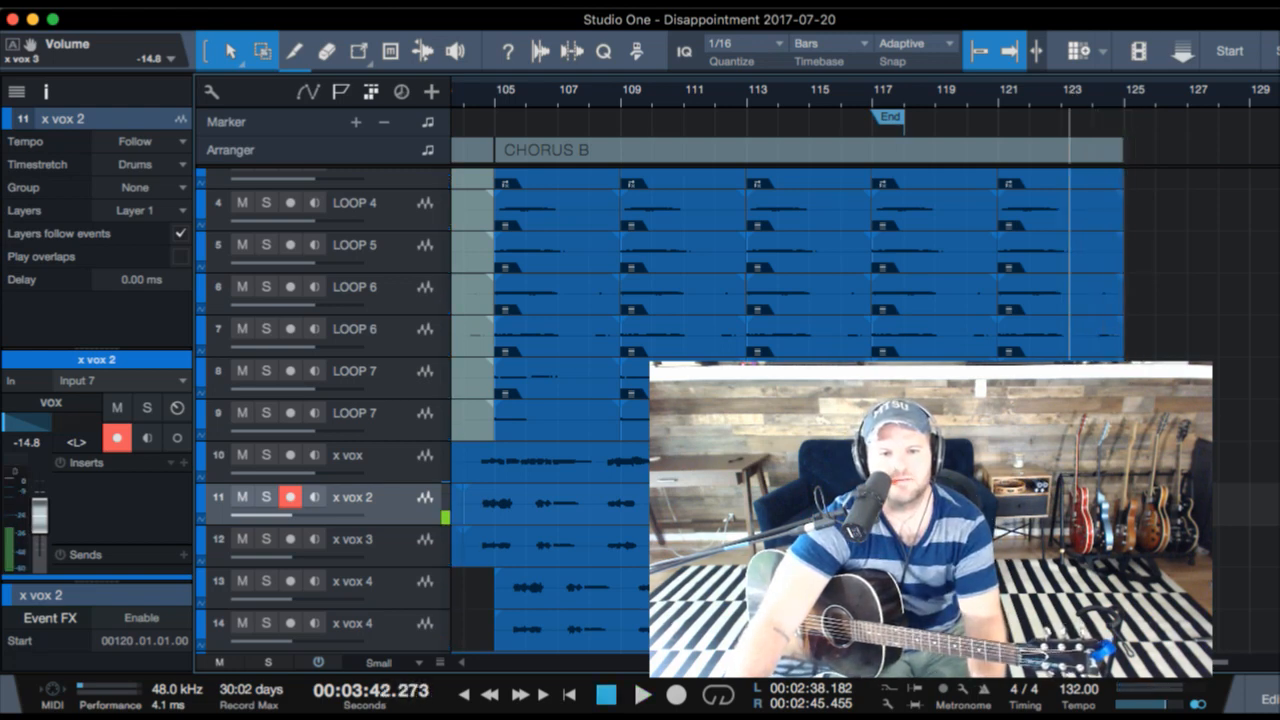
- Play from just before CHORUS B and group the two x vox 4 tracks together
scroll(645, 100, "left", 5)
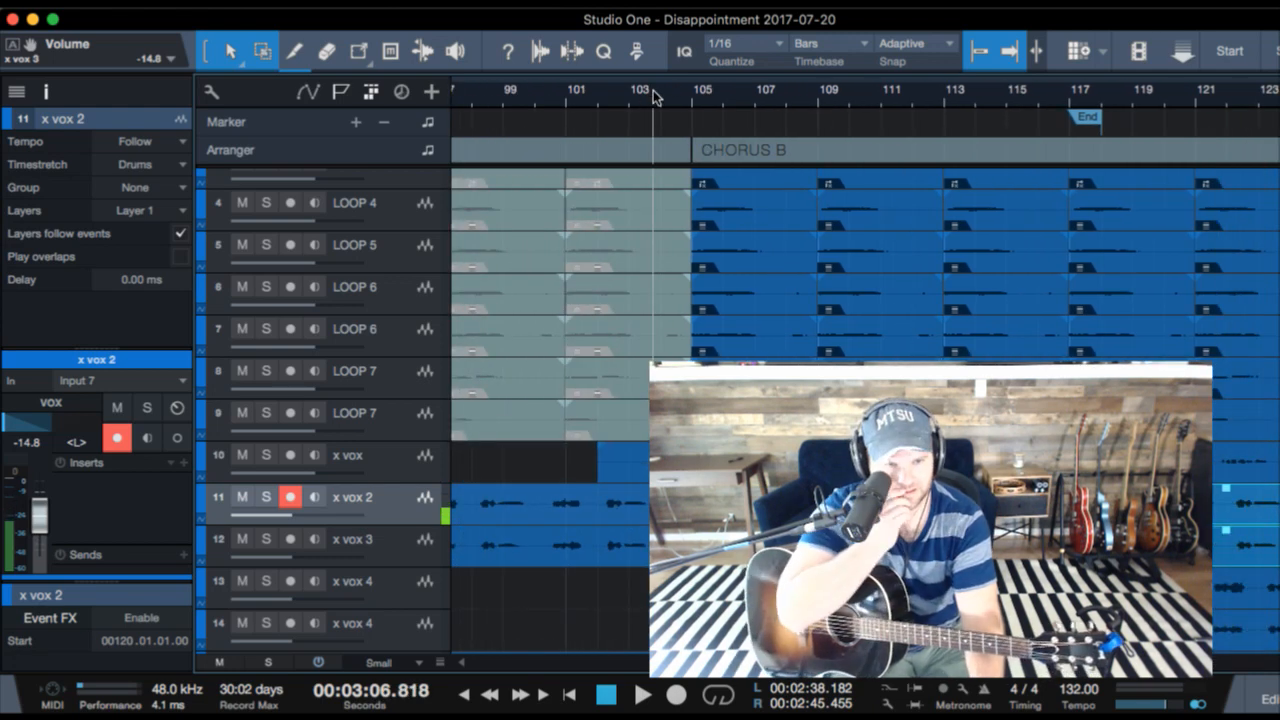
key("space")
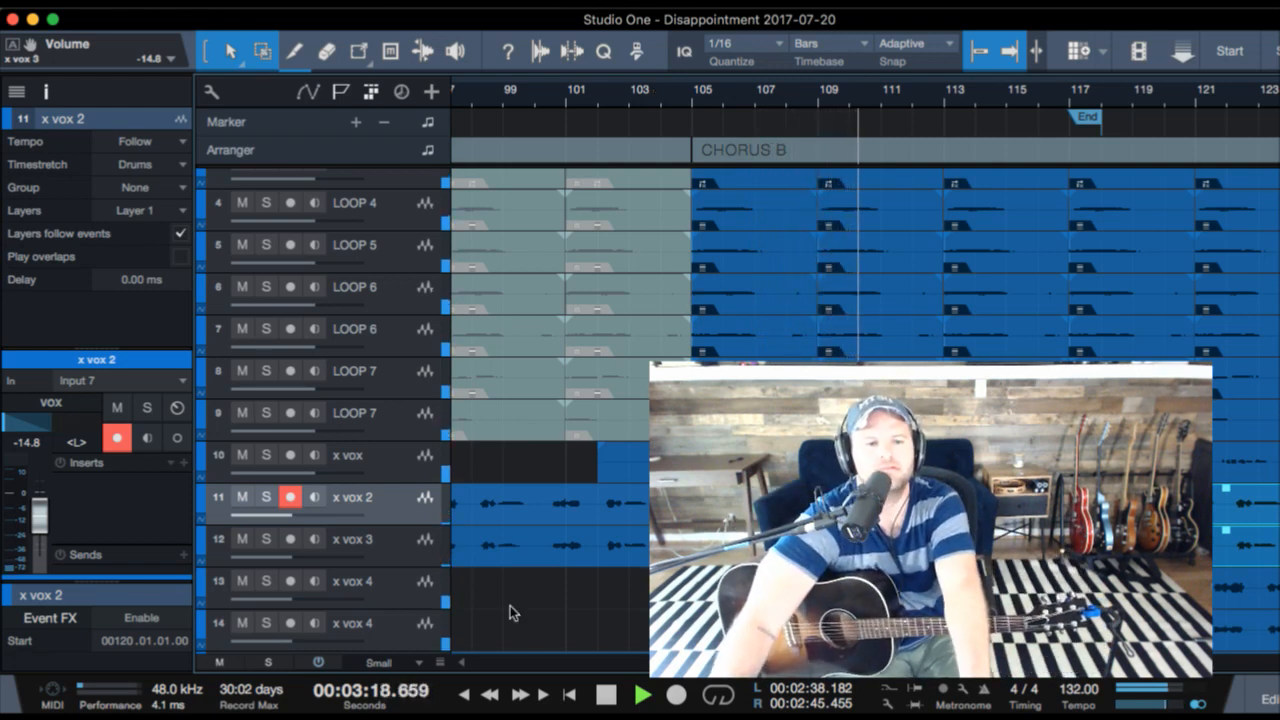
left_click(397, 592)
left_click(398, 636, "shift")
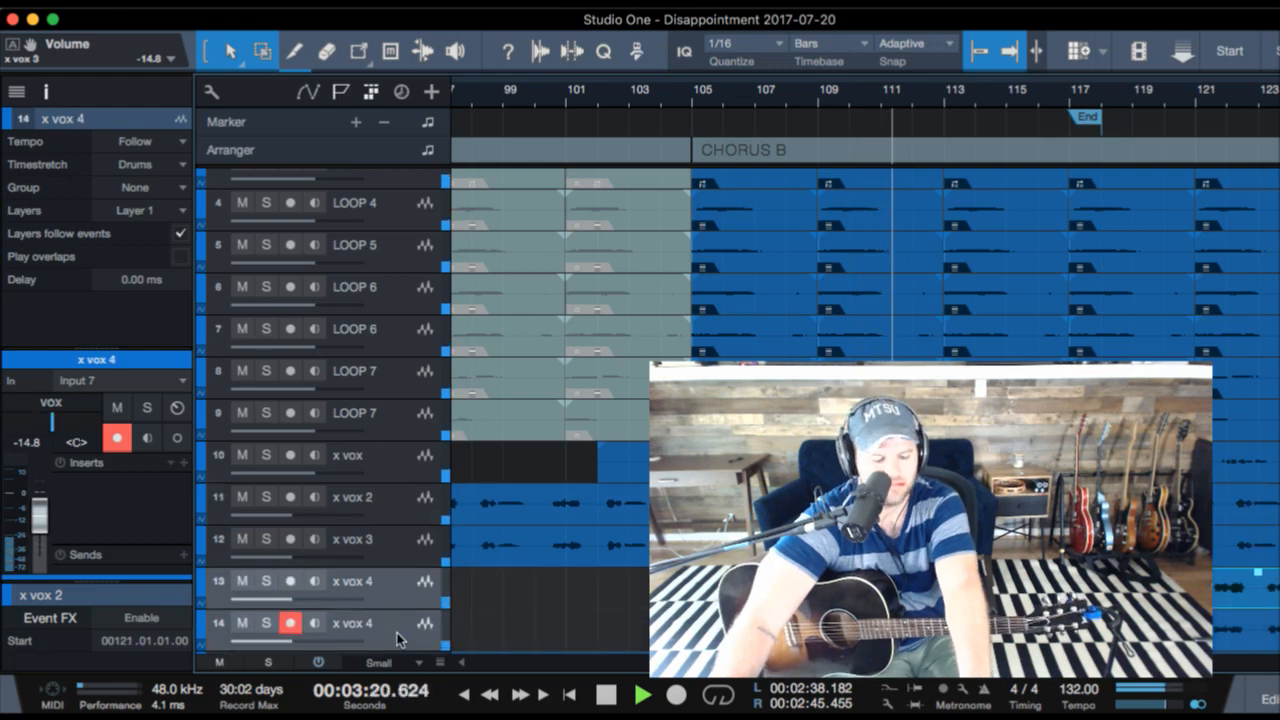
key("super+g")
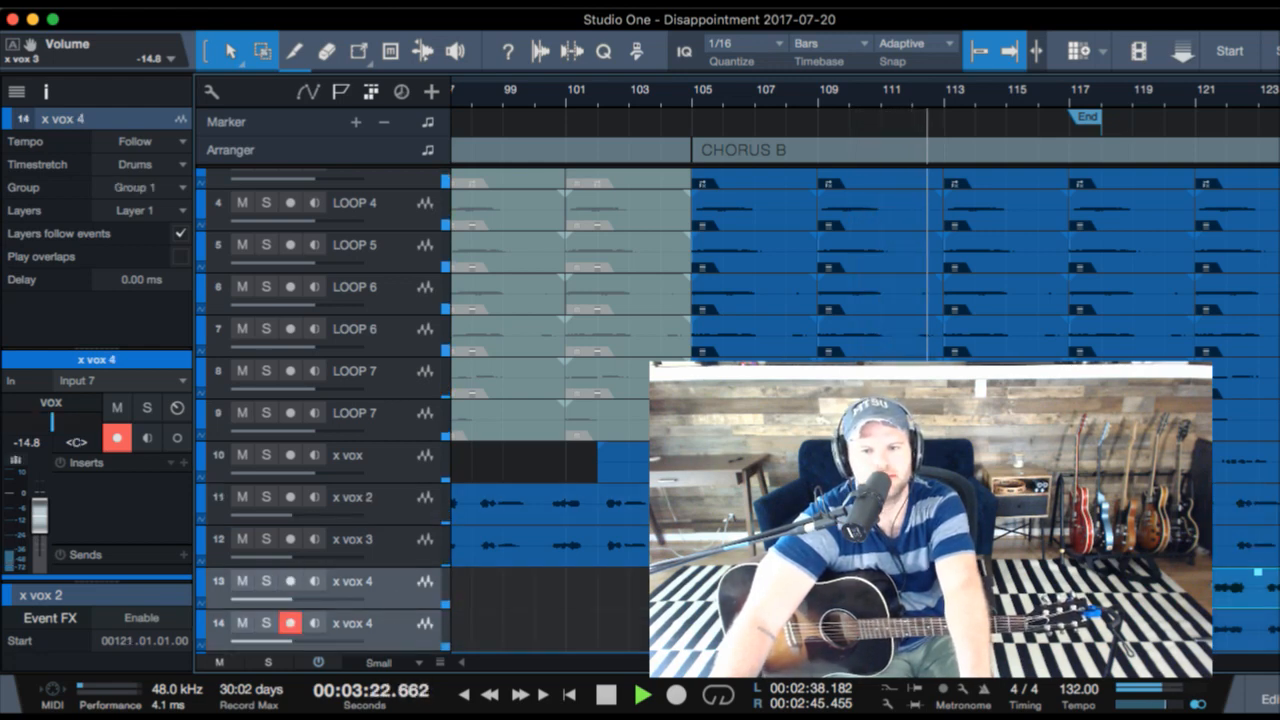
- Route the output of x vox 2, x vox 3 and both x vox 4 tracks to the BGV bus
left_click(930, 588)
scroll(680, 250, "down", 2)
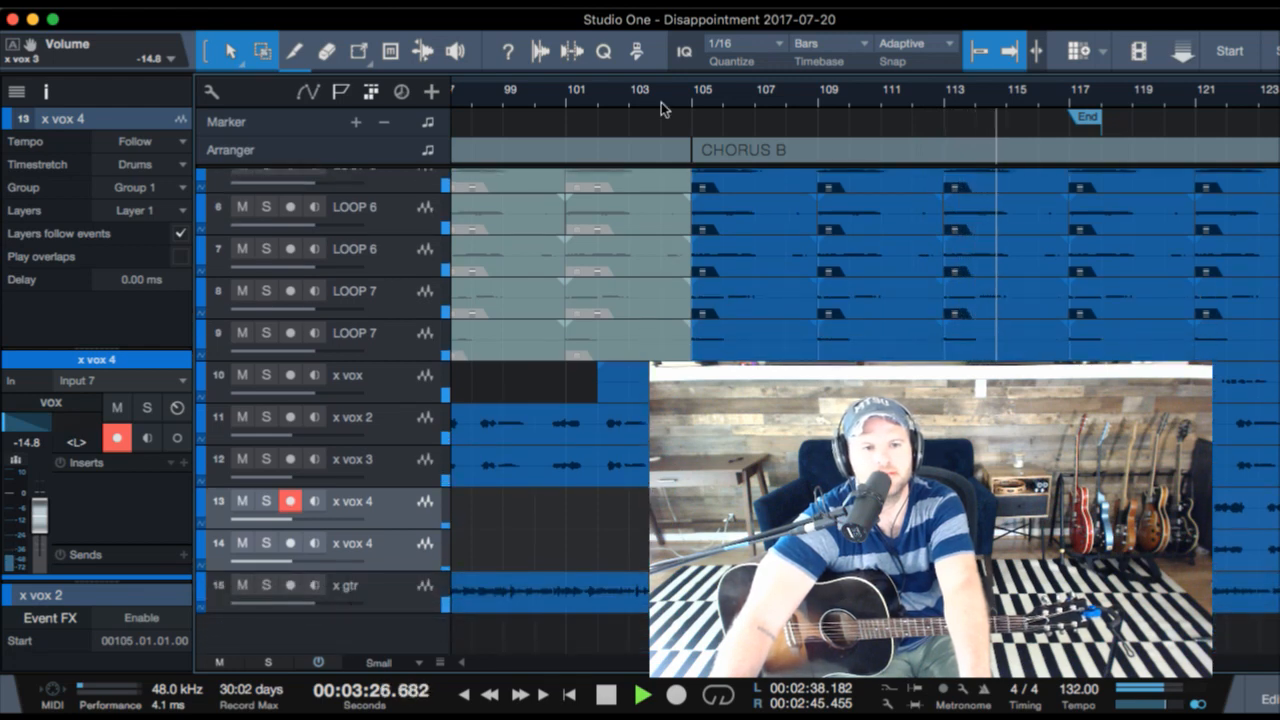
left_click_drag(657, 96, 648, 43)
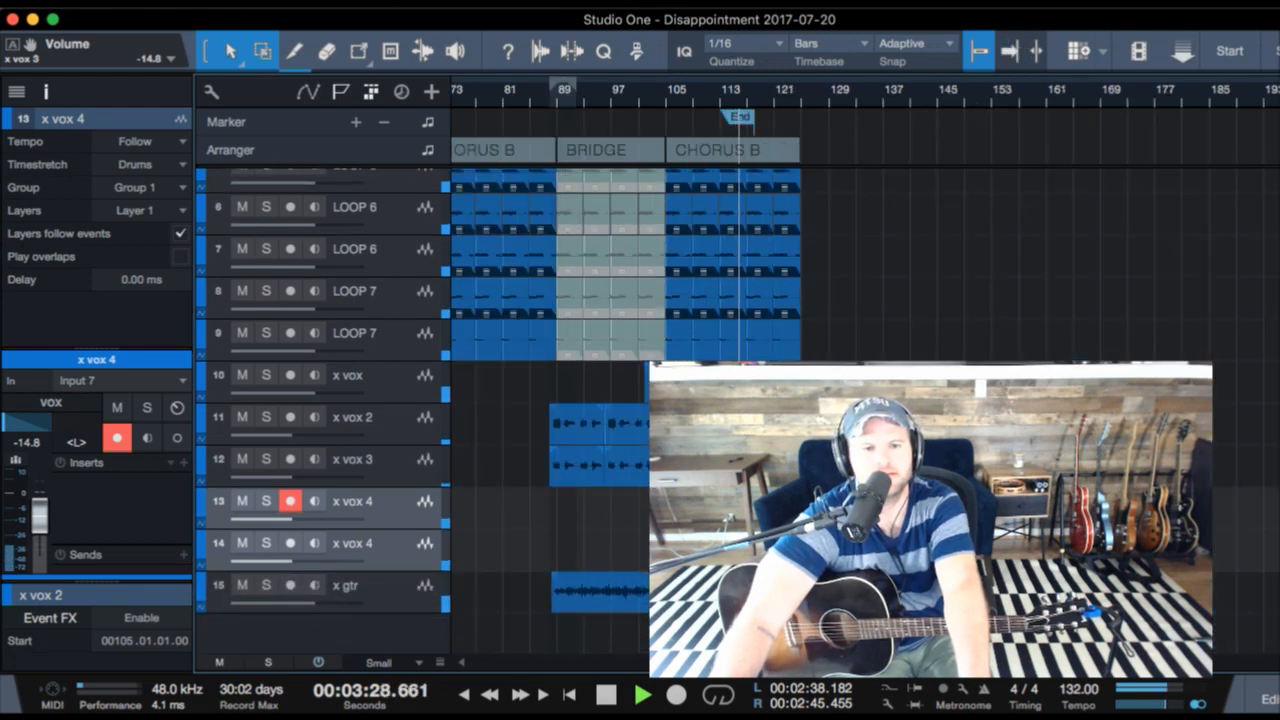
left_click(380, 435)
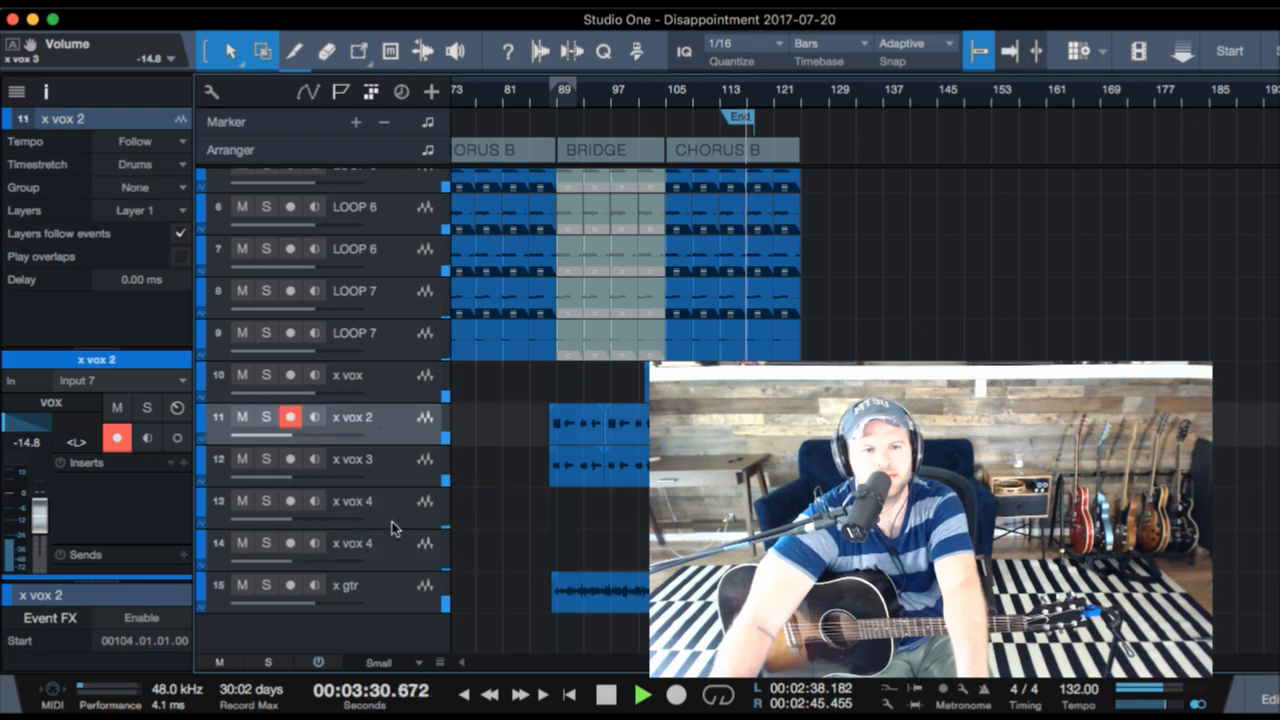
left_click(395, 548, "shift")
left_click(62, 403)
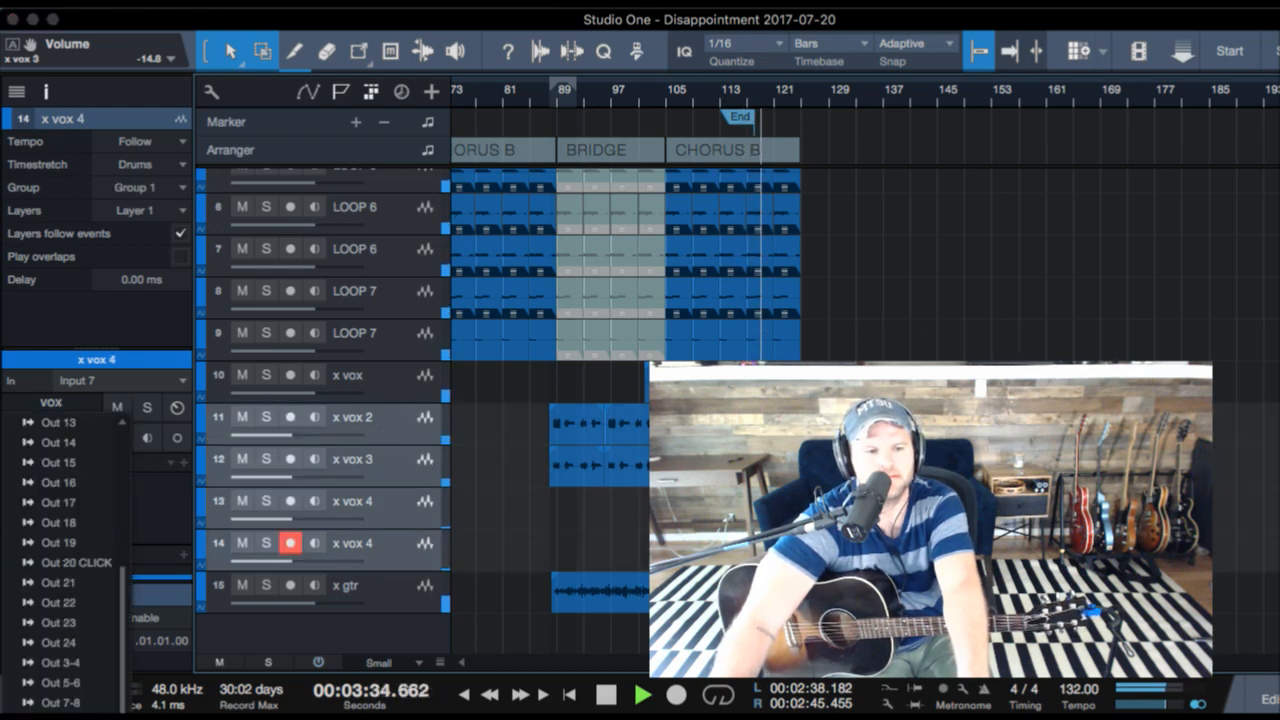
scroll(65, 560, "down", 3)
left_click(62, 712)
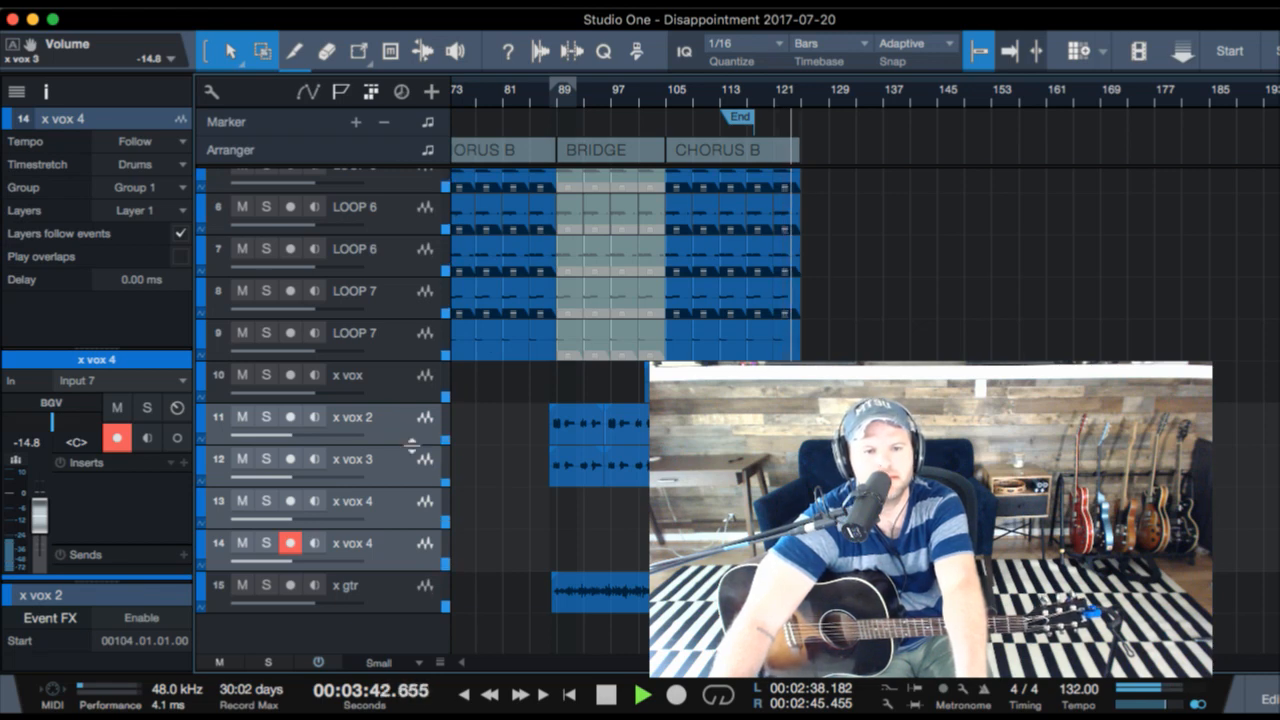
- Stop playback, select the x vox track for recording, and play the song from the beginning
key("space")
scroll(608, 277, "left", 10)
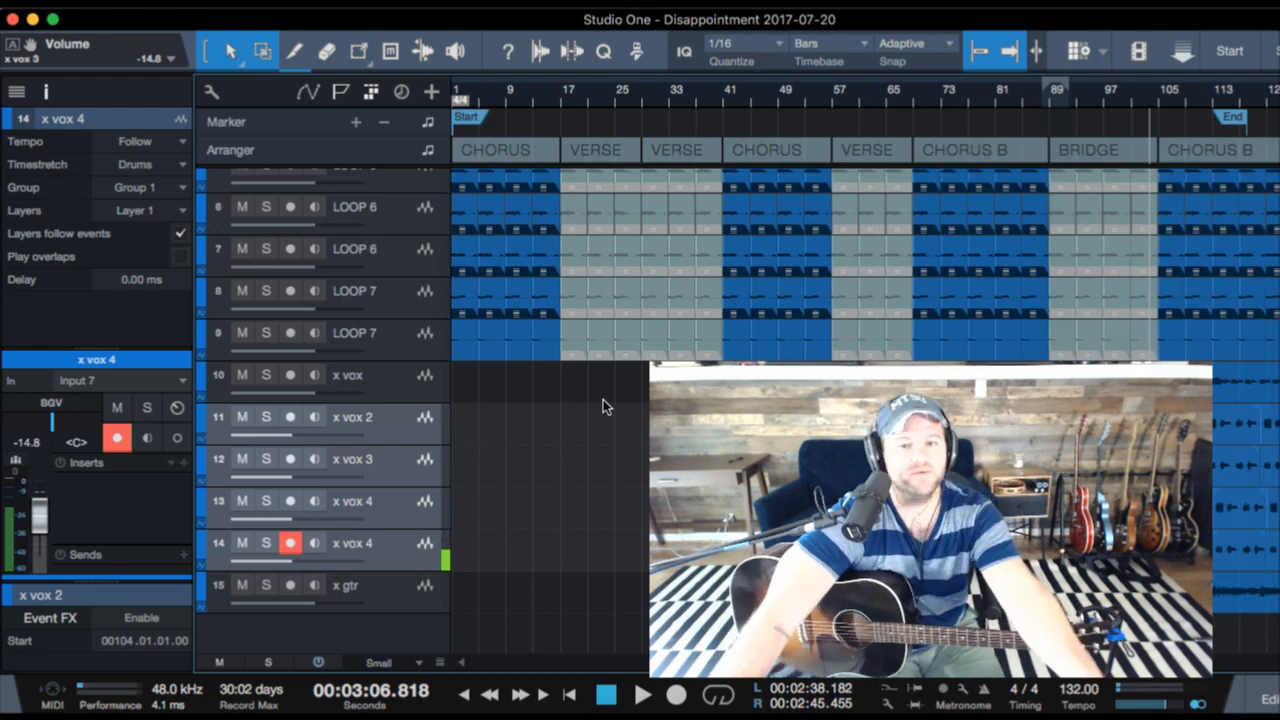
left_click(405, 375)
key("comma")
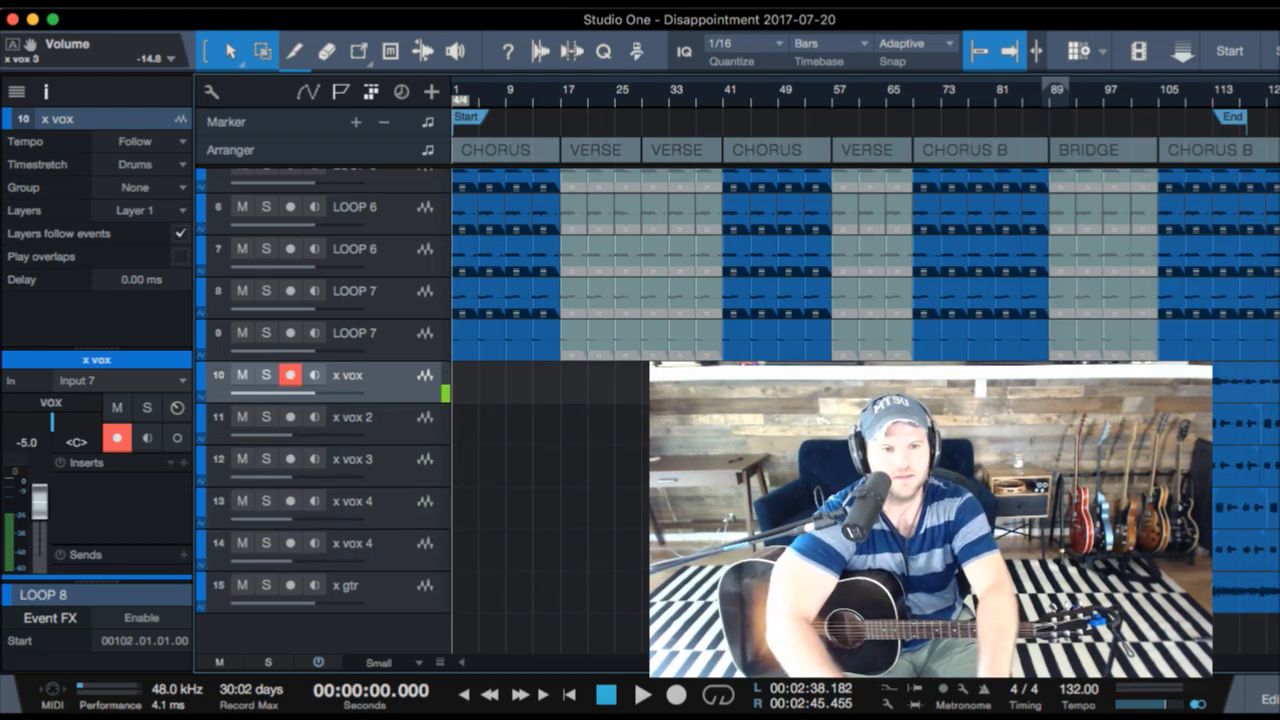
key("space")
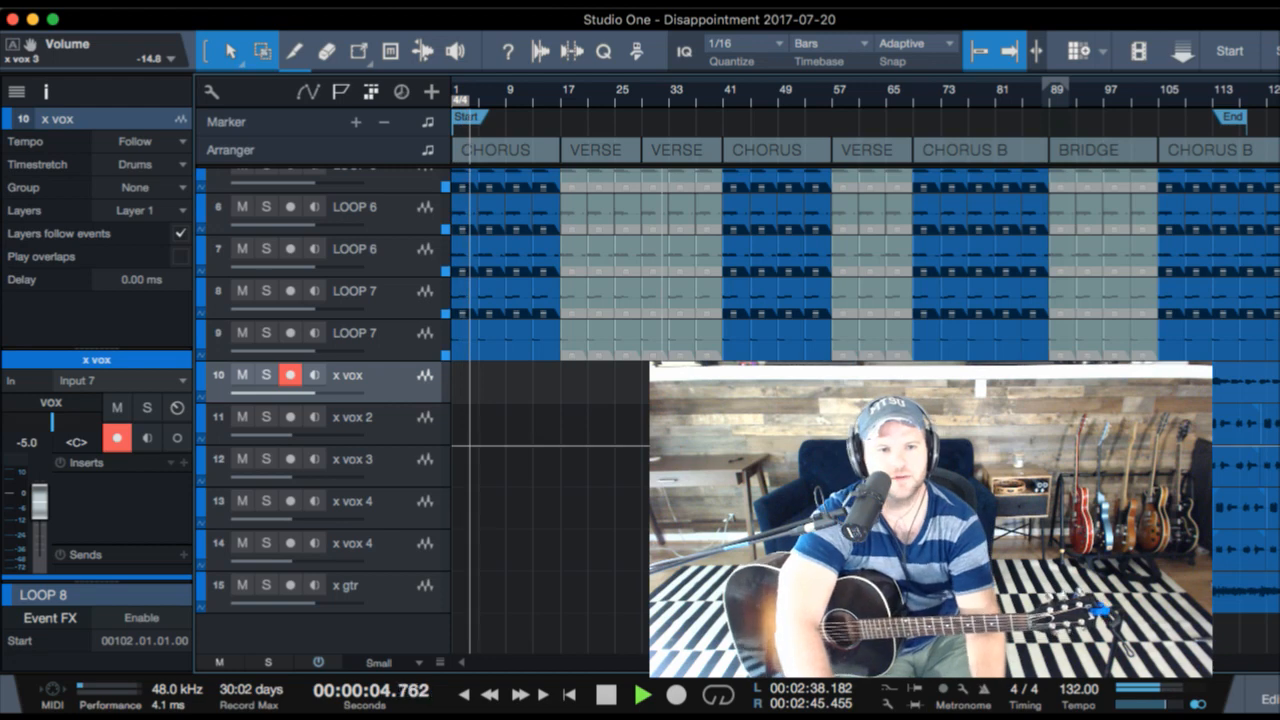
- Switch to the "I Don't Wanna Look" lyrics note, move its window aside and show the lyrics from the top
key("super+Tab")
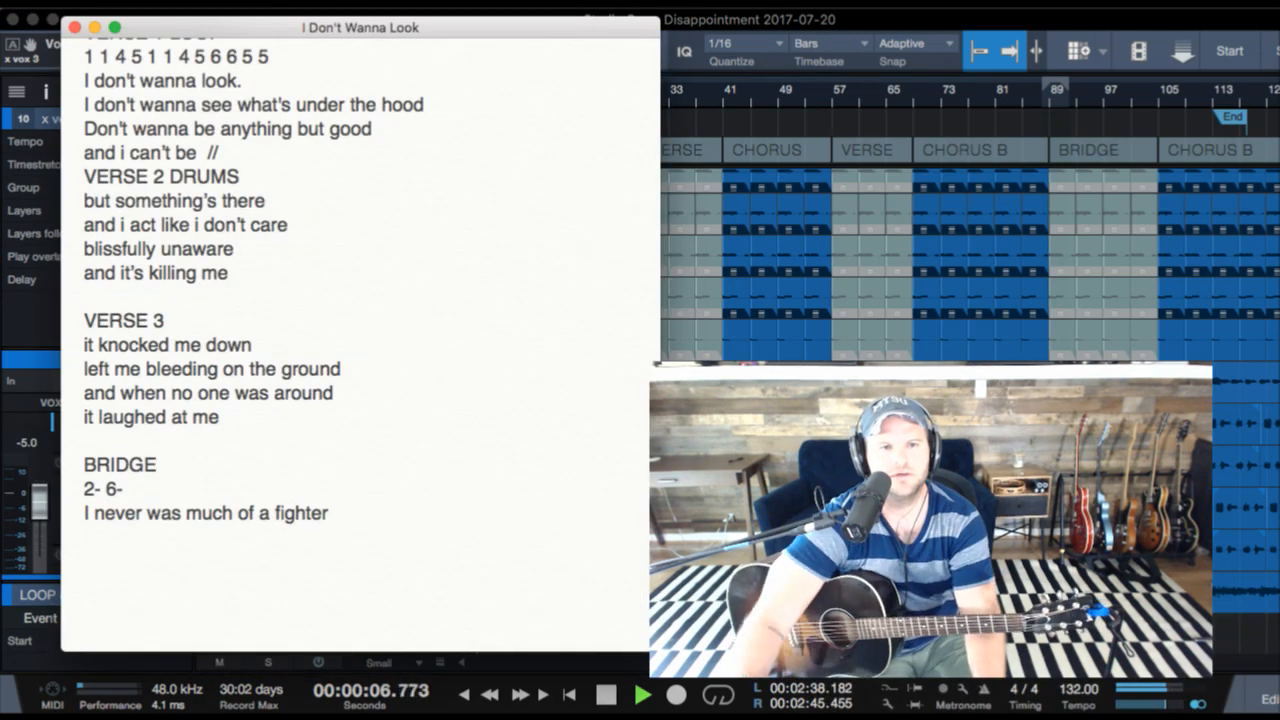
left_click_drag(349, 34, 319, 39)
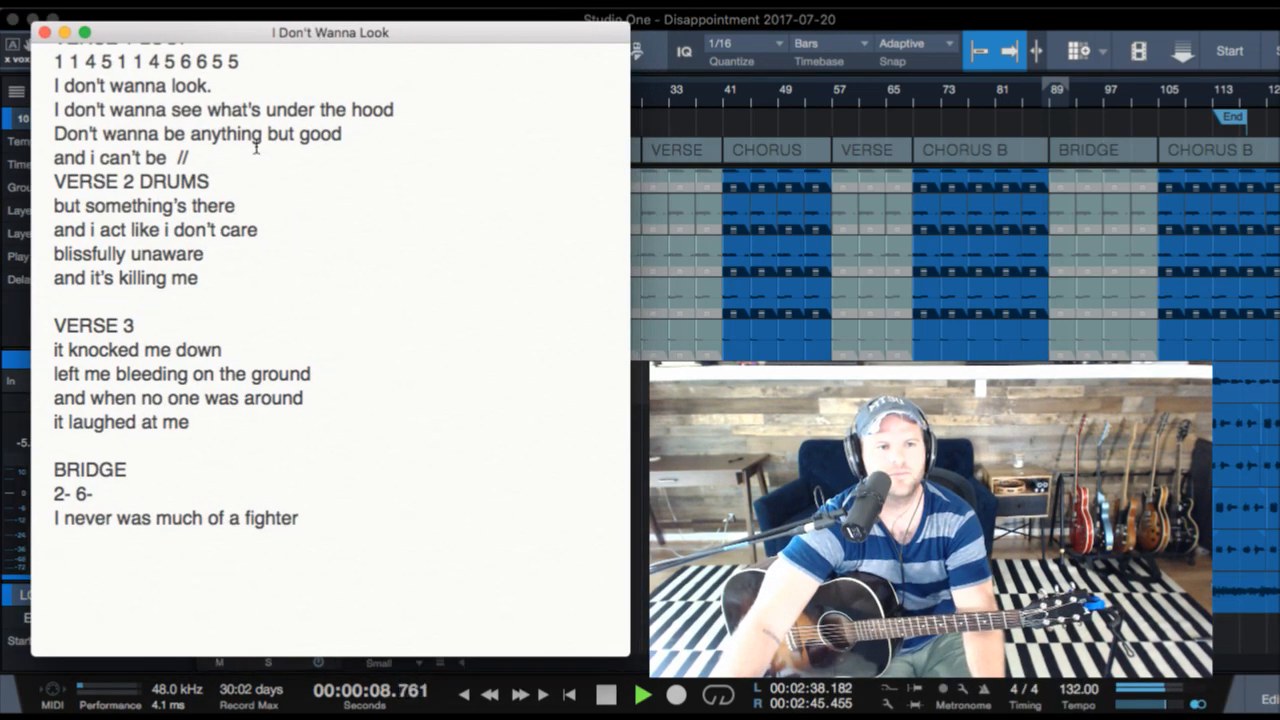
scroll(257, 143, "up", 10)
left_click_drag(401, 44, 366, 42)
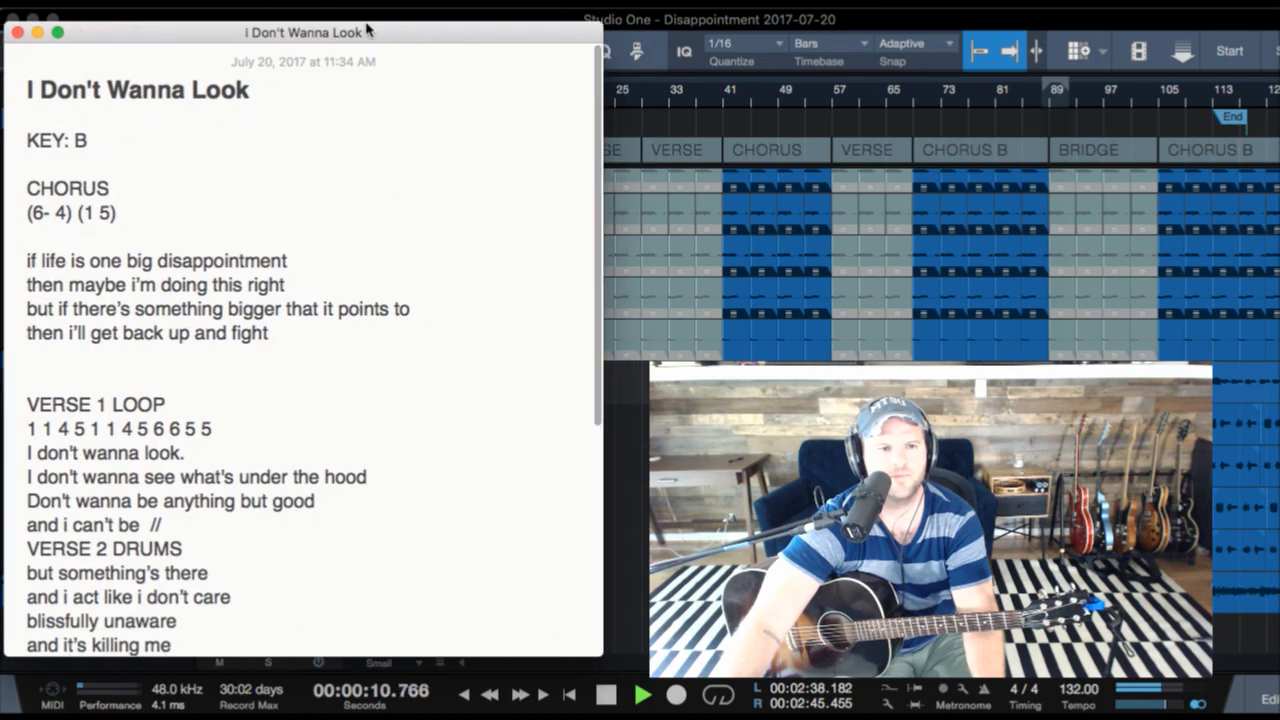
- Scroll the lyrics note to the verses and bridge, and move its window clear of the track list
scroll(22, 550, "down", 8)
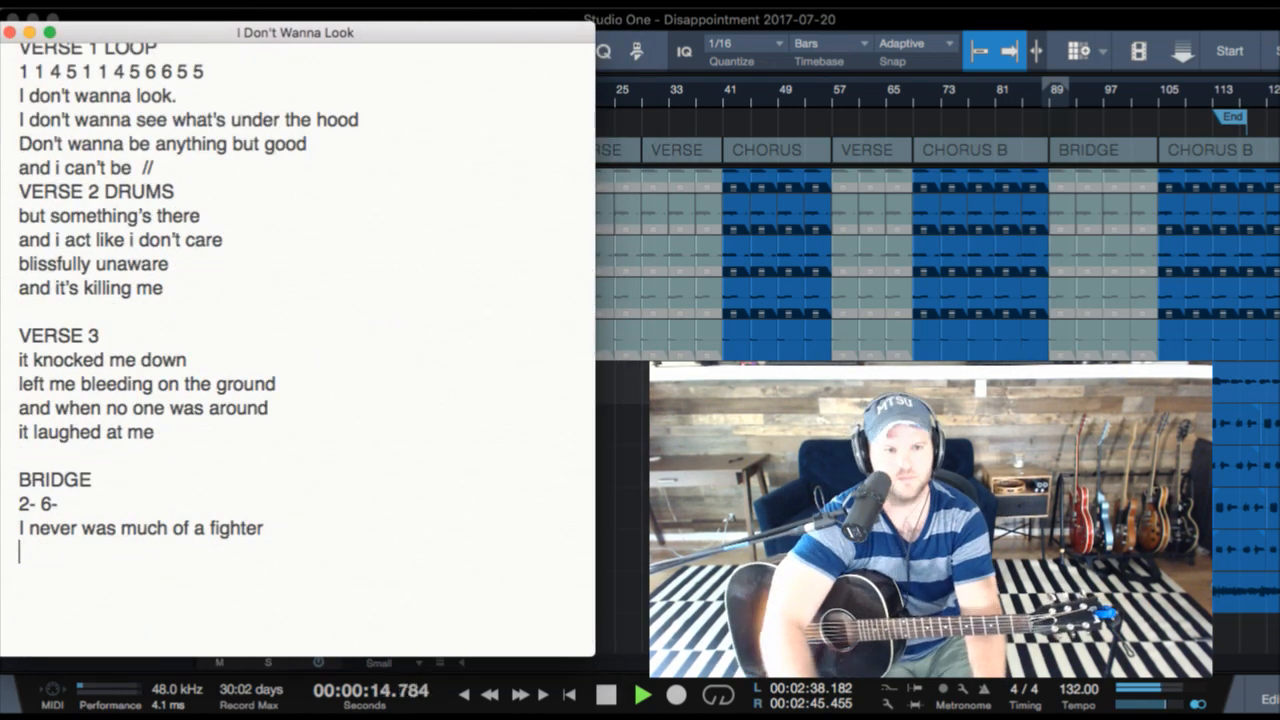
left_click_drag(80, 35, 840, 103)
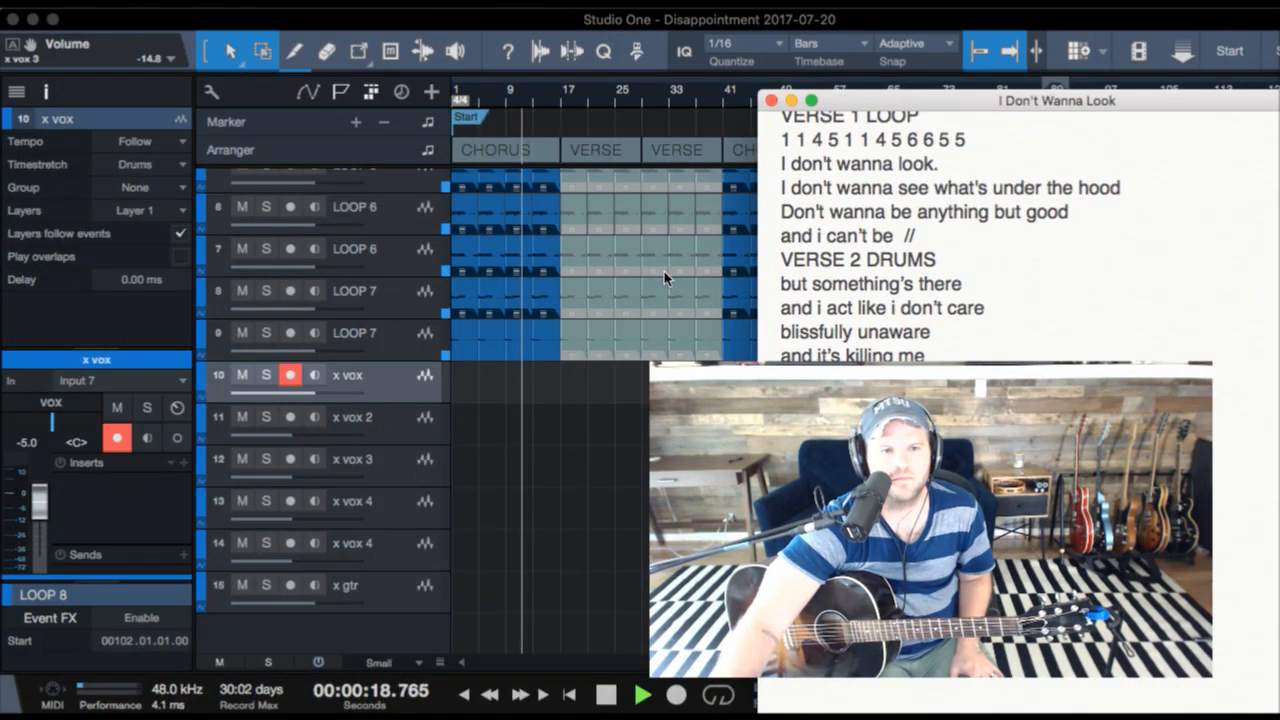
left_click(396, 27)
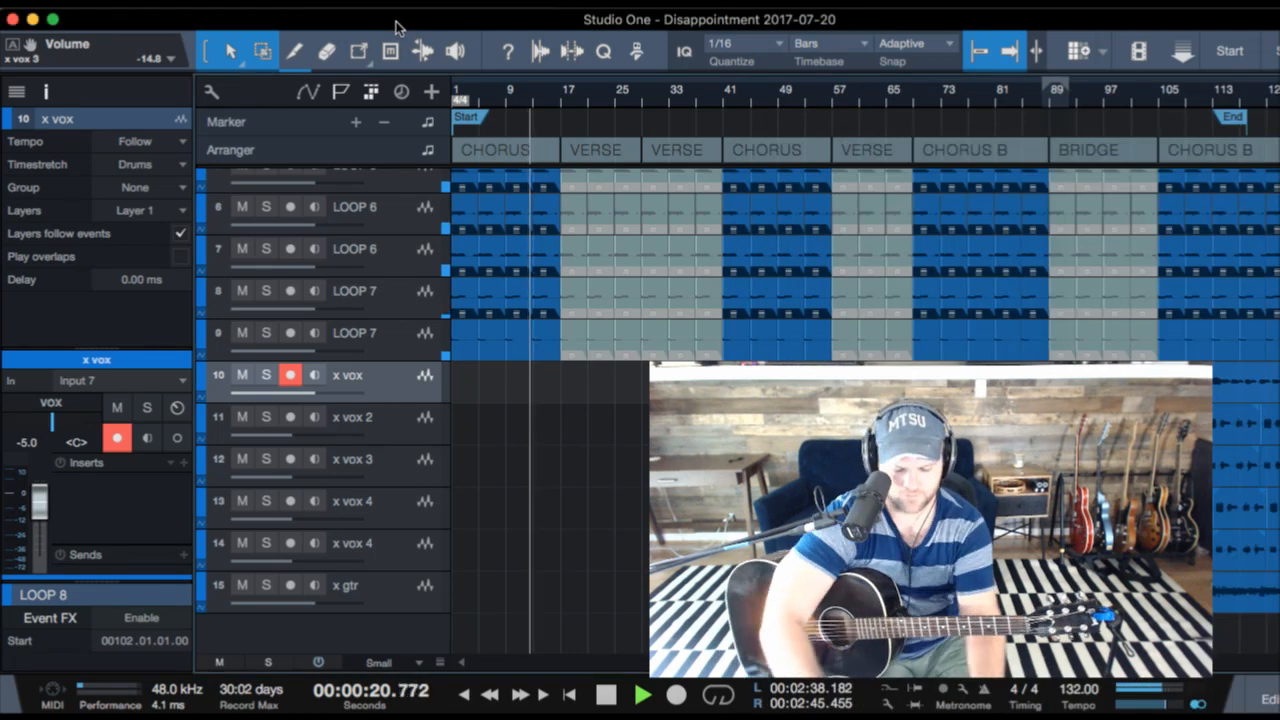
- Record a lead vocal on the x vox track from near the end of the opening CHORUS, following the lyrics note
key("KP_Multiply")
key("super+Tab")
scroll(799, 305, "up", 10)
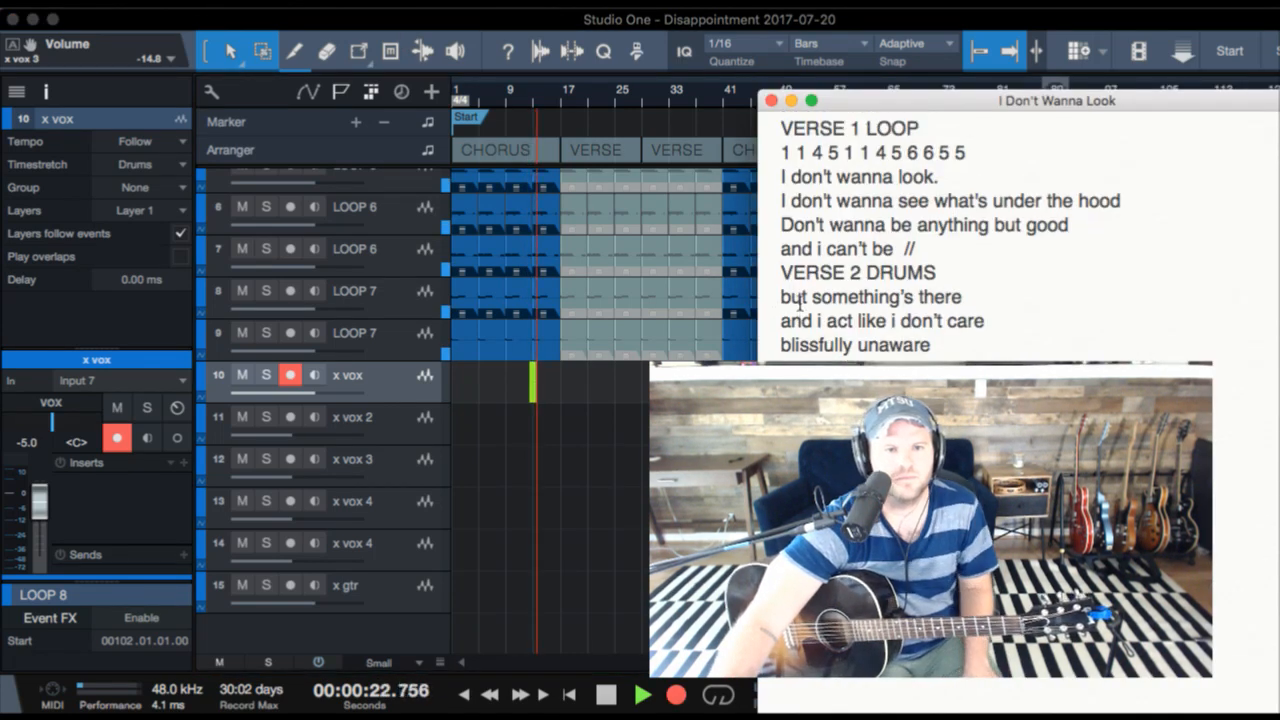
scroll(799, 305, "down", 3)
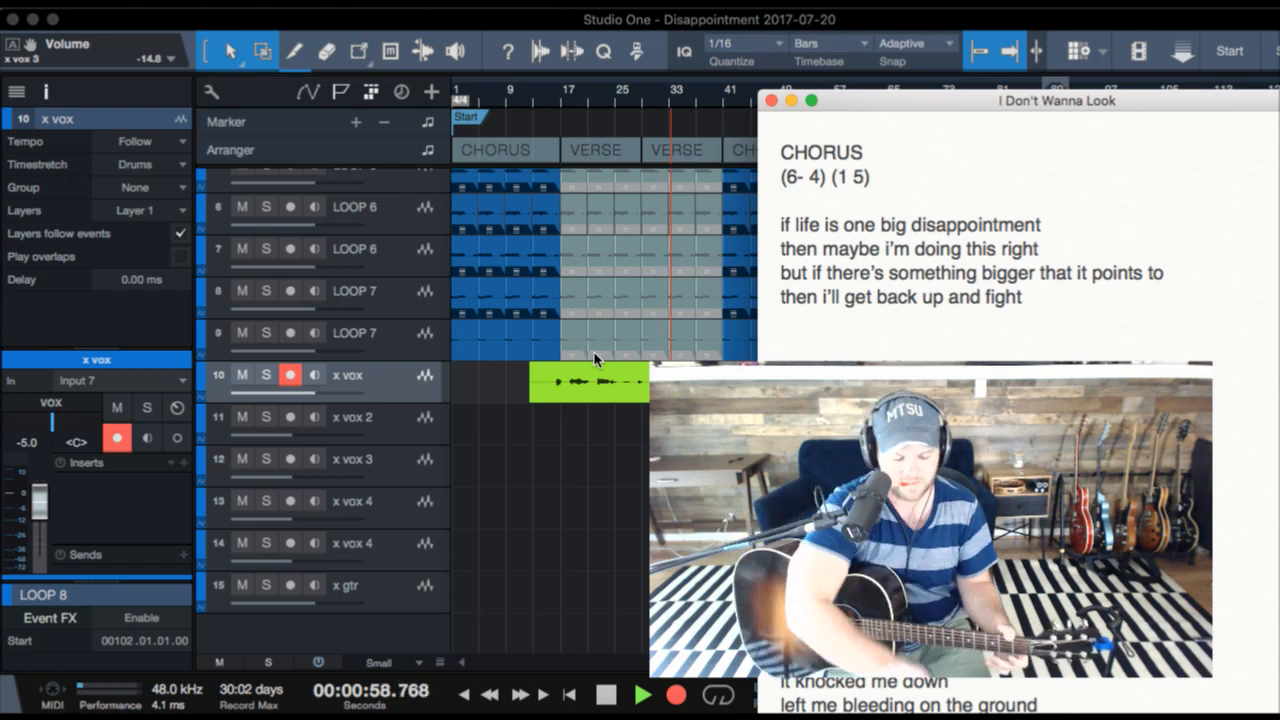
scroll(960, 400, "up", 5)
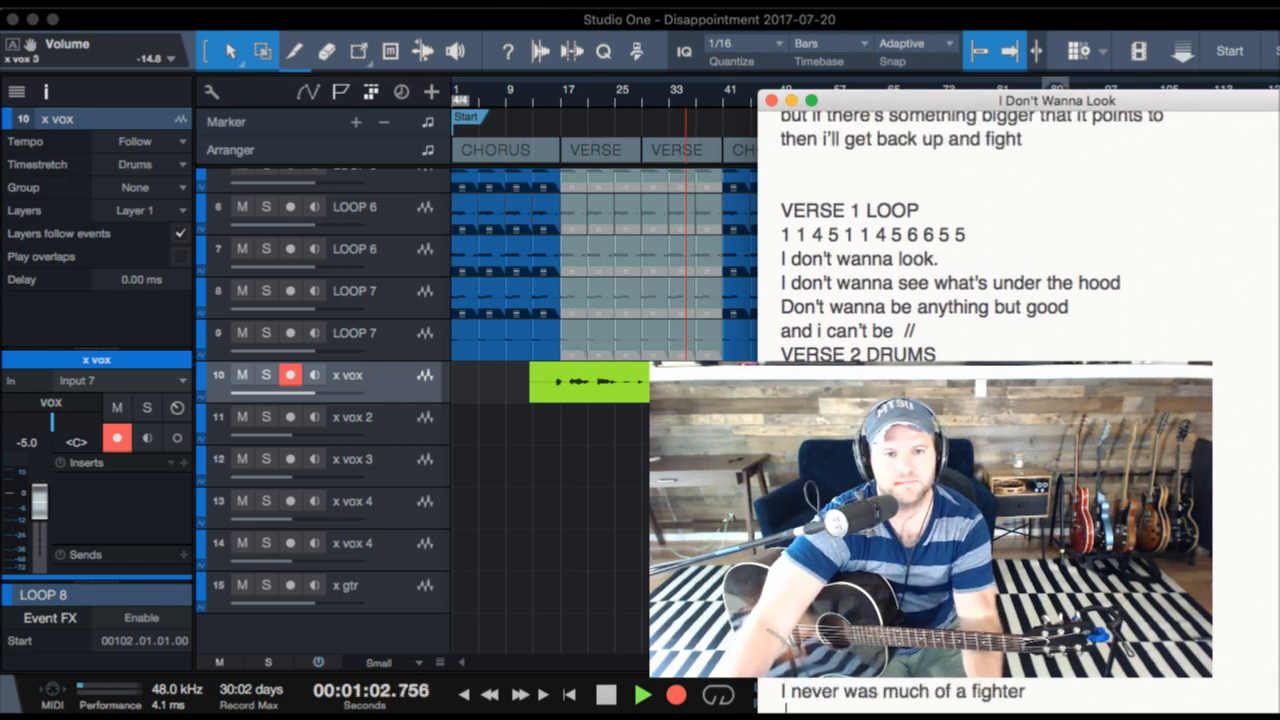
scroll(831, 322, "up", 3)
- Stop recording and delete the new take from the x vox track
left_click(623, 400)
key("space")
key("Delete")
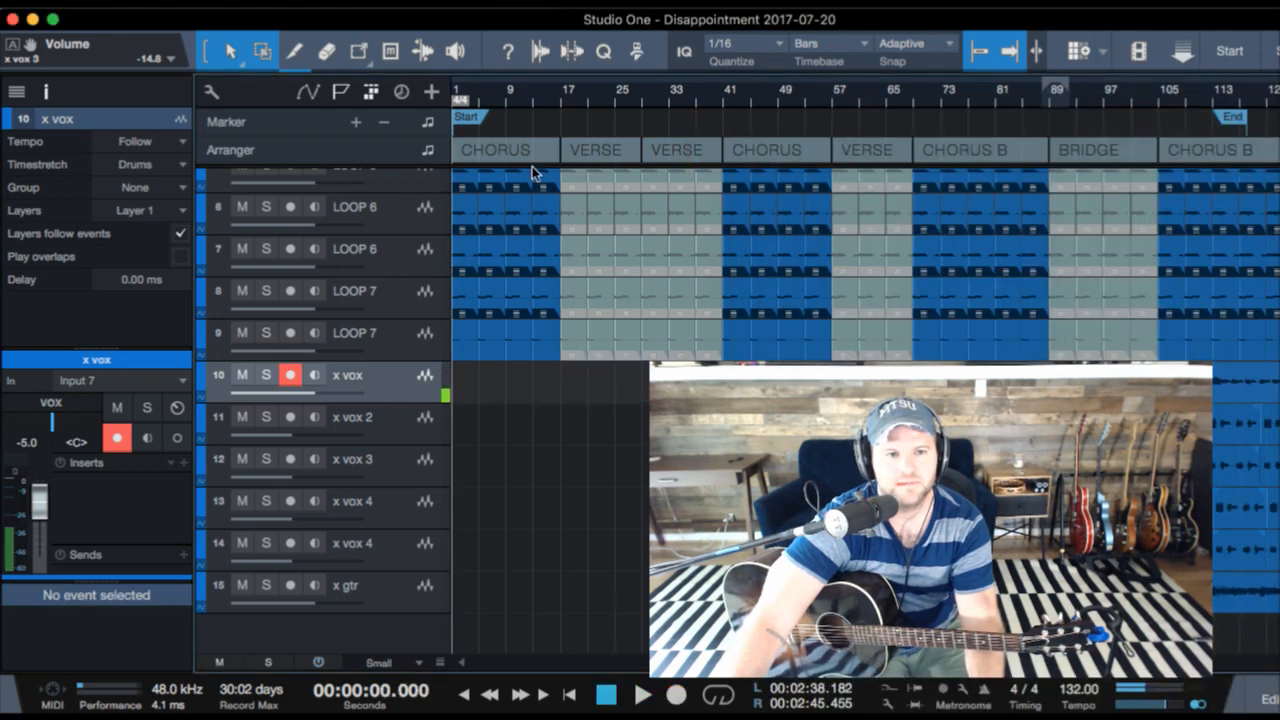
- Select the x gtr track and record a guitar take from about bar 13 into the second VERSE
left_click(528, 102)
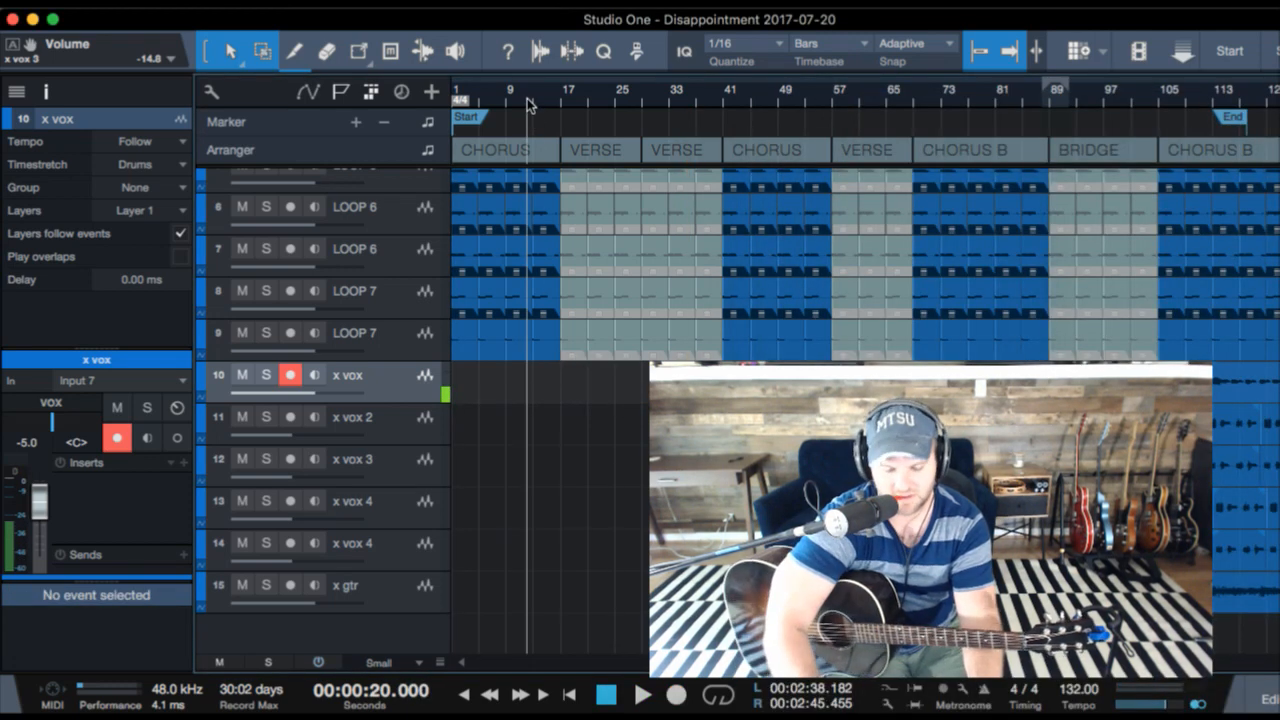
left_click(424, 604)
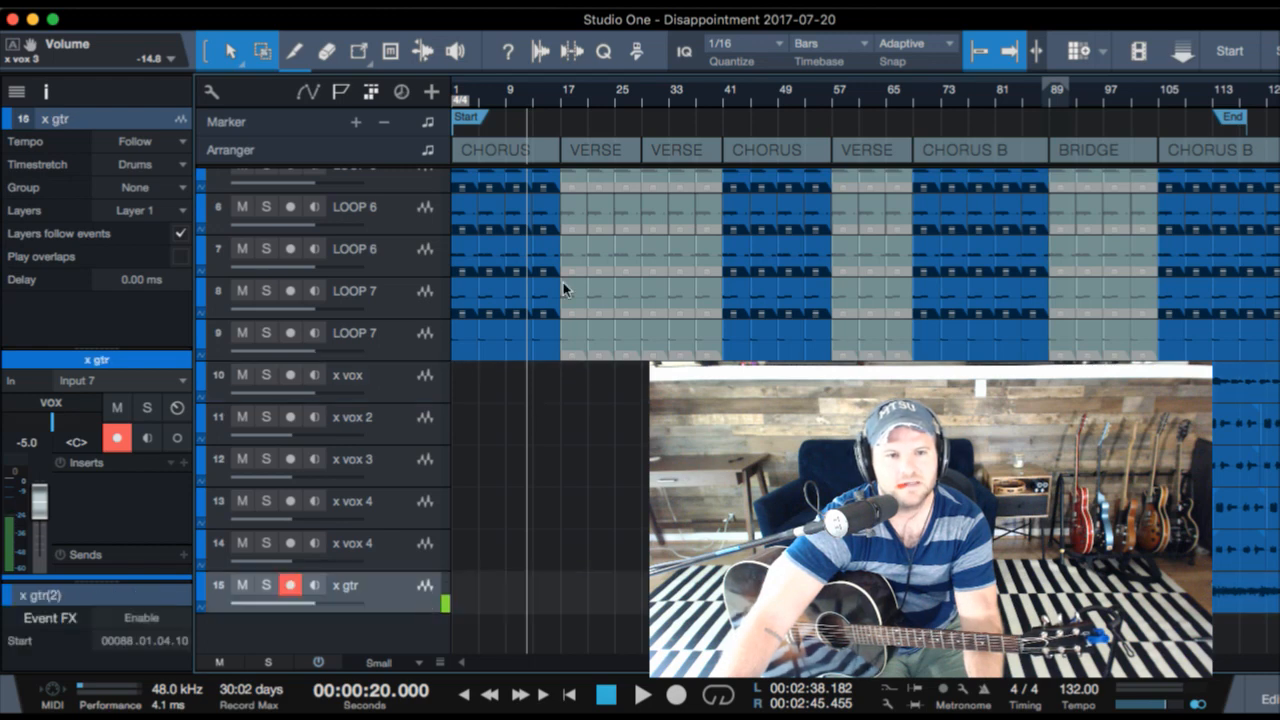
key("space")
left_click(551, 103)
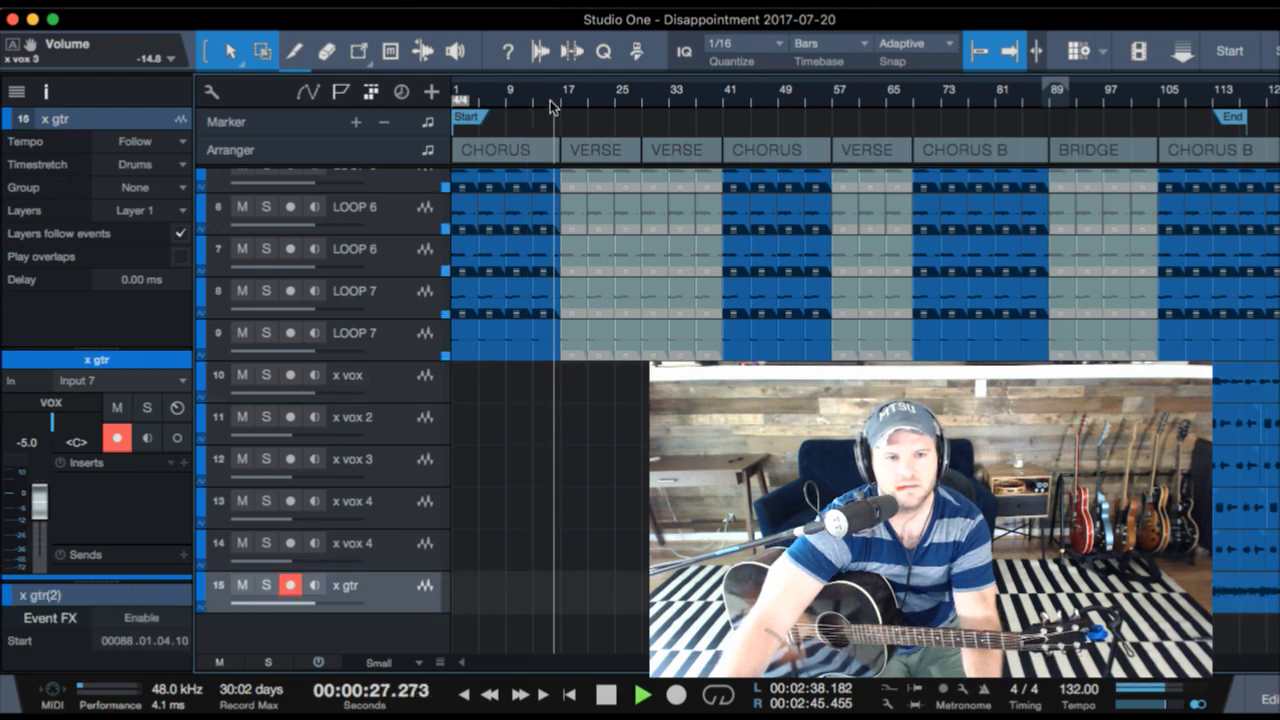
left_click(534, 100)
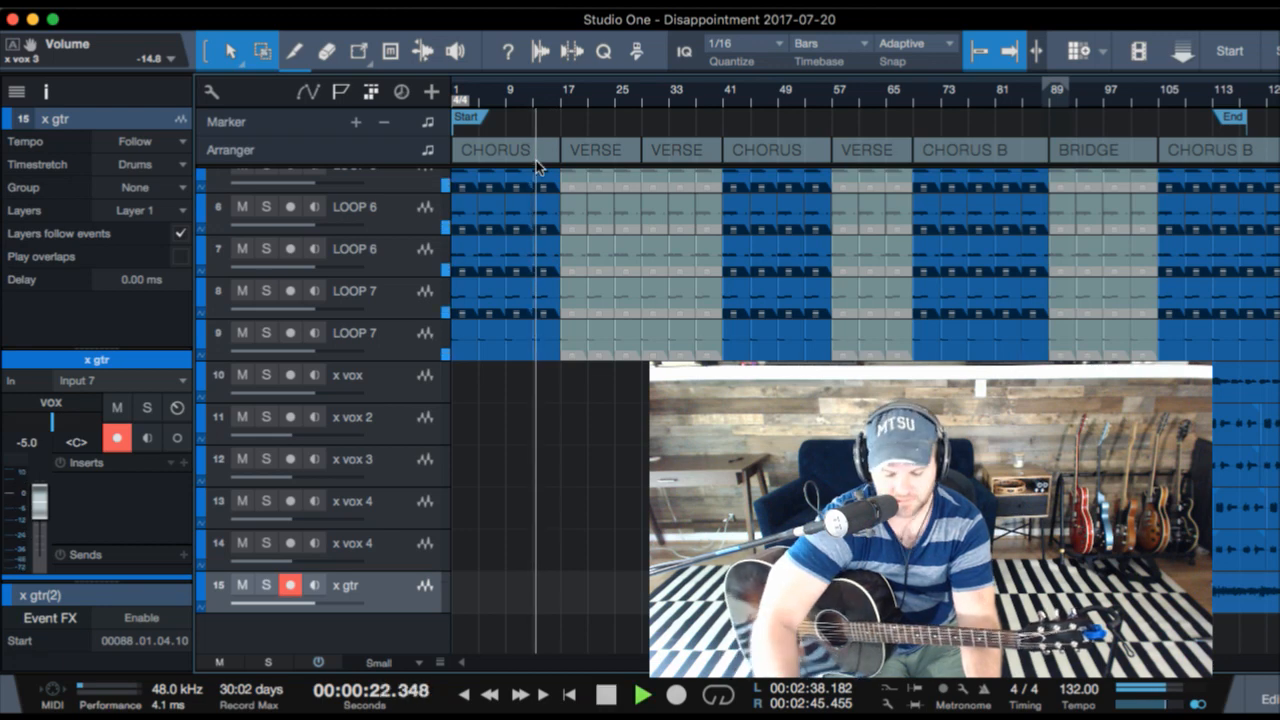
key("KP_Multiply")
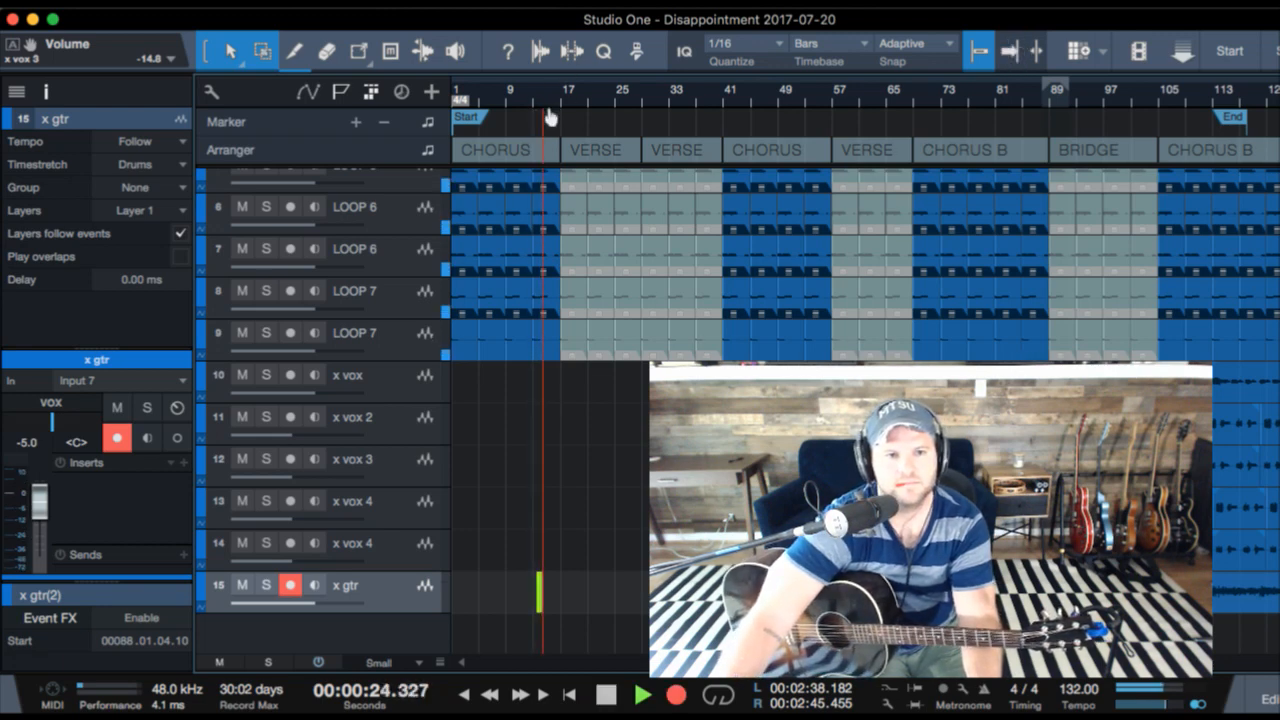
left_click_drag(550, 116, 544, 143)
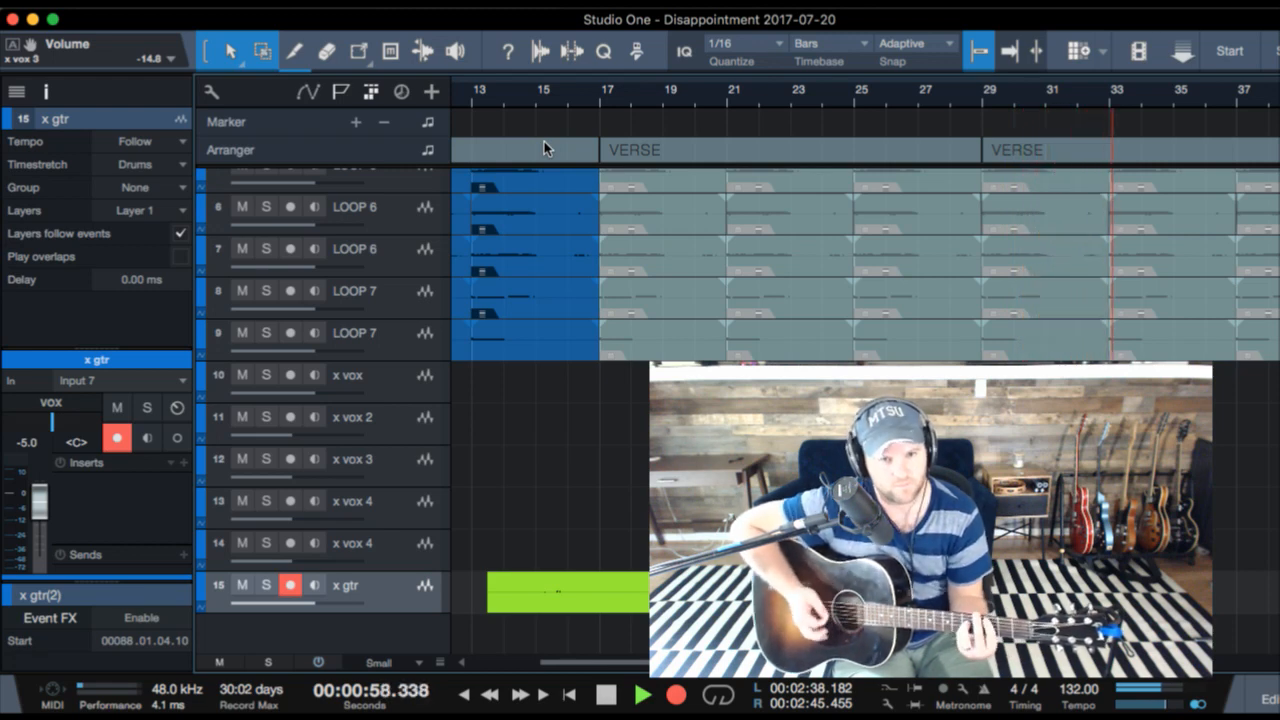
key("space")
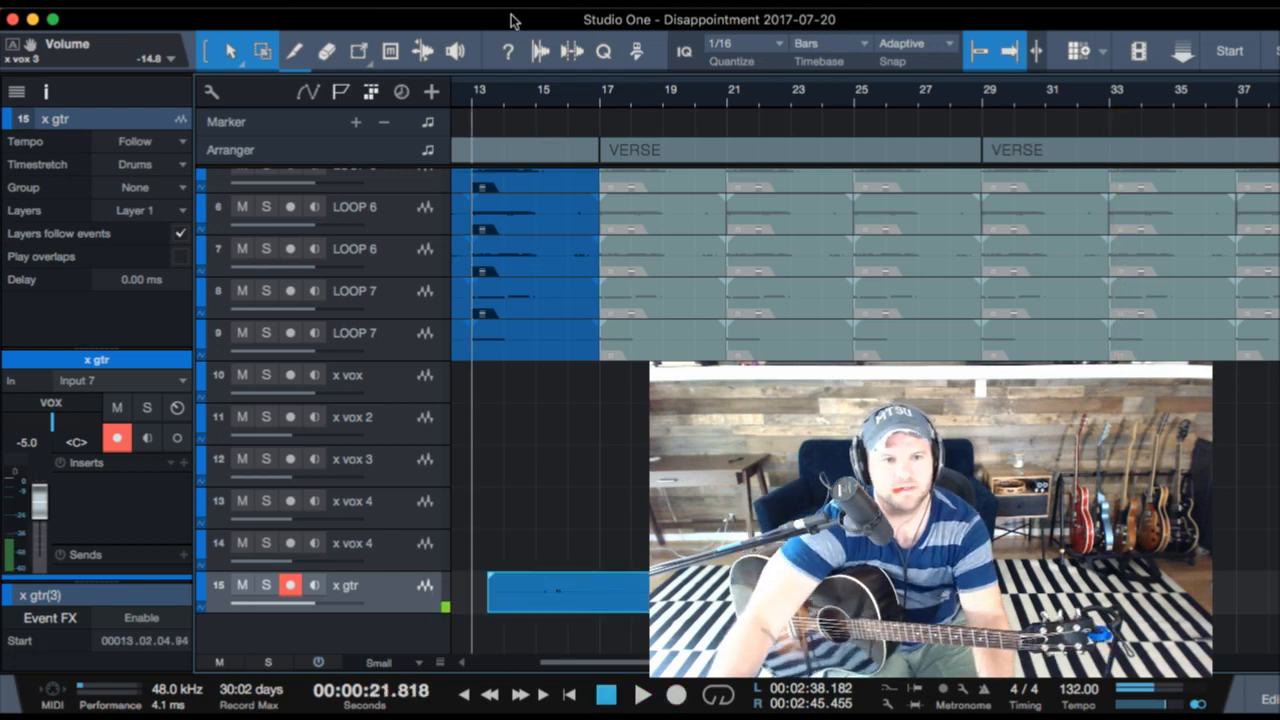
- Play back the new x gtr take from the start of the first VERSE and undo the guitar recording
left_click(620, 107)
key("space")
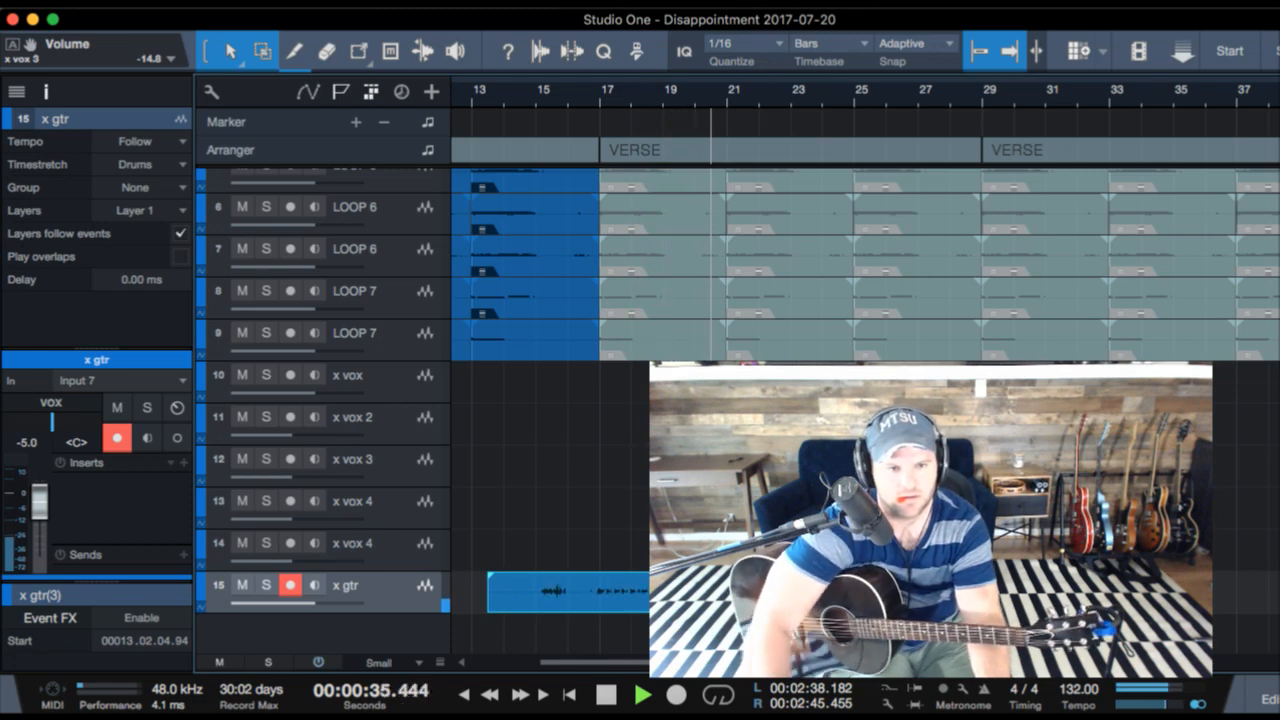
left_click(600, 105)
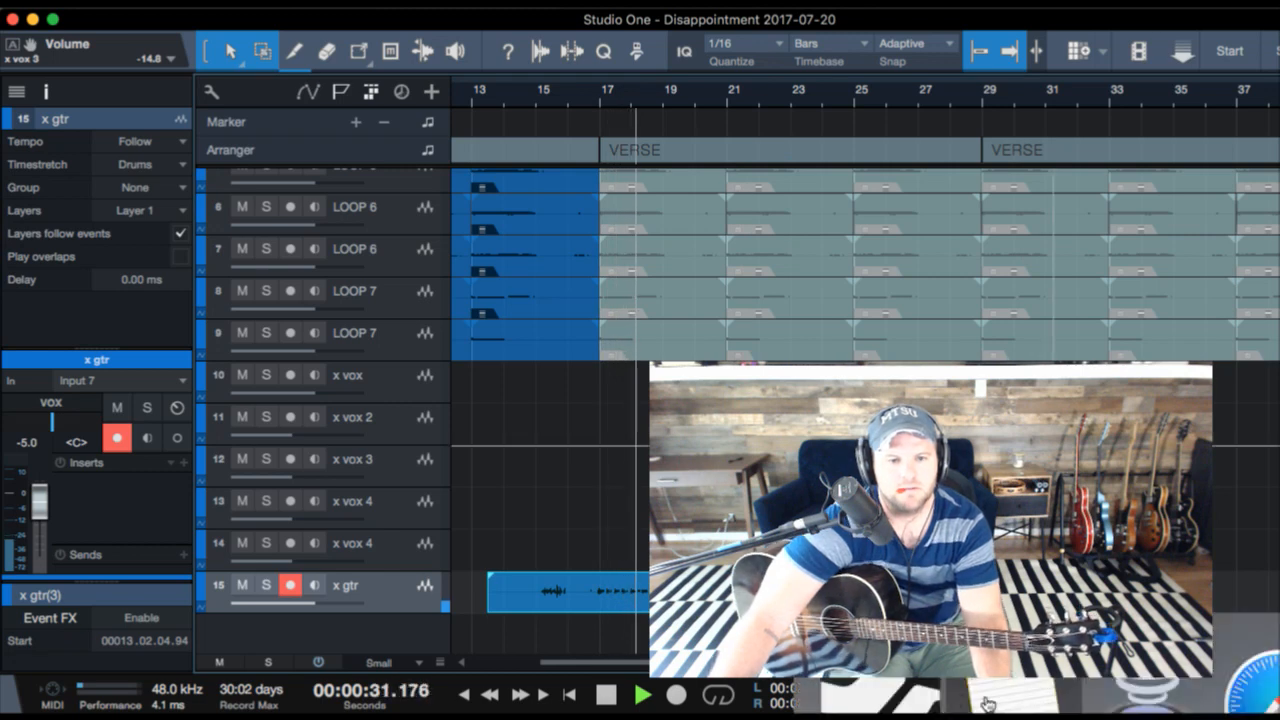
left_click(987, 705)
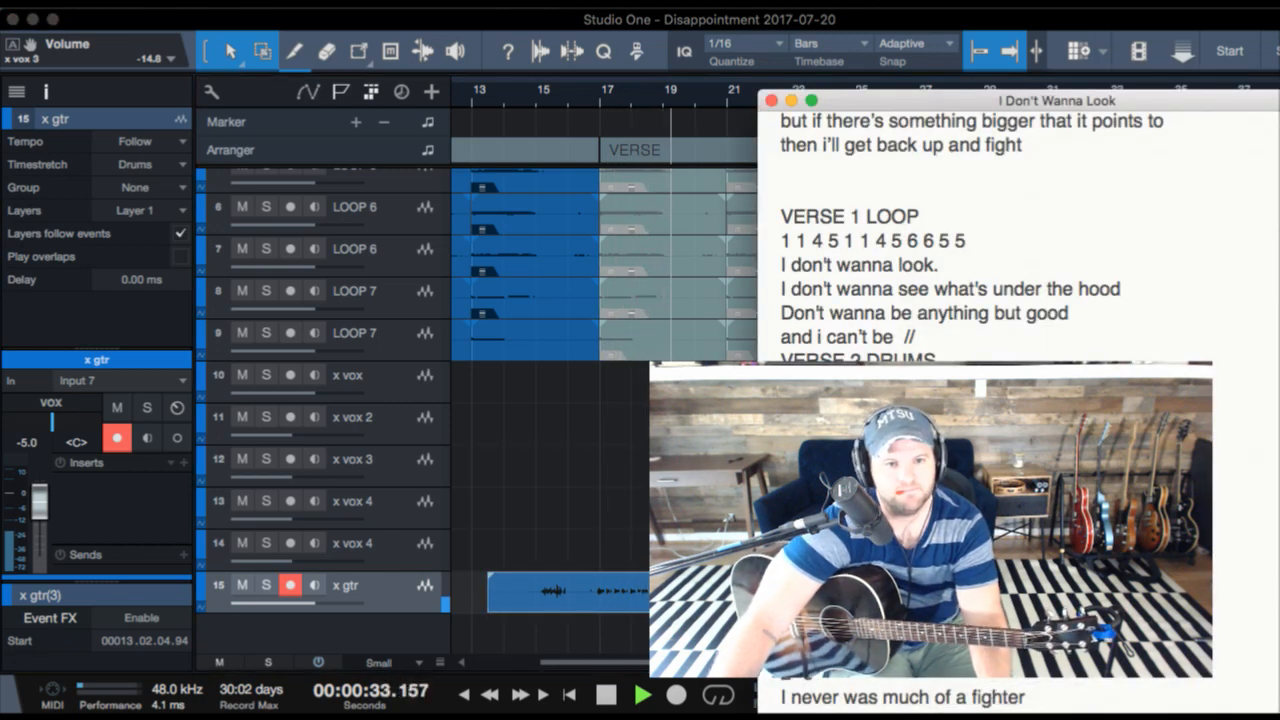
left_click(726, 249)
key("space")
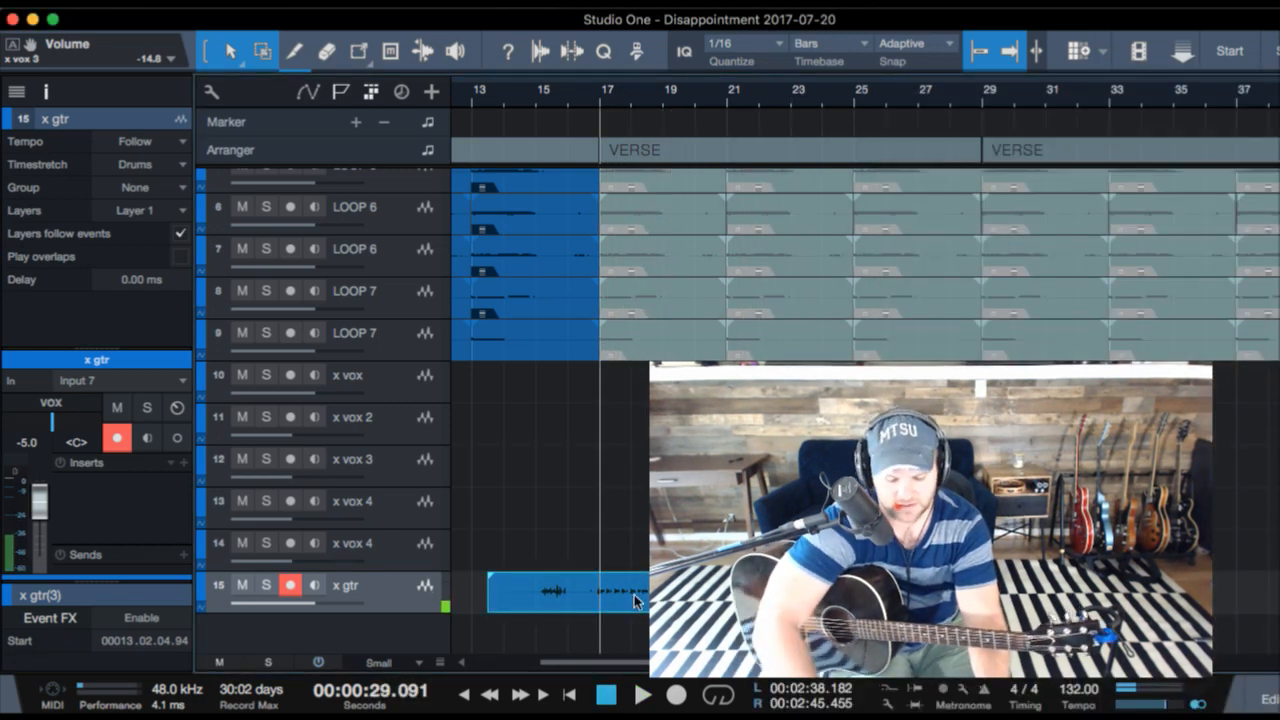
key("ctrl+z")
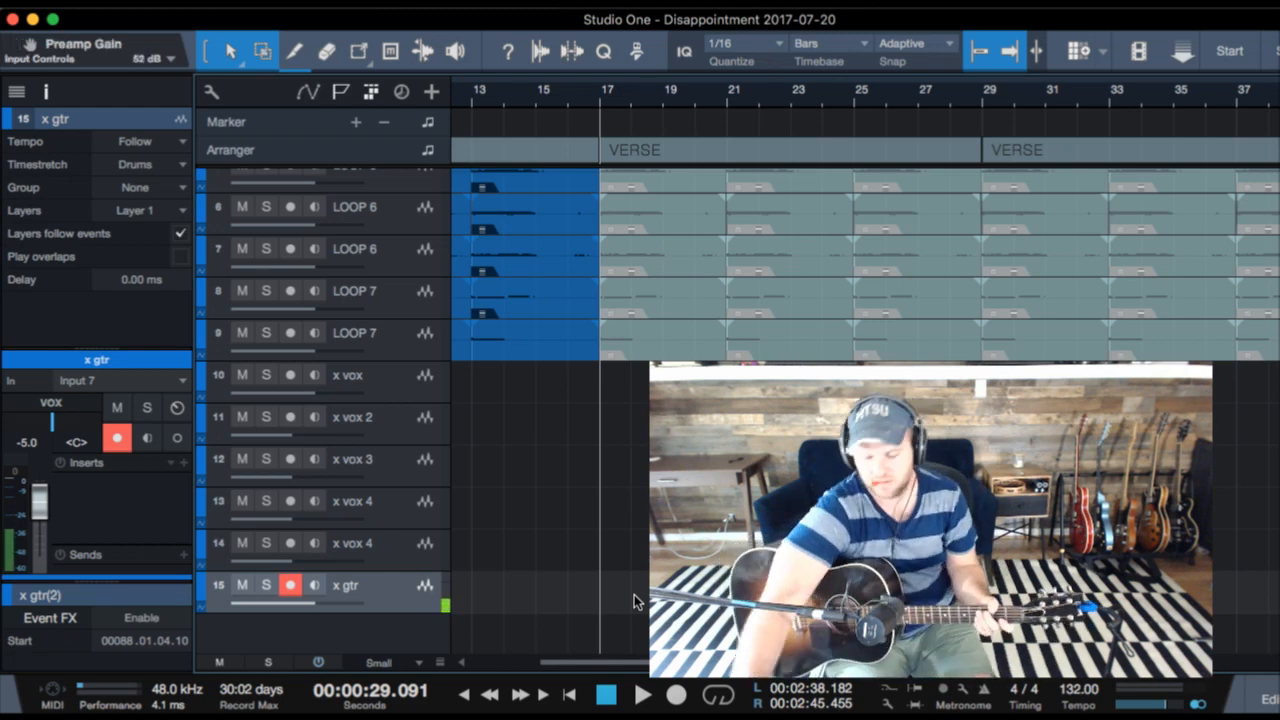
- Record another guitar take on x gtr from just before bar 13, stop in the first VERSE and delete it
left_click(465, 590)
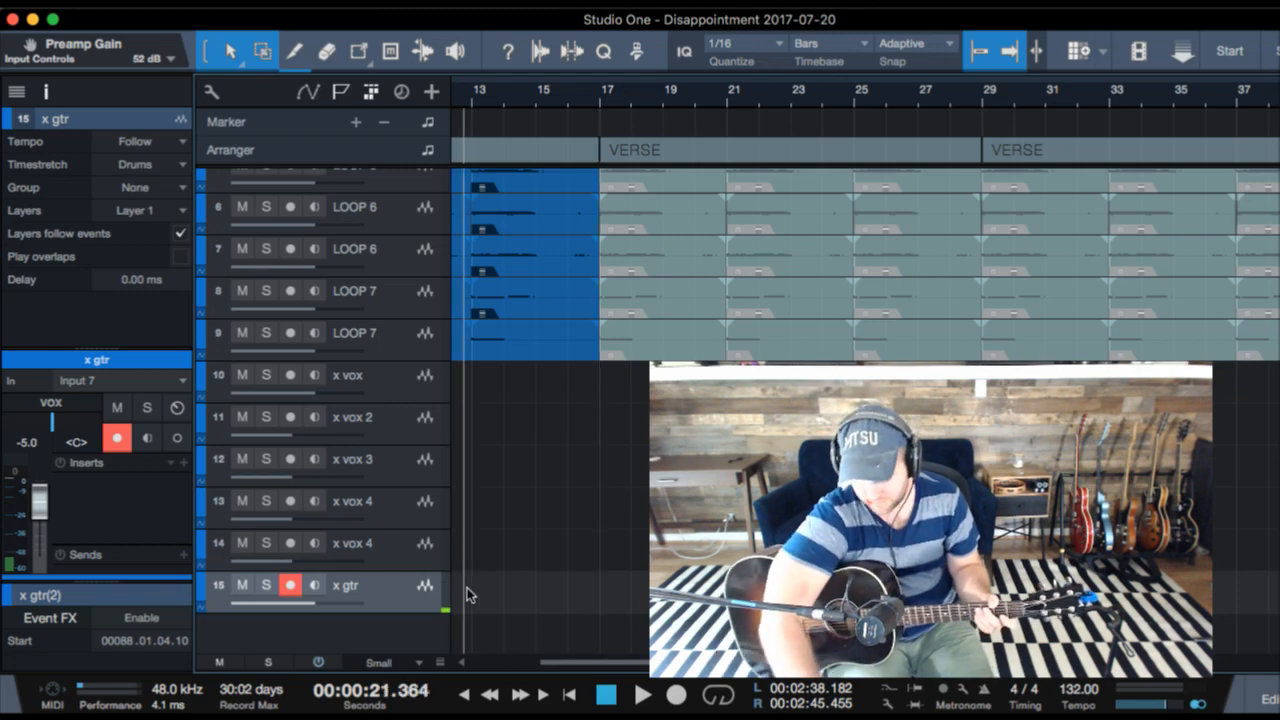
key("KP_Multiply")
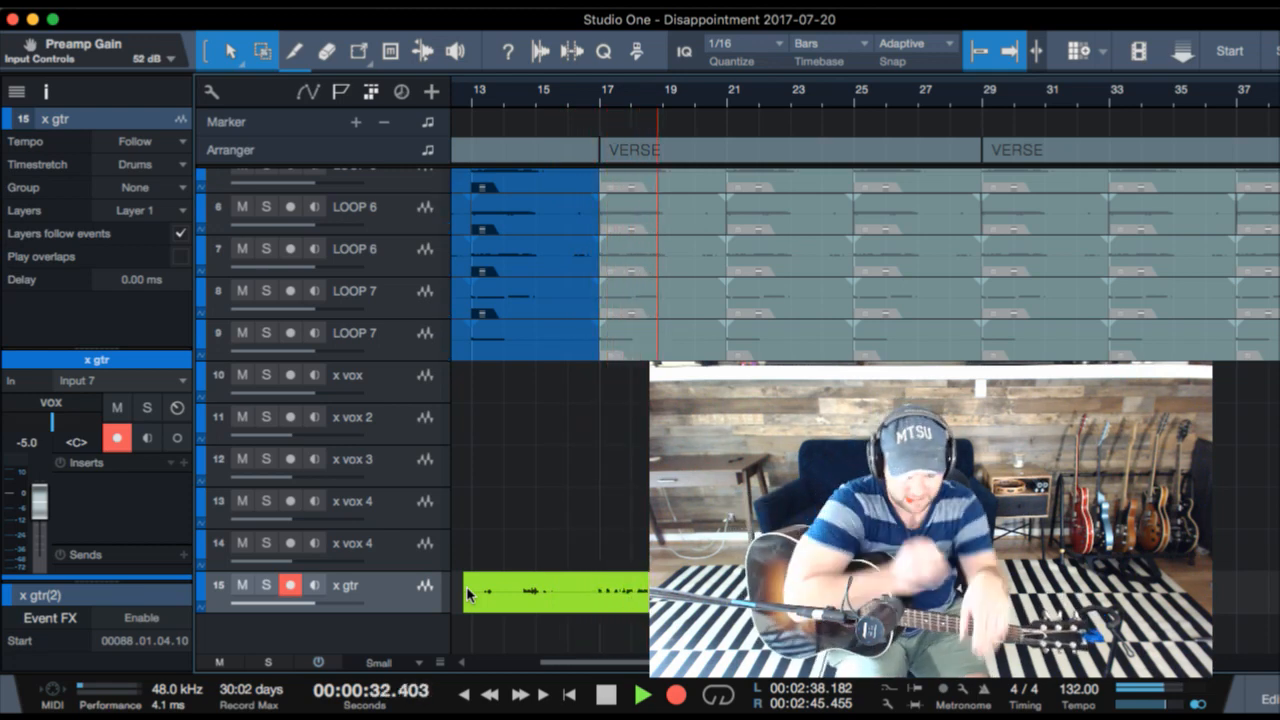
key("space")
key("Delete")
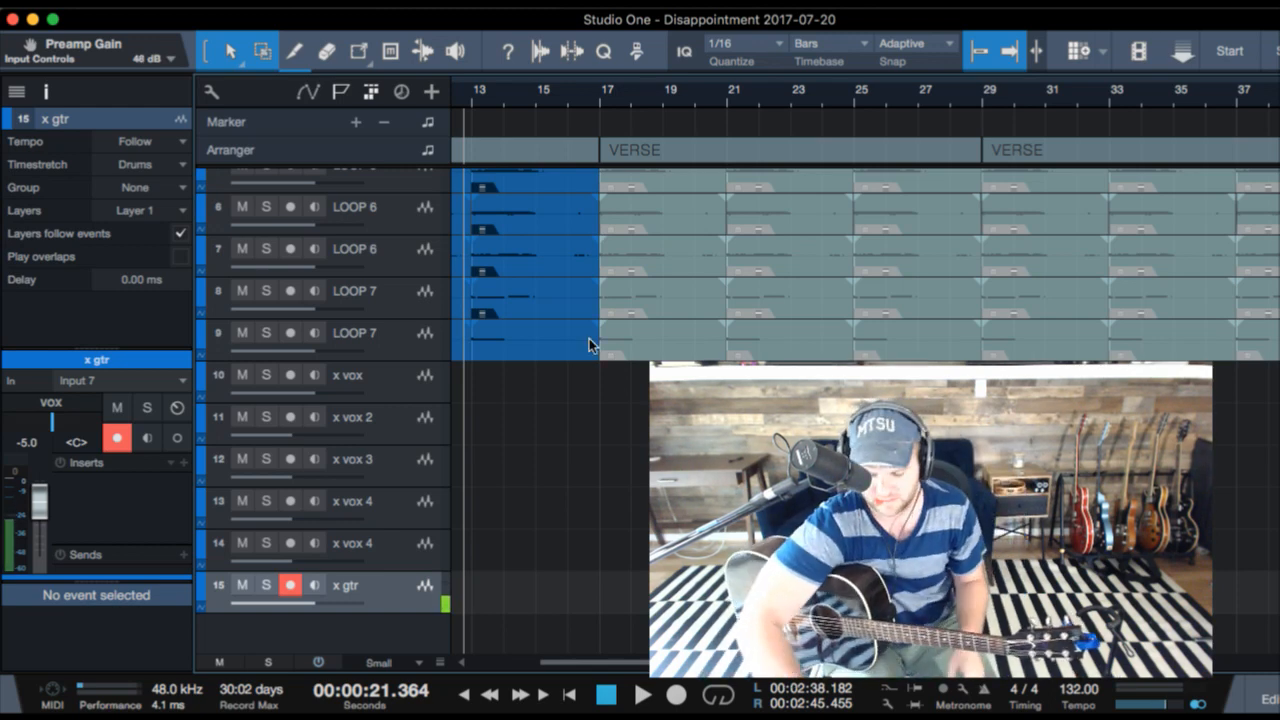
- Select the x vox track, record a short take from just before bar 13 and delete it
key("KP_Multiply")
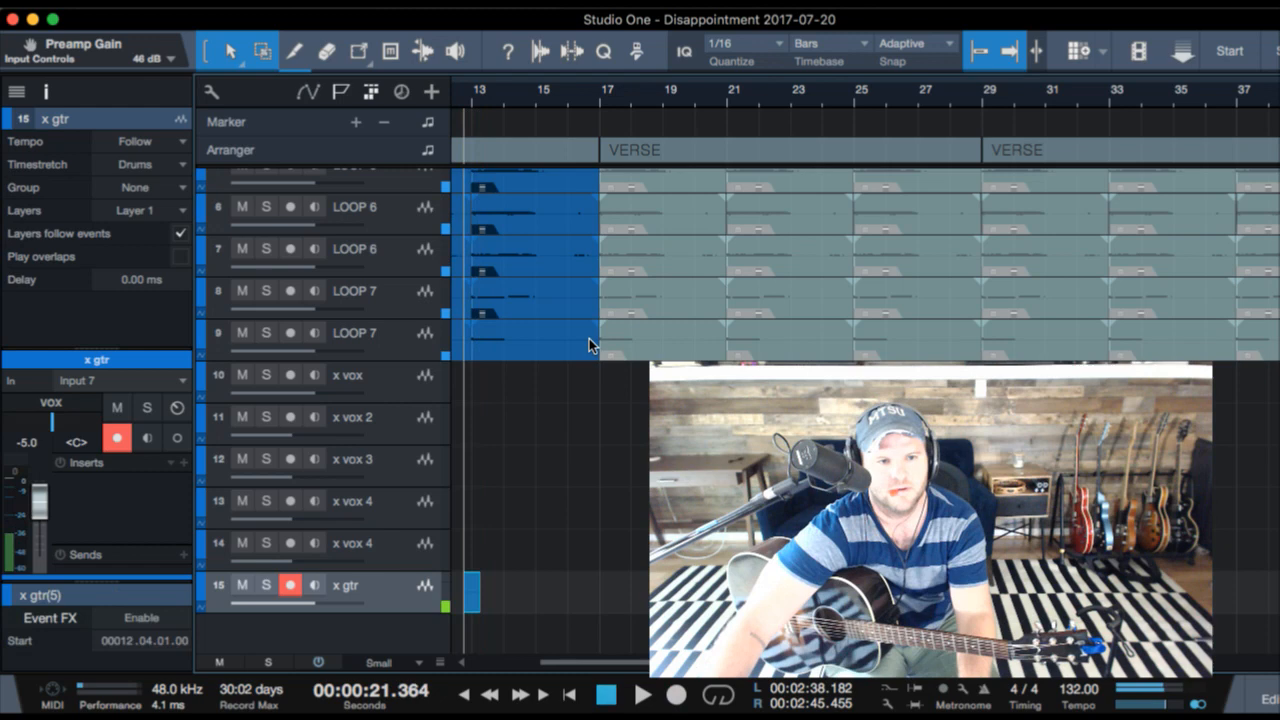
left_click(418, 390)
key("KP_Multiply")
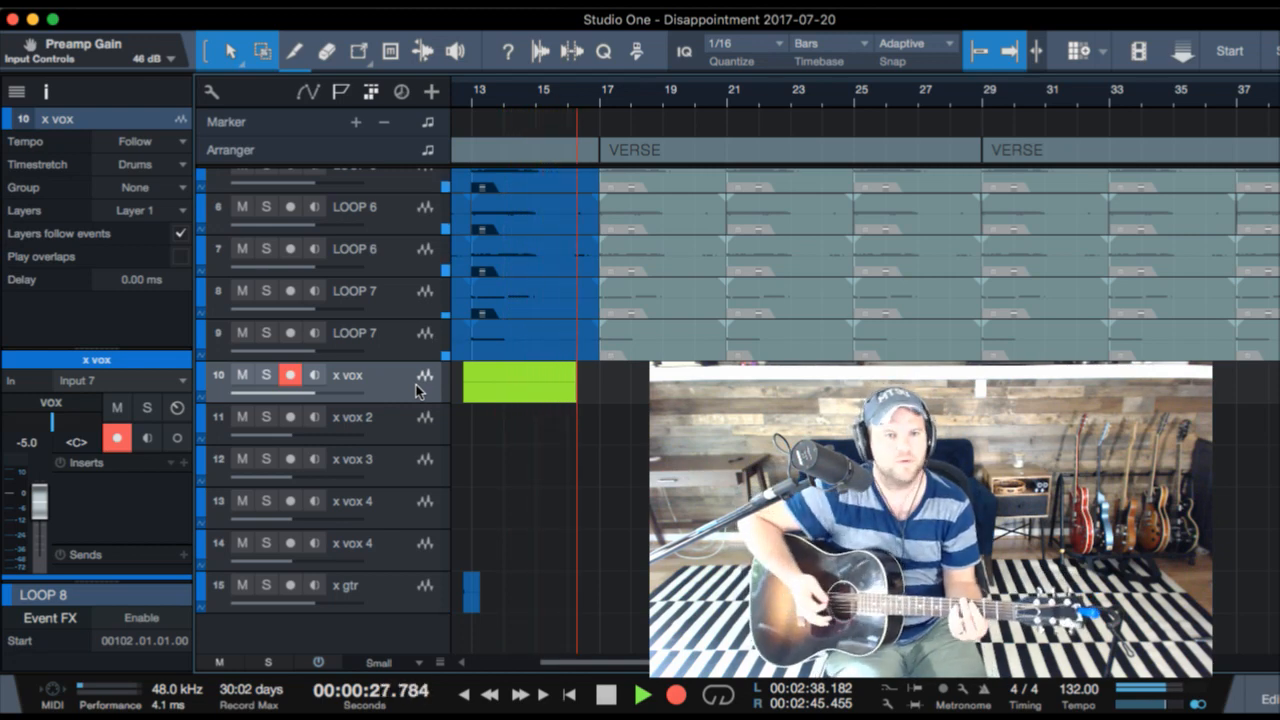
key("space")
key("Delete")
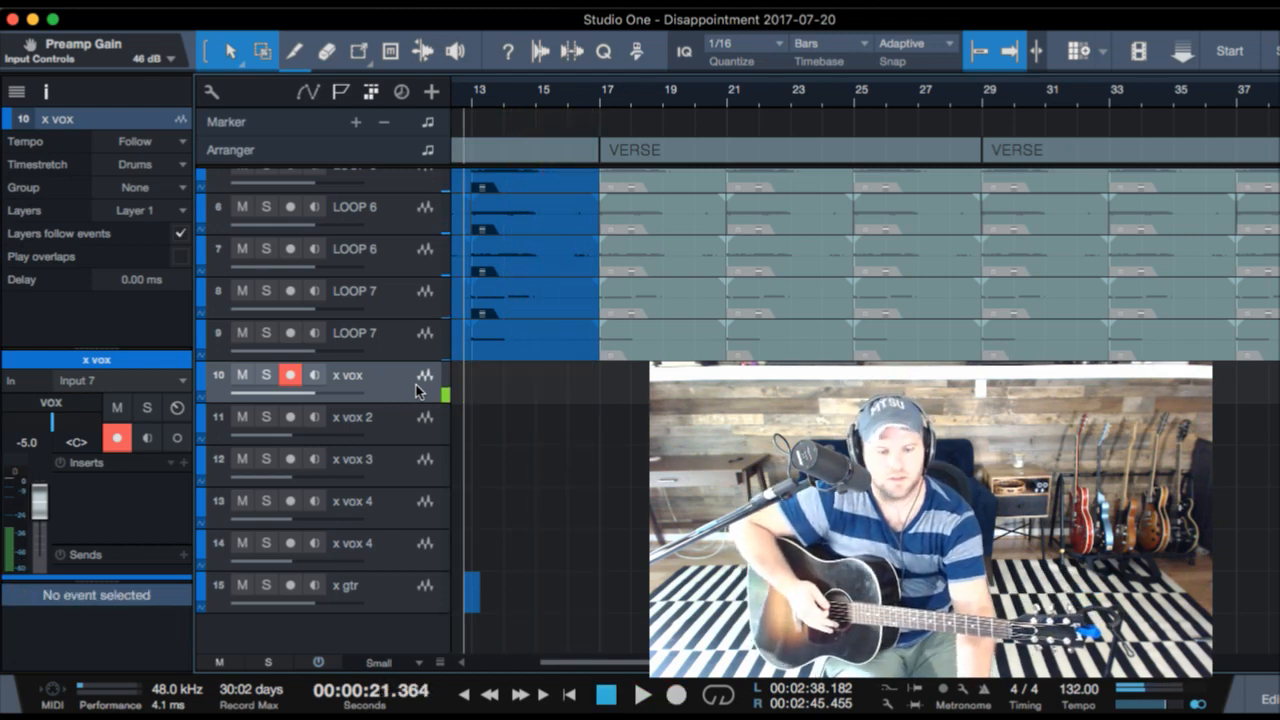
- Record the lead vocal on x vox from just before bar 13 through the first VERSE, checking the lyrics note
key("KP_Multiply")
key("super+Tab")
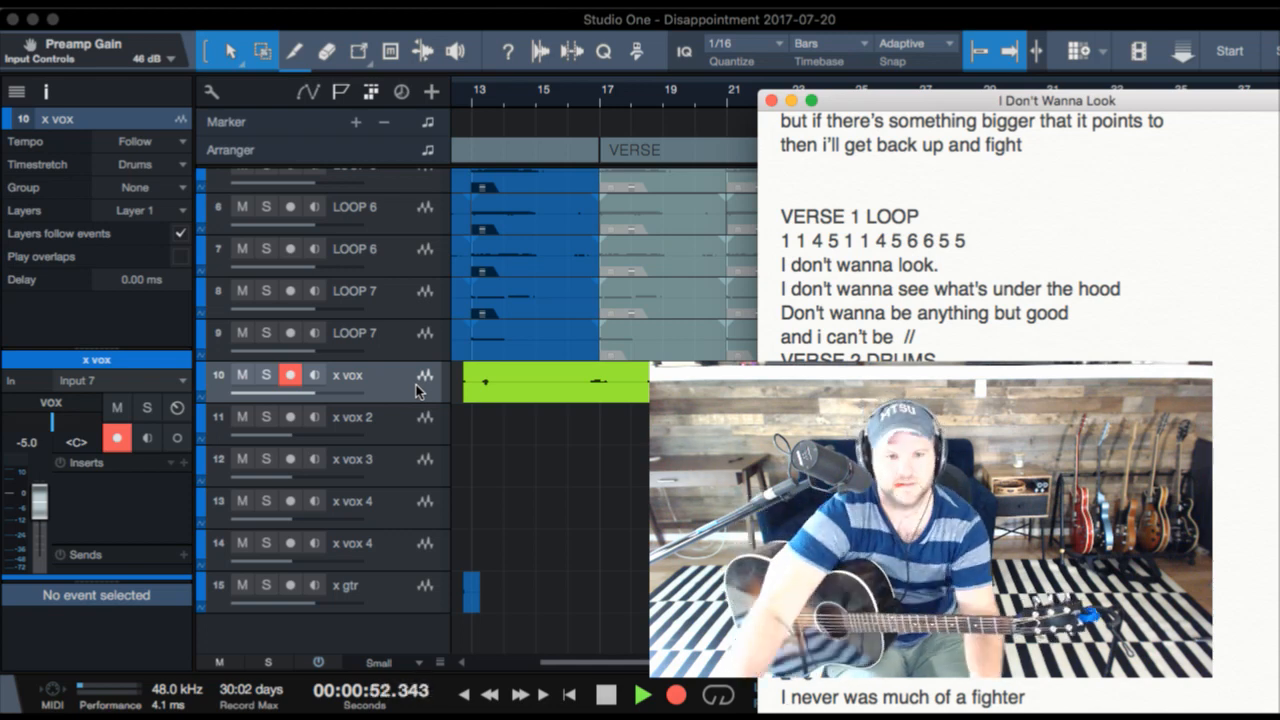
left_click(262, 28)
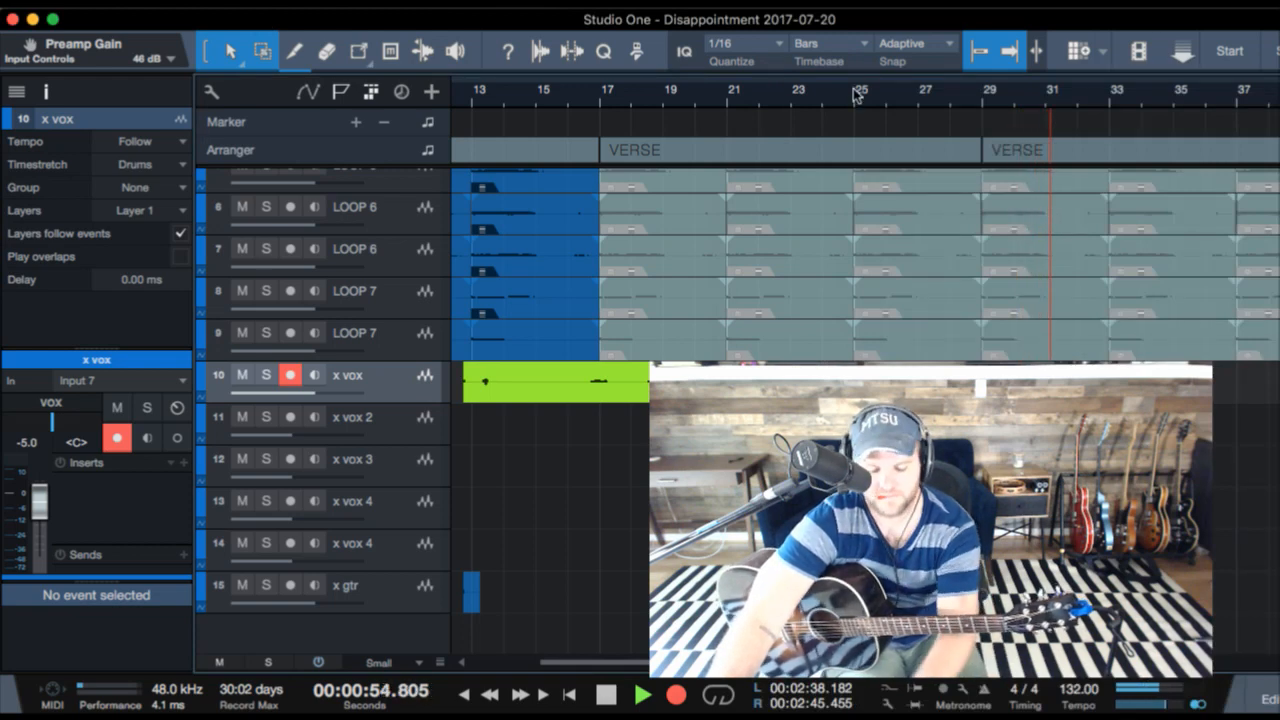
- Return to bar 25 and record the lead vocal on x vox through the second VERSE and CHORUS into the next VERSE
left_click(857, 94)
key("KP_Multiply")
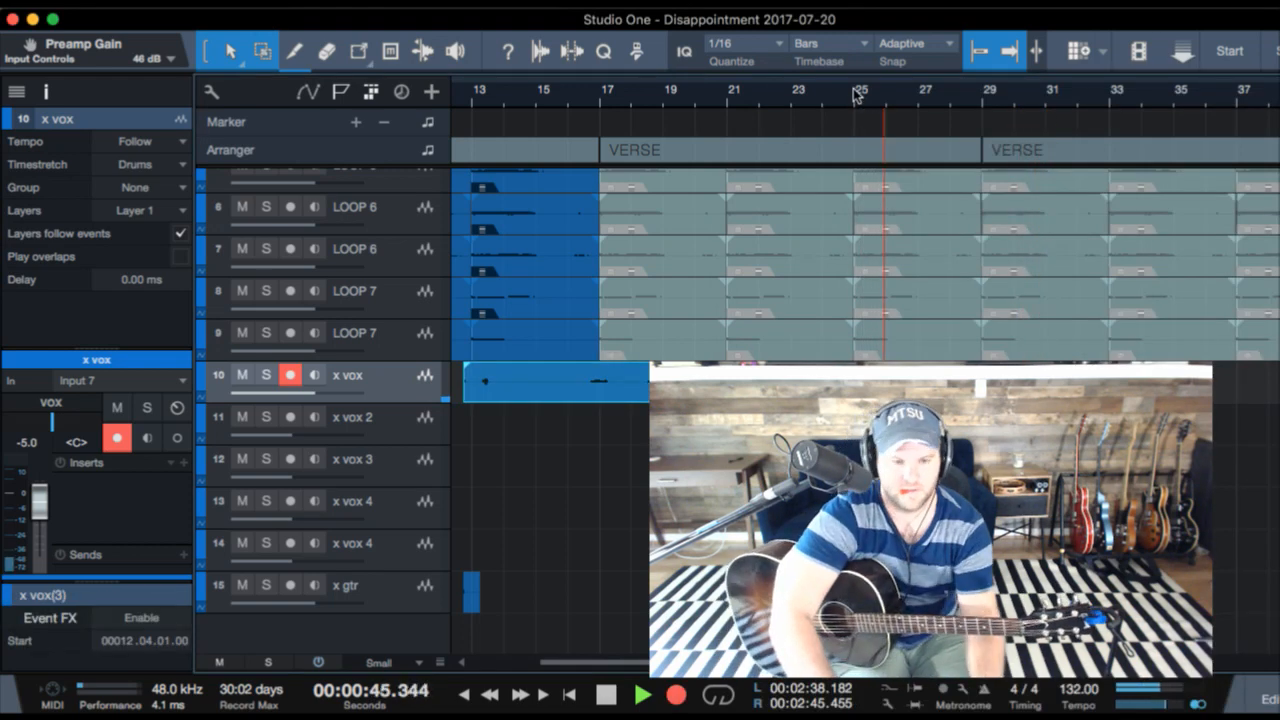
key("super+Tab")
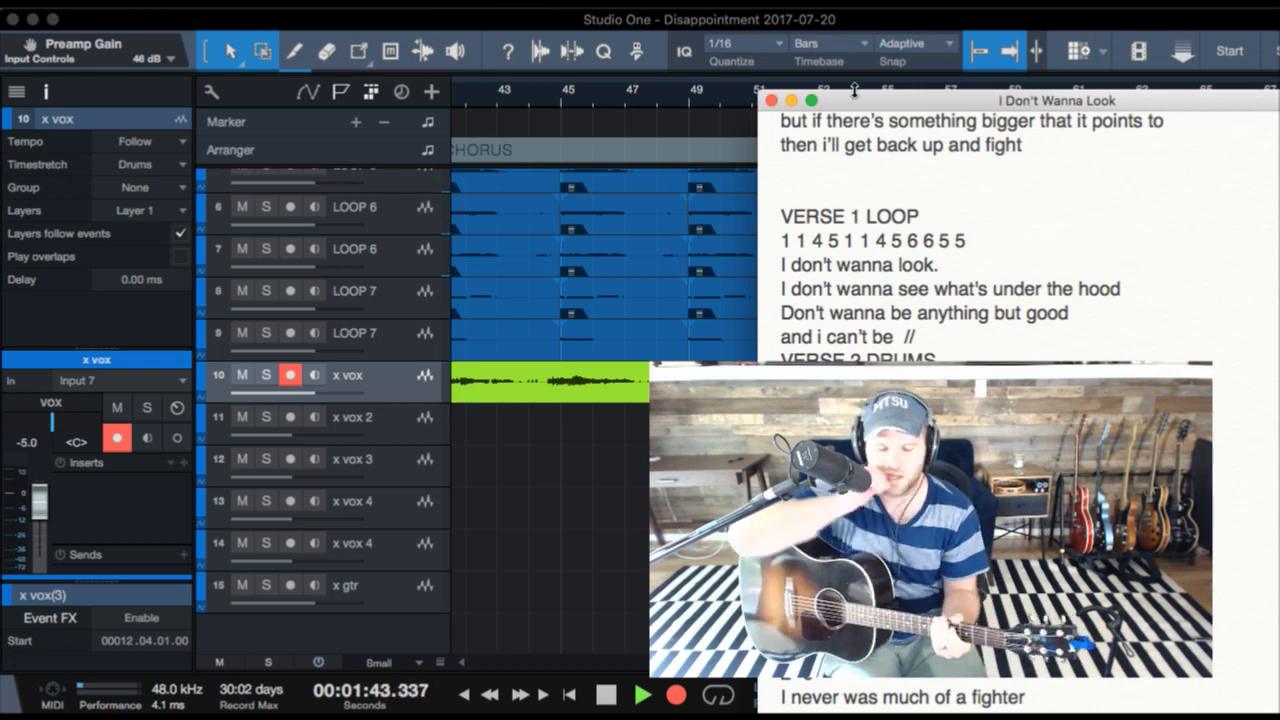
left_click_drag(856, 101, 1279, 101)
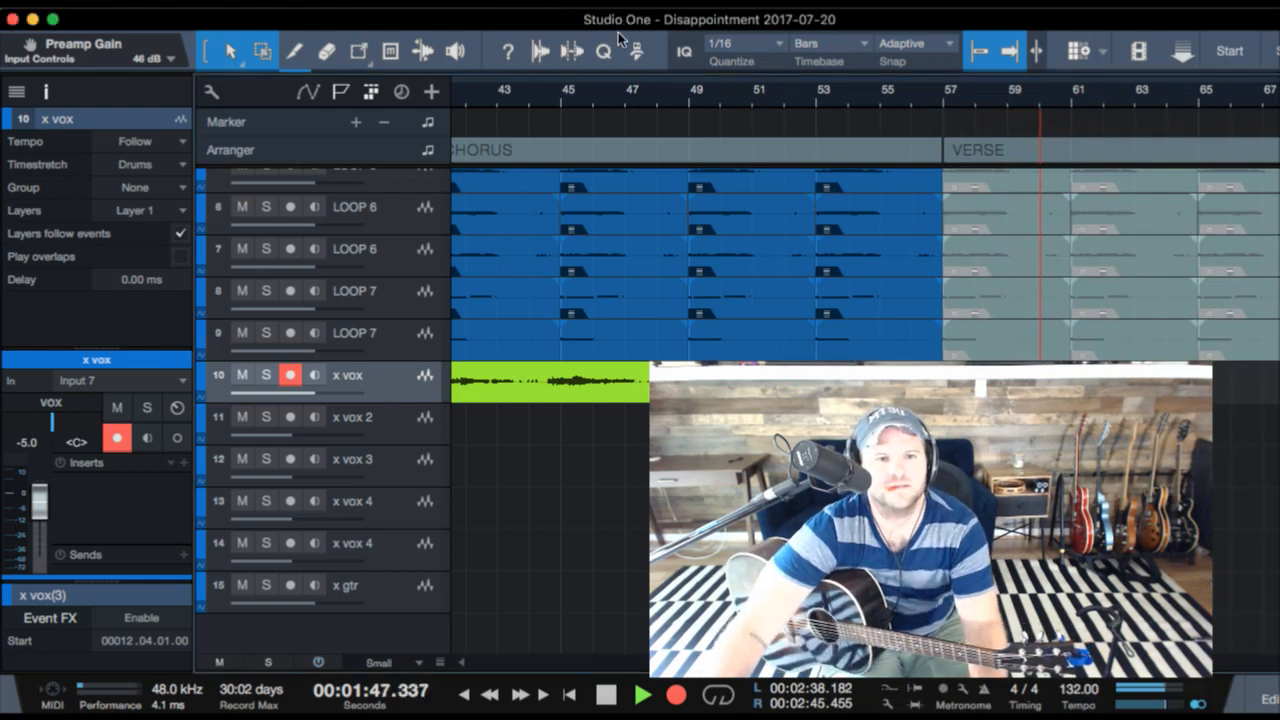
key("space")
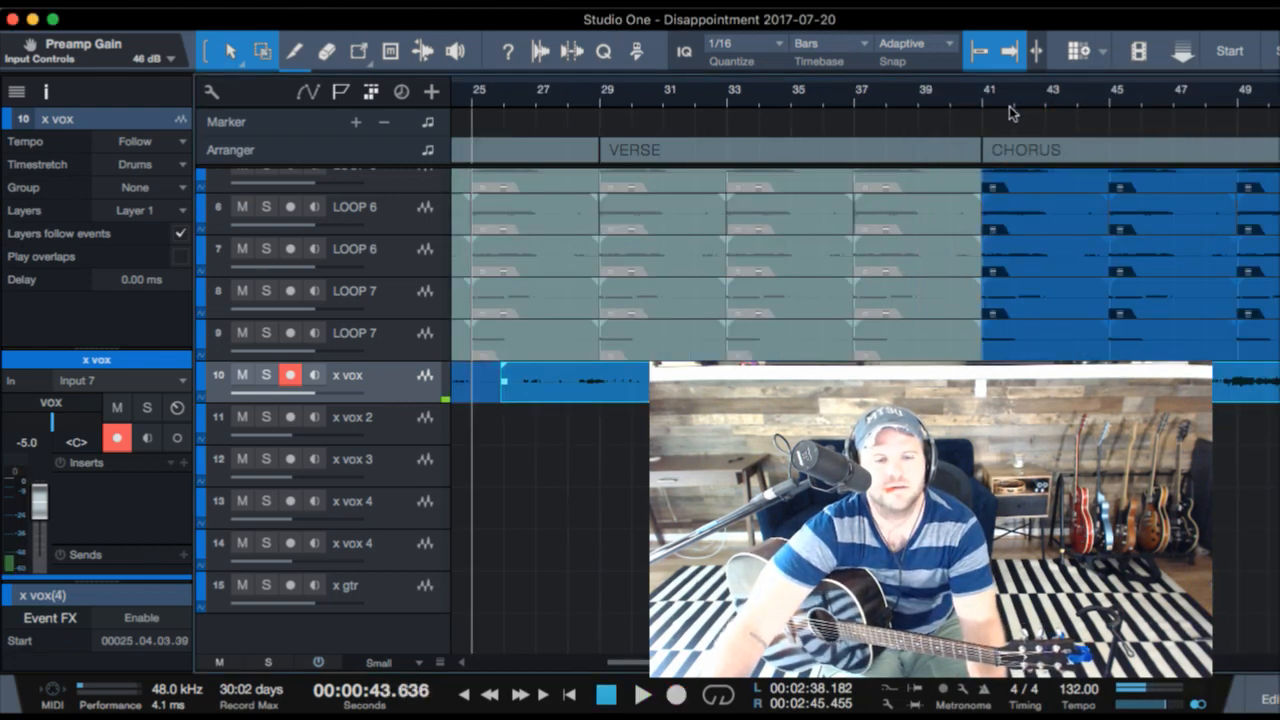
- Play from about bar 38 and punch in a short x vox recording from bar 39, just before the second CHORUS
scroll(992, 248, "right", 10)
scroll(743, 249, "left", 8)
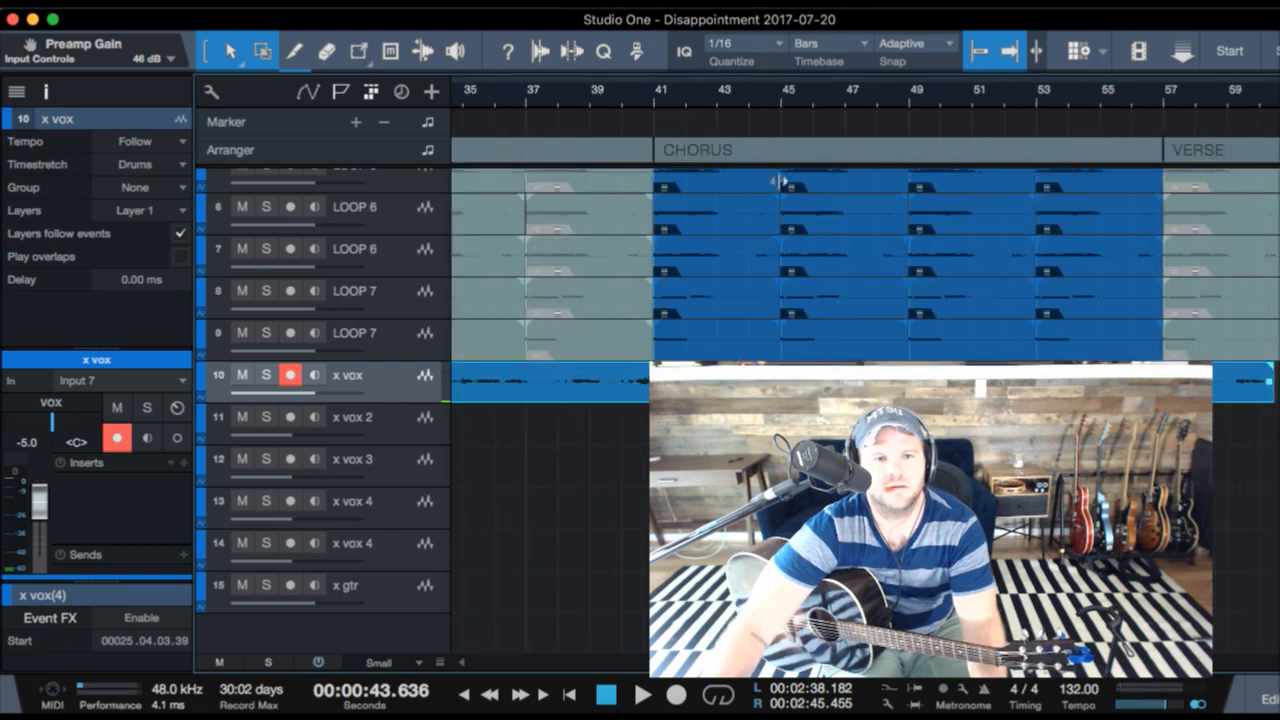
left_click(567, 105)
key("space")
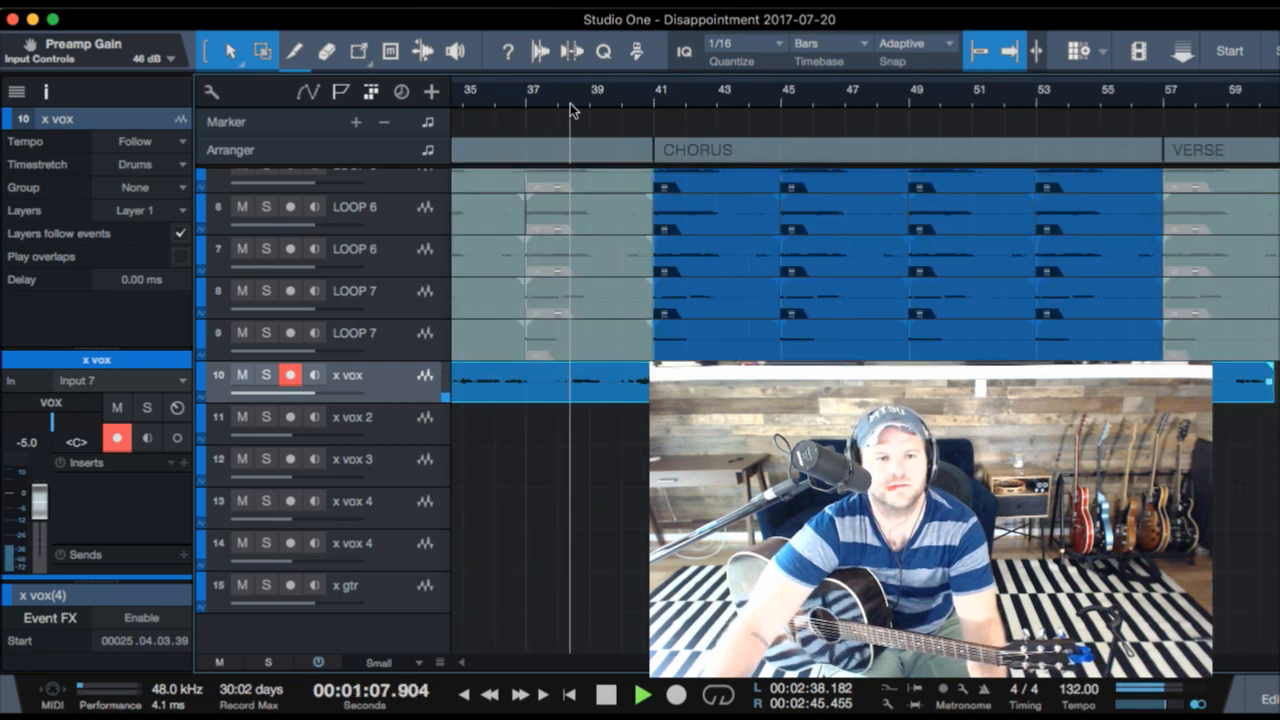
key("KP_Multiply")
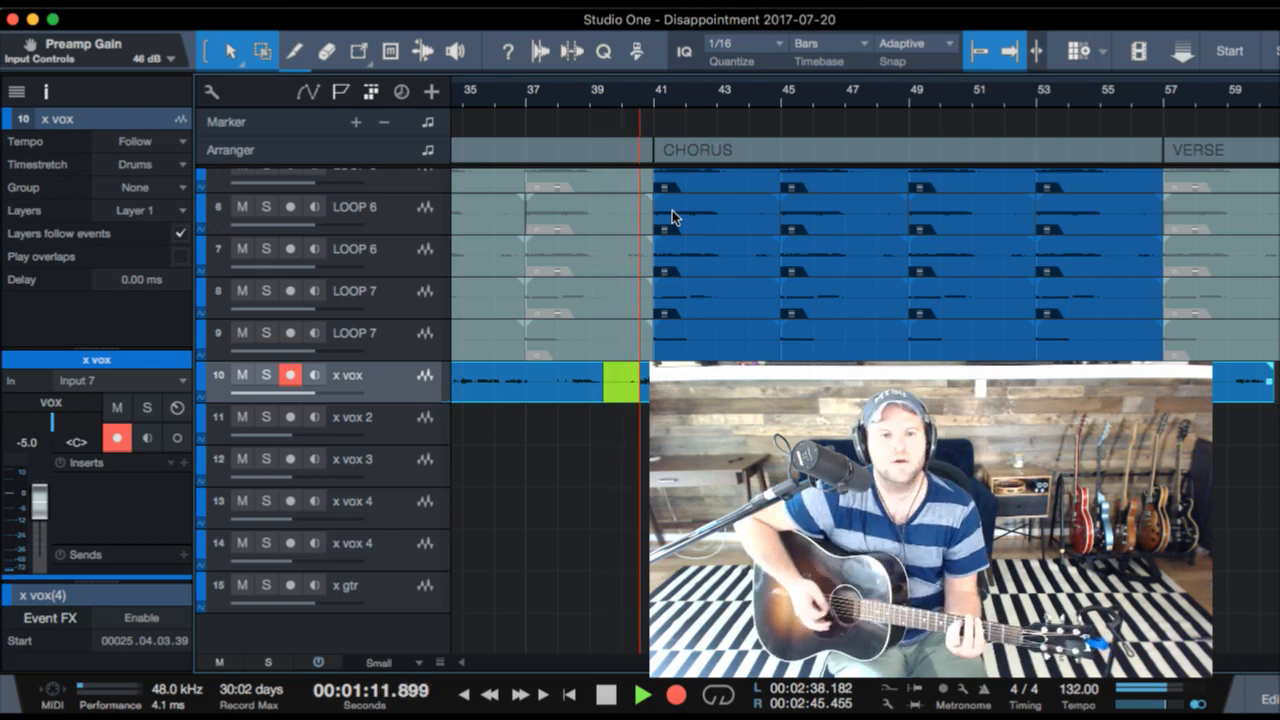
key("space")
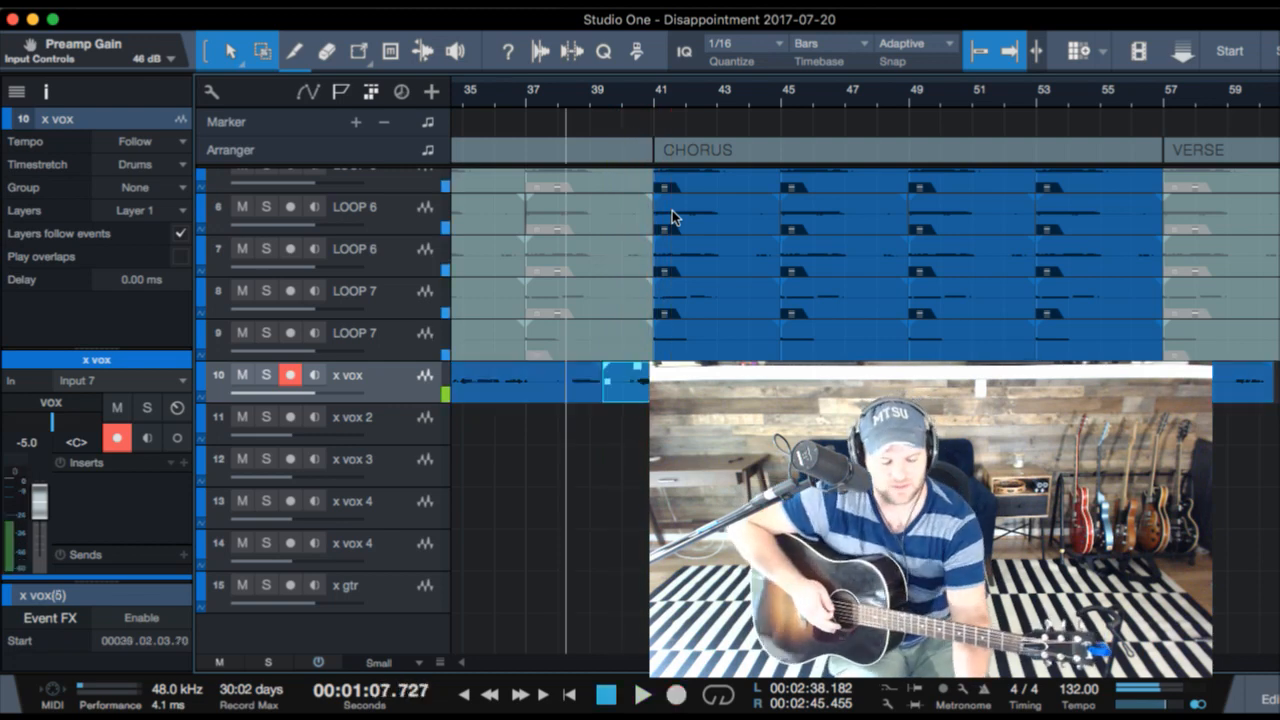
key("KP_Multiply")
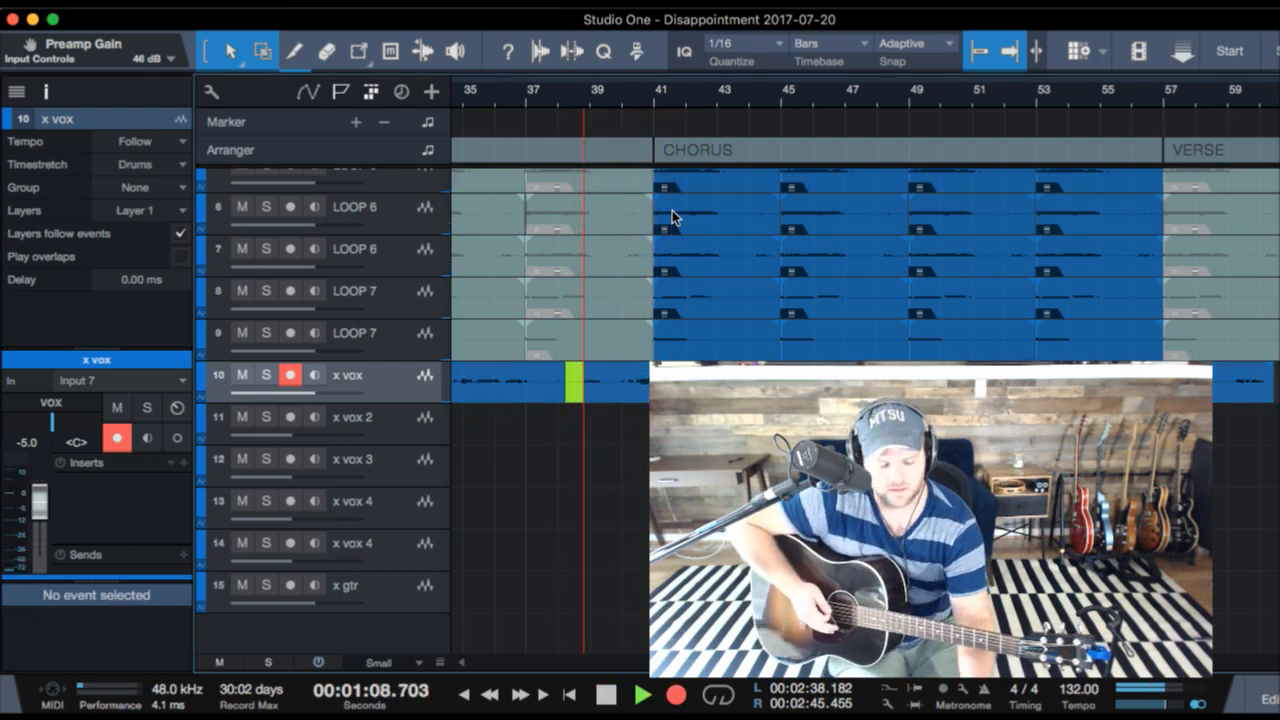
key("space")
key("super+z")
- Play from about bar 38 and record the lead vocal on x vox from just before bar 40 through the CHORUS to about bar 51
key("space")
key("KP_Multiply")
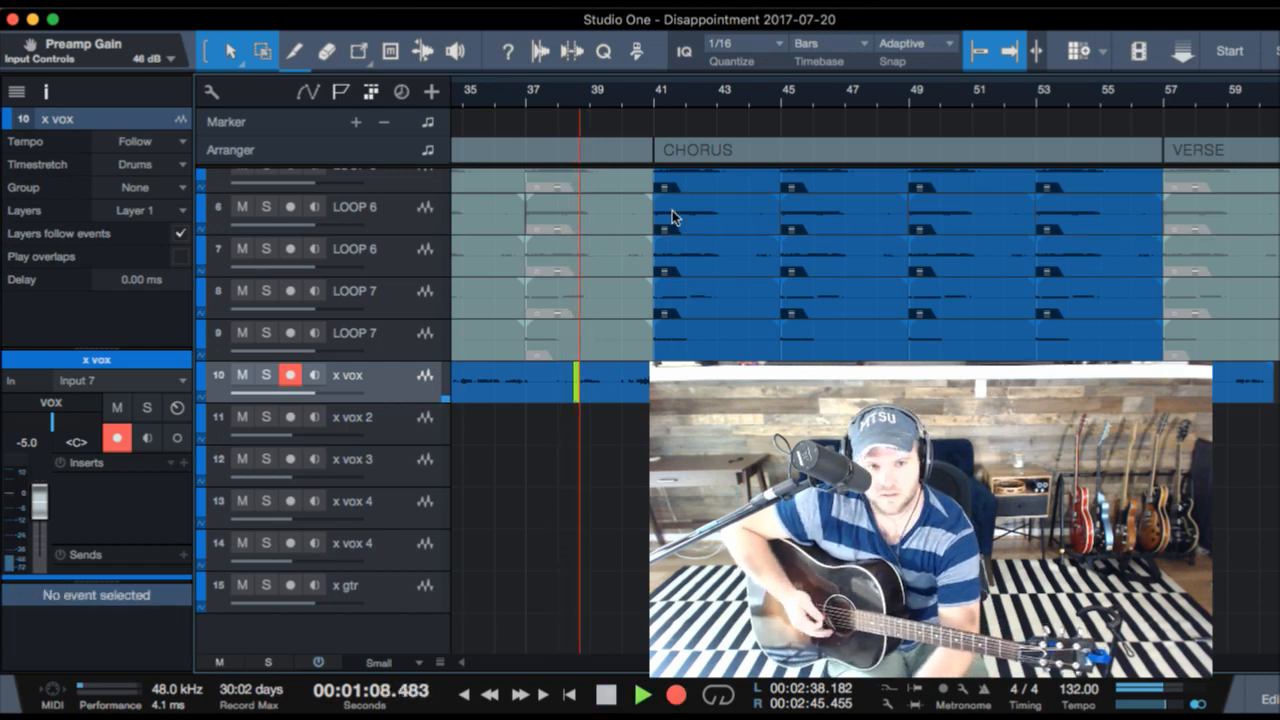
key("KP_Multiply")
key("KP_Multiply")
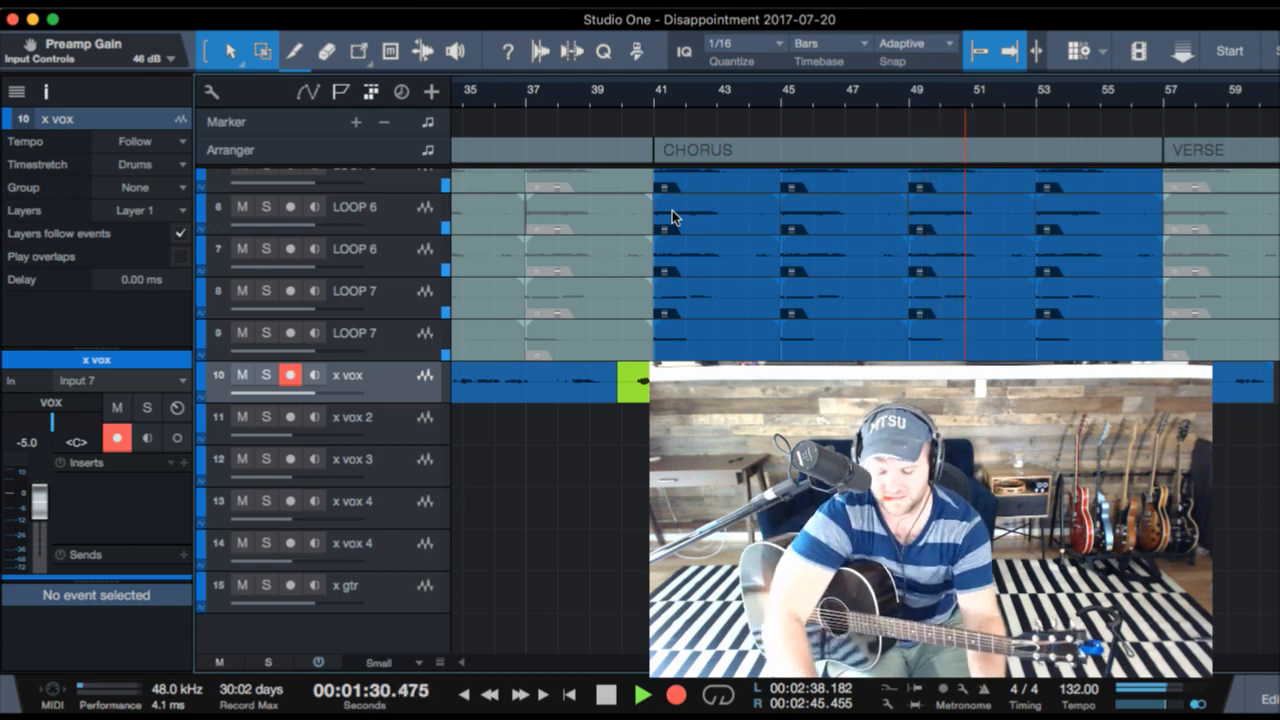
key("KP_Multiply")
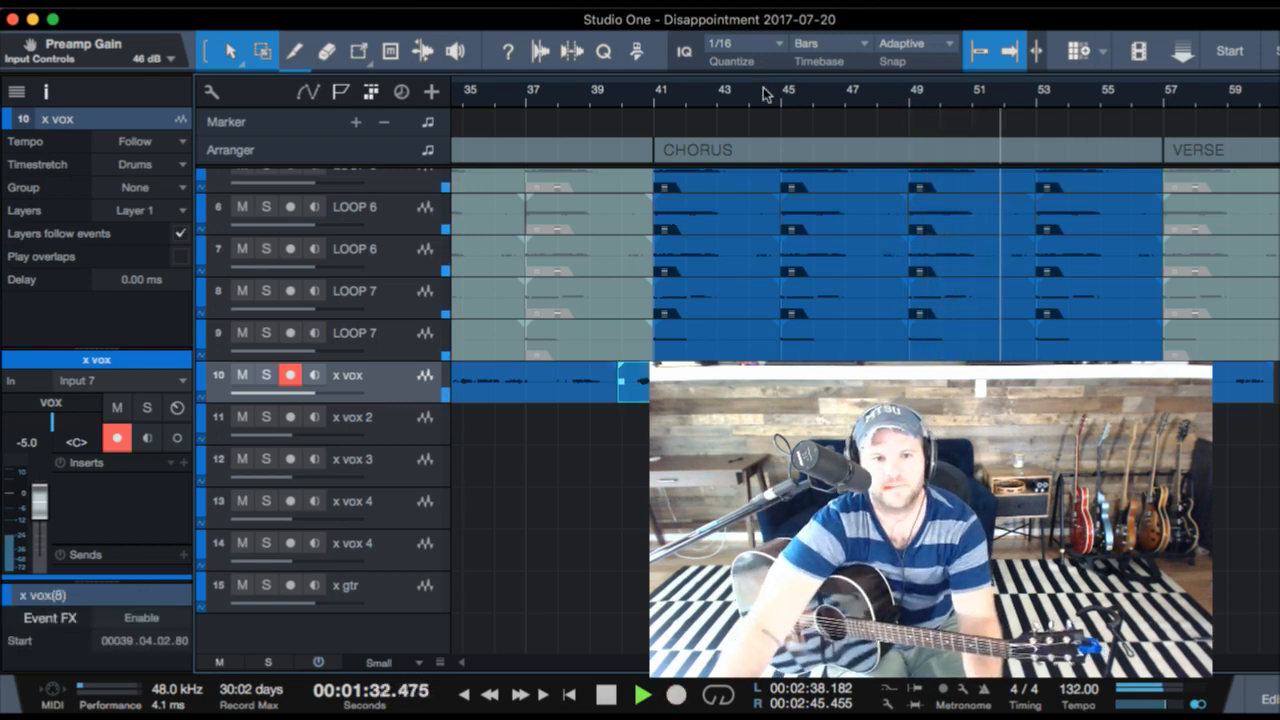
- Record x vox from bar 46 through the rest of the CHORUS into the VERSE, starting playback at bar 45, and return to bar 51
left_click(793, 90)
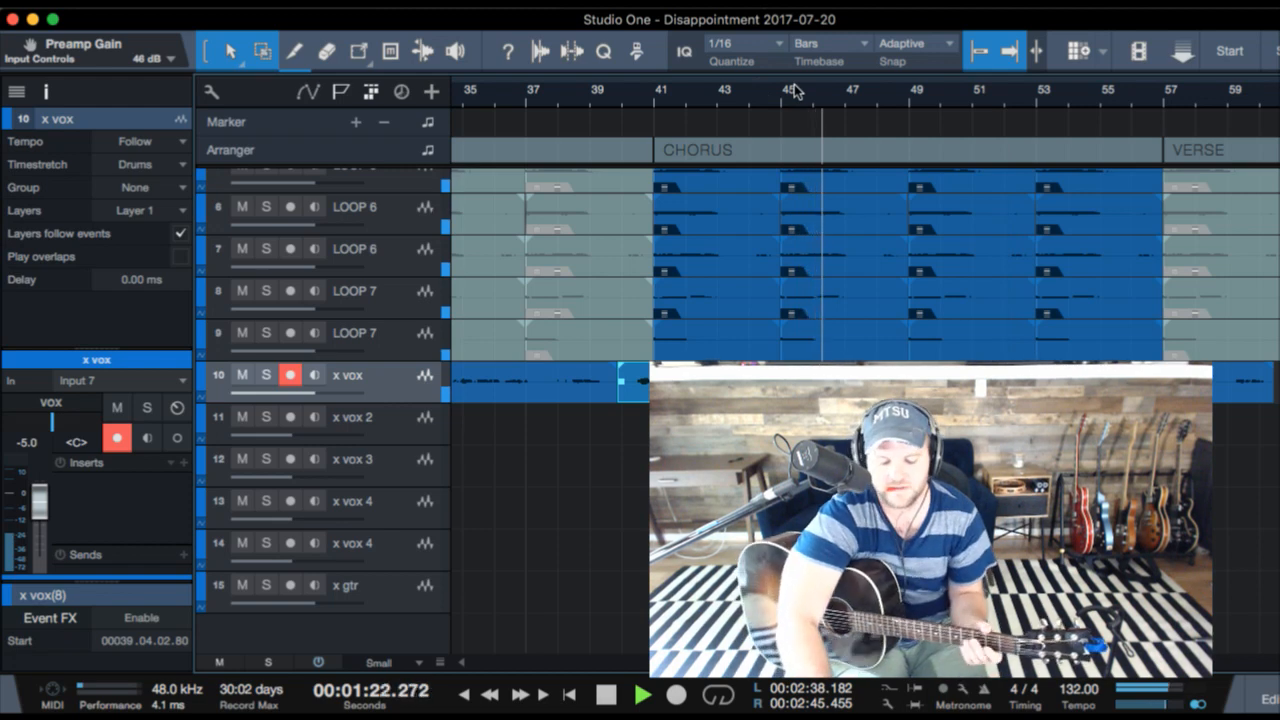
key("KP_Multiply")
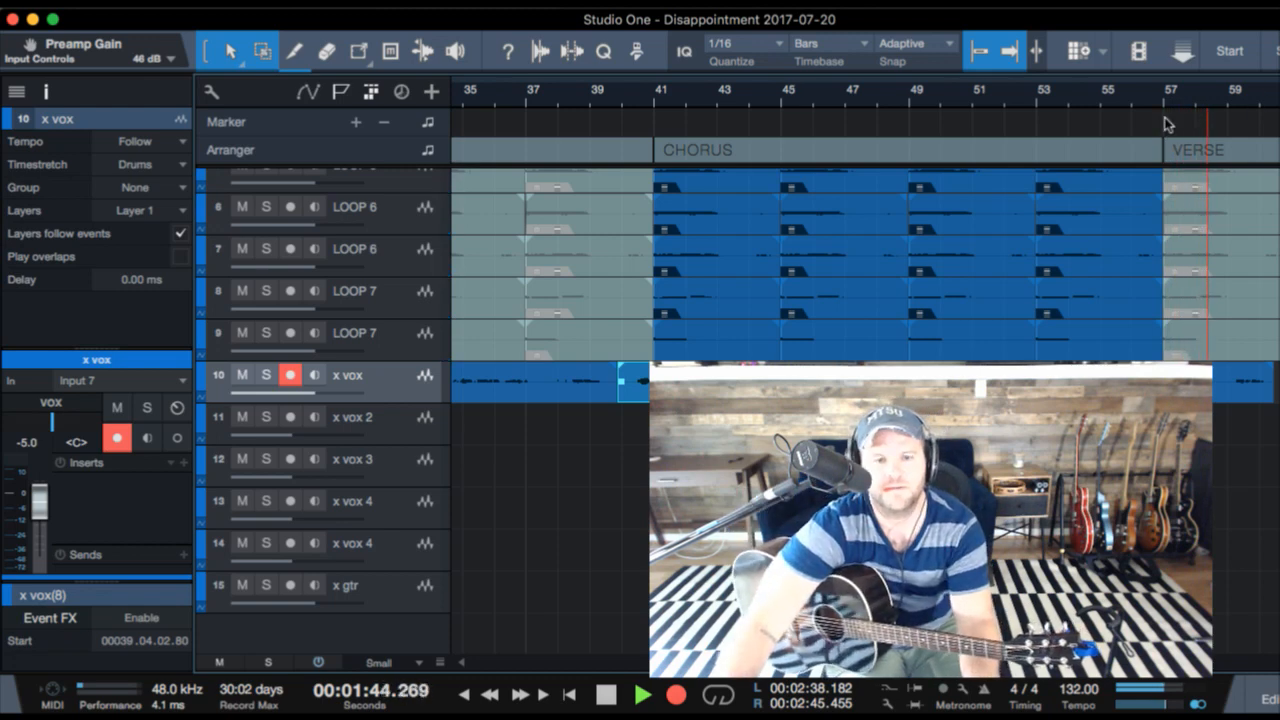
left_click(1106, 98)
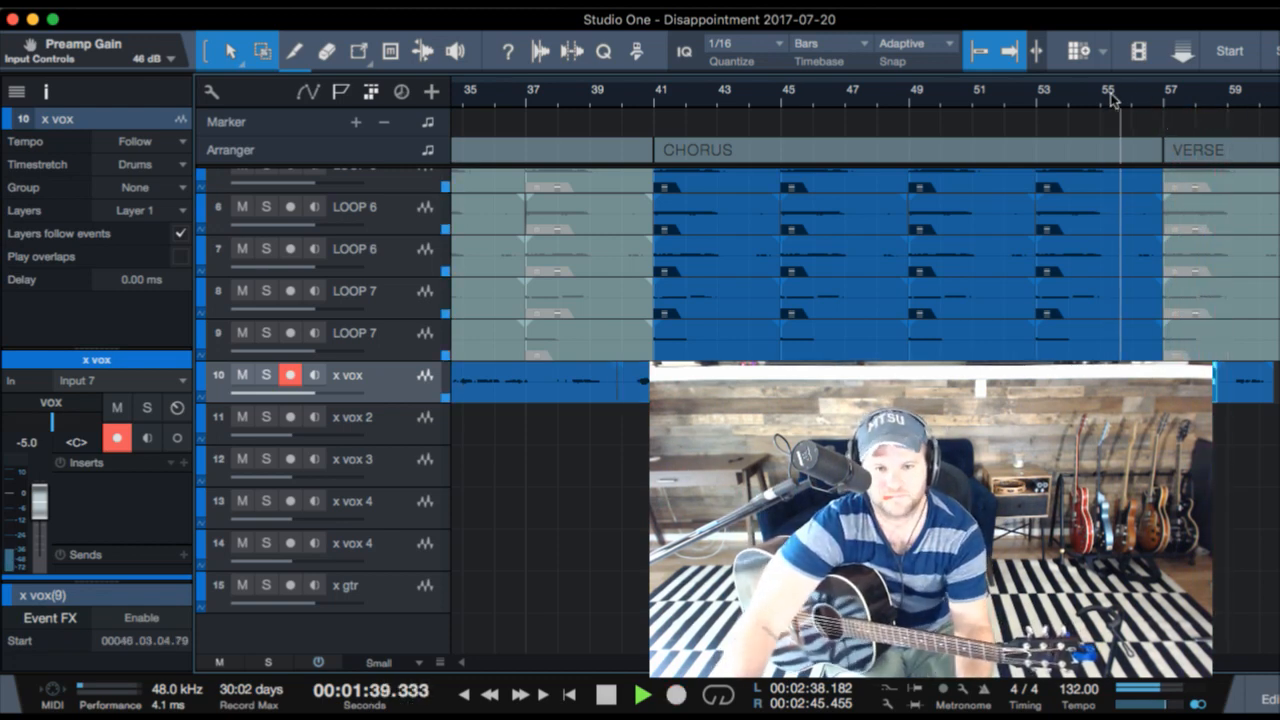
left_click(1033, 96)
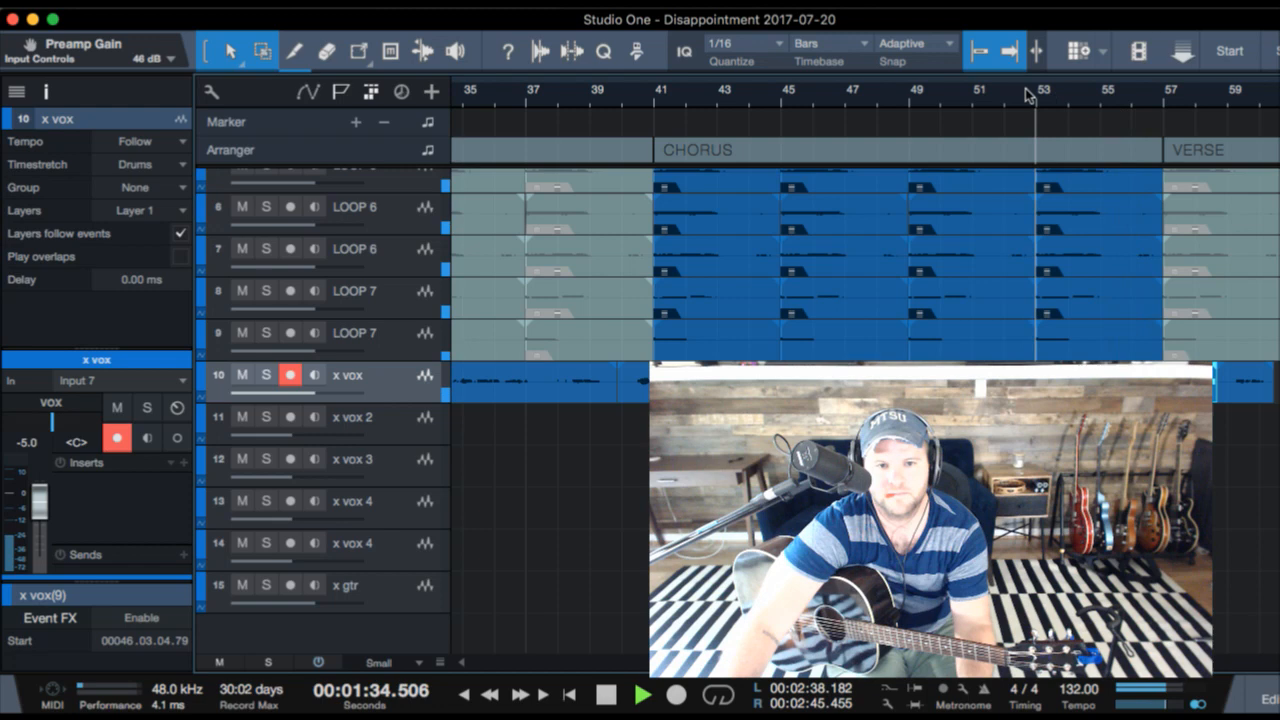
left_click(975, 95)
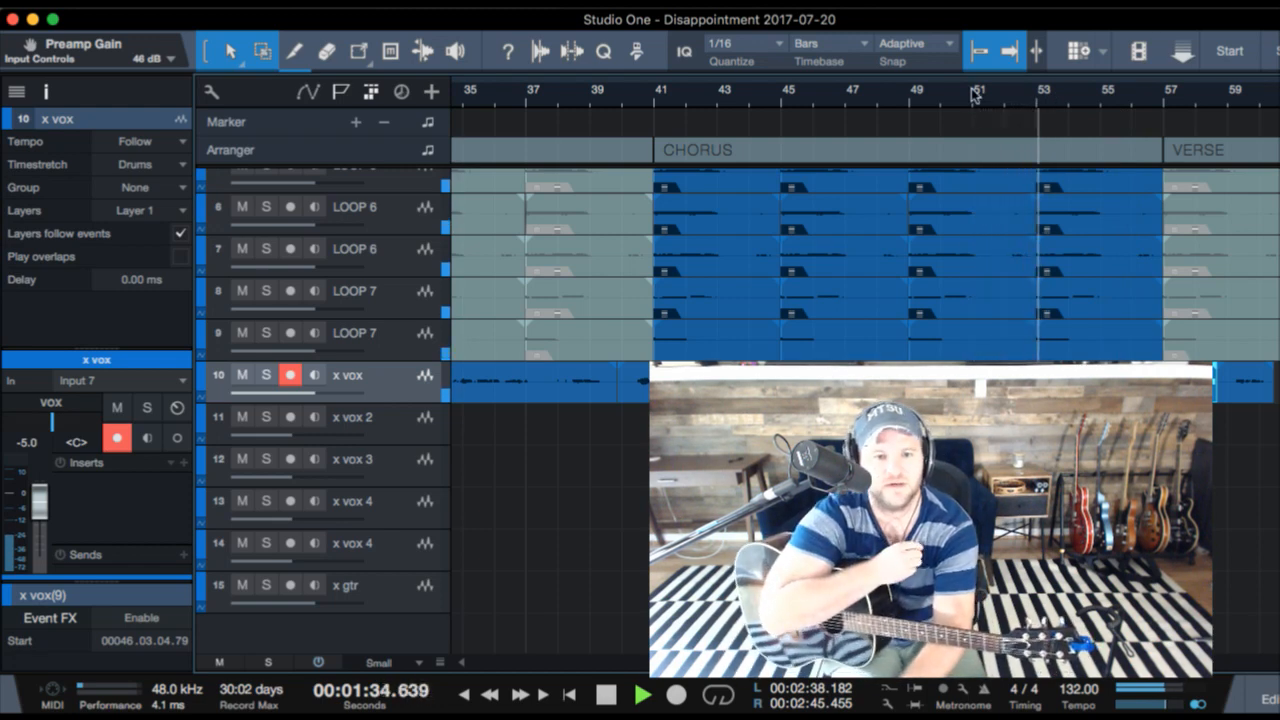
key("KP_Multiply")
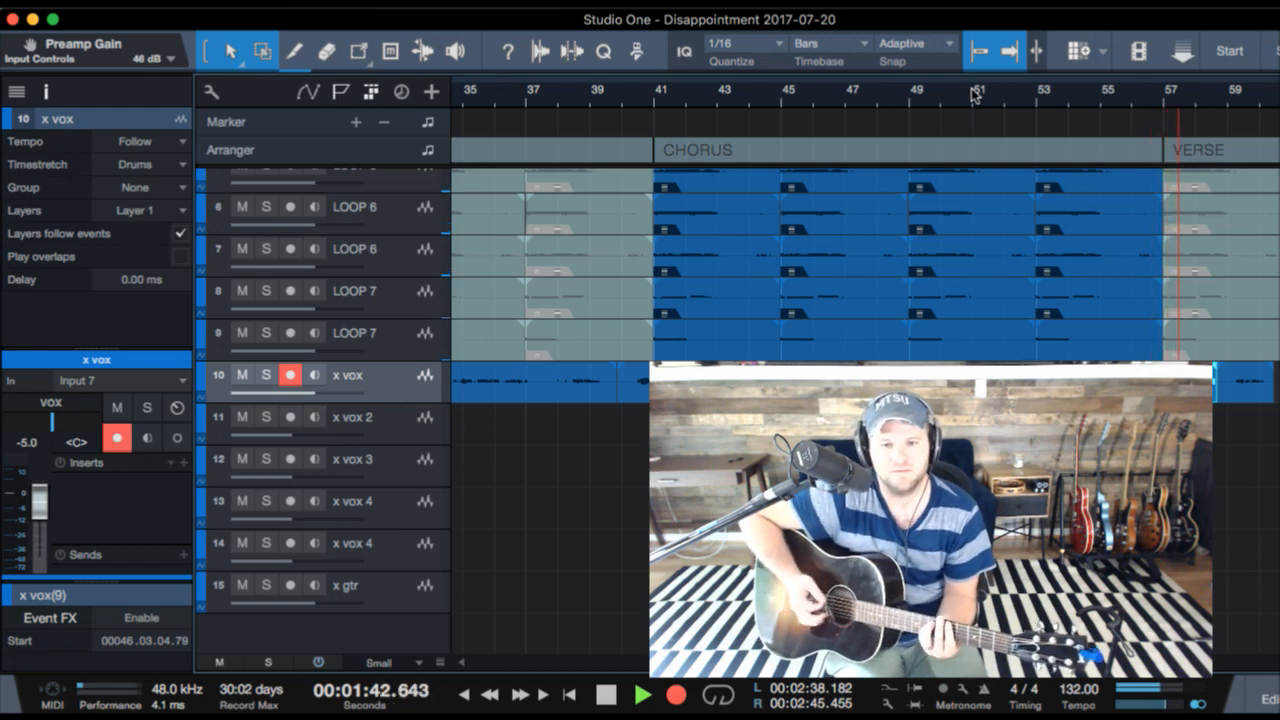
key("space")
key("super+z")
- Play from bar 51 and record the lead vocal on x vox from bar 52 through the VERSE into CHORUS B
key("space")
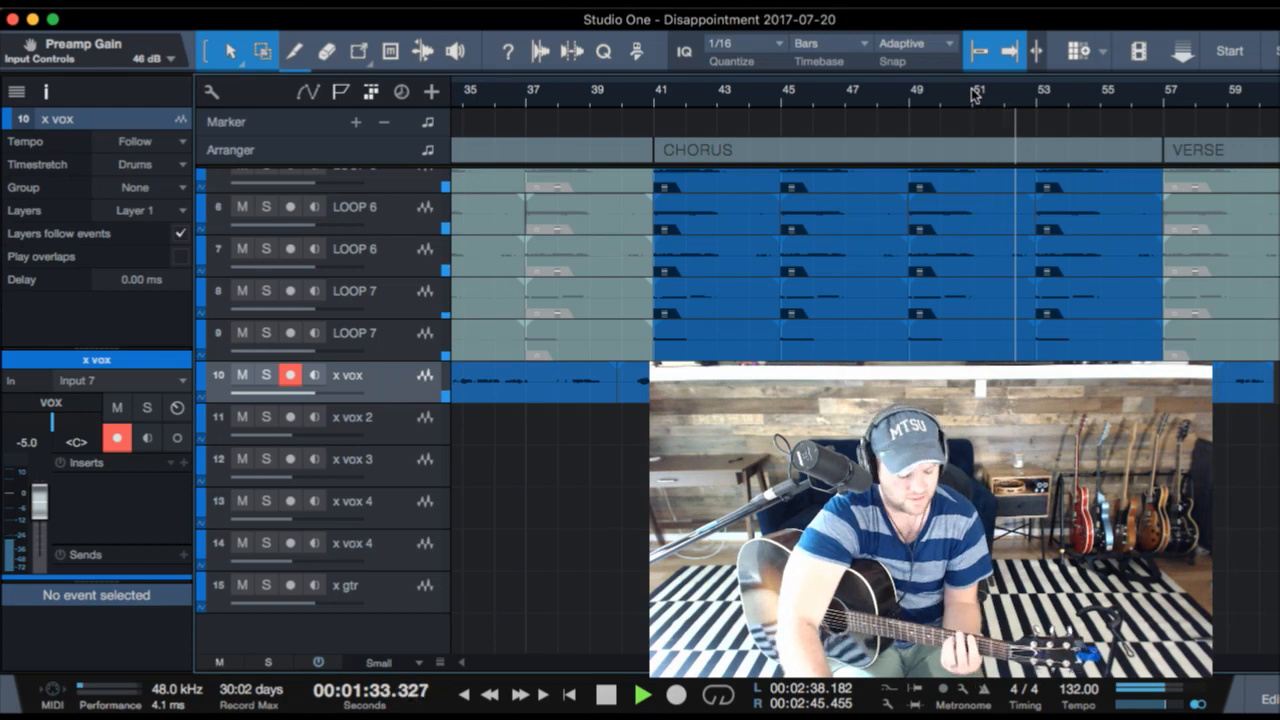
key("KP_Multiply")
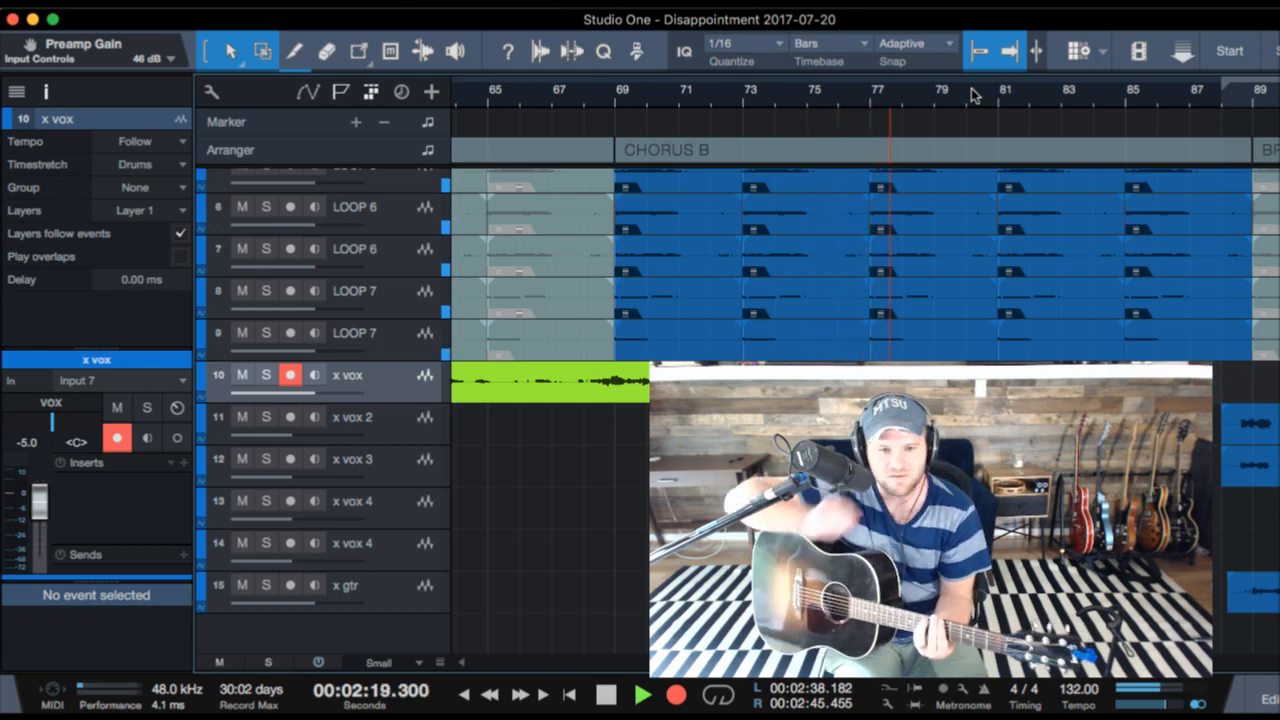
key("KP_Multiply")
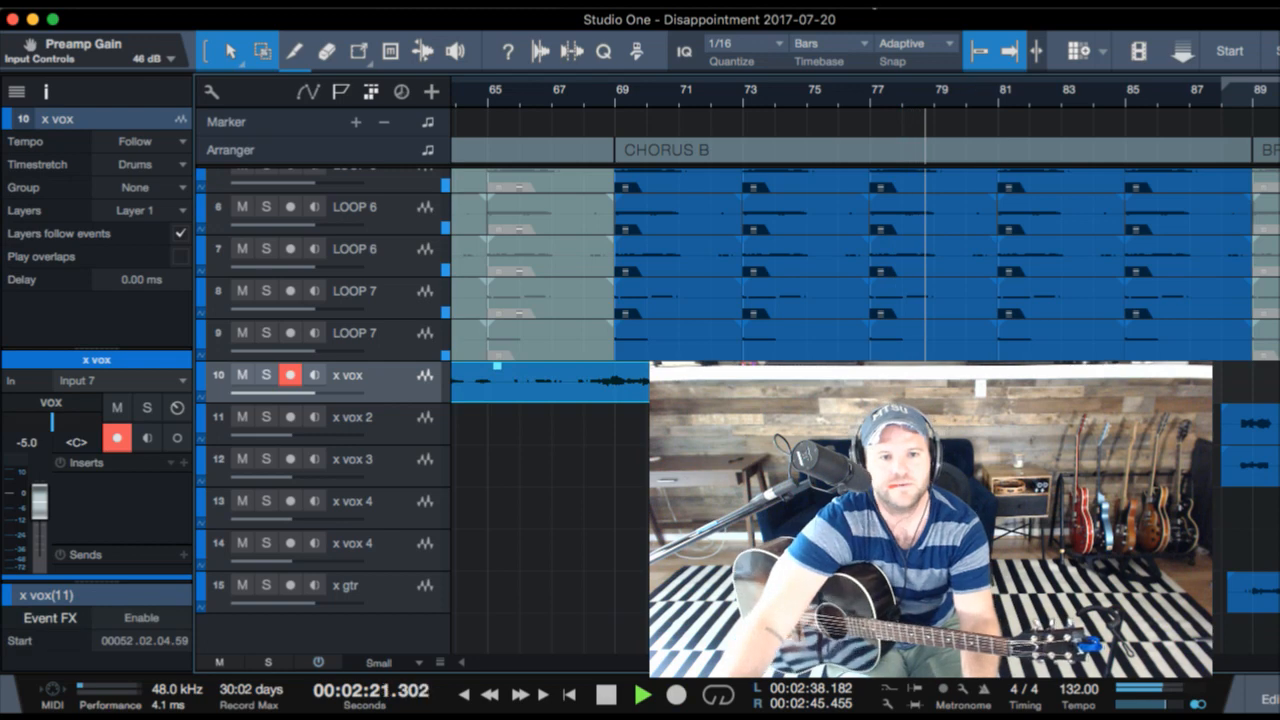
- Return to about bar 73 and record x vox from bar 75 through the rest of CHORUS B into the bridge
left_click(768, 97)
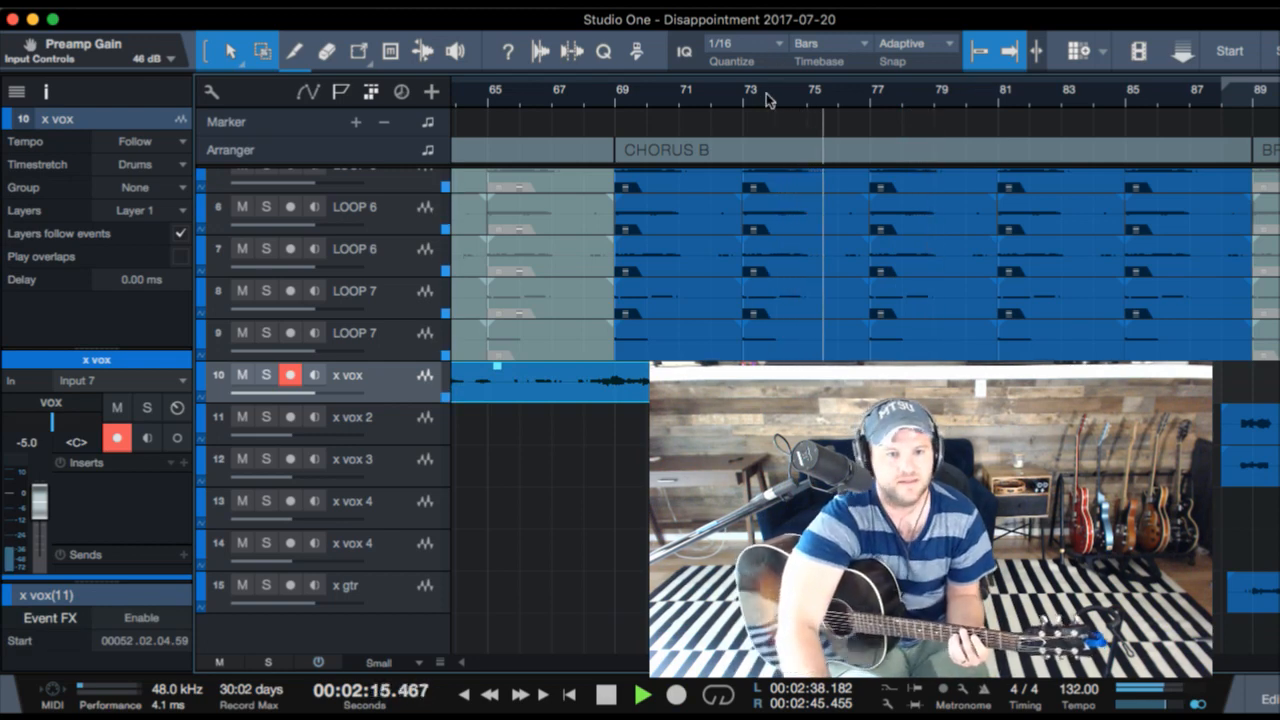
key("KP_Multiply")
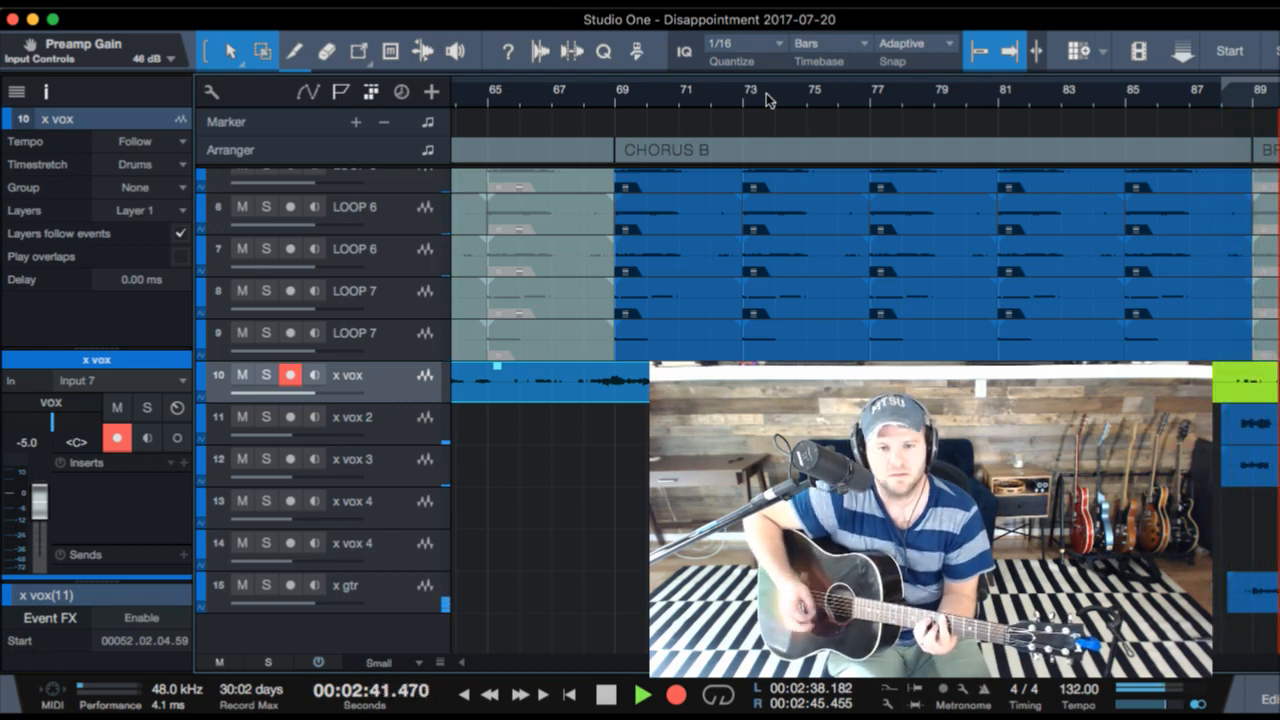
key("KP_Multiply")
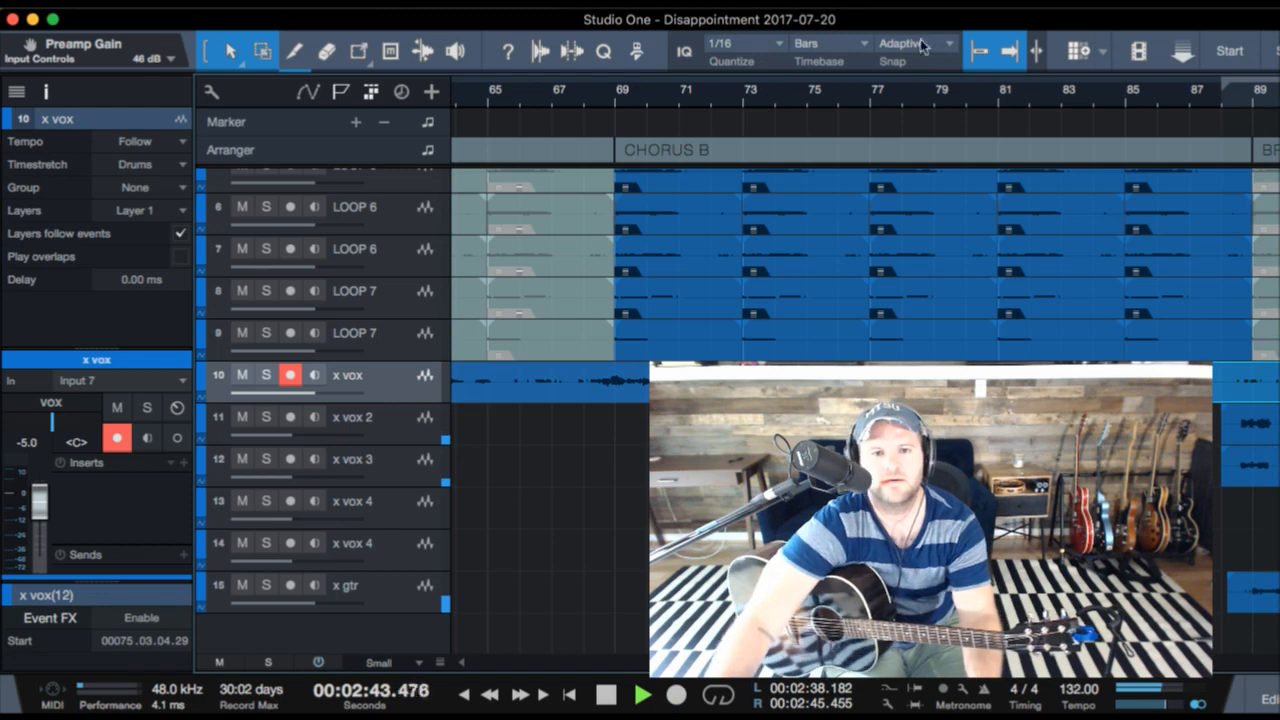
- Return to about bar 86 and punch in a new x vox recording just before bar 88, leading into the bridge
left_click(1190, 95)
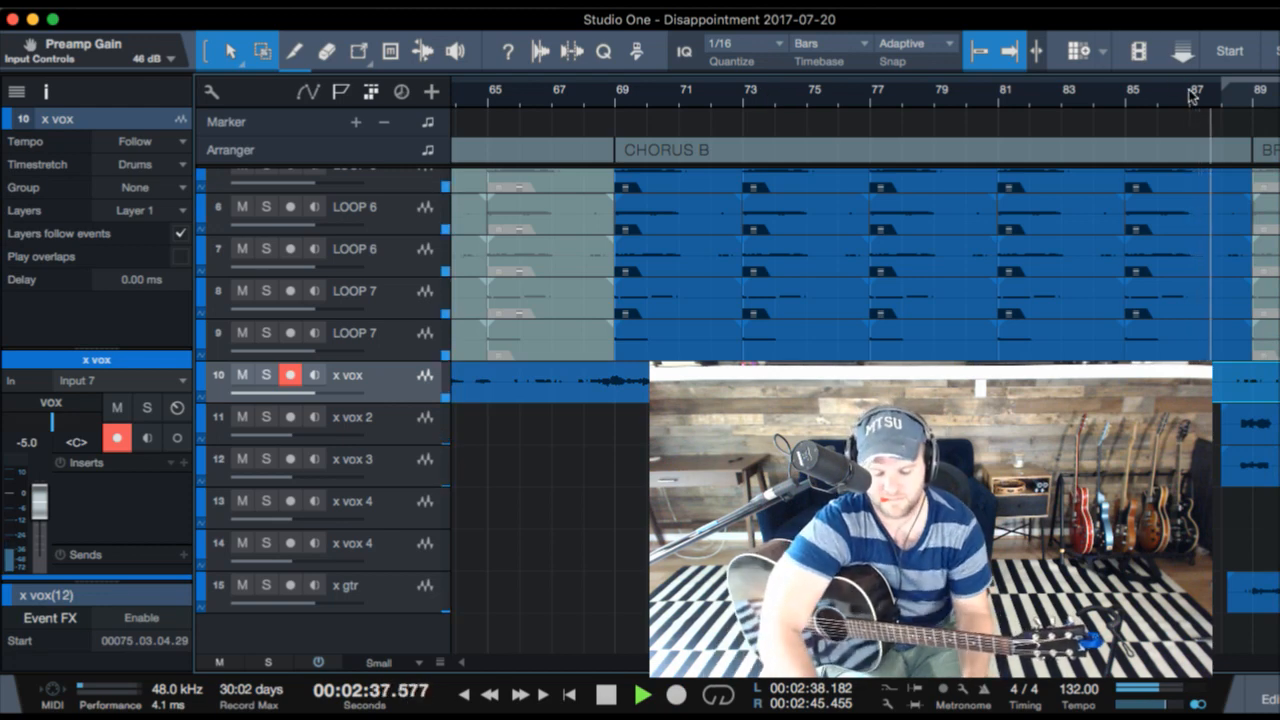
left_click(1166, 95)
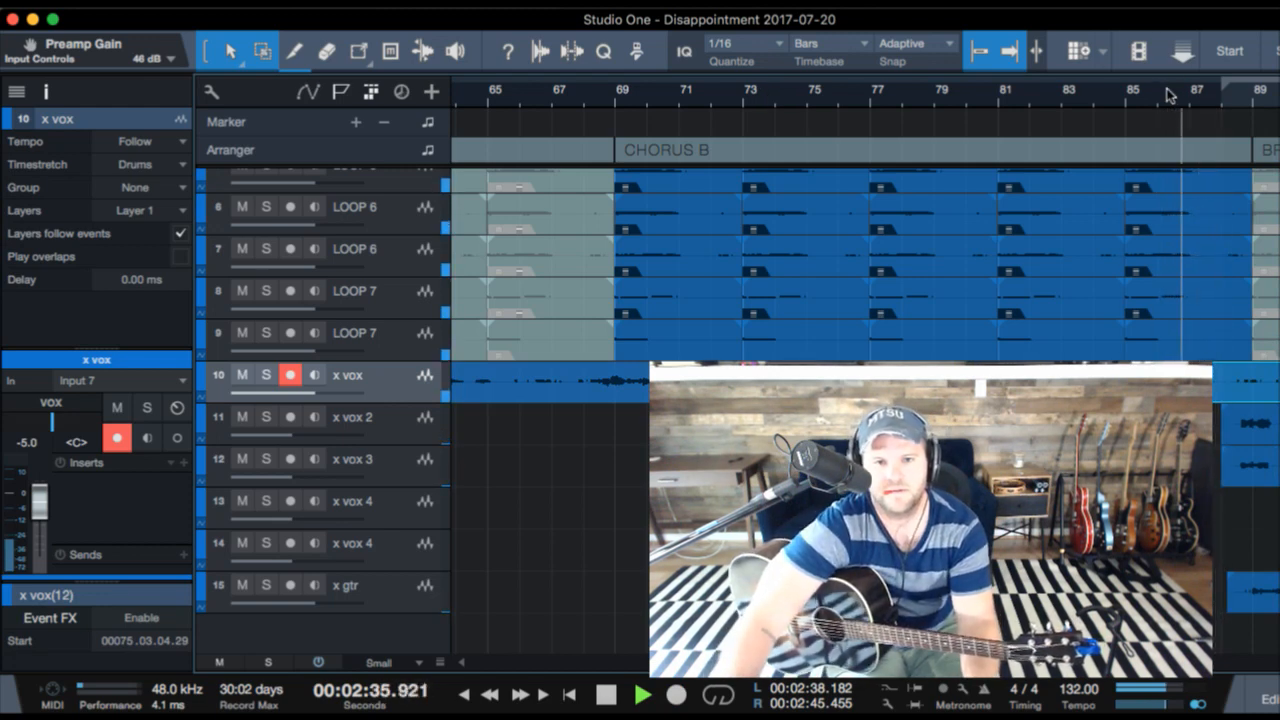
key("KP_Multiply")
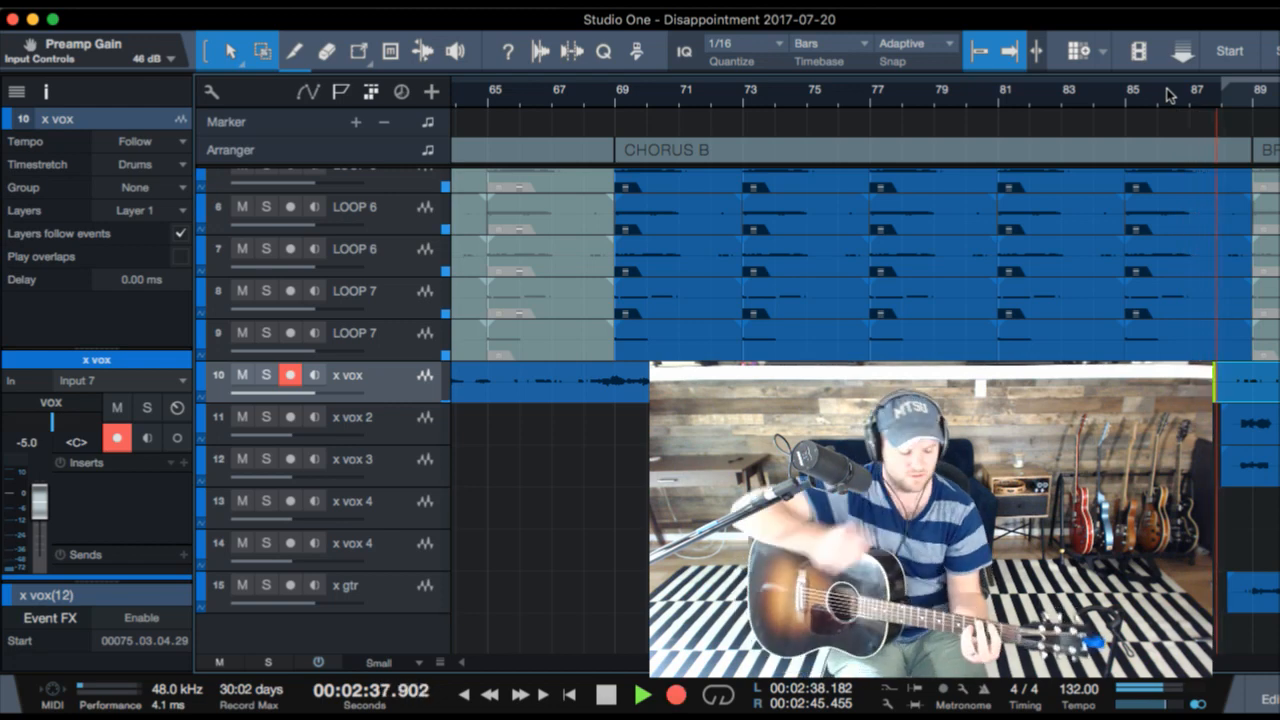
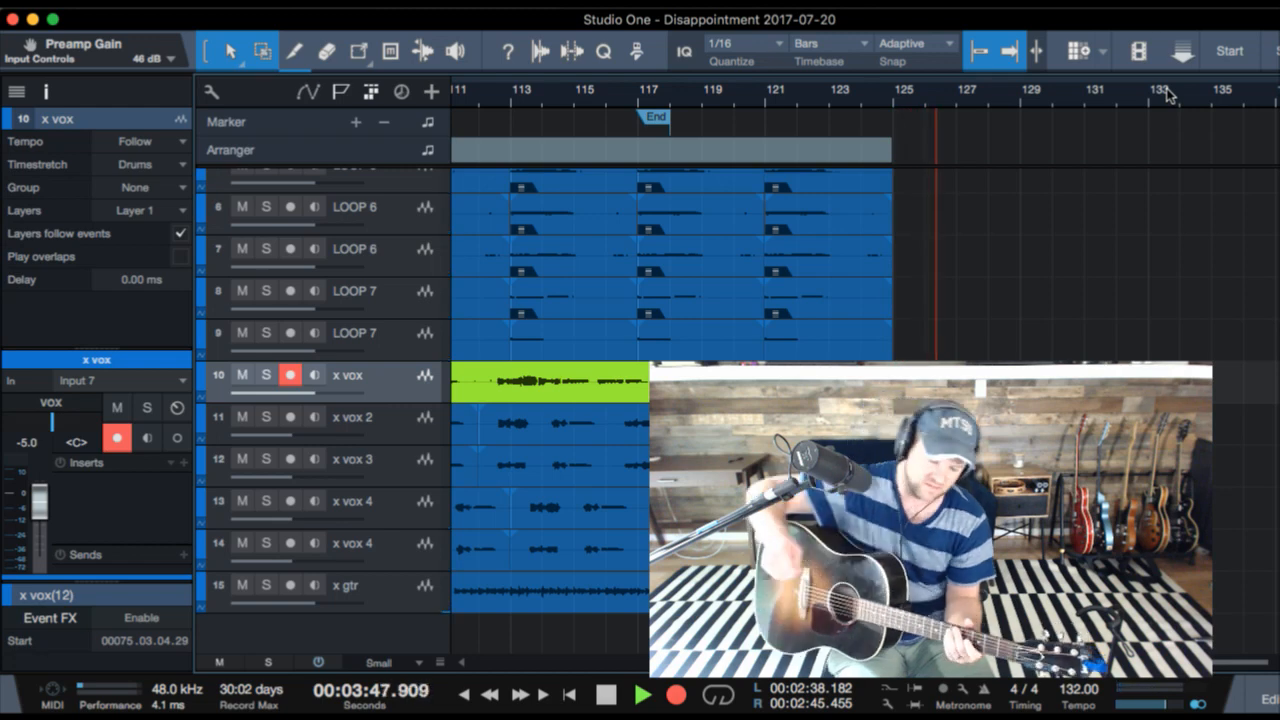
- End the x vox recording and play the bridge from about bar 86 to review the take
key("space")
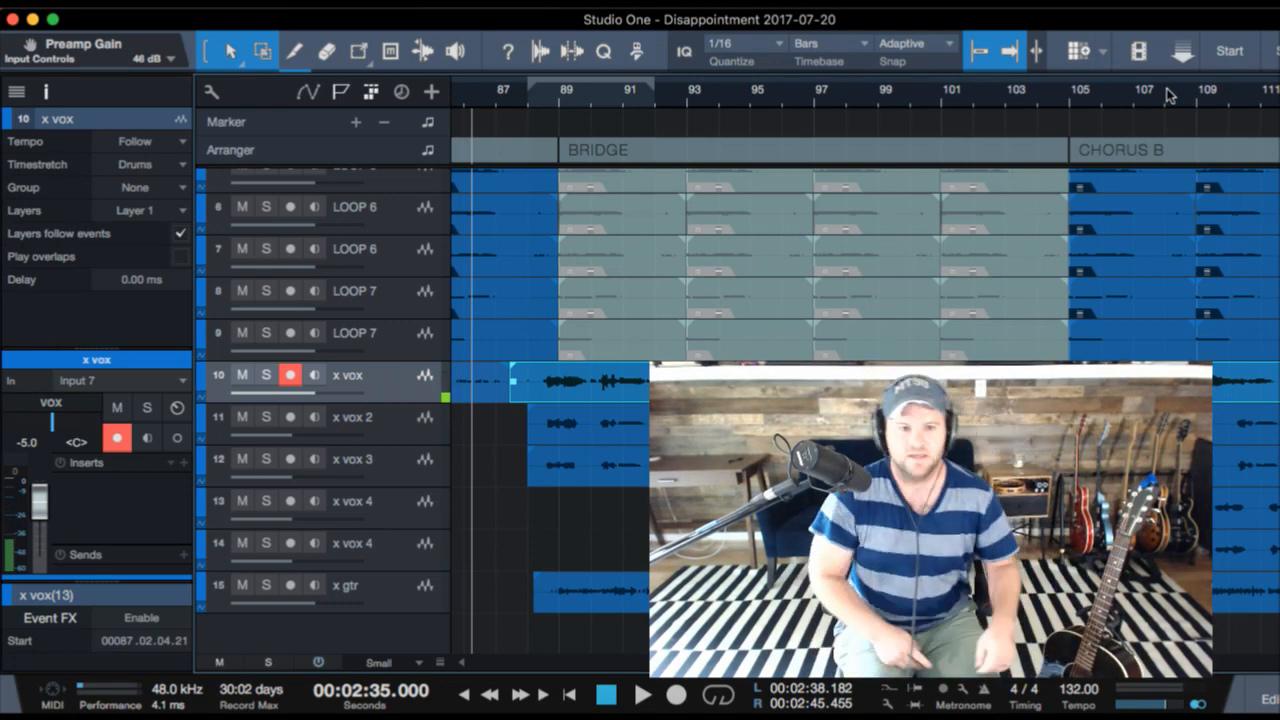
key("space")
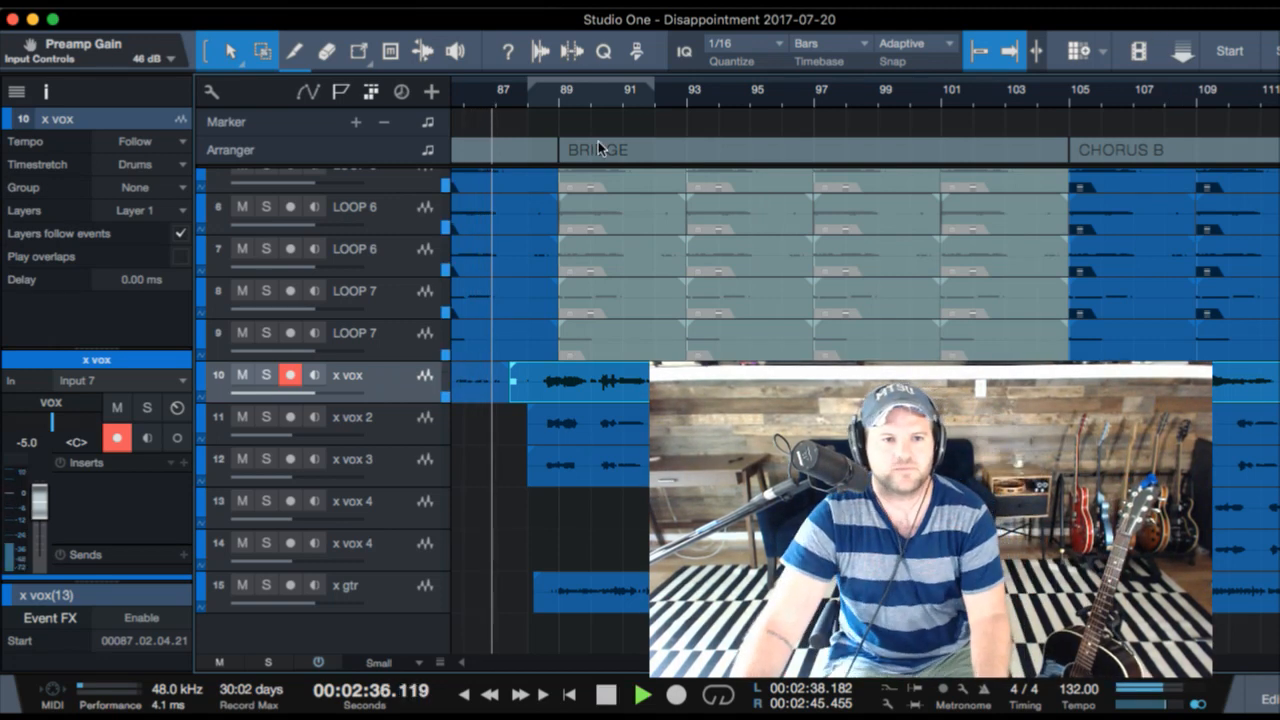
left_click(555, 101)
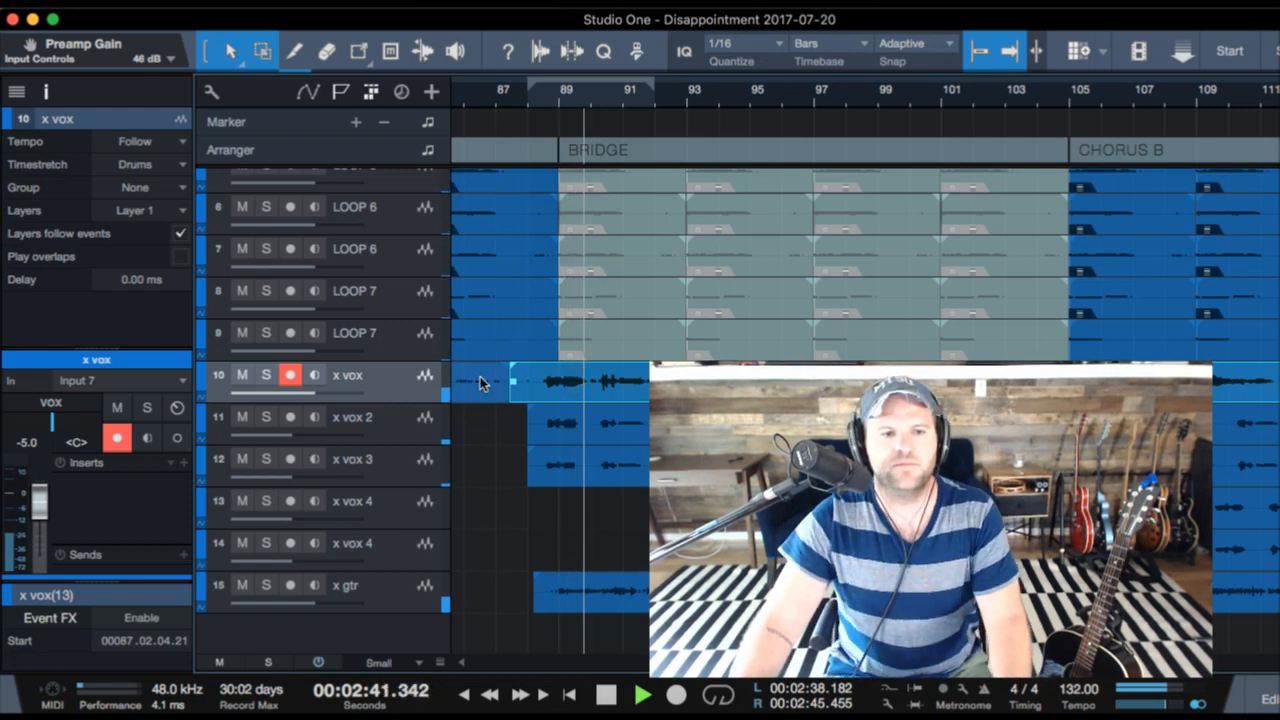
- Solo x vox, x vox 2 and x vox 3 together during the bridge to check the vocals, and clear the solos
left_click(415, 462, "shift")
key("s")
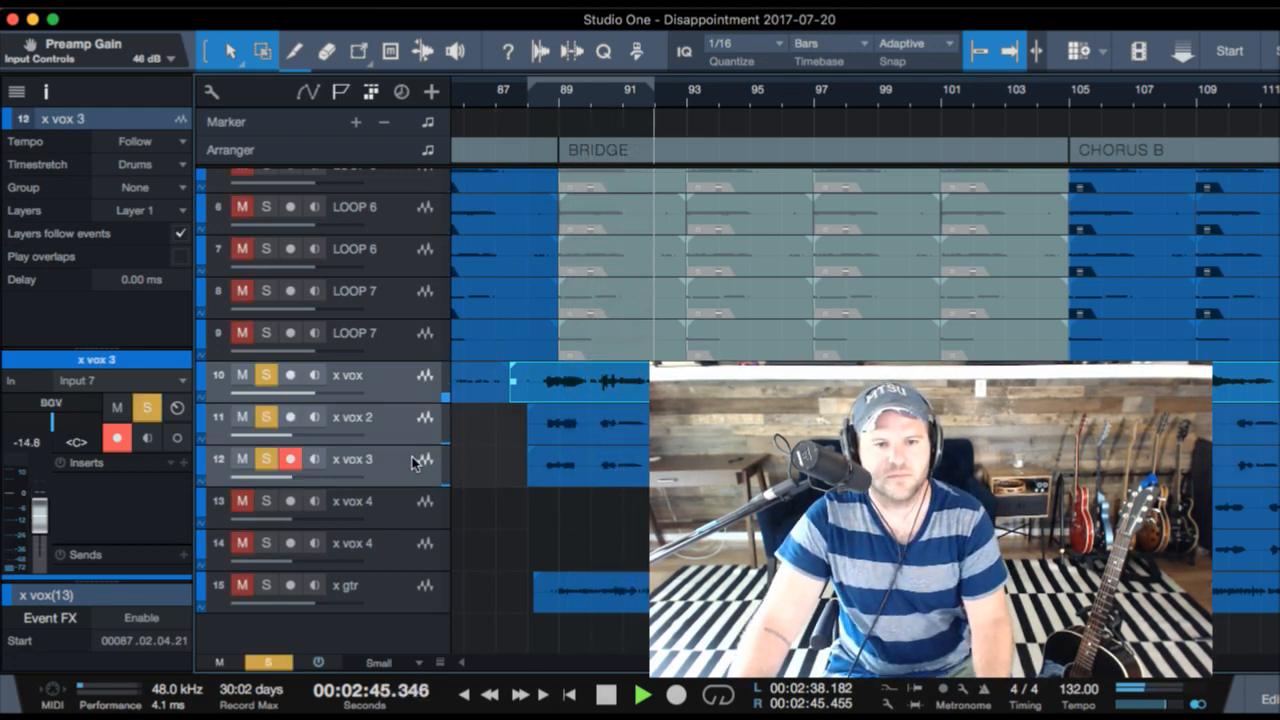
key("s")
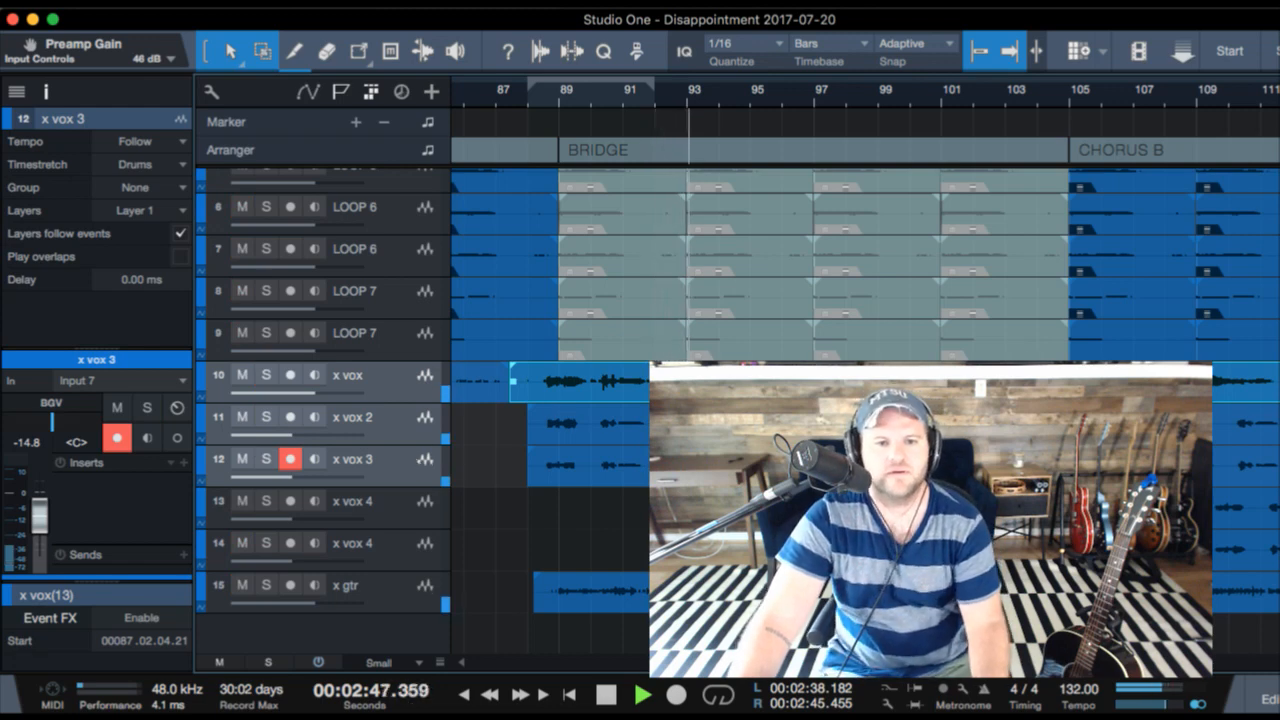
- Mute the x vox 2 and x vox 3 background vocal events across the BRIDGE
left_click(815, 464)
left_click_drag(815, 470, 672, 425)
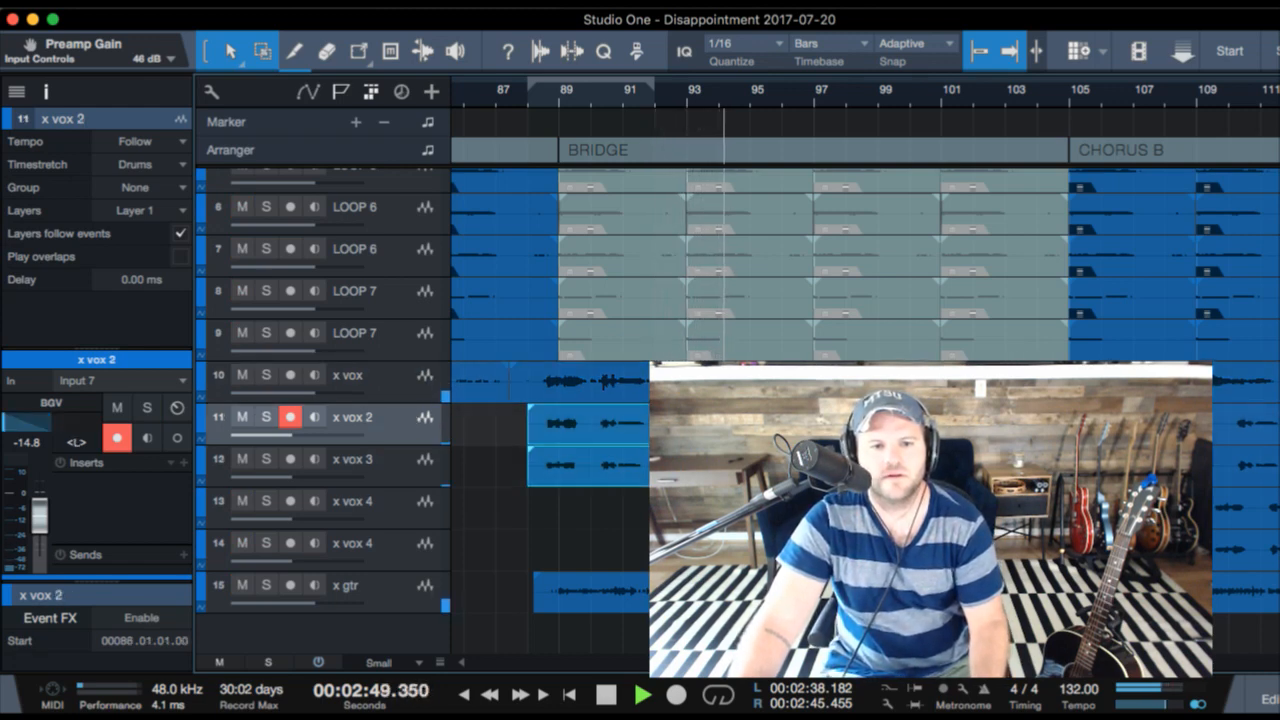
key("shift+m")
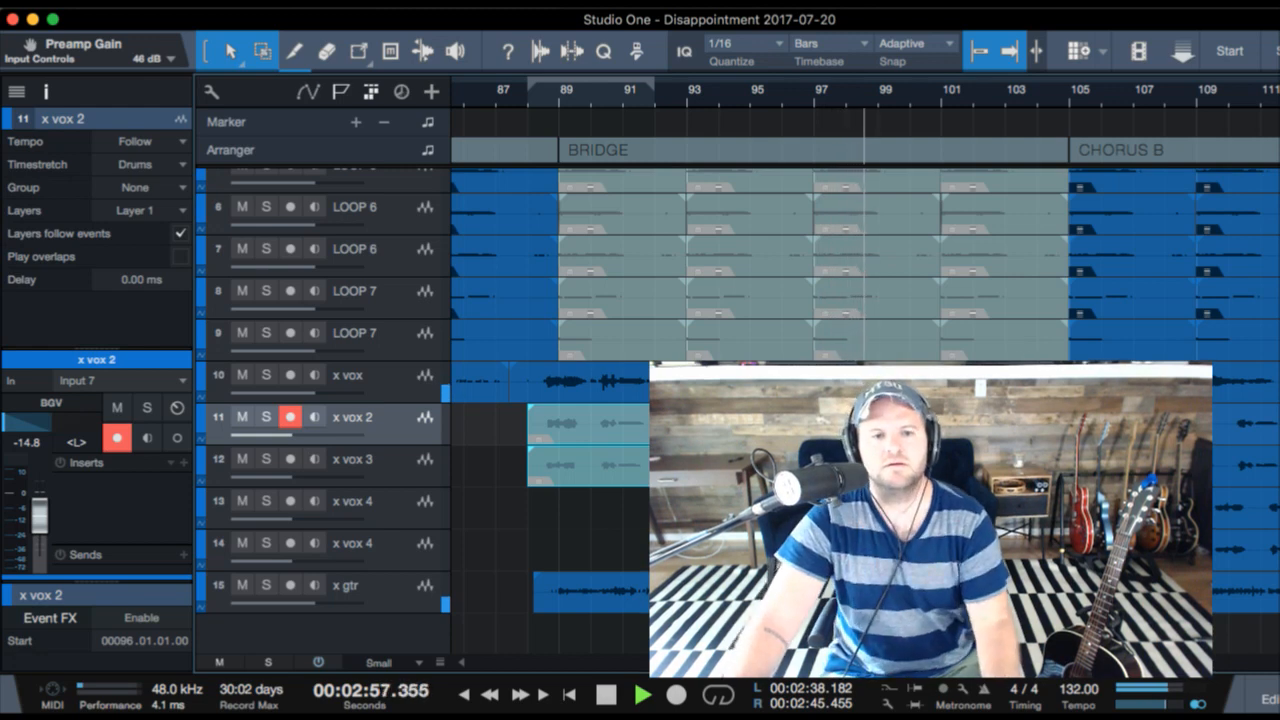
- Listen to the transition from the BRIDGE into CHORUS B at bar 105 and stop playback
left_click(909, 93)
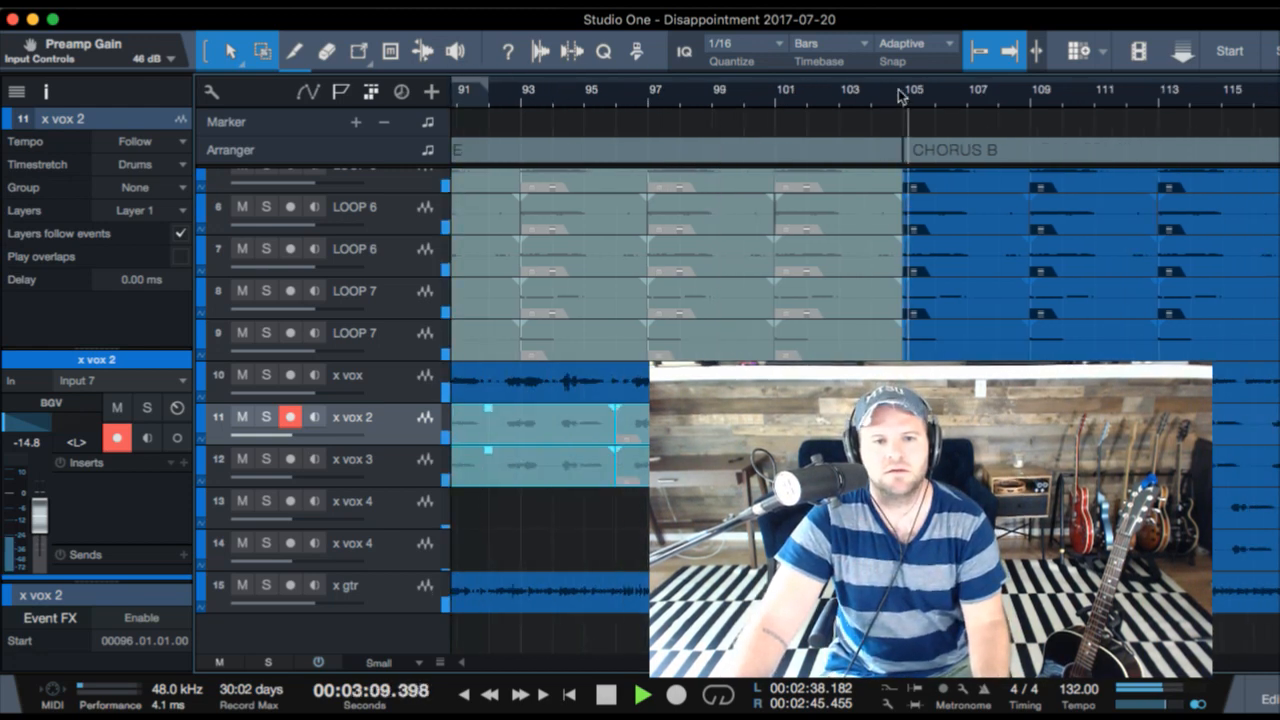
left_click_drag(917, 98, 923, 145)
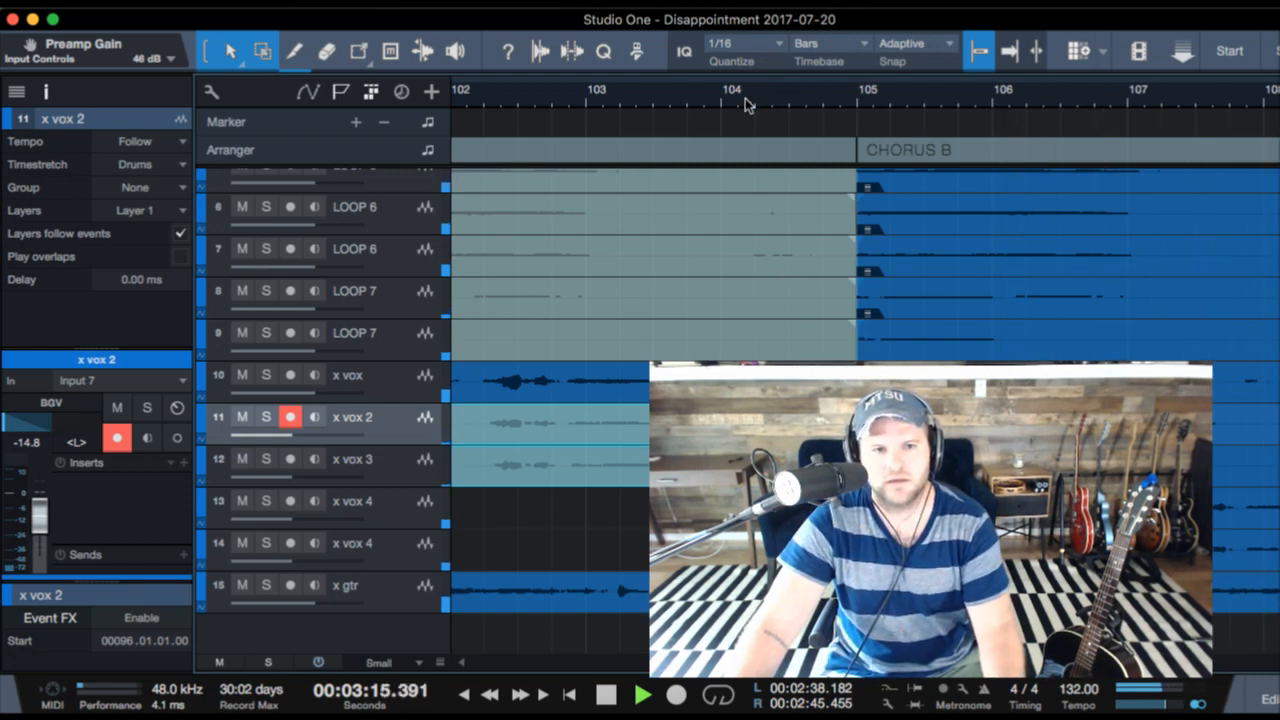
left_click_drag(745, 105, 735, 40)
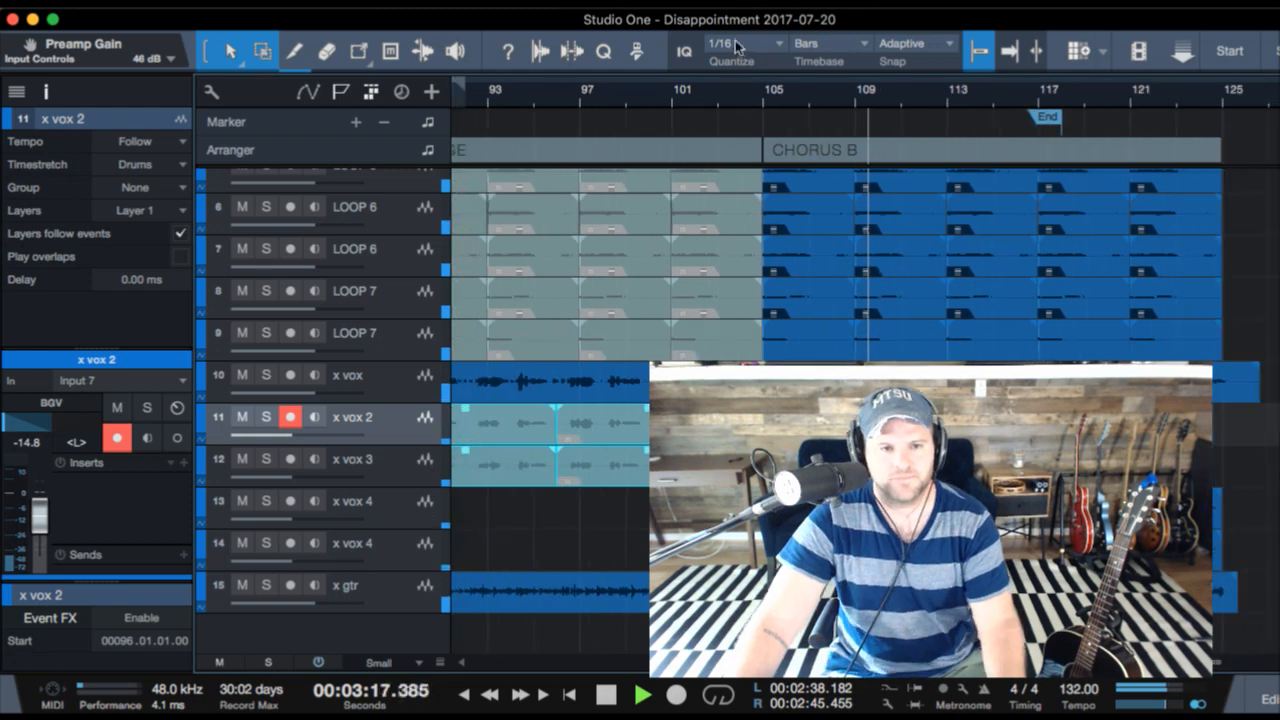
key("space")
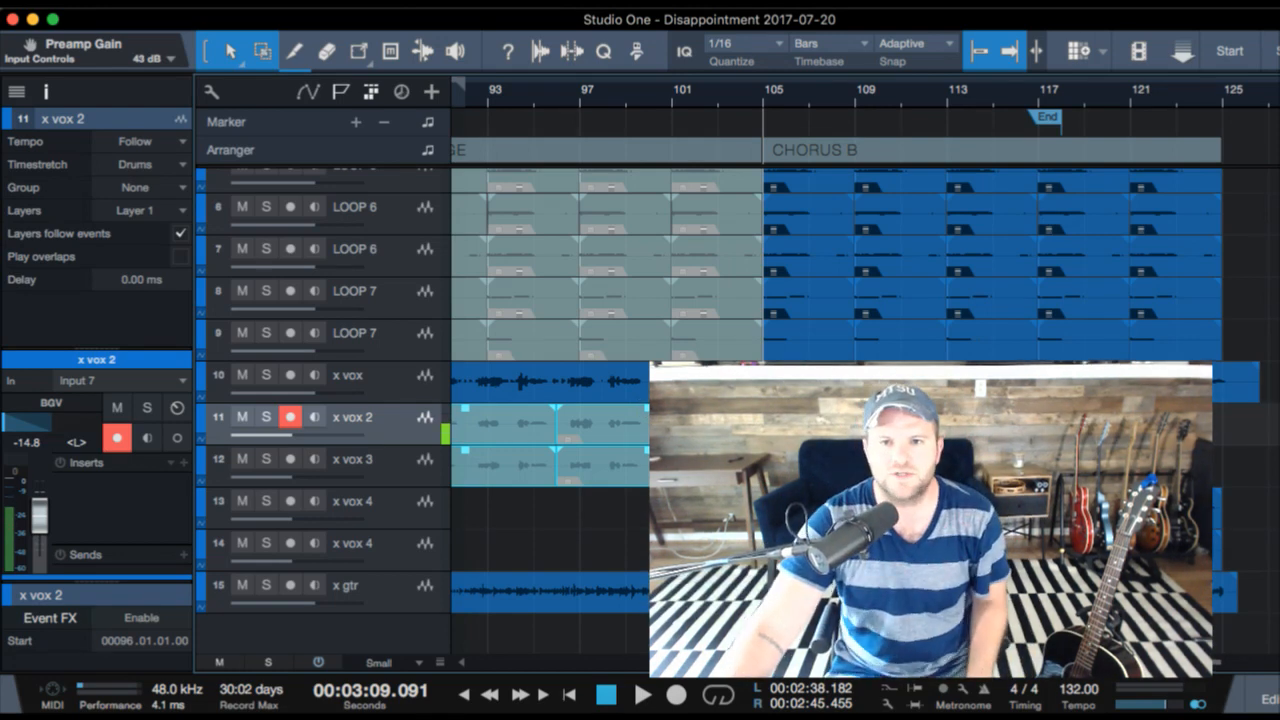
- Review the verse and bridge lyrics in the "I Don't Wanna Look" note and return to Studio One
left_click_drag(1278, 112, 1022, 72)
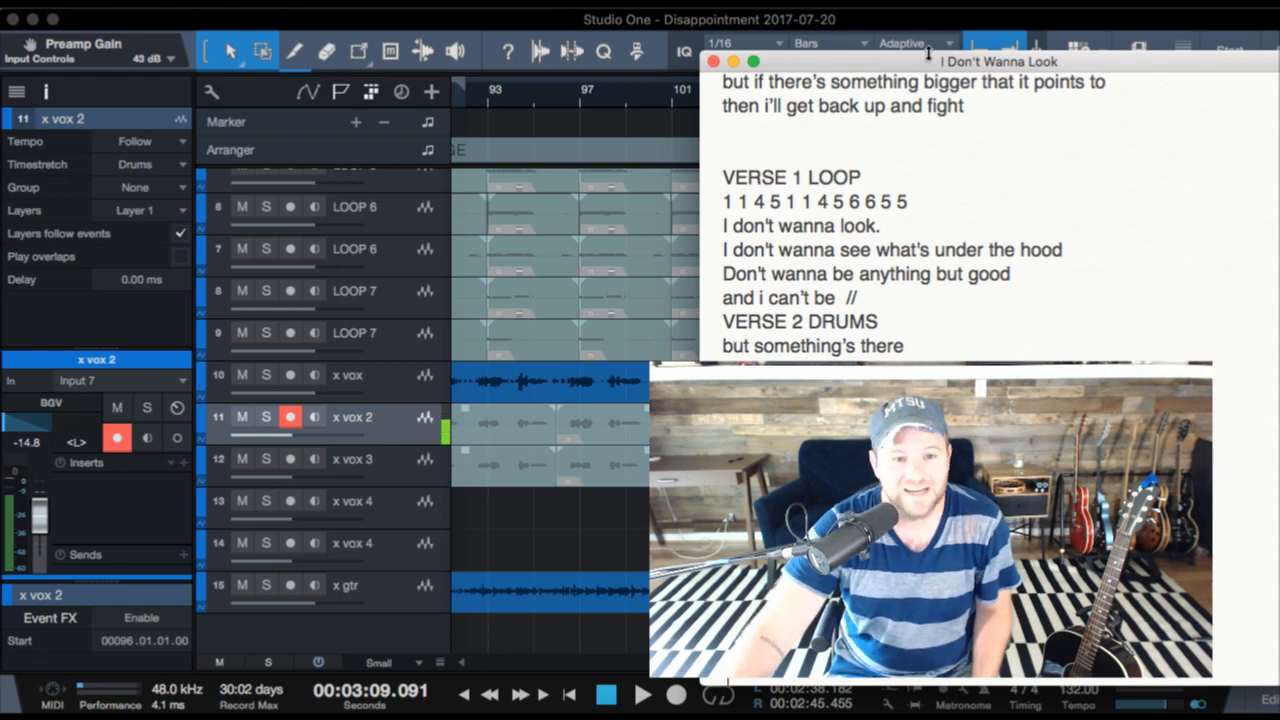
left_click_drag(909, 66, 381, 78)
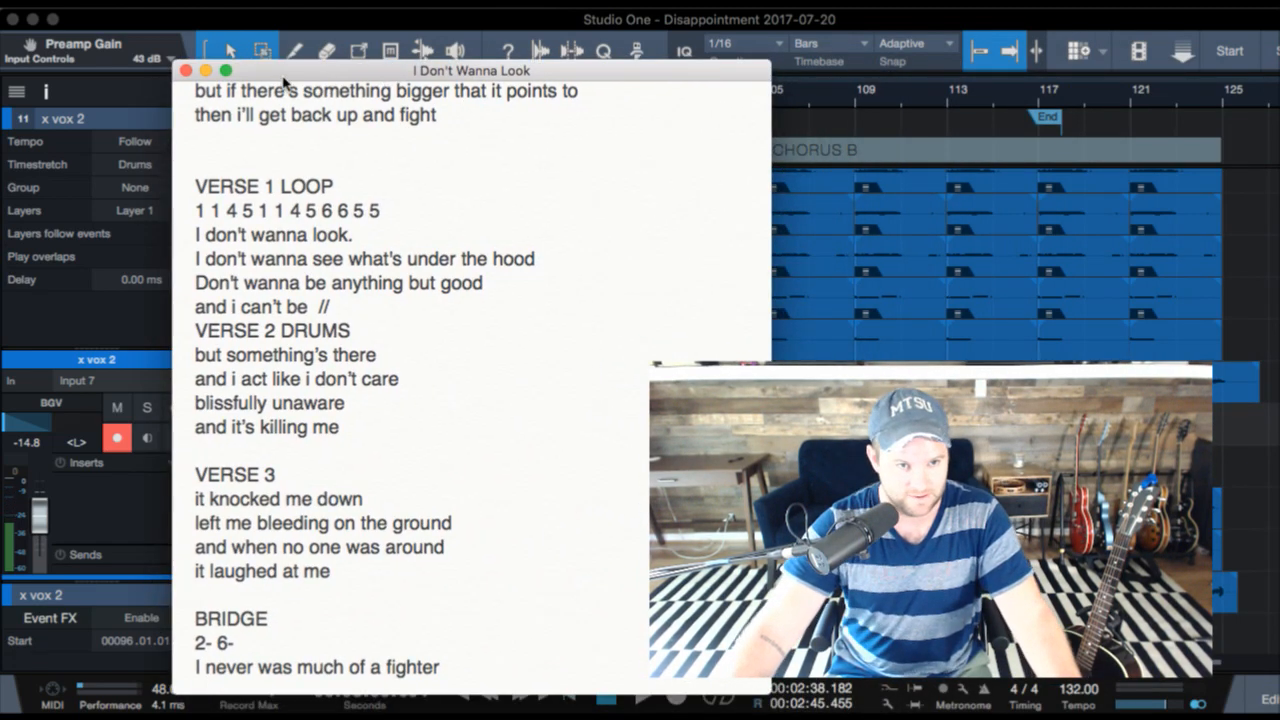
key("super+Tab")
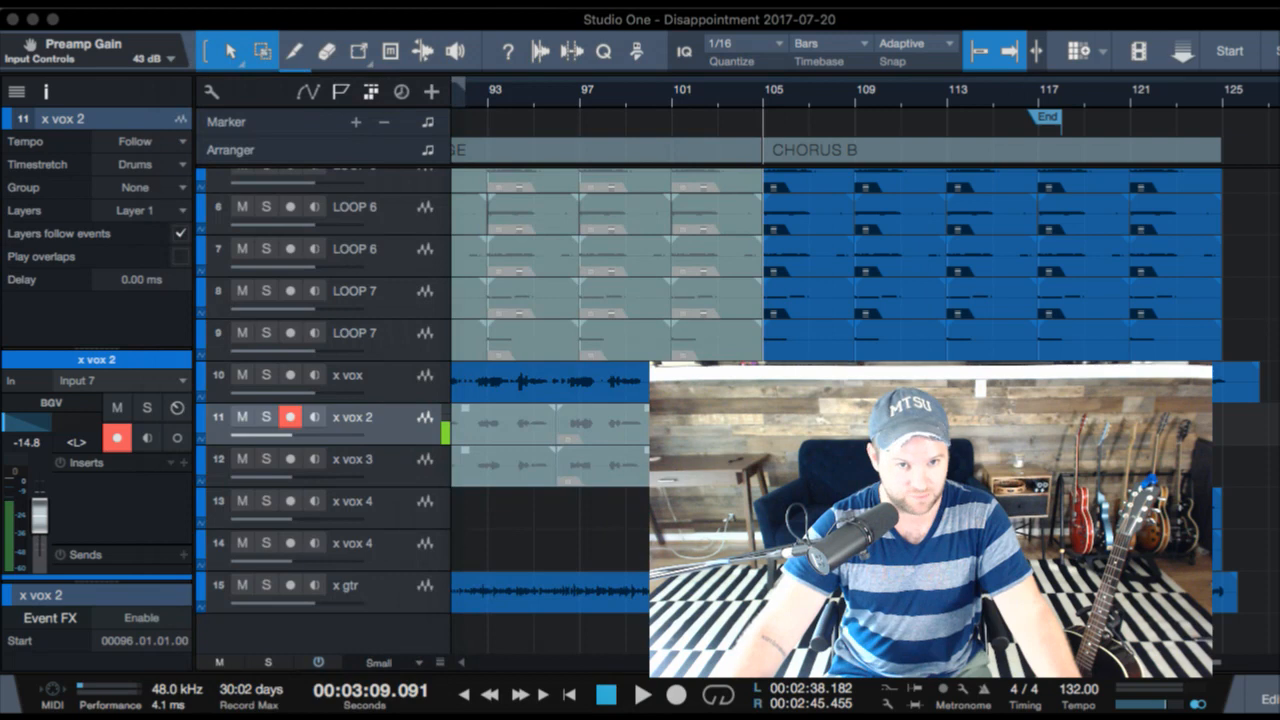
left_click(362, 42)
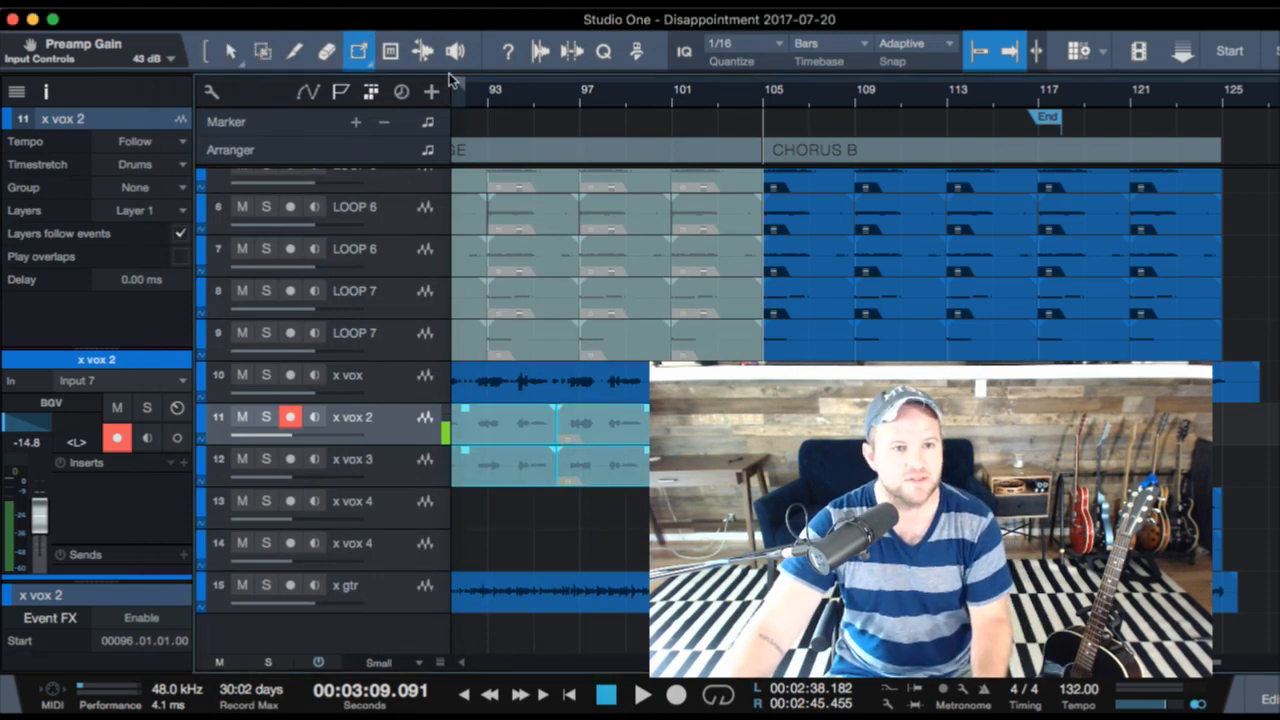
- Save the song and disarm recording on the x vox 2 track
key("super+s")
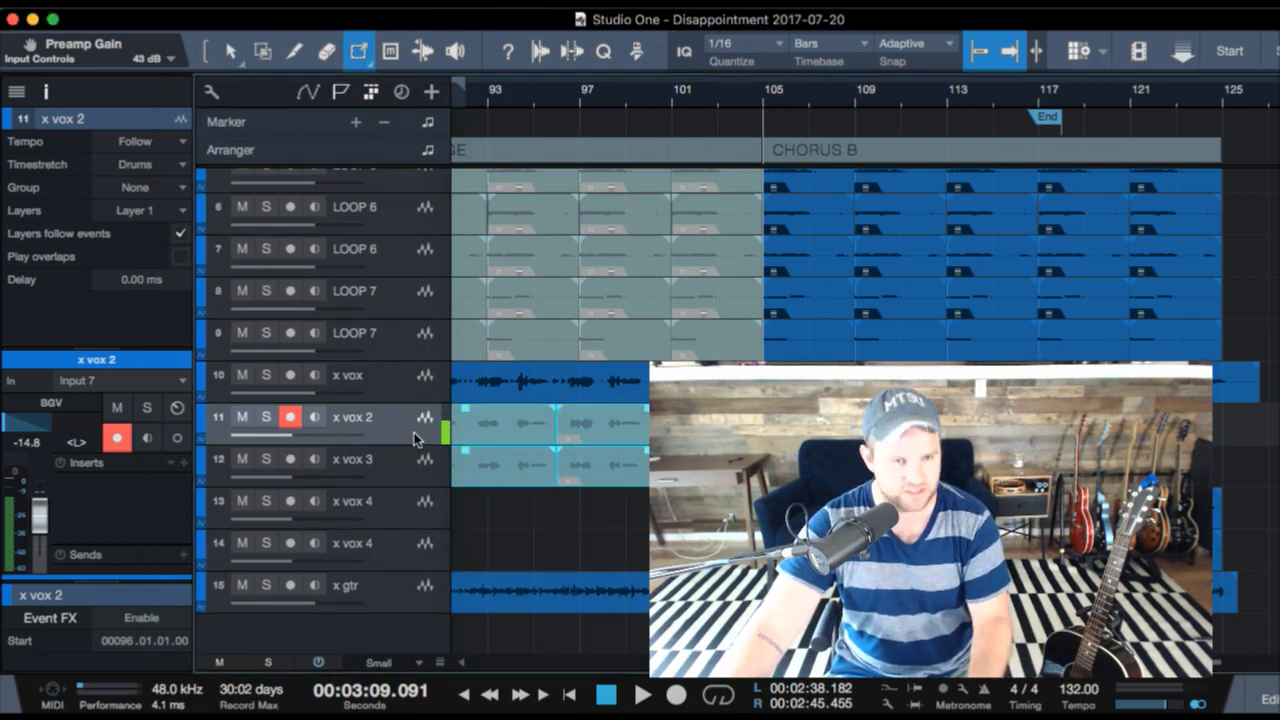
key("r")
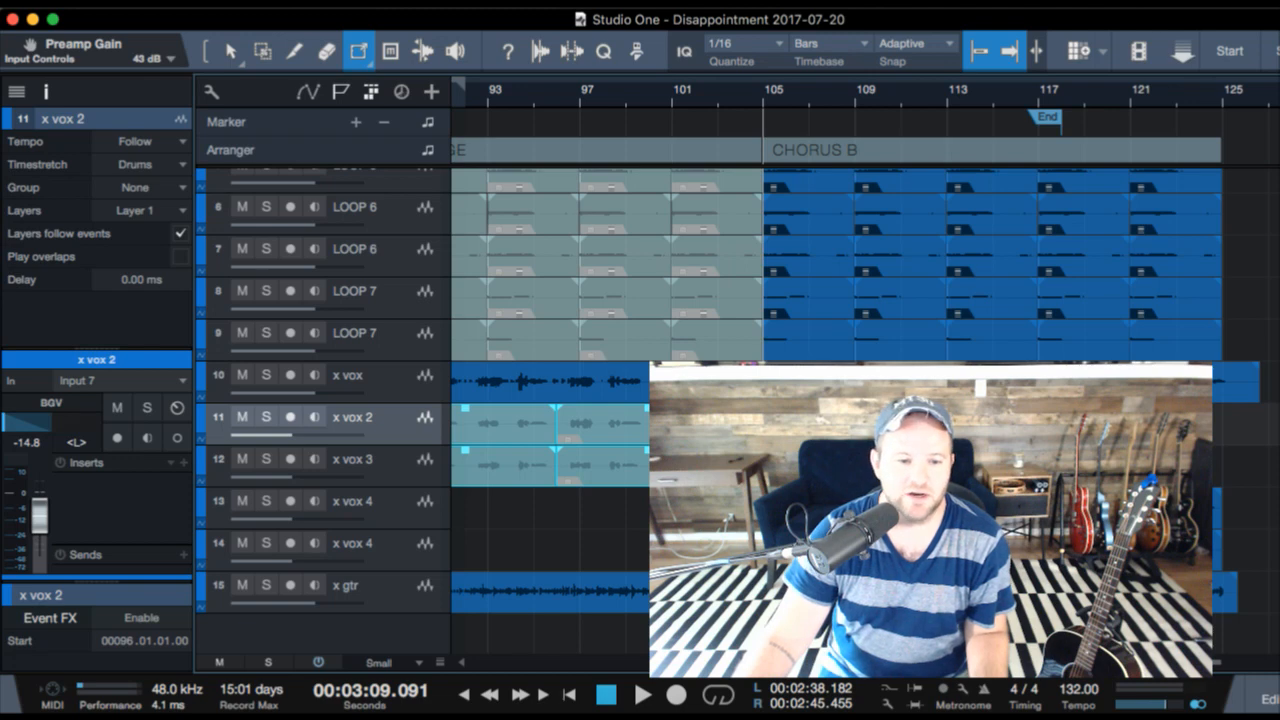
key("super+Tab")
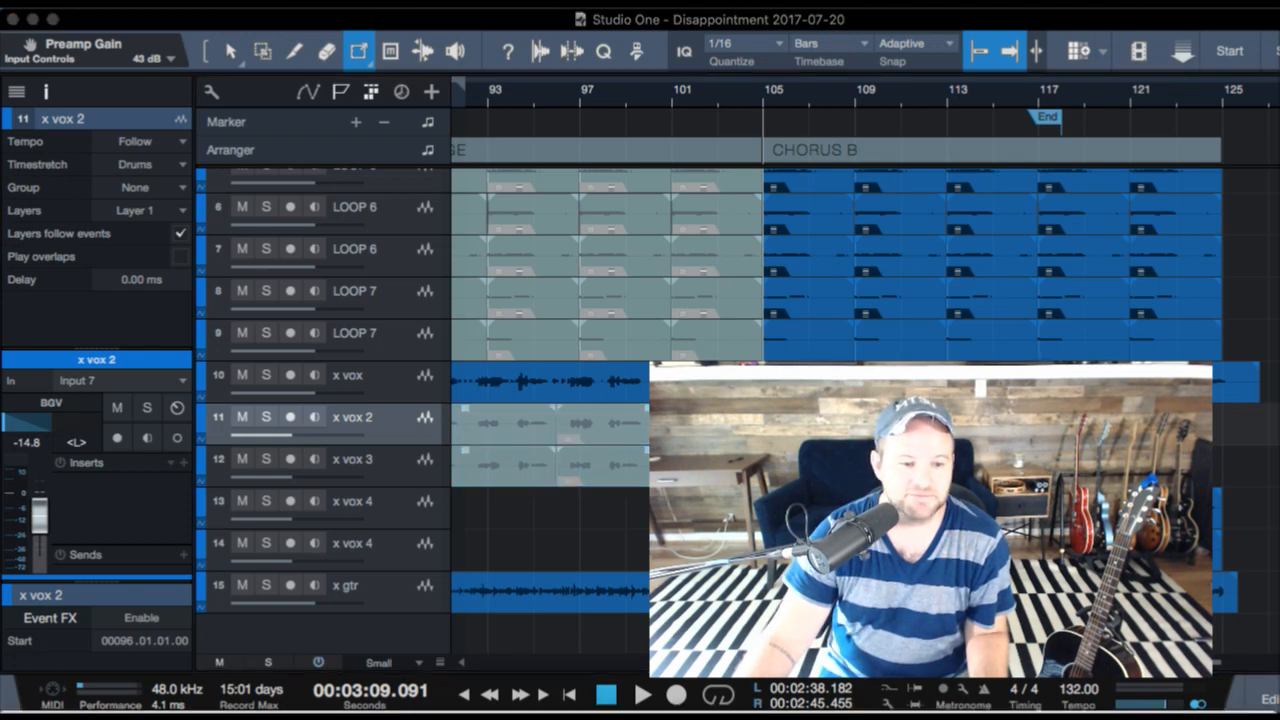